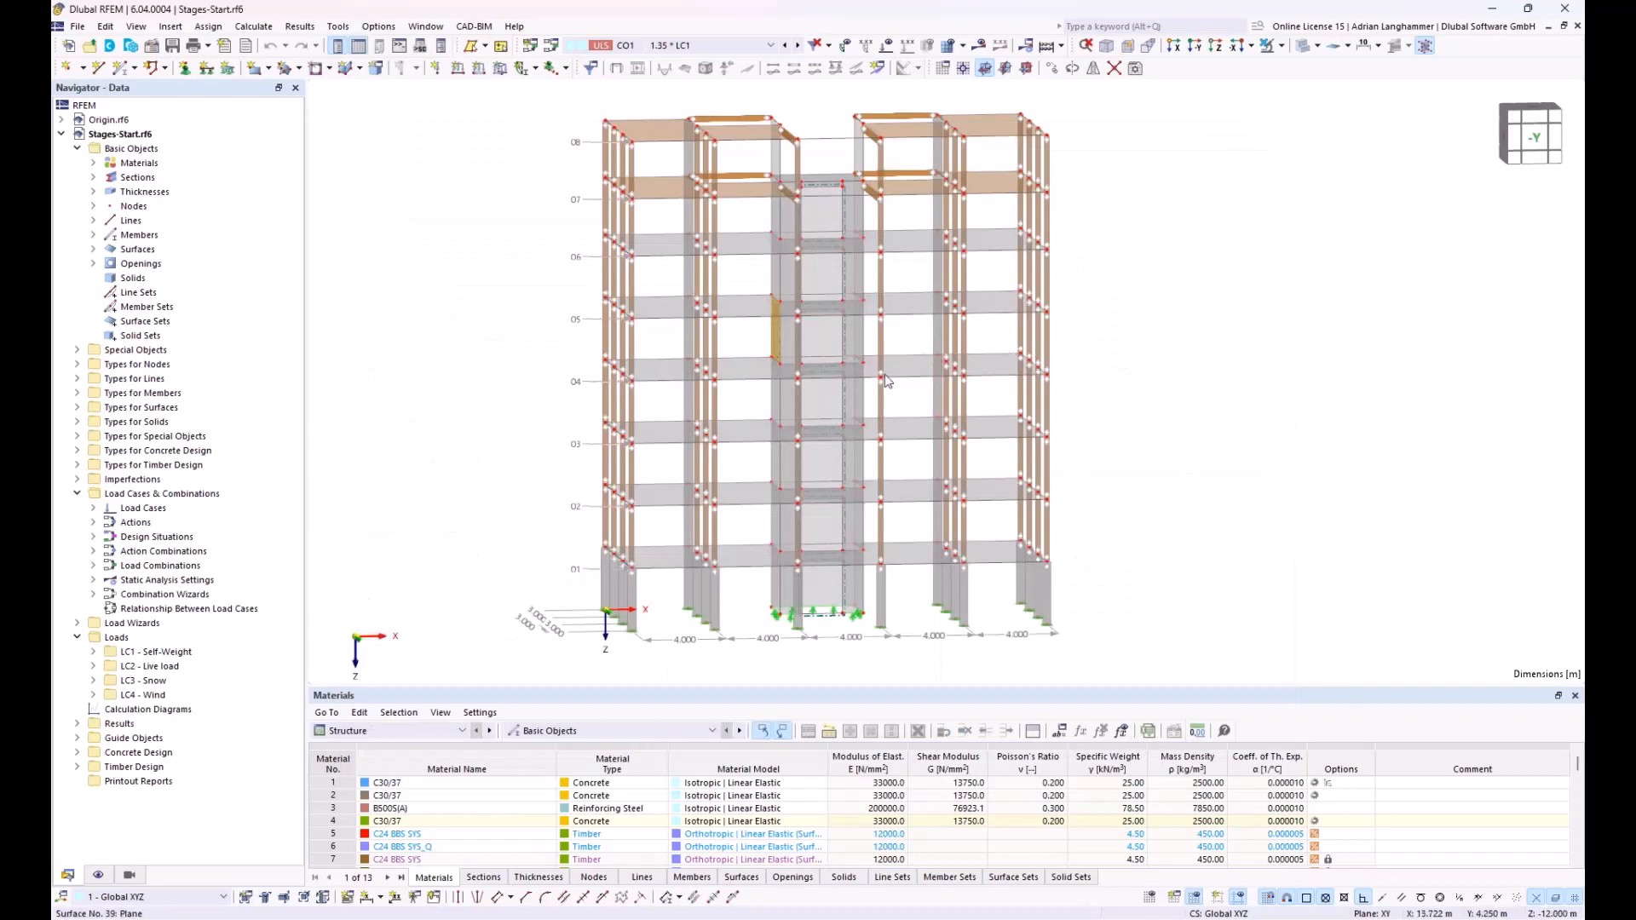
Examine the multi-storey building model from the front and at an angle, checking its slabs, columns and core
middle_click_drag(530, 453, 520, 450, "ctrl")
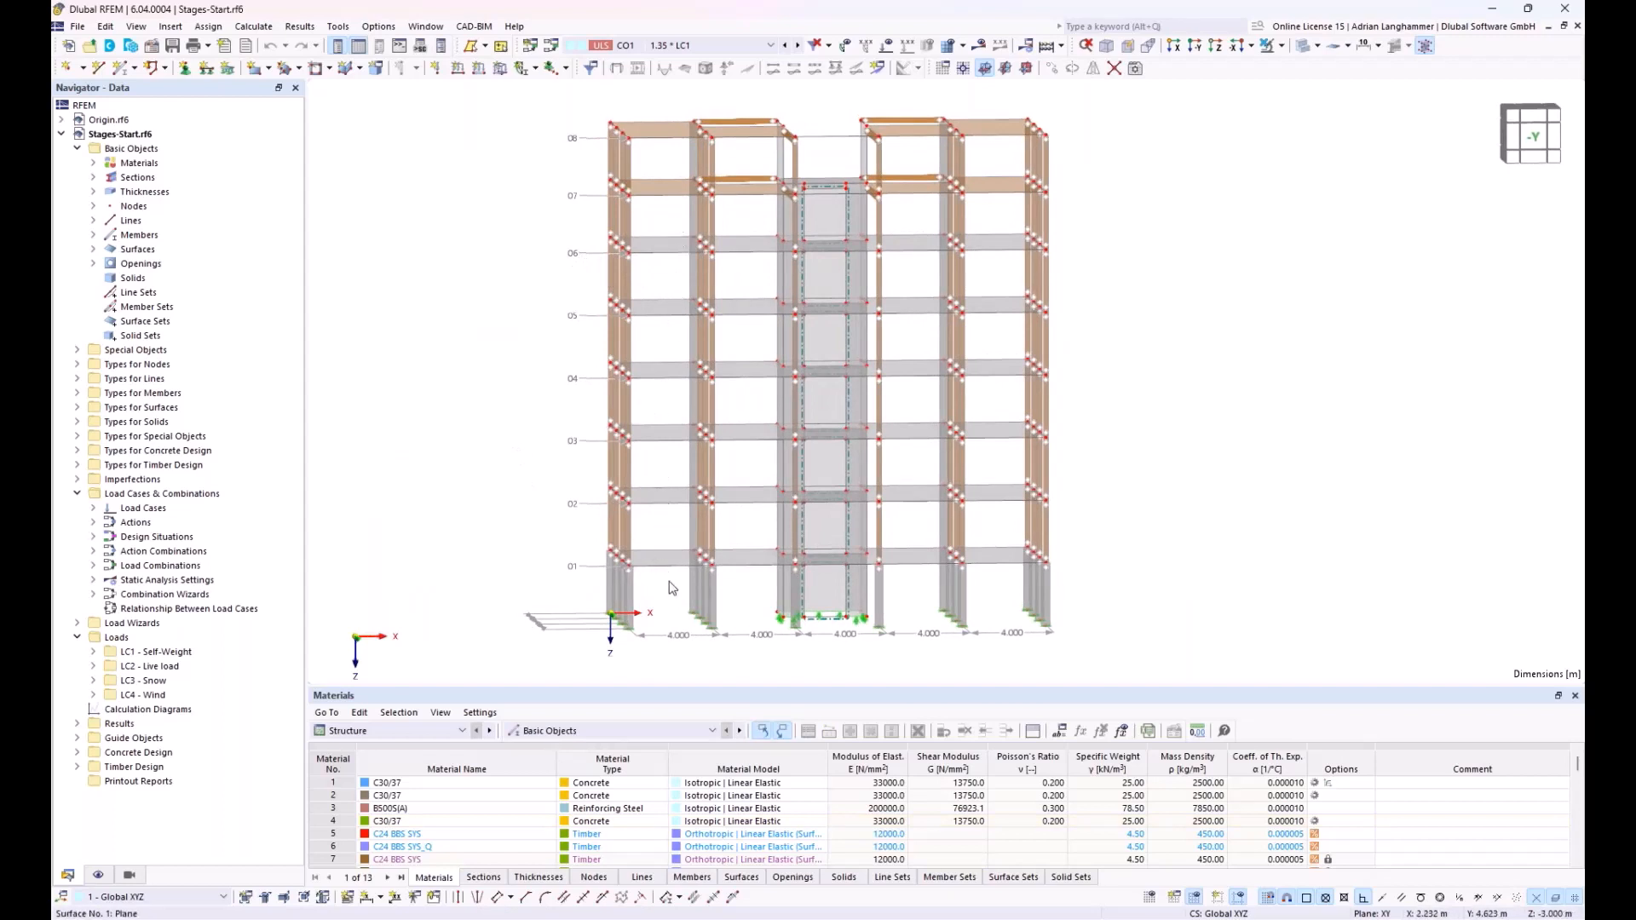
left_click_drag(669, 583, 654, 232)
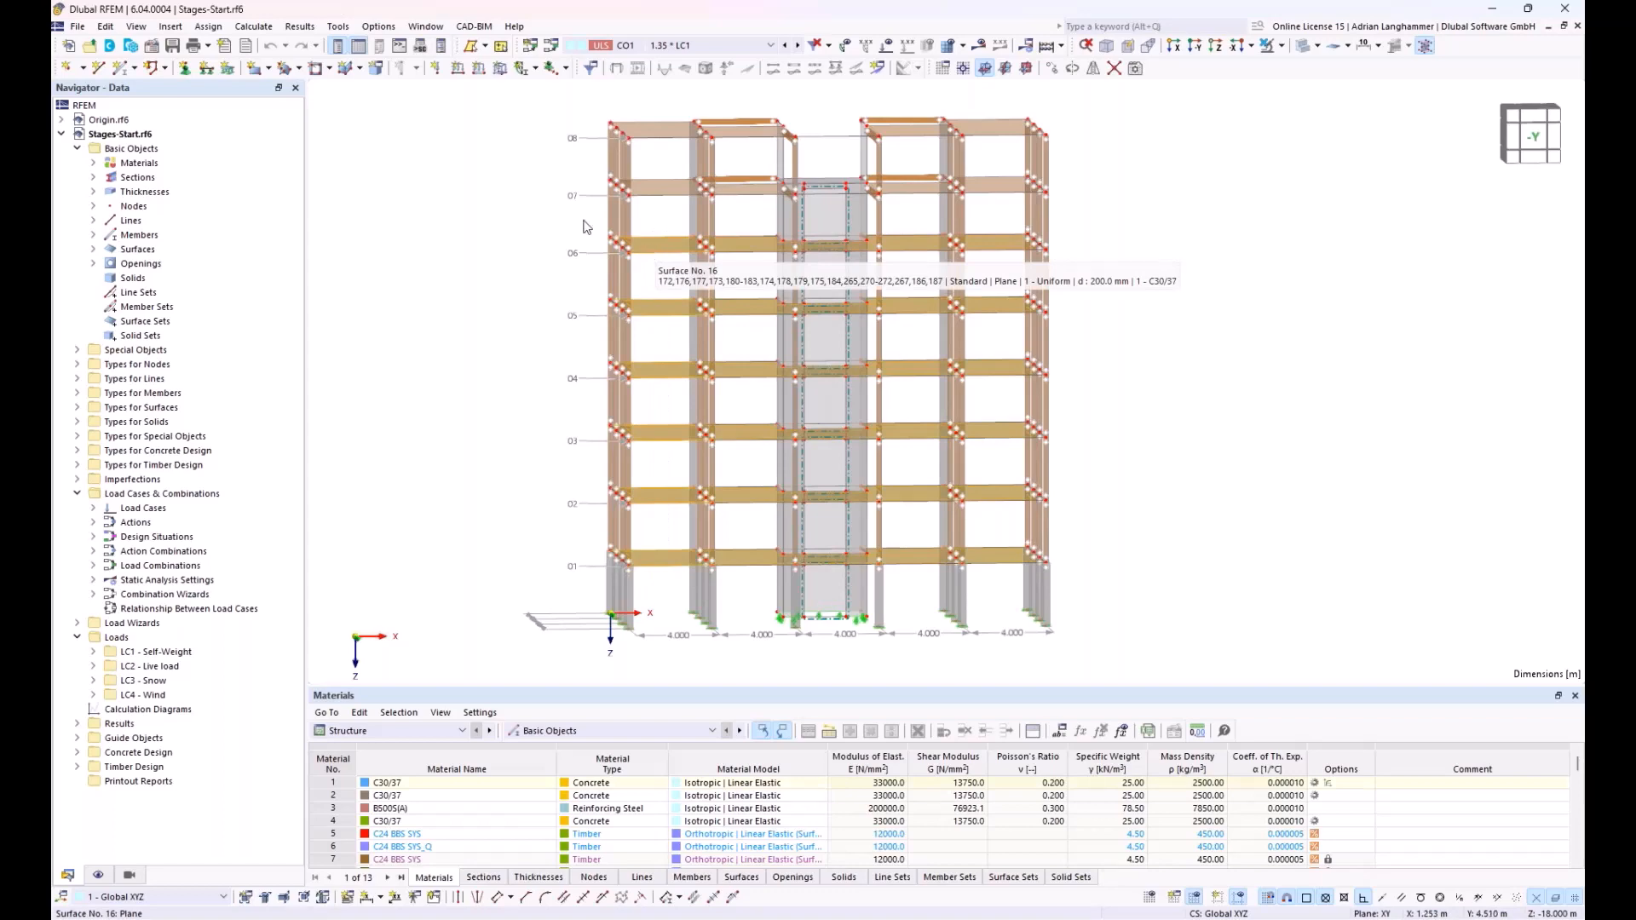
left_click(477, 225)
middle_click_drag(502, 248, 514, 299)
middle_click_drag(515, 299, 689, 316, "ctrl")
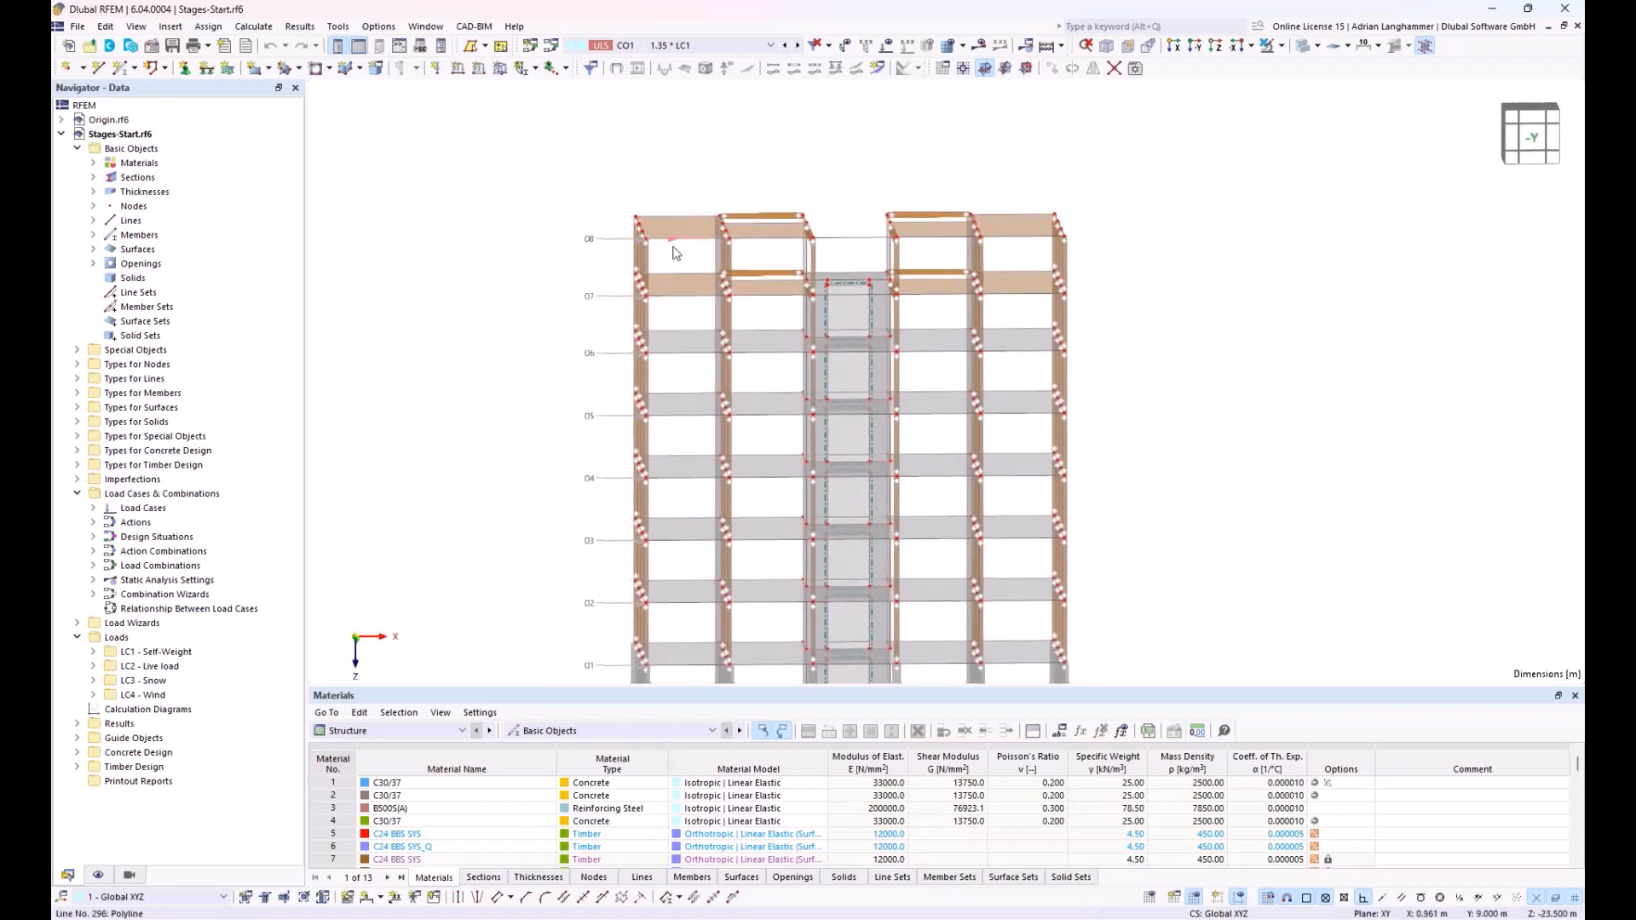
middle_click_drag(783, 384, 928, 311)
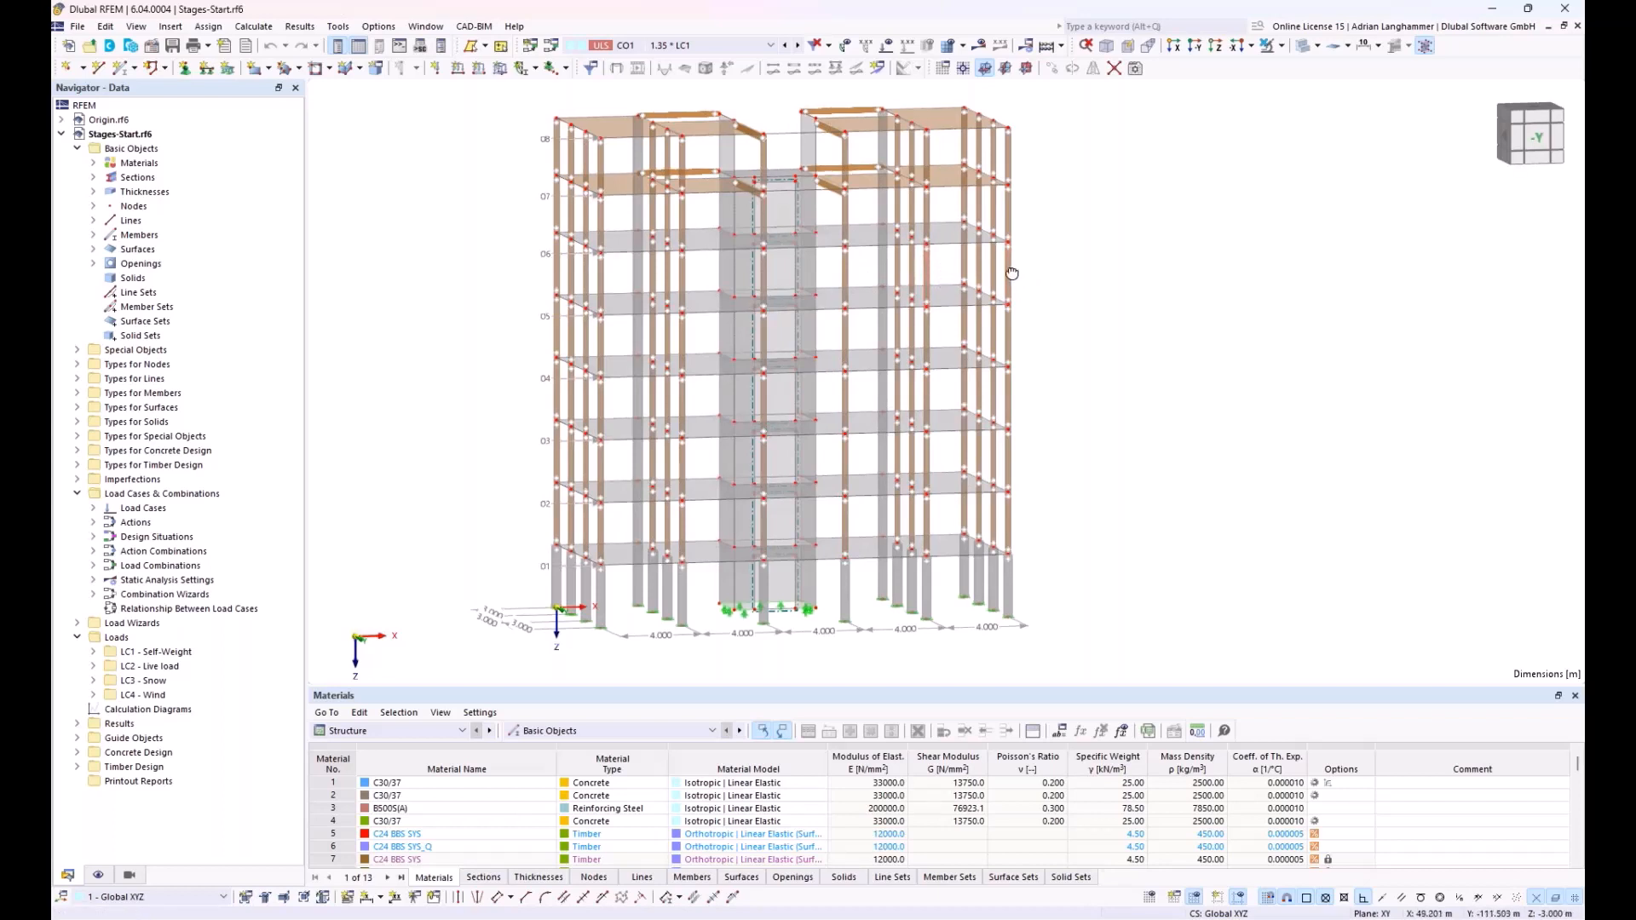
middle_click_drag(1012, 273, 1016, 277)
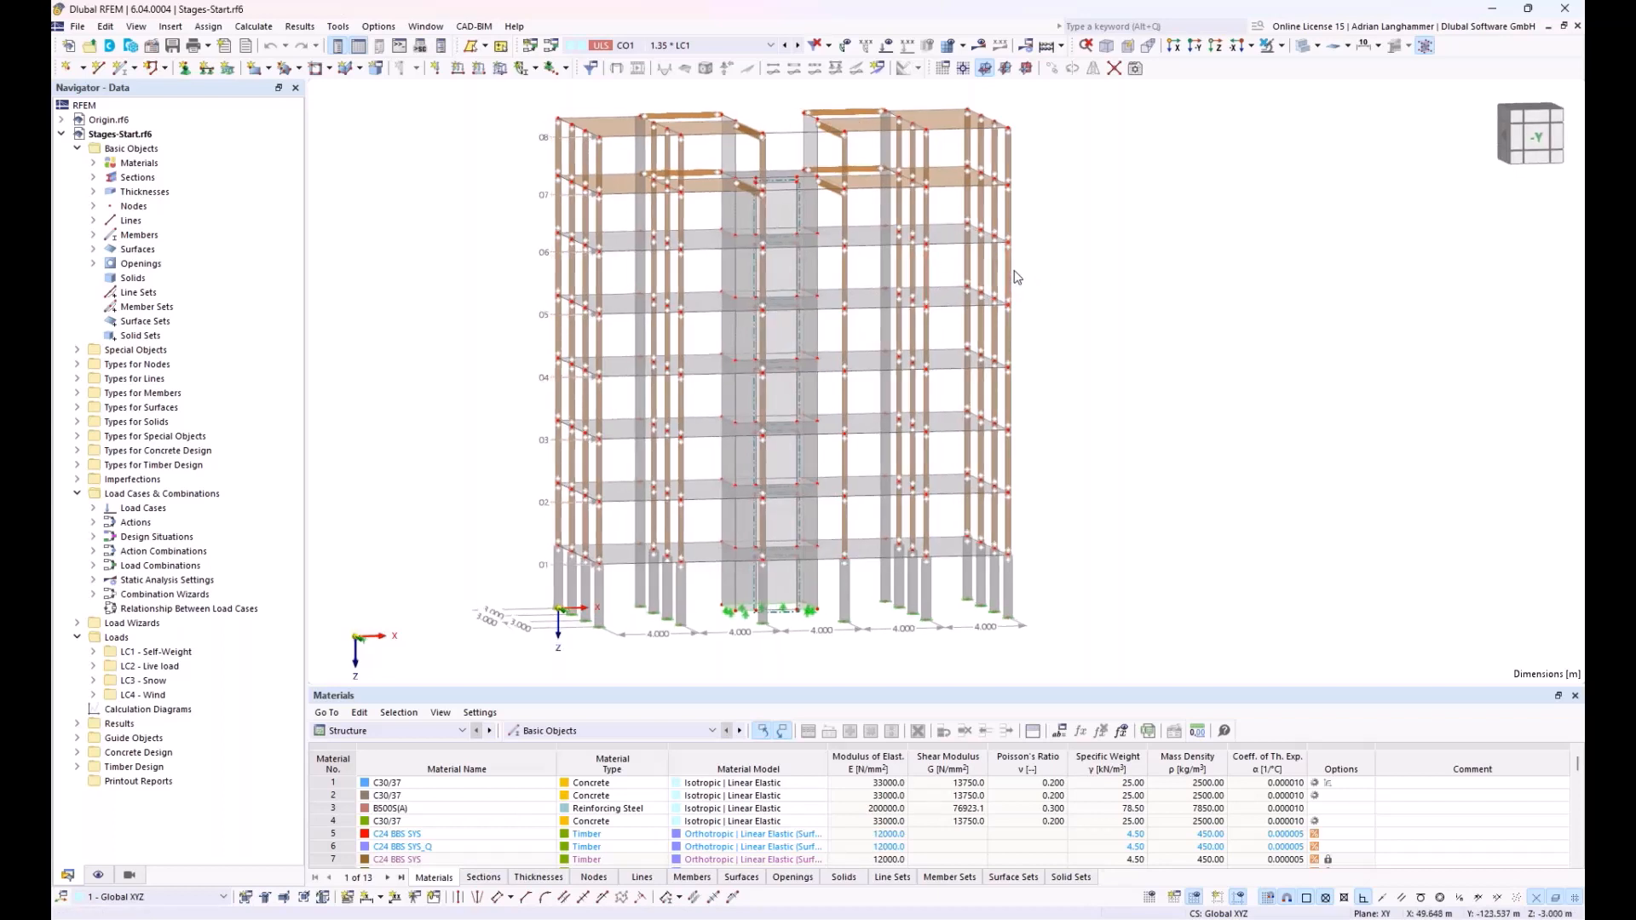
middle_click_drag(1014, 284, 1020, 291, "ctrl")
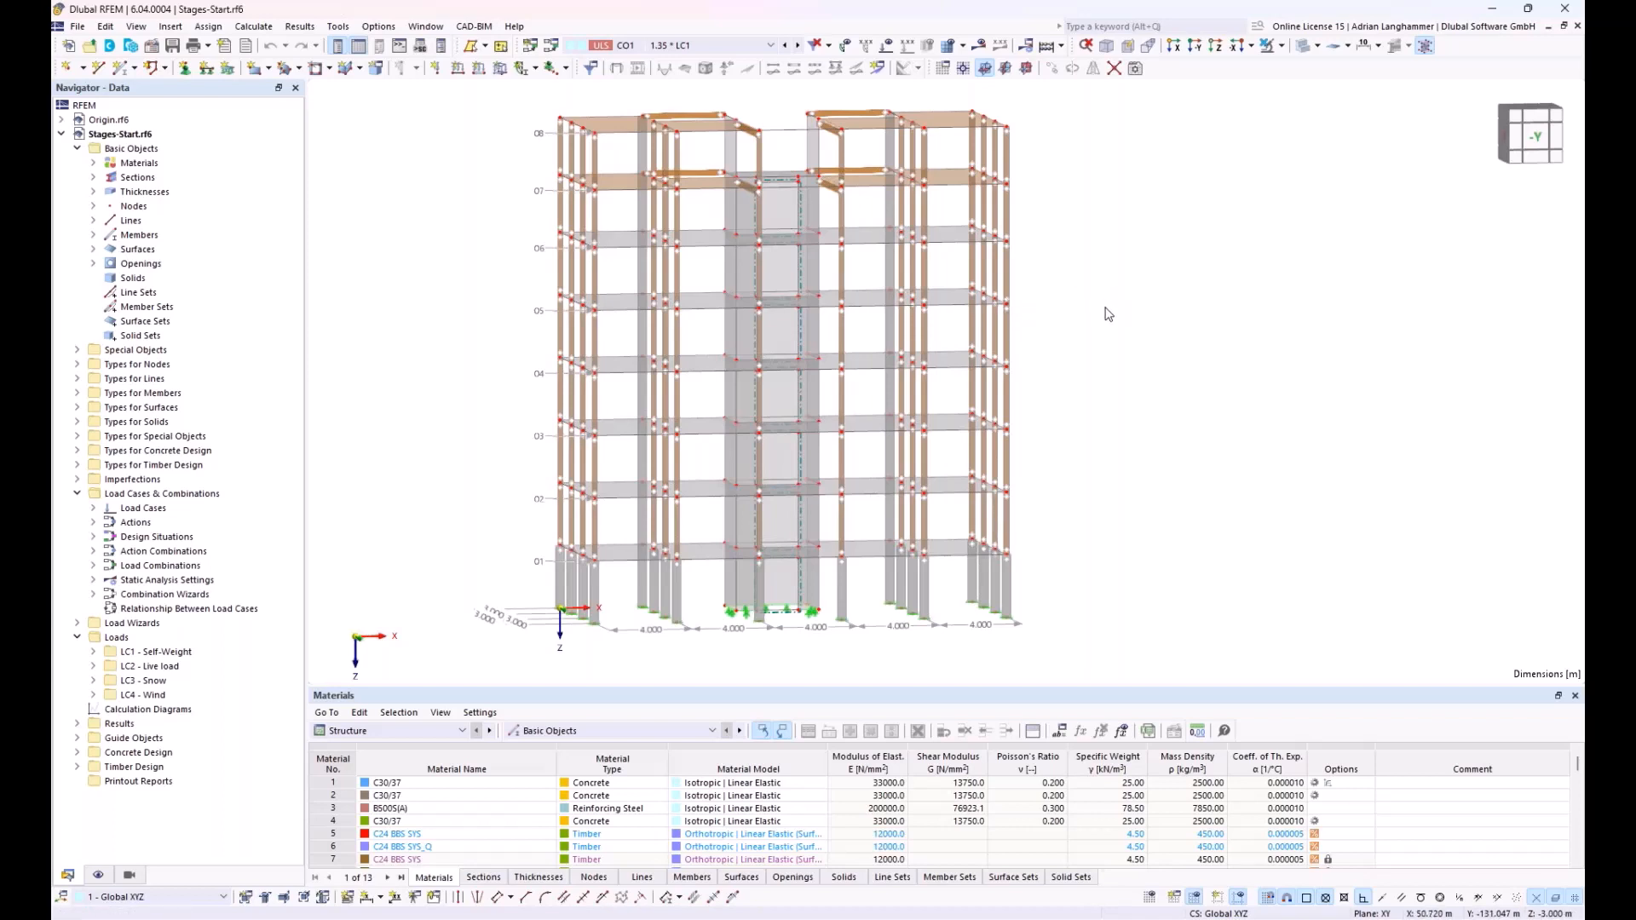
middle_click_drag(1109, 314, 1104, 313, "ctrl")
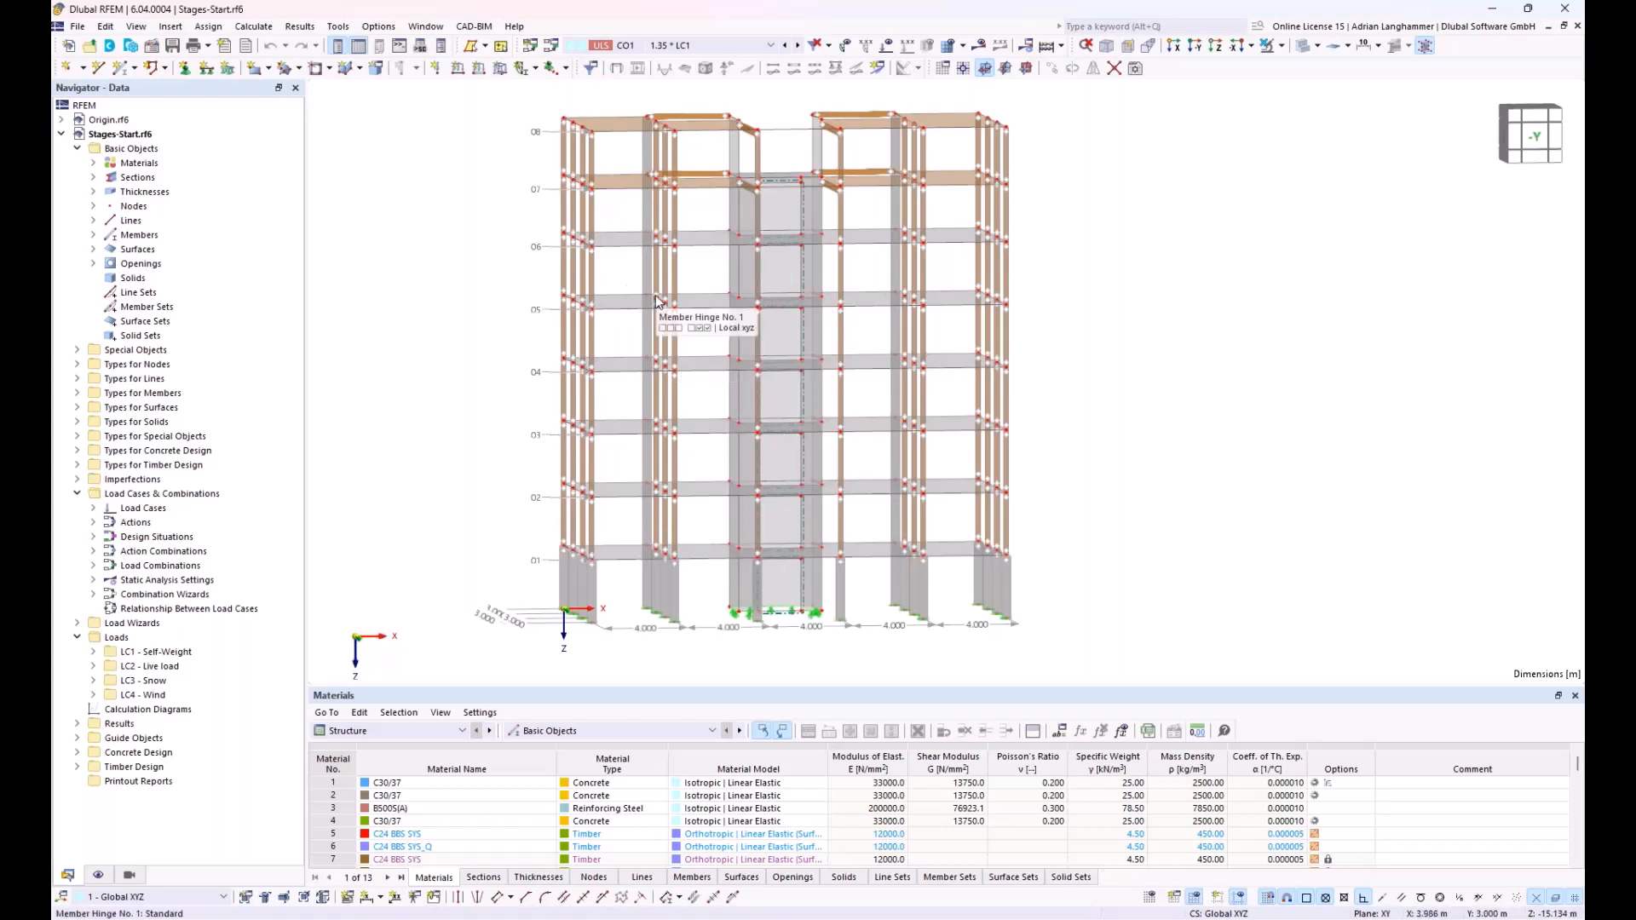
middle_click_drag(448, 279, 426, 273, "ctrl")
Activate the Construction Stages Analysis (CSA) add-on in the Stages-Start model's base data
right_click(119, 135)
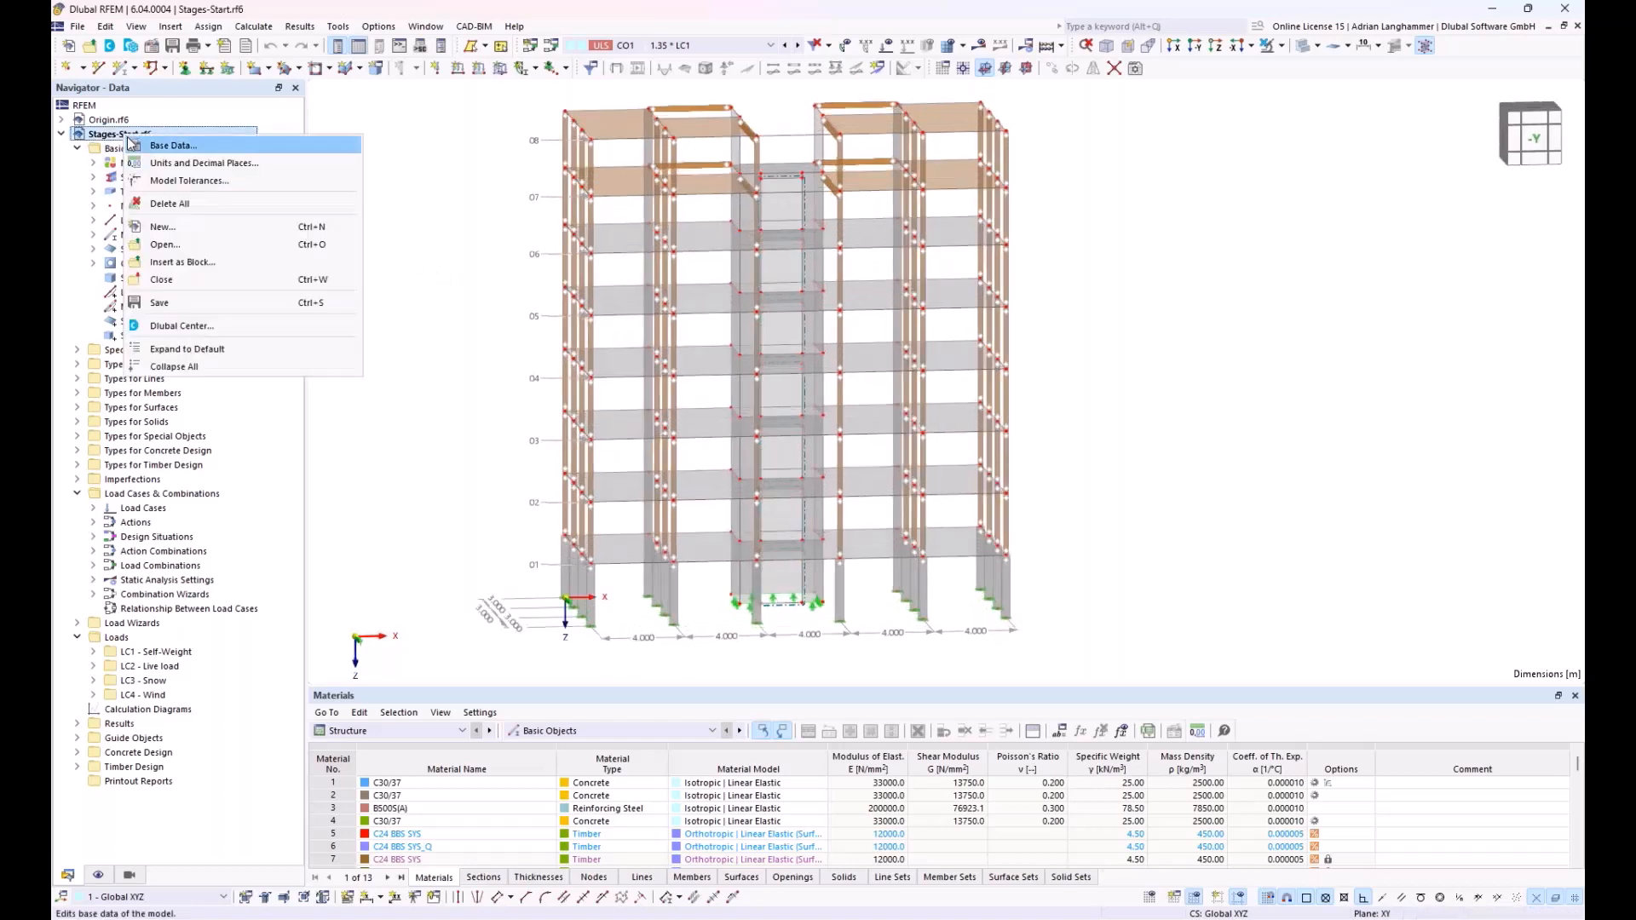
left_click(146, 150)
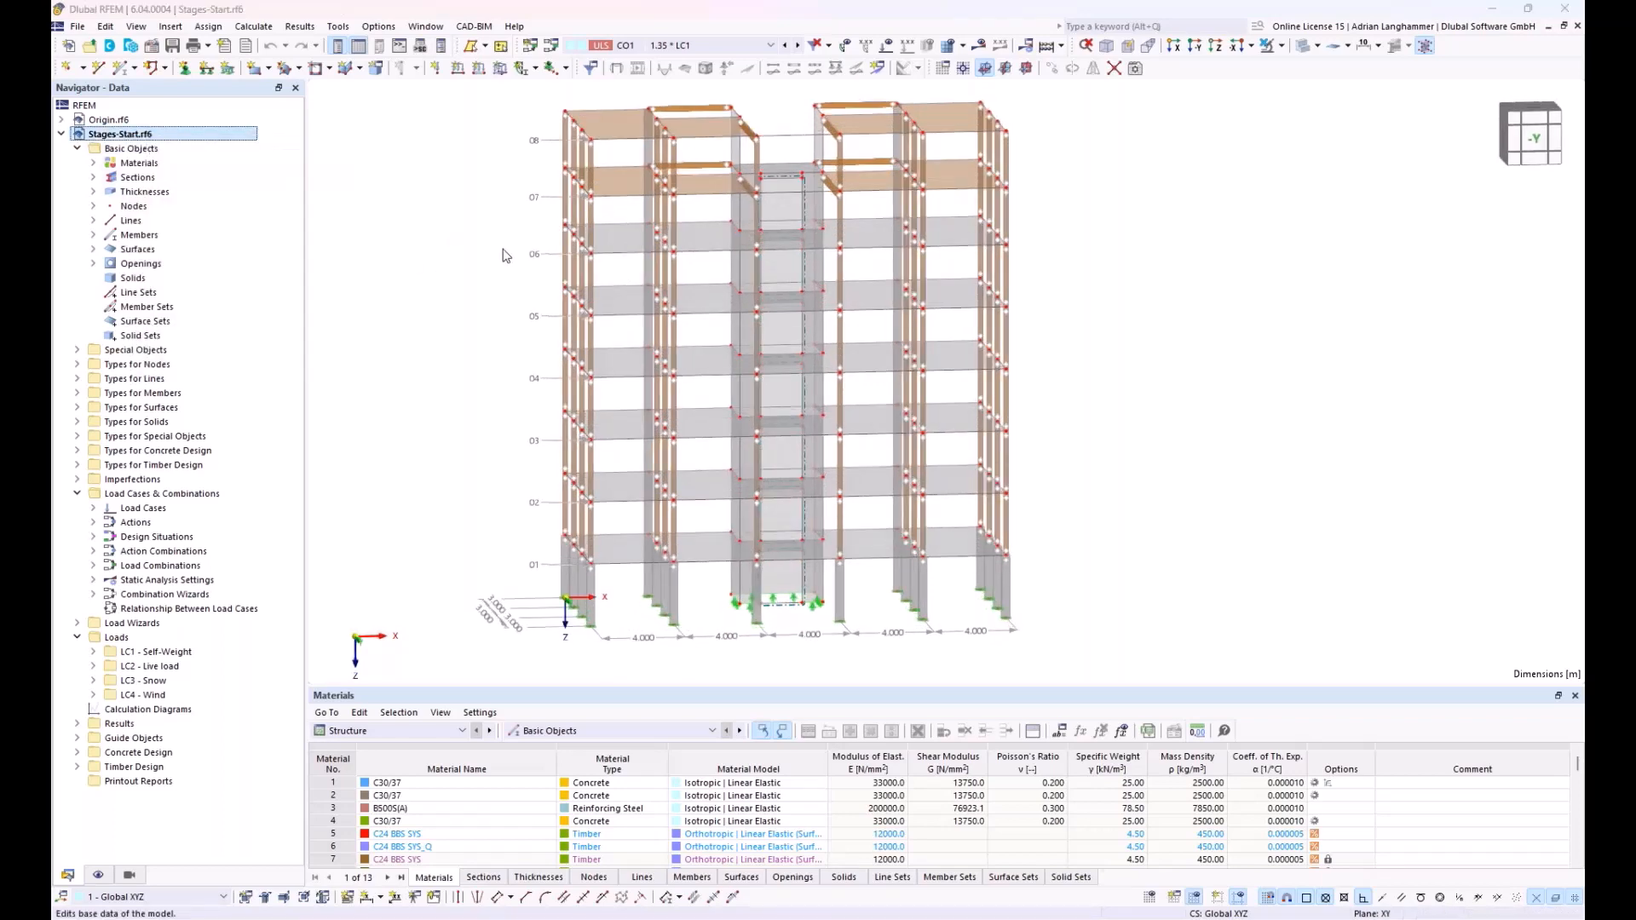
left_click(558, 159)
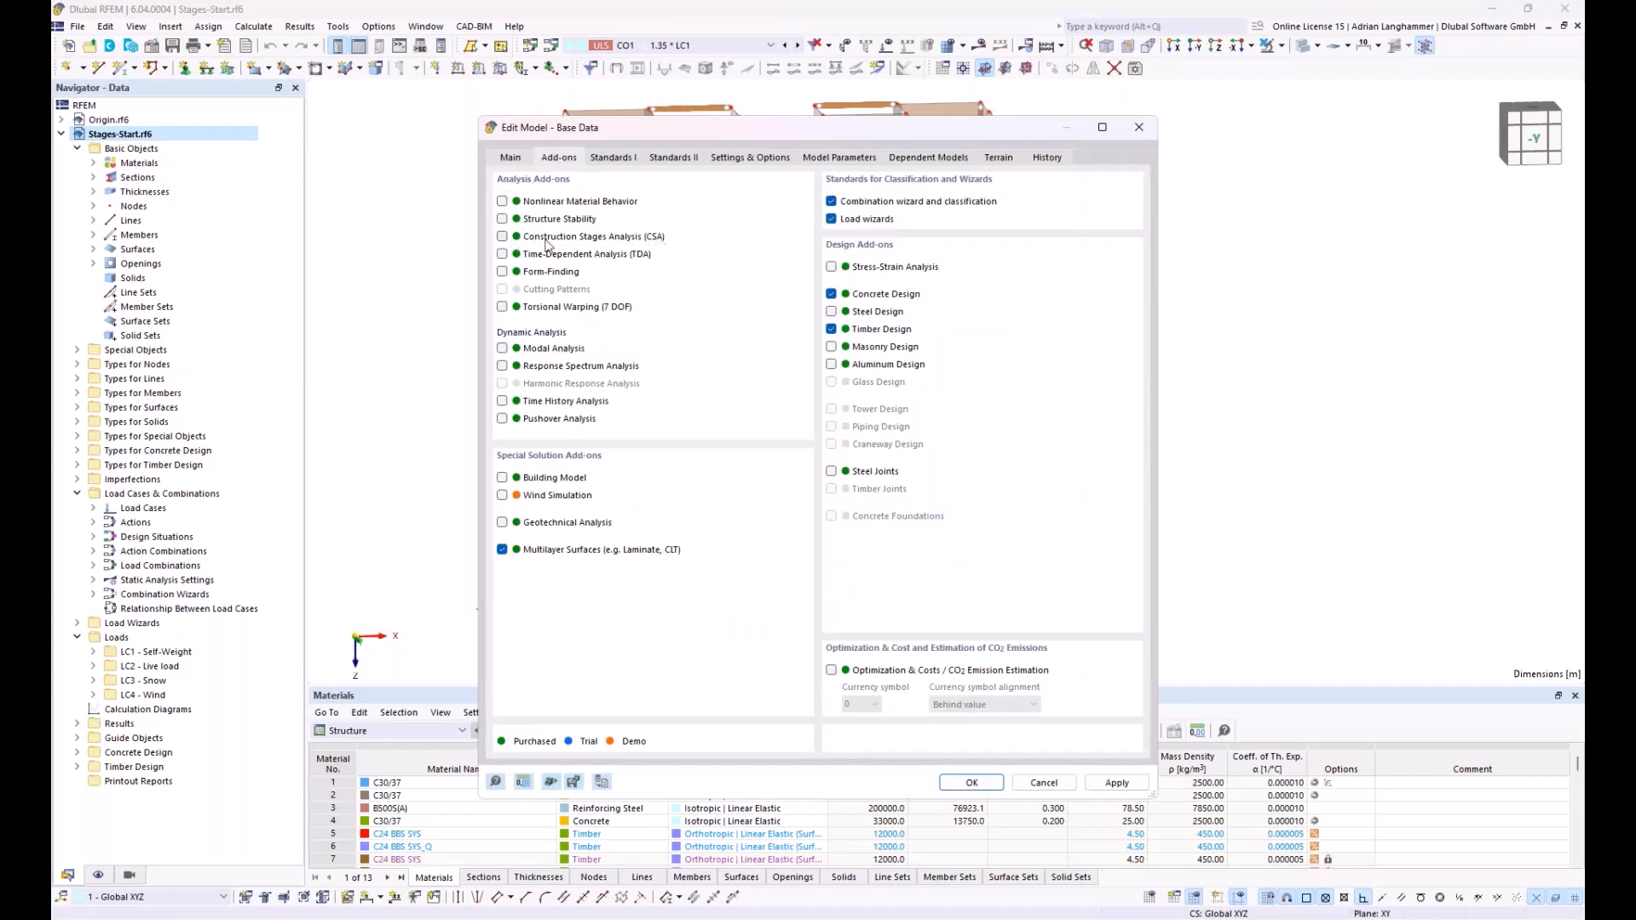
left_click(503, 236)
left_click(972, 782)
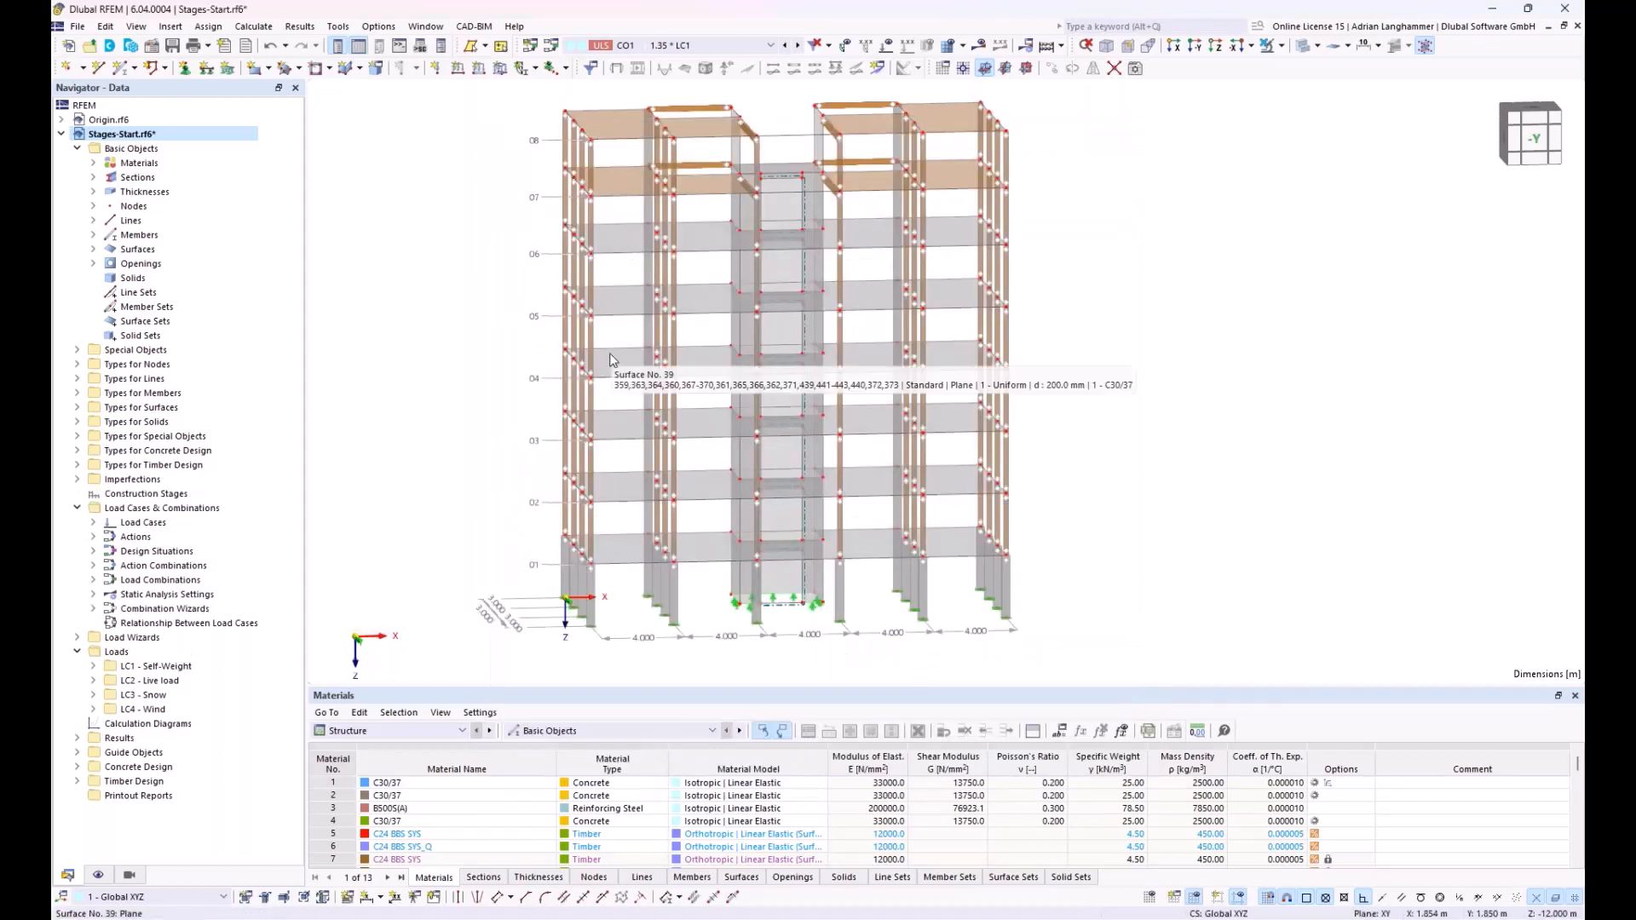
Create the first construction stage with changes enabled for members, surfaces, nodal supports and line supports
left_click(129, 495)
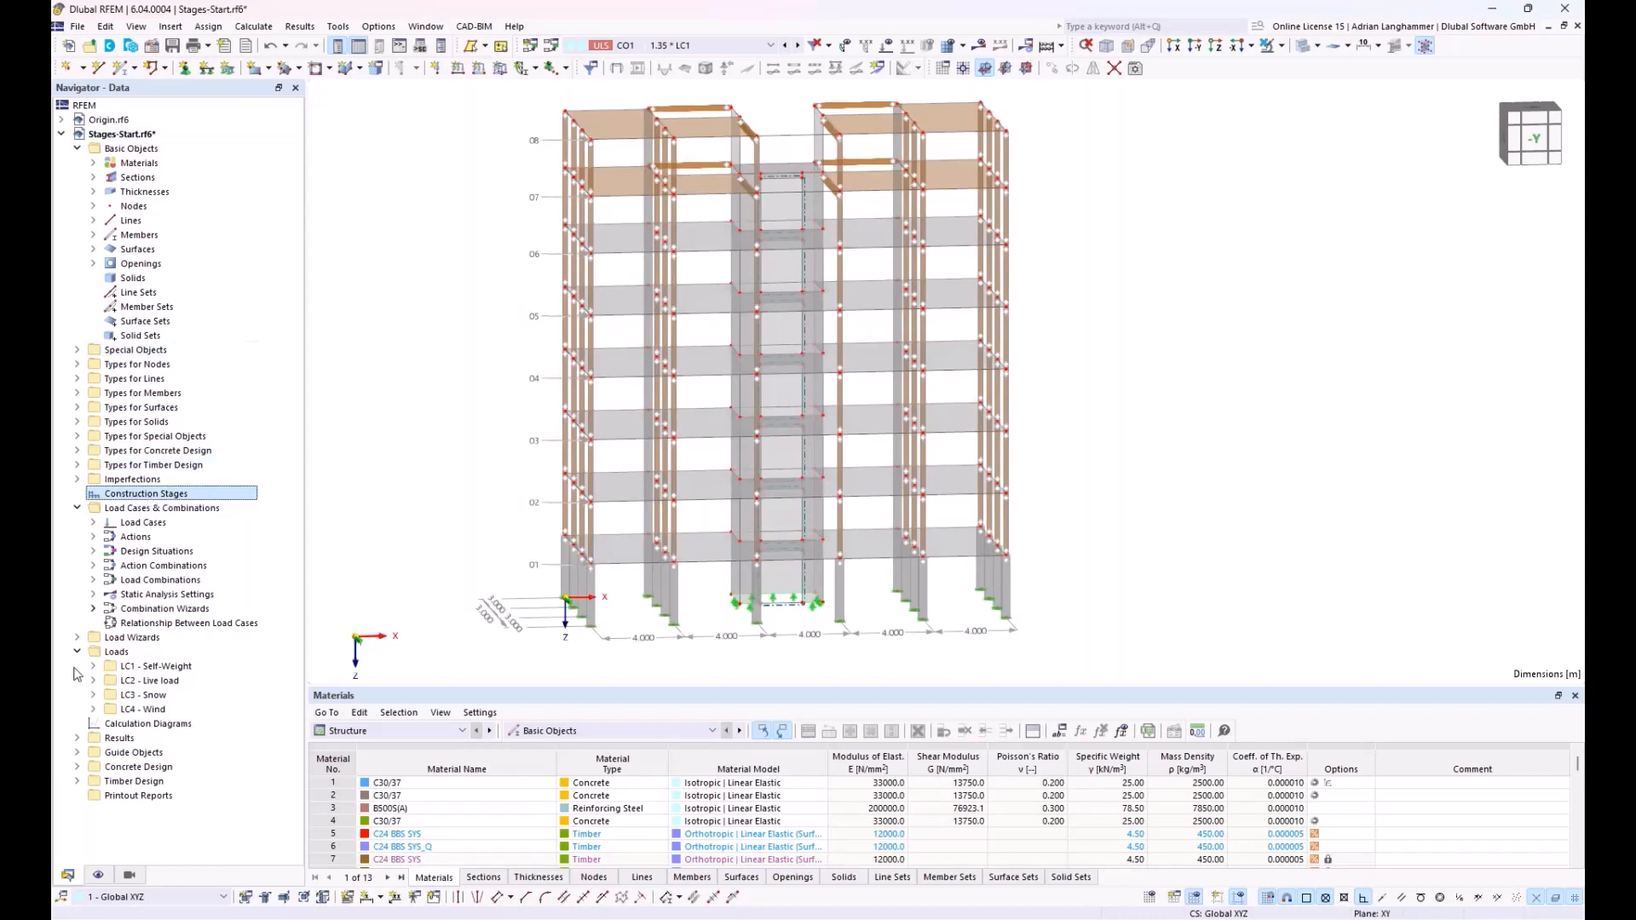
right_click(141, 501)
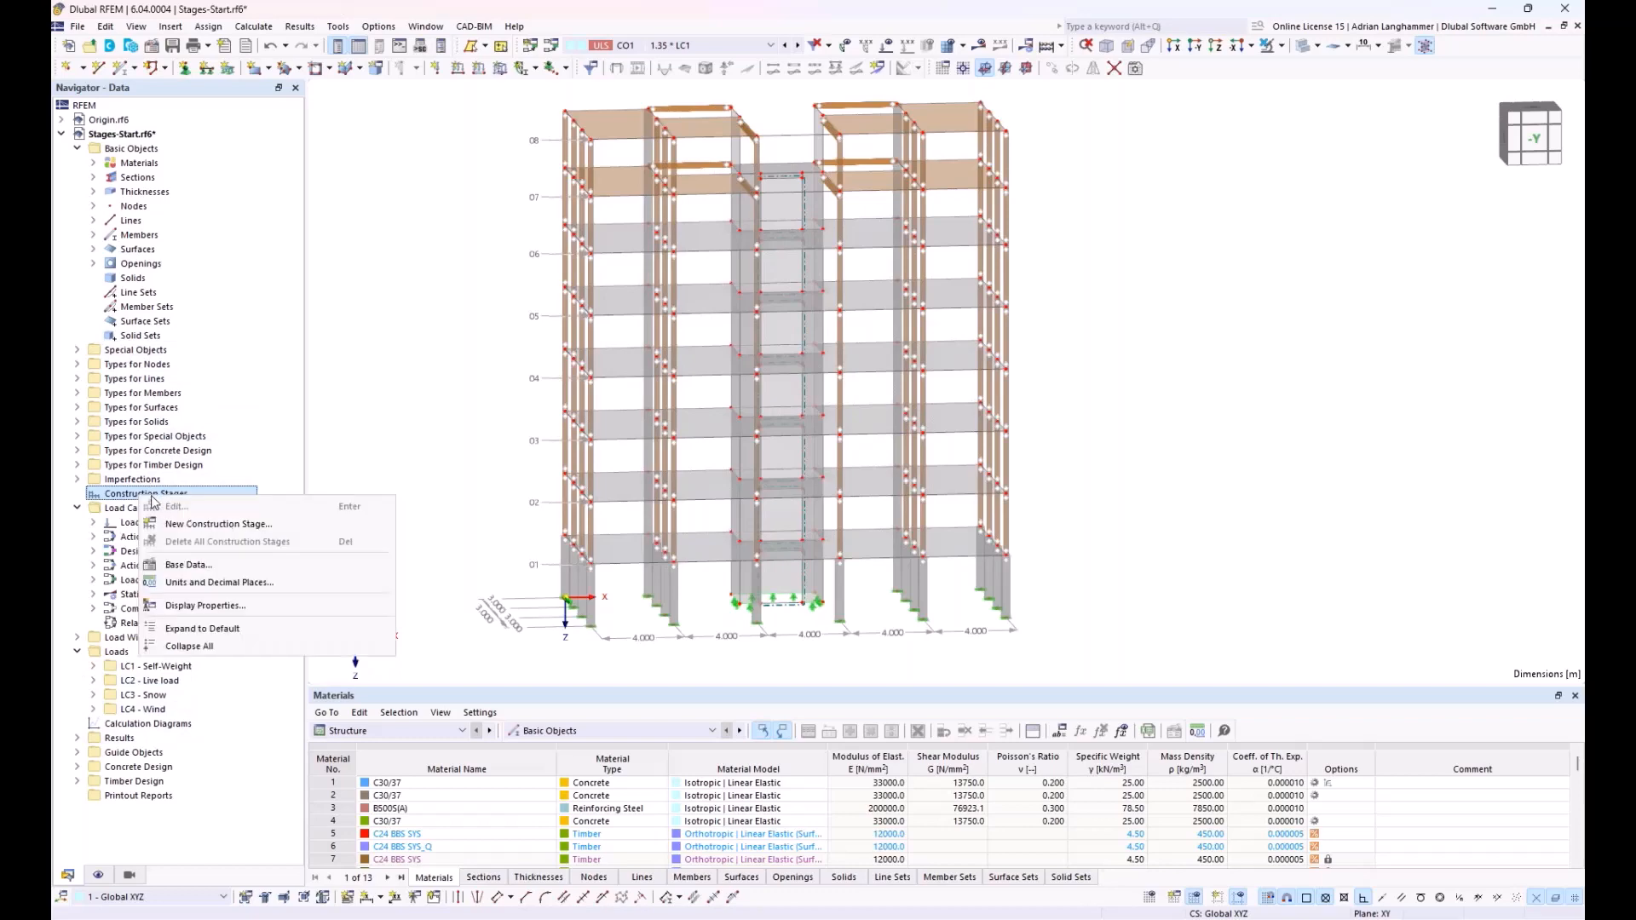
left_click(191, 525)
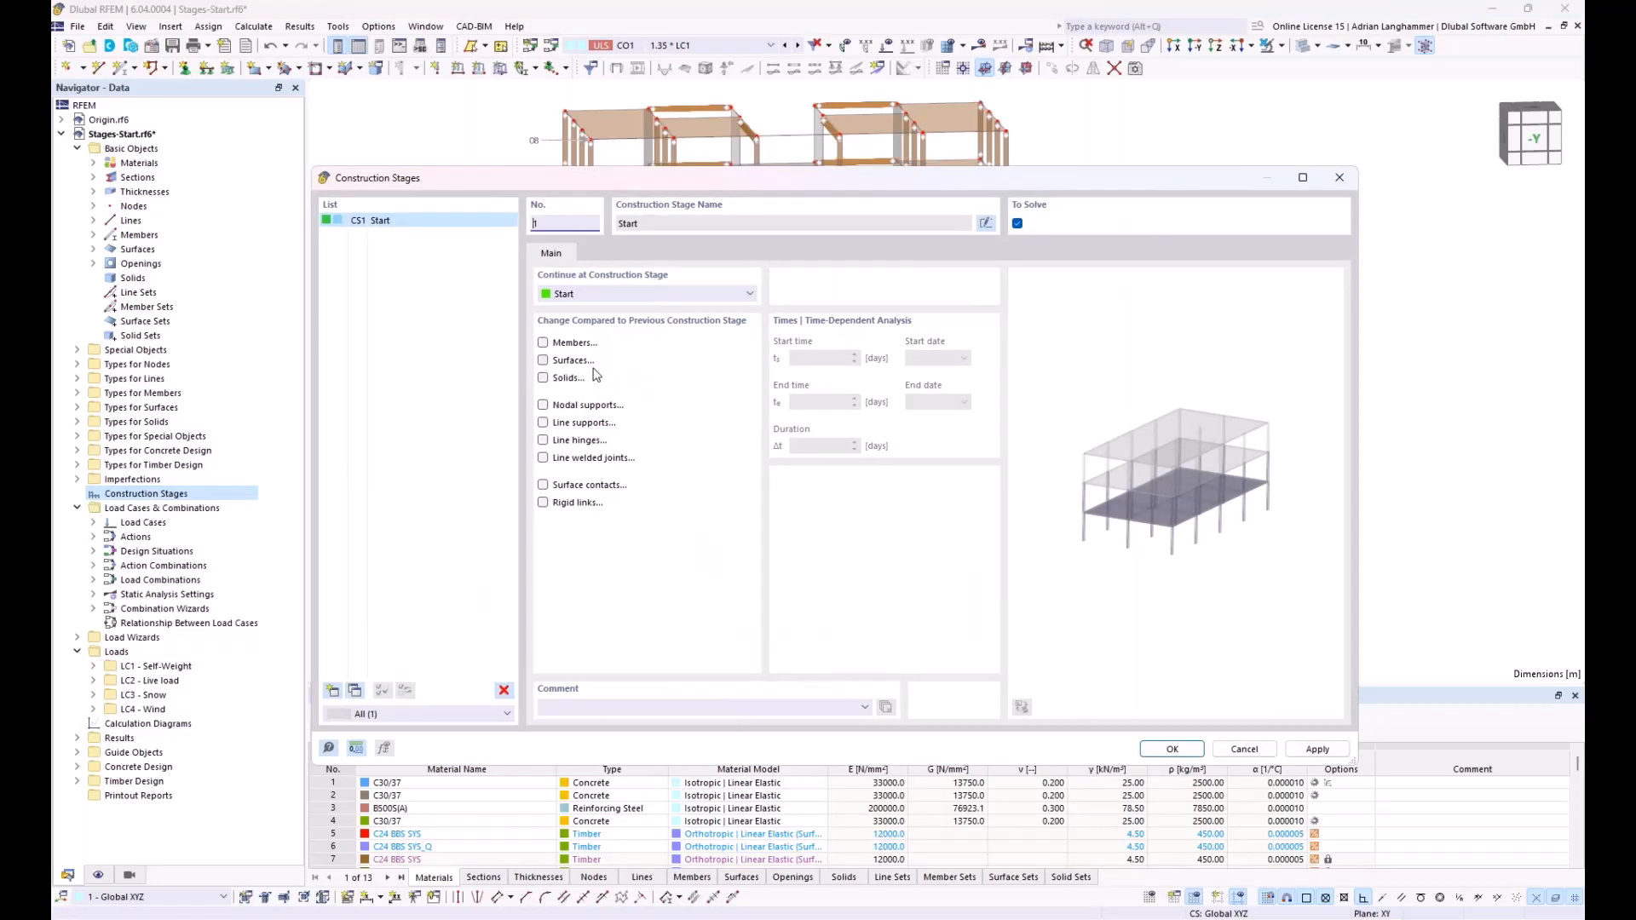
left_click_drag(727, 184, 783, 295)
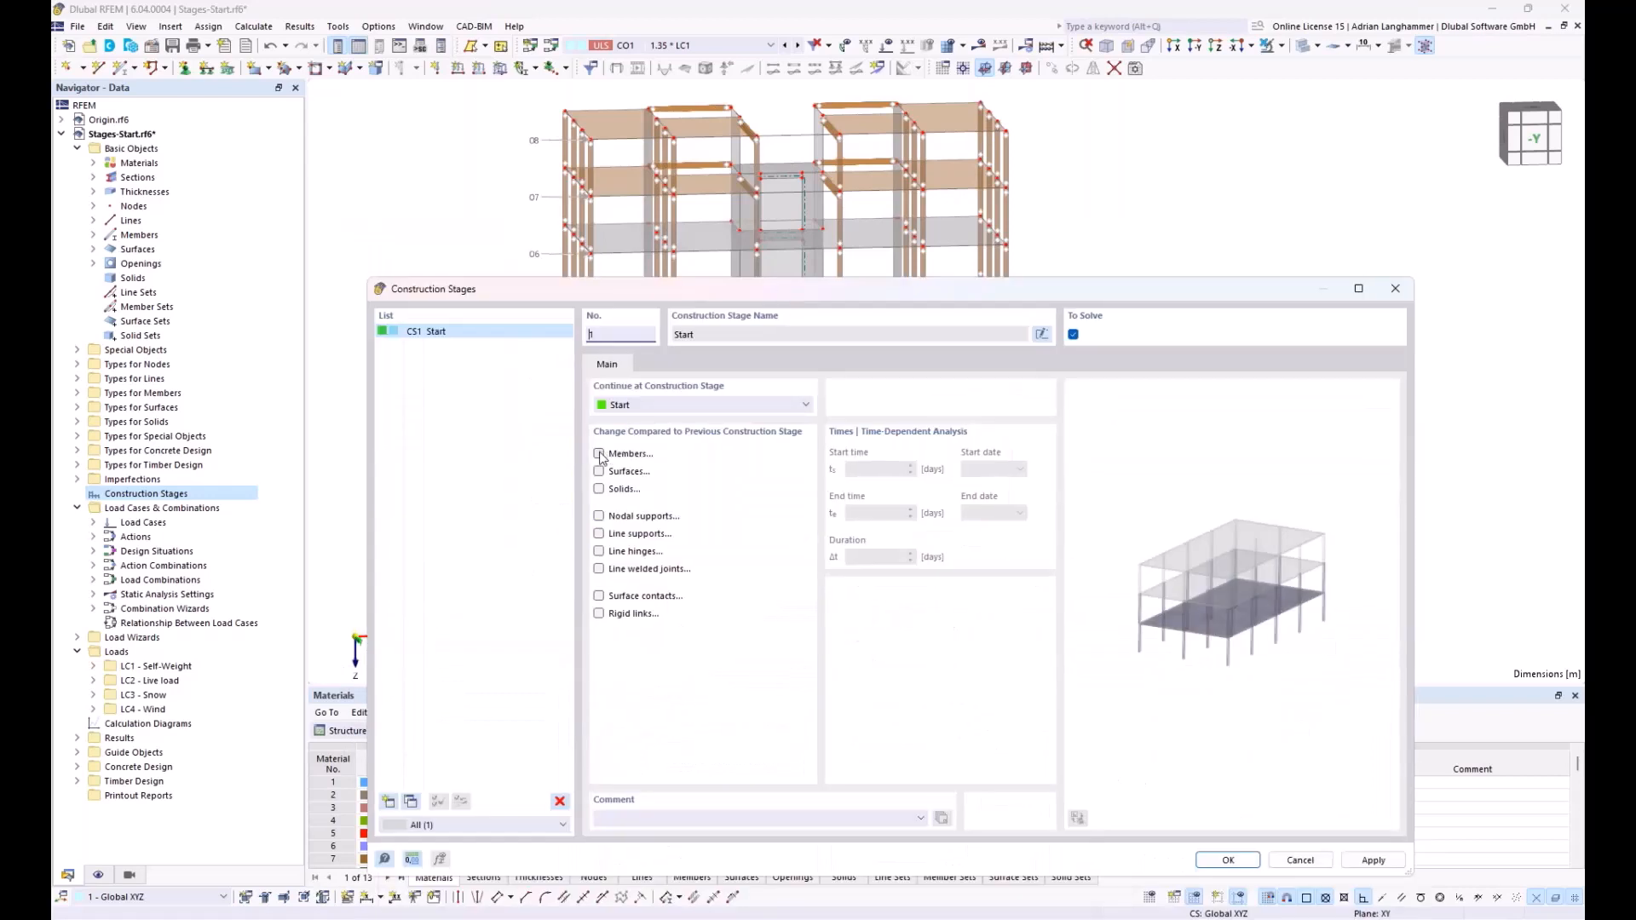
left_click(599, 455)
left_click(599, 471)
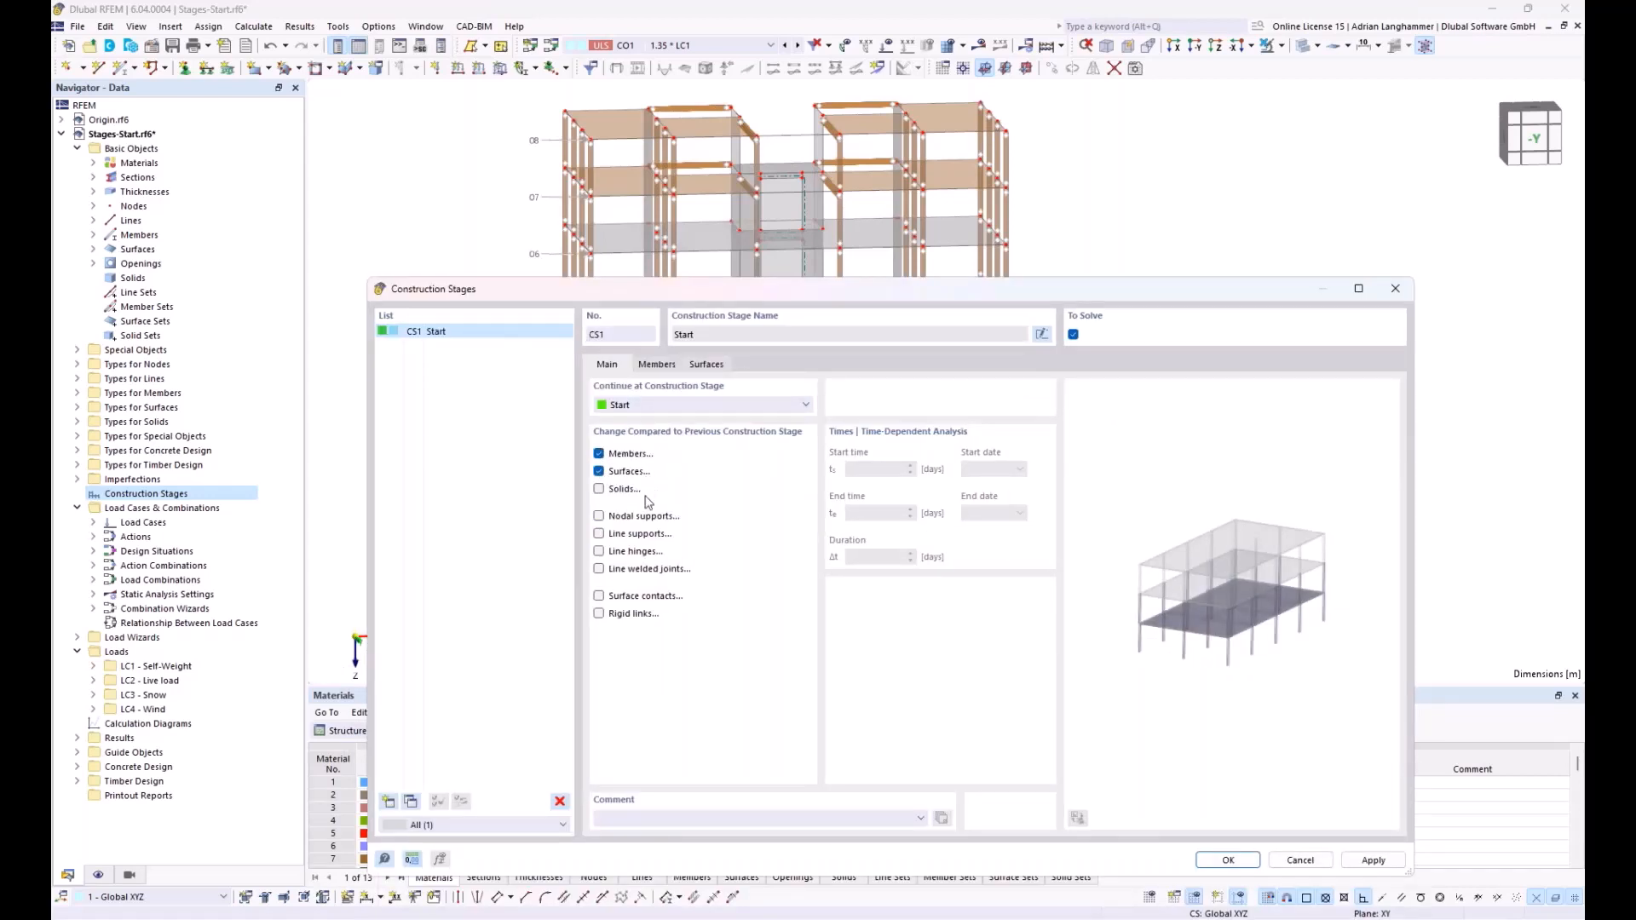
left_click(600, 517)
left_click(599, 533)
Add the lowest storey's columns, members 1-12, 14, 17 and 19-22, to the first construction stage
left_click_drag(810, 290, 810, 375)
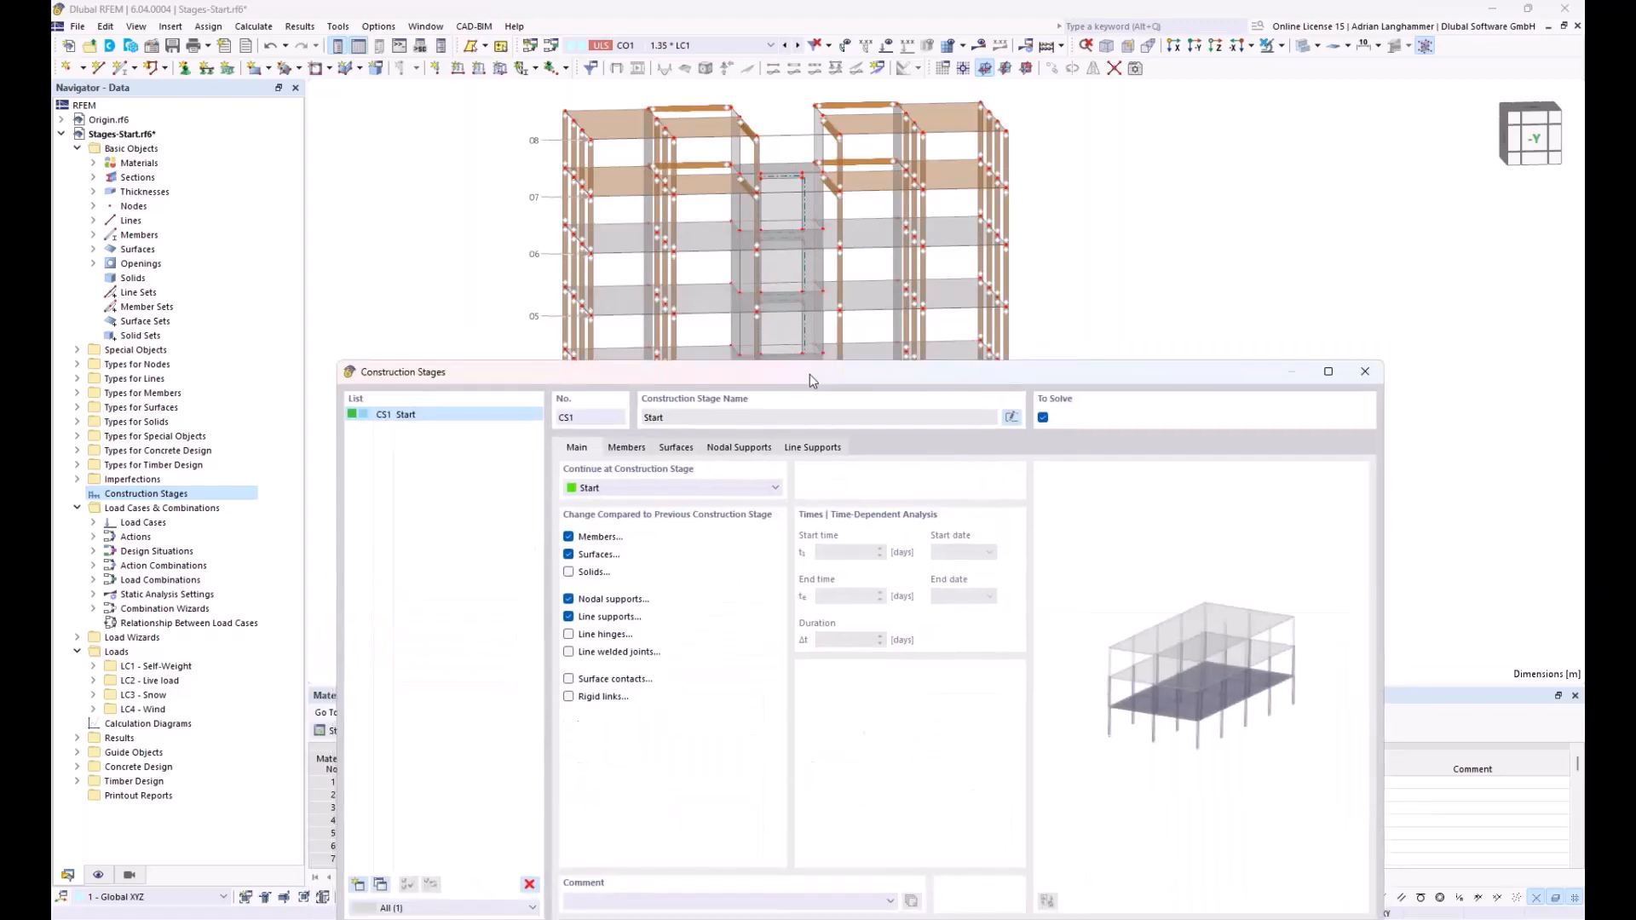
left_click(627, 447)
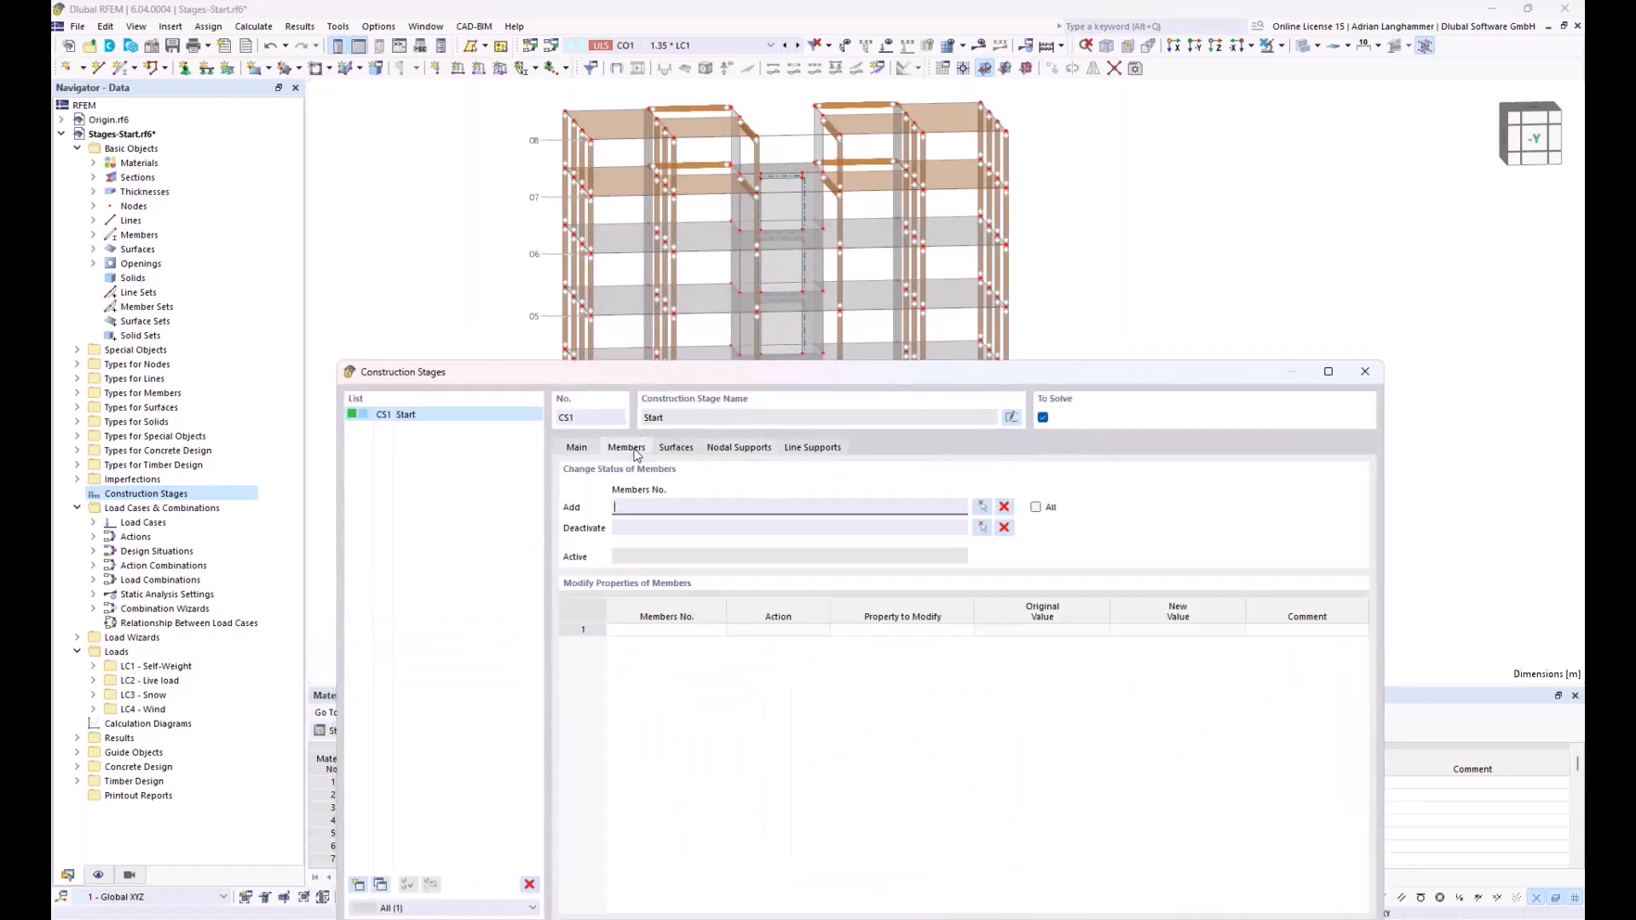
left_click(982, 507)
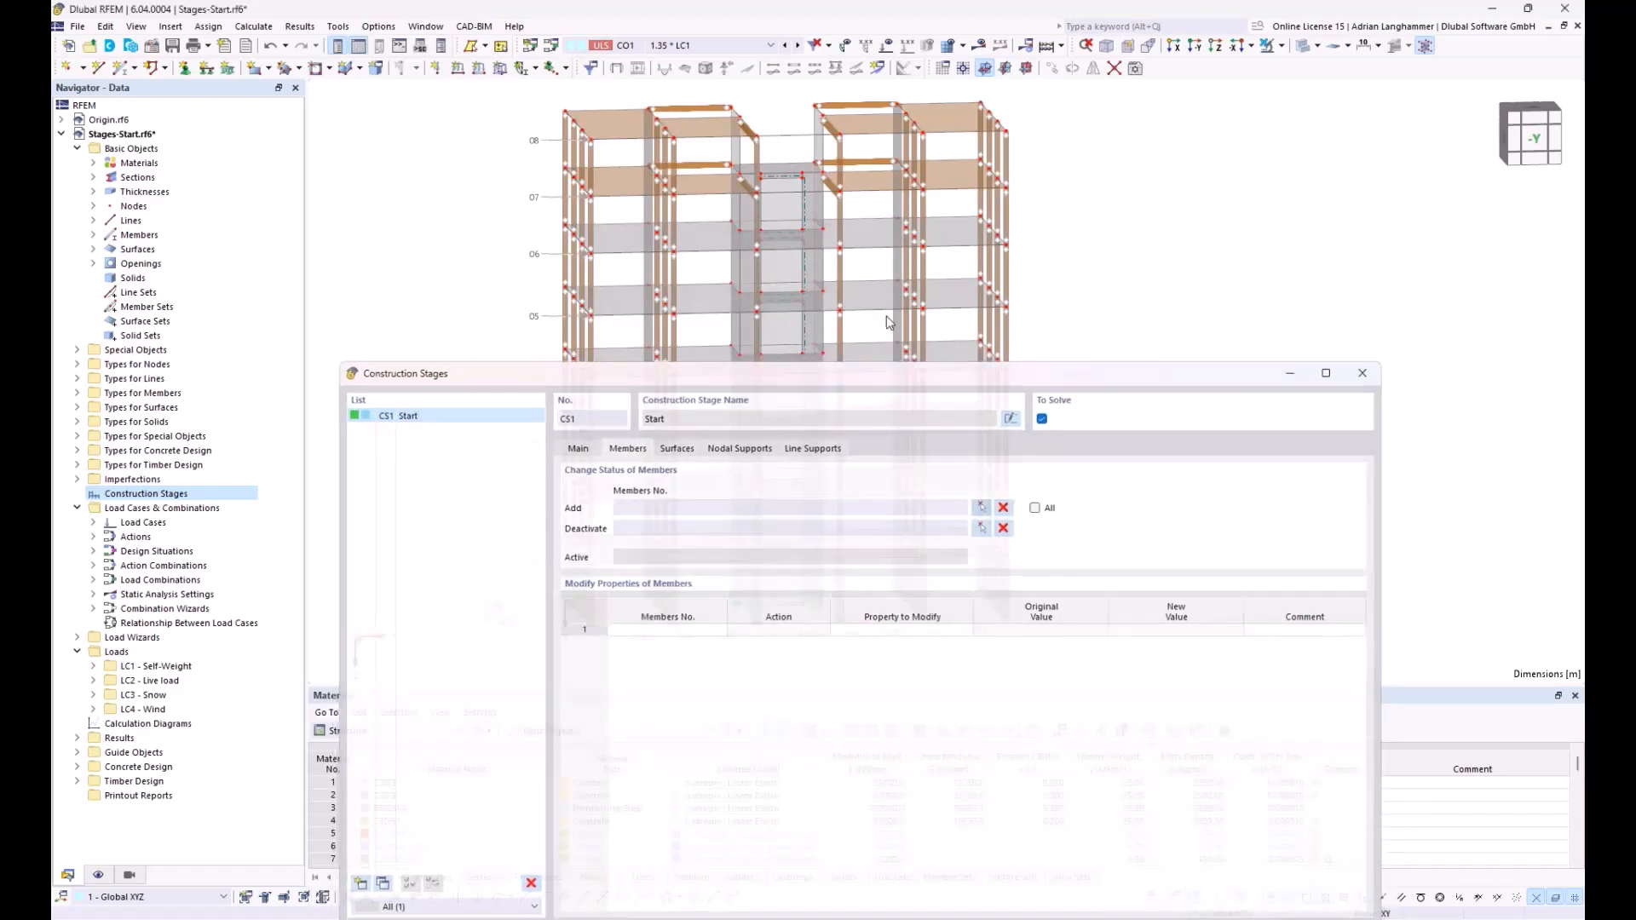
left_click_drag(503, 478, 1102, 629)
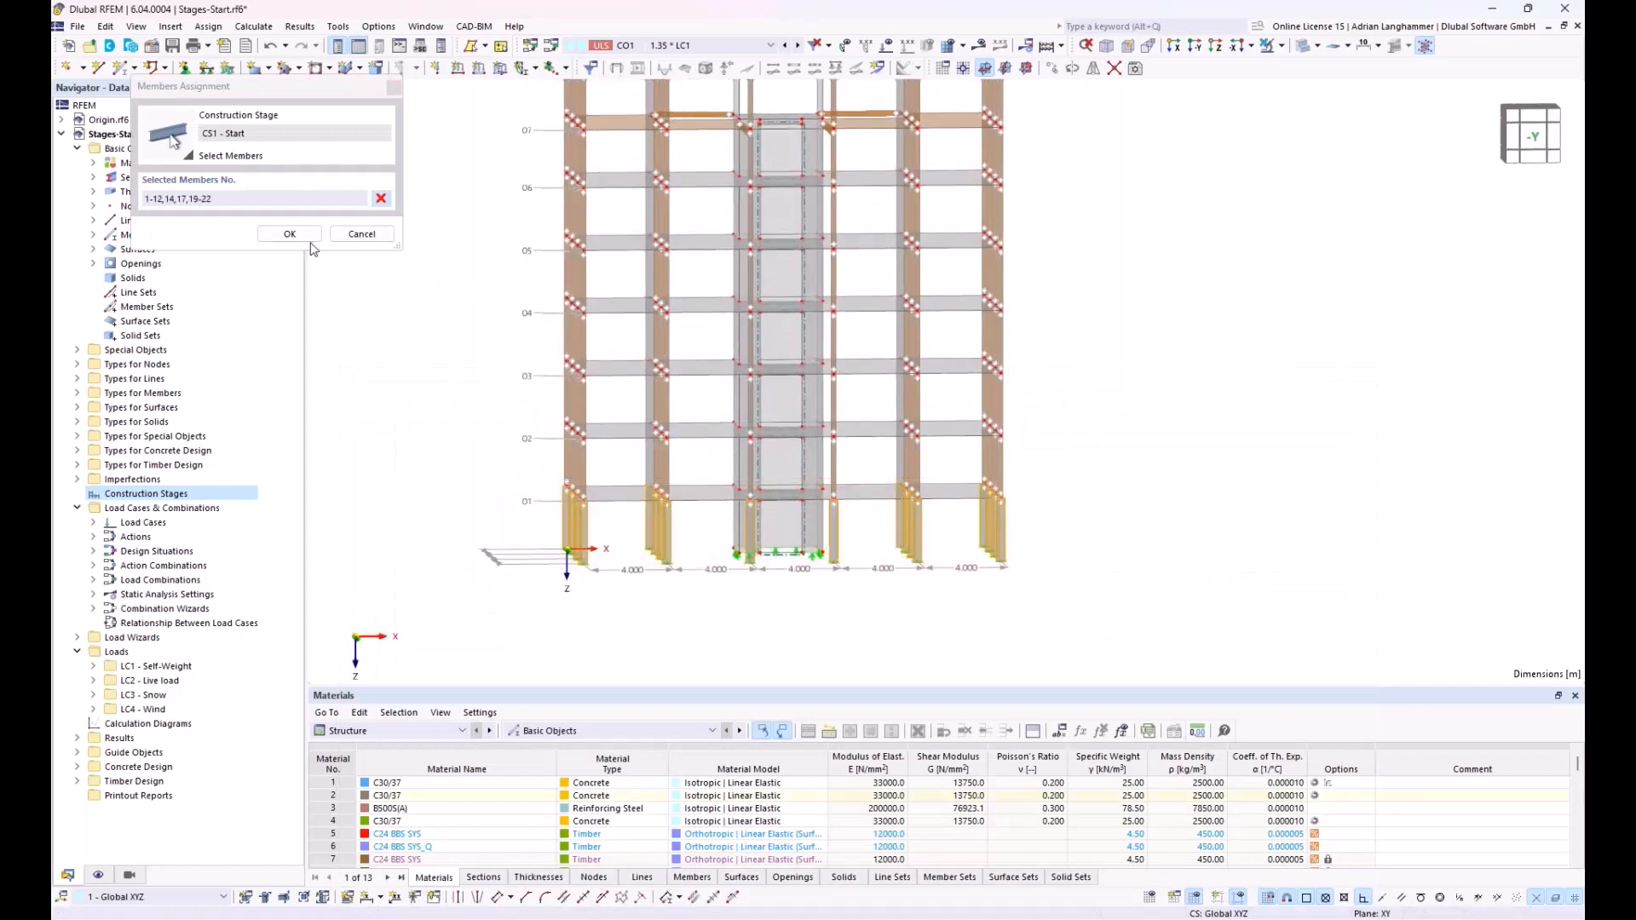
left_click(290, 233)
Add the lowest storey's slab and core walls, surfaces 1-5, to the first construction stage
left_click(634, 245)
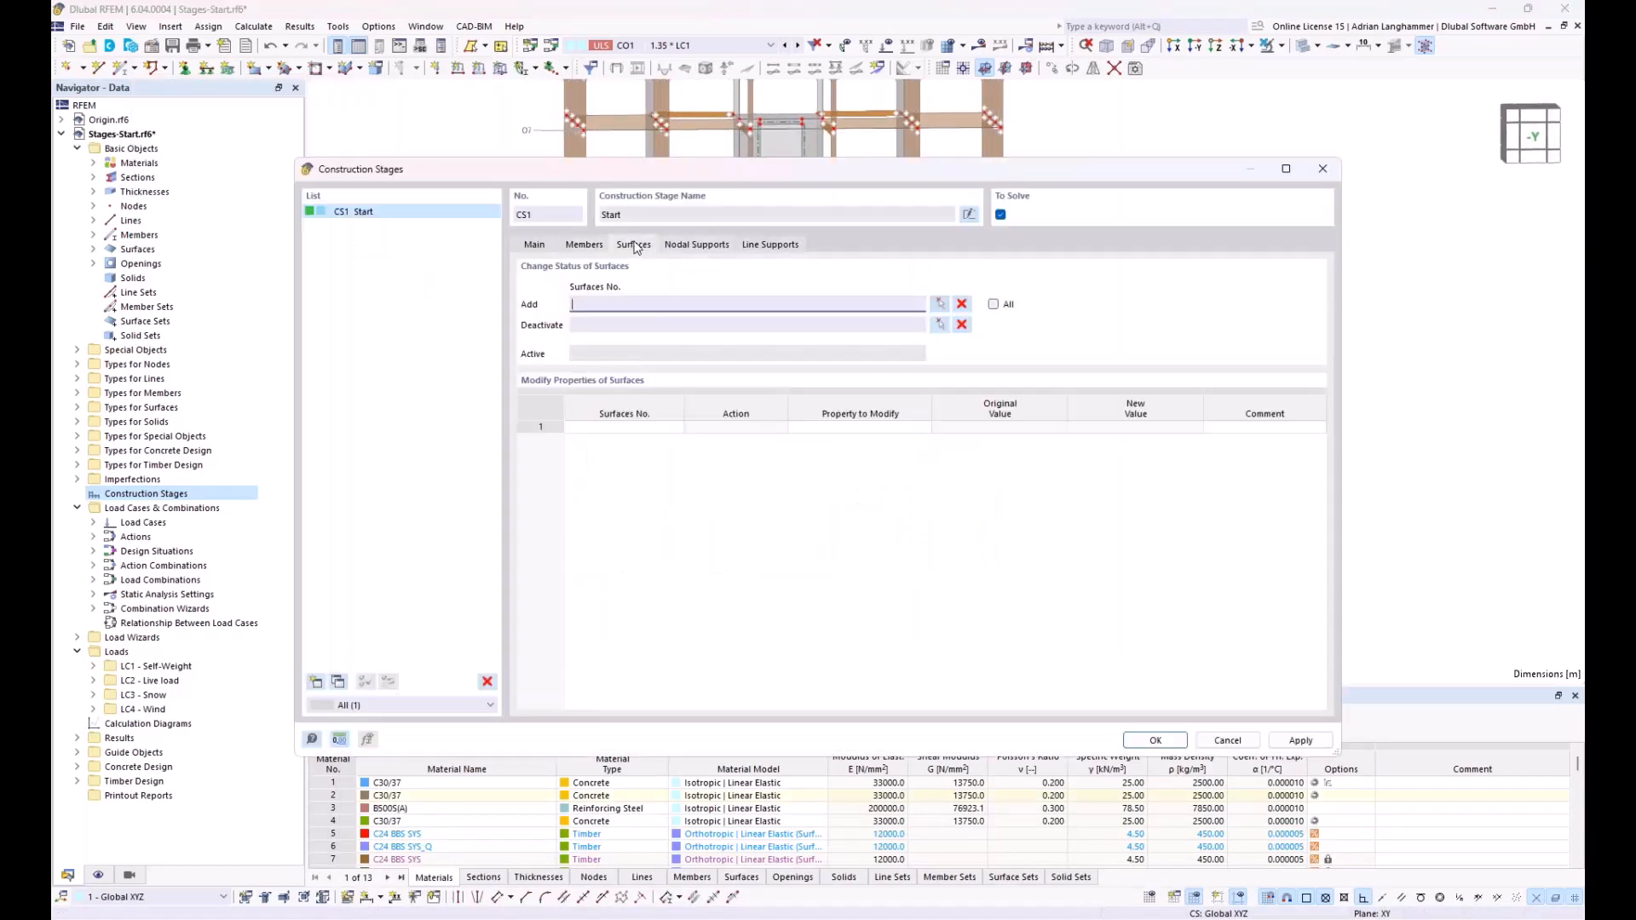
left_click(939, 304)
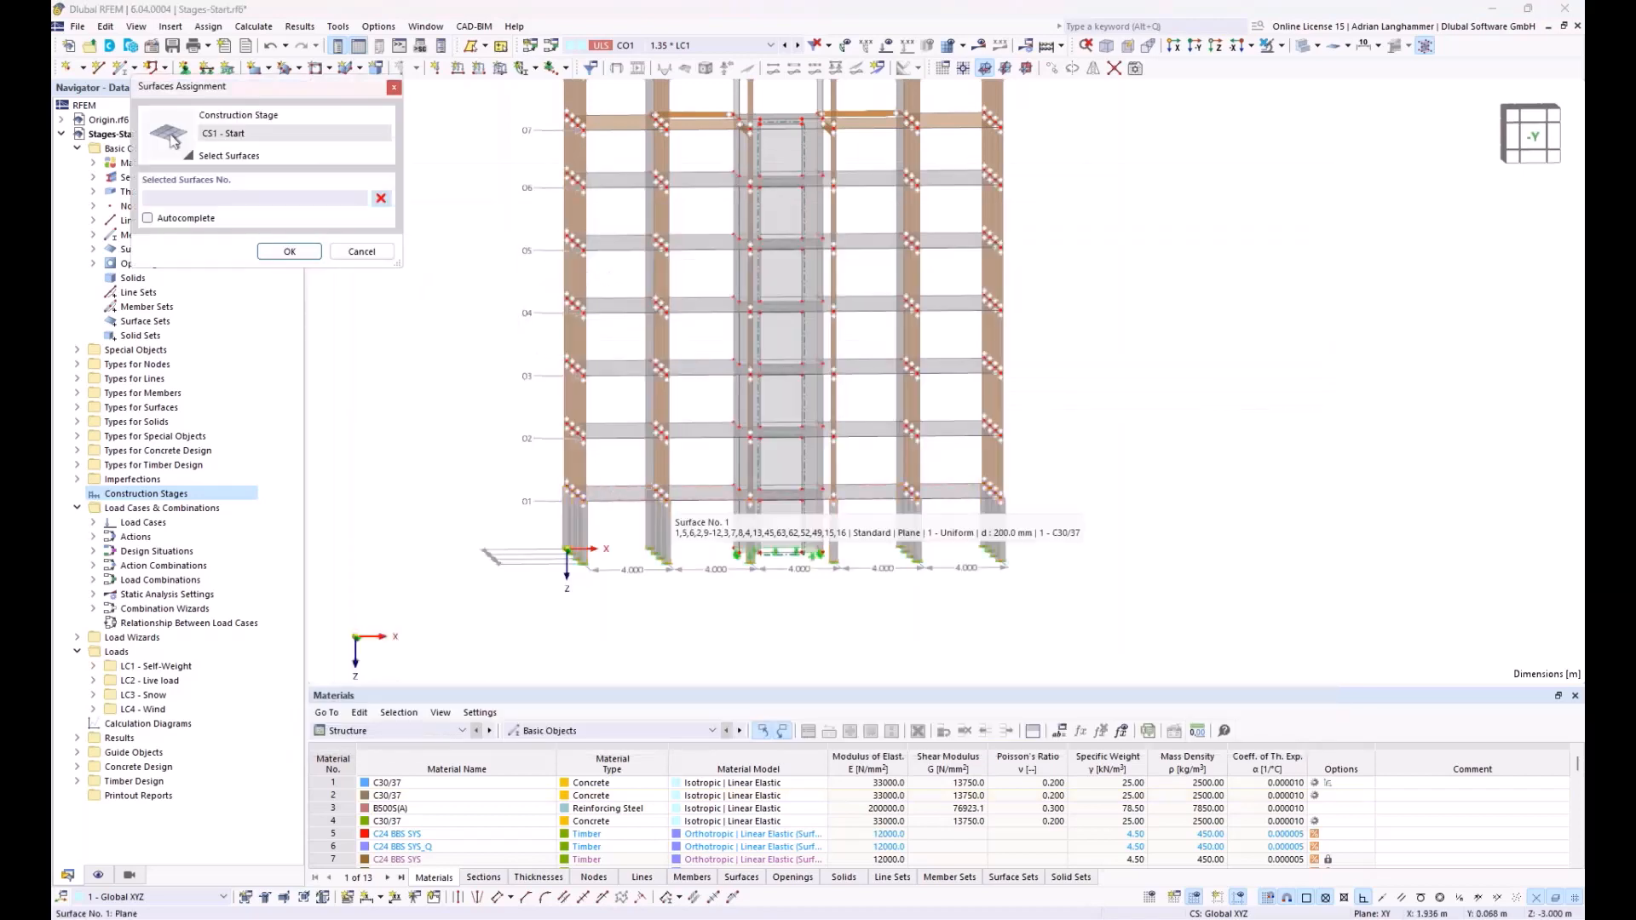
left_click_drag(469, 474, 1107, 639)
left_click(299, 256)
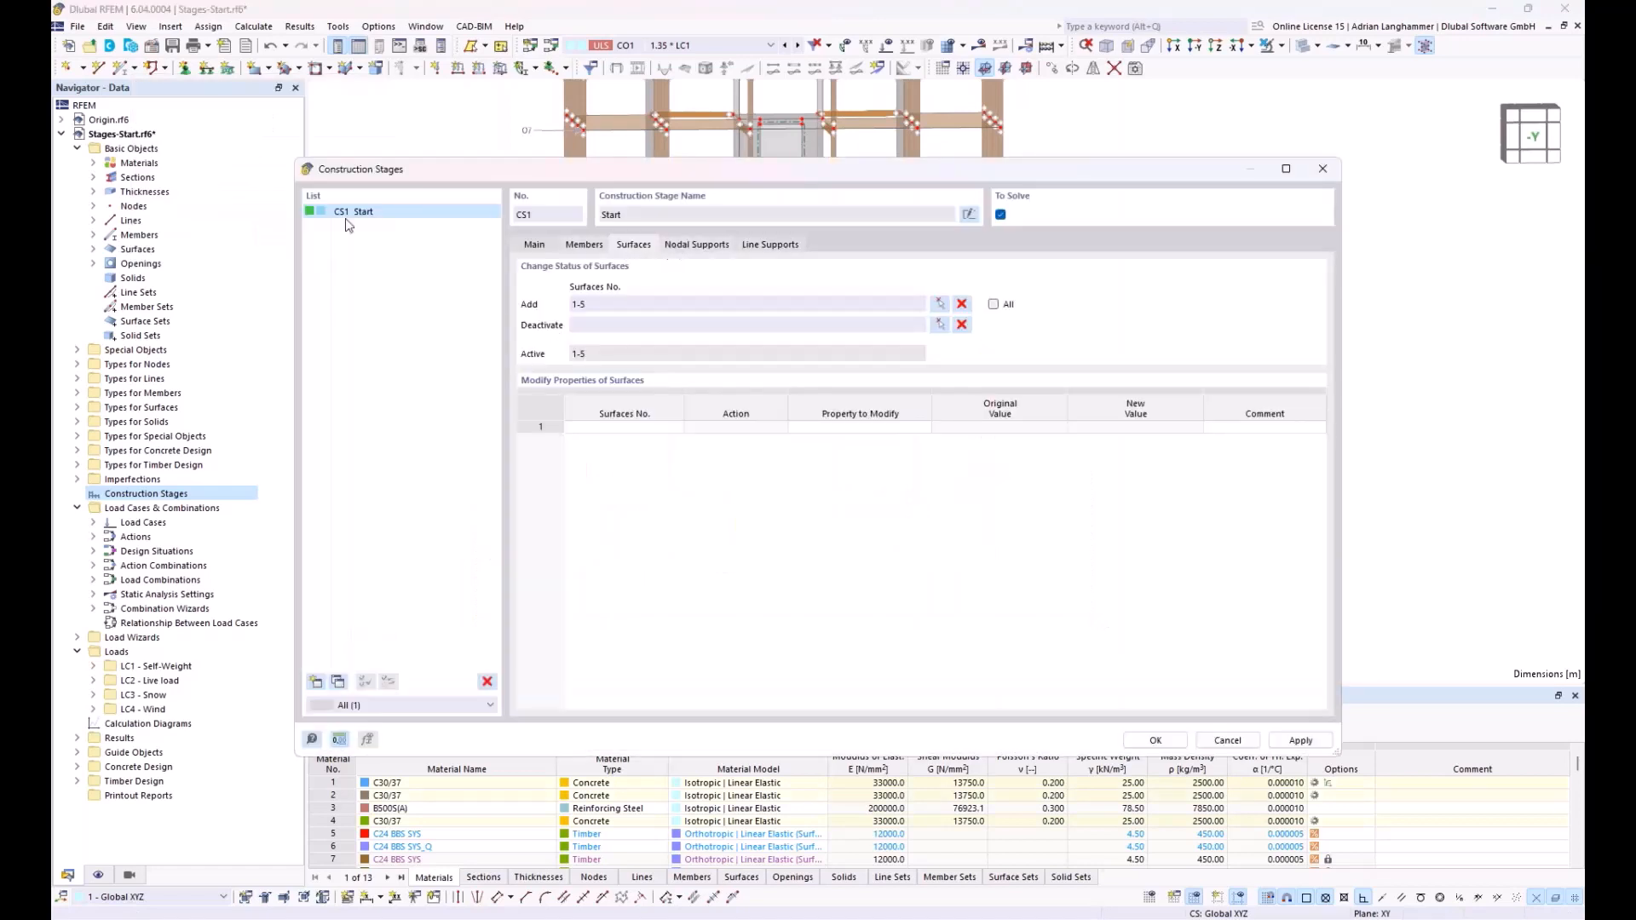
Add all nodal supports and all line supports to the first construction stage
left_click(697, 245)
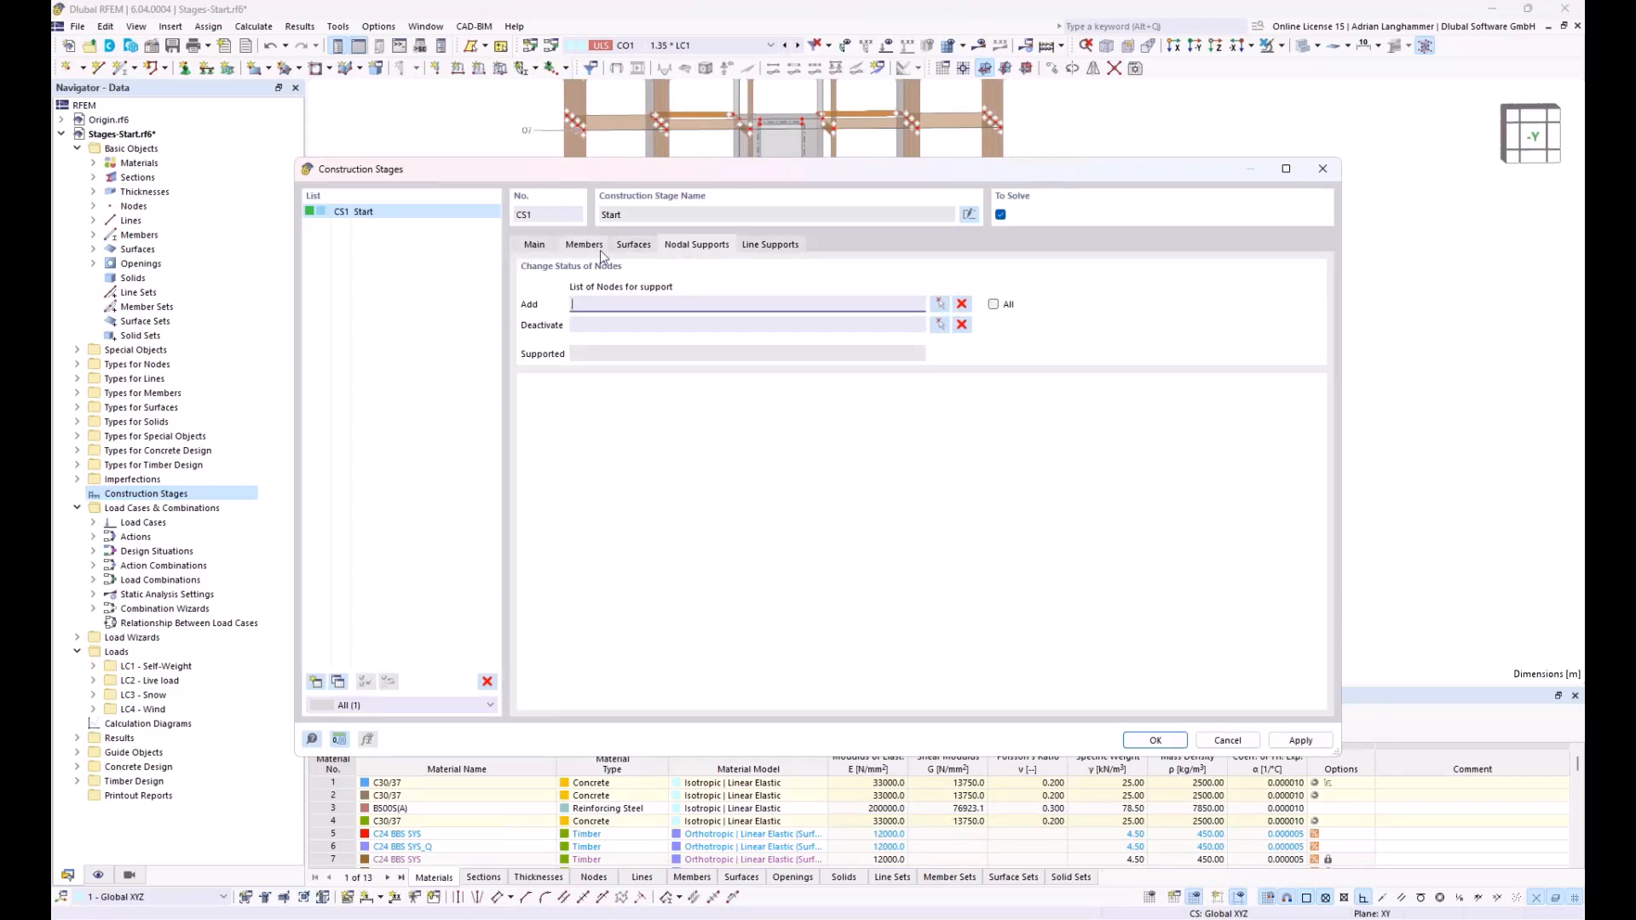
left_click(993, 304)
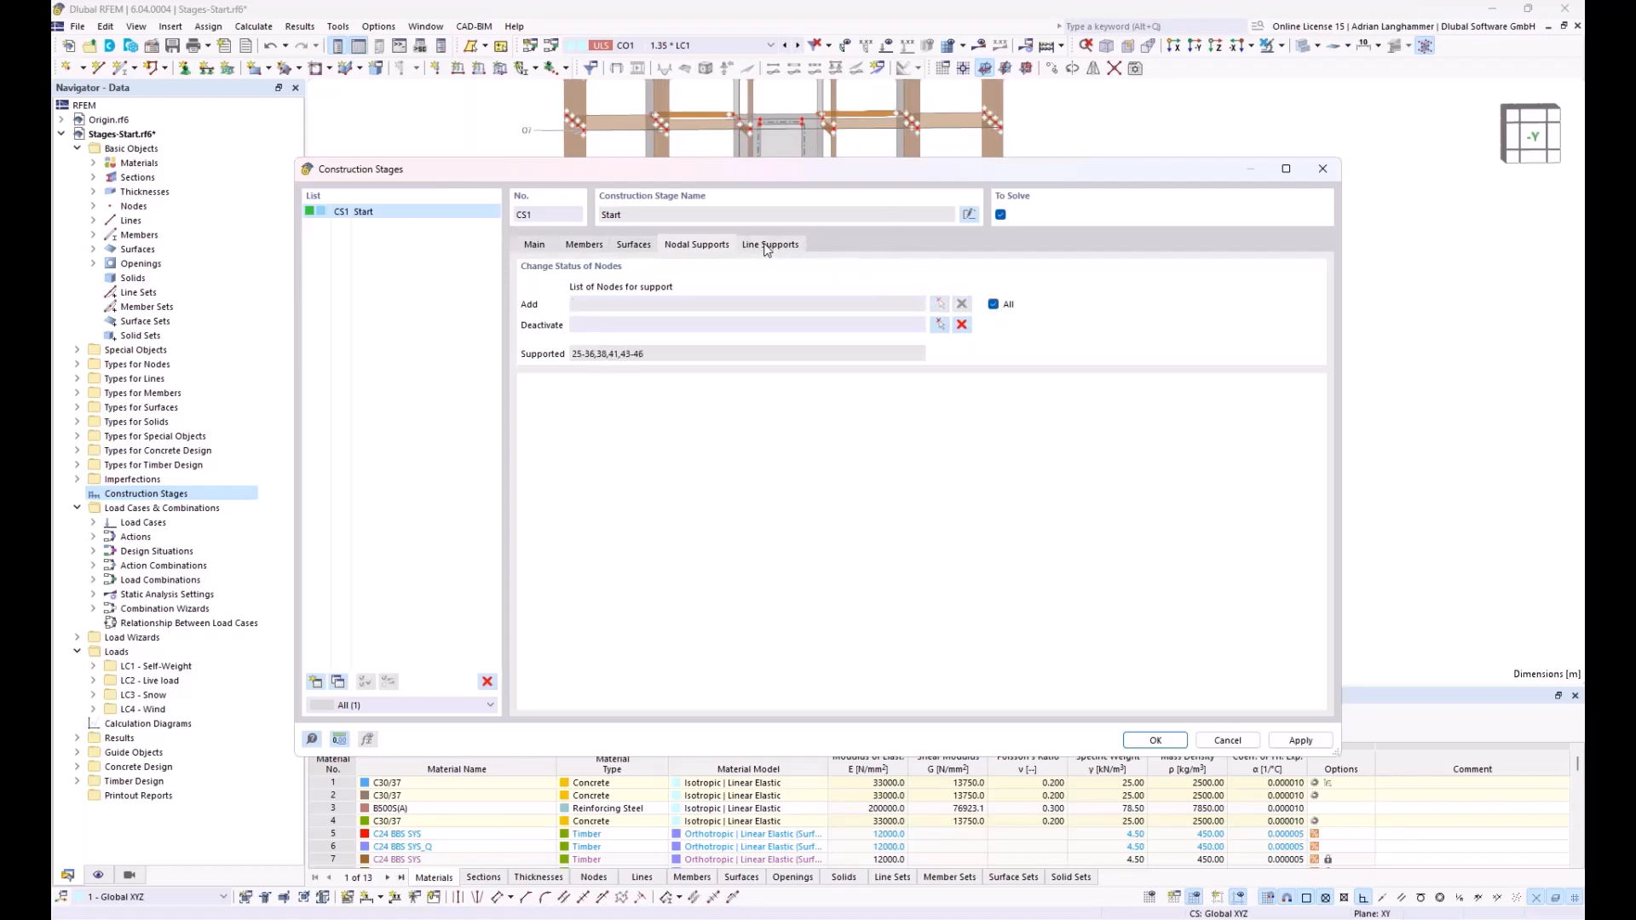
left_click(767, 245)
left_click(993, 304)
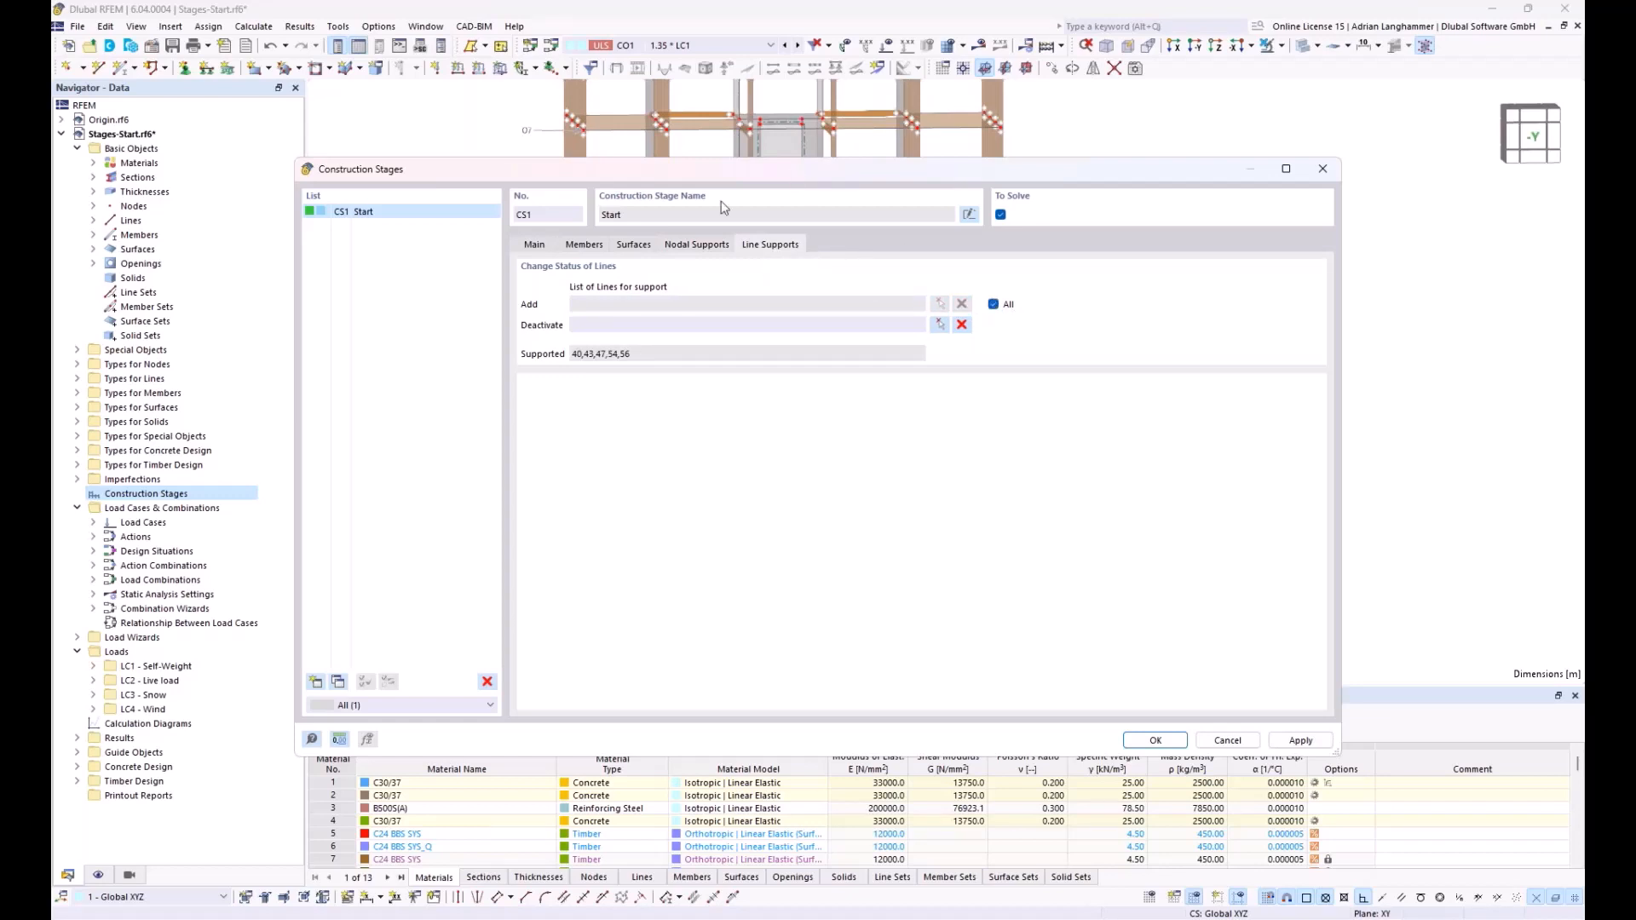
Create a second construction stage continuing from CS1, with nodal support and line support changes disabled
left_click(535, 245)
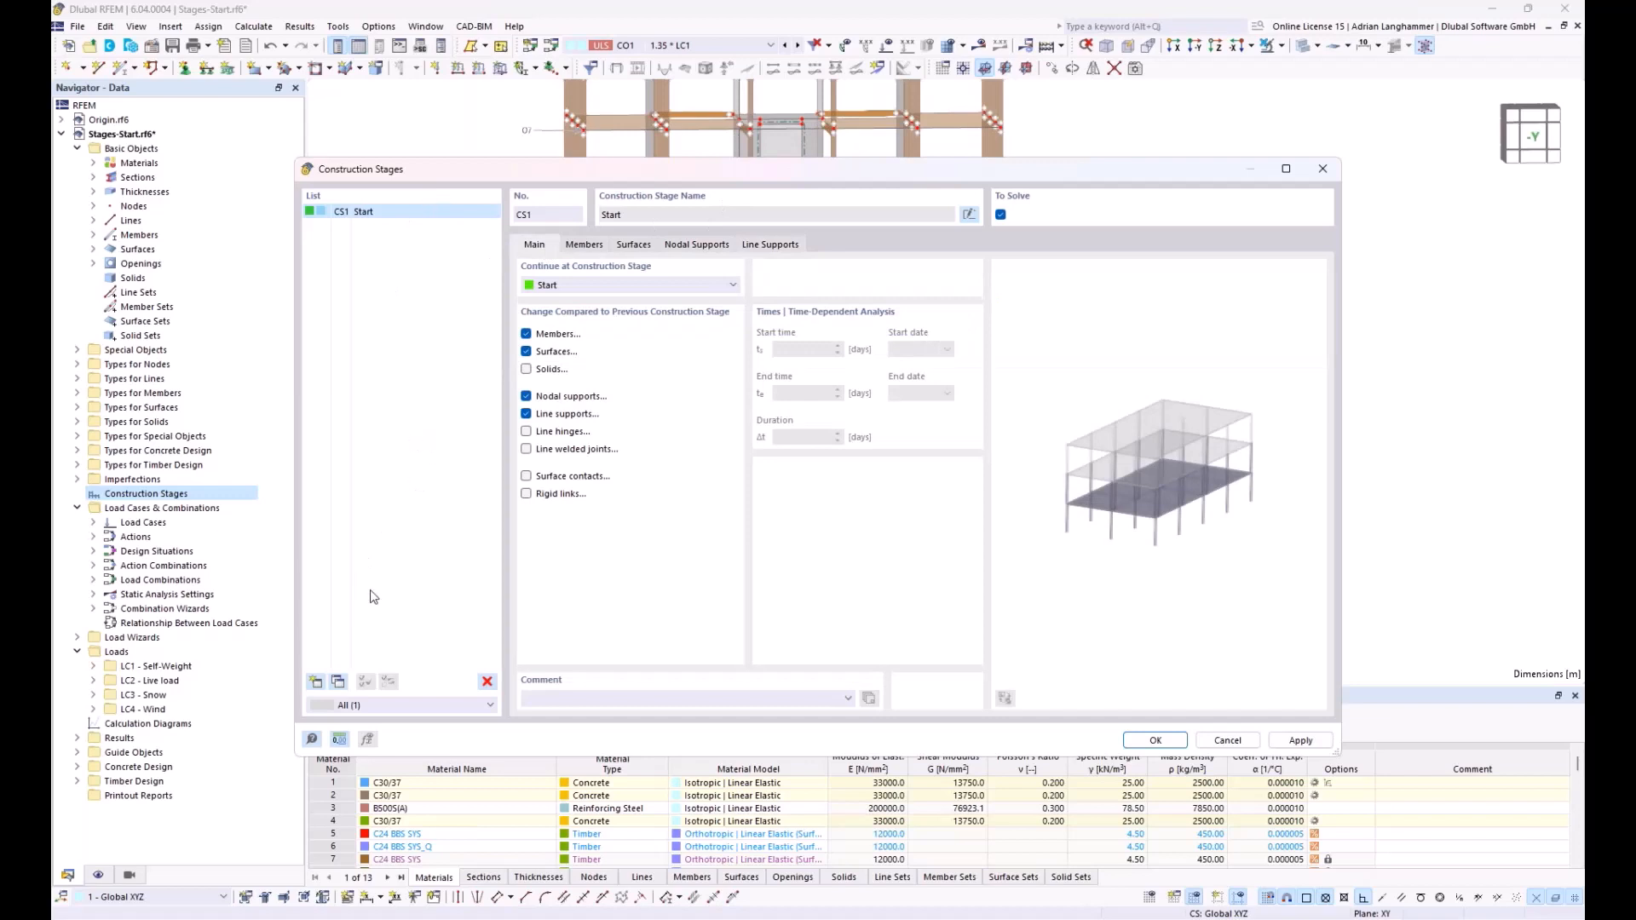
left_click(315, 682)
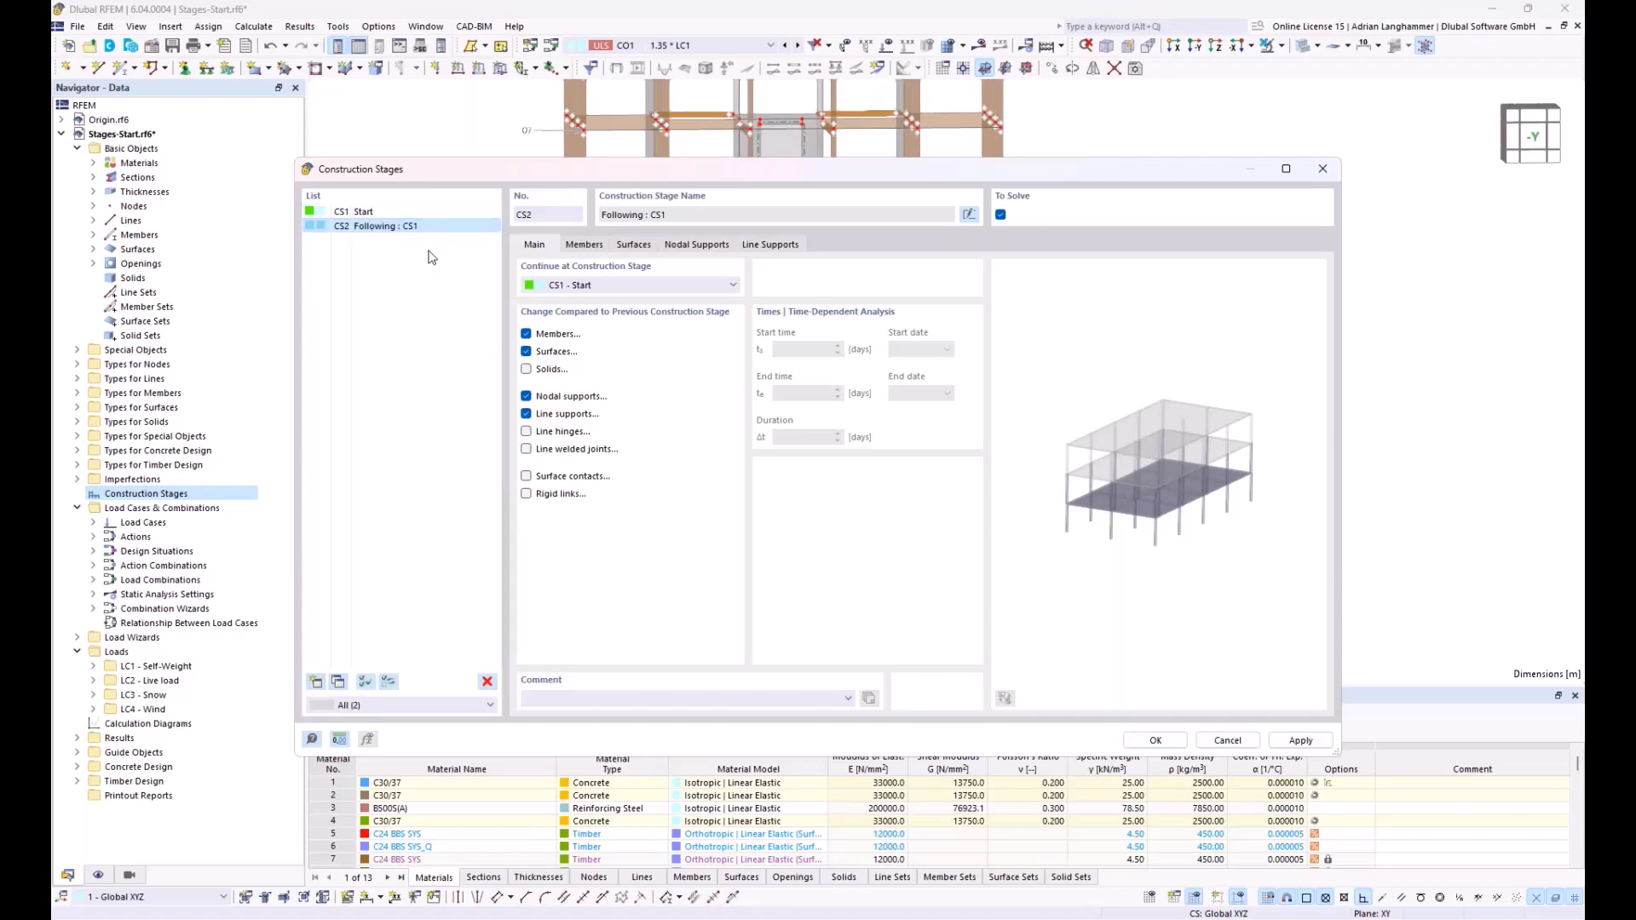
left_click(525, 396)
left_click(526, 415)
Add the second storey's columns, members 23-40, to construction stage CS2
left_click(584, 246)
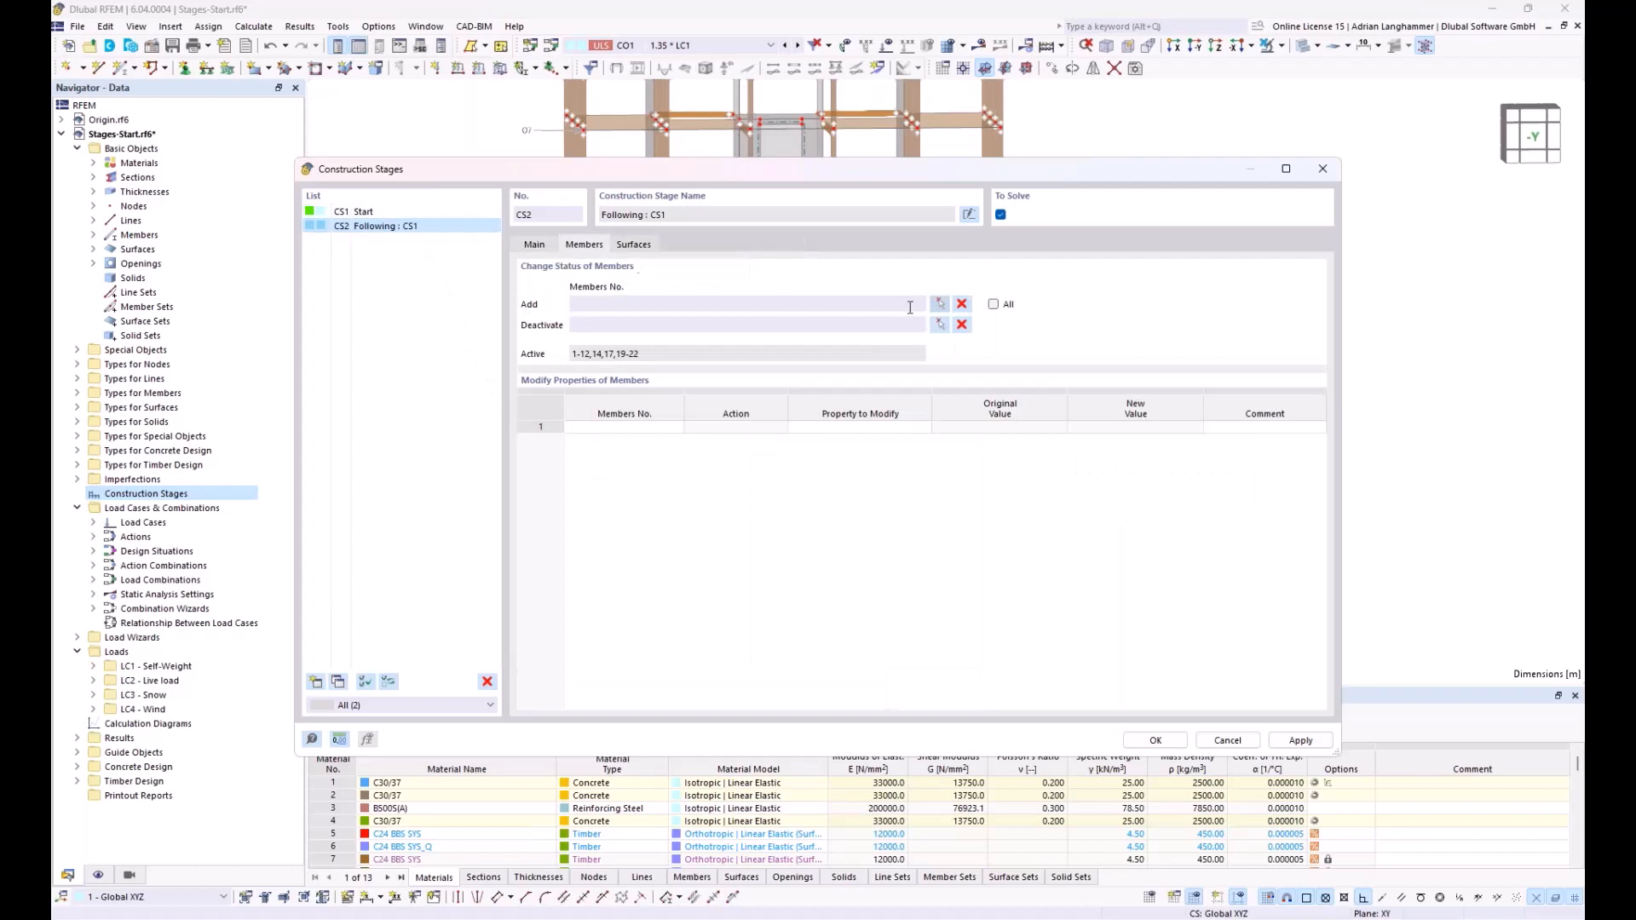
left_click(940, 304)
left_click_drag(478, 410, 1098, 606)
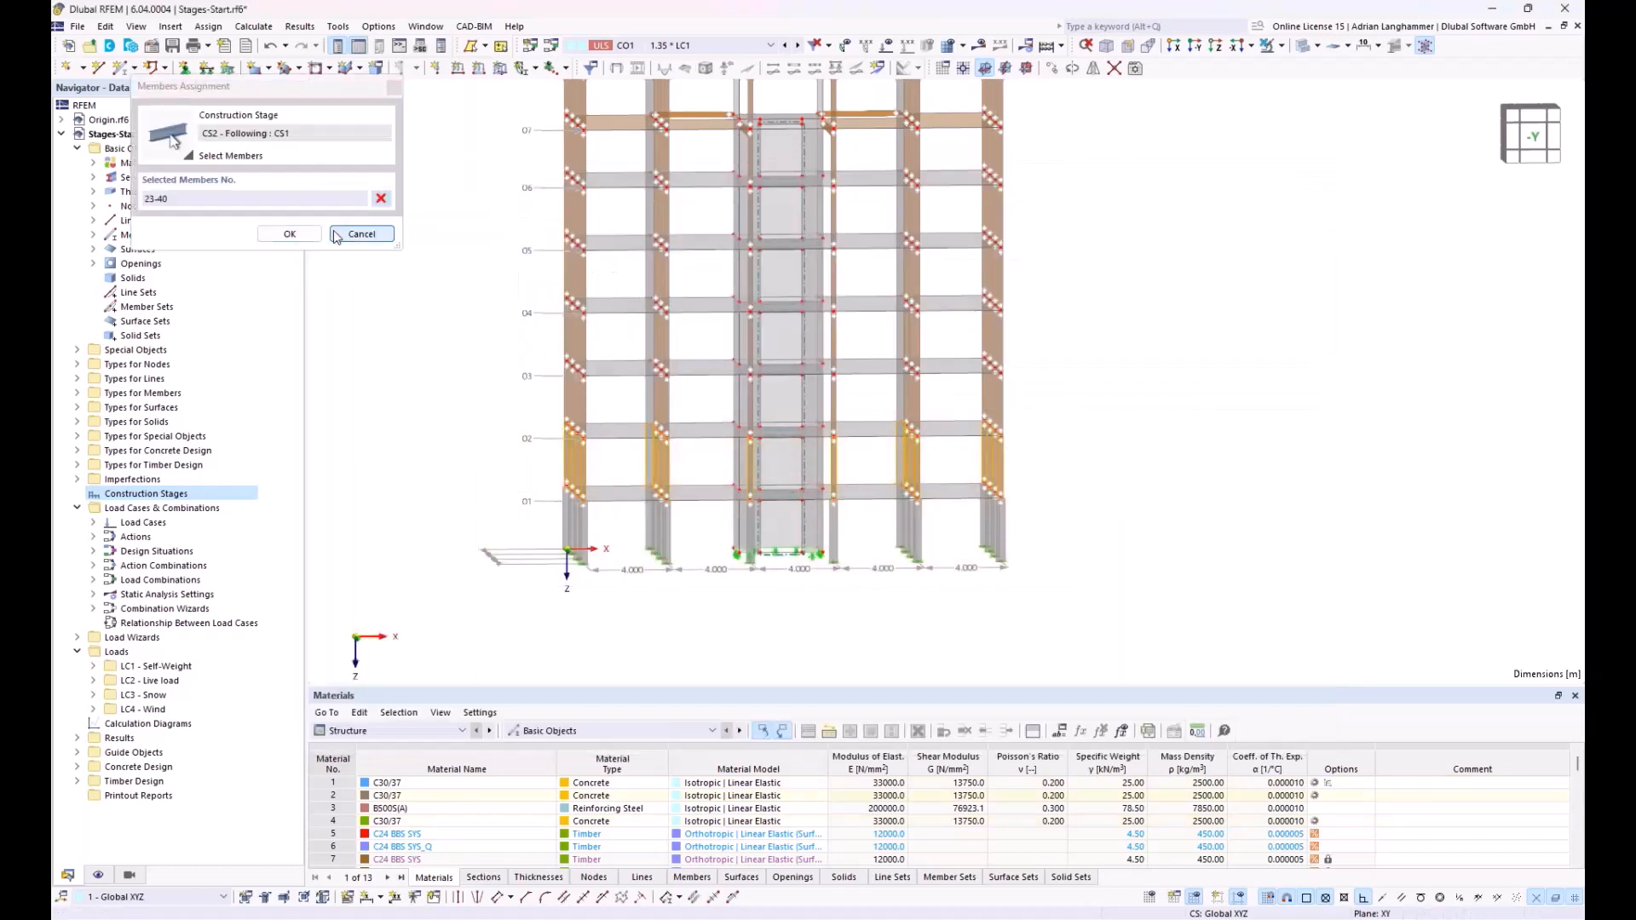
left_click(289, 233)
Add the second storey's slab and core walls, surfaces 6-10, to construction stage CS2
left_click(633, 245)
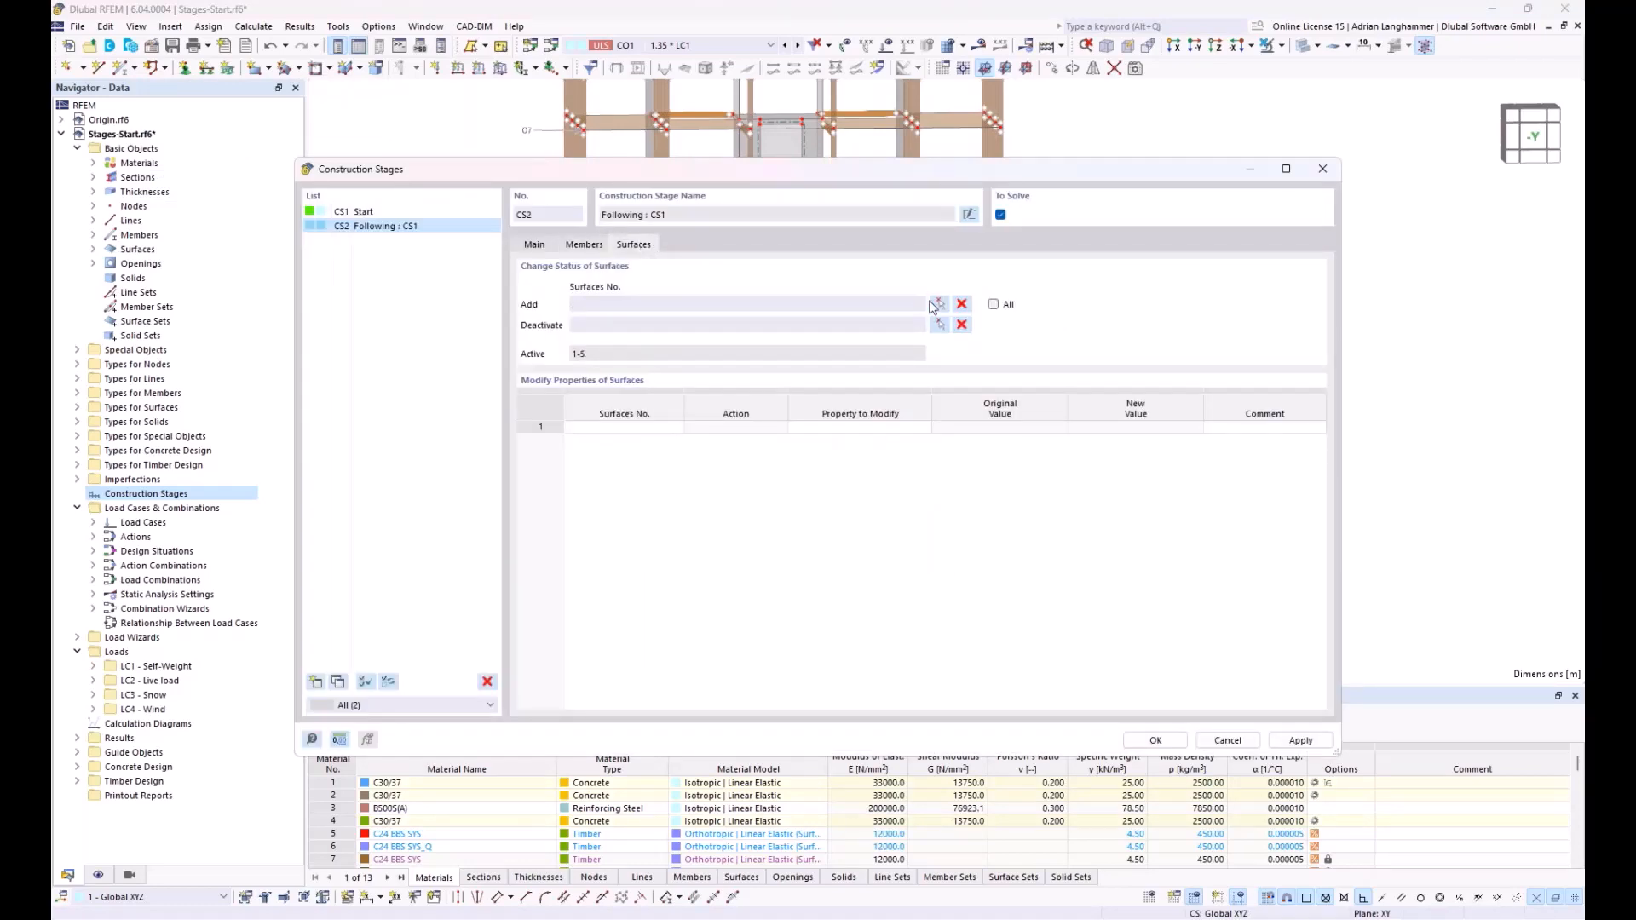
left_click(937, 305)
left_click_drag(498, 409, 1057, 499)
scroll(1085, 453, "down", 2)
middle_click_drag(1085, 453, 1064, 458)
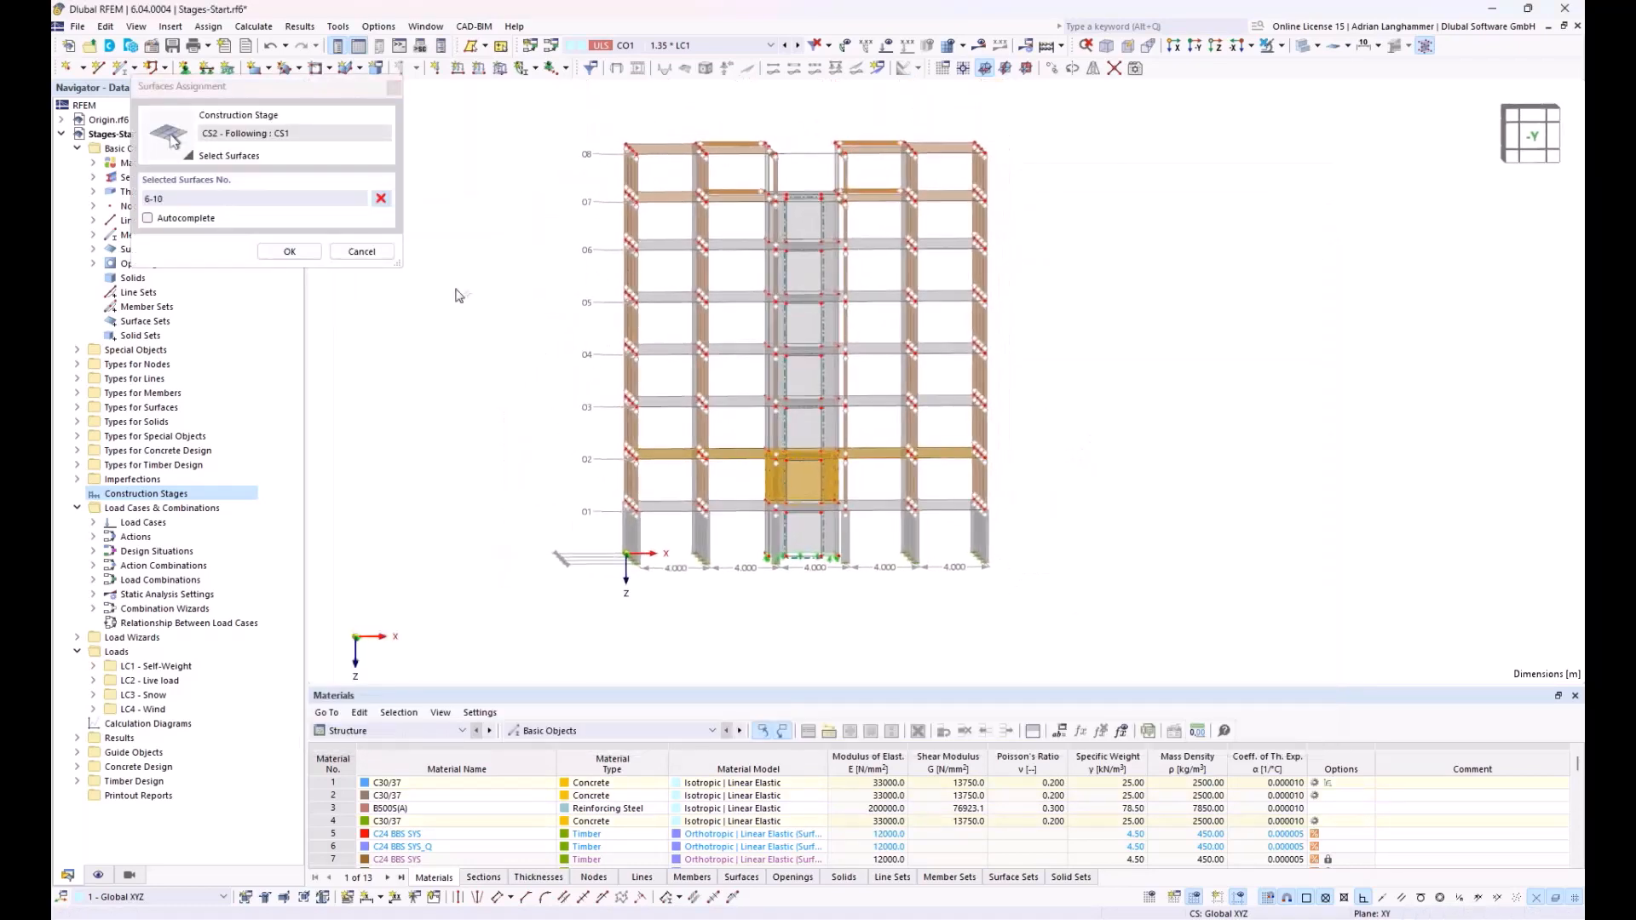
left_click(290, 253)
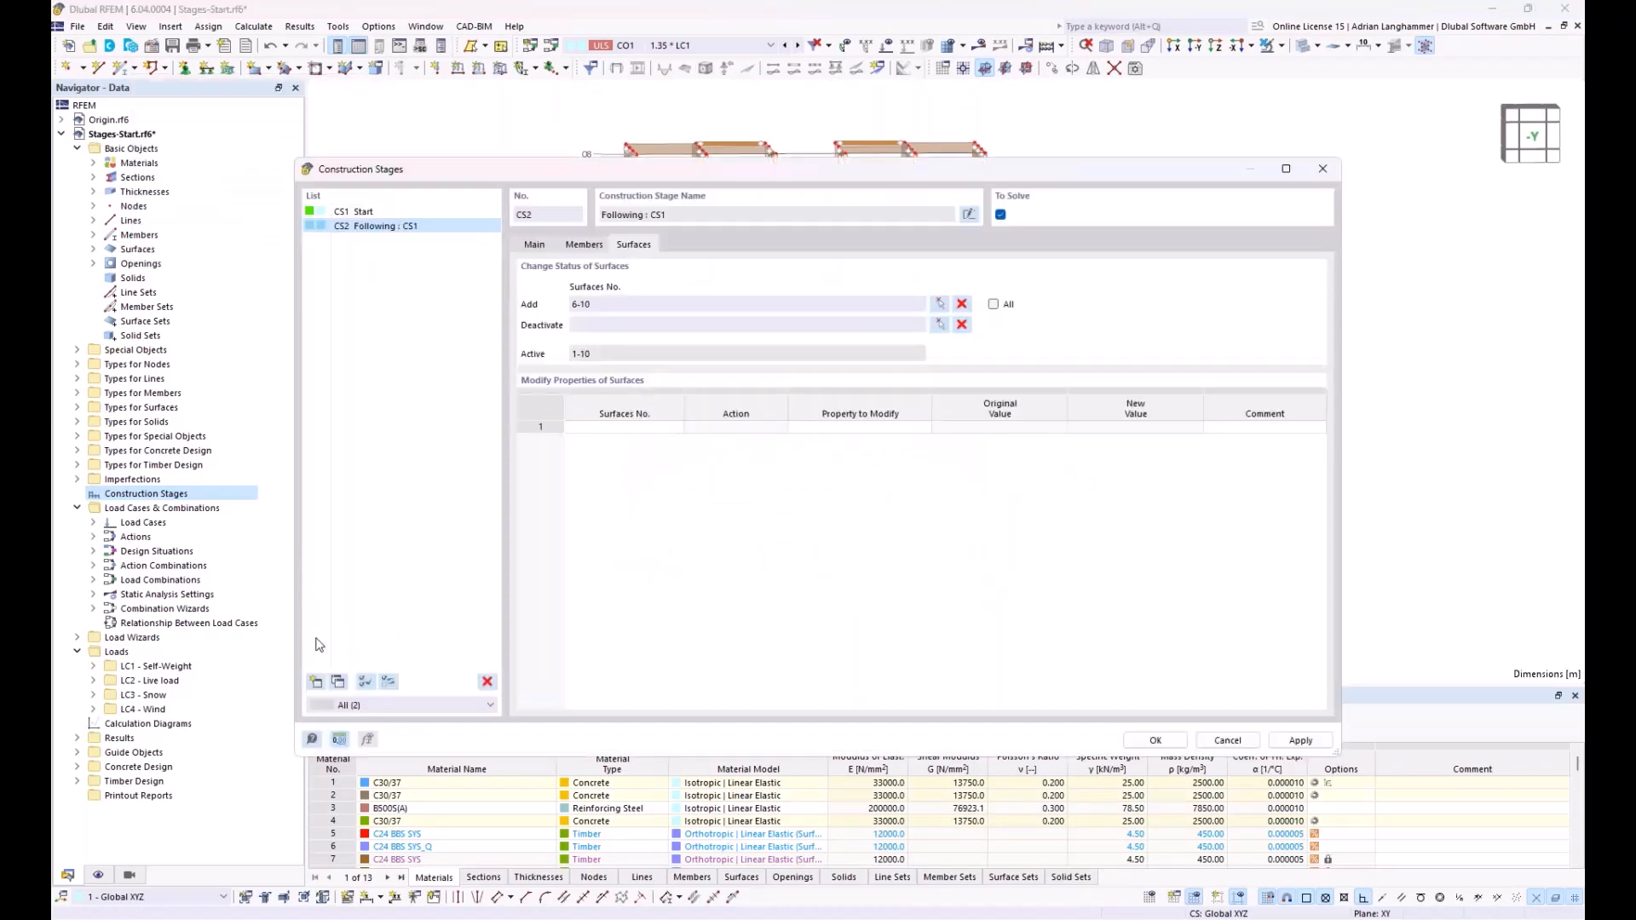
Create the further construction stages CS3 to CS8, each continuing from the preceding stage
left_click(316, 681)
left_click(316, 681)
left_click(316, 681)
left_click(316, 682)
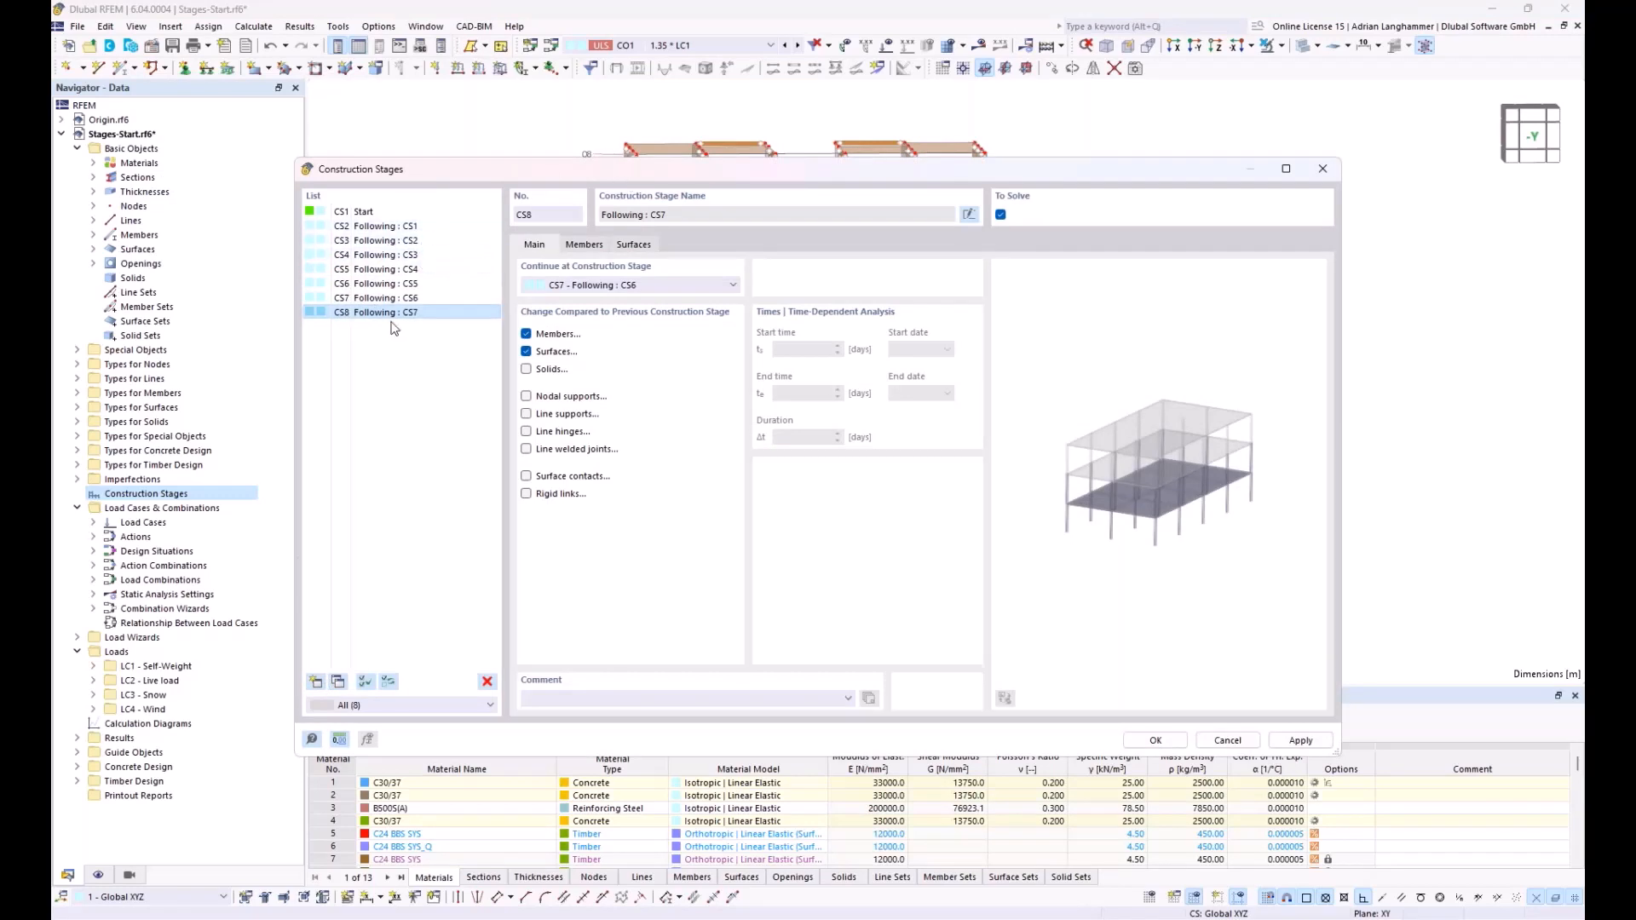
Add the third storey's columns, members 41-58, to construction stage CS3
left_click(376, 242)
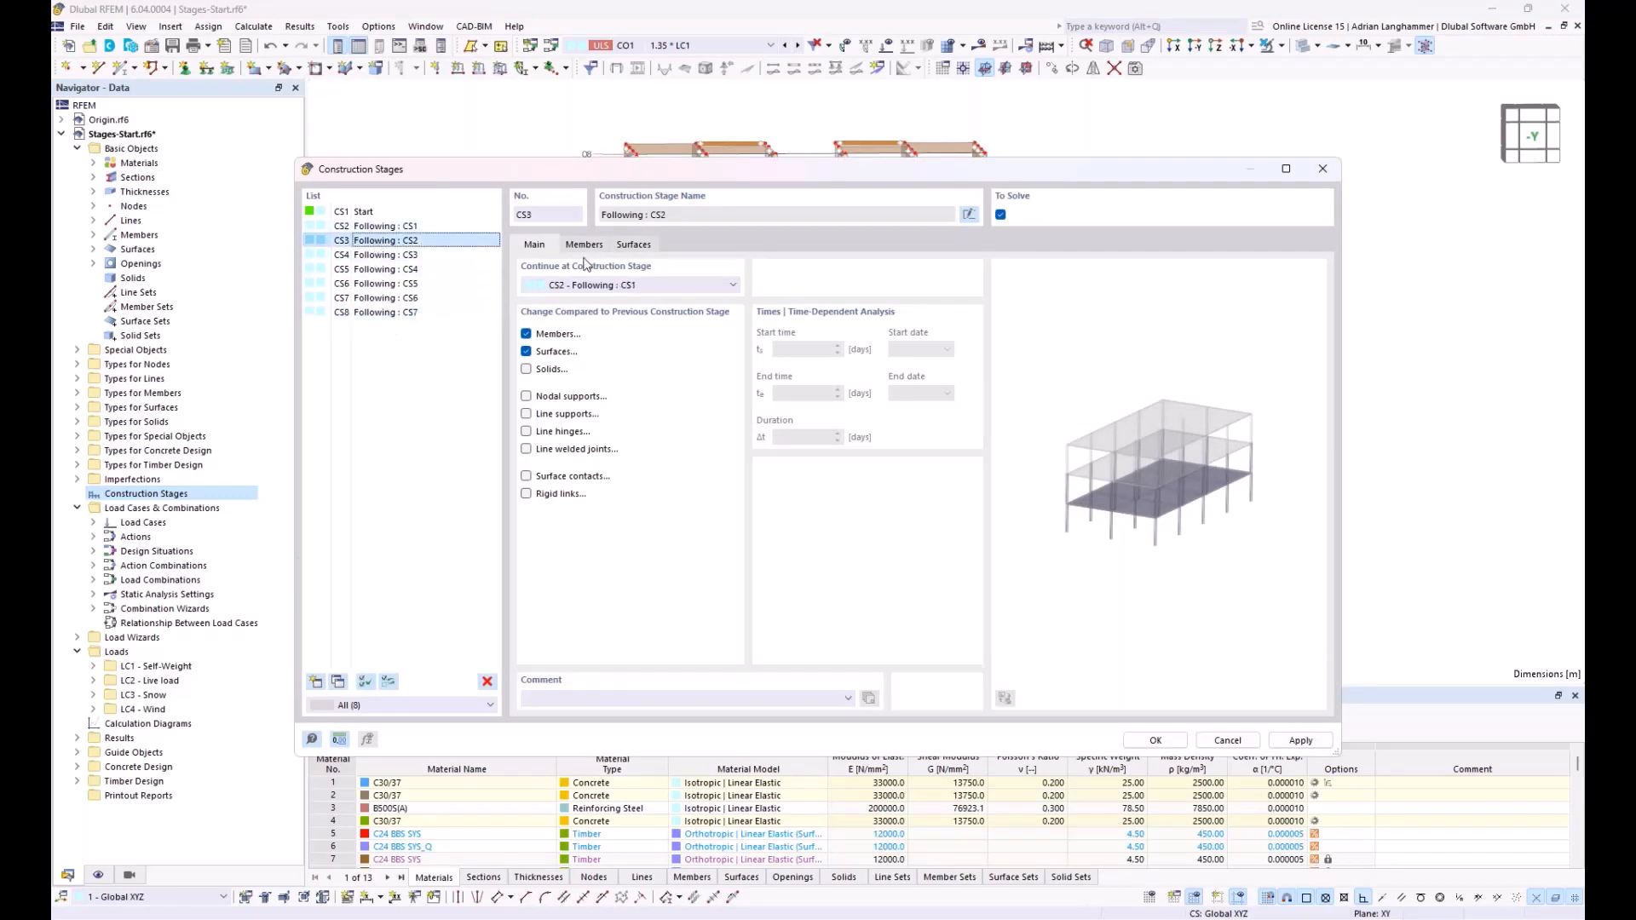
left_click(939, 305)
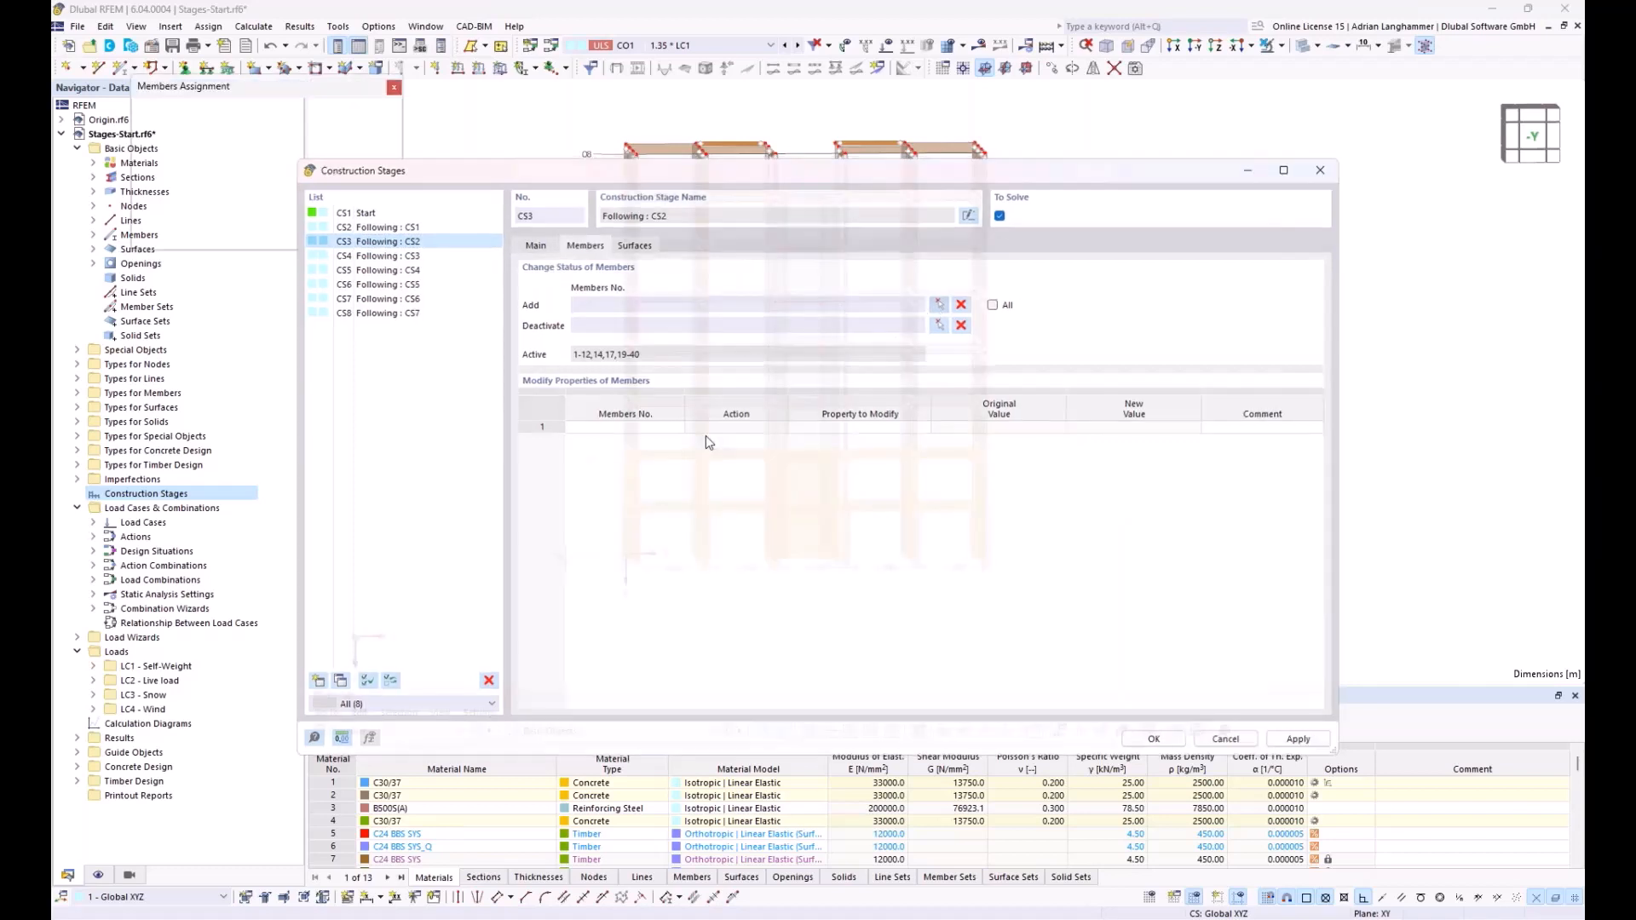
left_click_drag(524, 378, 877, 497)
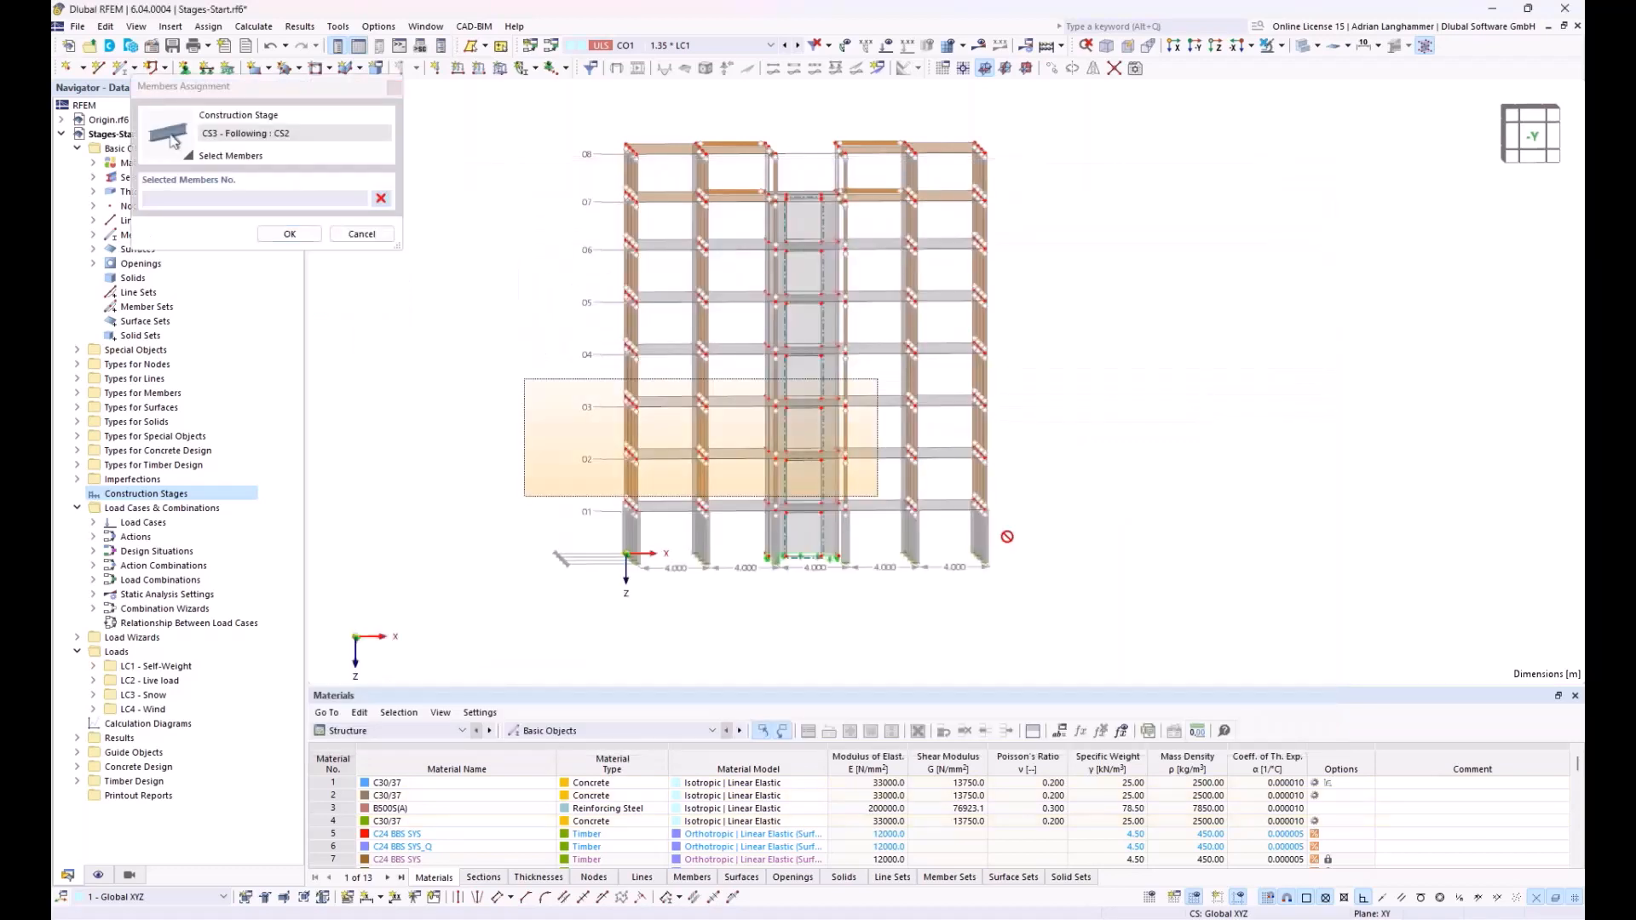
left_click(290, 233)
Add the third storey's slab and core walls, surfaces 11-15, to construction stage CS3
left_click(635, 244)
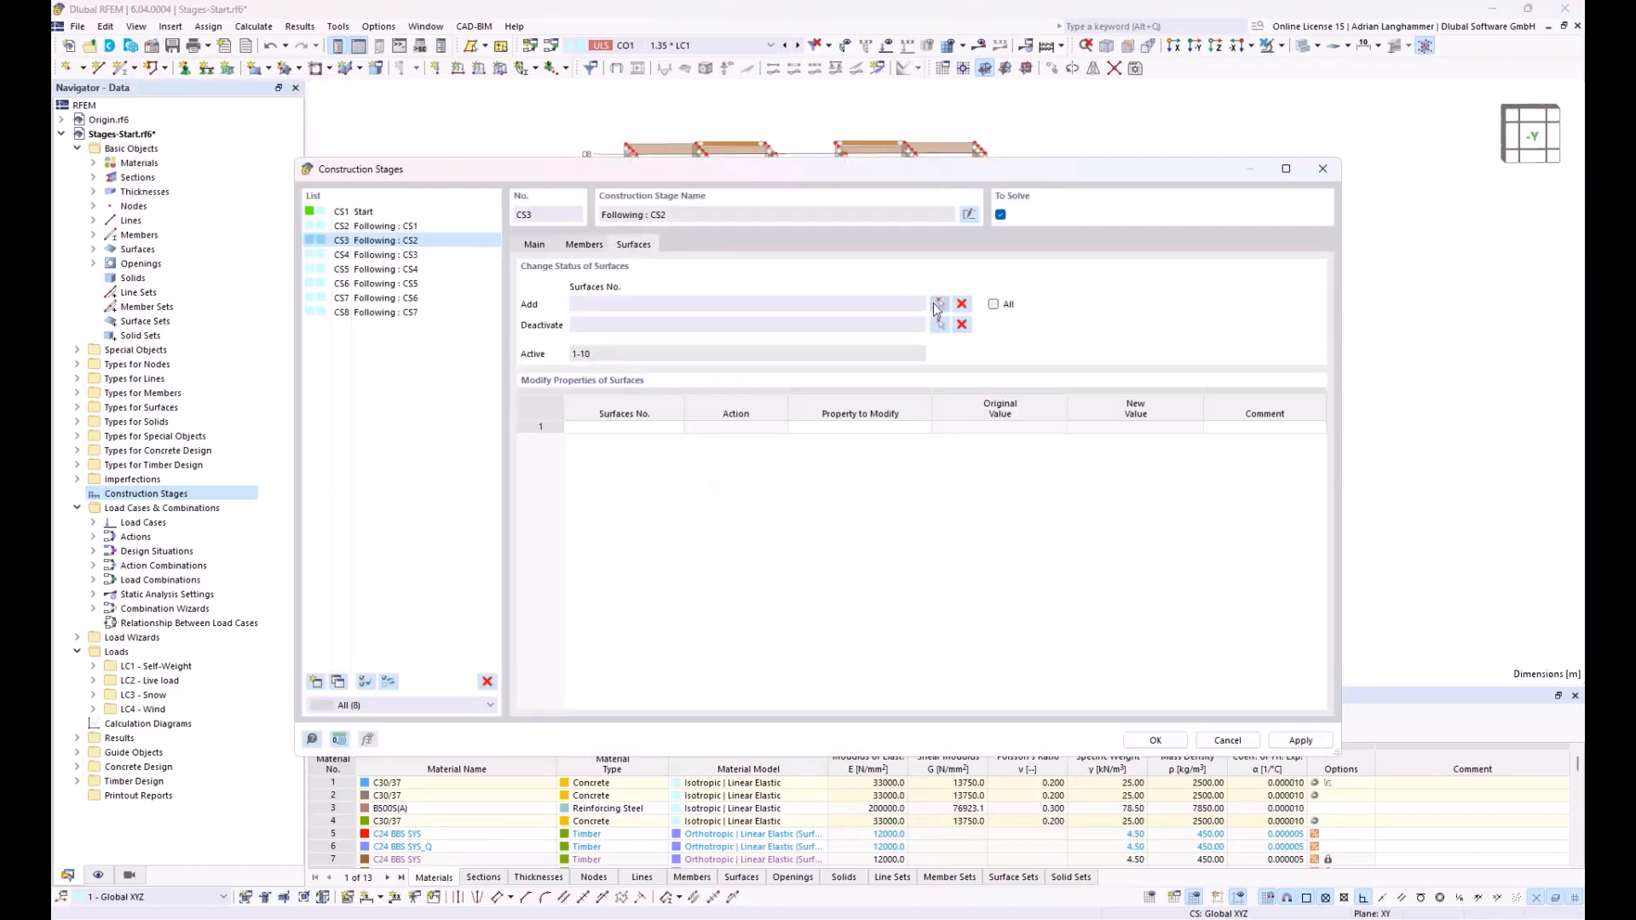
left_click_drag(545, 378, 1075, 623)
left_click(289, 251)
Add the fourth storey's columns, members 121-138, to construction stage CS4
left_click(396, 257)
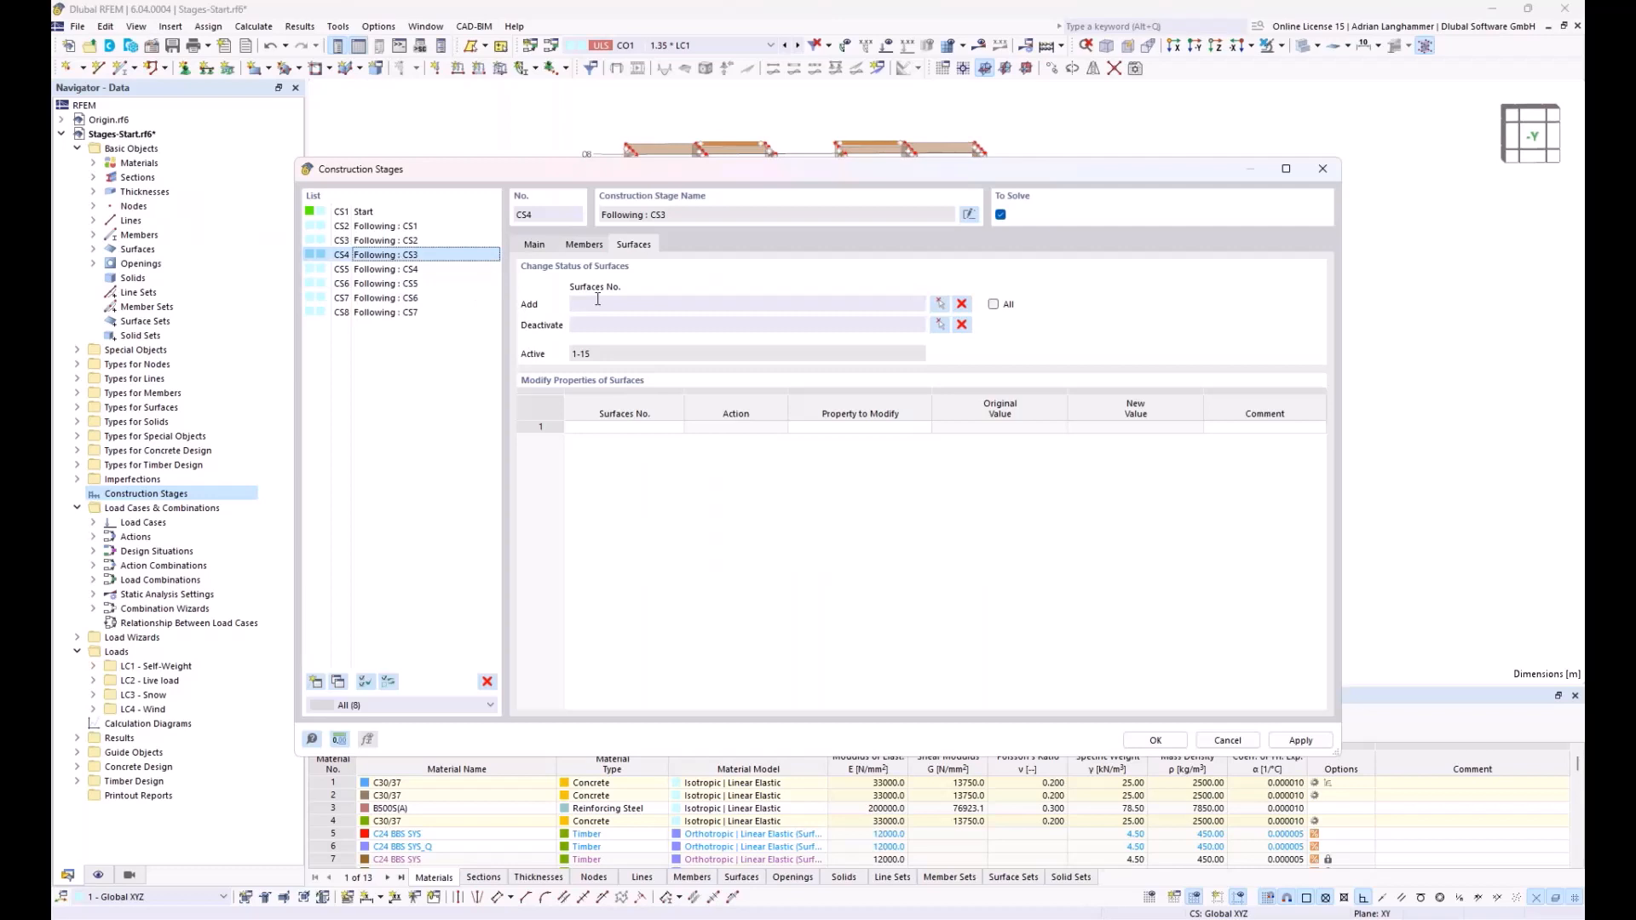
left_click(585, 245)
left_click(939, 304)
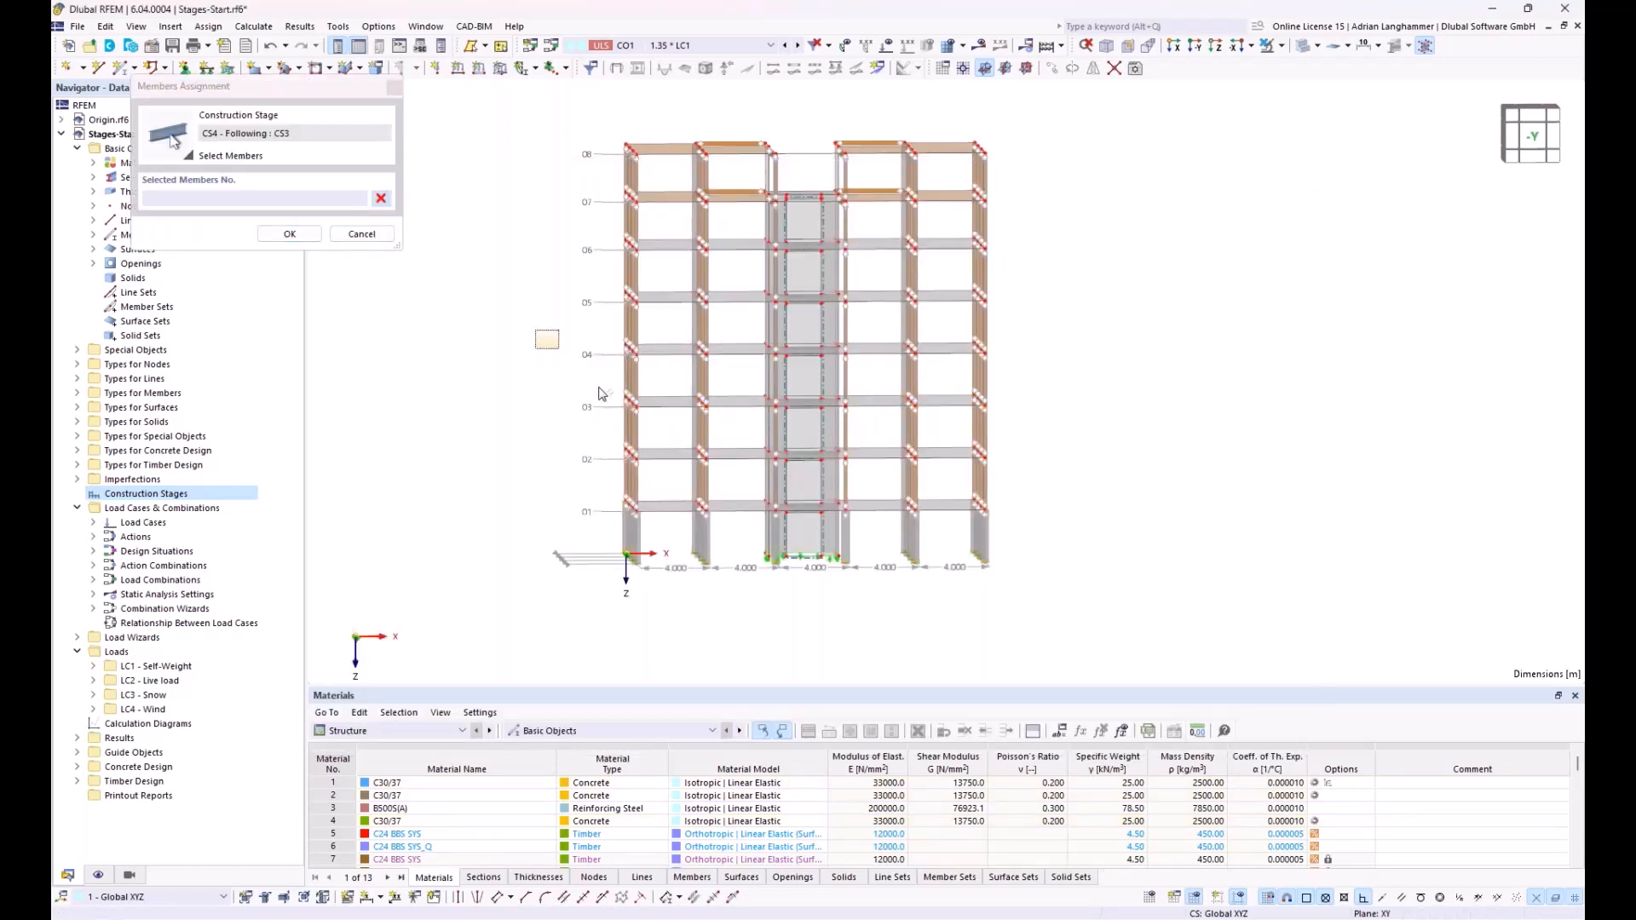
left_click_drag(600, 394, 1037, 604)
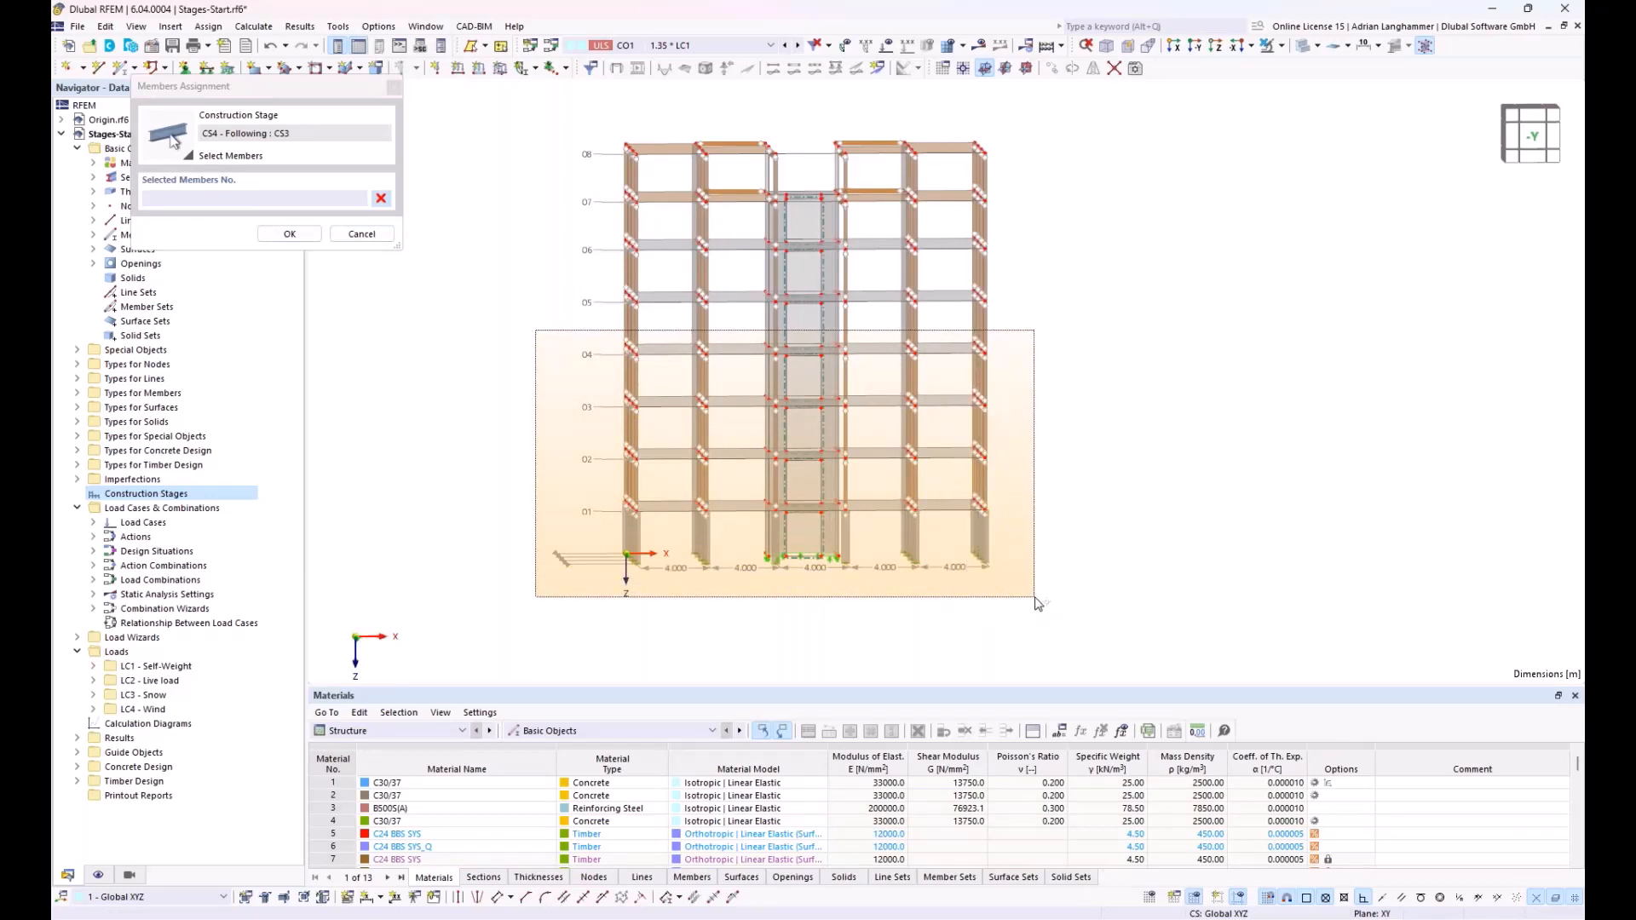
left_click_drag(1037, 604, 1038, 604)
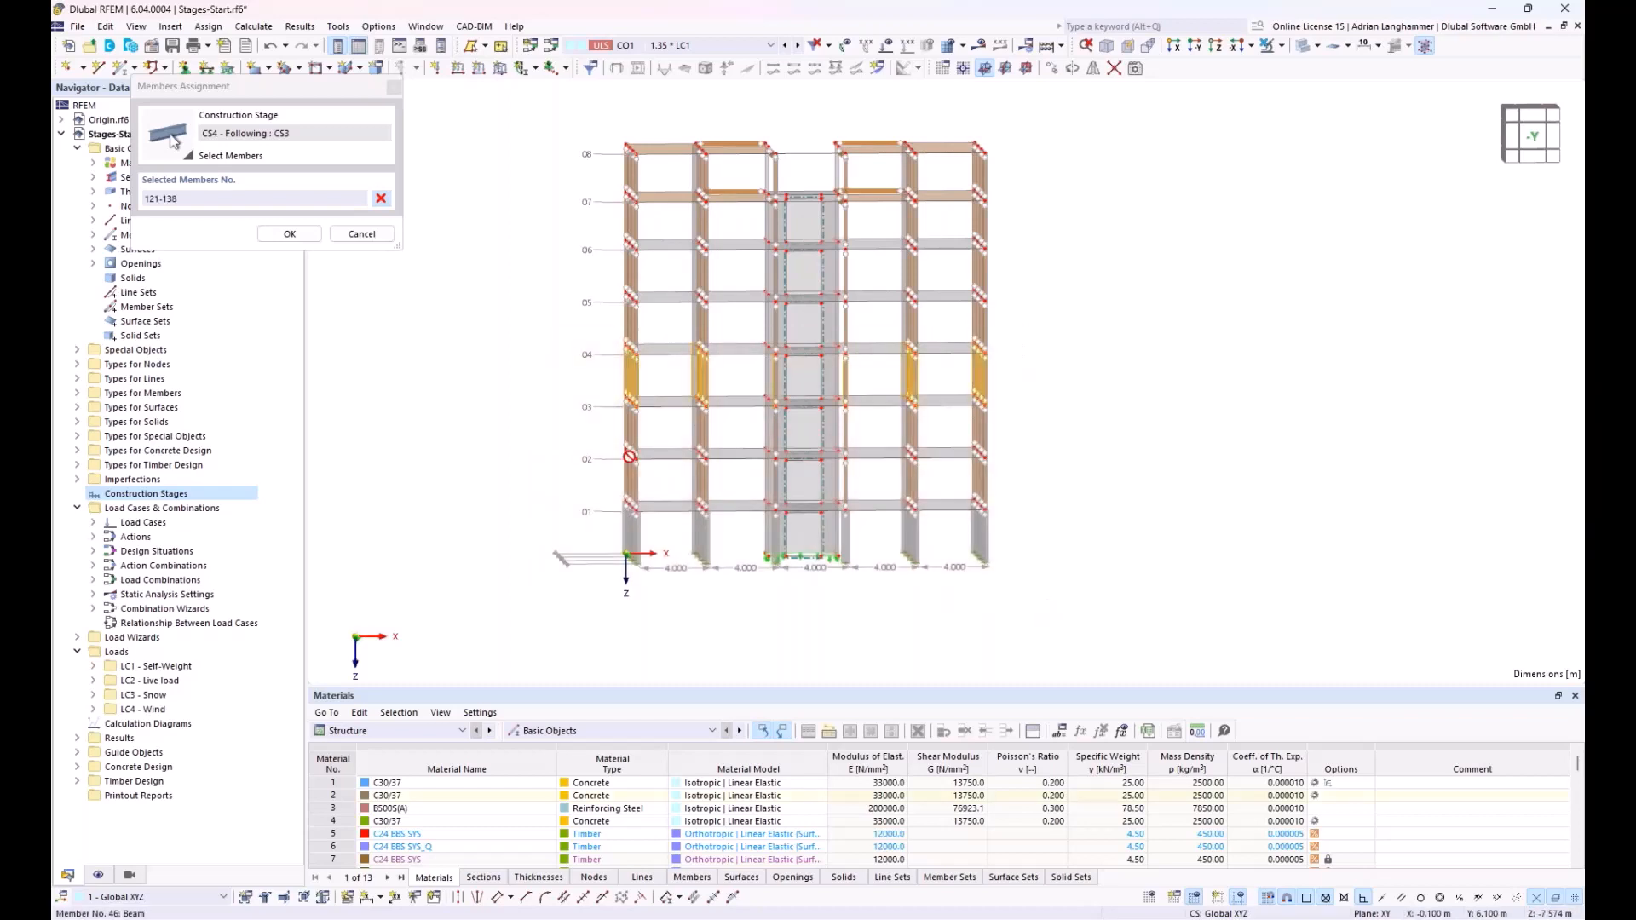
left_click(290, 234)
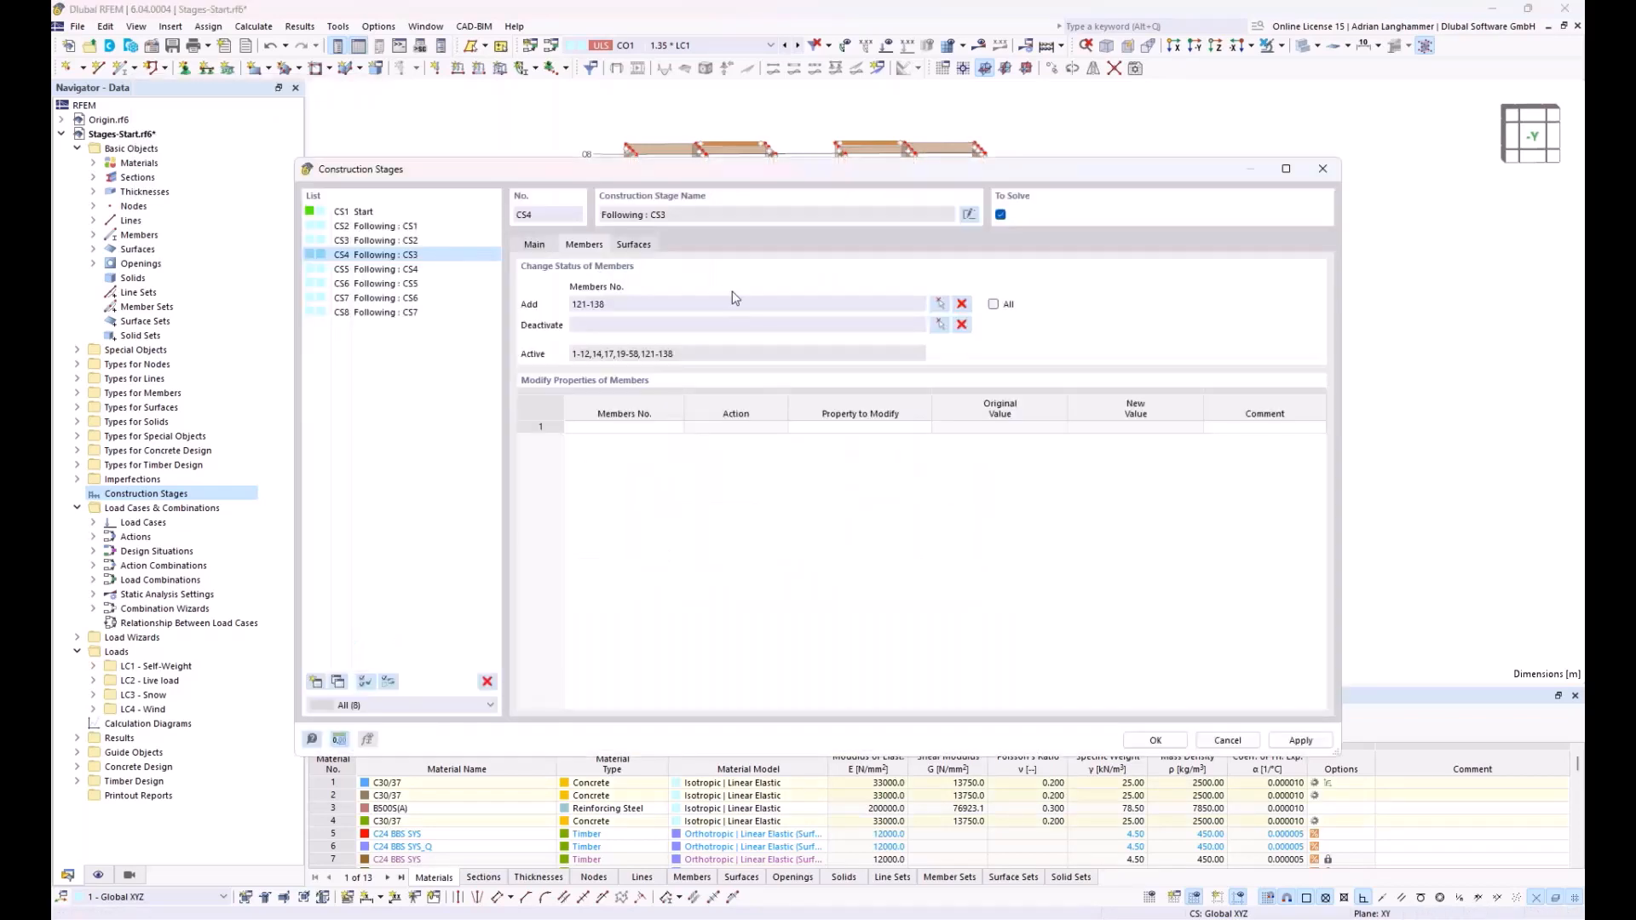
Add the fourth storey's slab and core walls, surfaces 39-43, to construction stage CS4
left_click(634, 245)
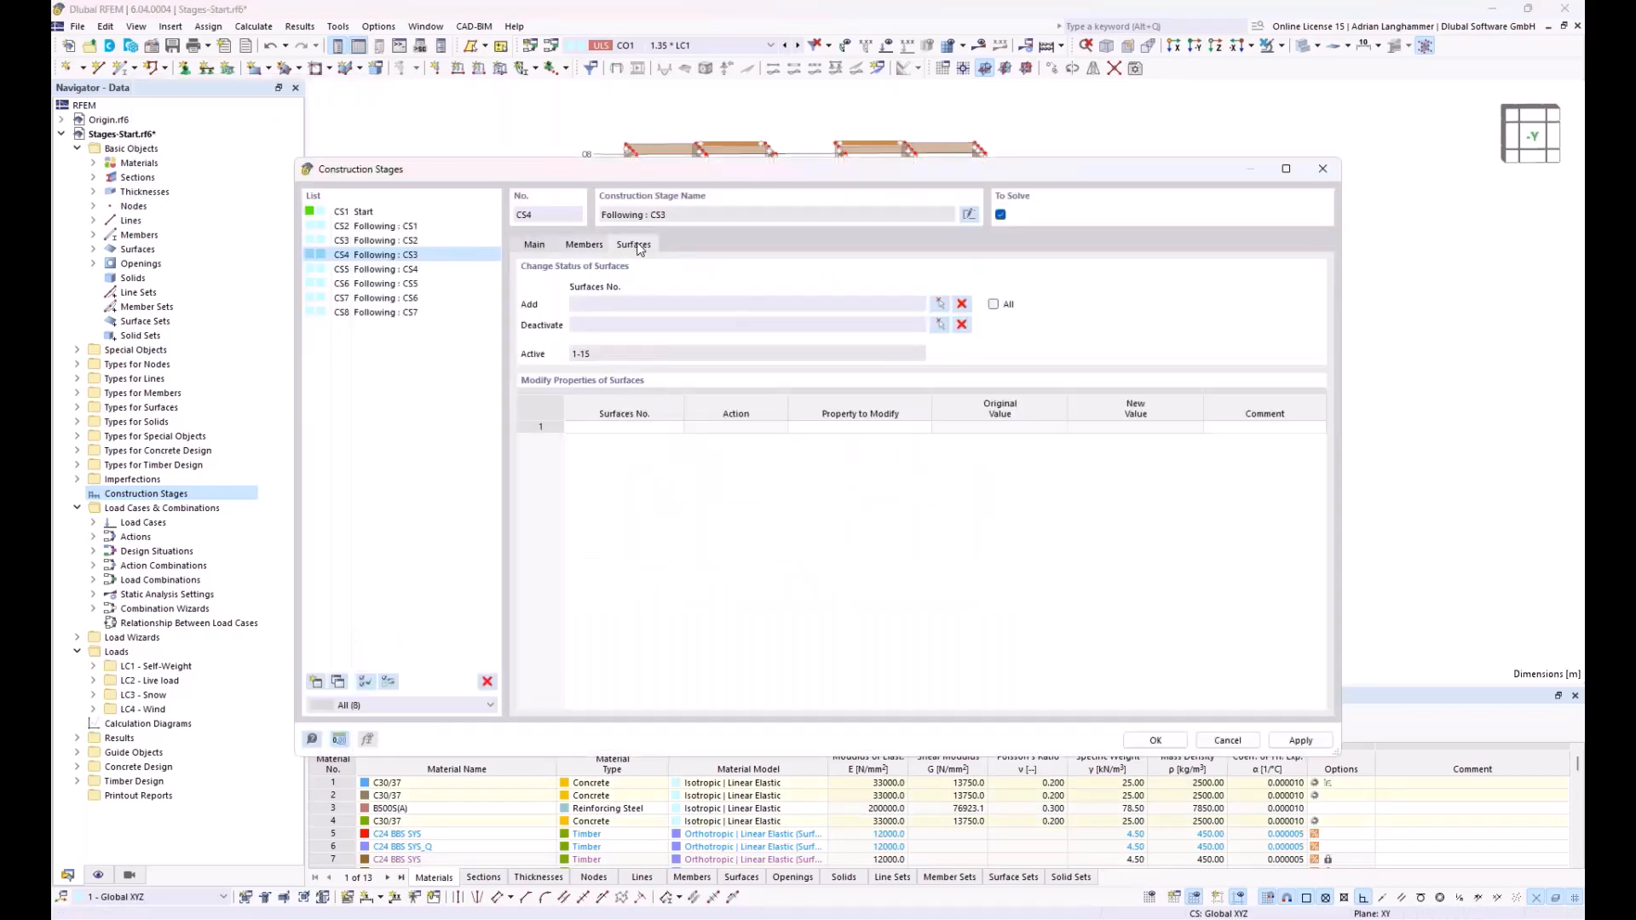
left_click(939, 304)
left_click_drag(538, 319, 1053, 630)
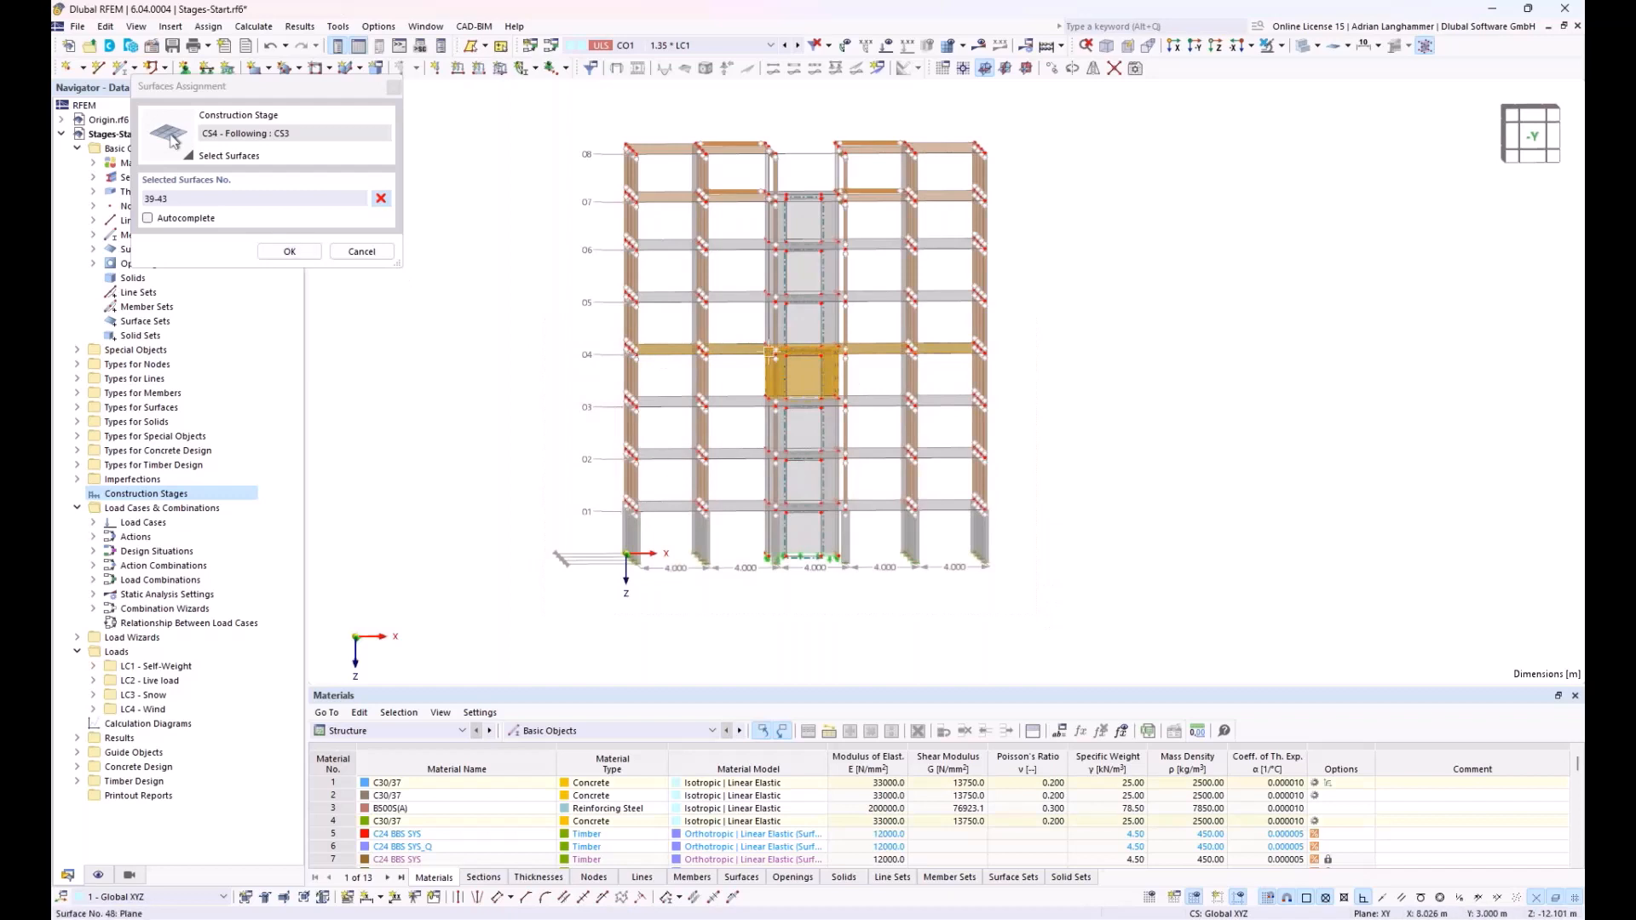
left_click(290, 251)
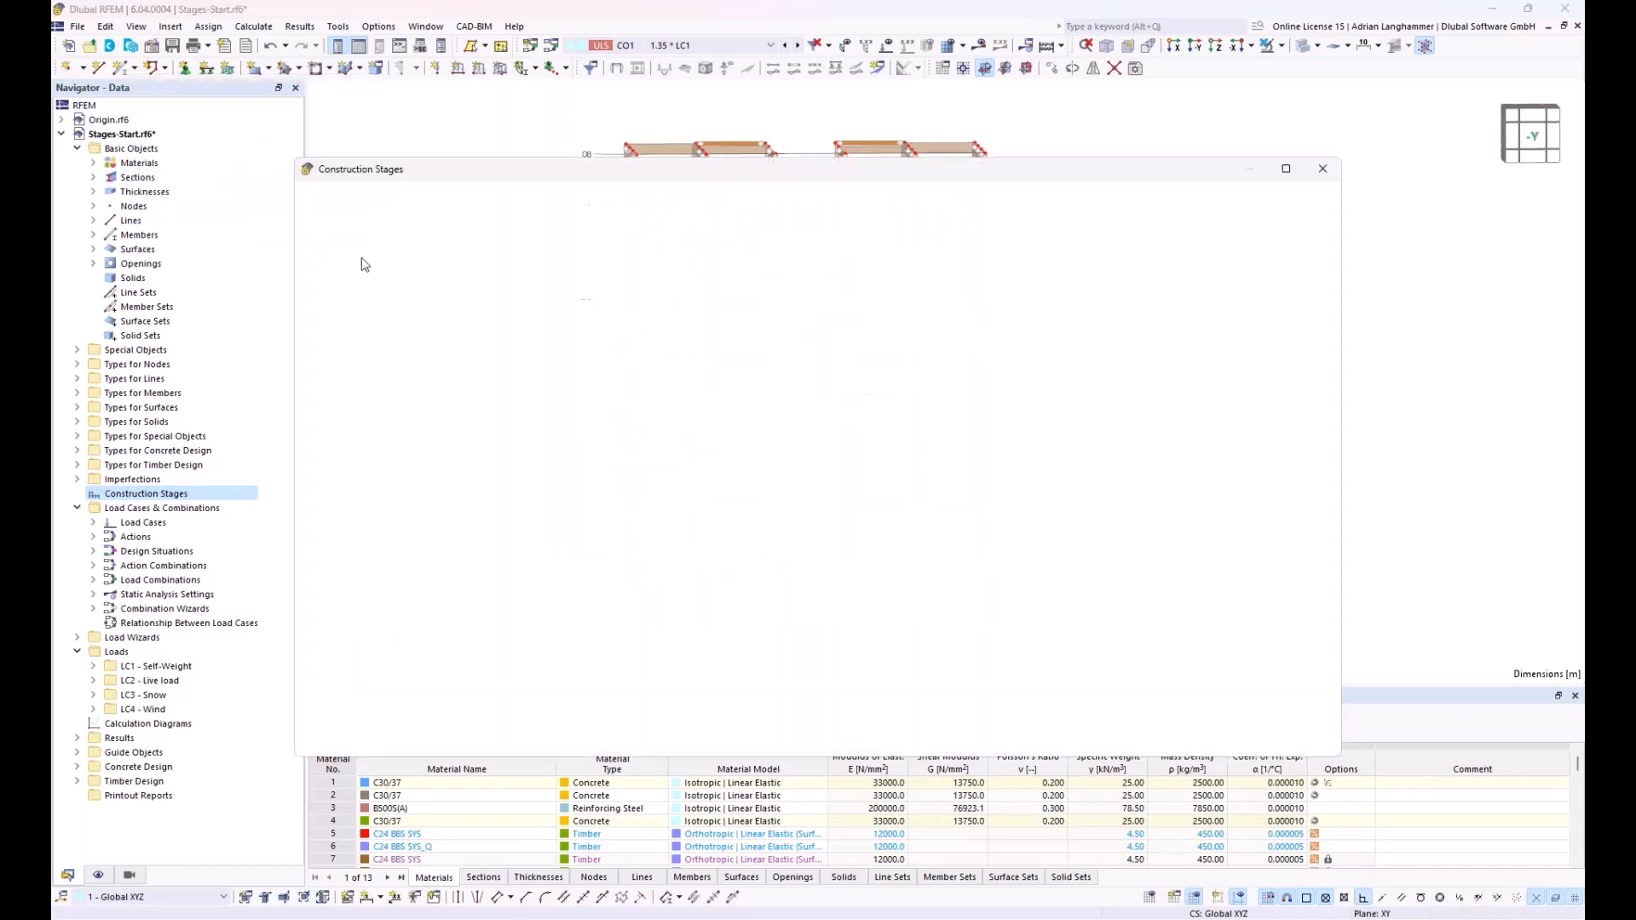
Add the fifth storey's columns, members 139-156, to construction stage CS5
left_click(368, 269)
left_click(583, 245)
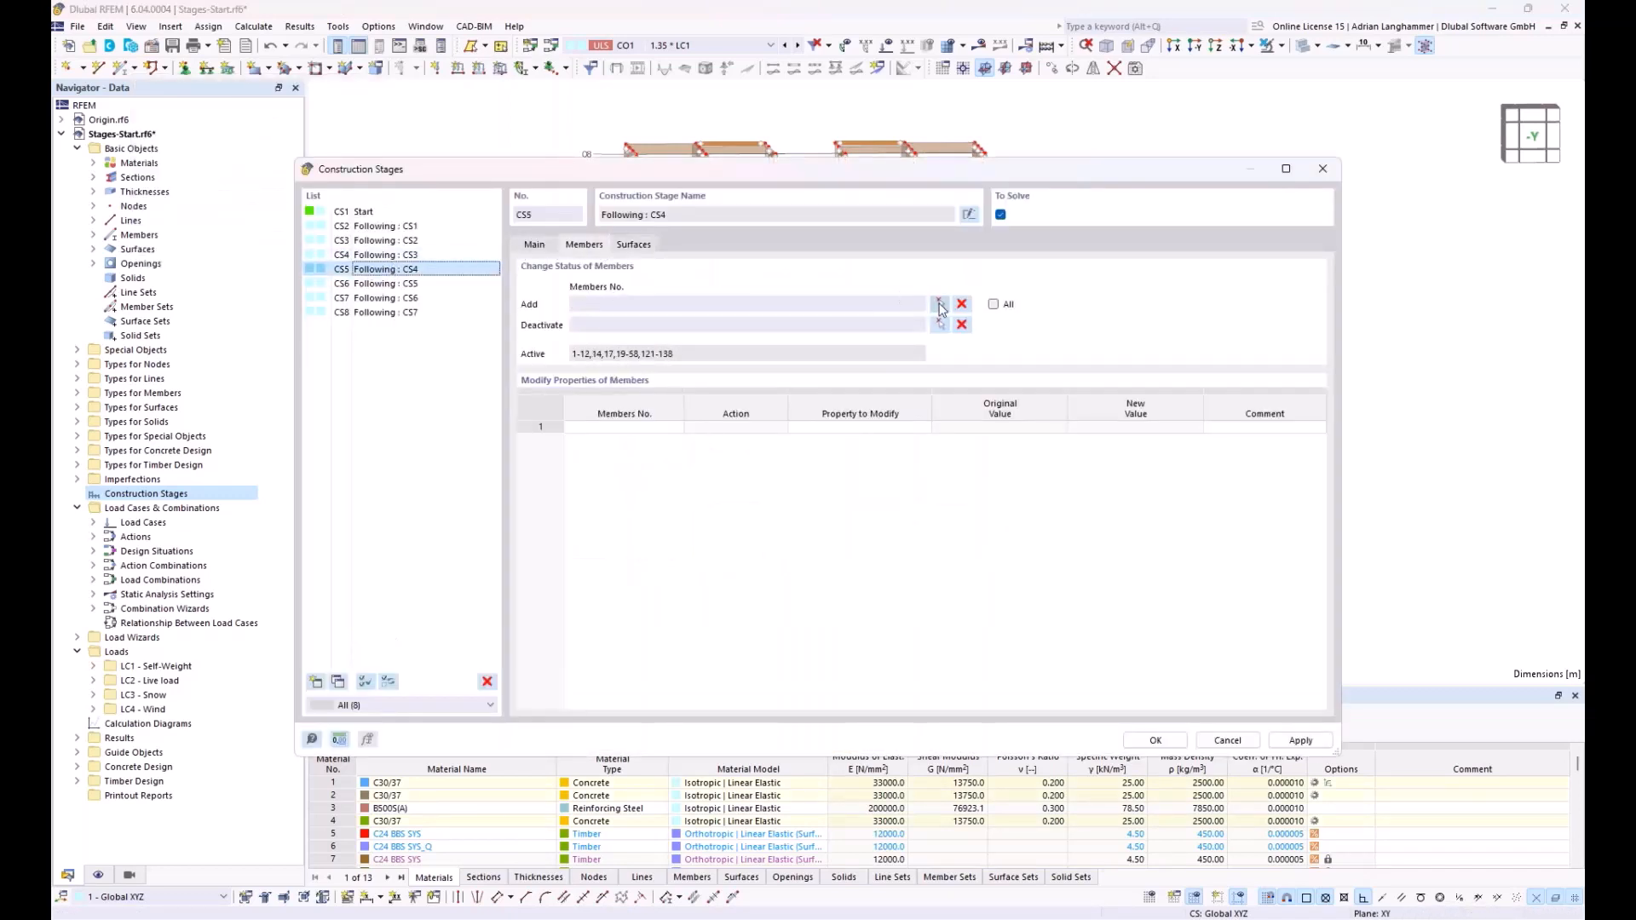
left_click(939, 304)
left_click_drag(546, 274, 1065, 621)
left_click(289, 234)
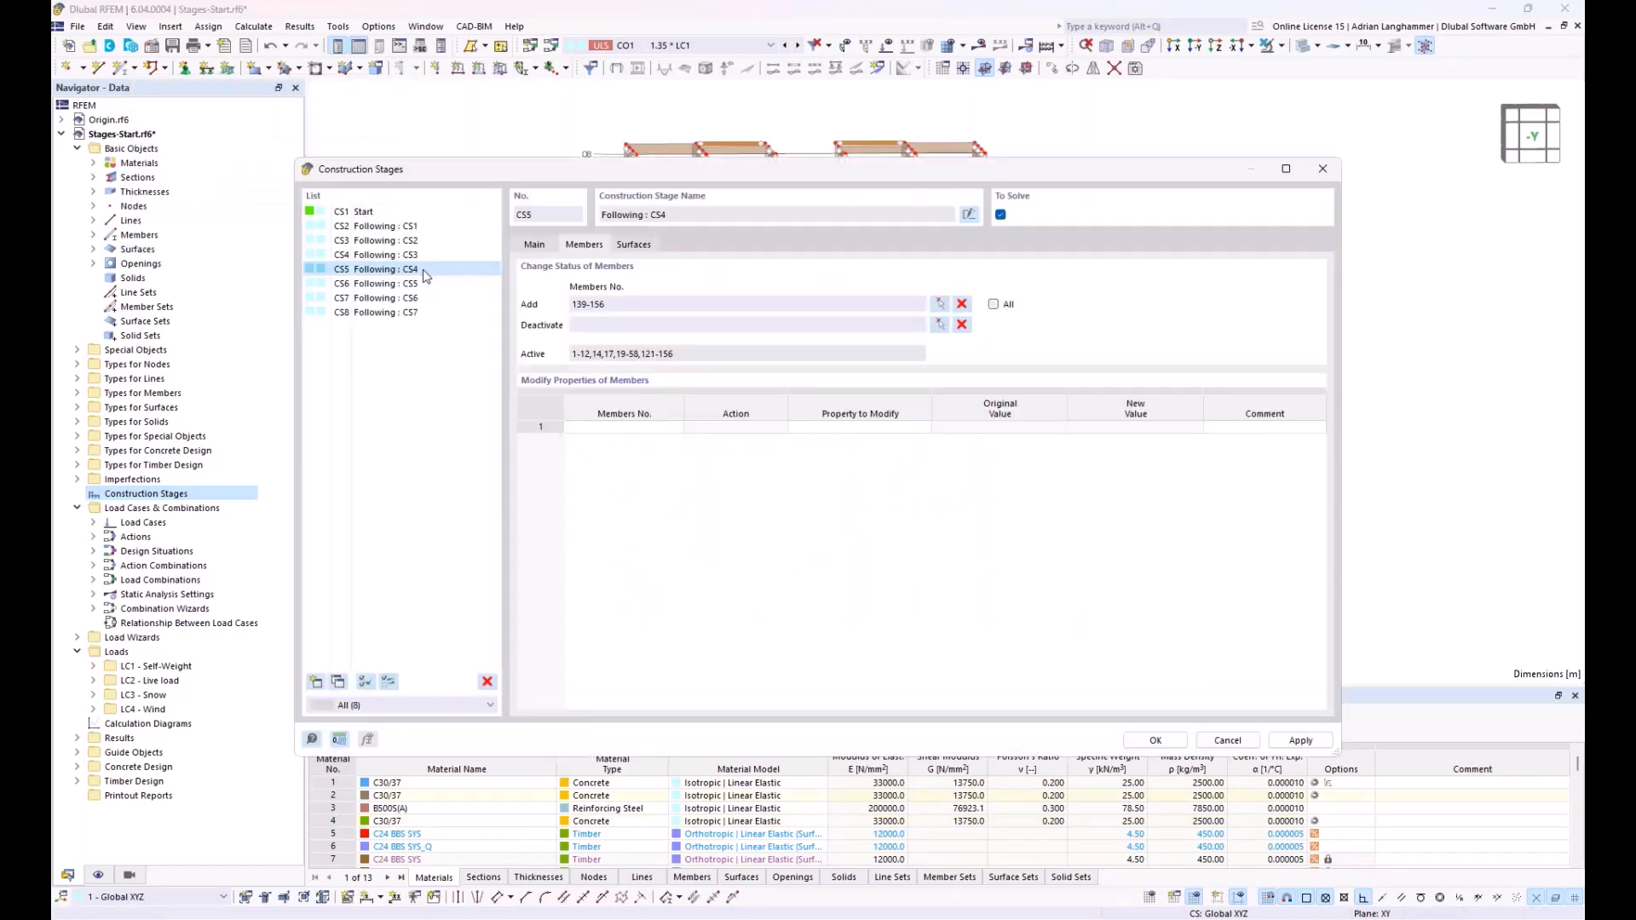
Add the fifth storey's slab and core walls, surfaces 44-48, to construction stage CS5
left_click(638, 246)
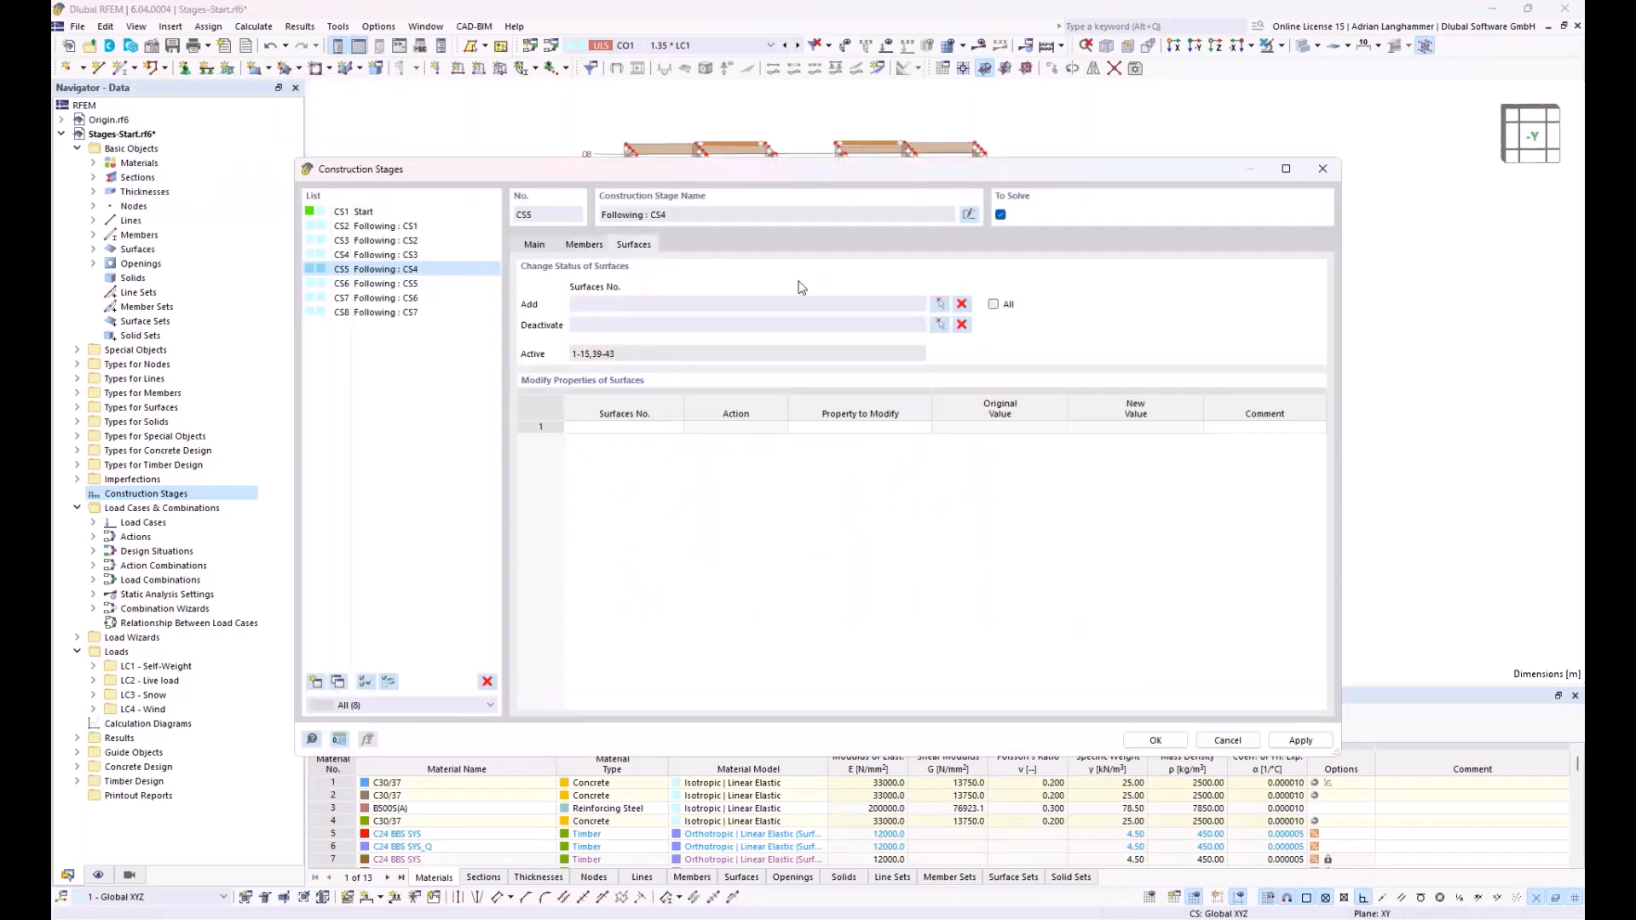
left_click(937, 305)
left_click_drag(528, 273, 1076, 614)
left_click(290, 251)
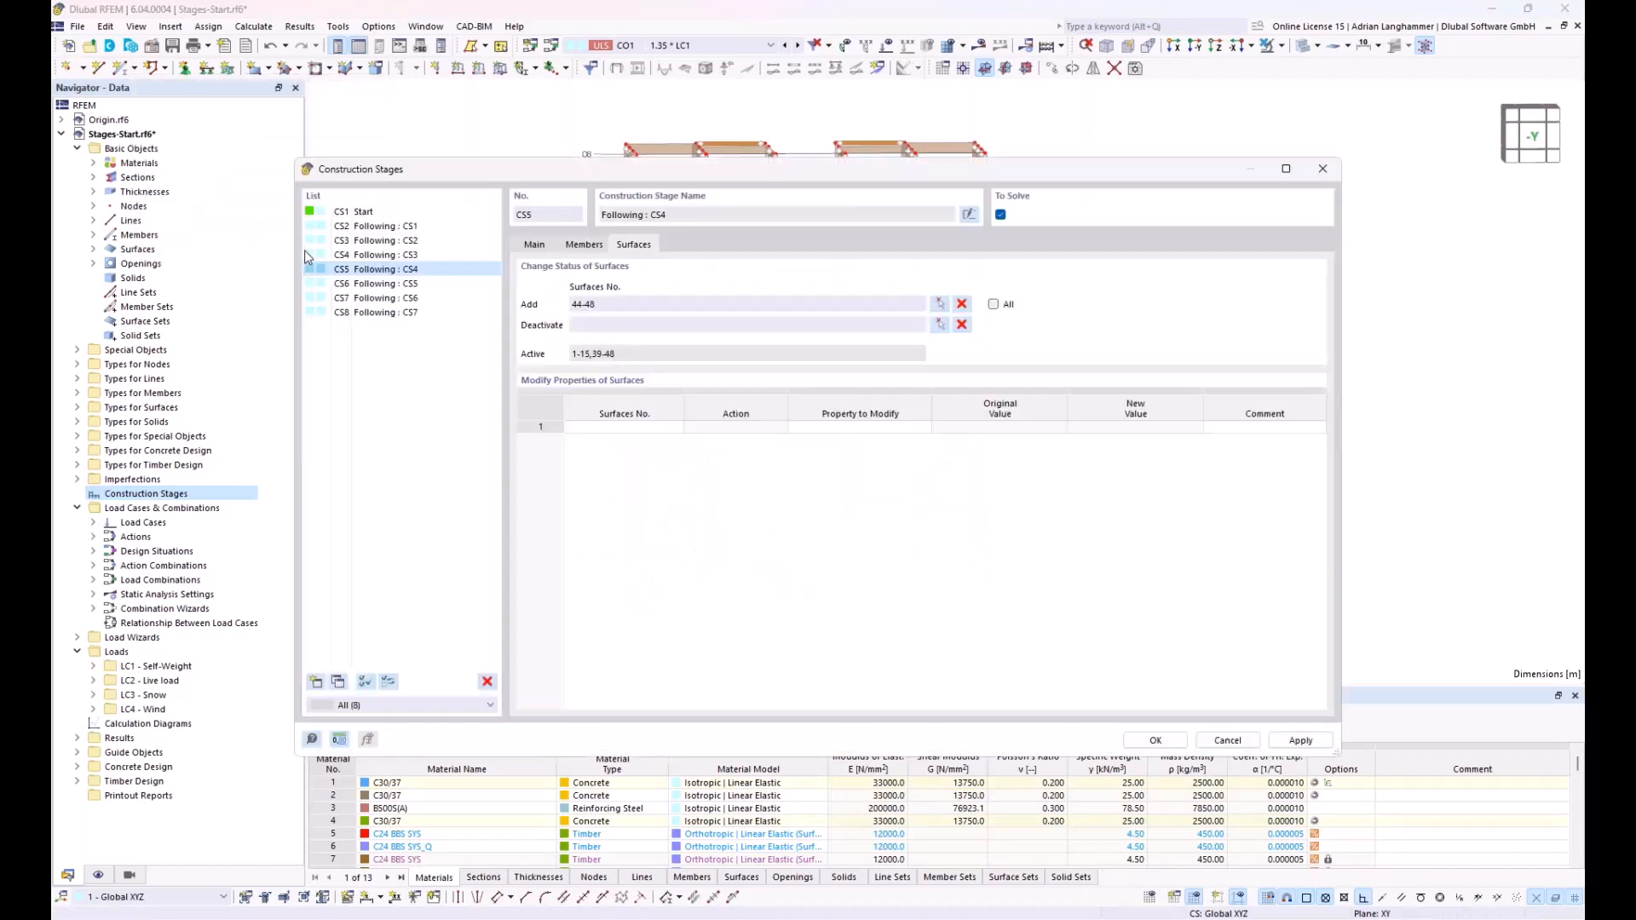
Add the sixth storey's columns, members 59-76, to construction stage CS6
left_click(358, 283)
left_click(584, 244)
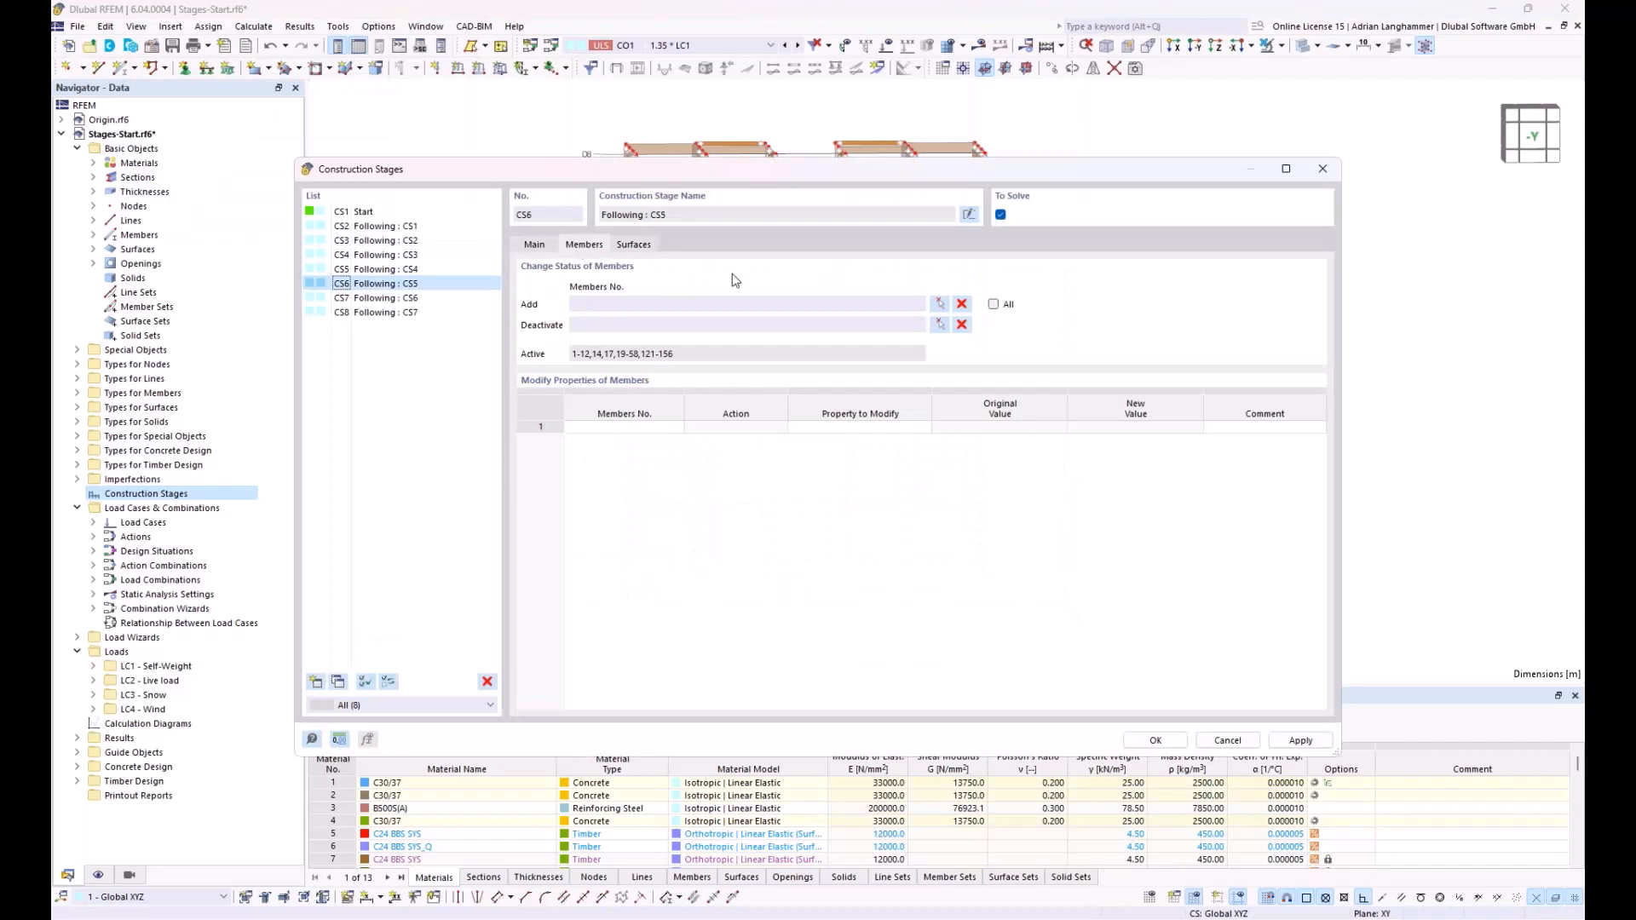
left_click(939, 305)
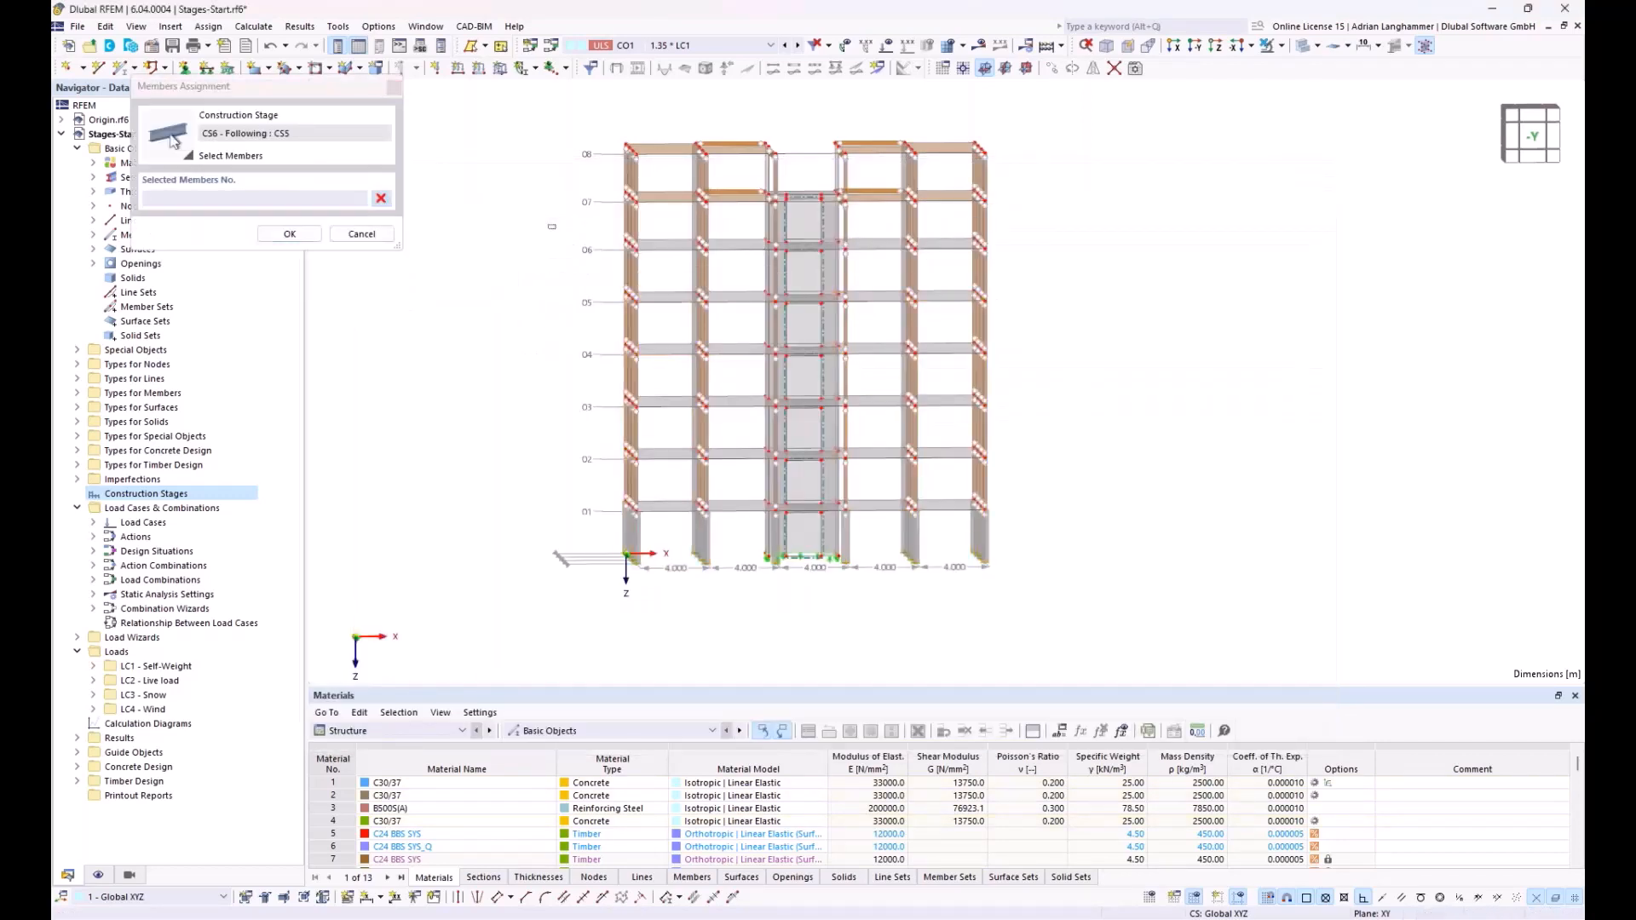
left_click_drag(551, 226, 1074, 647)
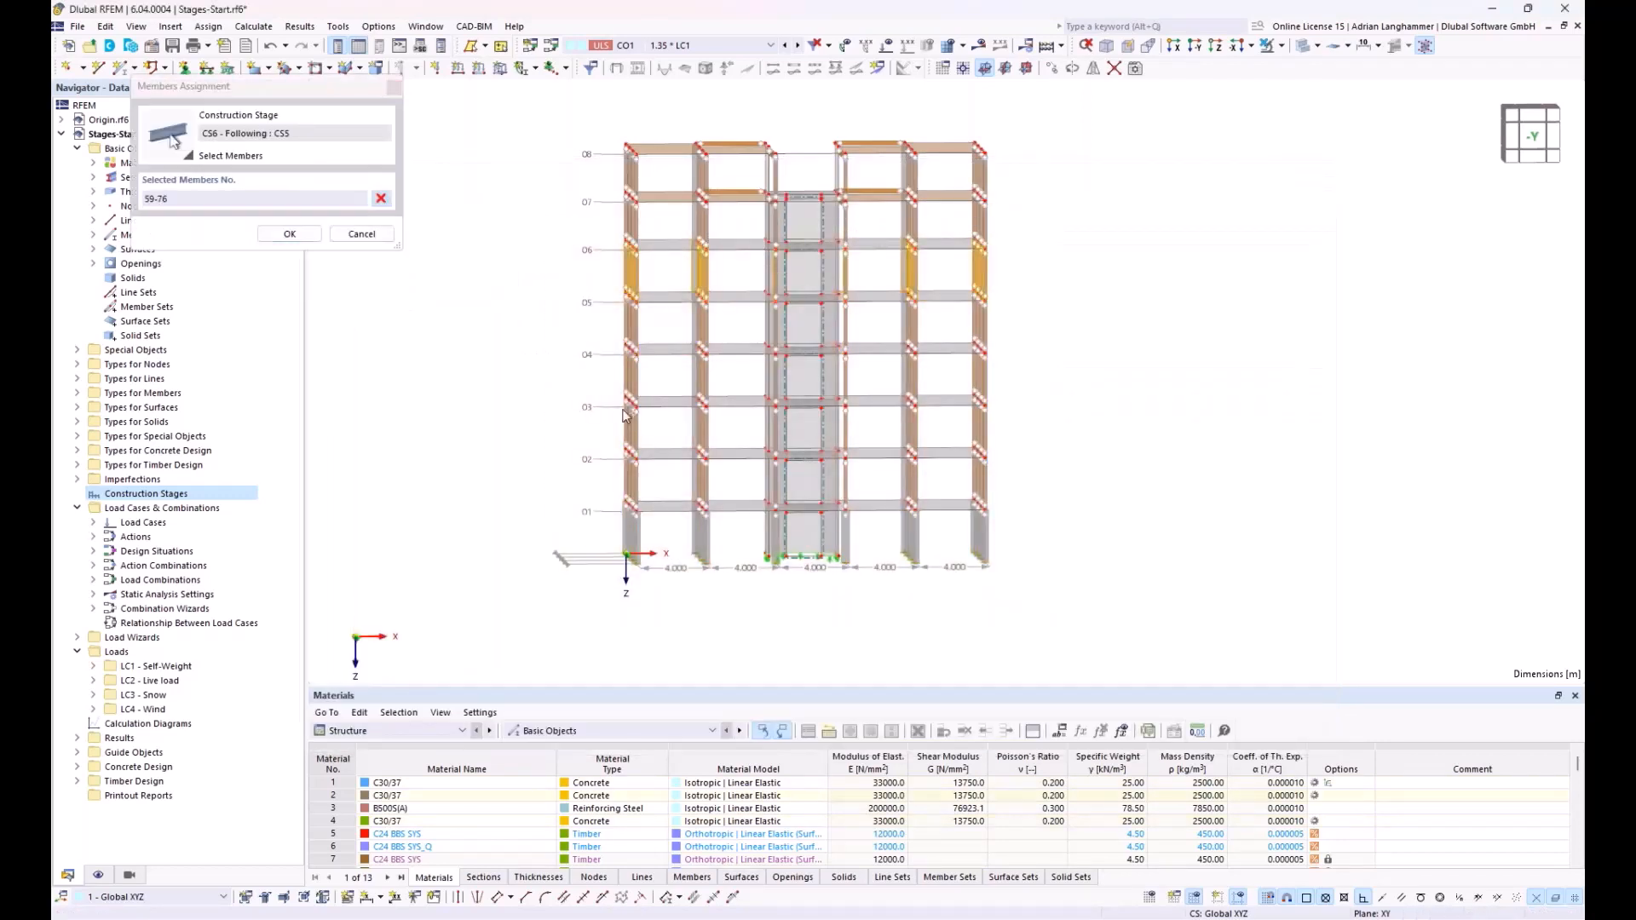
left_click(289, 234)
Add the sixth storey's slab and core walls, surfaces 16-20, to construction stage CS6
left_click(633, 244)
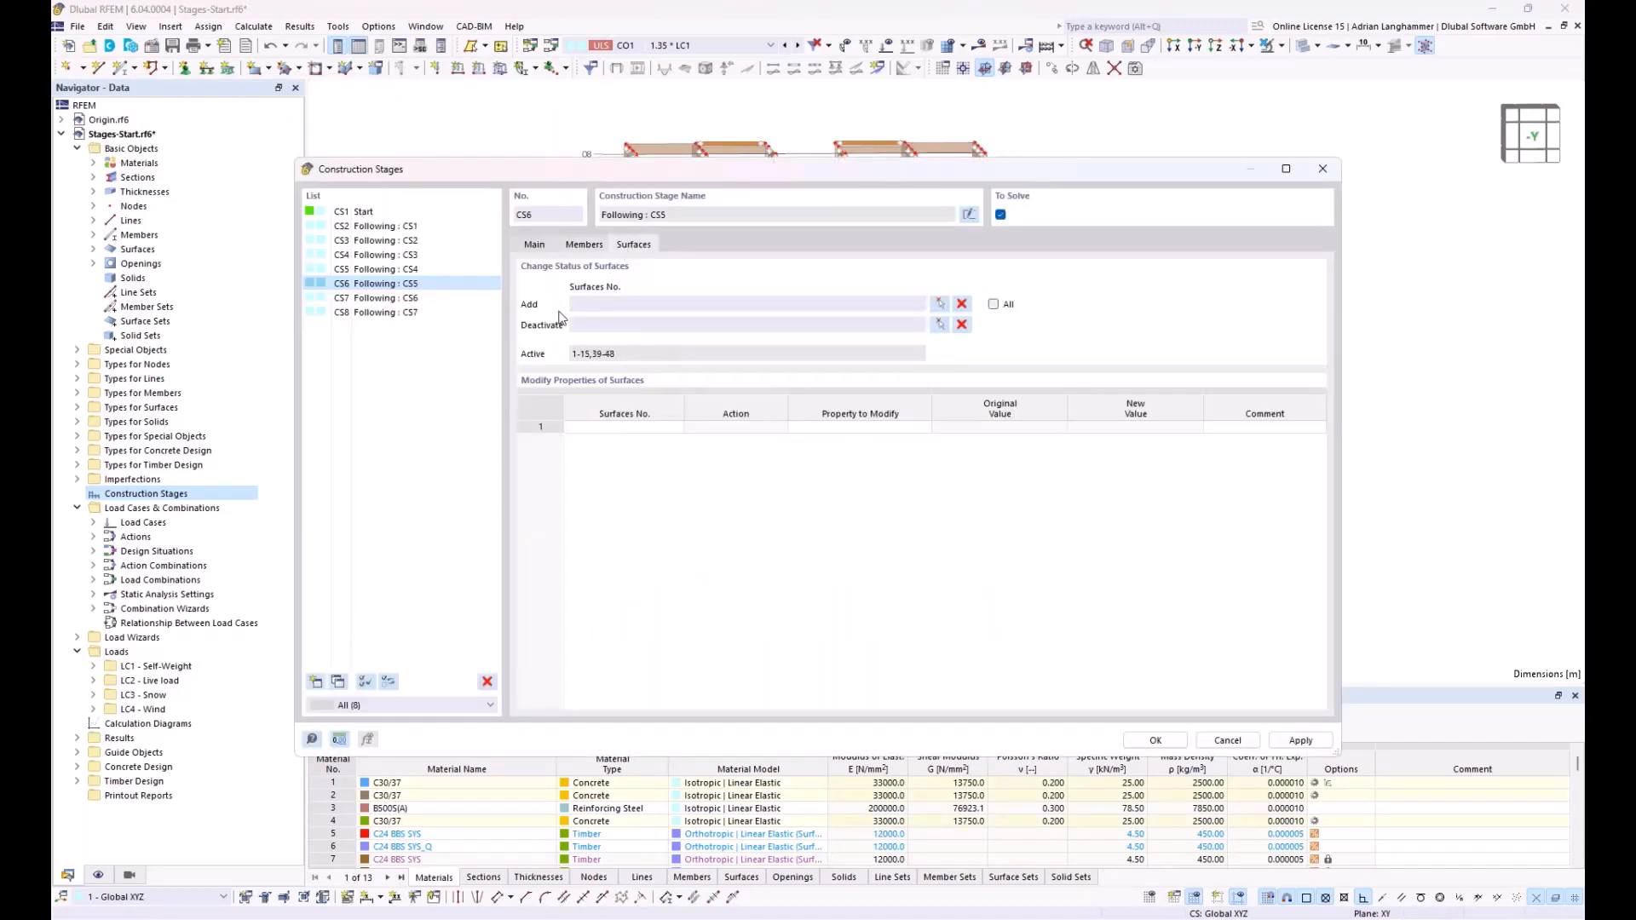
left_click(935, 305)
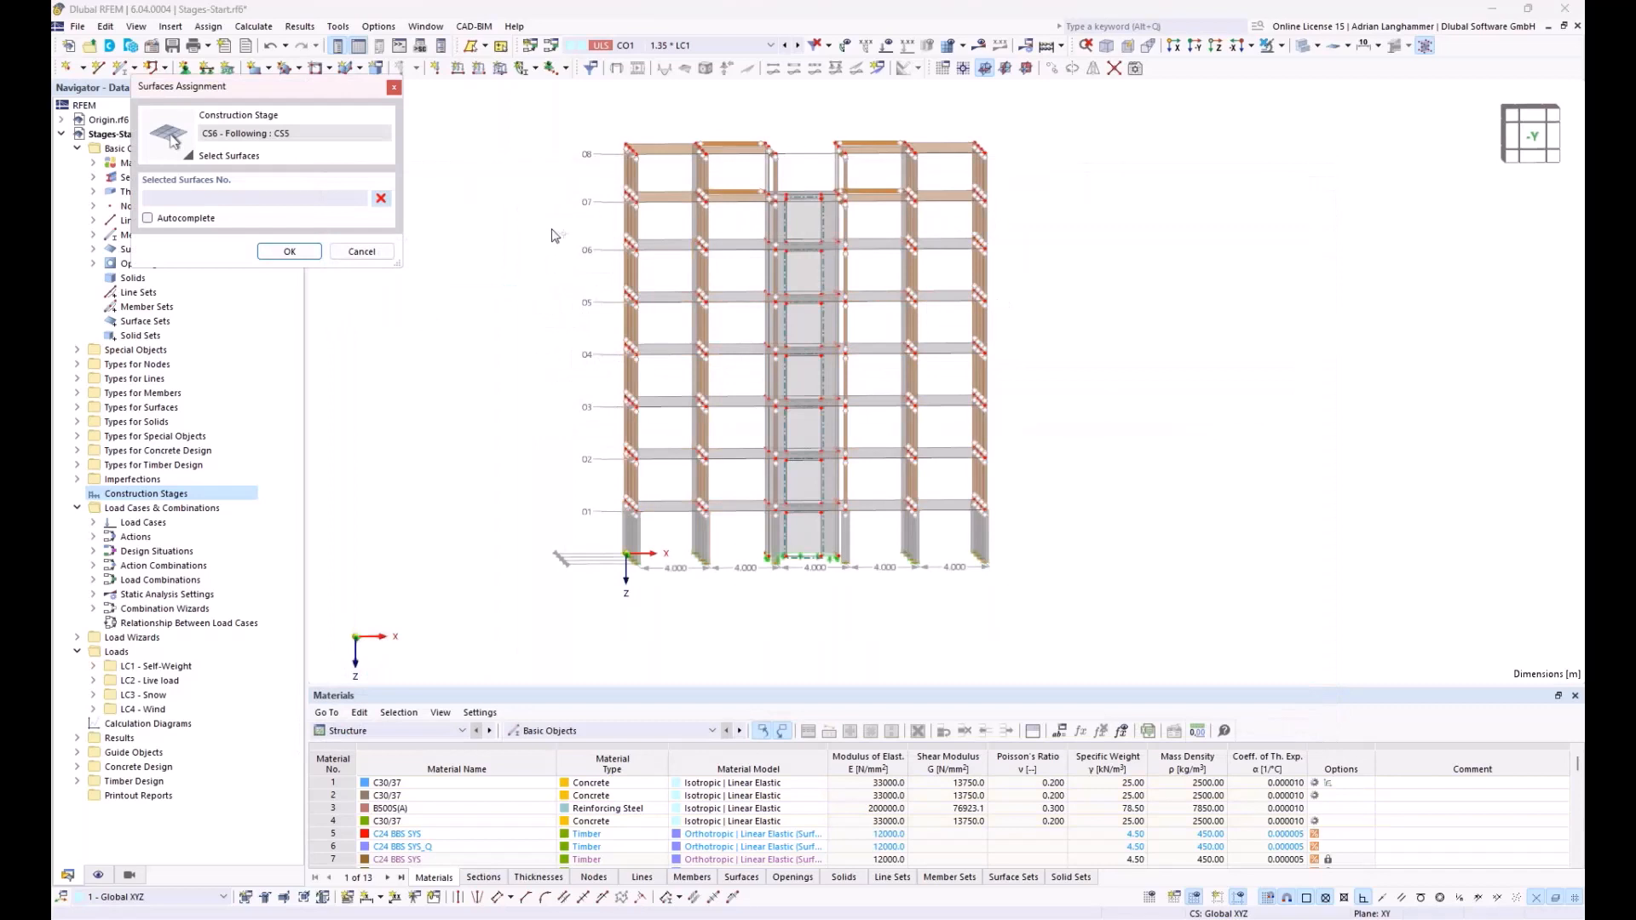
left_click_drag(552, 235, 1066, 652)
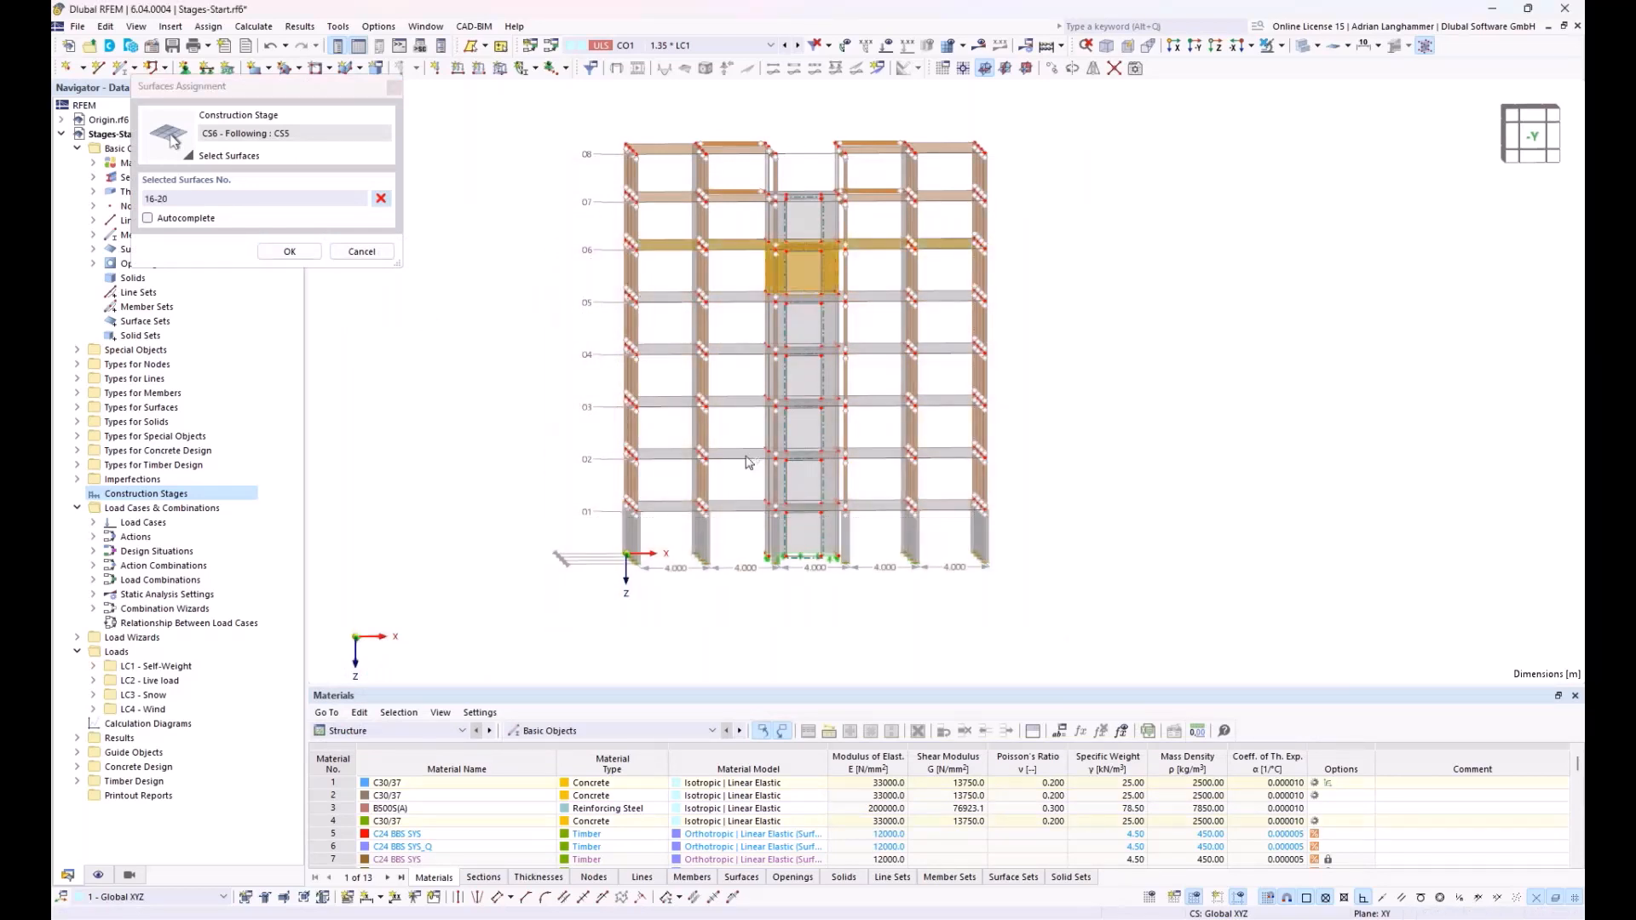
left_click(300, 256)
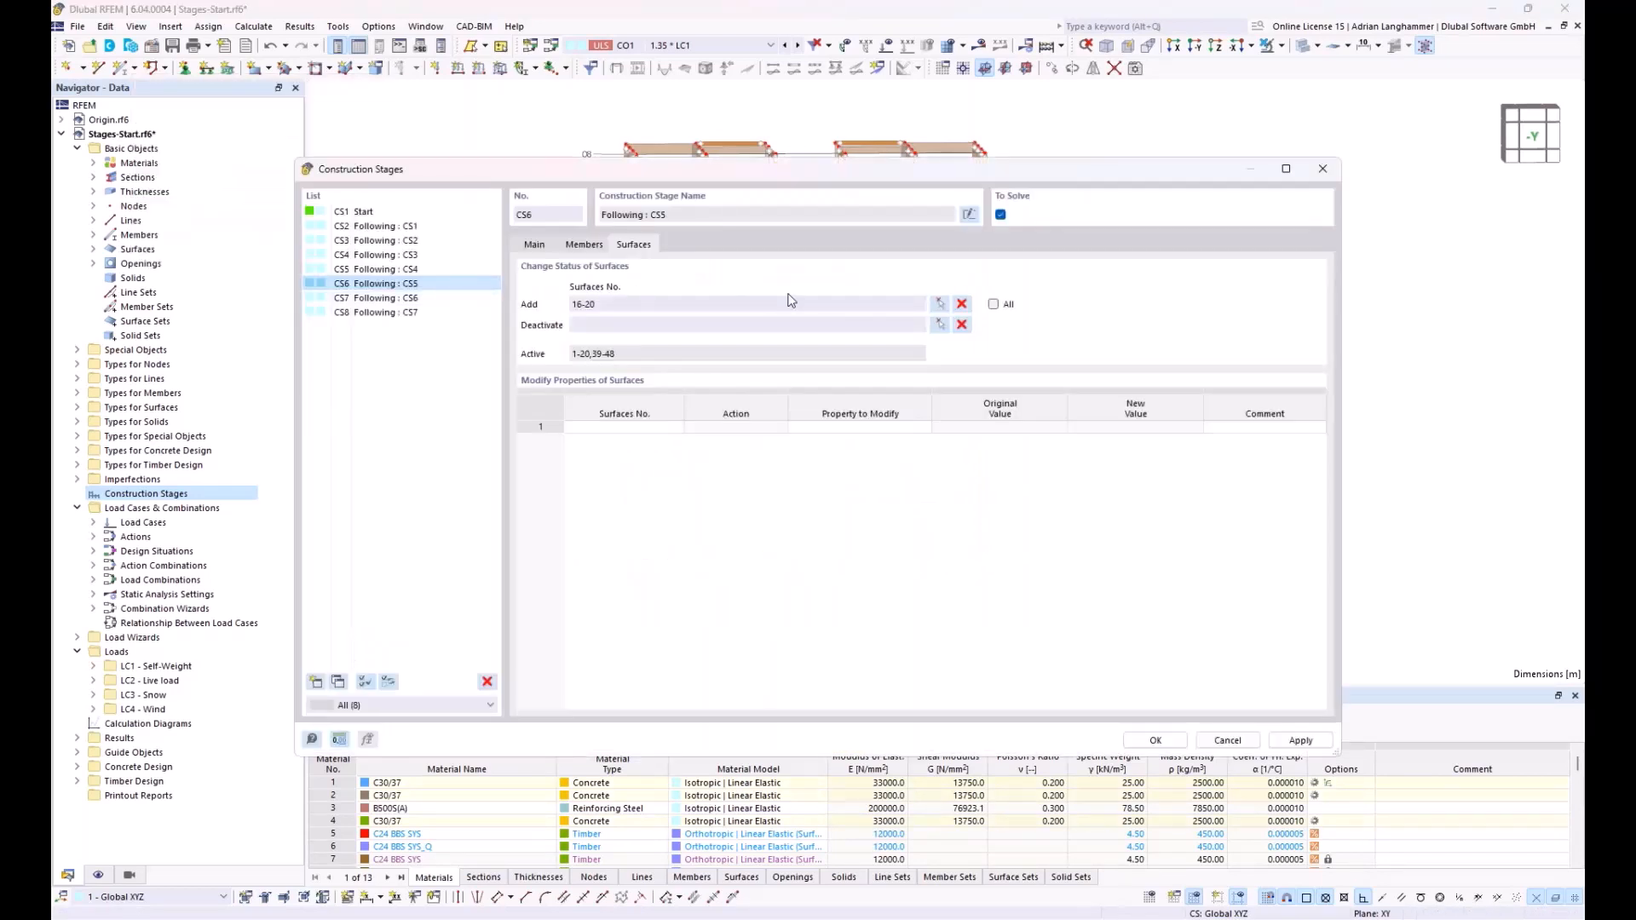
Add the seventh storey's columns and beams, members 77-98, to construction stage CS7
left_click(452, 296)
left_click(574, 247)
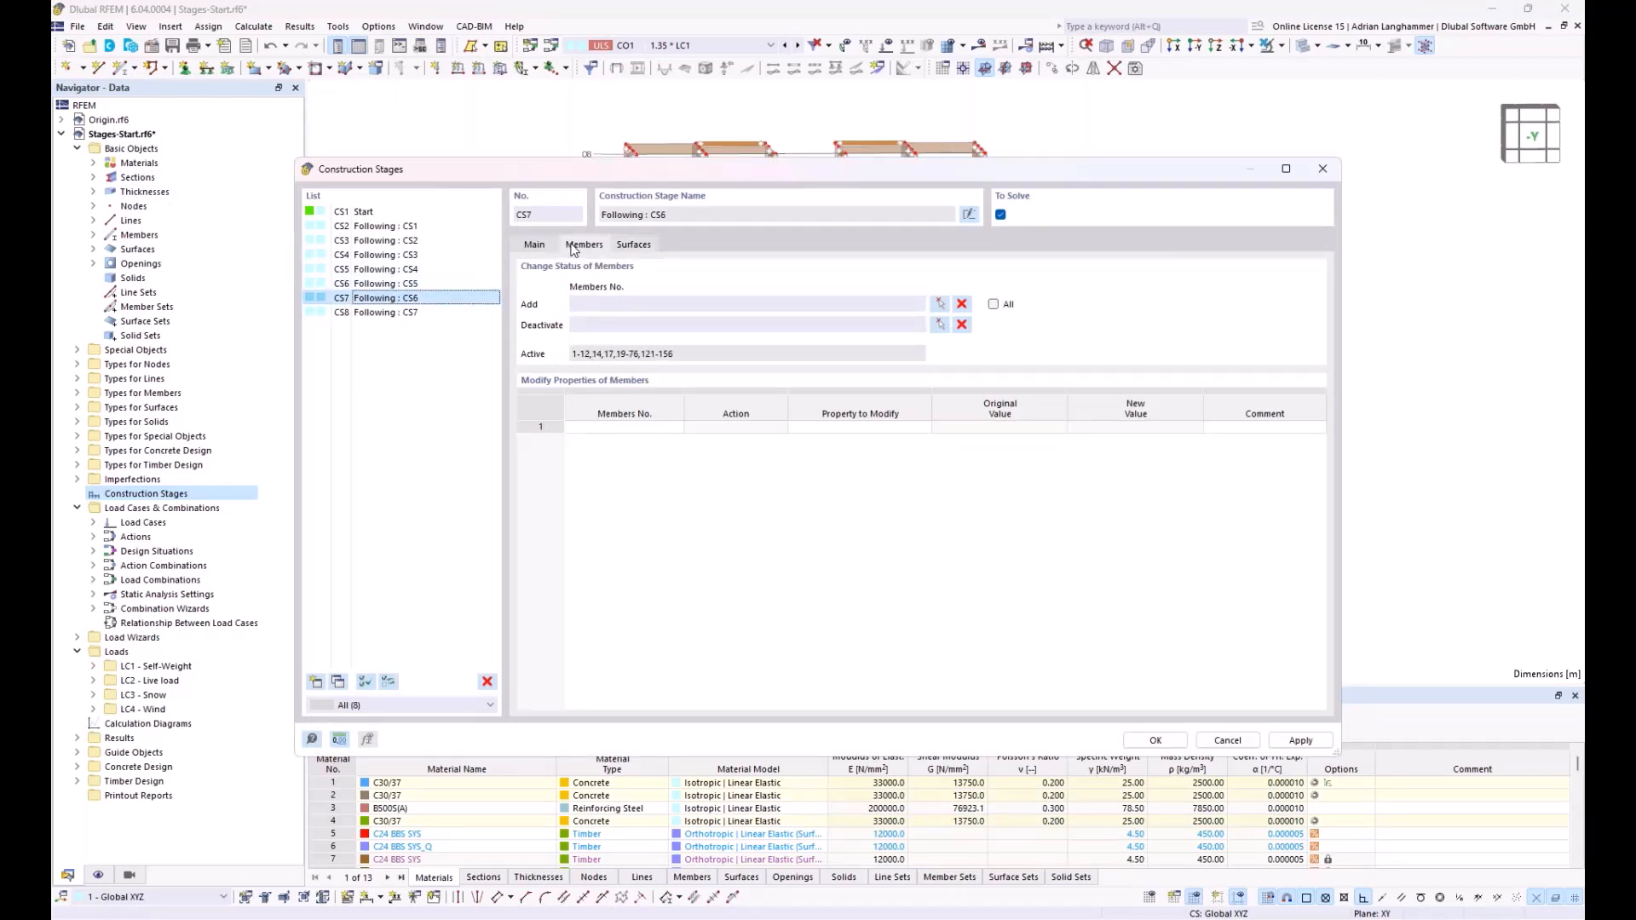
left_click(939, 304)
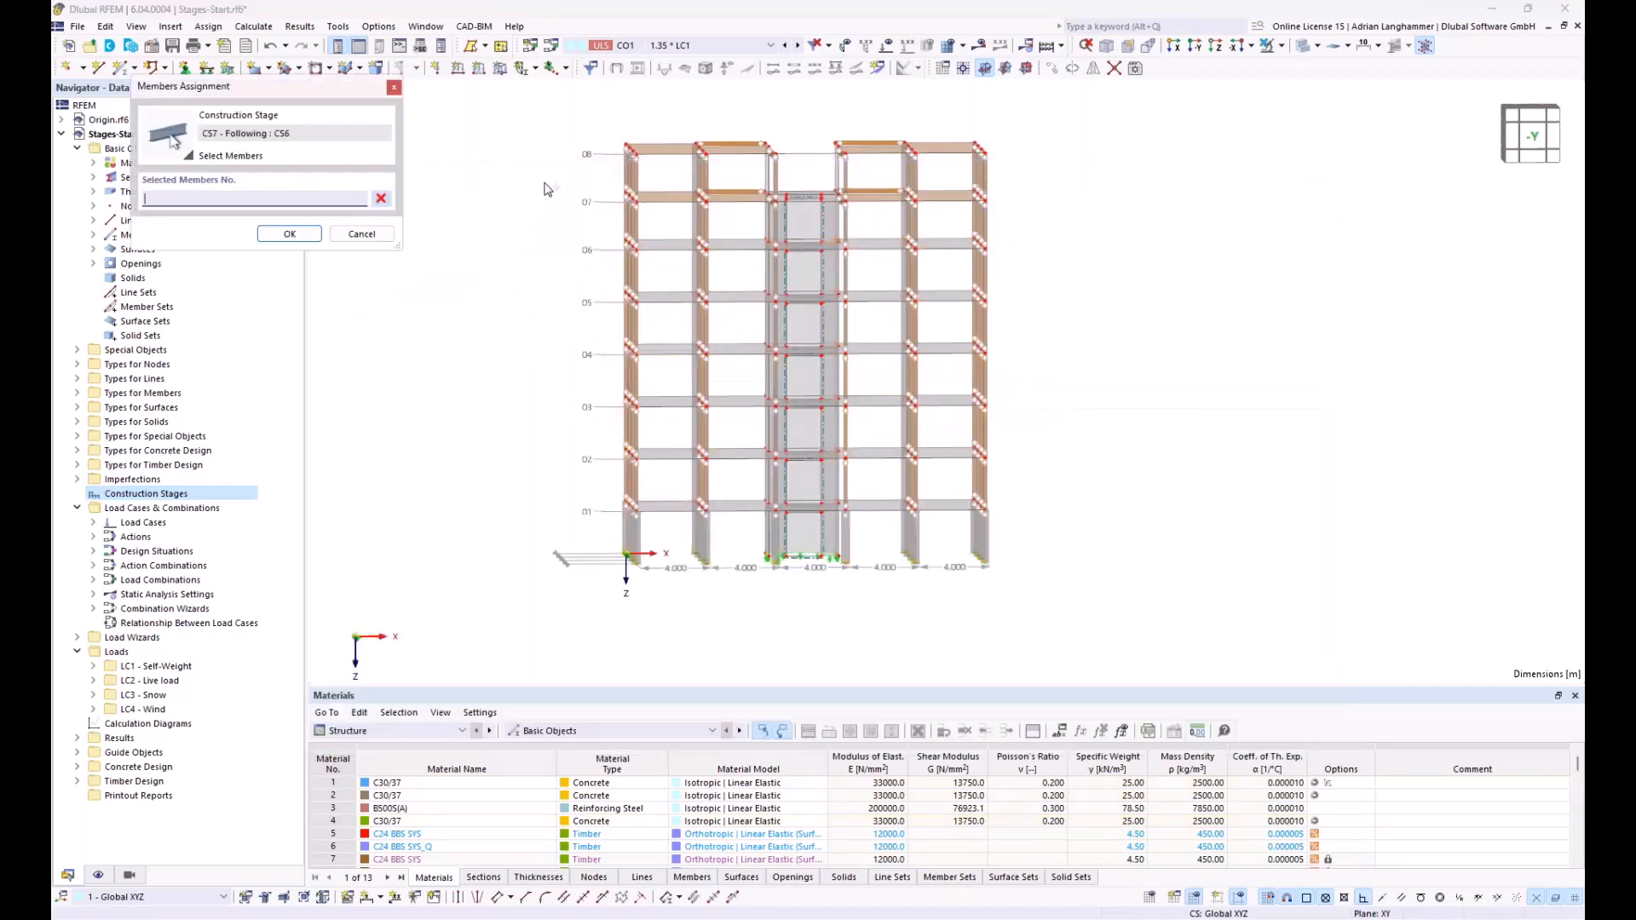
left_click_drag(544, 183, 1001, 264)
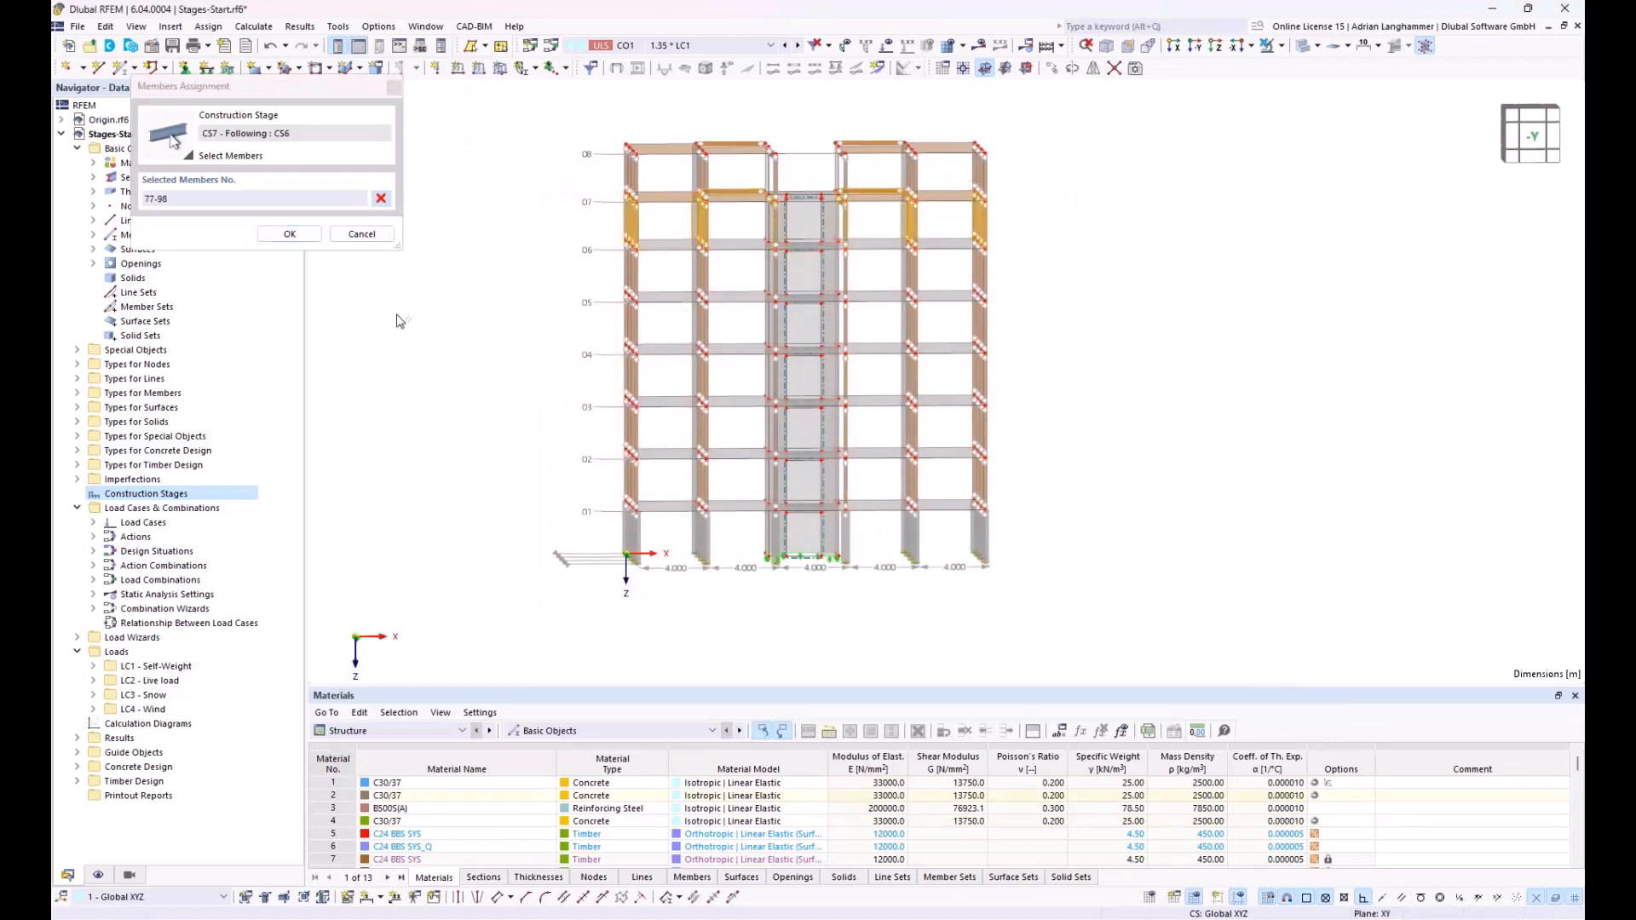
left_click(290, 236)
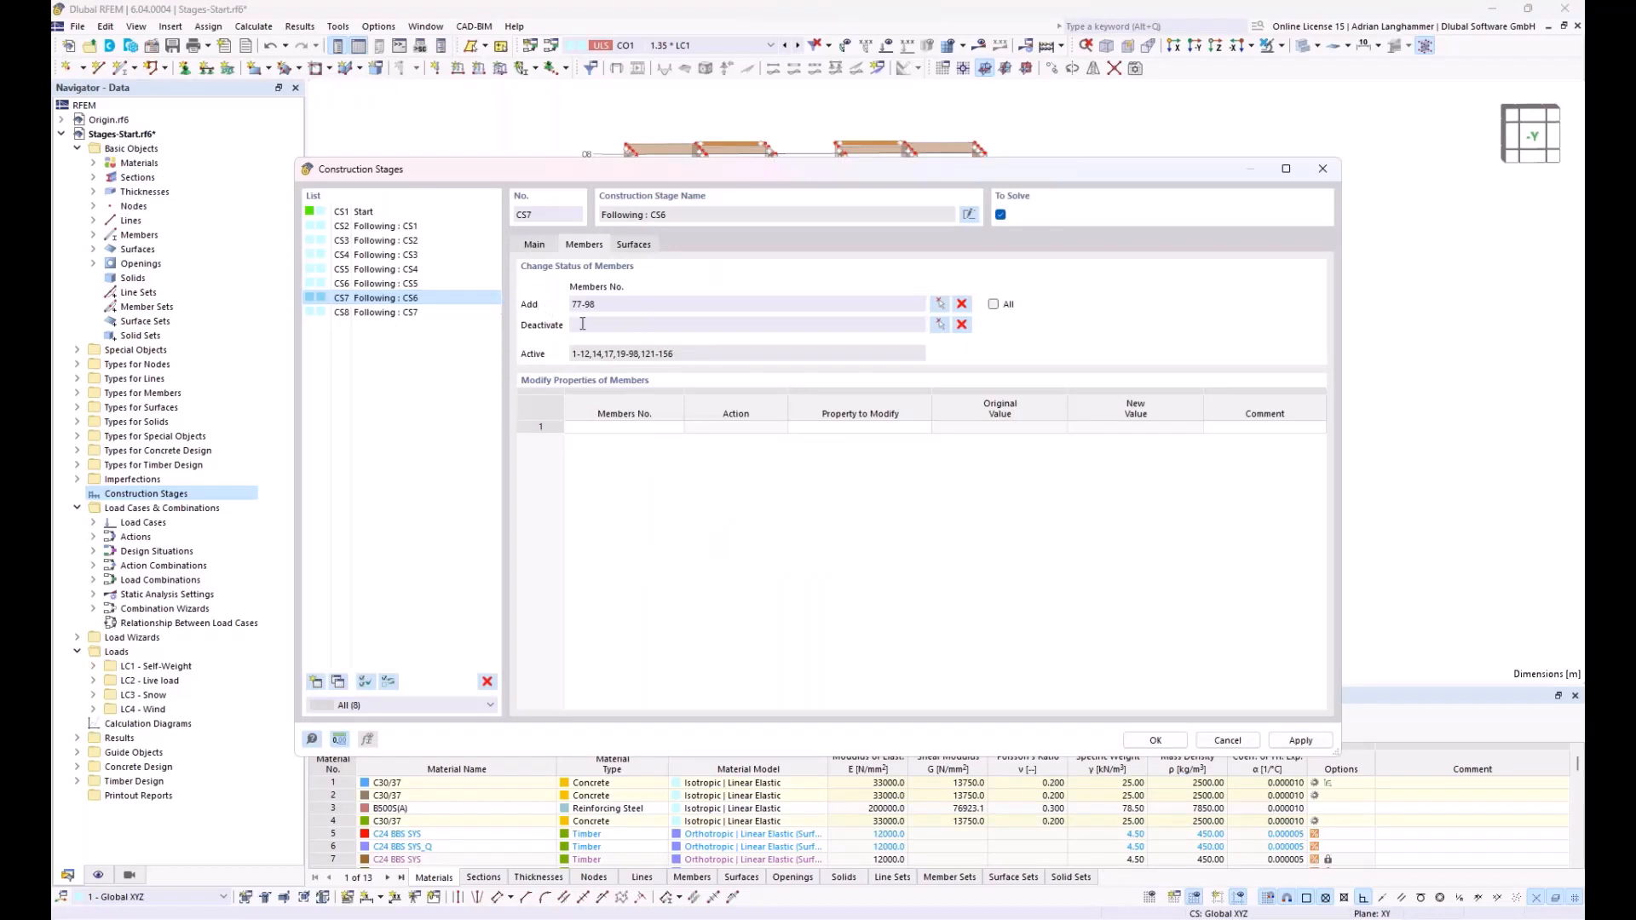
Add the seventh storey's slabs and core walls, surfaces 22-29 and 38, to construction stage CS7
left_click(634, 245)
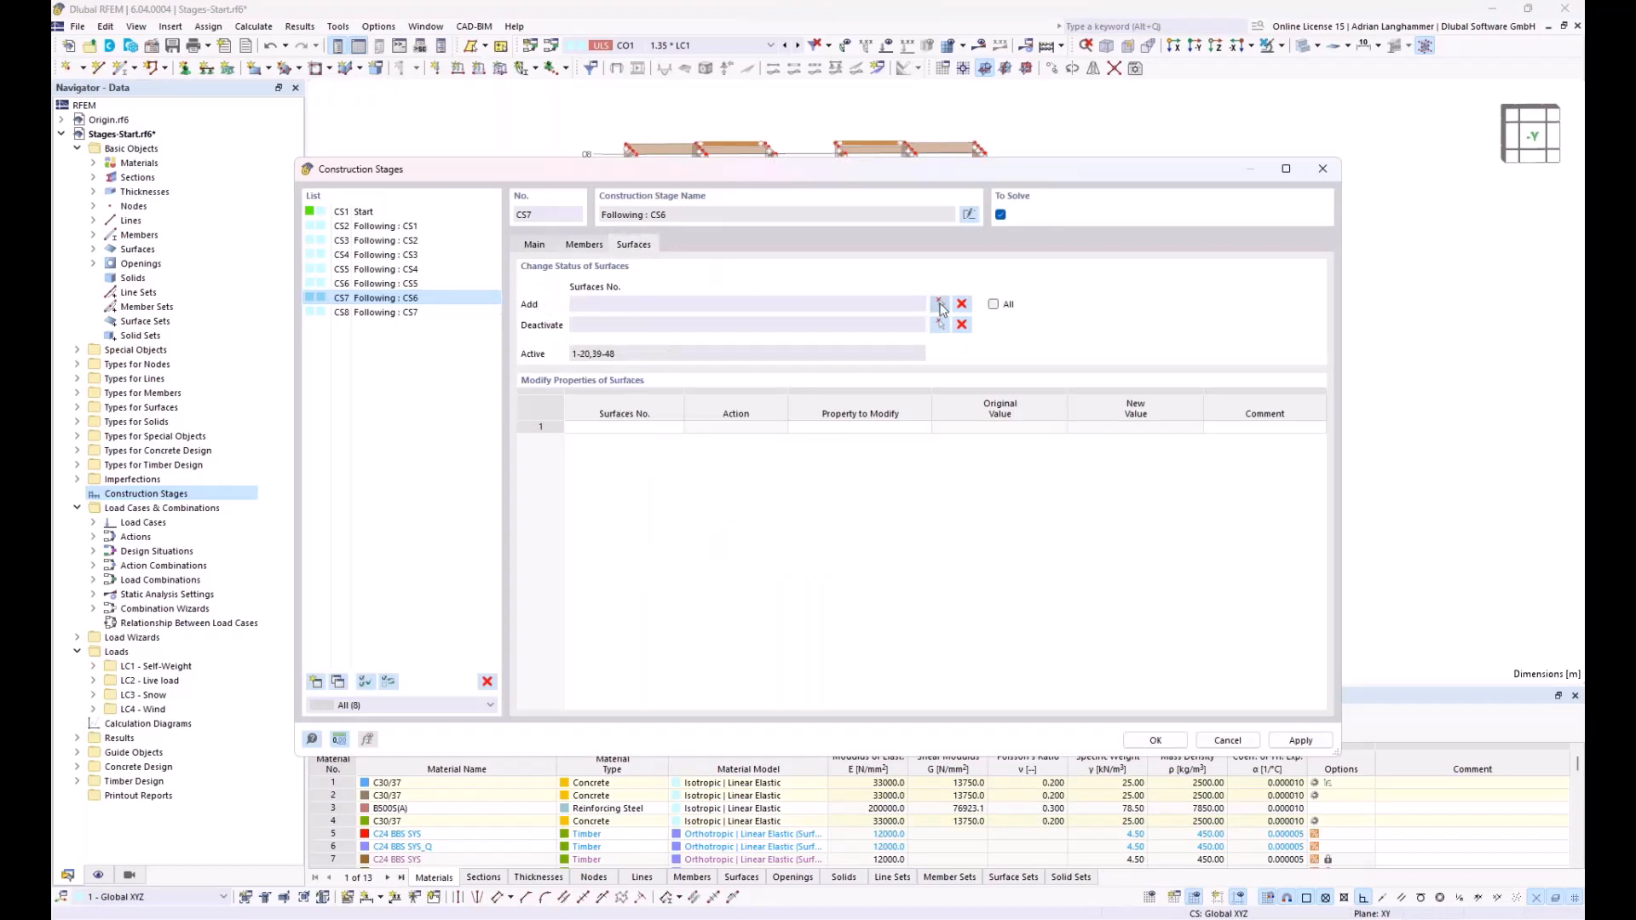
left_click(938, 304)
left_click_drag(552, 171, 1061, 655)
left_click(290, 251)
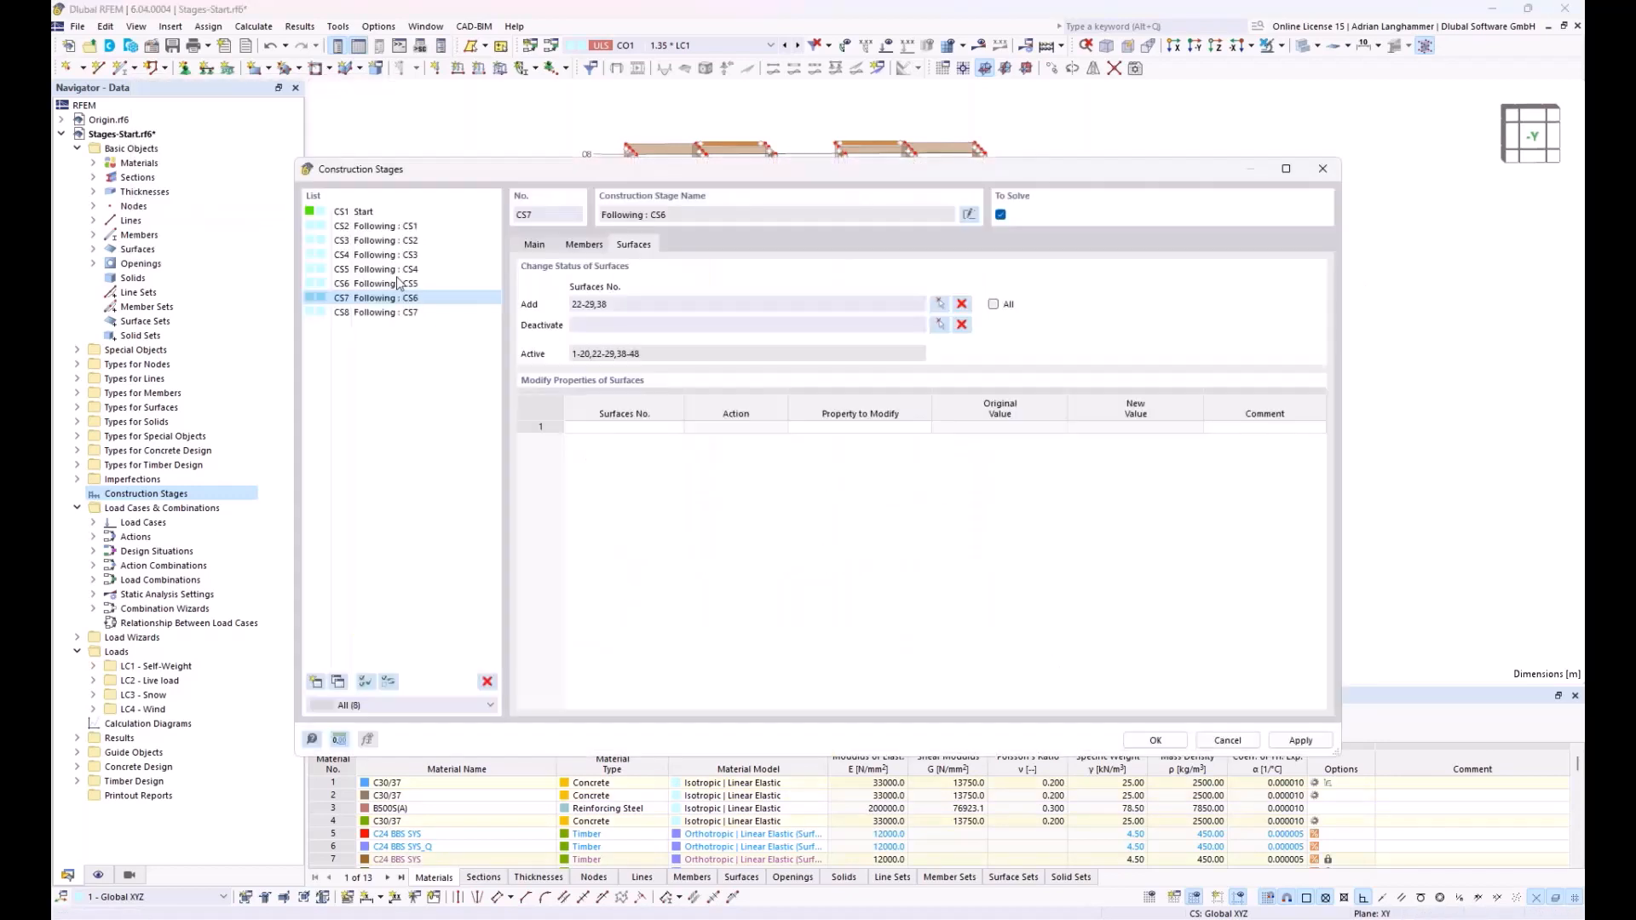
Add all columns and beams of the topmost, eighth storey to construction stage CS8
left_click(387, 312)
left_click(584, 245)
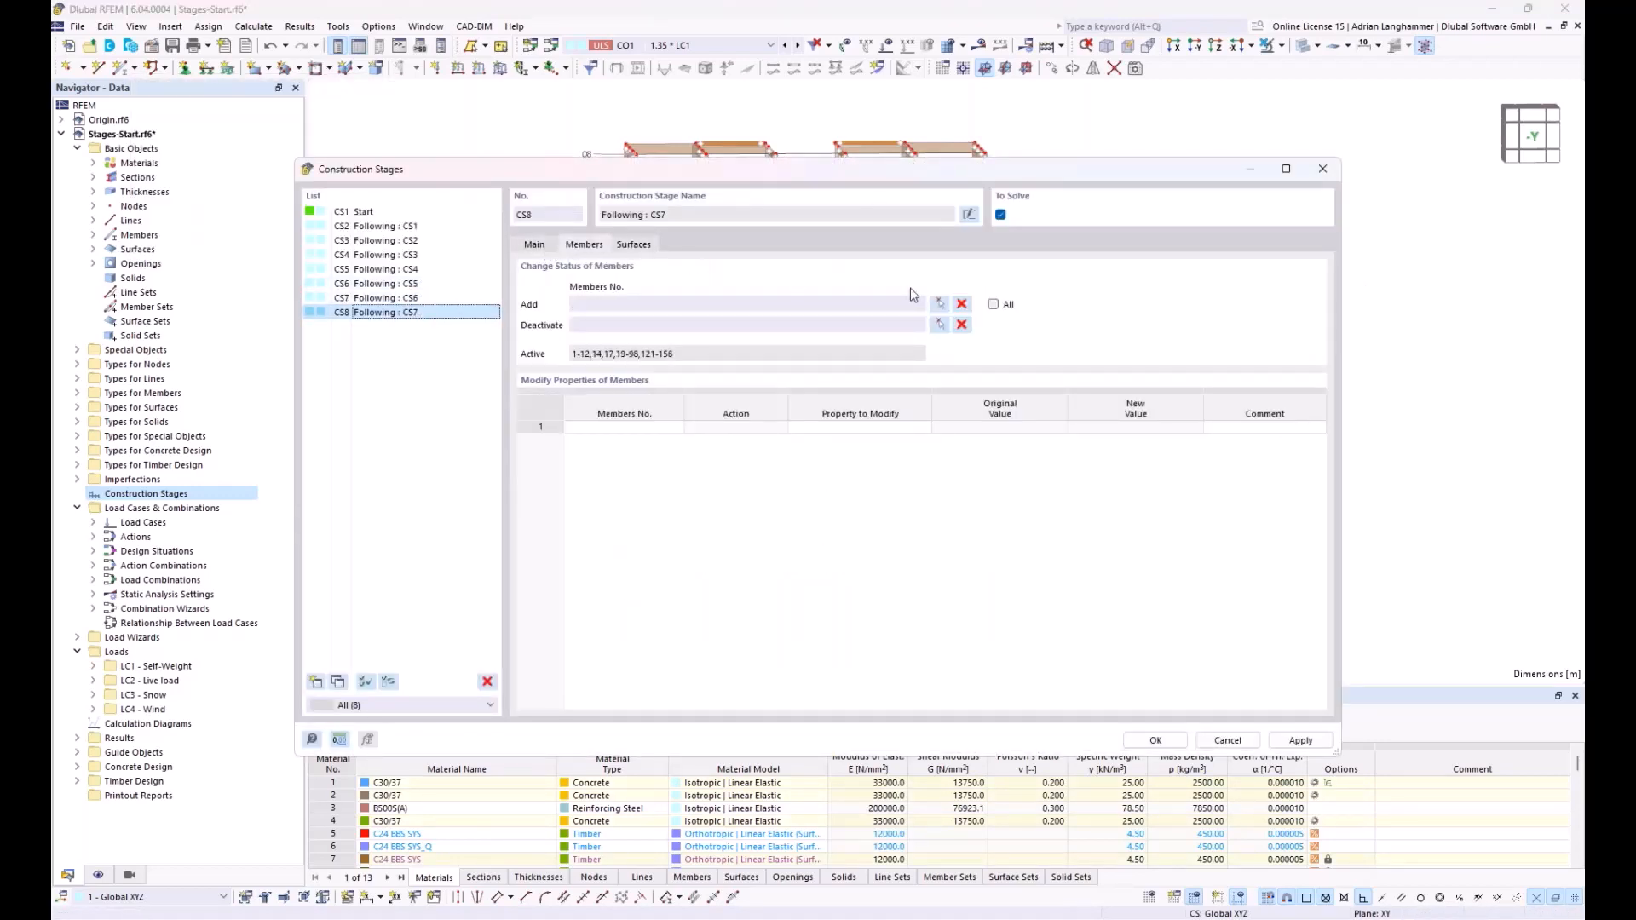
left_click_drag(540, 107, 1067, 615)
left_click(289, 233)
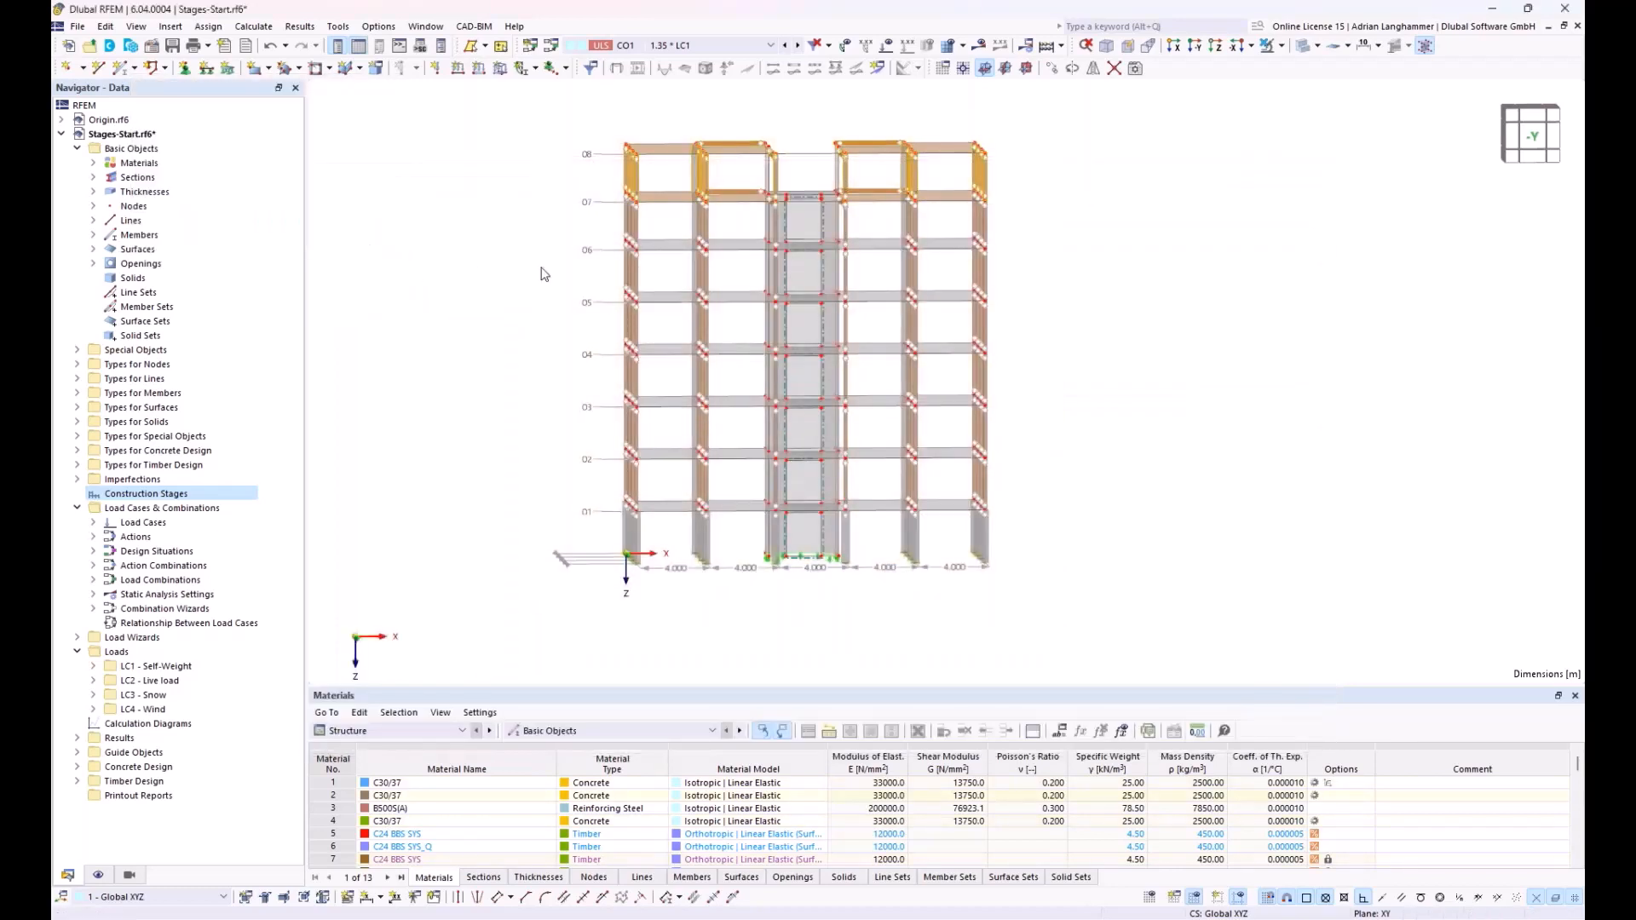
Add the eighth storey's surfaces 31, 32 and 34-37 to construction stage CS8
left_click(641, 246)
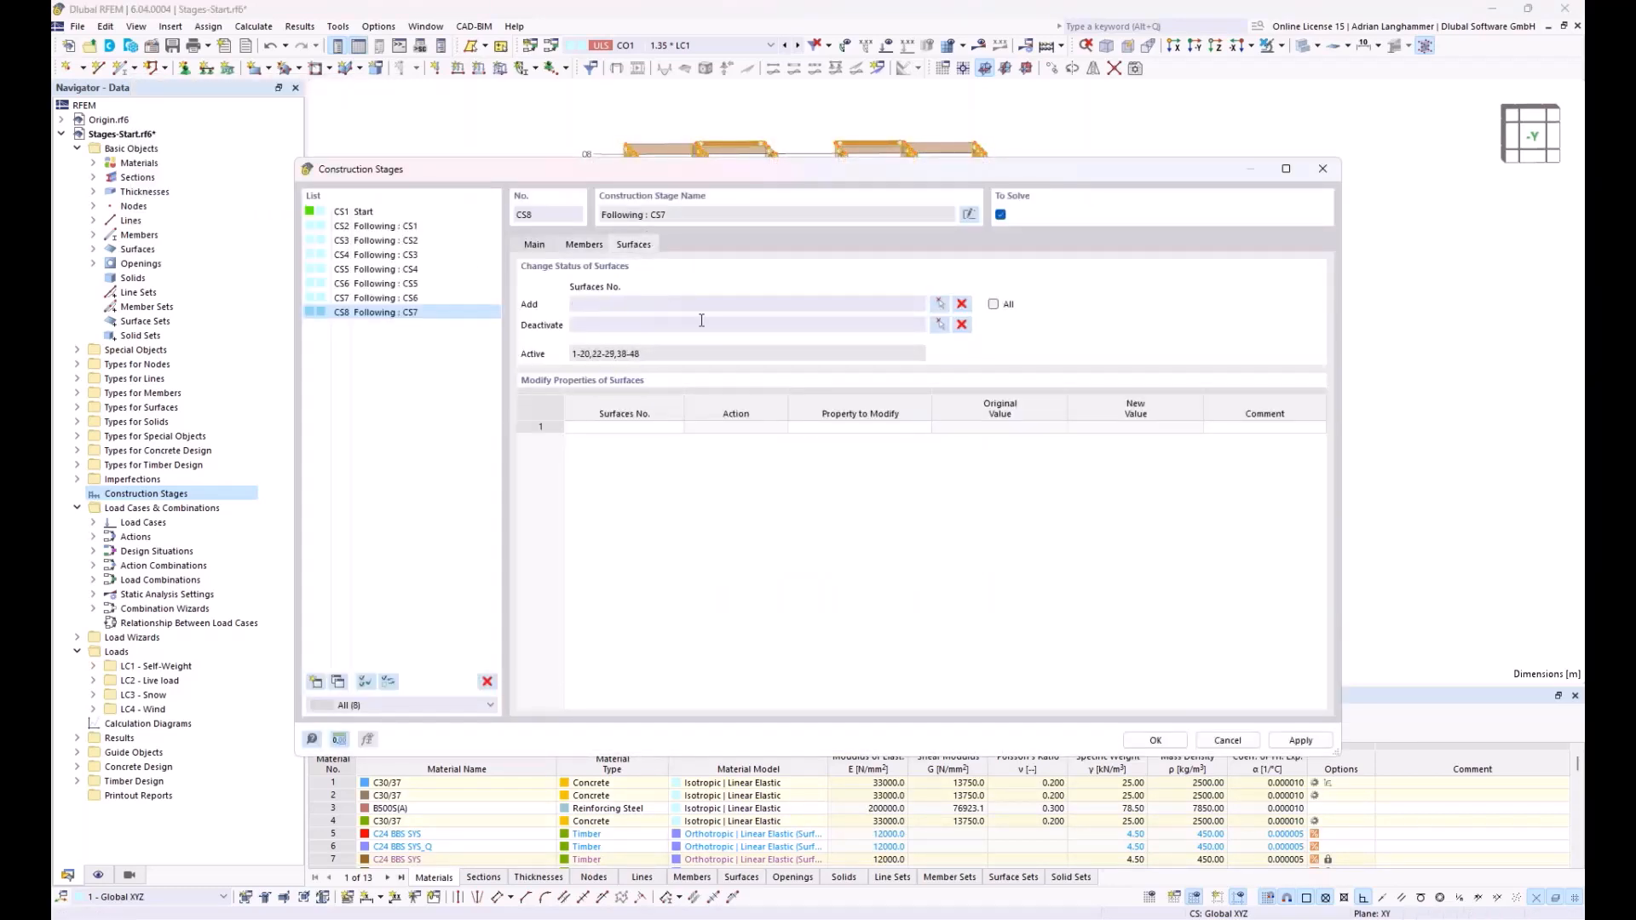
left_click(939, 304)
left_click_drag(547, 105, 1058, 639)
left_click(289, 252)
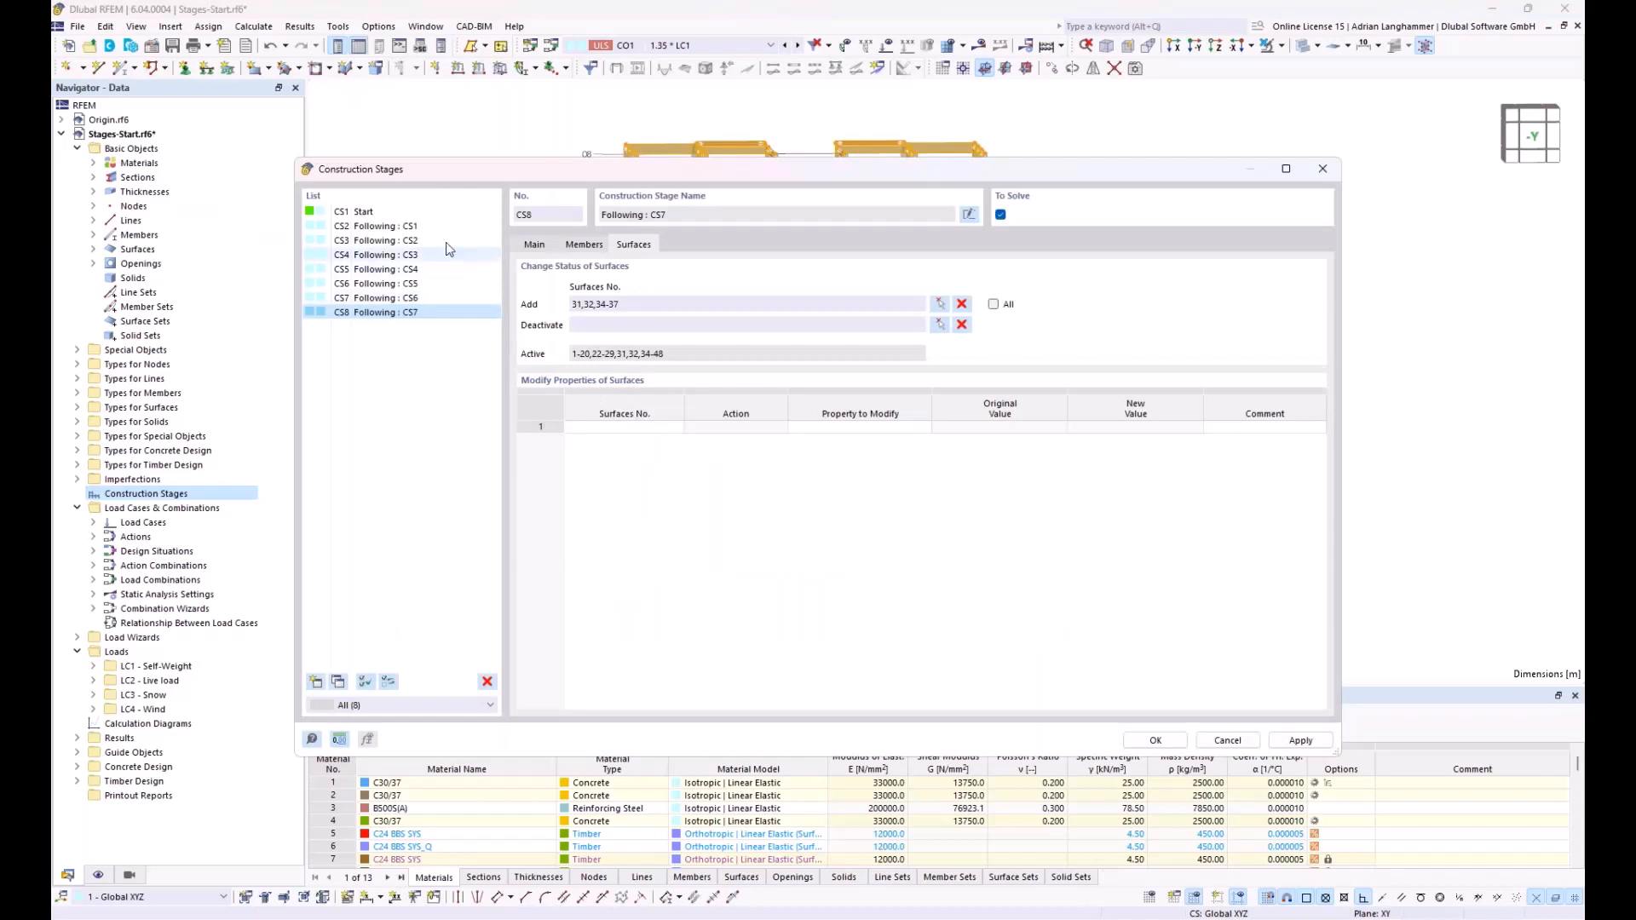
Review the surfaces assigned to each construction stage from CS1 to CS8 and compare them with the model
left_click(378, 213)
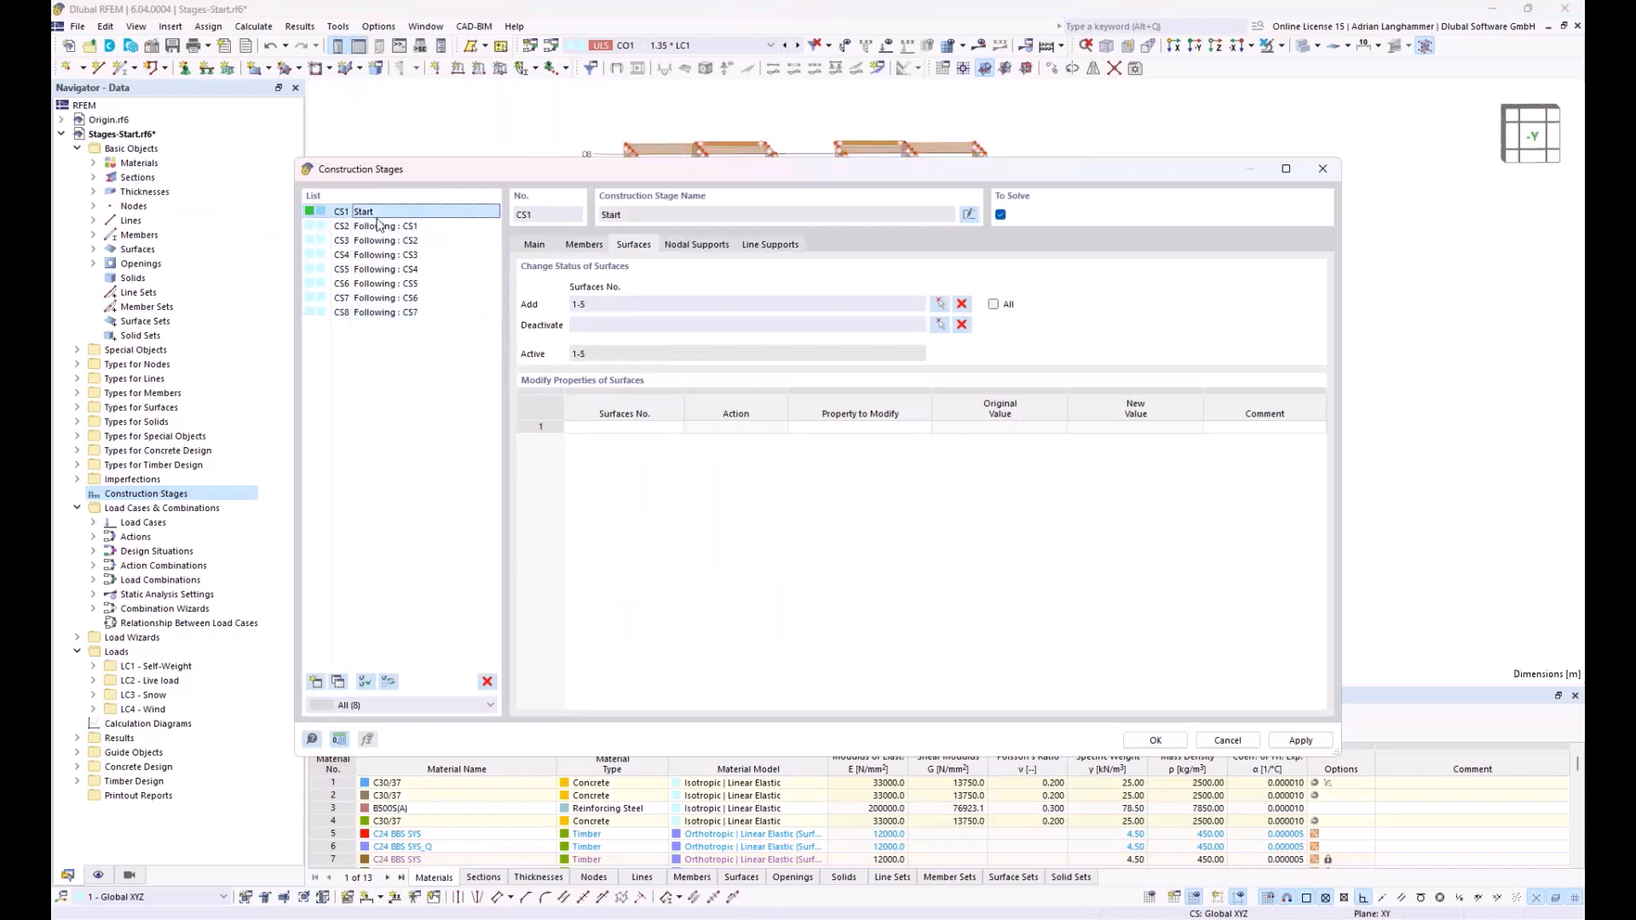
left_click(376, 226)
left_click(376, 241)
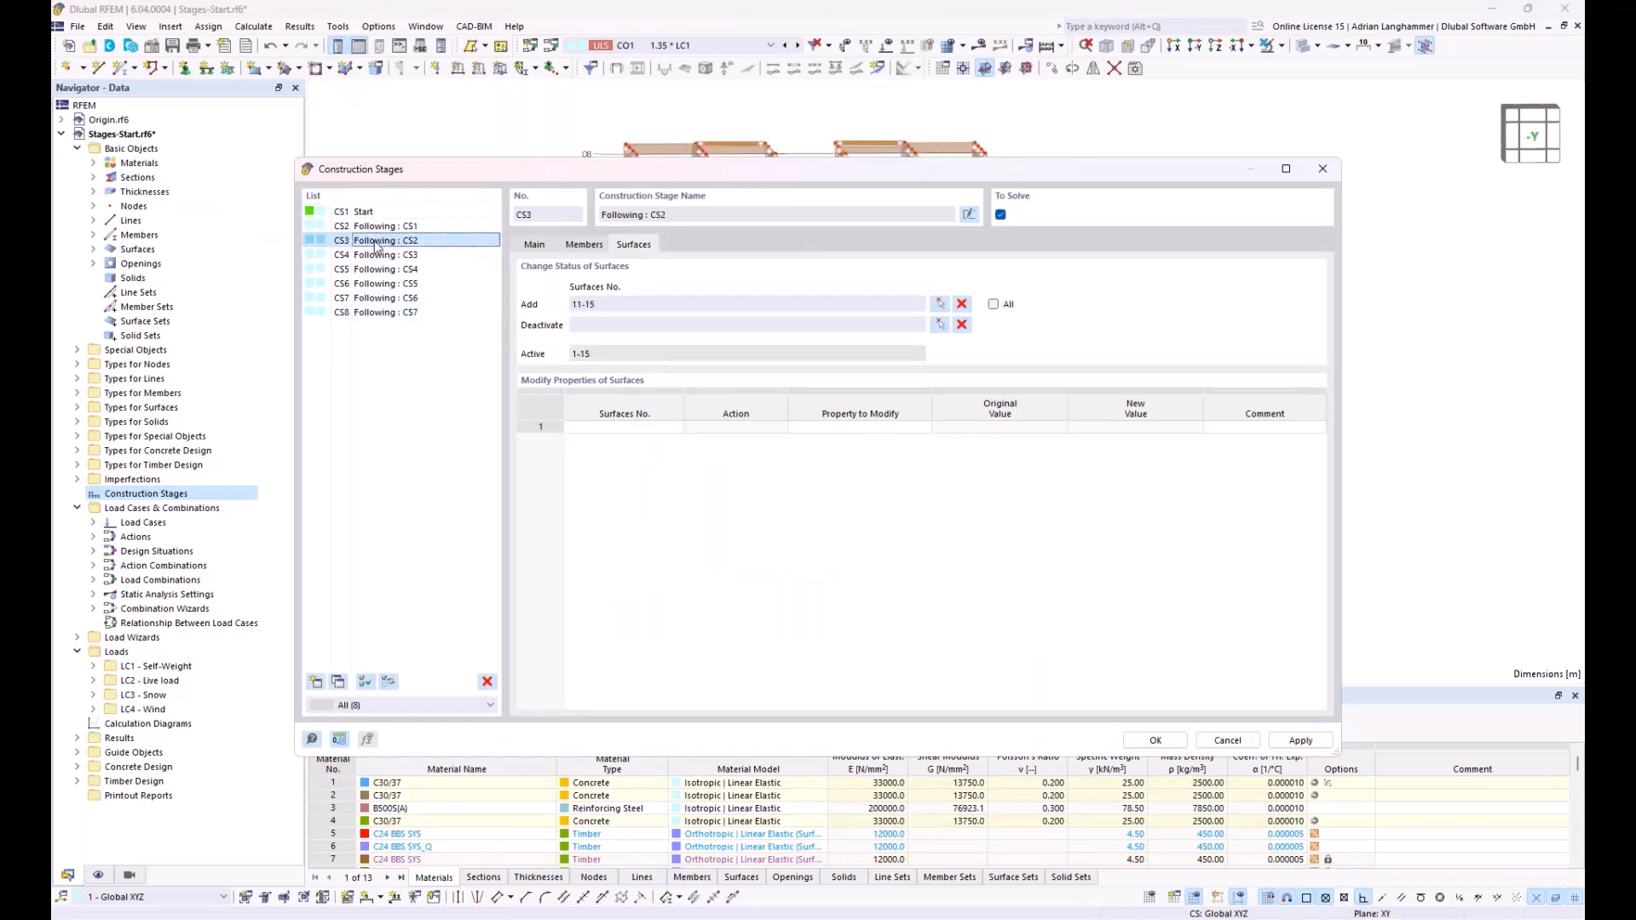
left_click(376, 255)
left_click(376, 269)
left_click(376, 283)
left_click(376, 298)
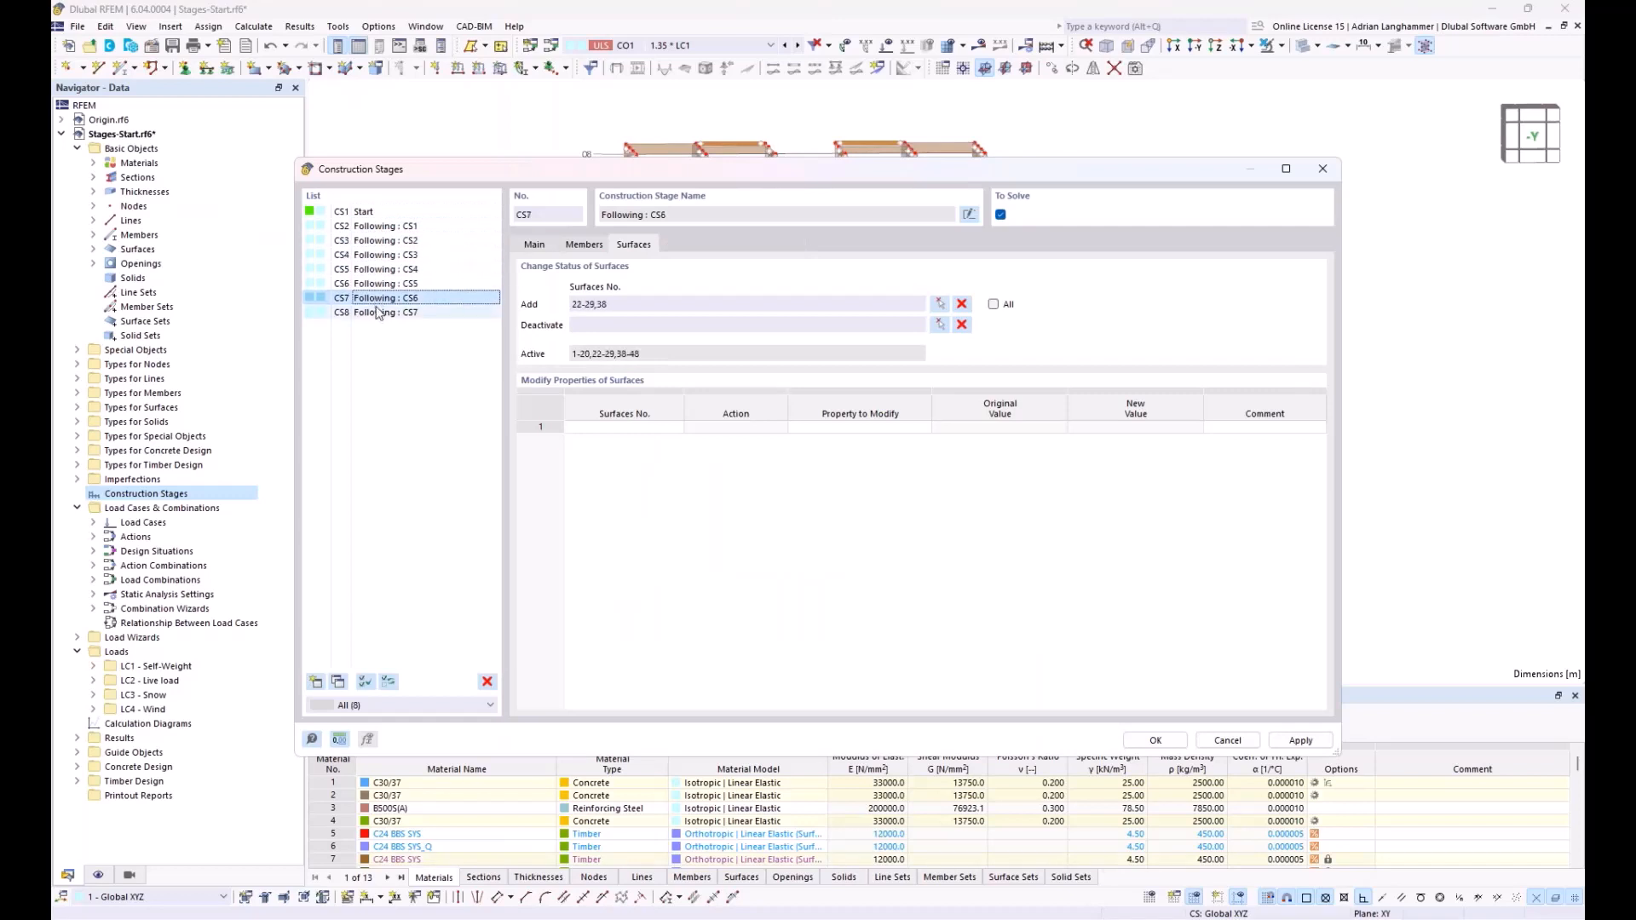
left_click(376, 313)
left_click_drag(658, 174, 625, 545)
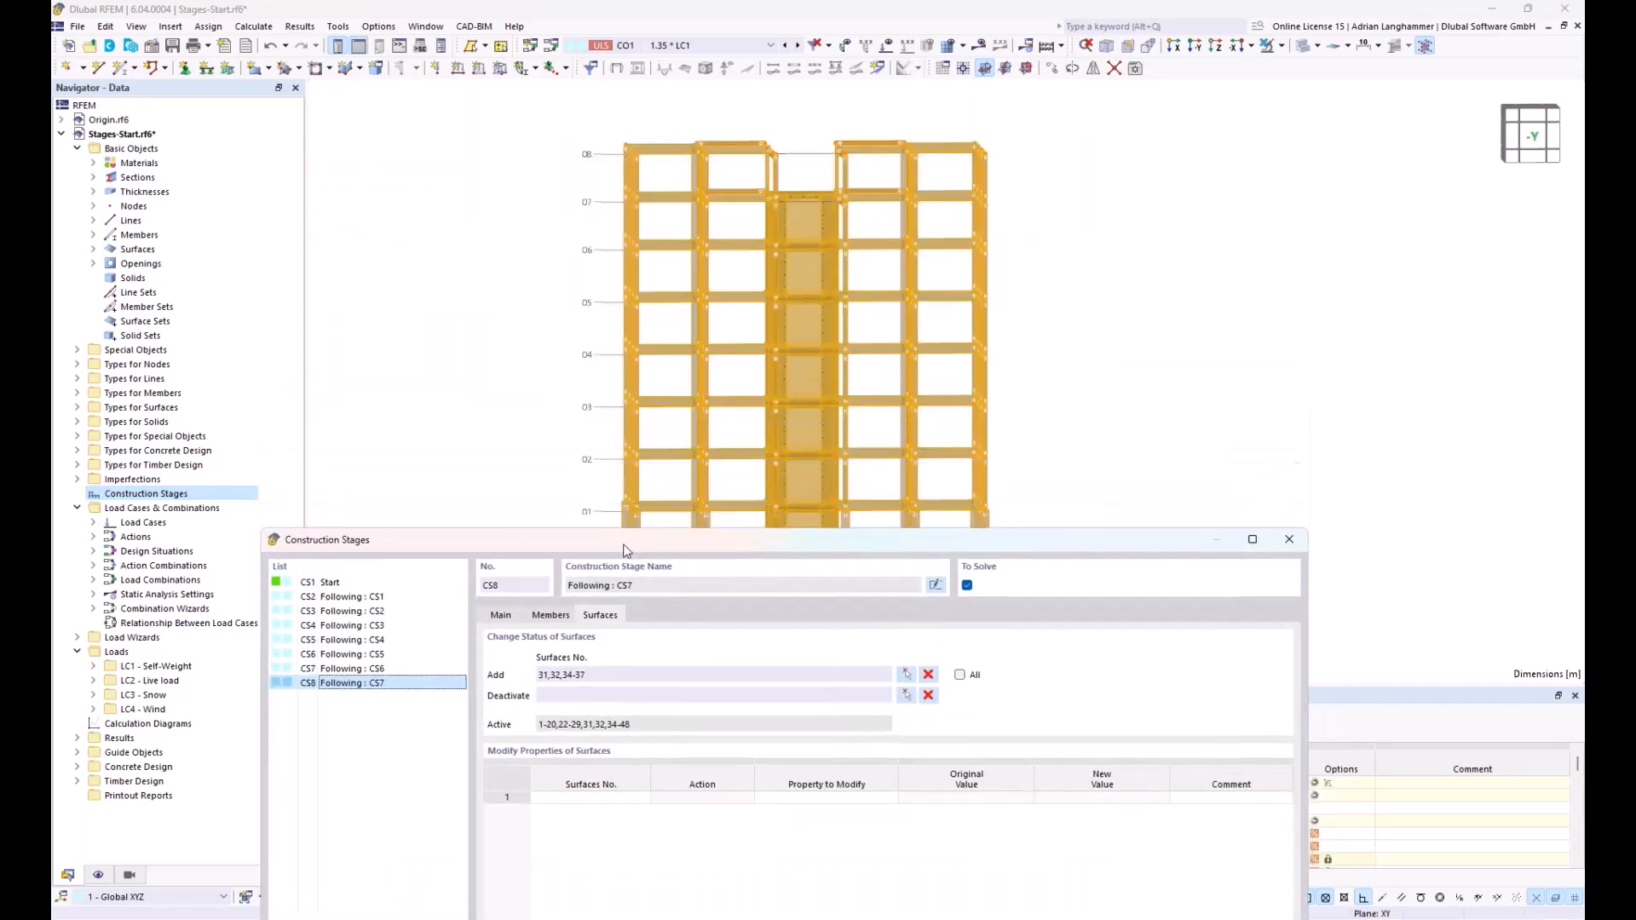
left_click_drag(773, 530, 791, 169)
Enable line hinges as a change for construction stage CS1 and add all of them
left_click(345, 204)
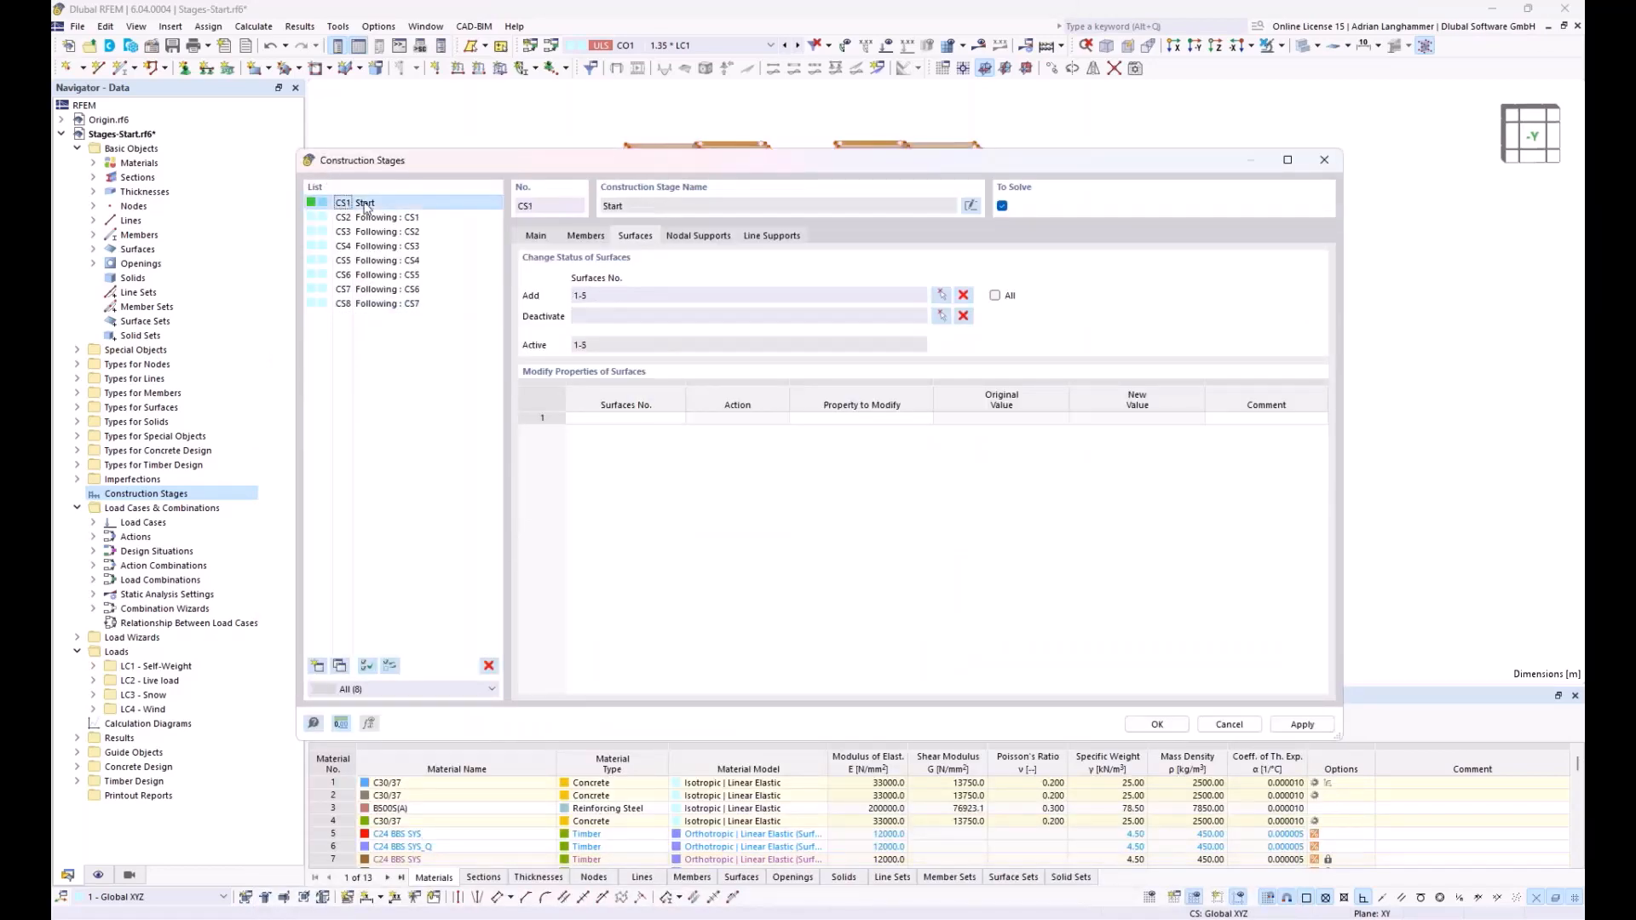
left_click(539, 238)
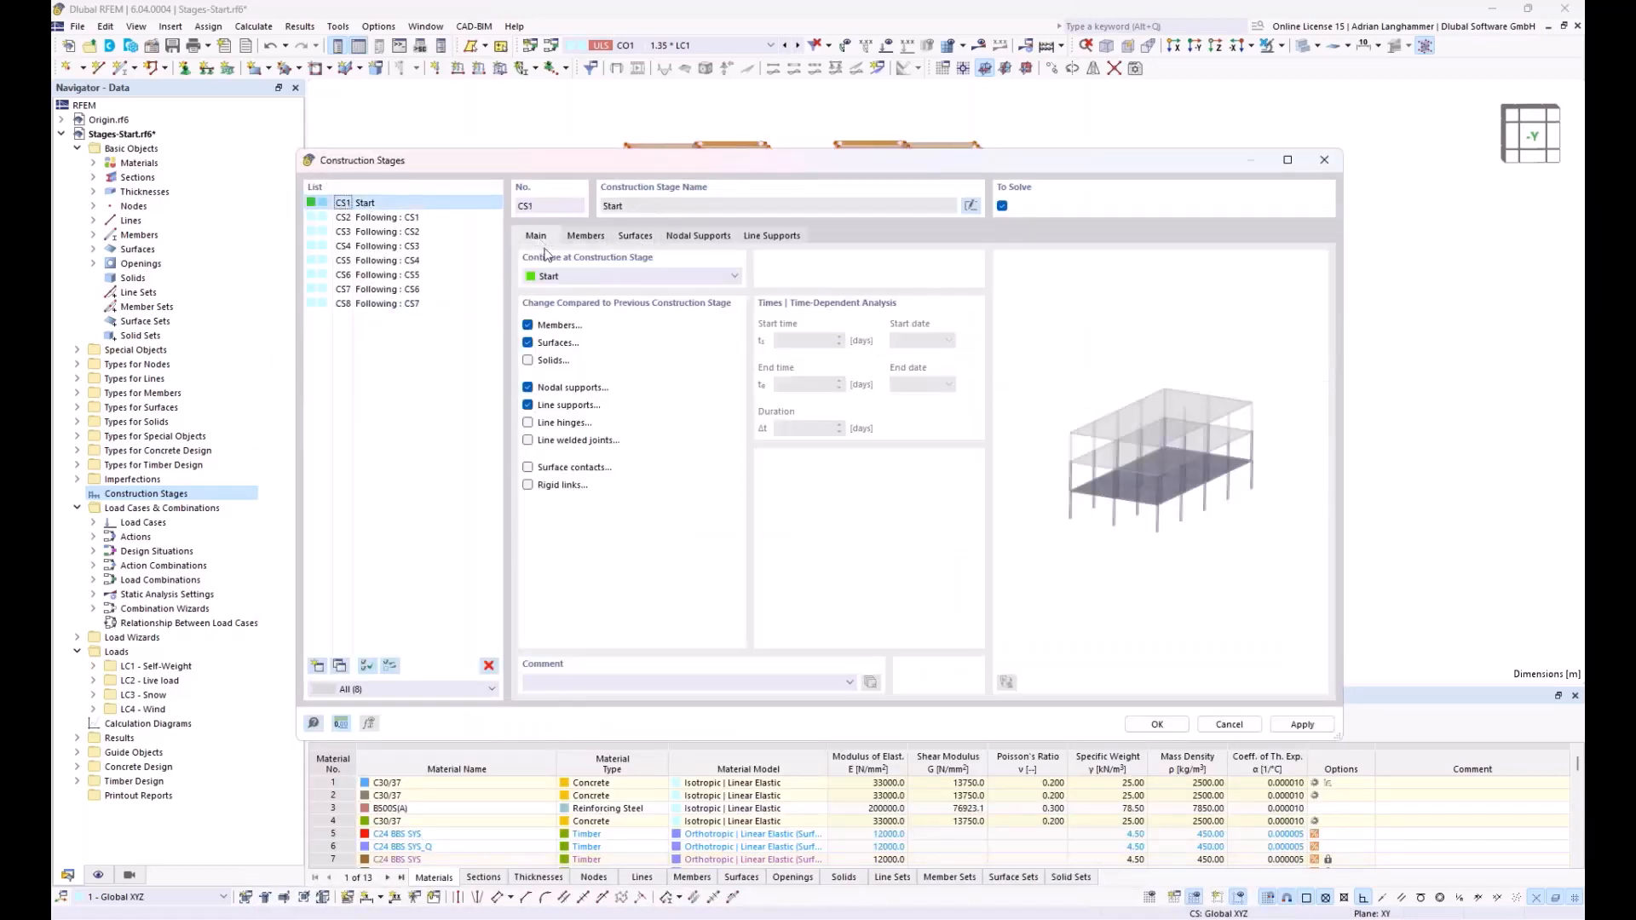
left_click(528, 423)
left_click(838, 237)
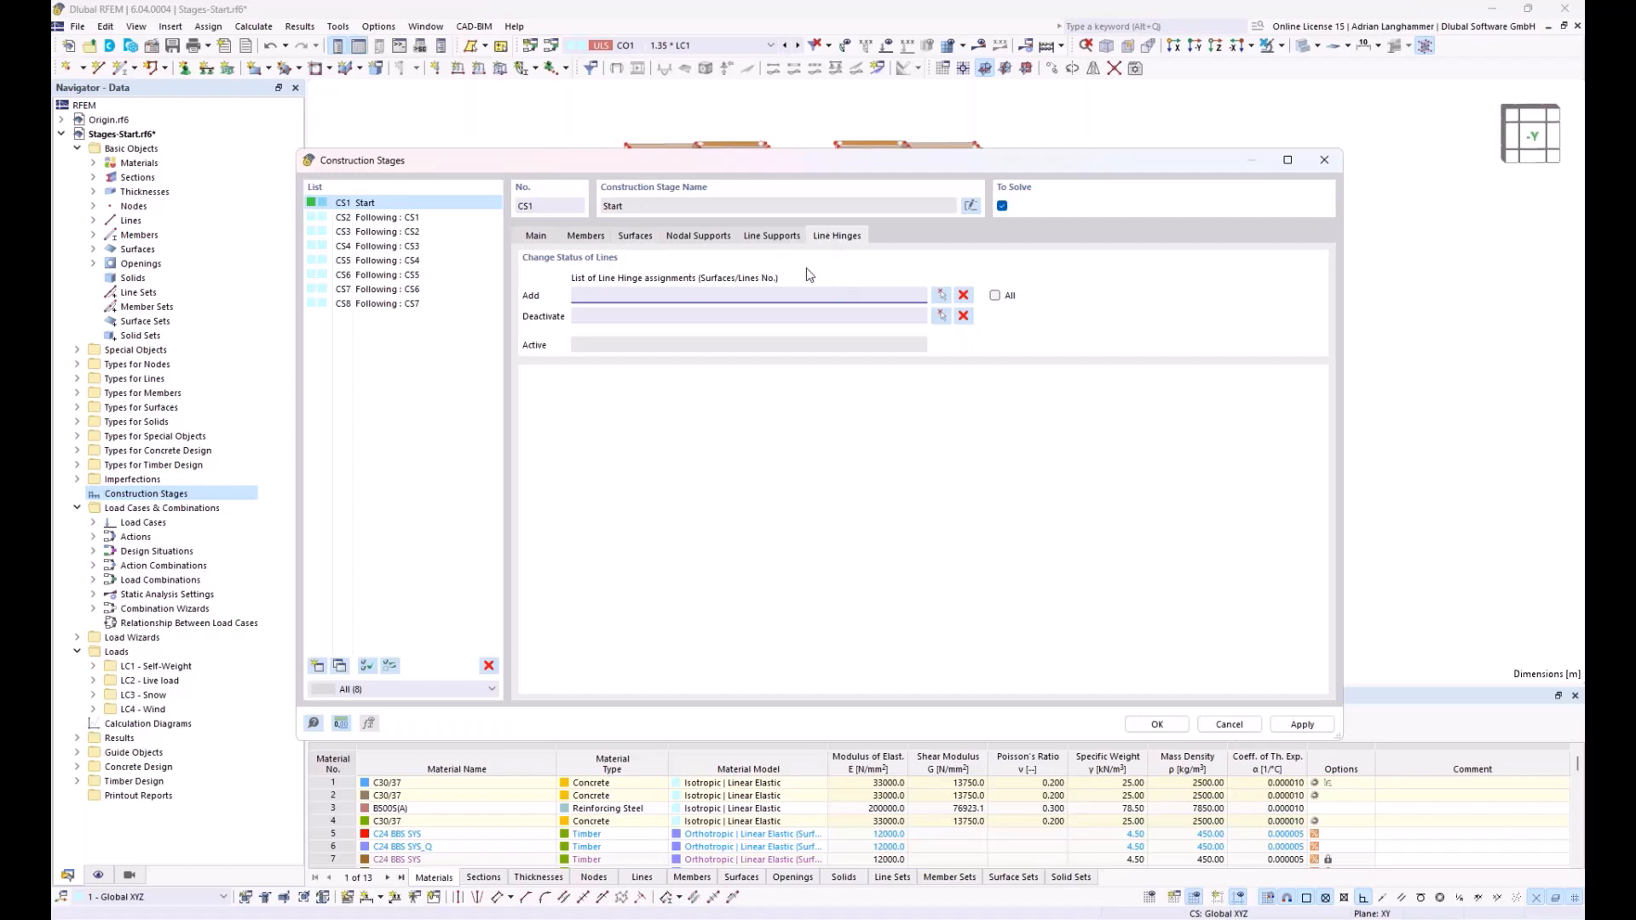
left_click(995, 296)
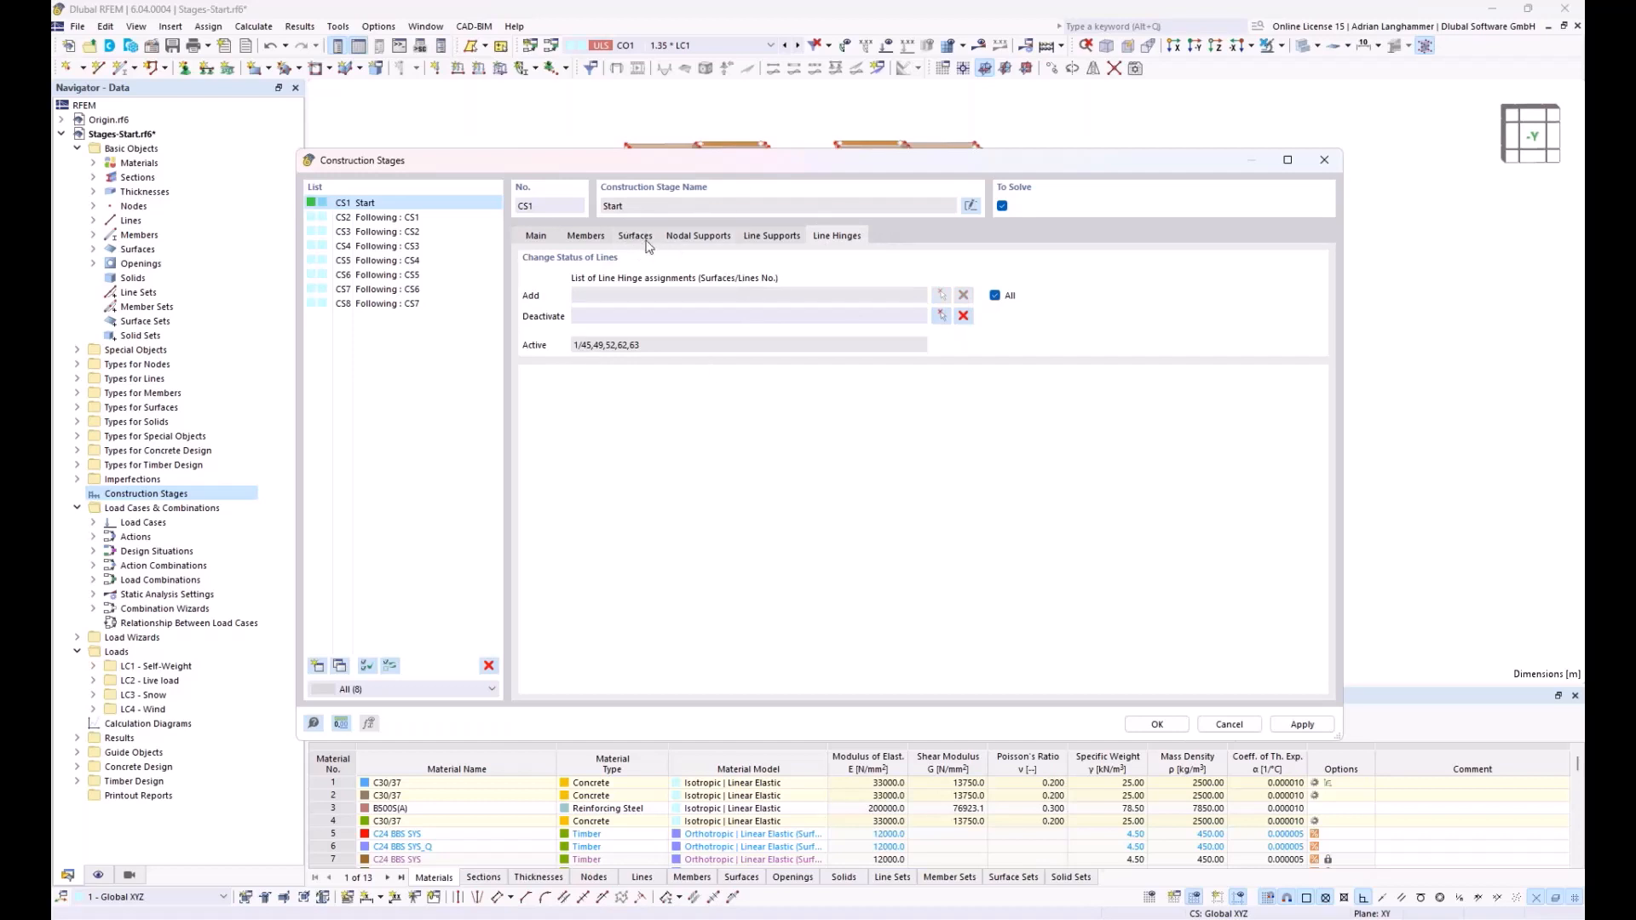
Enable line hinges for construction stages CS2 to CS8 together and add all of them
left_click(434, 218)
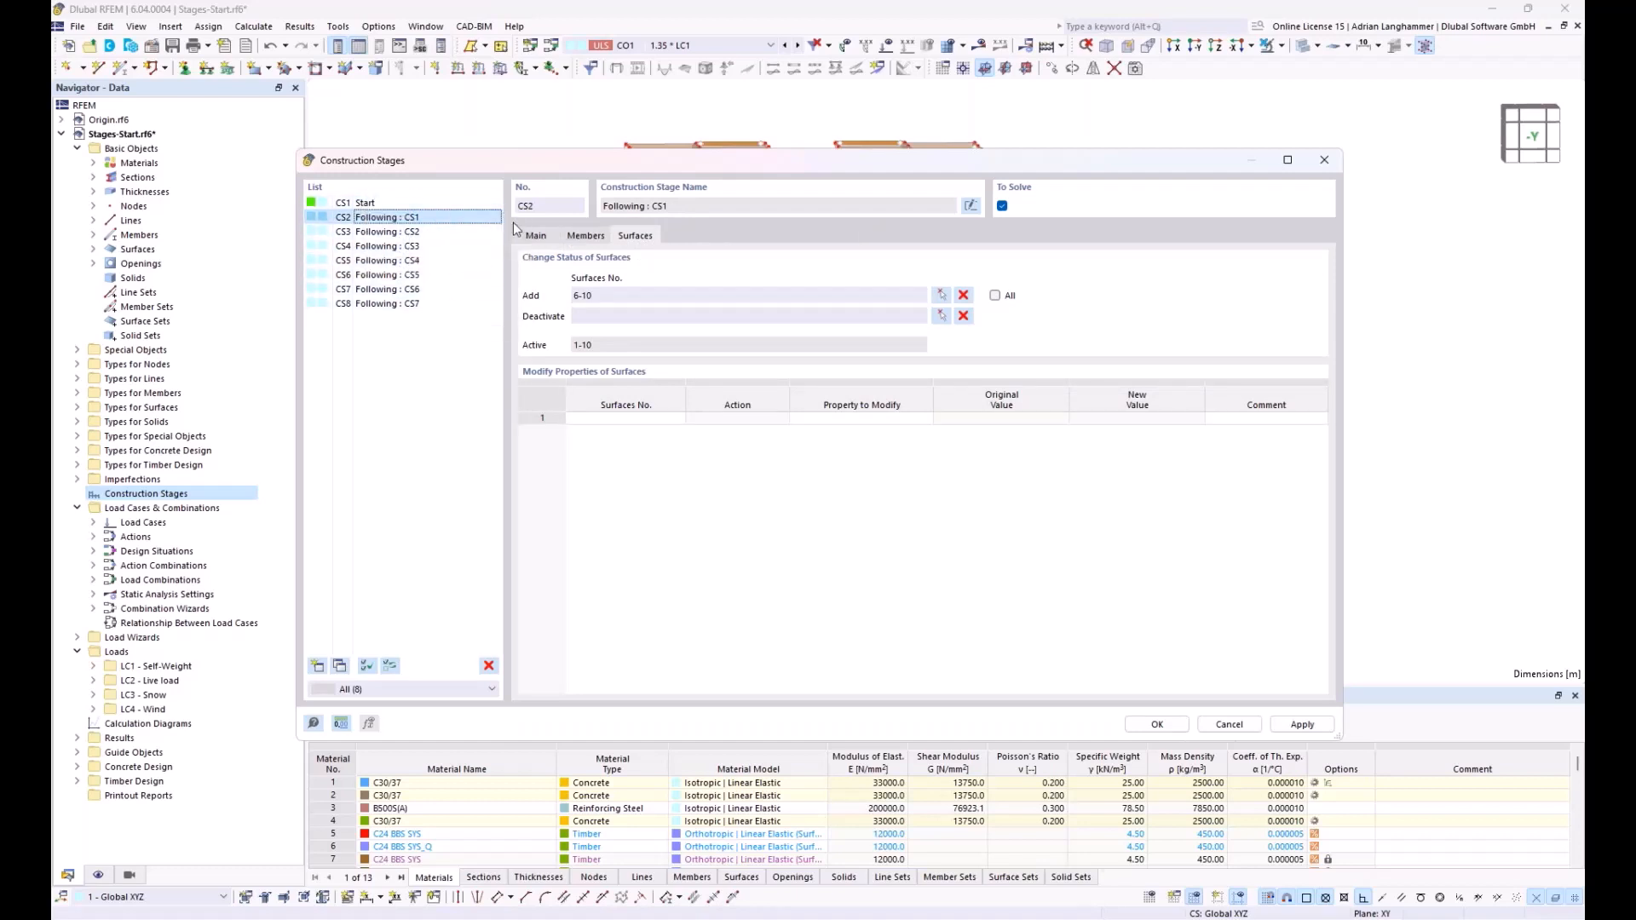
left_click(437, 304, "shift")
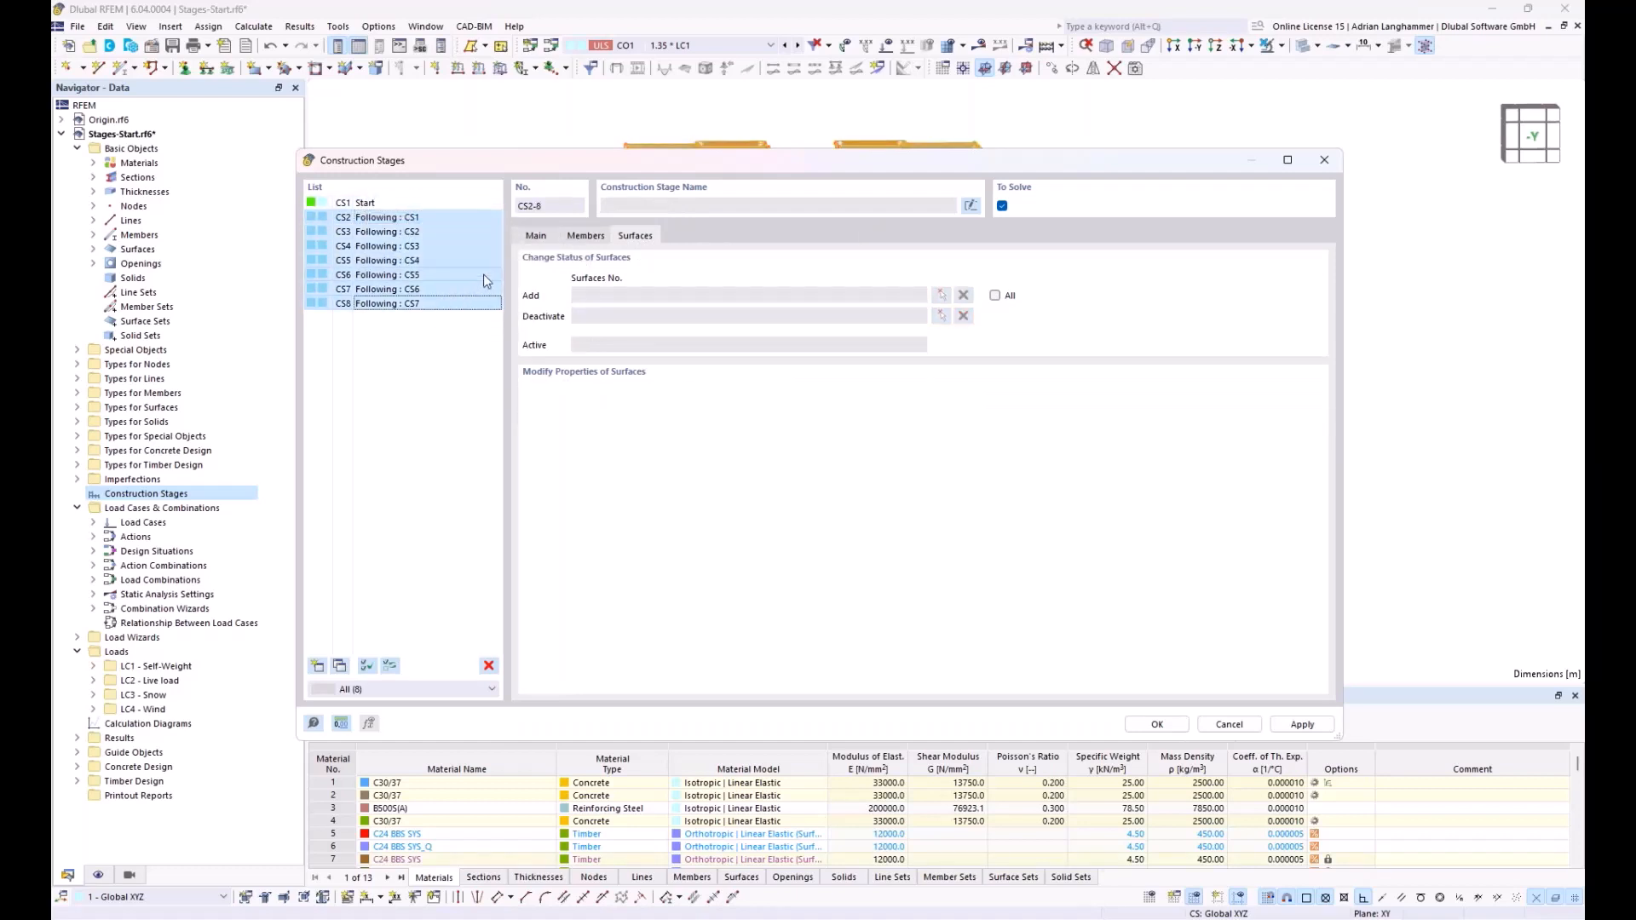
left_click(535, 237)
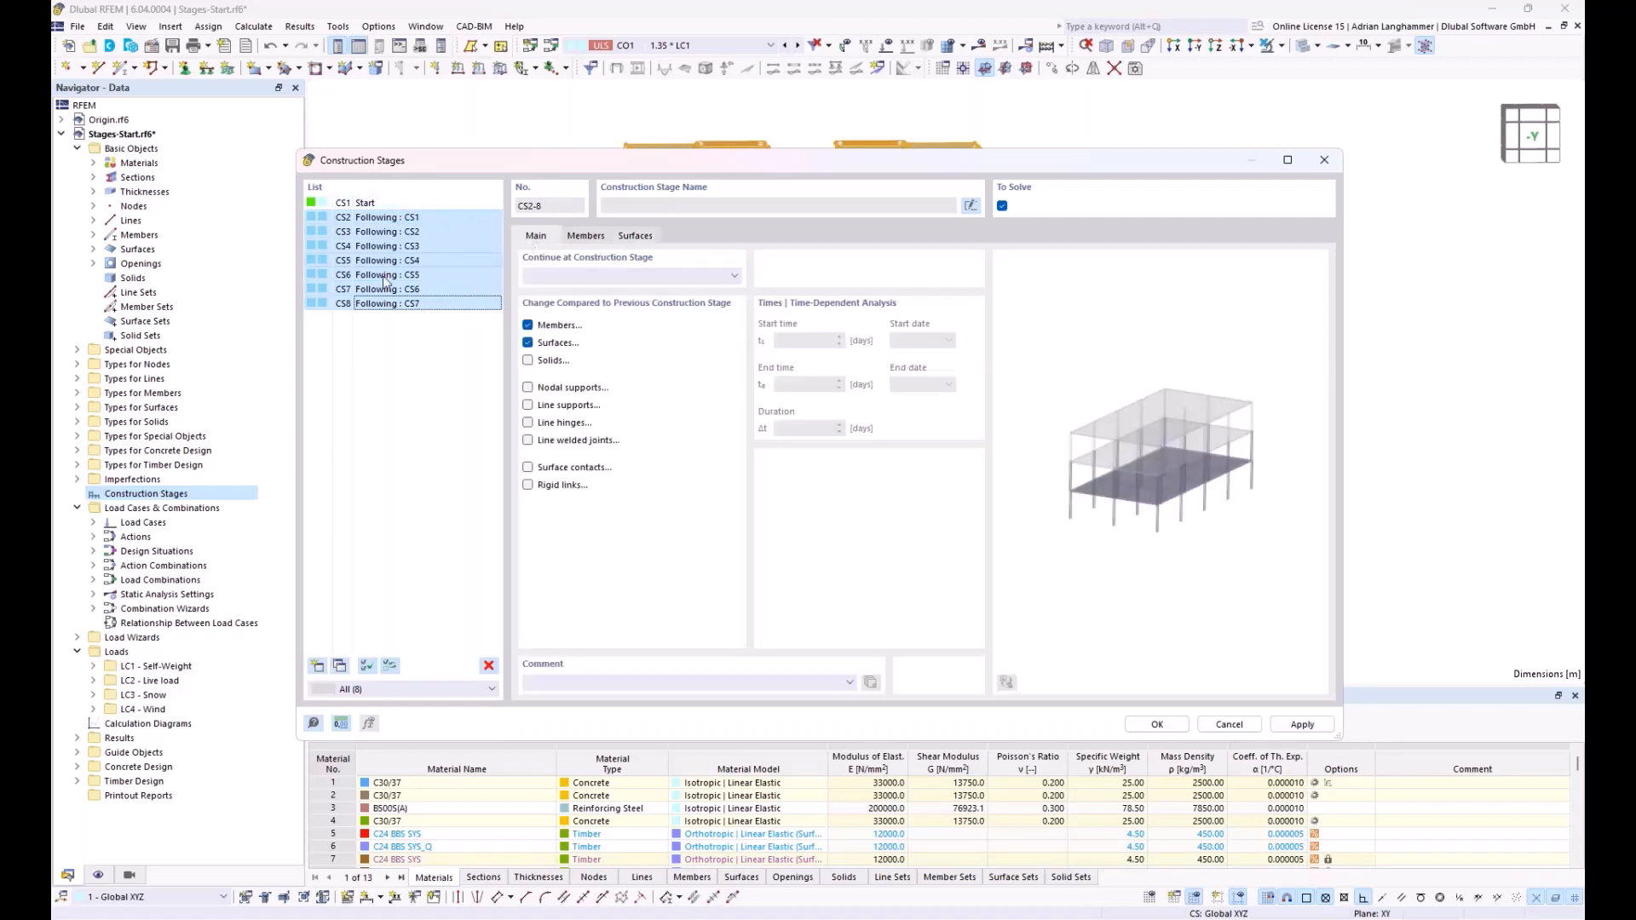
left_click(528, 423)
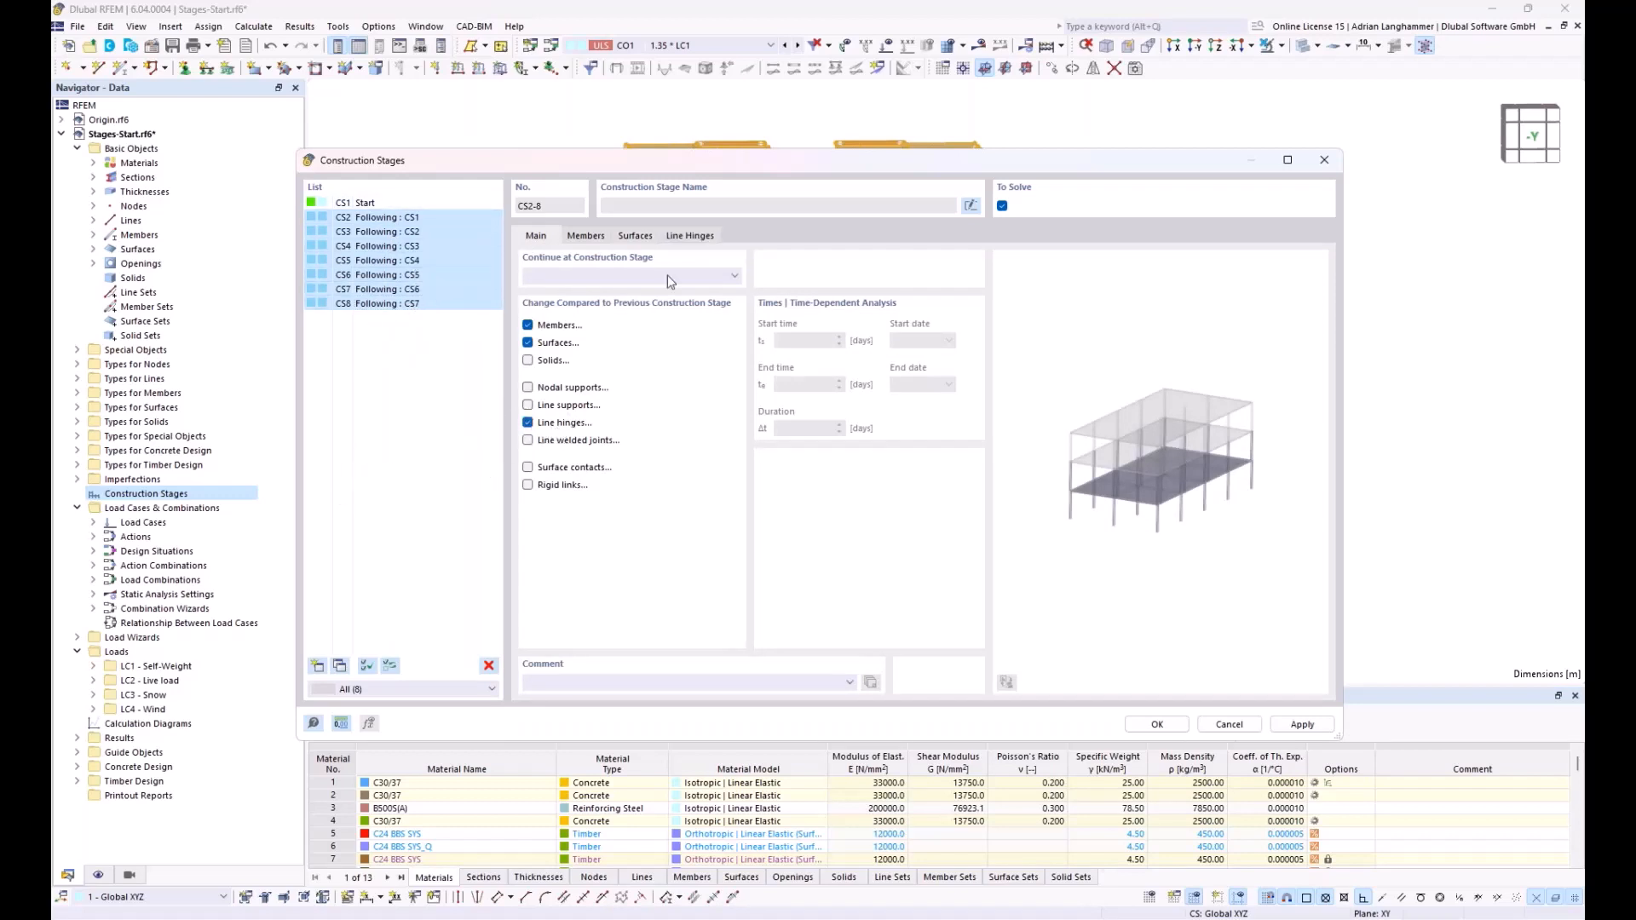
left_click(688, 236)
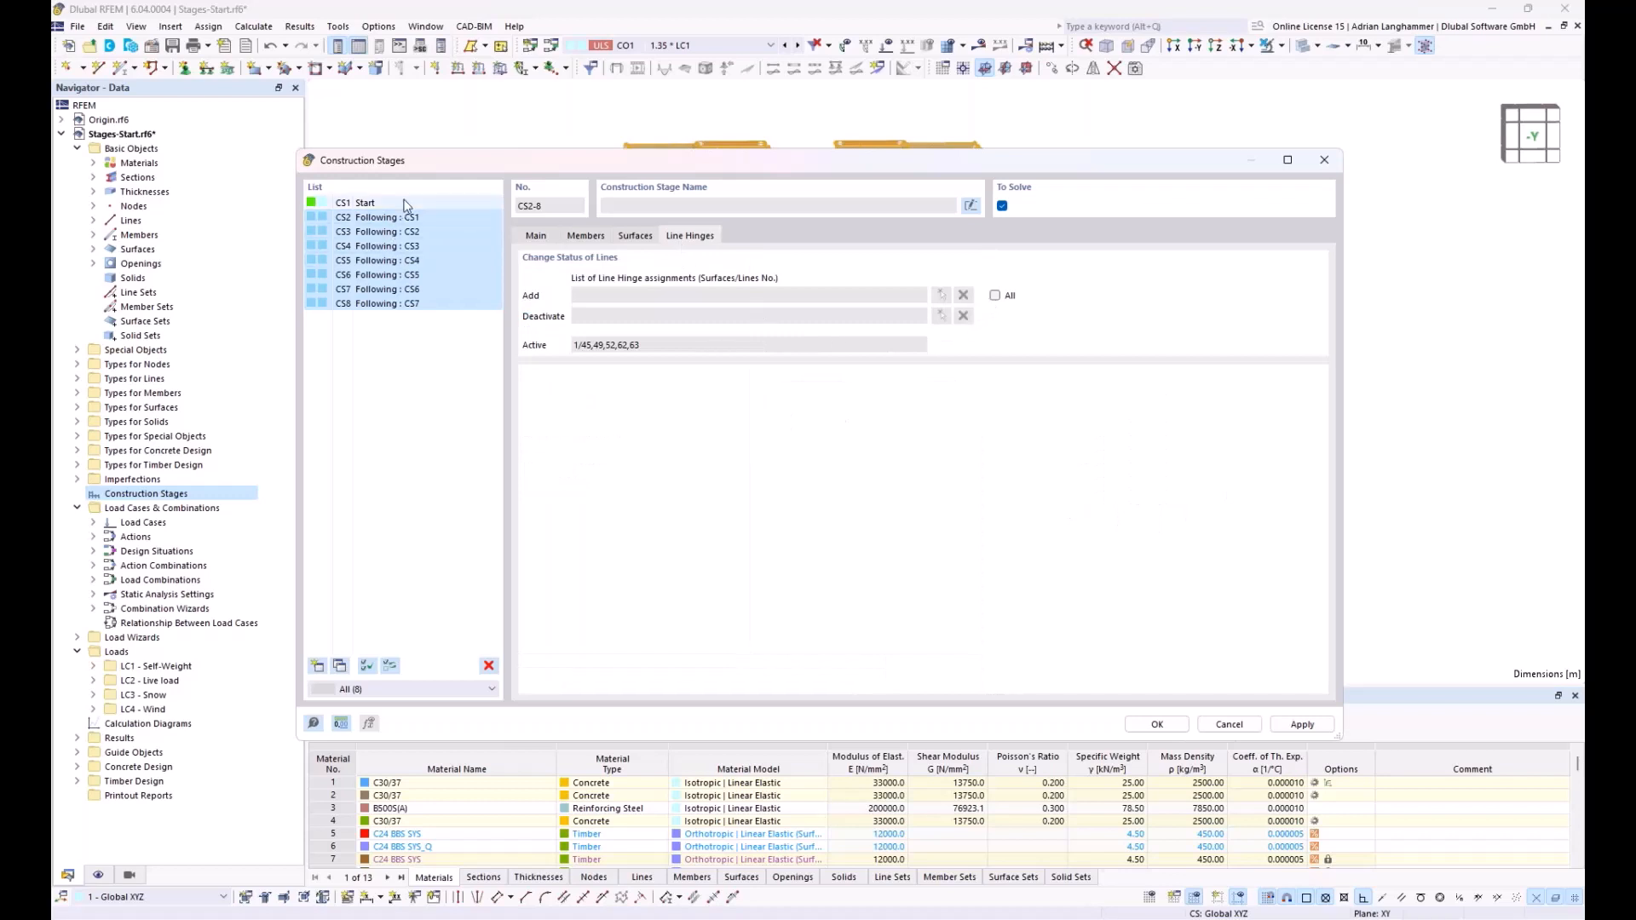
left_click(996, 297)
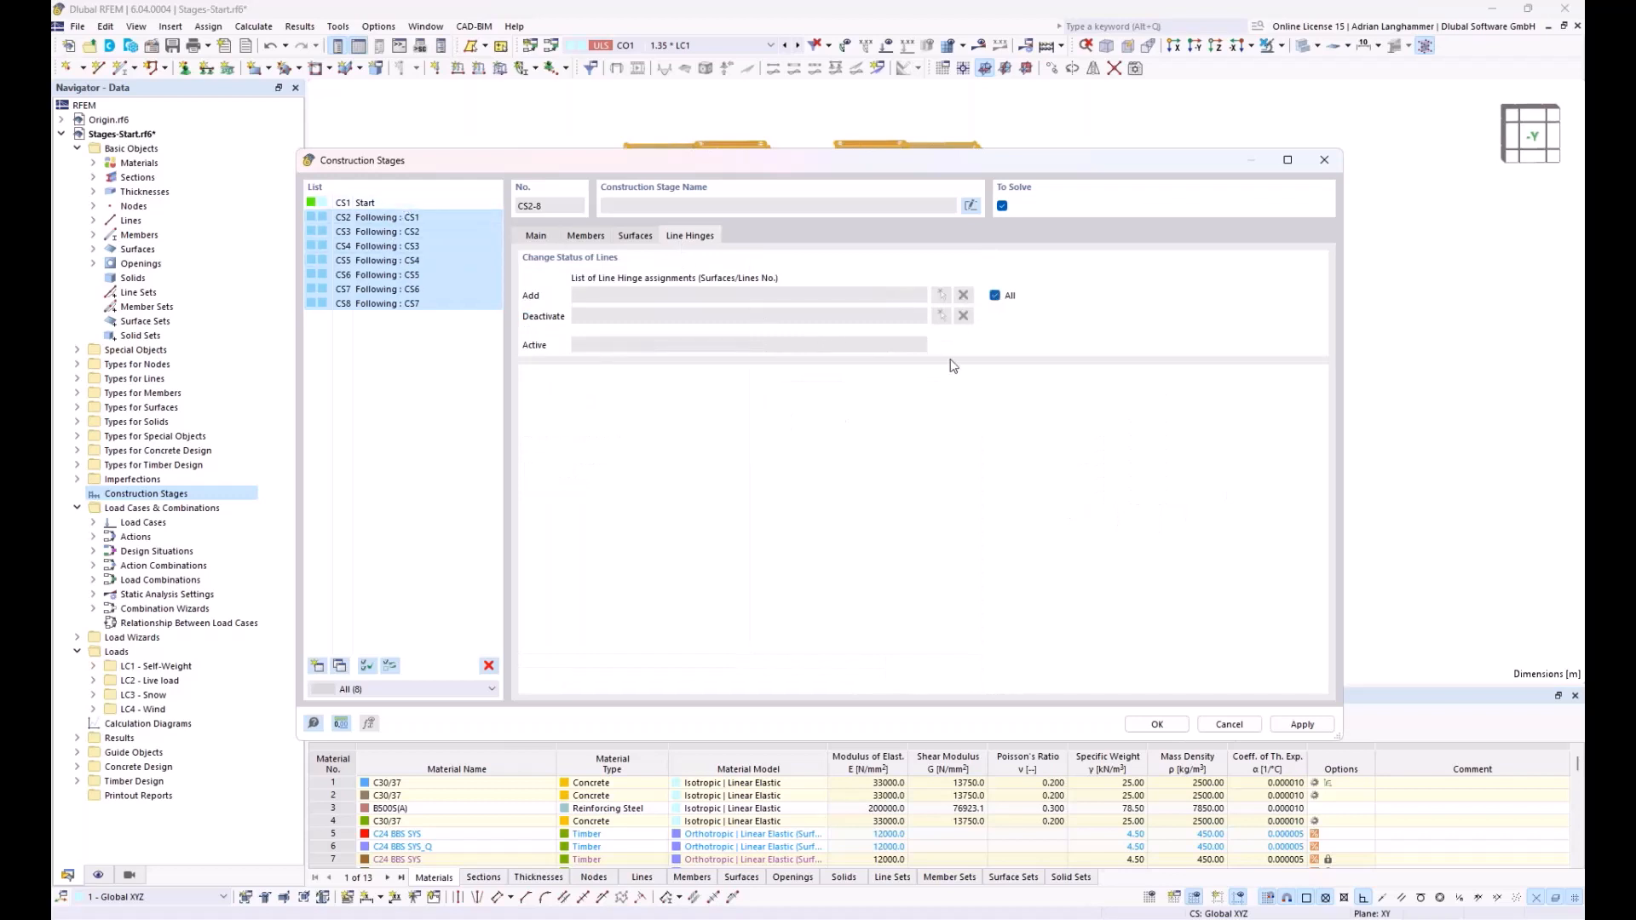
Check the active line hinges of stages CS2 to CS8 and accept the construction stage definitions
left_click(428, 217)
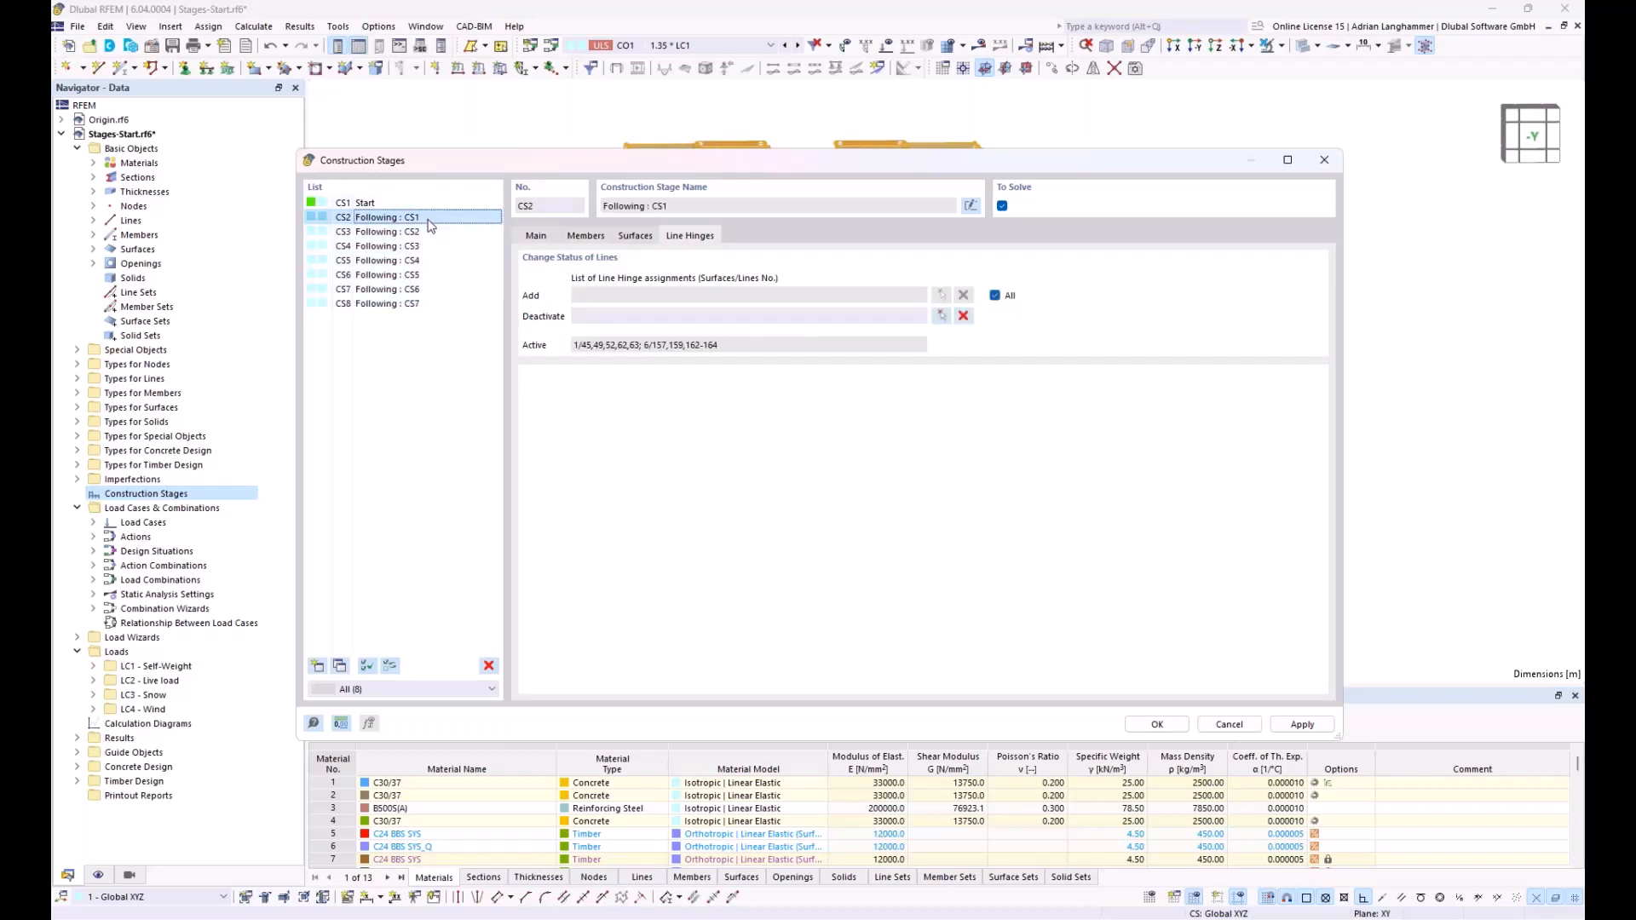
left_click(432, 232)
left_click(426, 217)
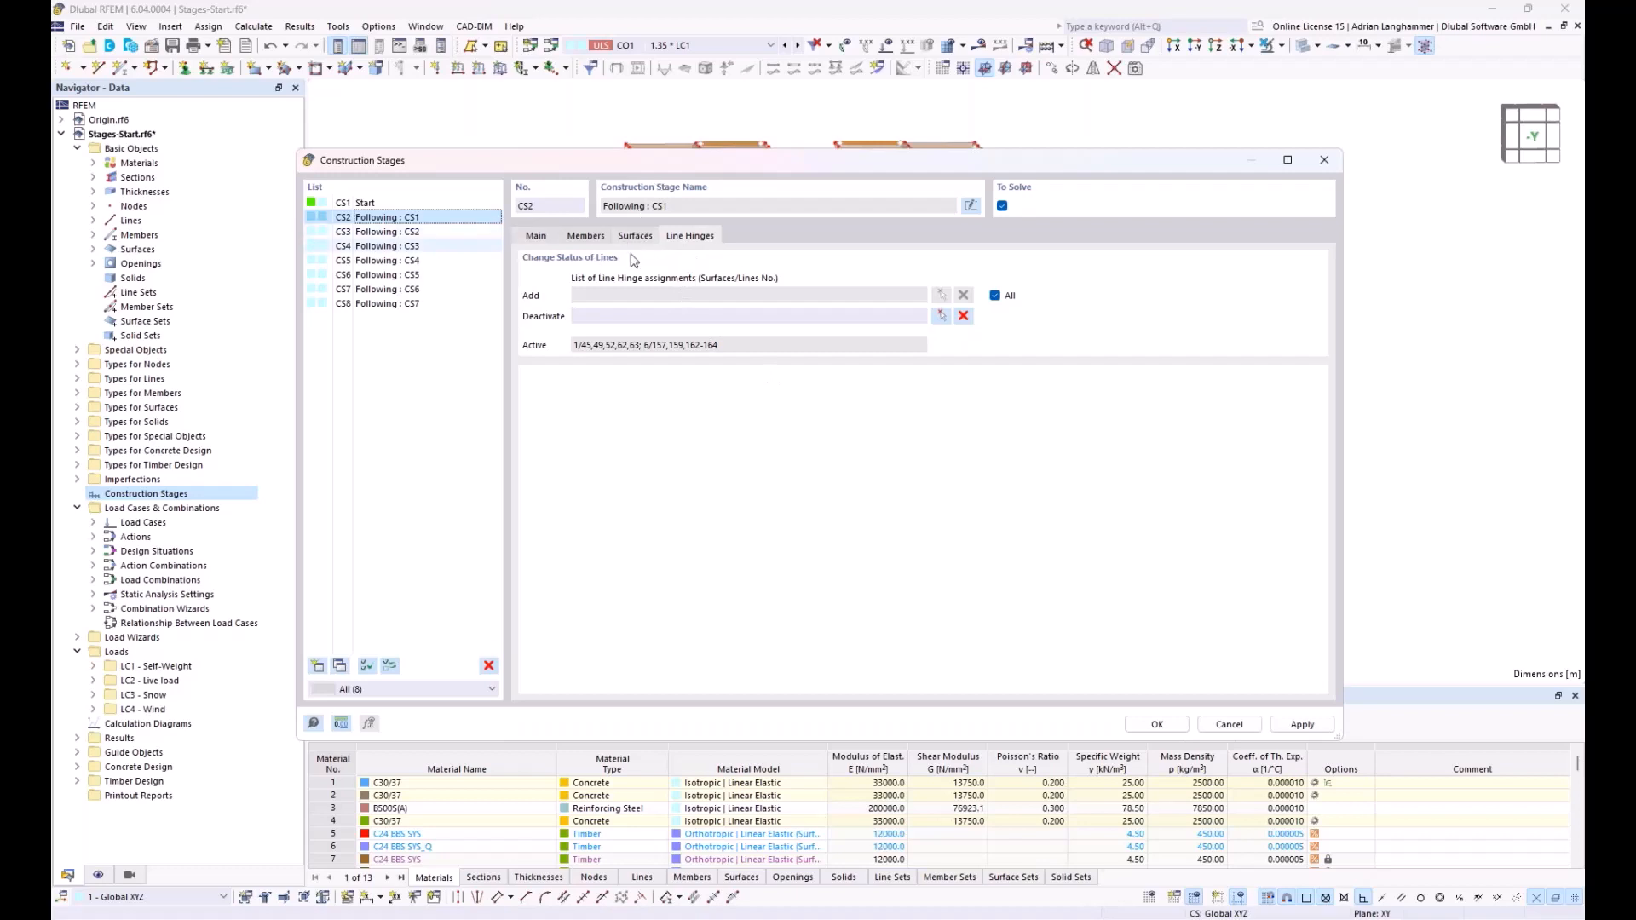
left_click(435, 234)
left_click(435, 246)
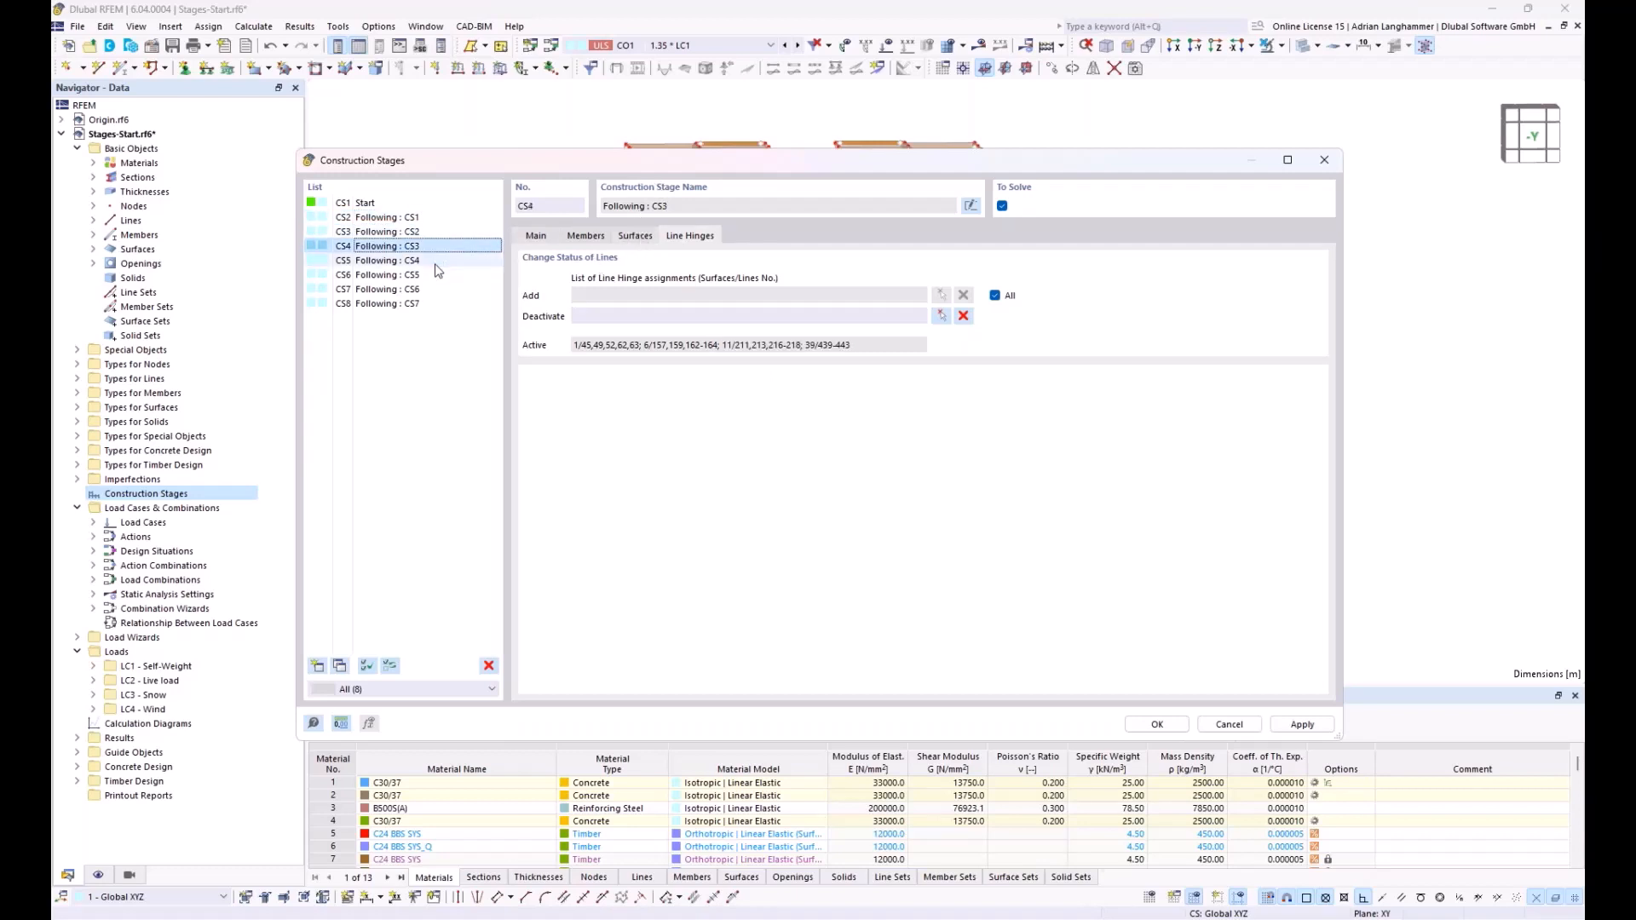
left_click(434, 260)
left_click(433, 275)
left_click(432, 289)
left_click(432, 304)
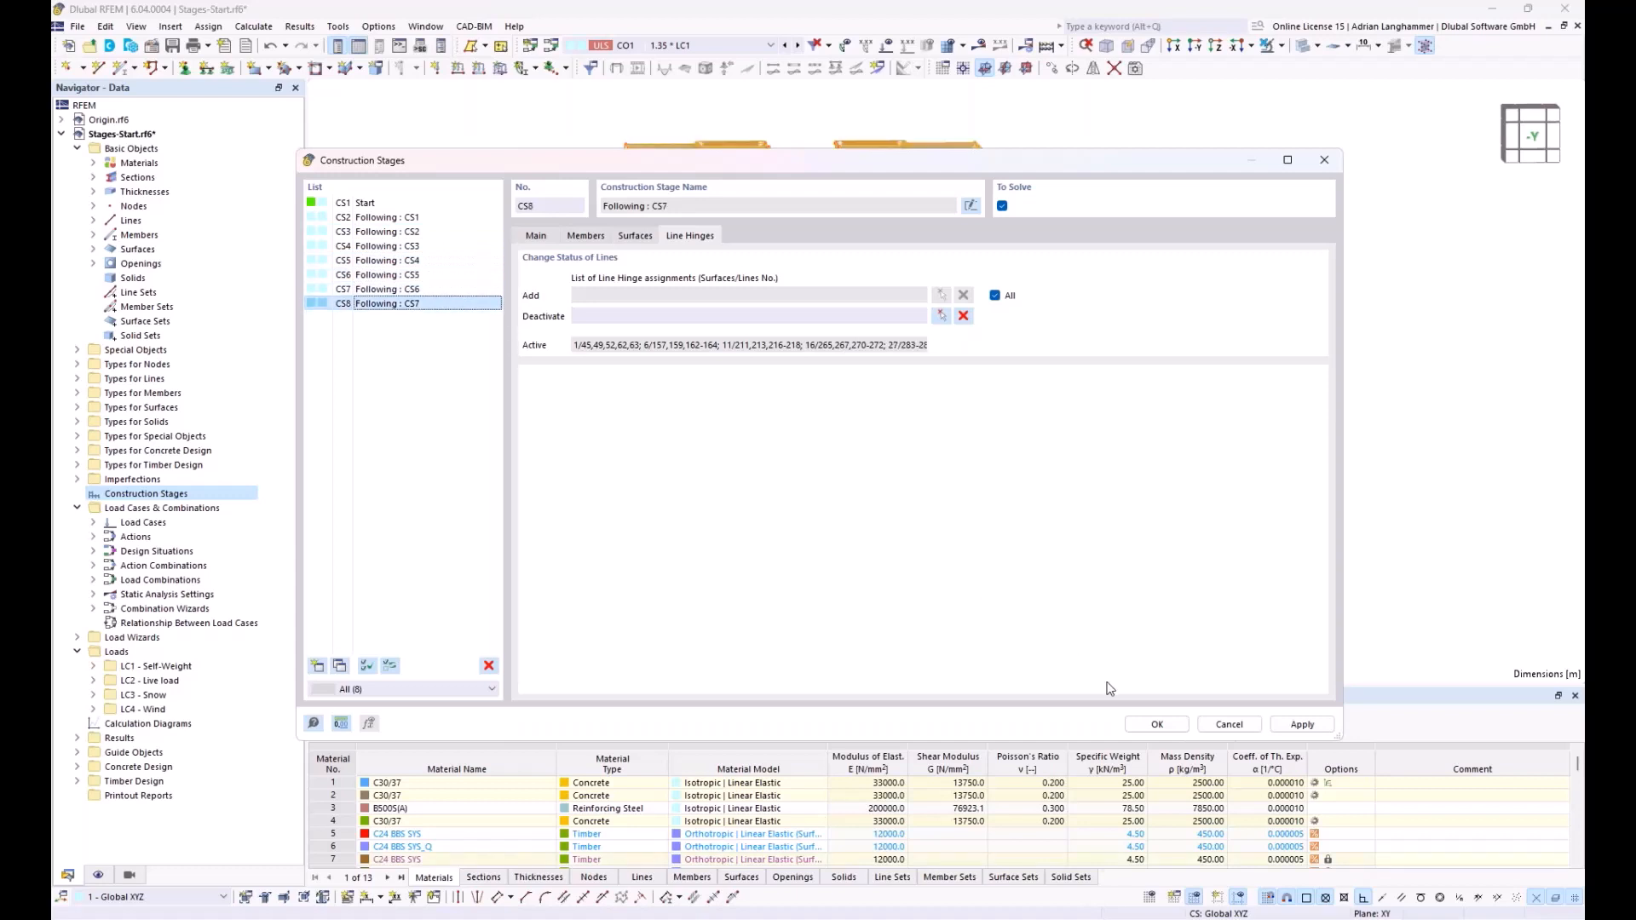
left_click(1171, 726)
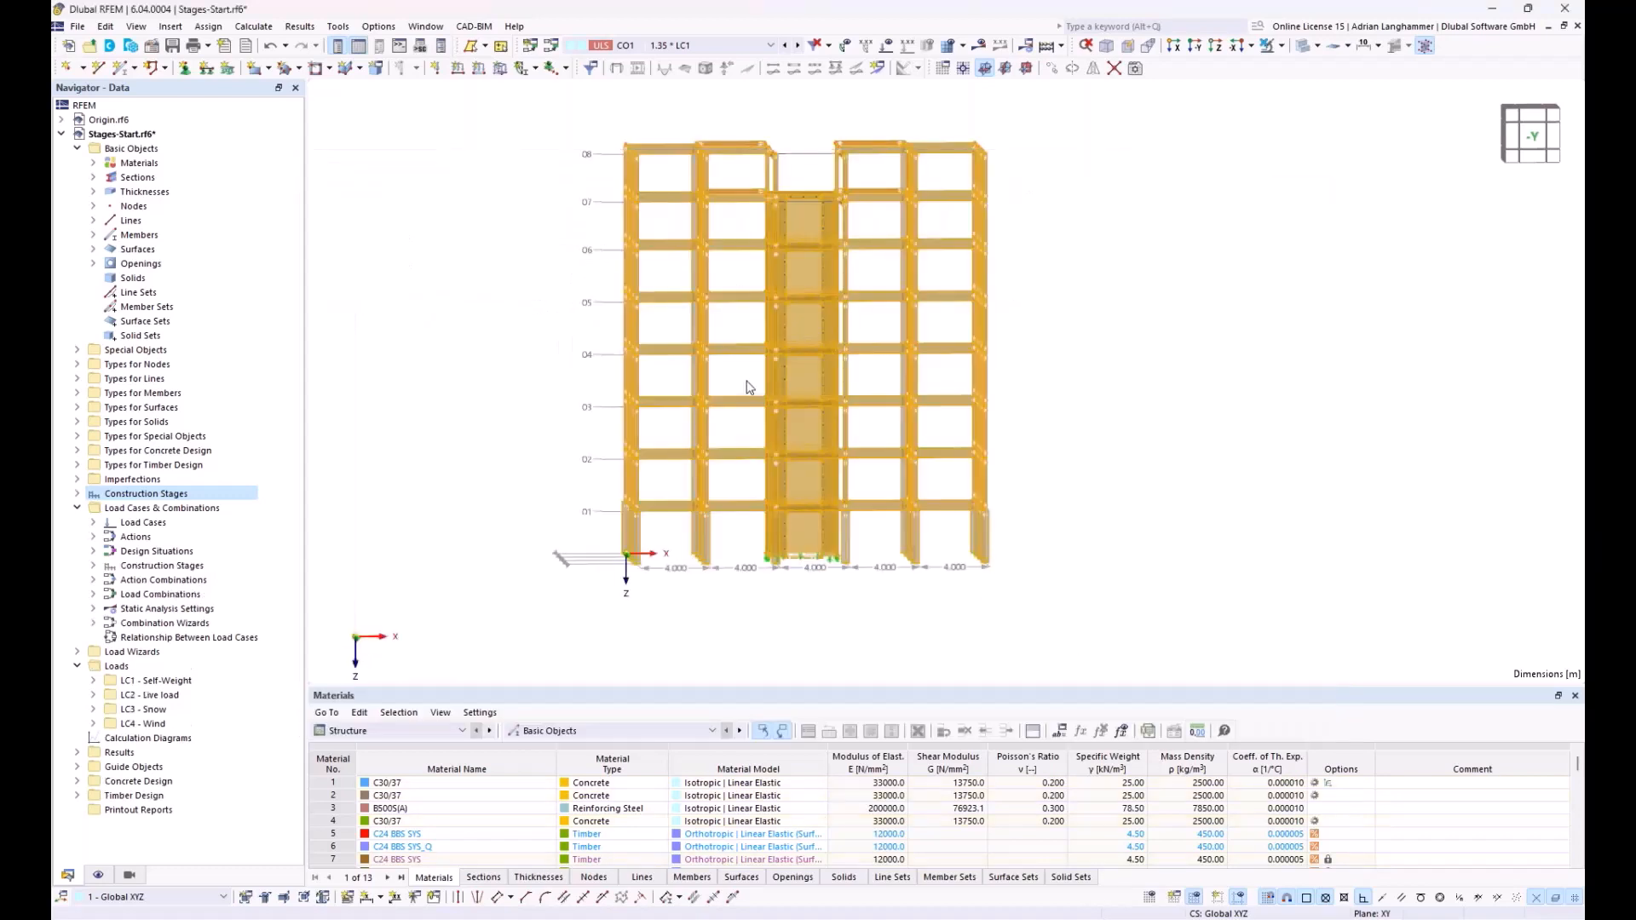
Display construction stages CS1 to CS8 one after another in the model to examine the building's growth
left_click(727, 46)
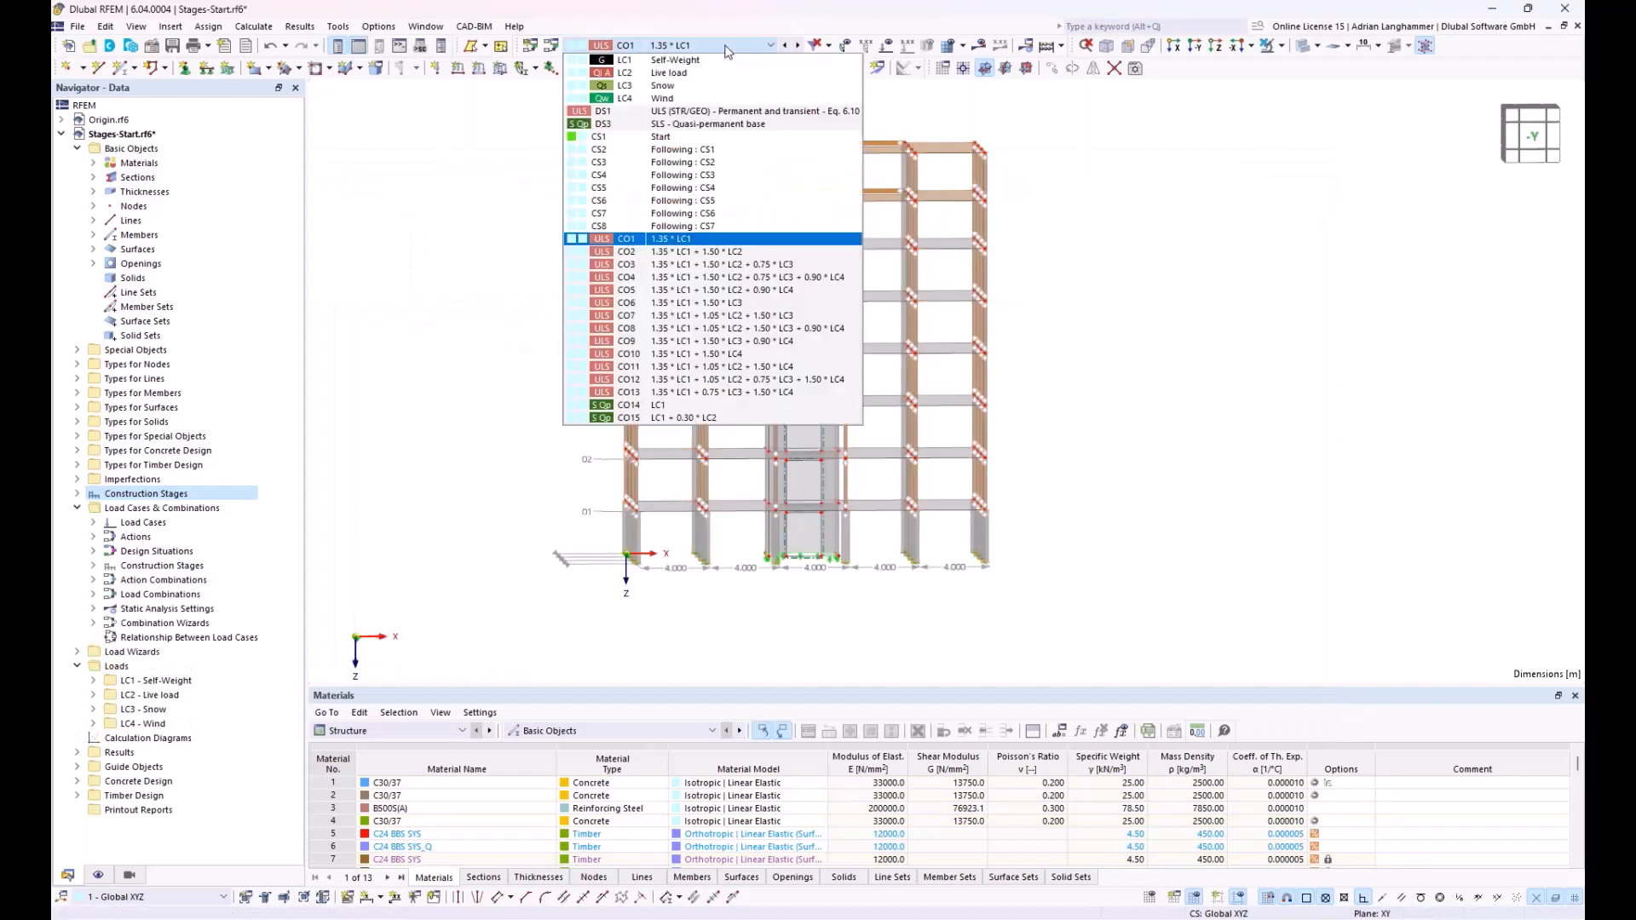
left_click(691, 138)
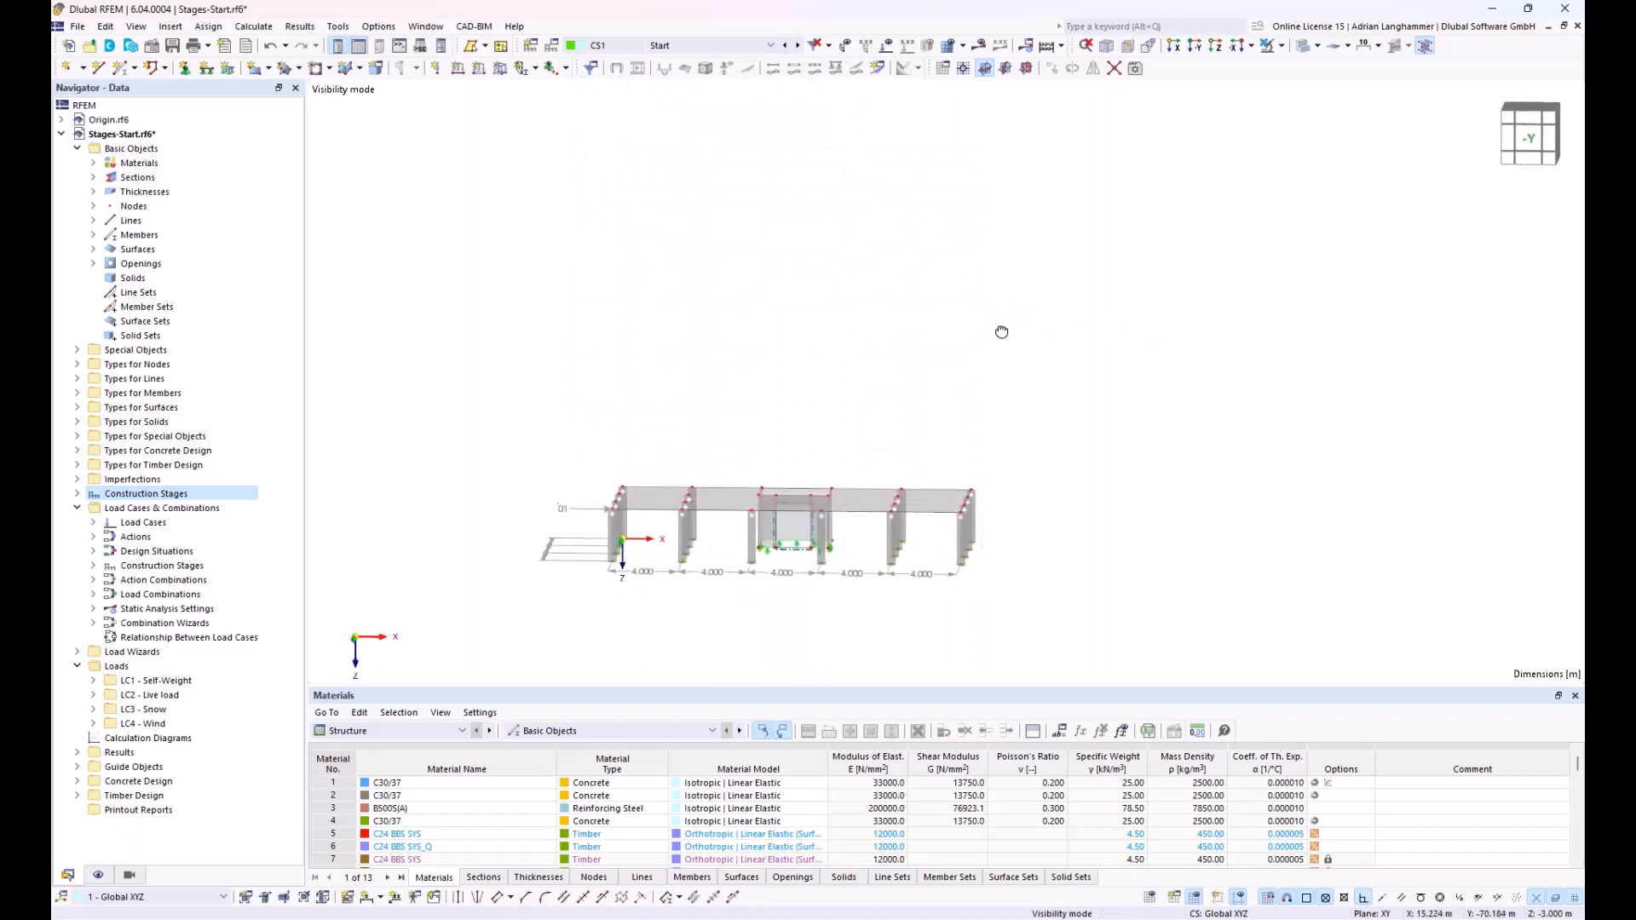
left_click(614, 45)
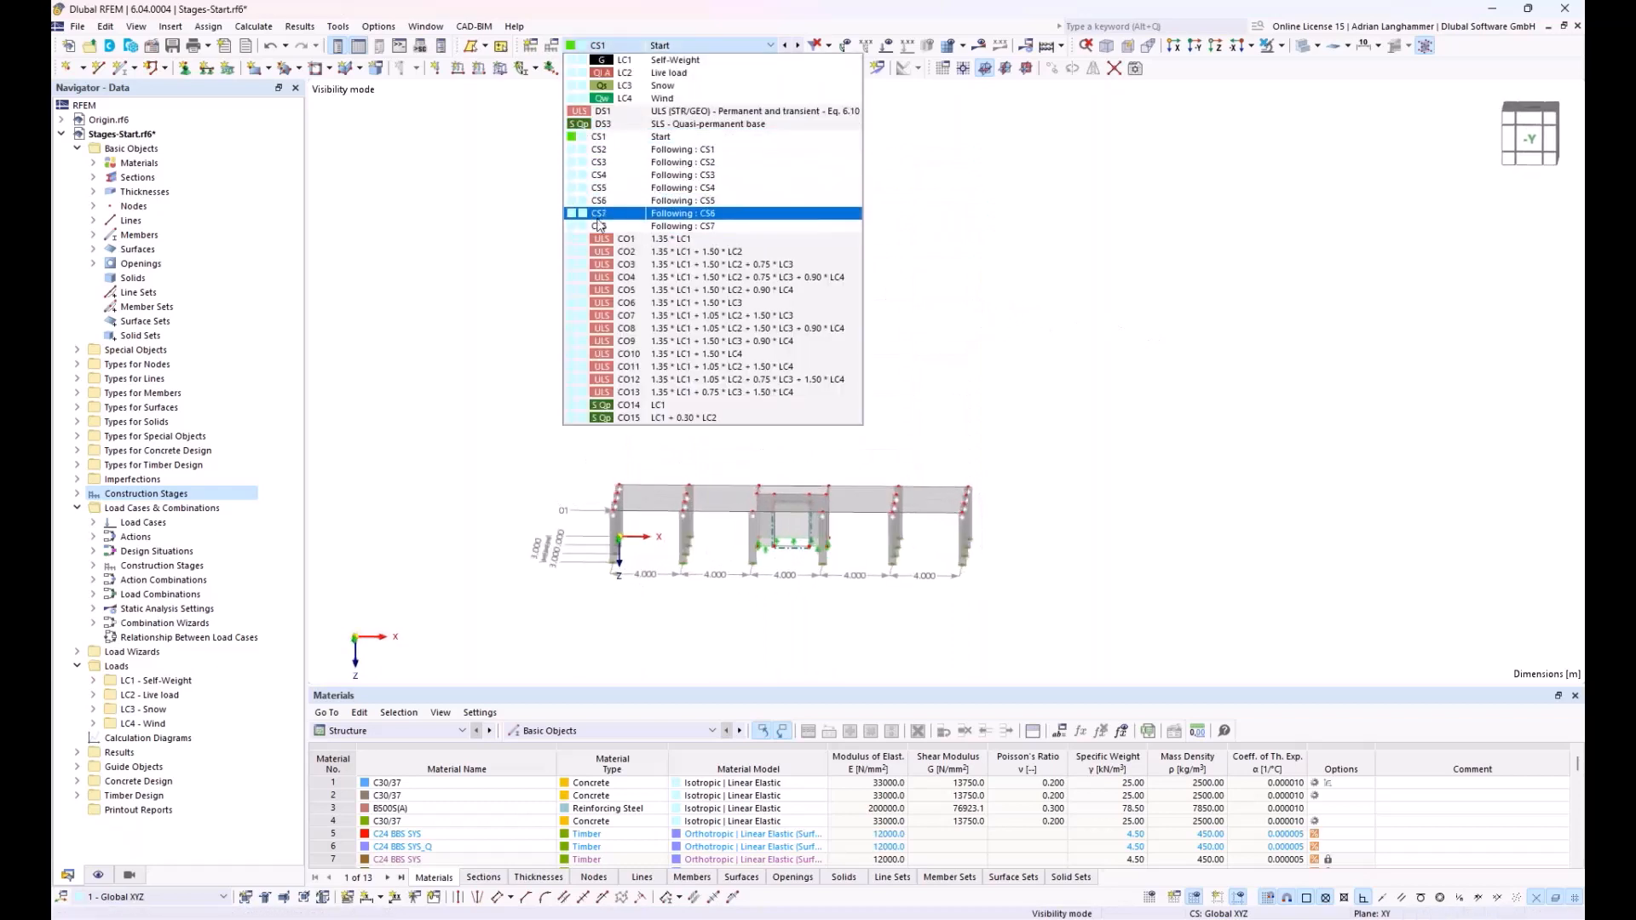
left_click(633, 139)
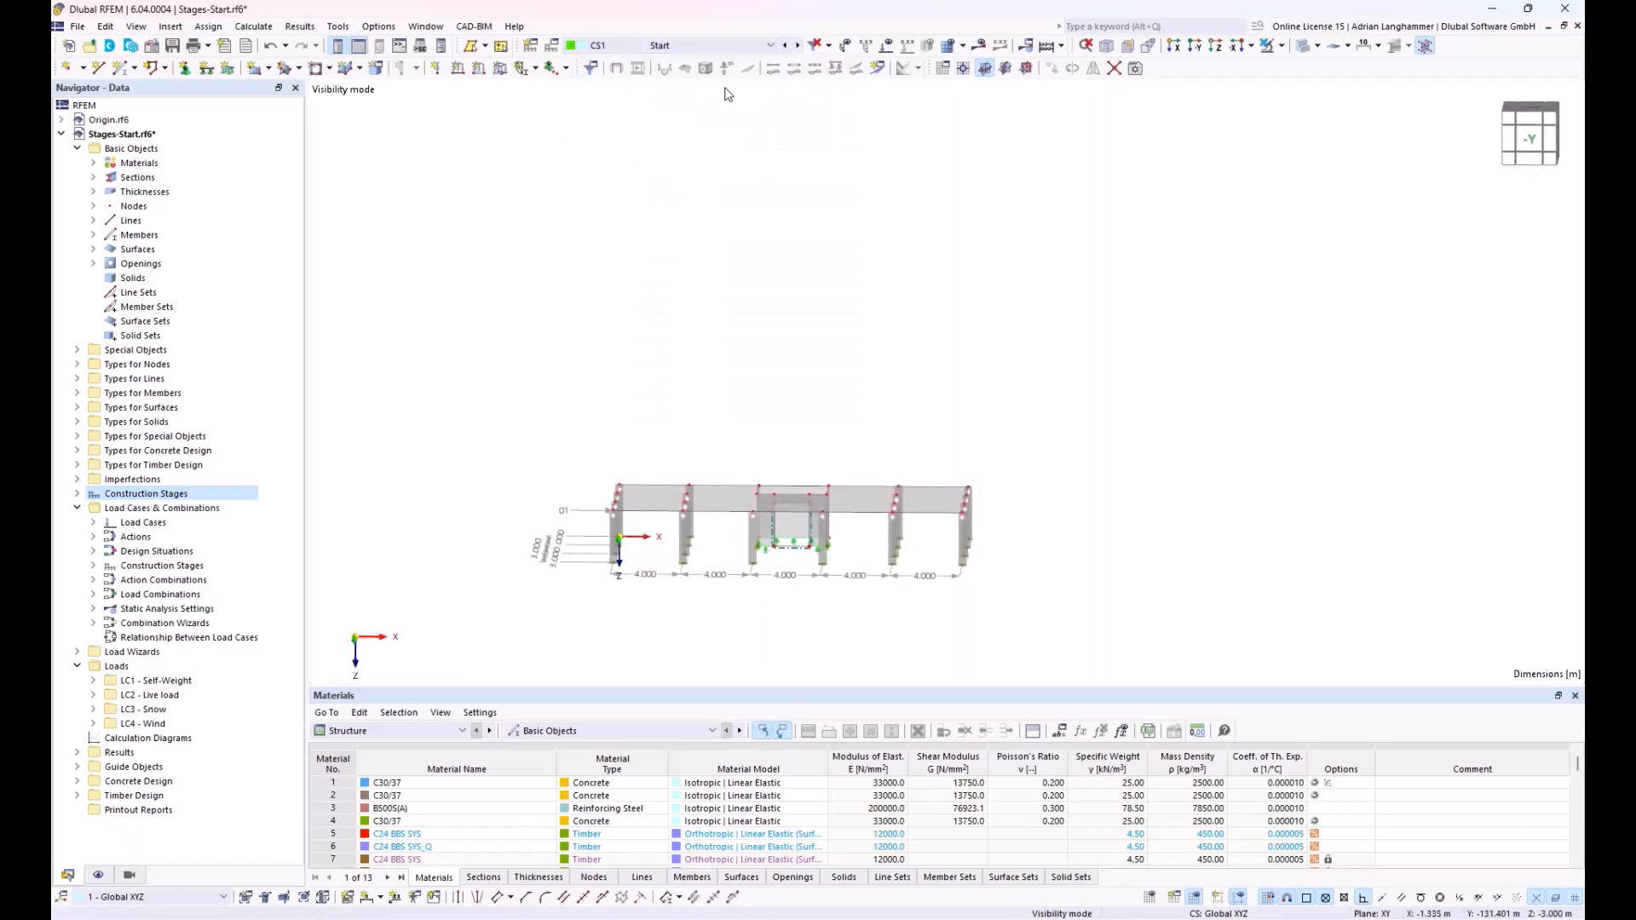
left_click(797, 45)
left_click(798, 47)
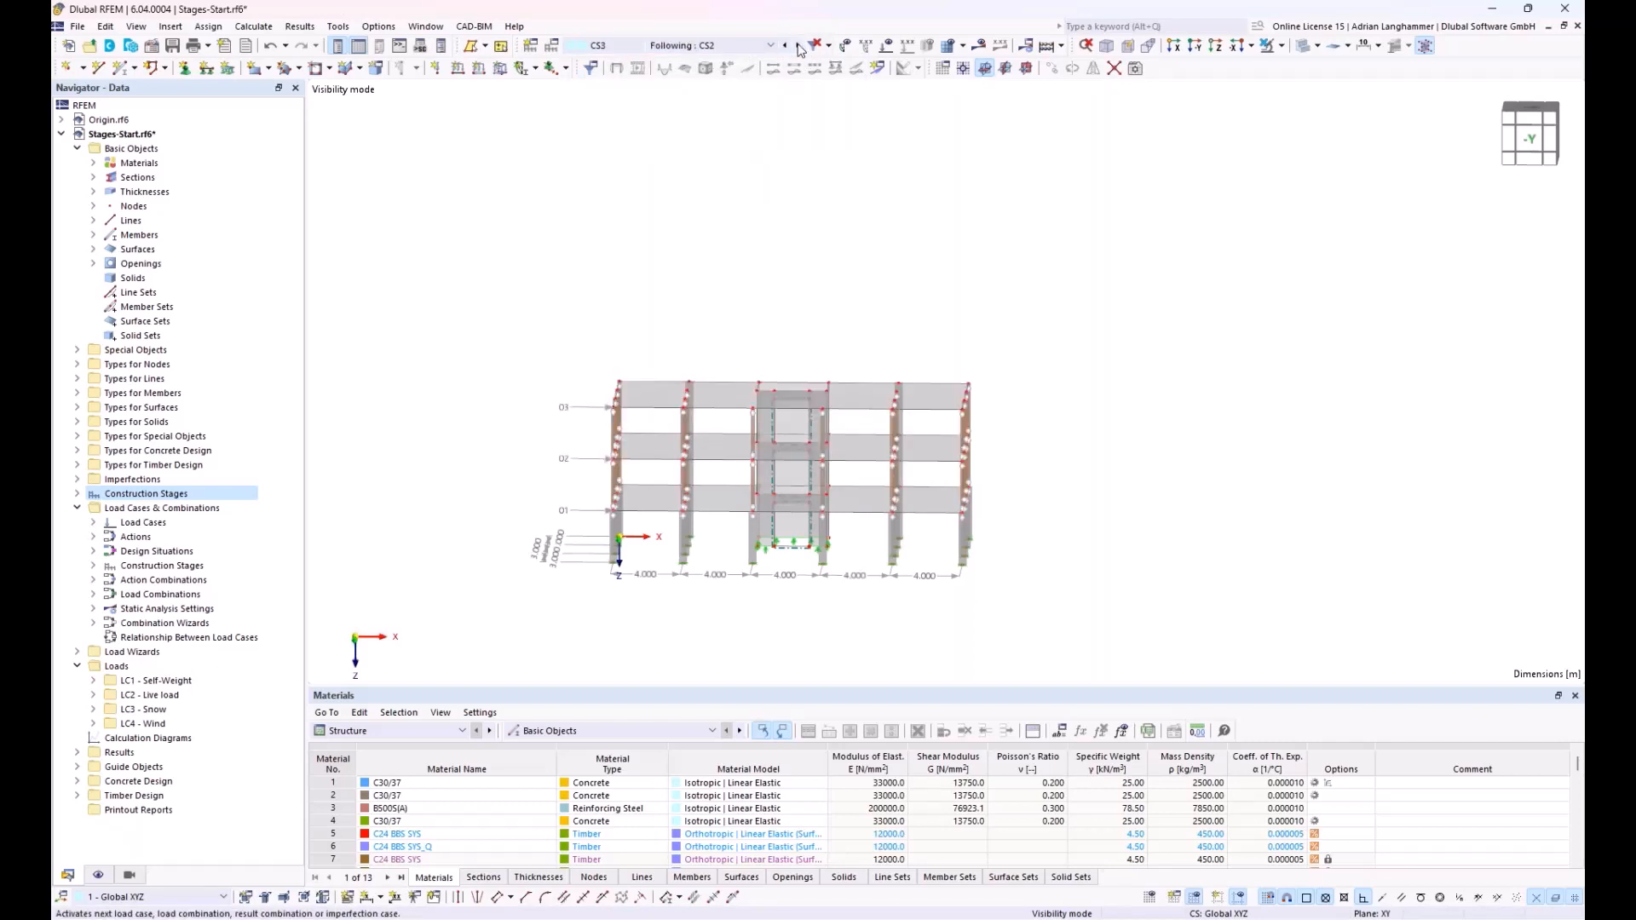
left_click(798, 46)
left_click(798, 46)
left_click(798, 46)
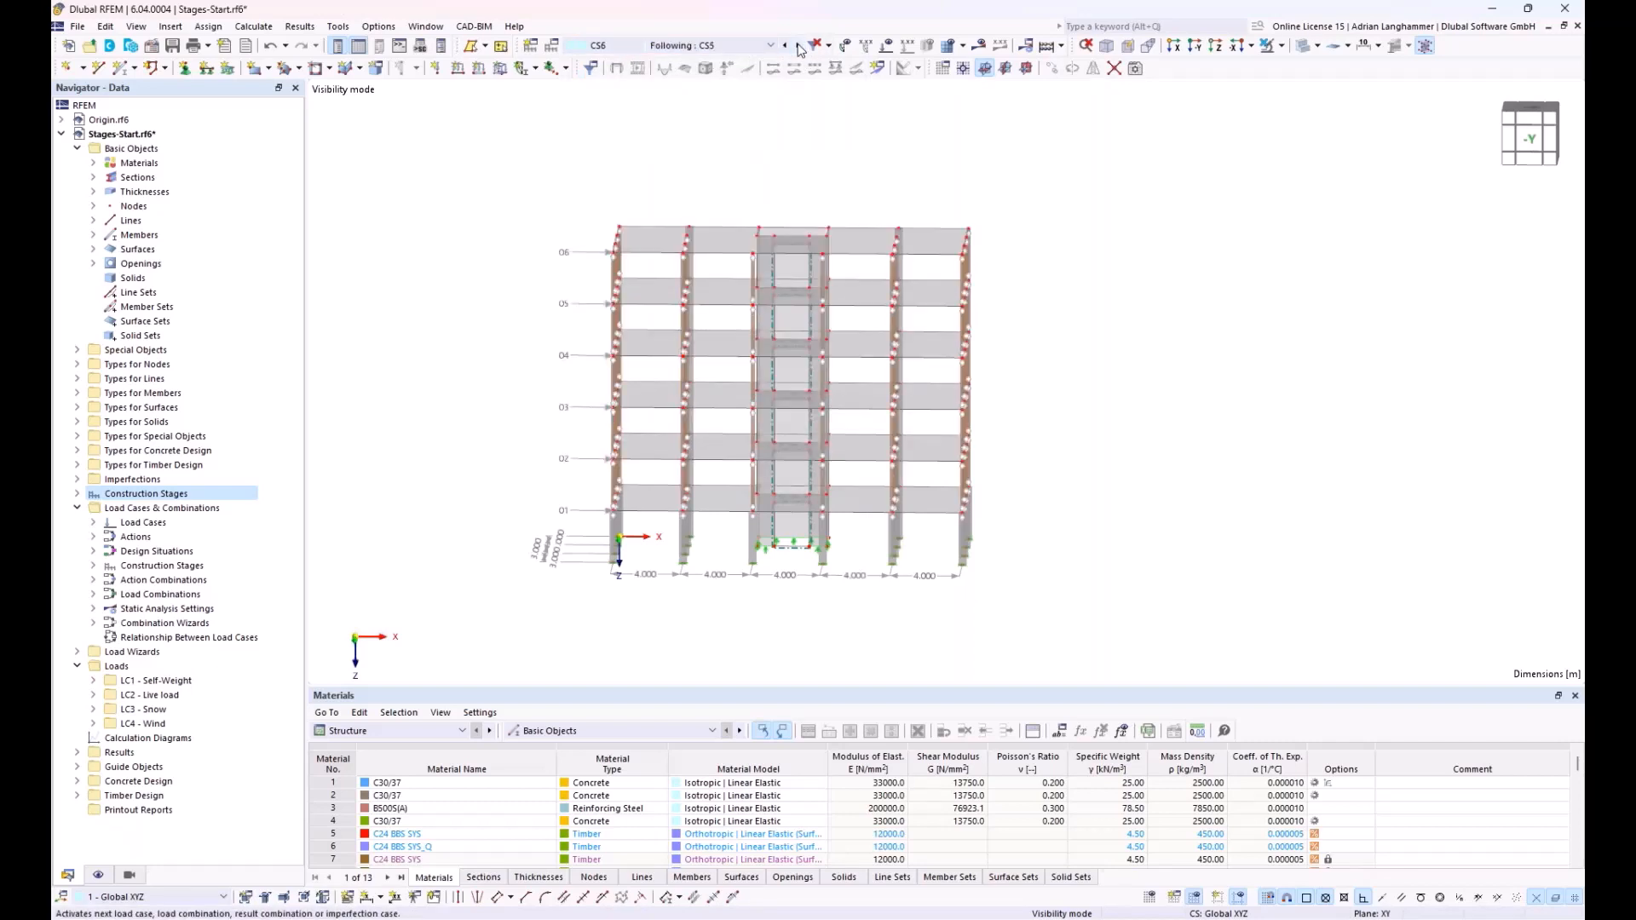
left_click(798, 46)
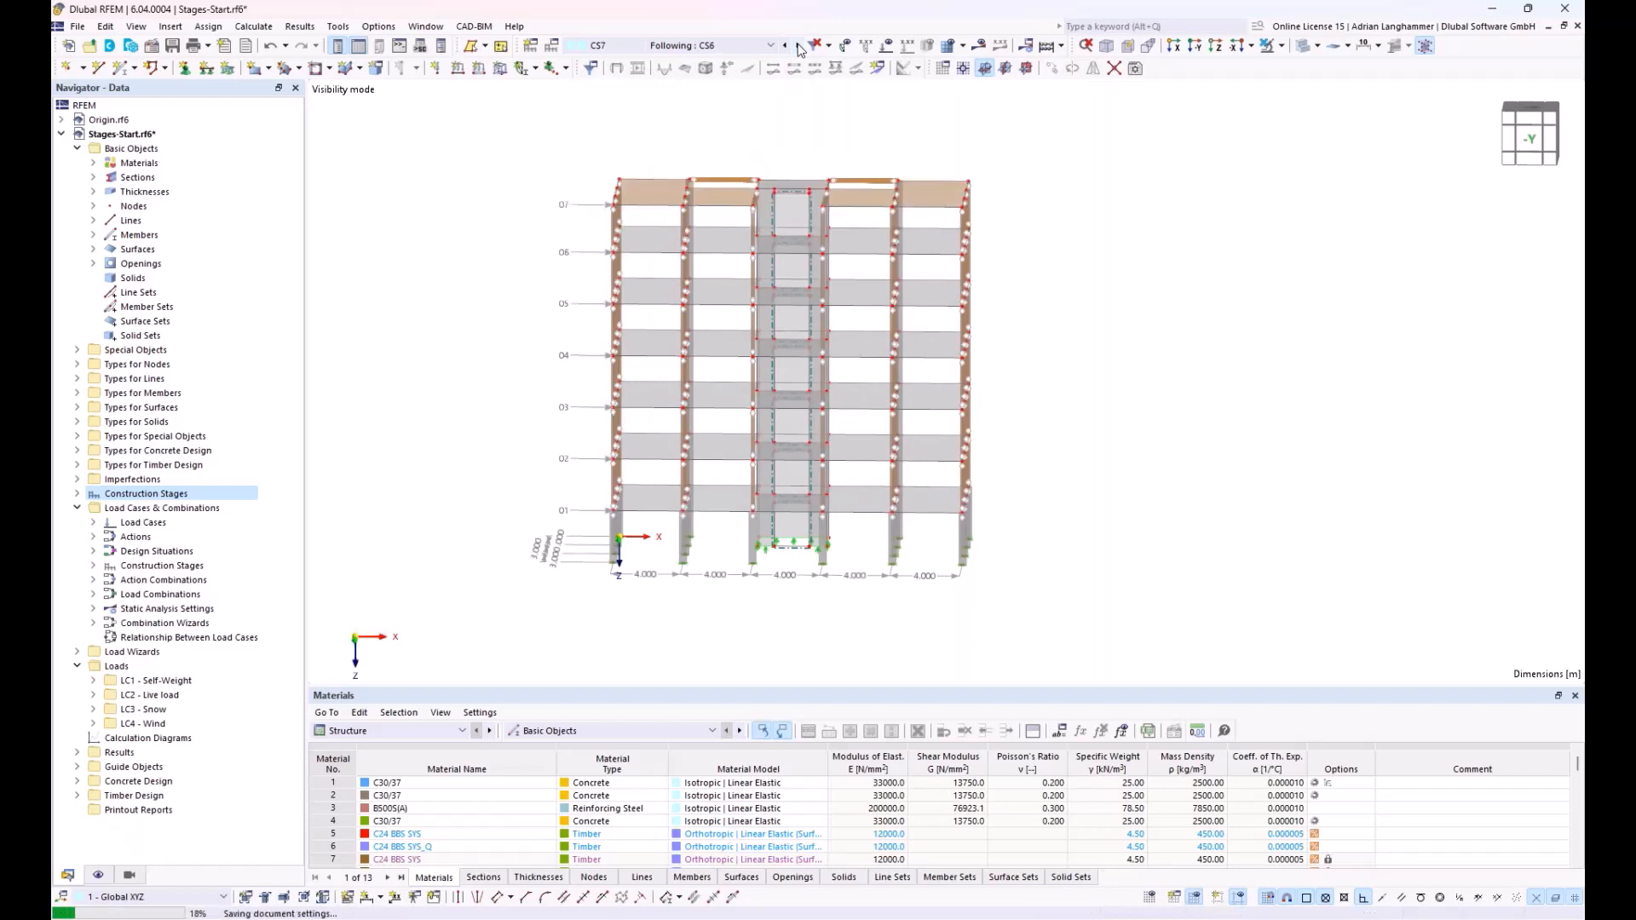
left_click(799, 46)
middle_click_drag(1150, 292, 1142, 310)
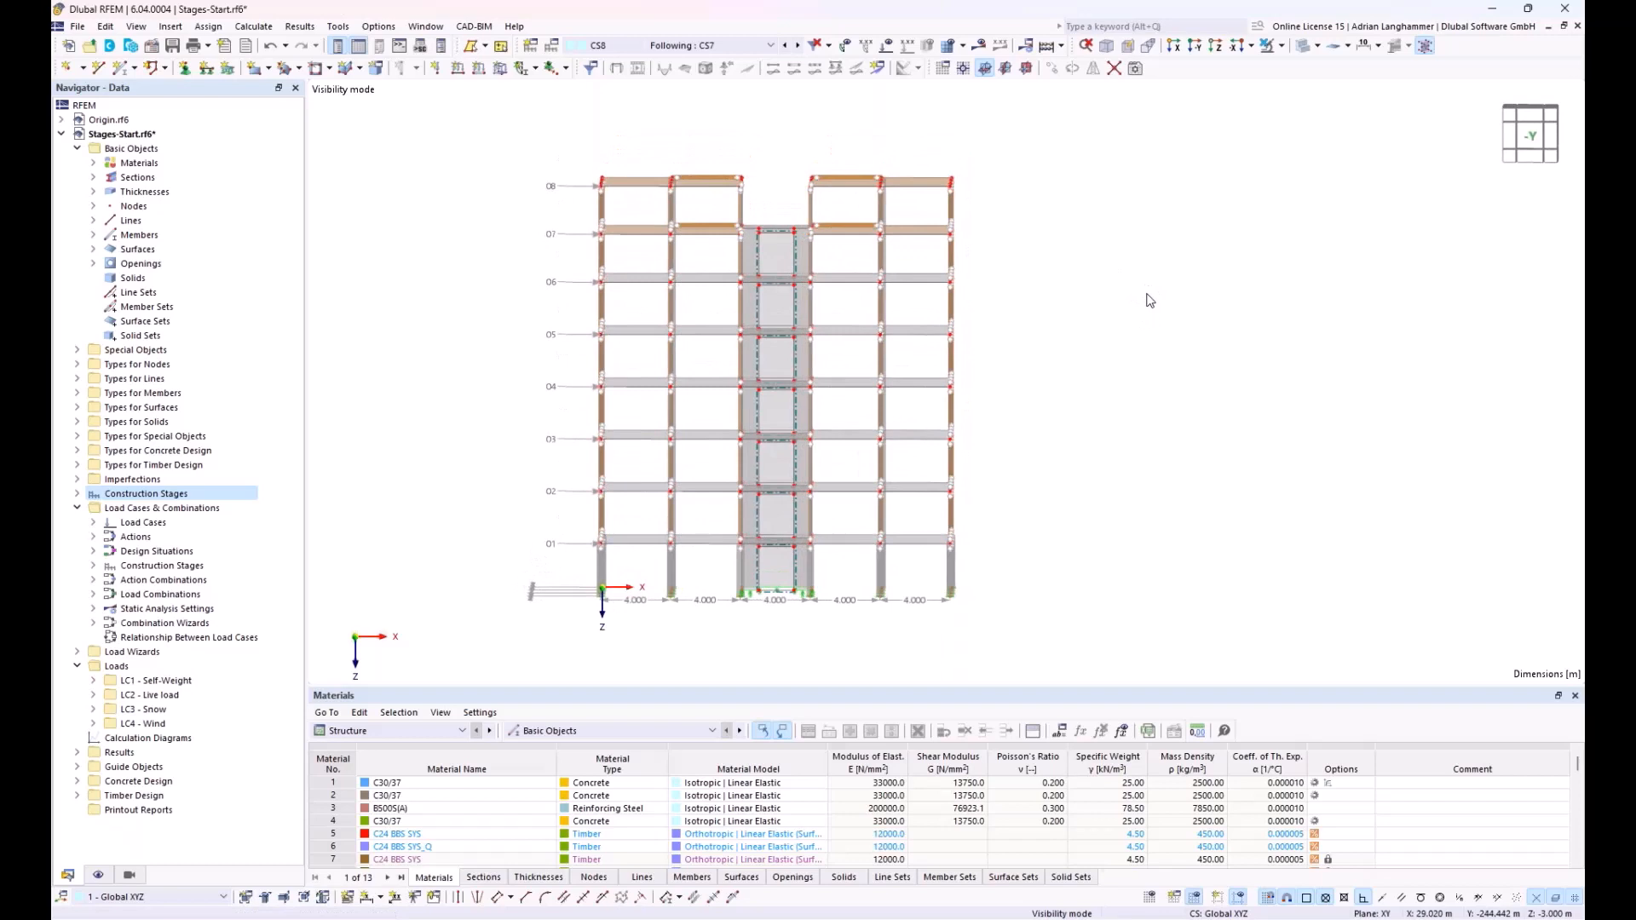
middle_click_drag(468, 308, 461, 280)
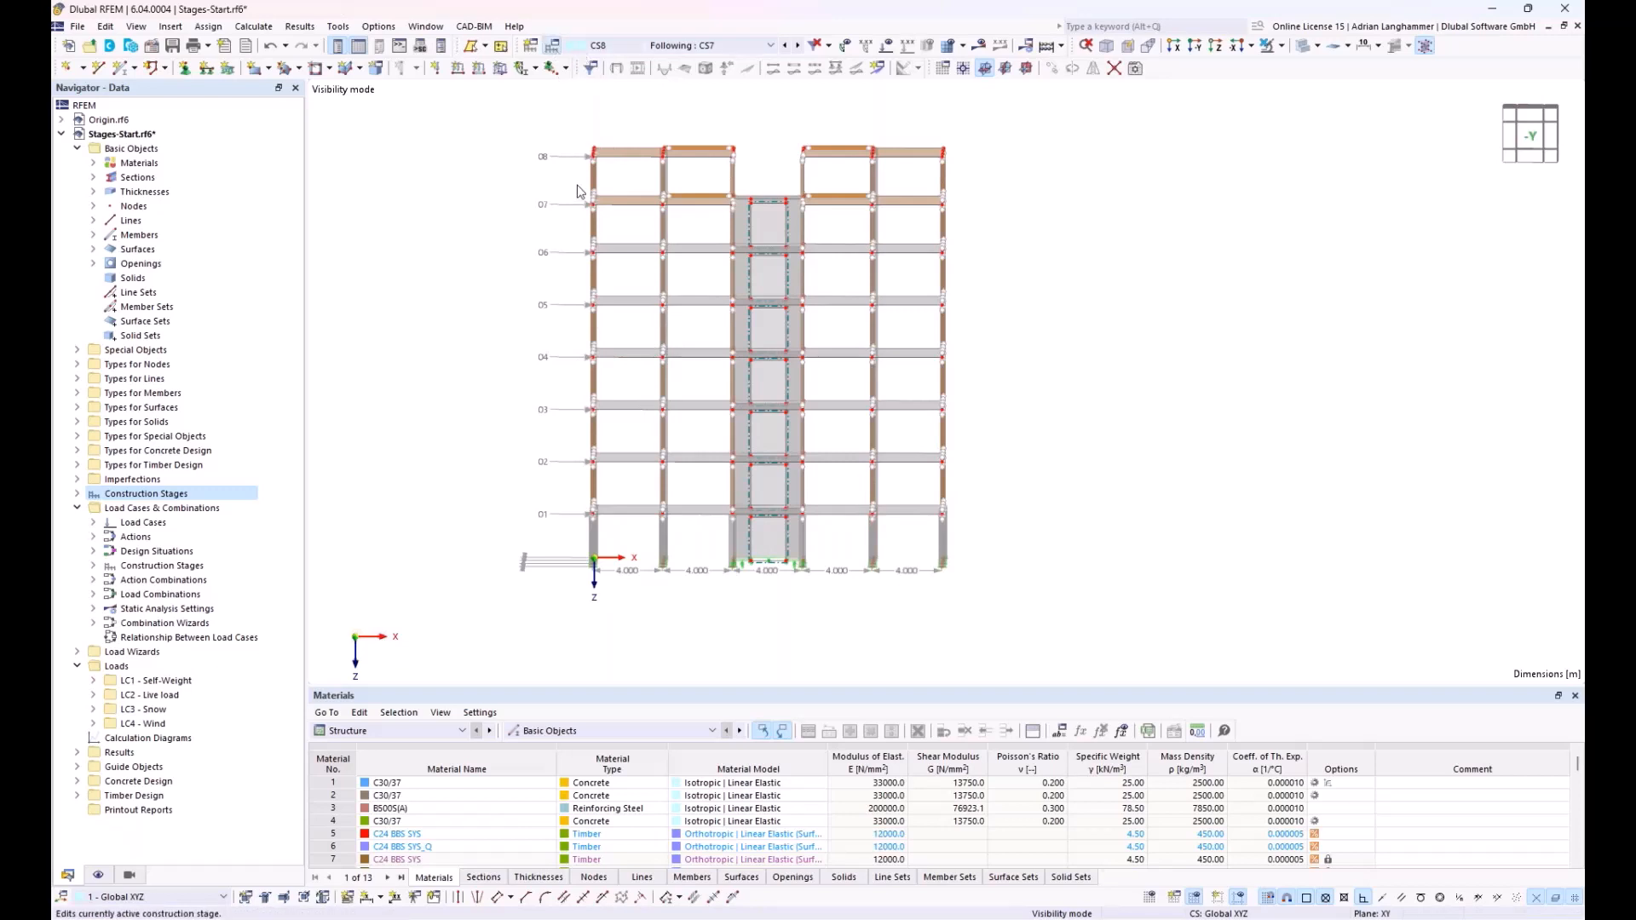
Assign load case LC1 Self-Weight to construction stage CS1 in the load cases and combinations settings
key("Home")
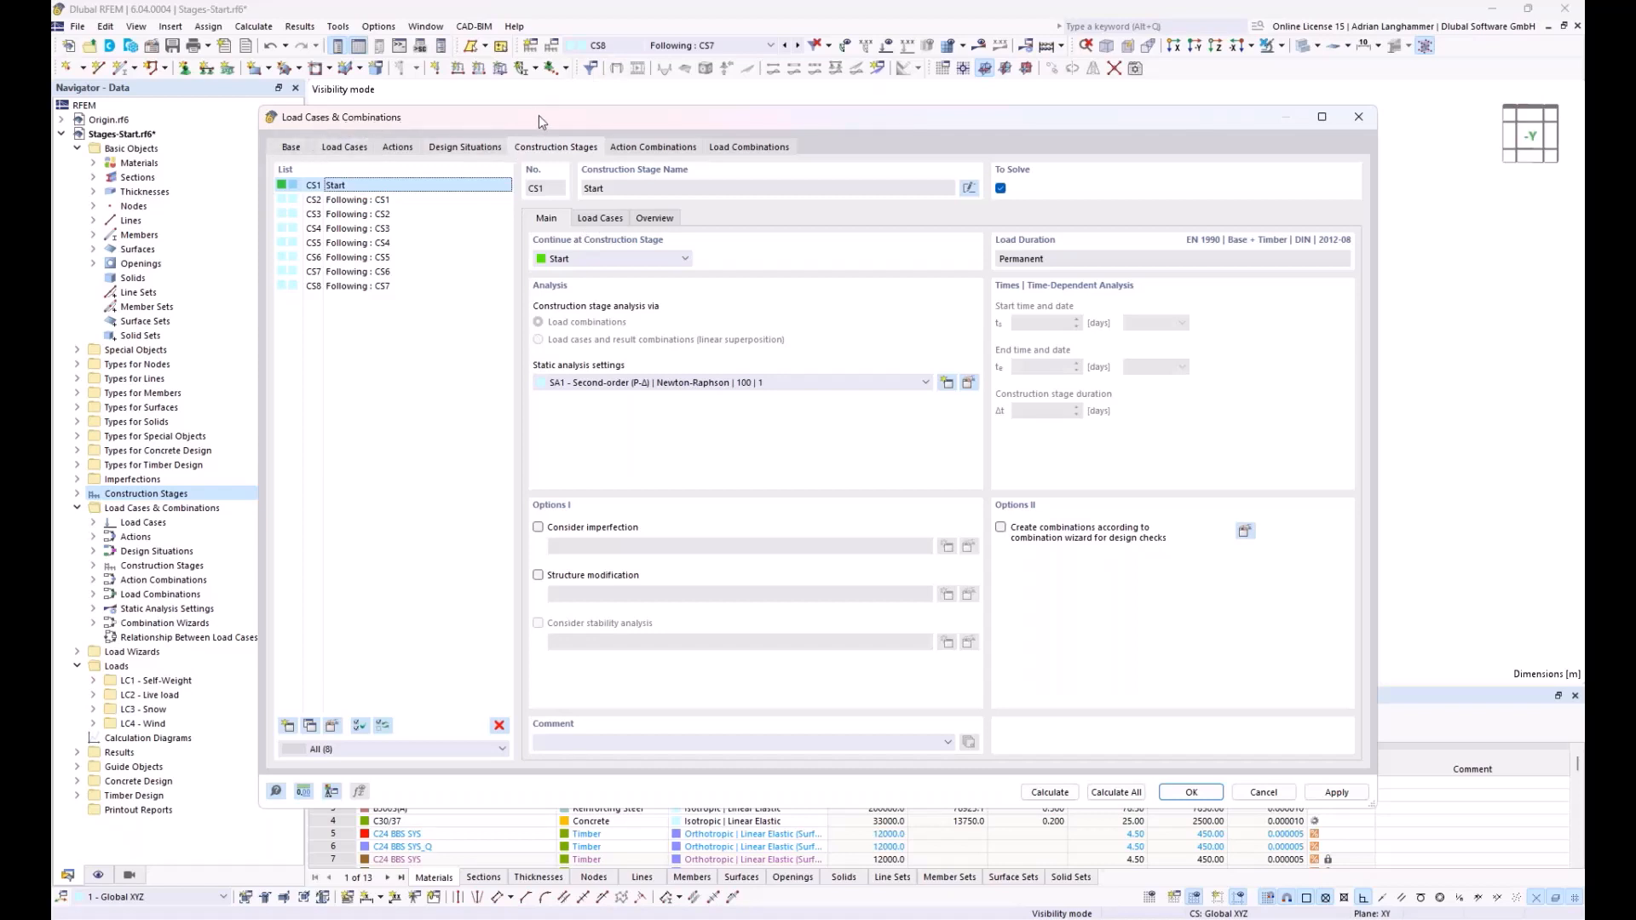
left_click_drag(539, 115, 553, 122)
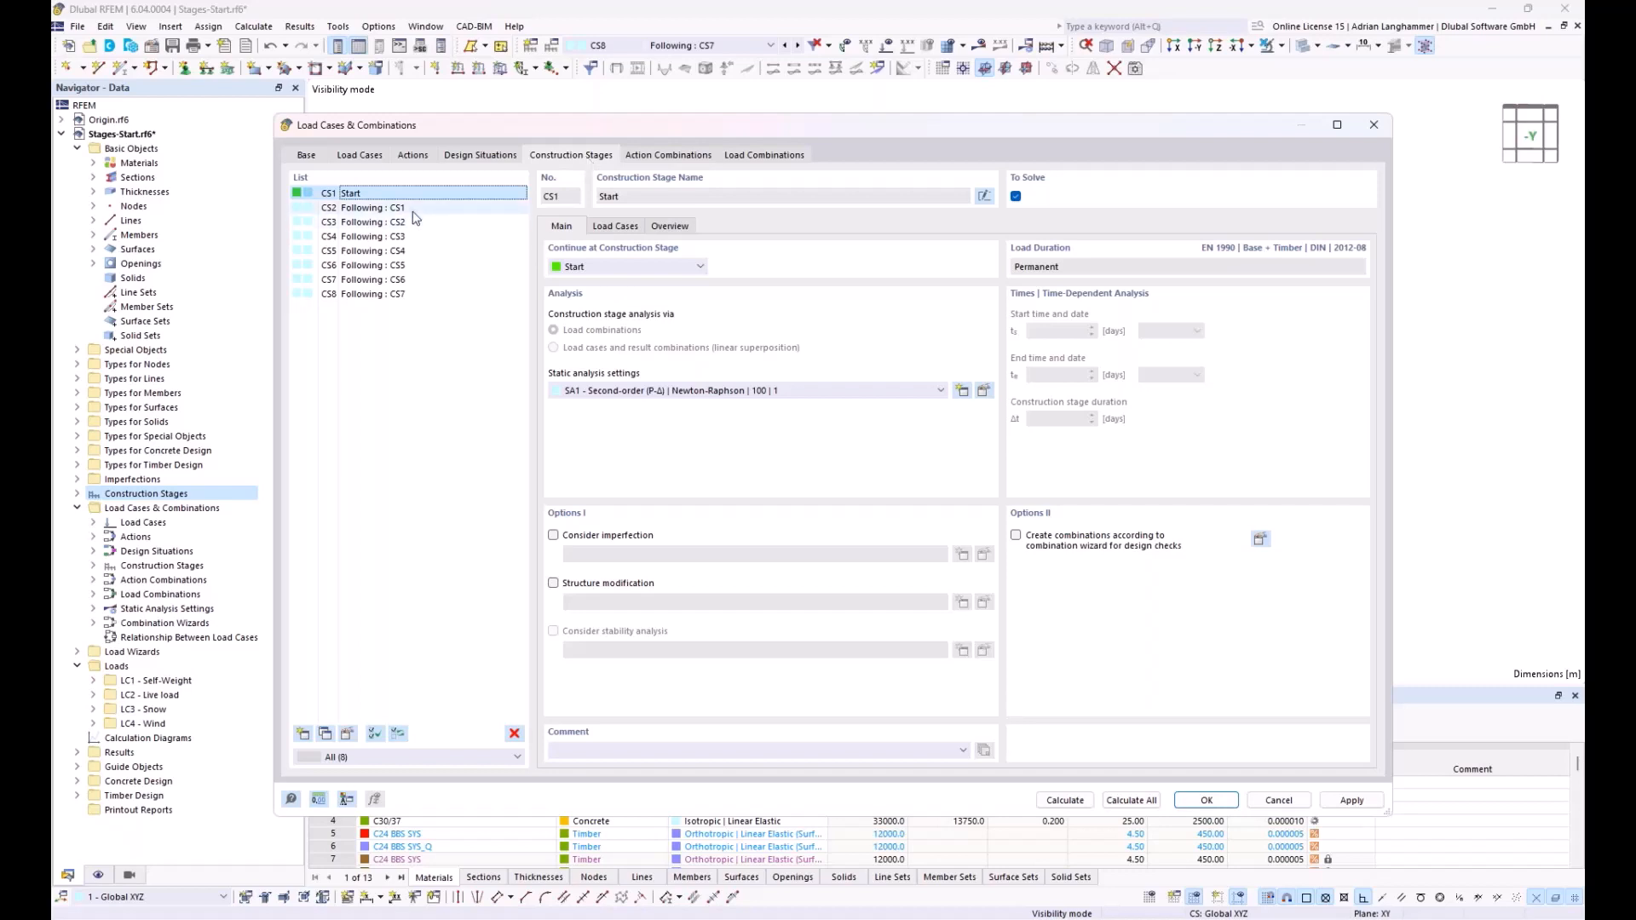
left_click(601, 228)
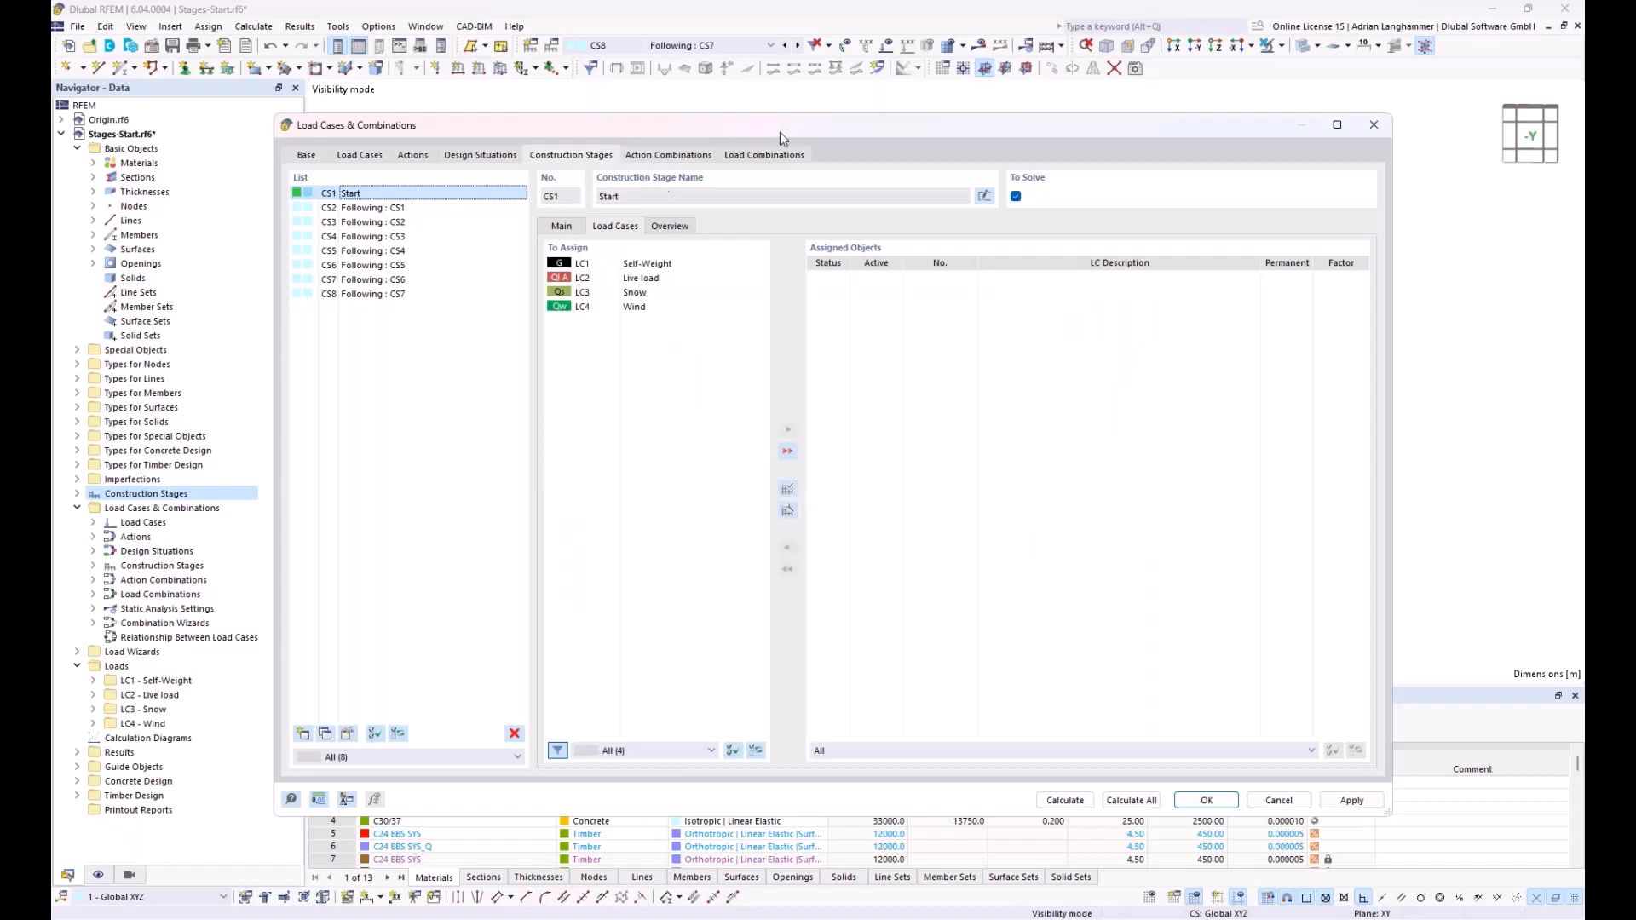
left_click(1344, 62)
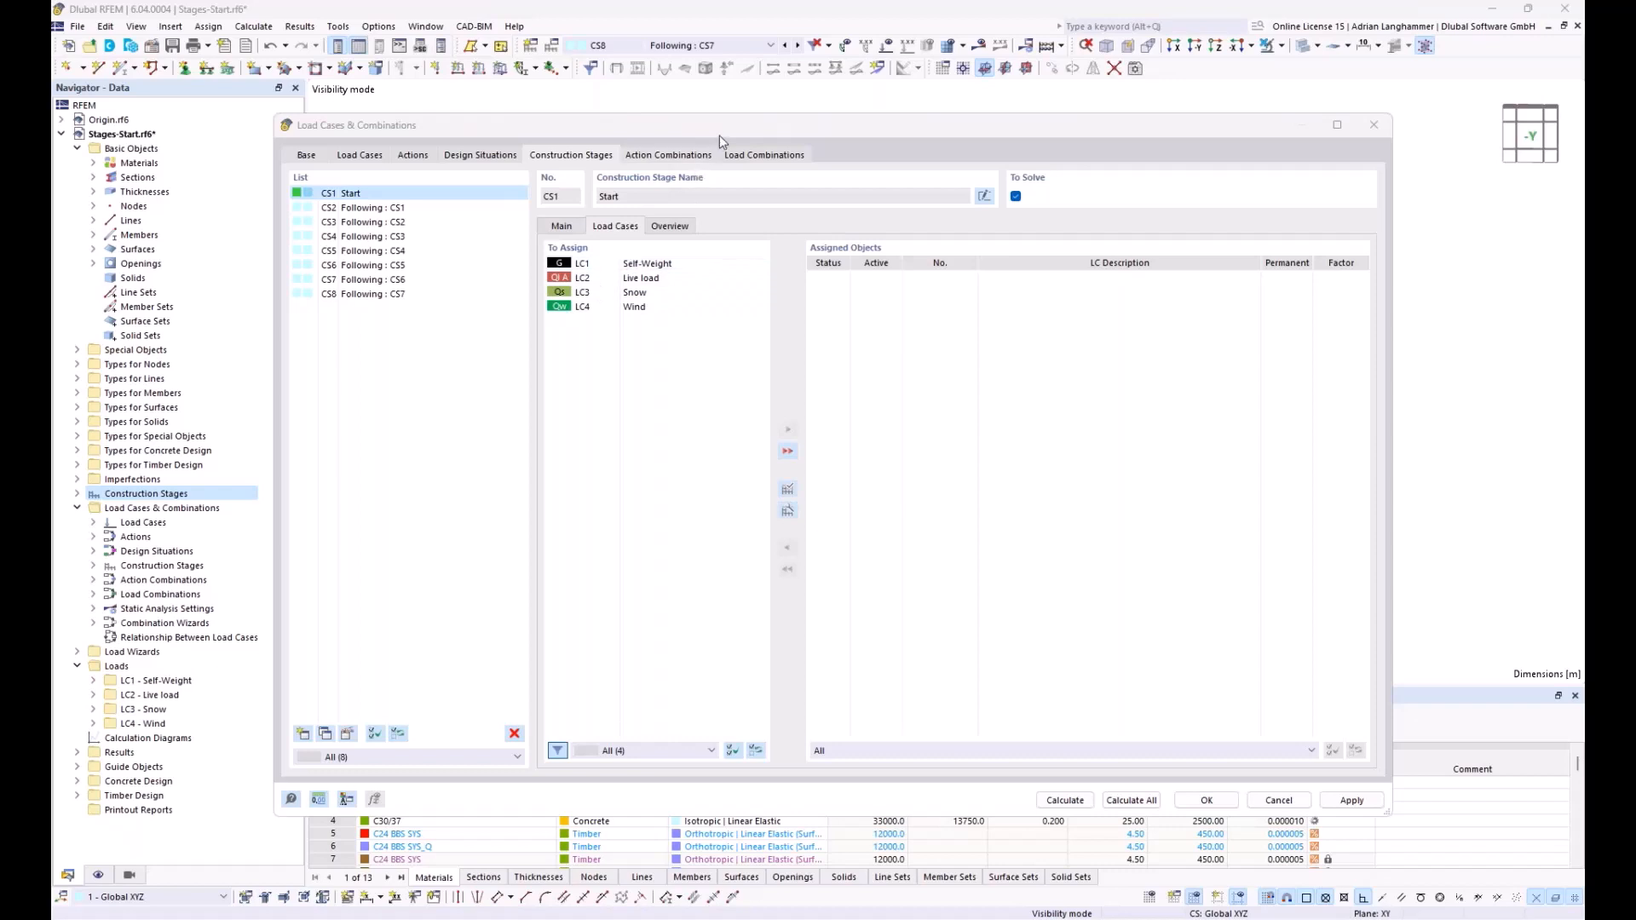
left_click_drag(719, 135, 661, 116)
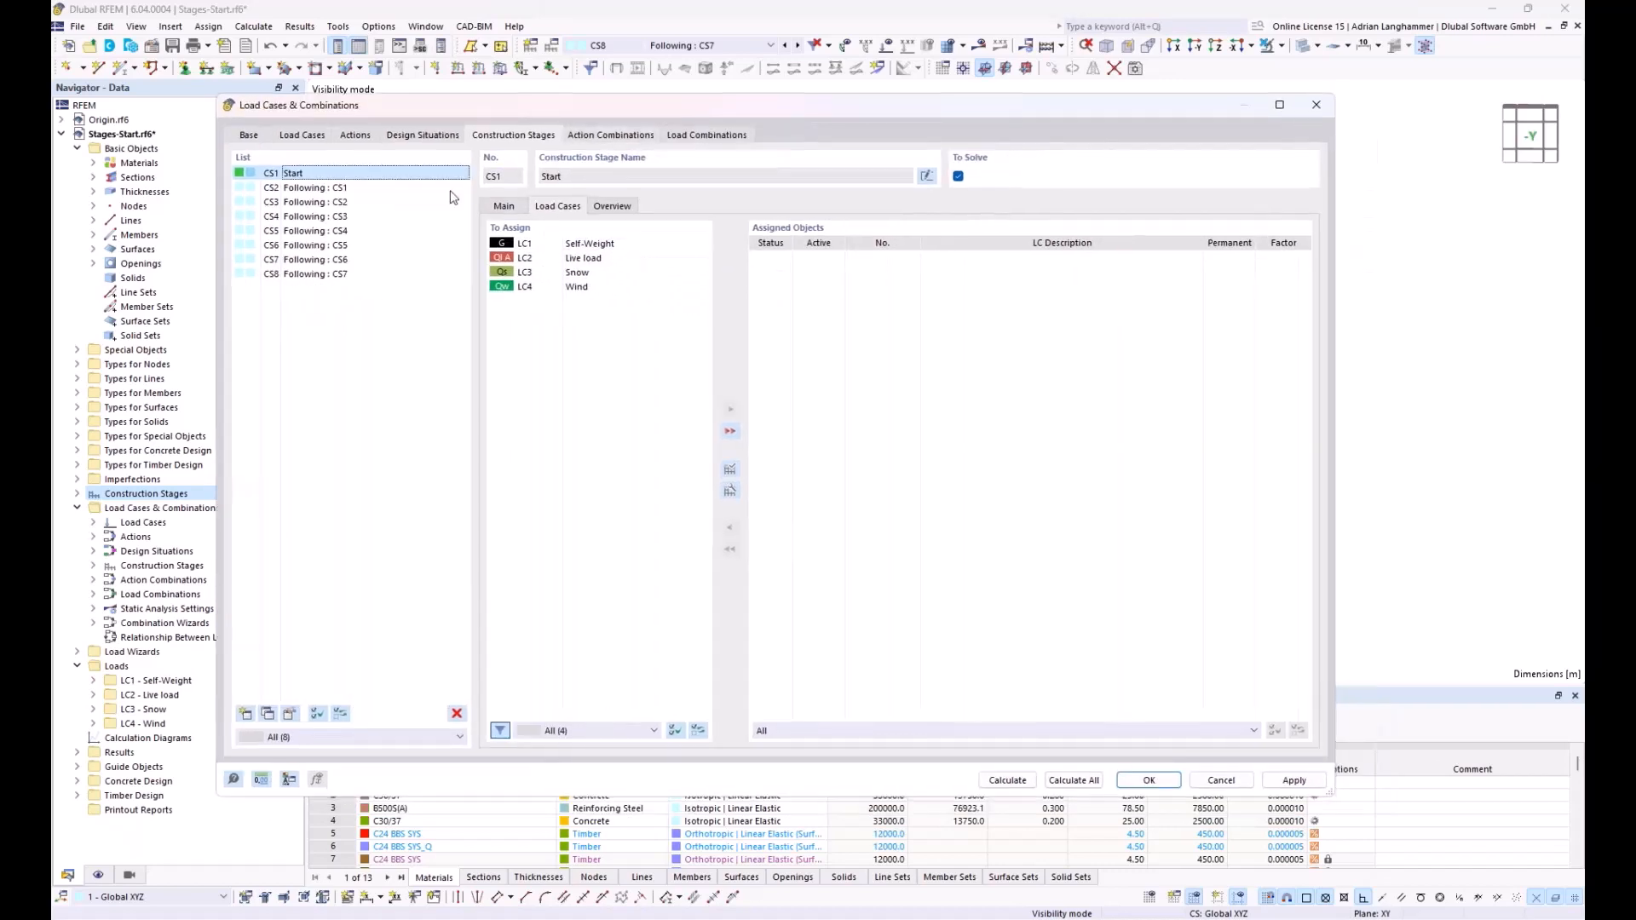
double_click(596, 245)
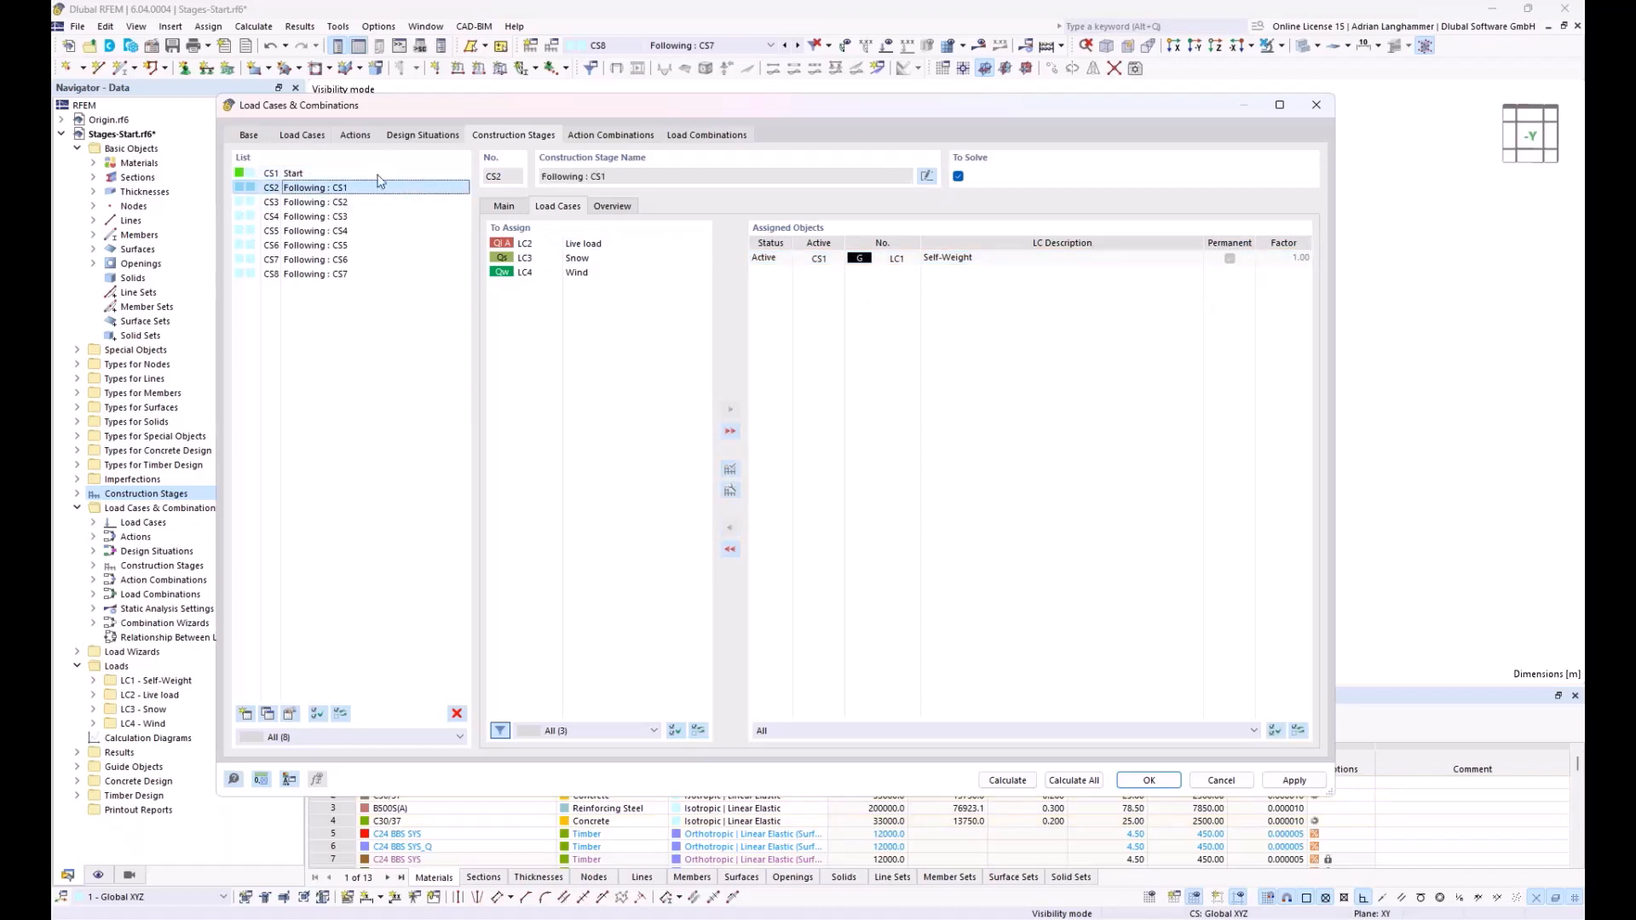
Check the load cases assigned to construction stages CS2 to CS8 one after another
left_click(339, 184)
left_click(337, 174)
left_click(339, 188)
left_click(341, 202)
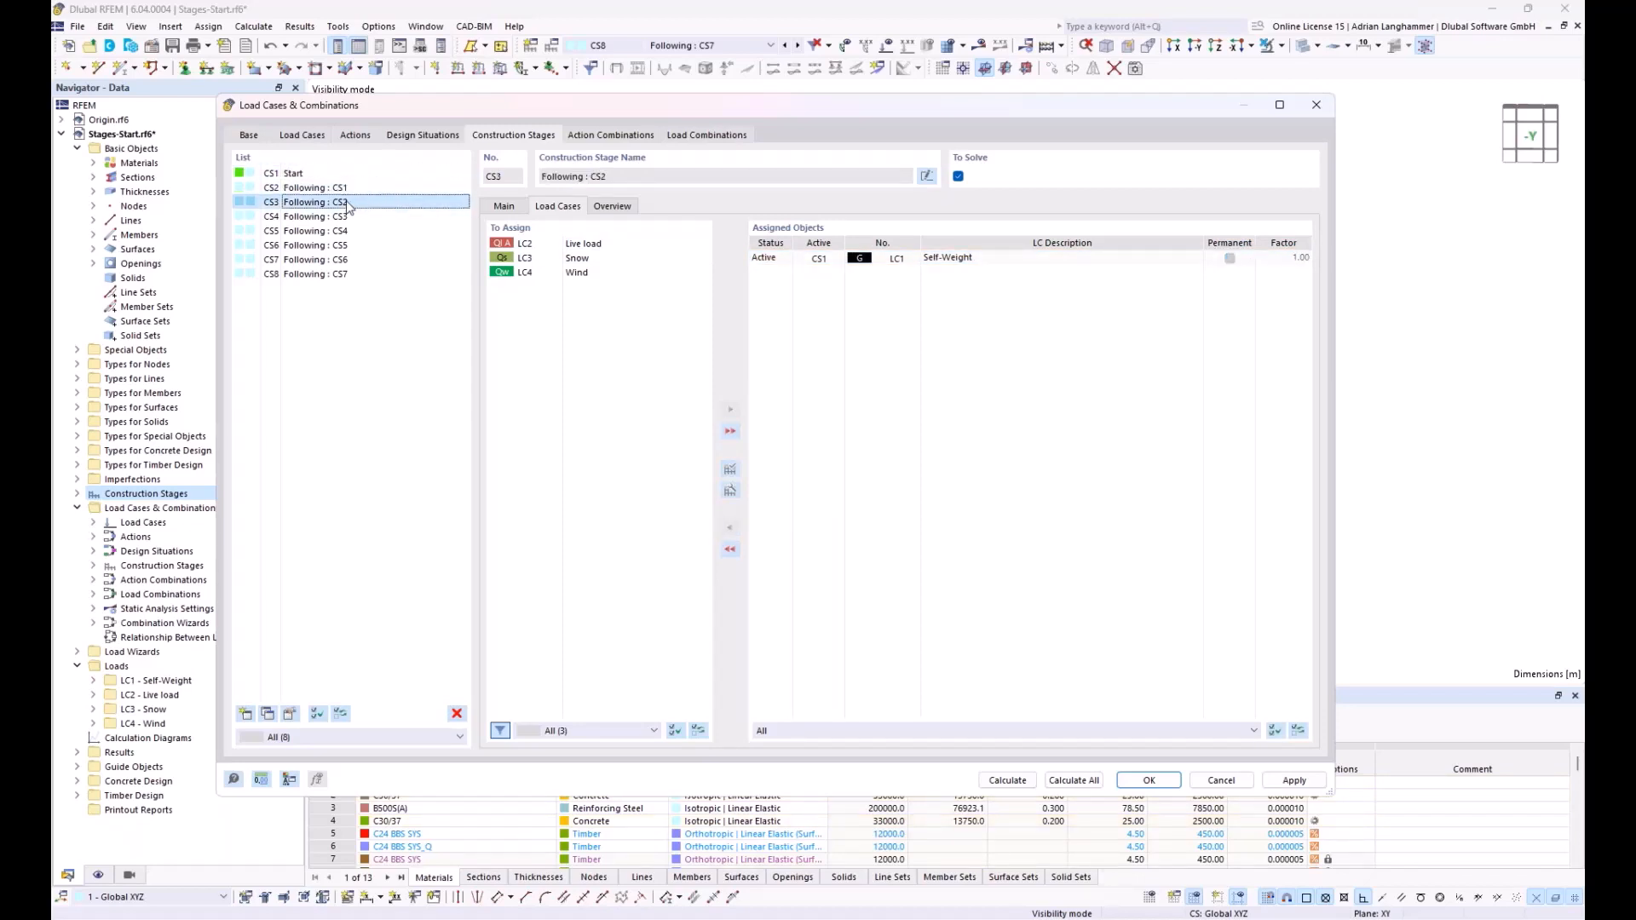
left_click(344, 217)
key("Down")
key("Down")
key("Down")
key("Down")
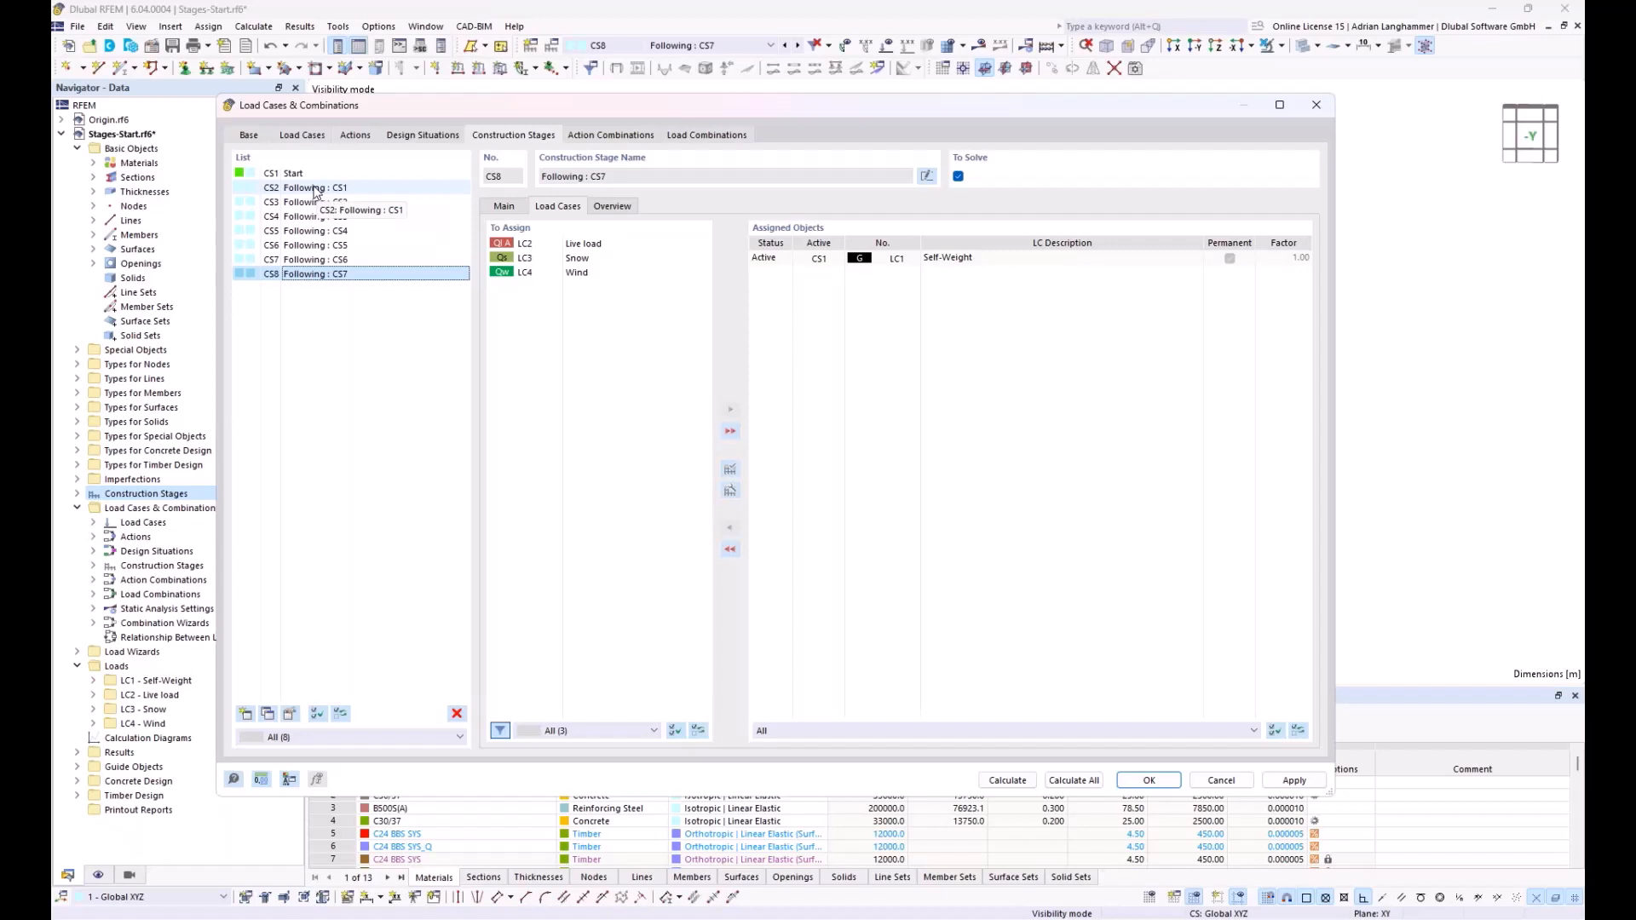
left_click(315, 189)
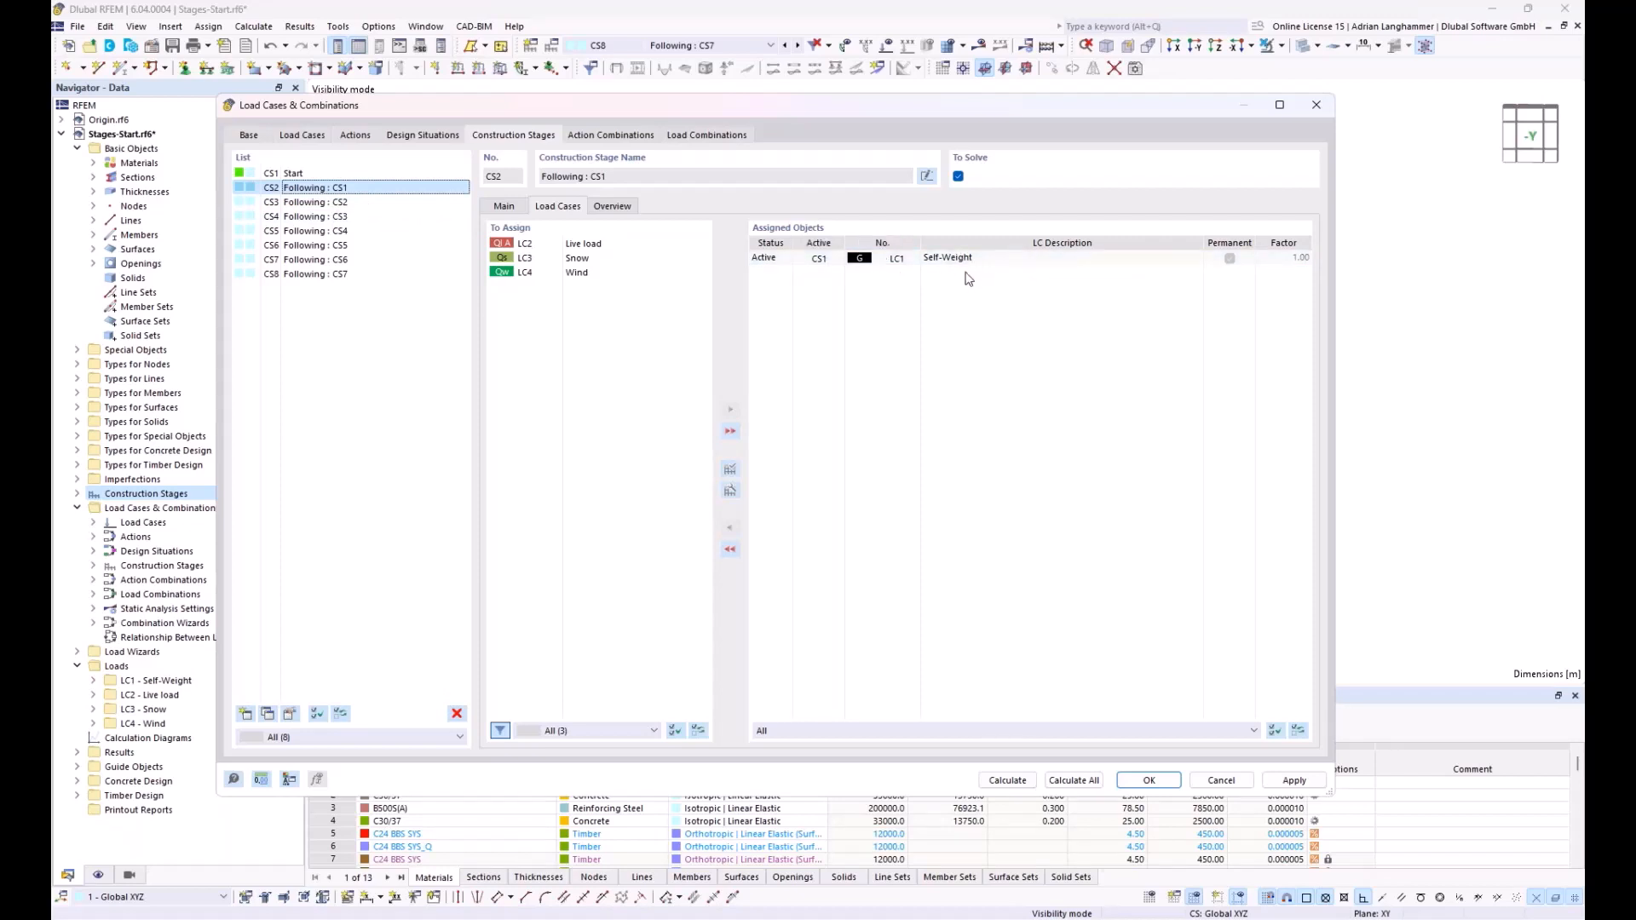
Assign load cases LC2 Live load, LC3 Snow and LC4 Wind to construction stage CS8
left_click(333, 277)
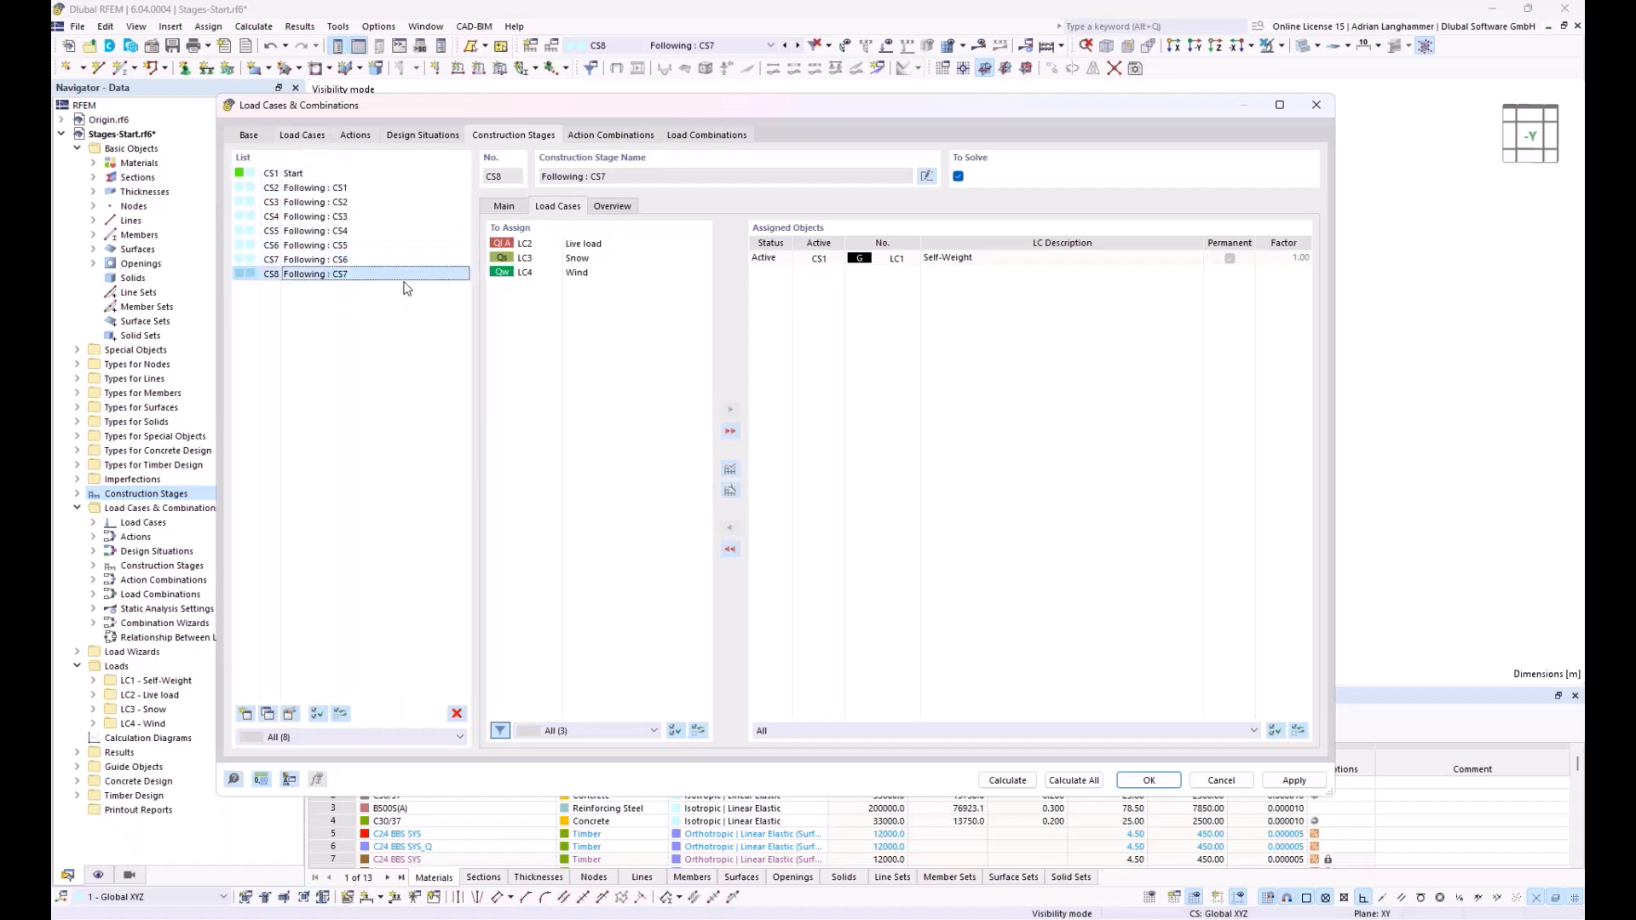
left_click_drag(524, 104, 554, 76)
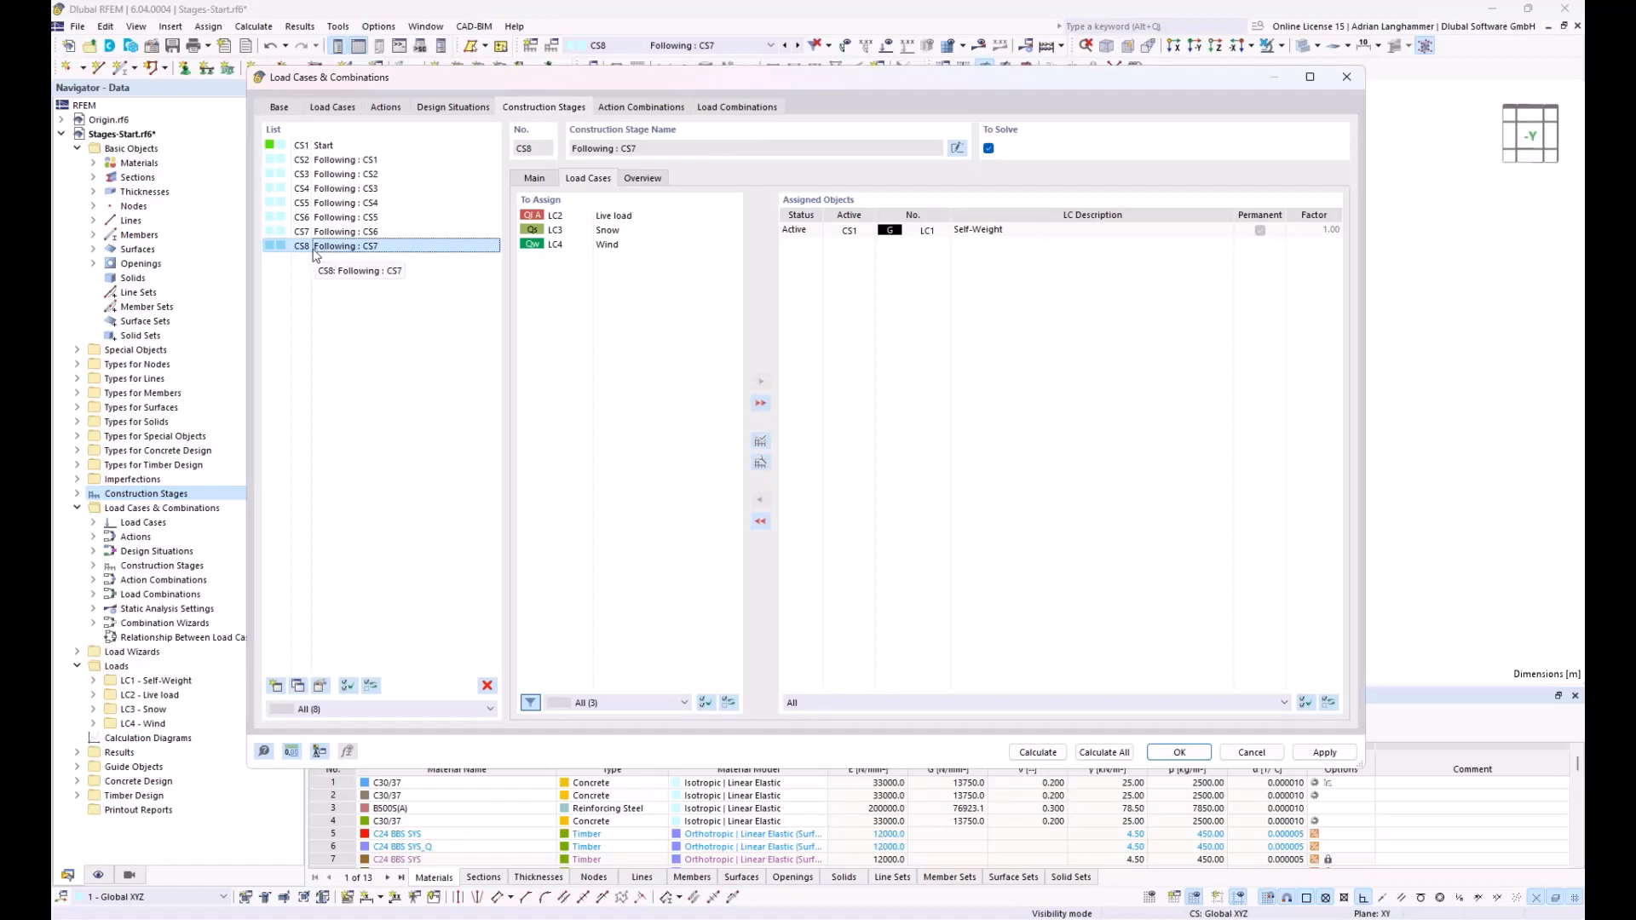
left_click(556, 216)
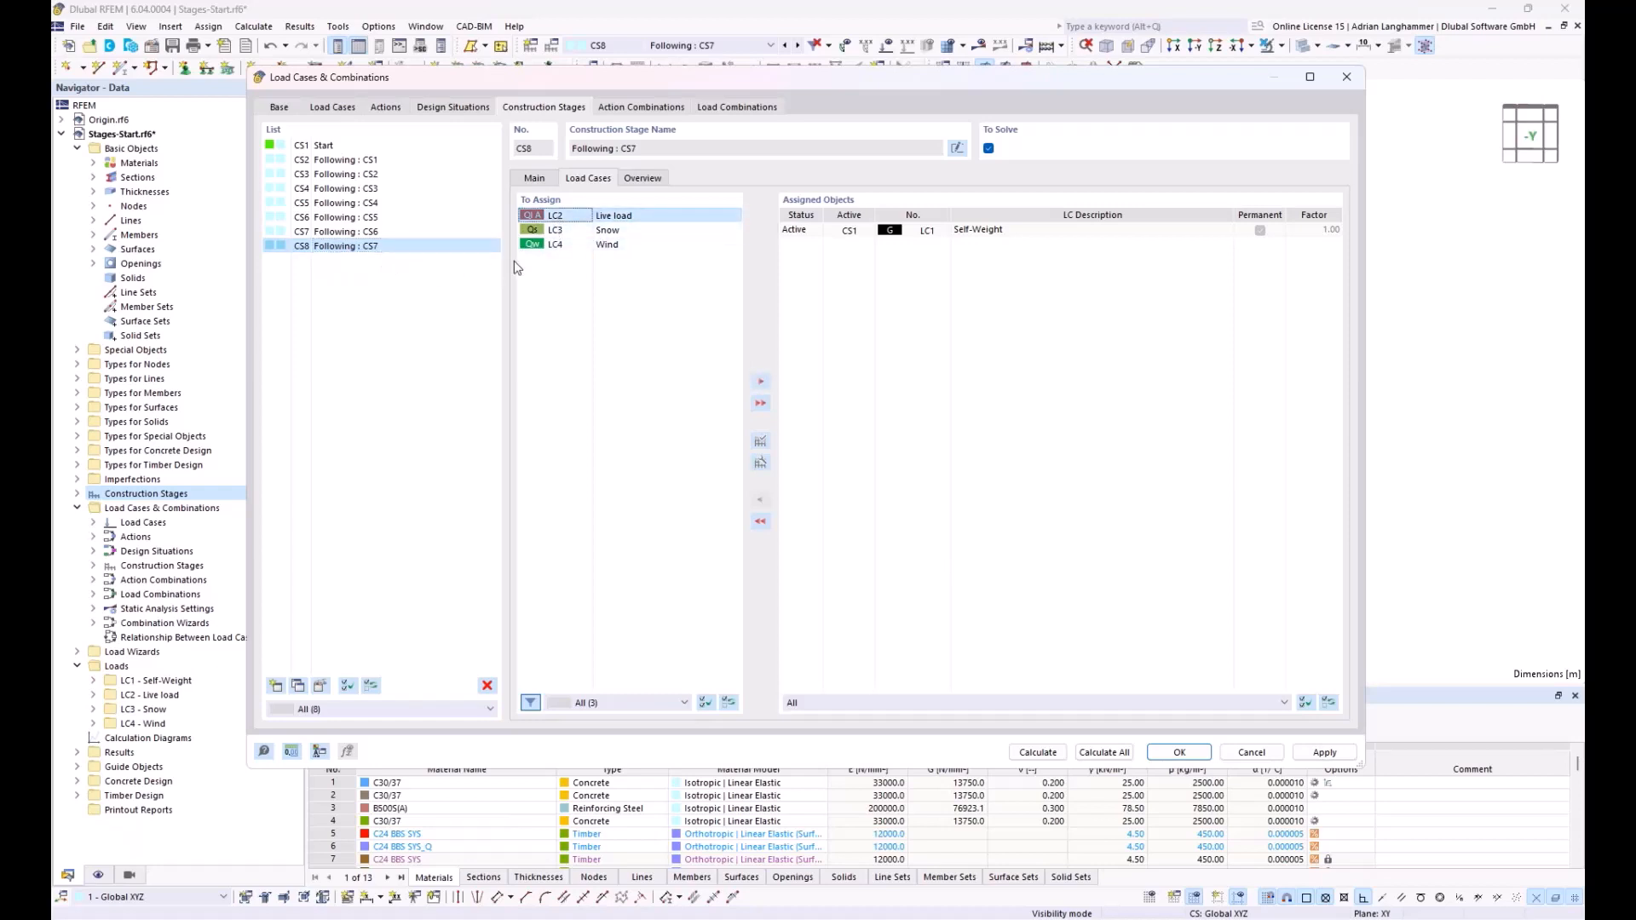
left_click(577, 249, "shift")
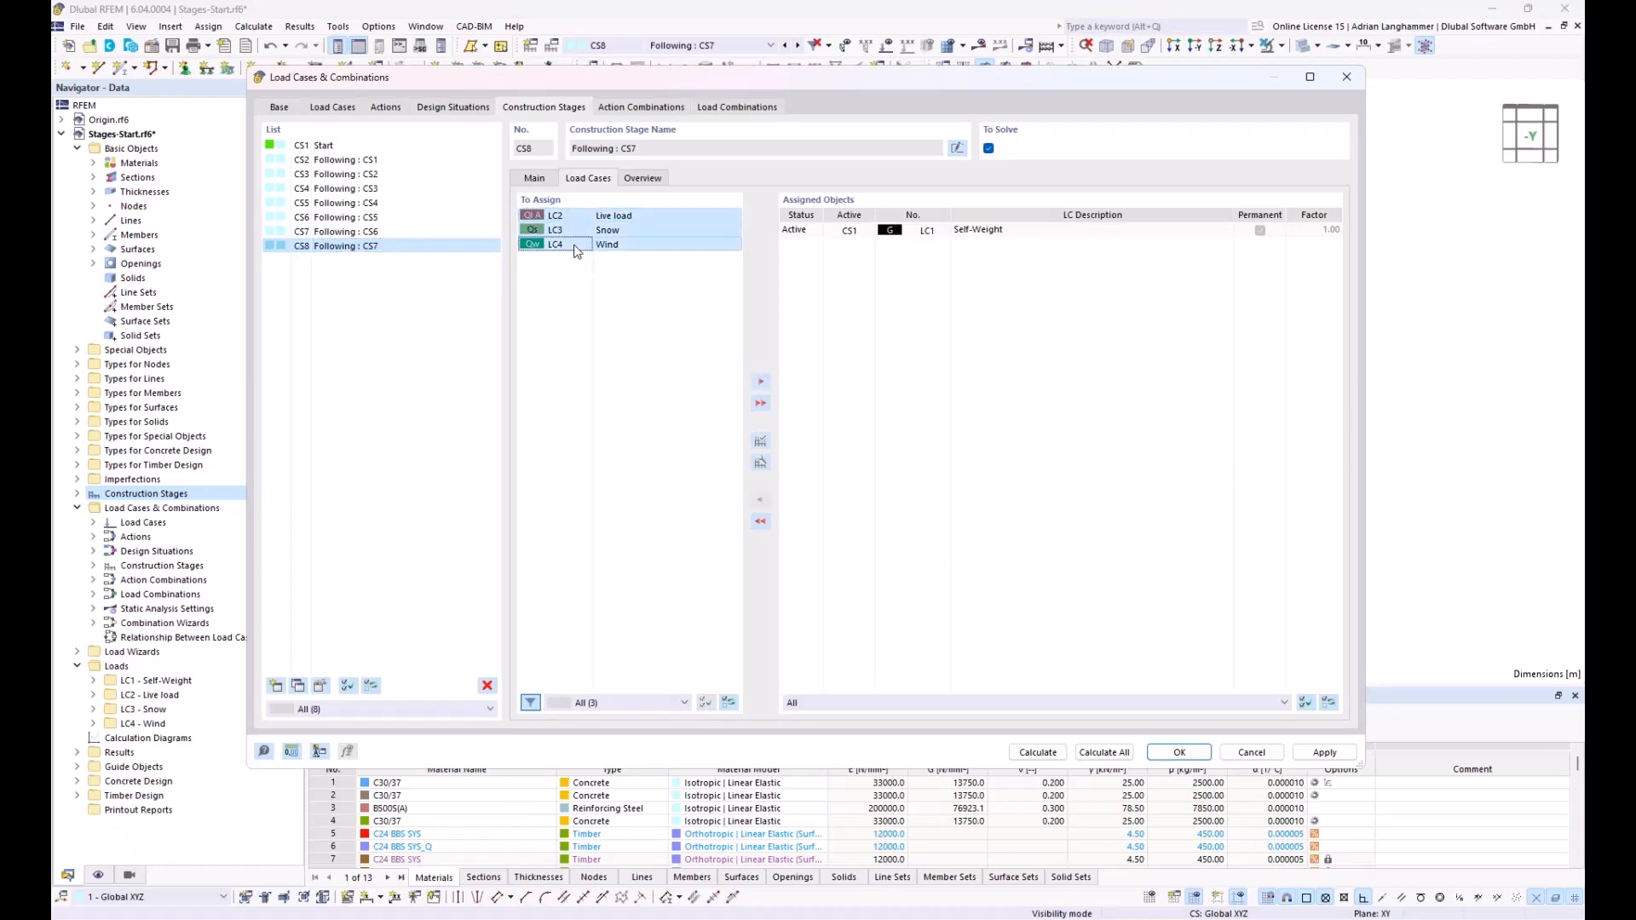
left_click(766, 381)
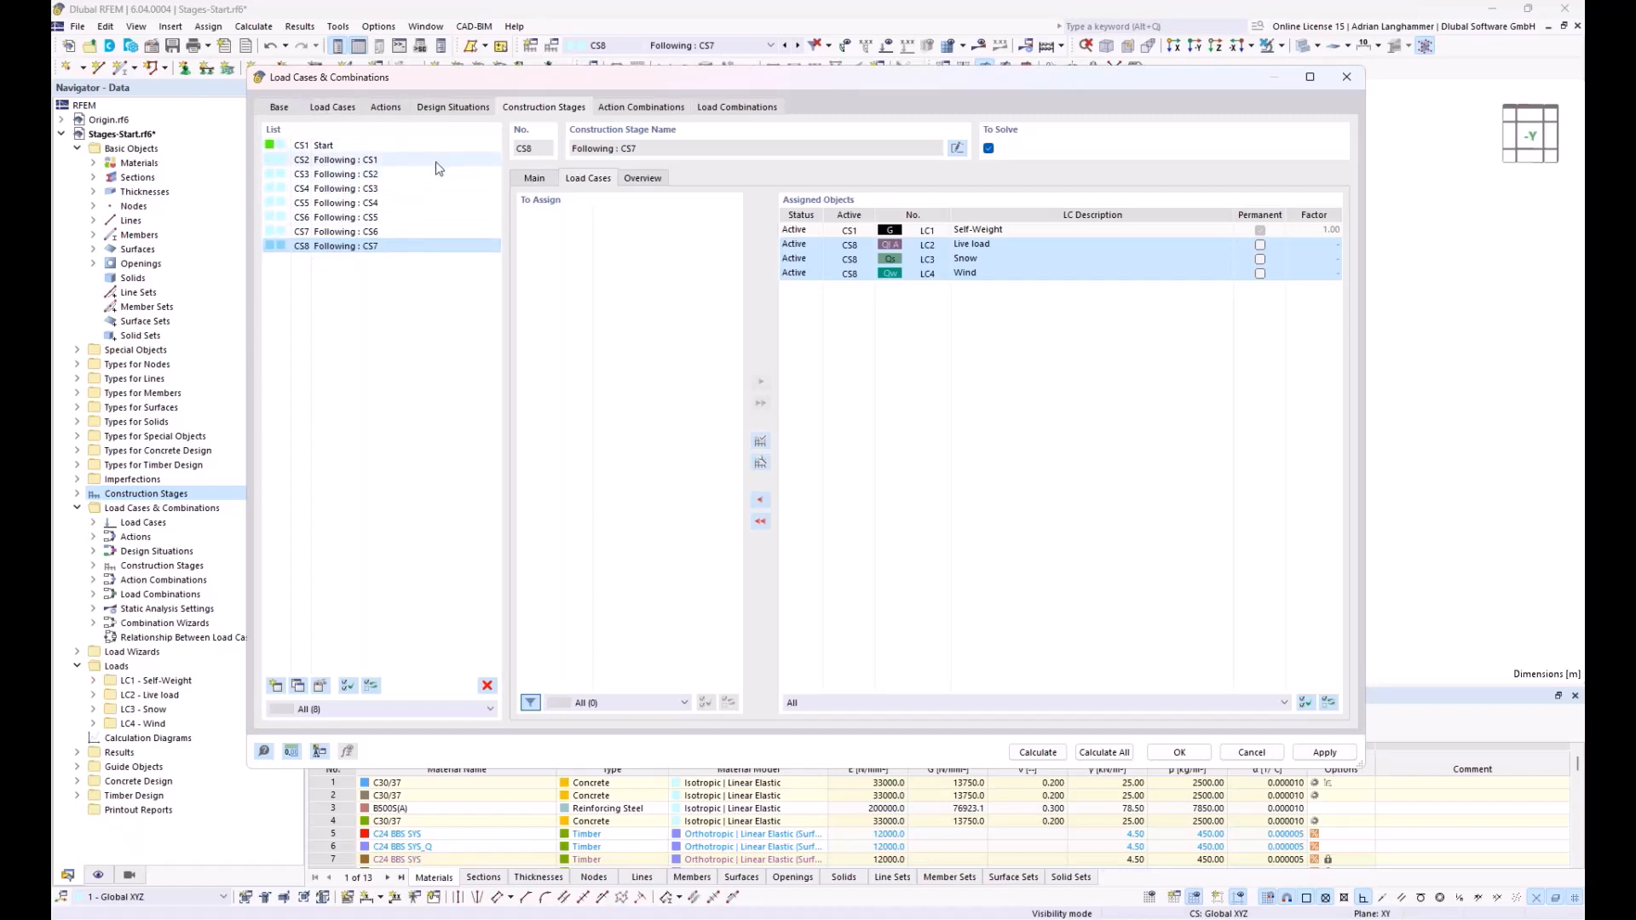
Enable creating combinations by the combination wizard for design checks in CS8, and set load combination wizard 1 to consider construction stages only
left_click(536, 181)
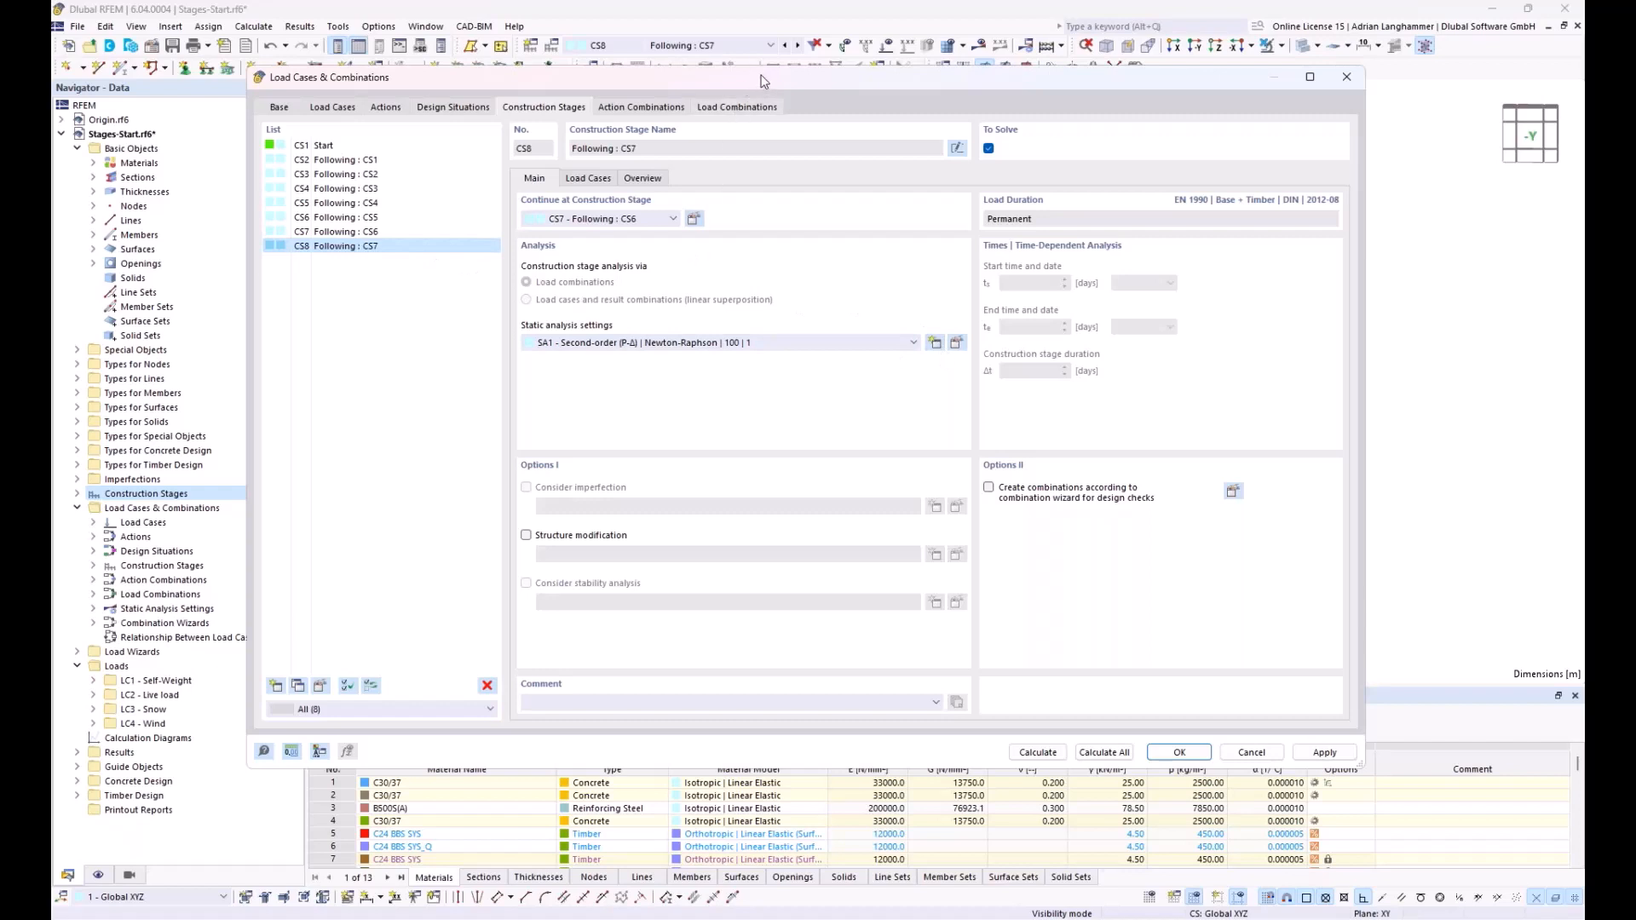
left_click_drag(761, 81, 764, 72)
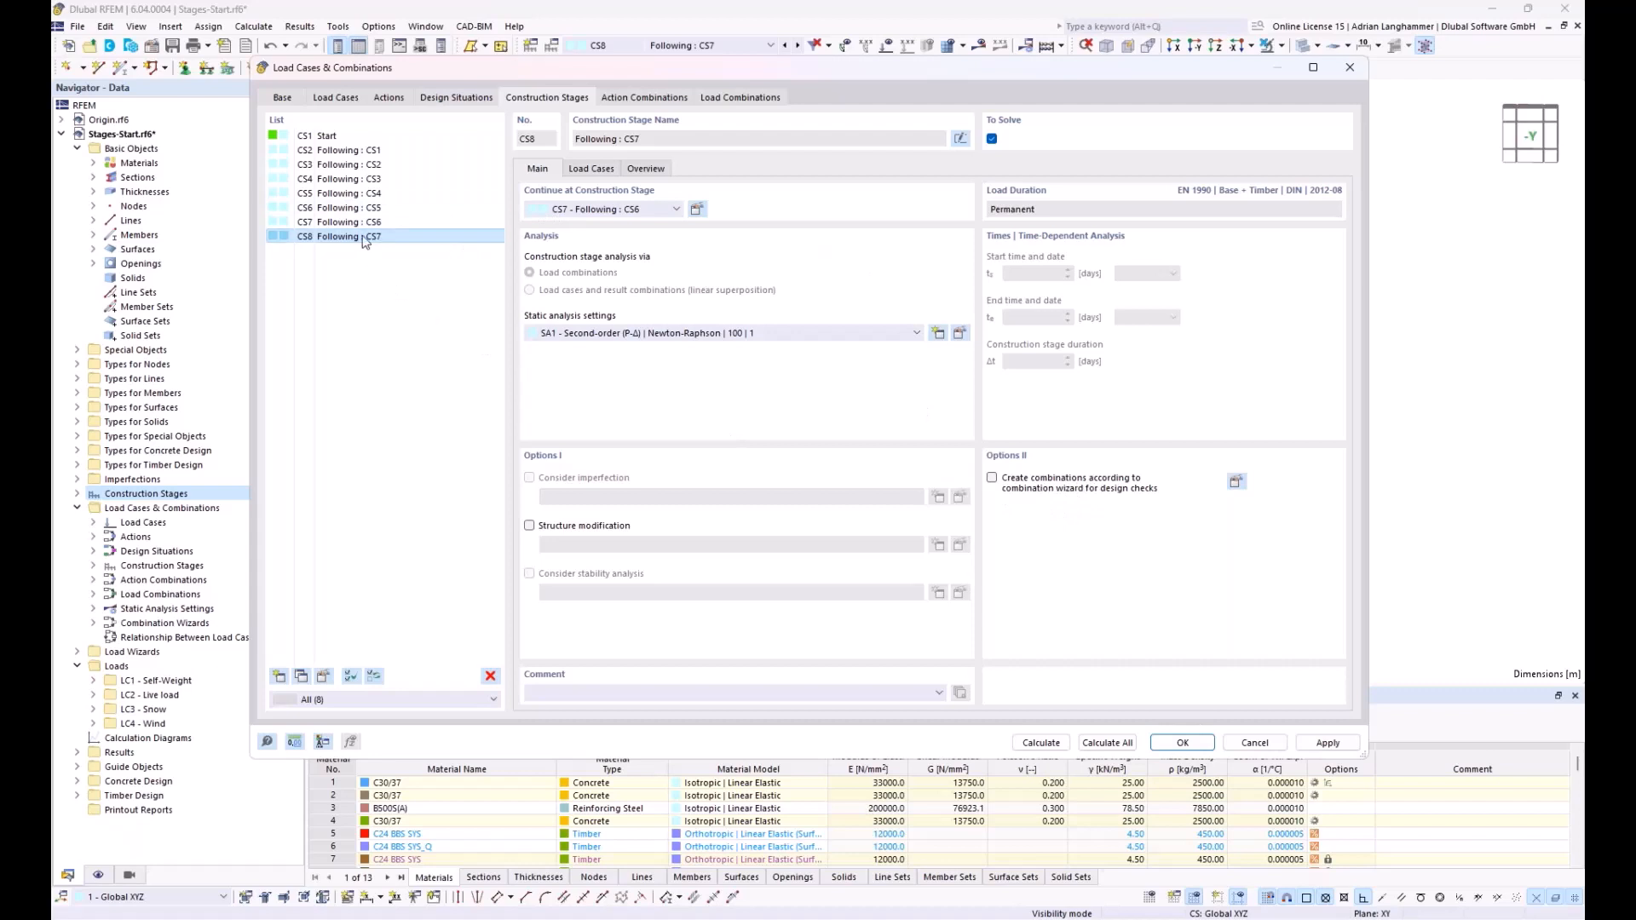
left_click(430, 236)
left_click(992, 479)
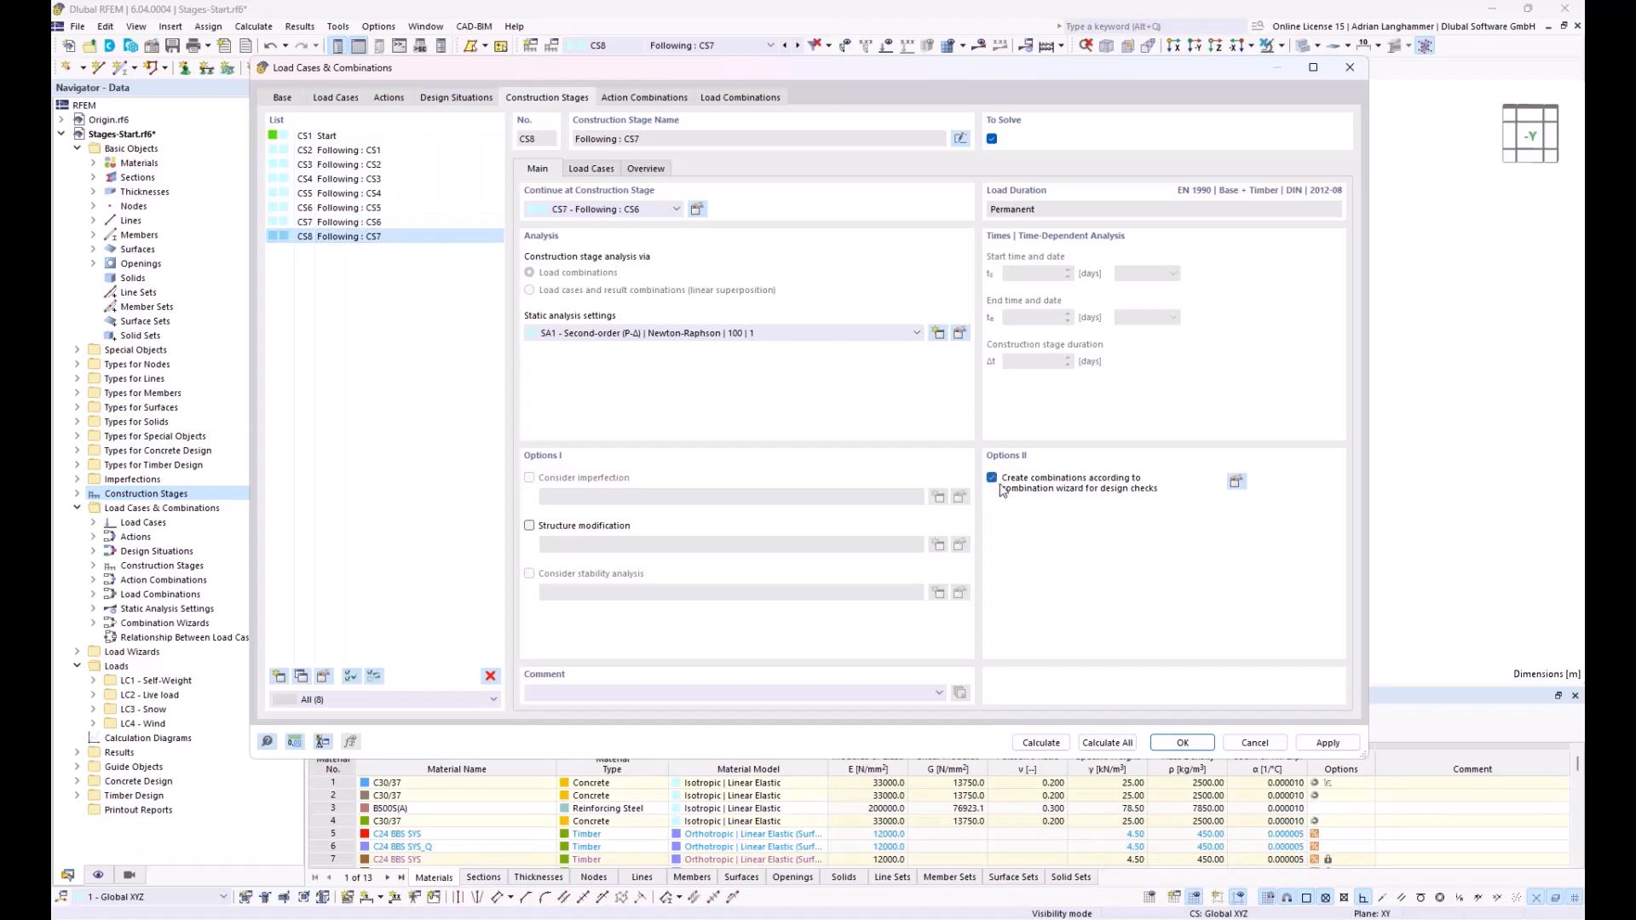
left_click(1235, 484)
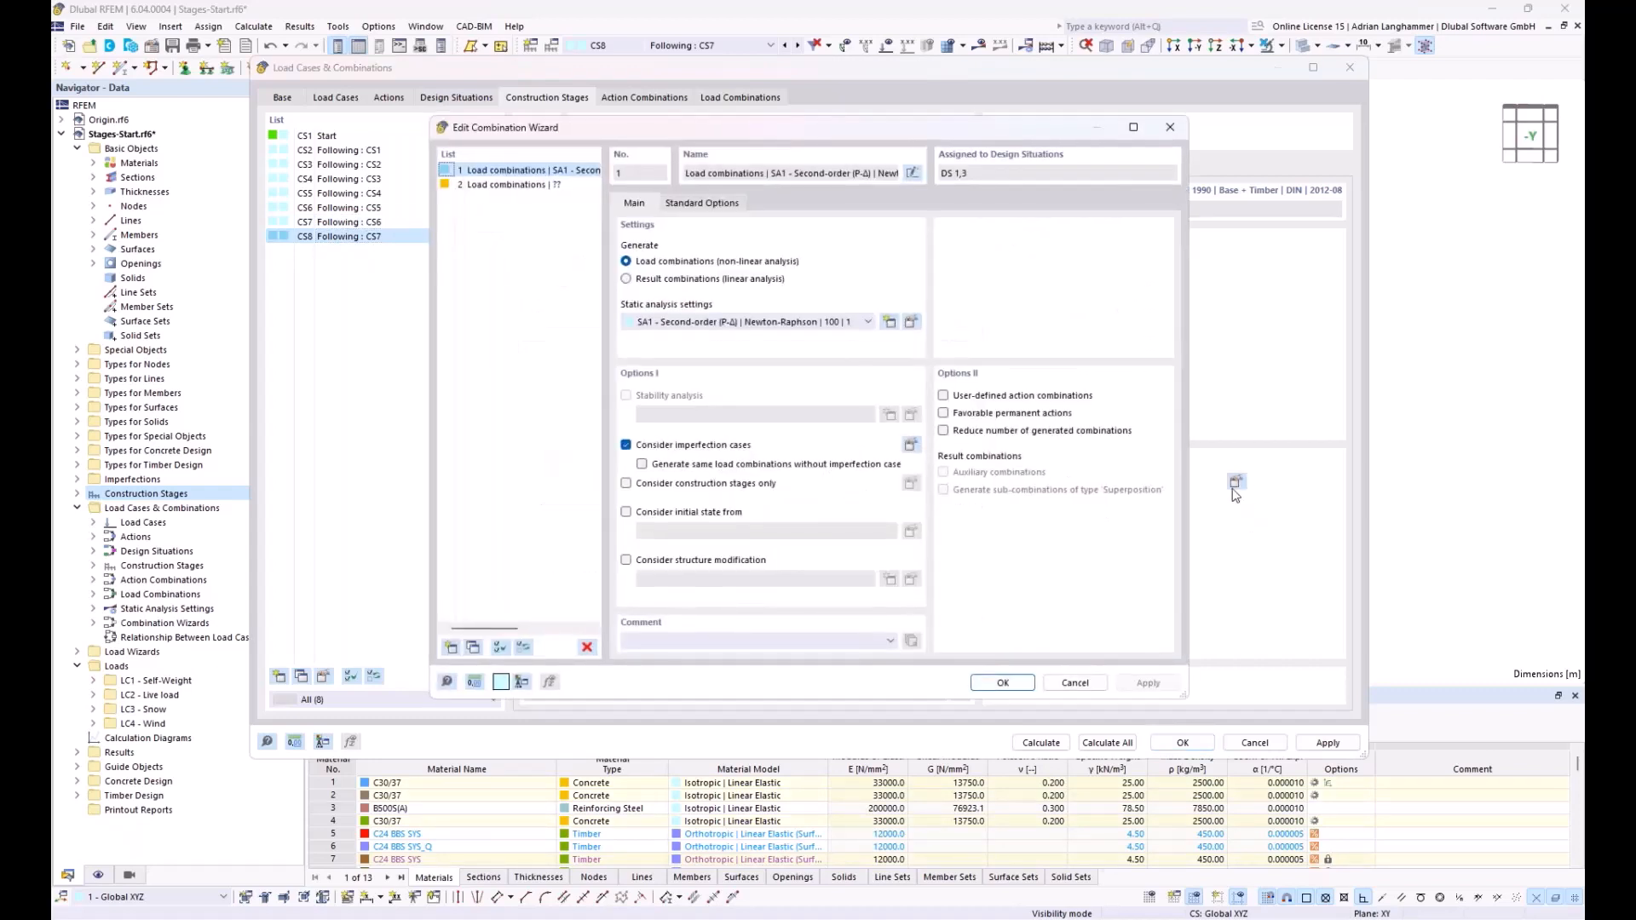
left_click(627, 484)
left_click(1004, 683)
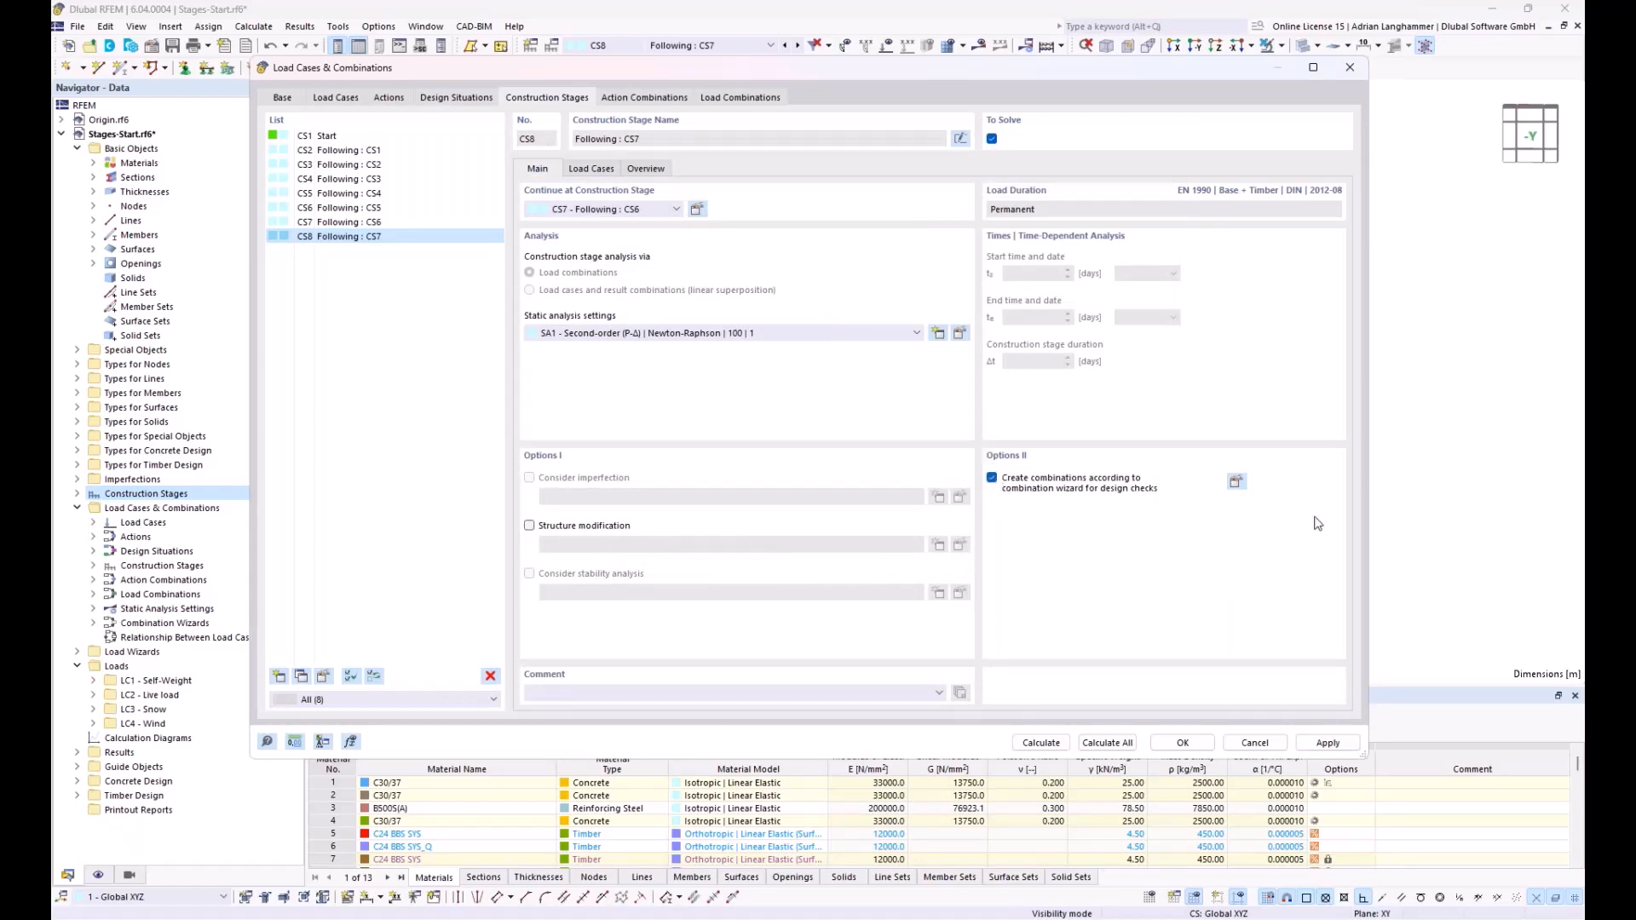
Examine the design situation and construction stage of action combinations AC4, AC14, AC15 and AC13
left_click(372, 239)
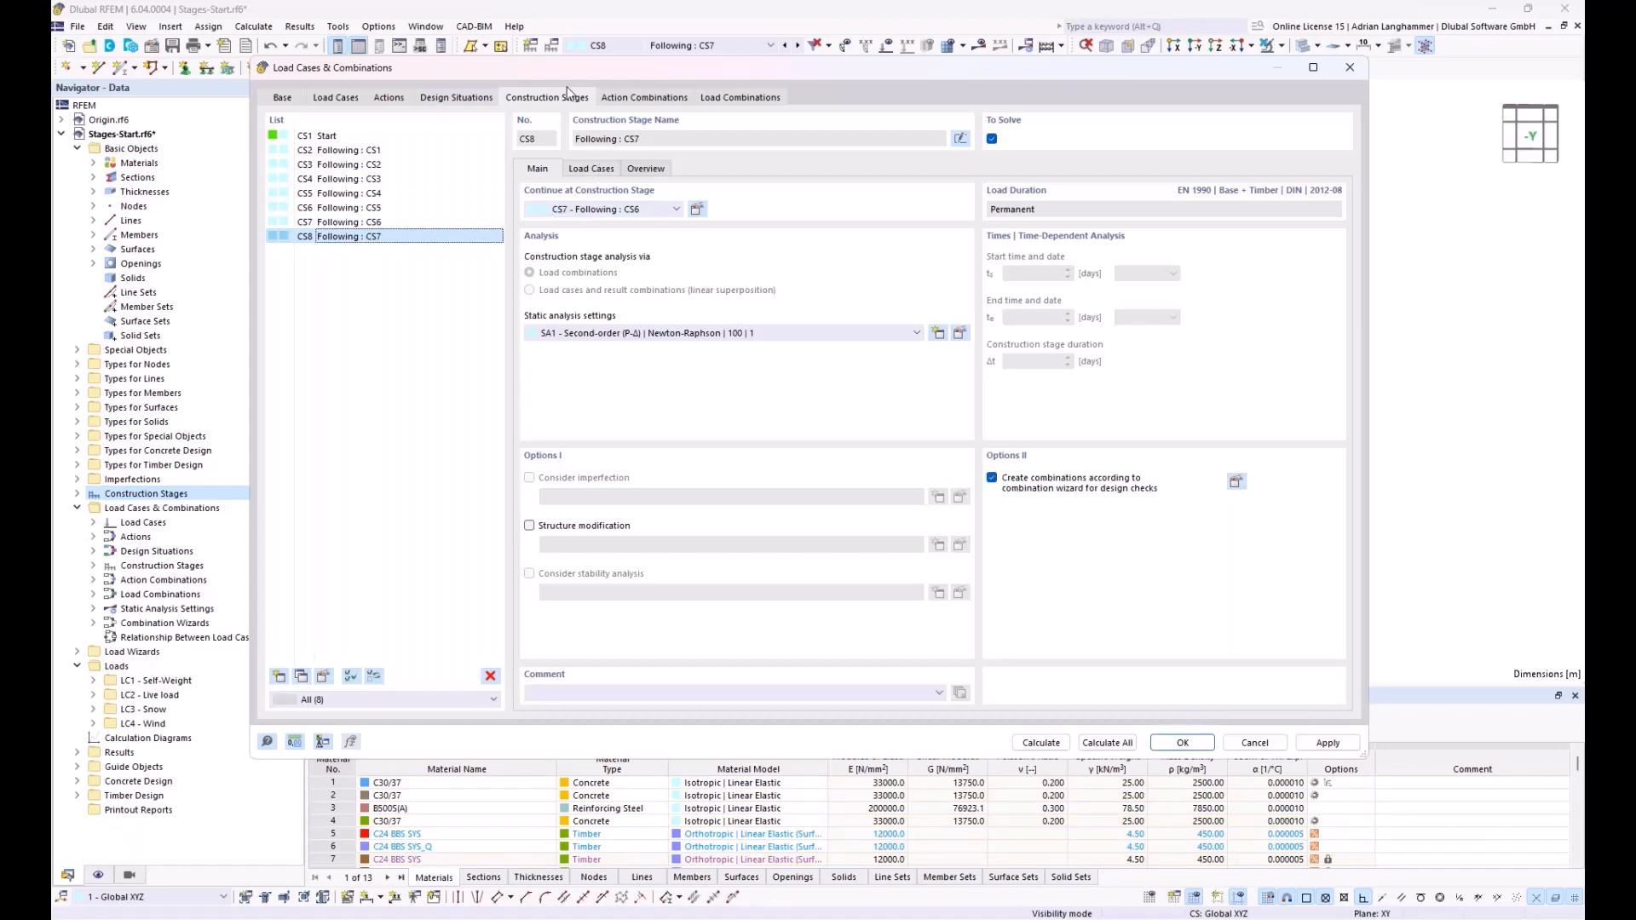
left_click(645, 97)
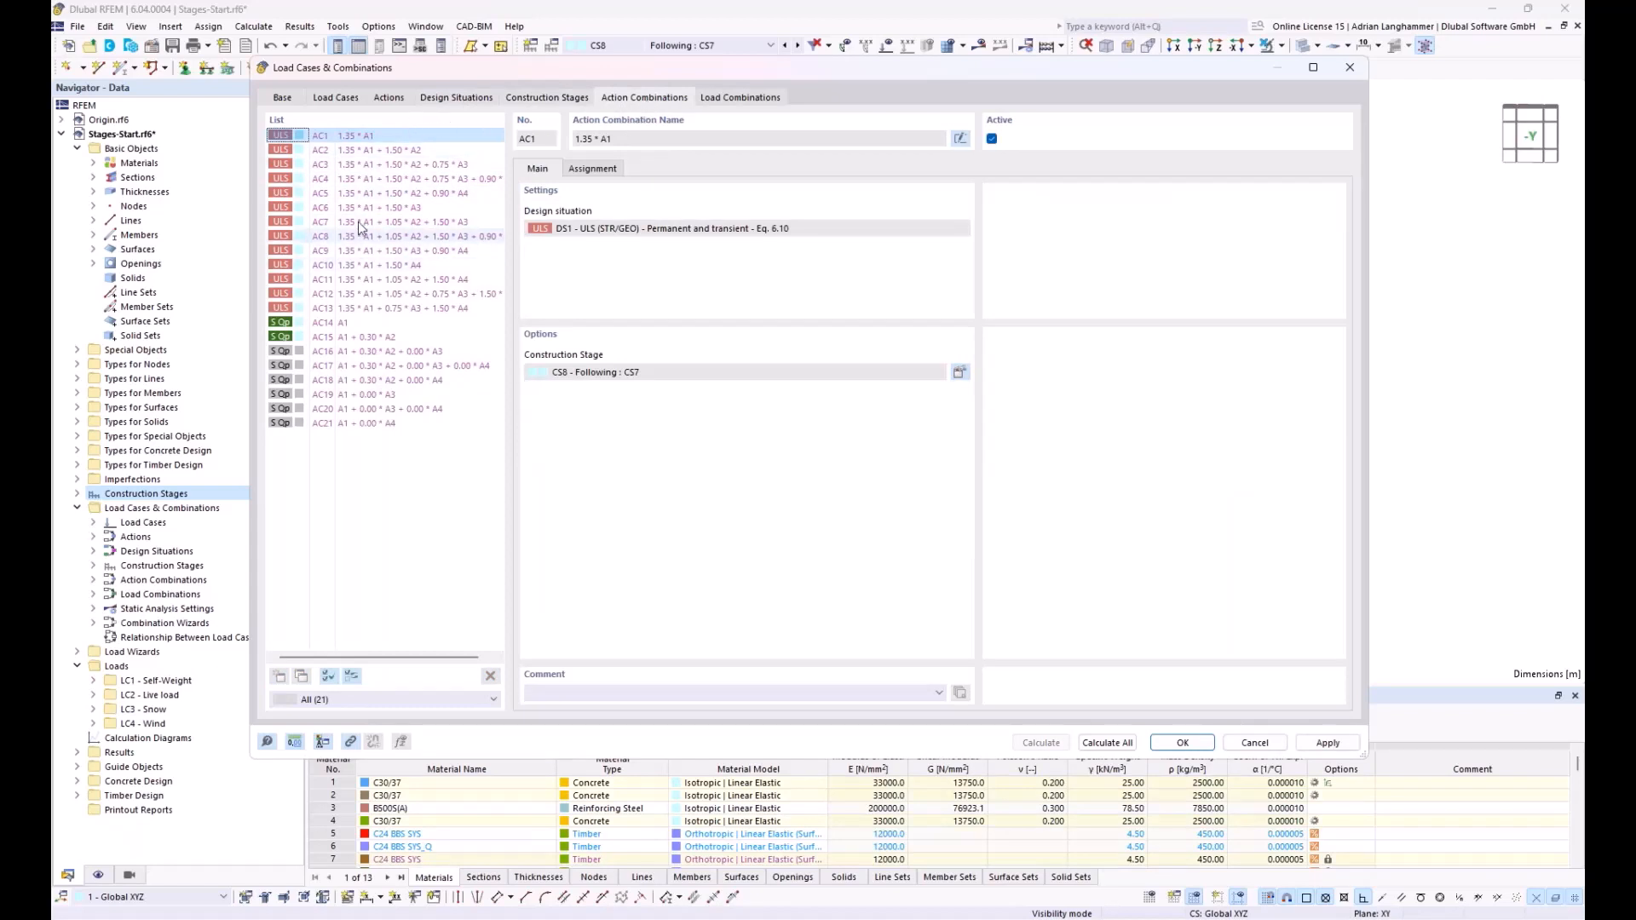
left_click(360, 179)
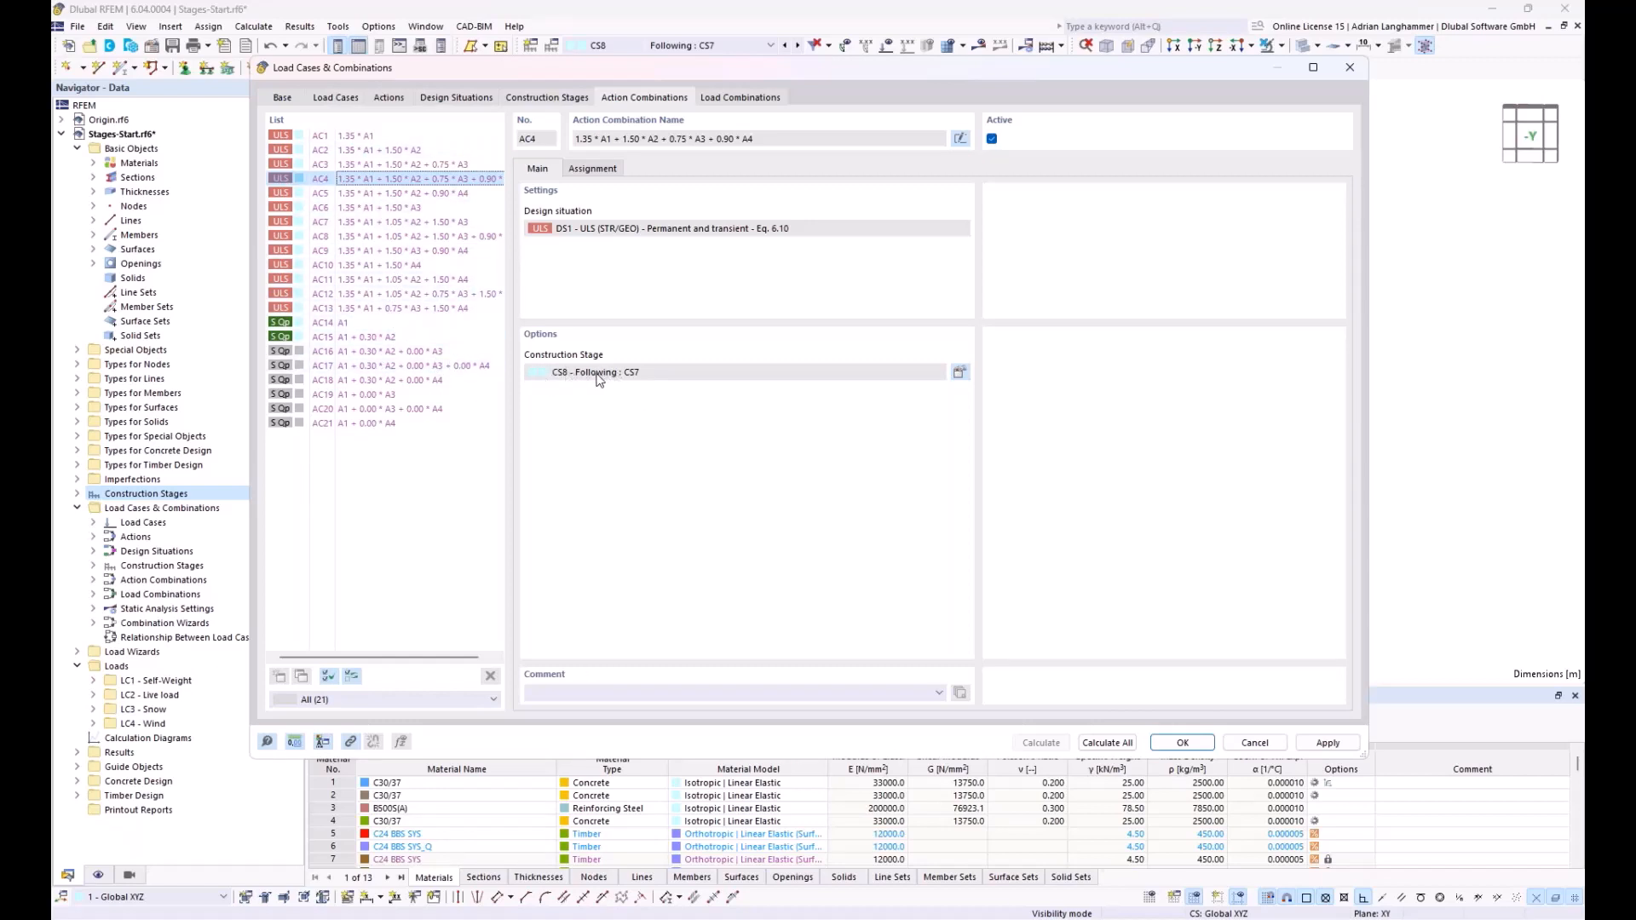
left_click(345, 322)
left_click(353, 337)
left_click(364, 308)
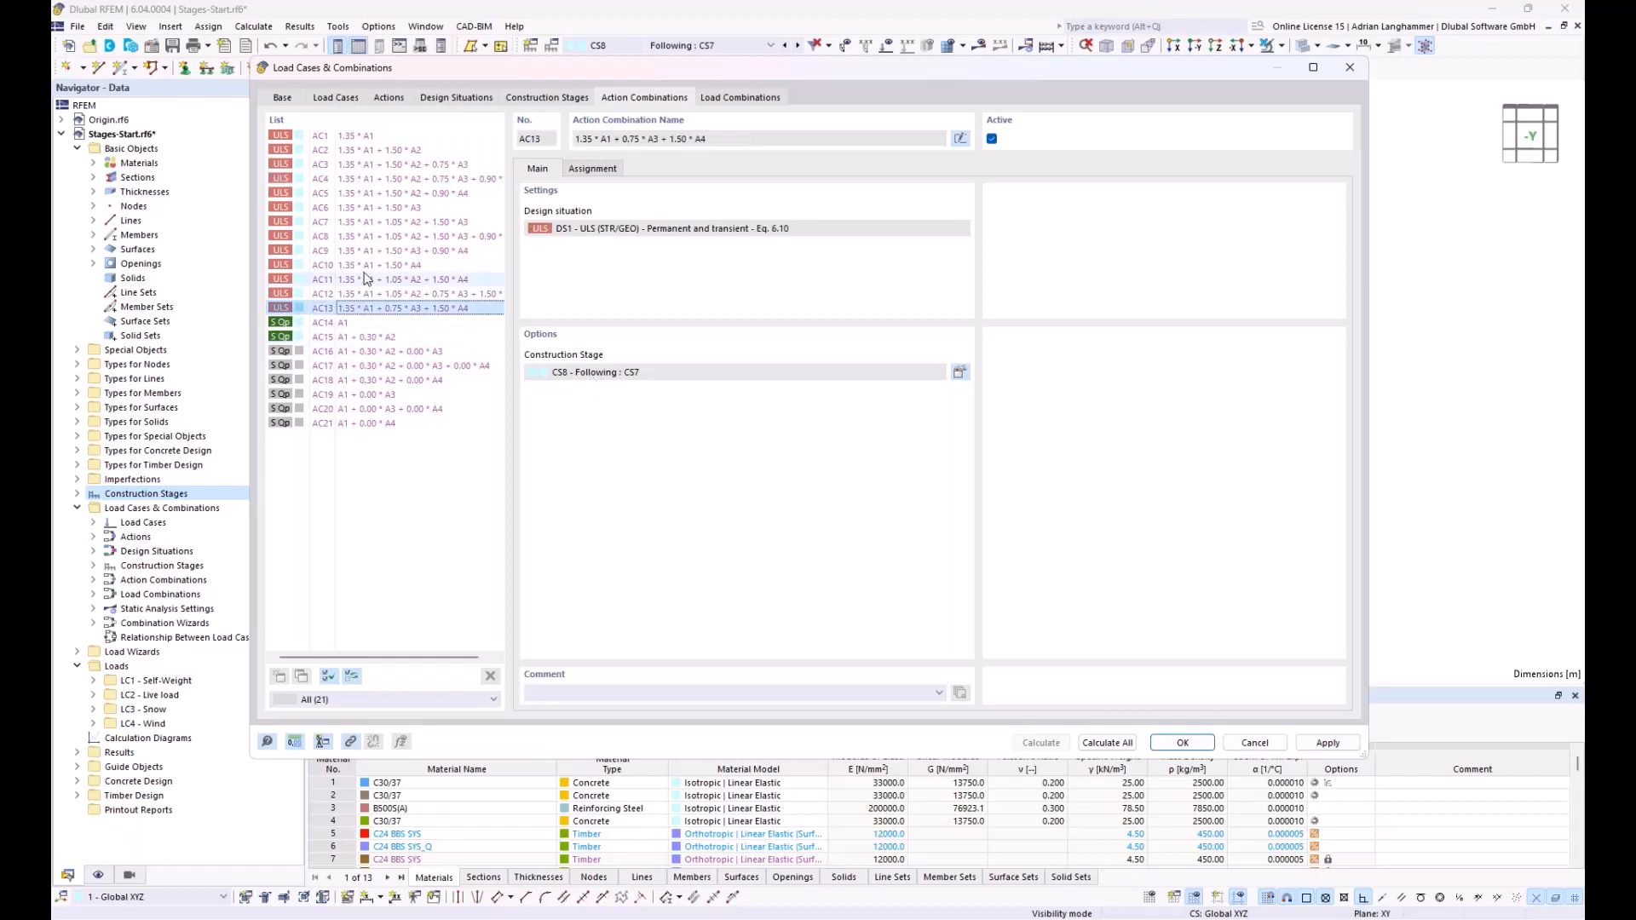
Examine the initial state and construction stage of load combinations CO1, CO3, CO10, CO14, CO18, CO22 and CO21
left_click(724, 99)
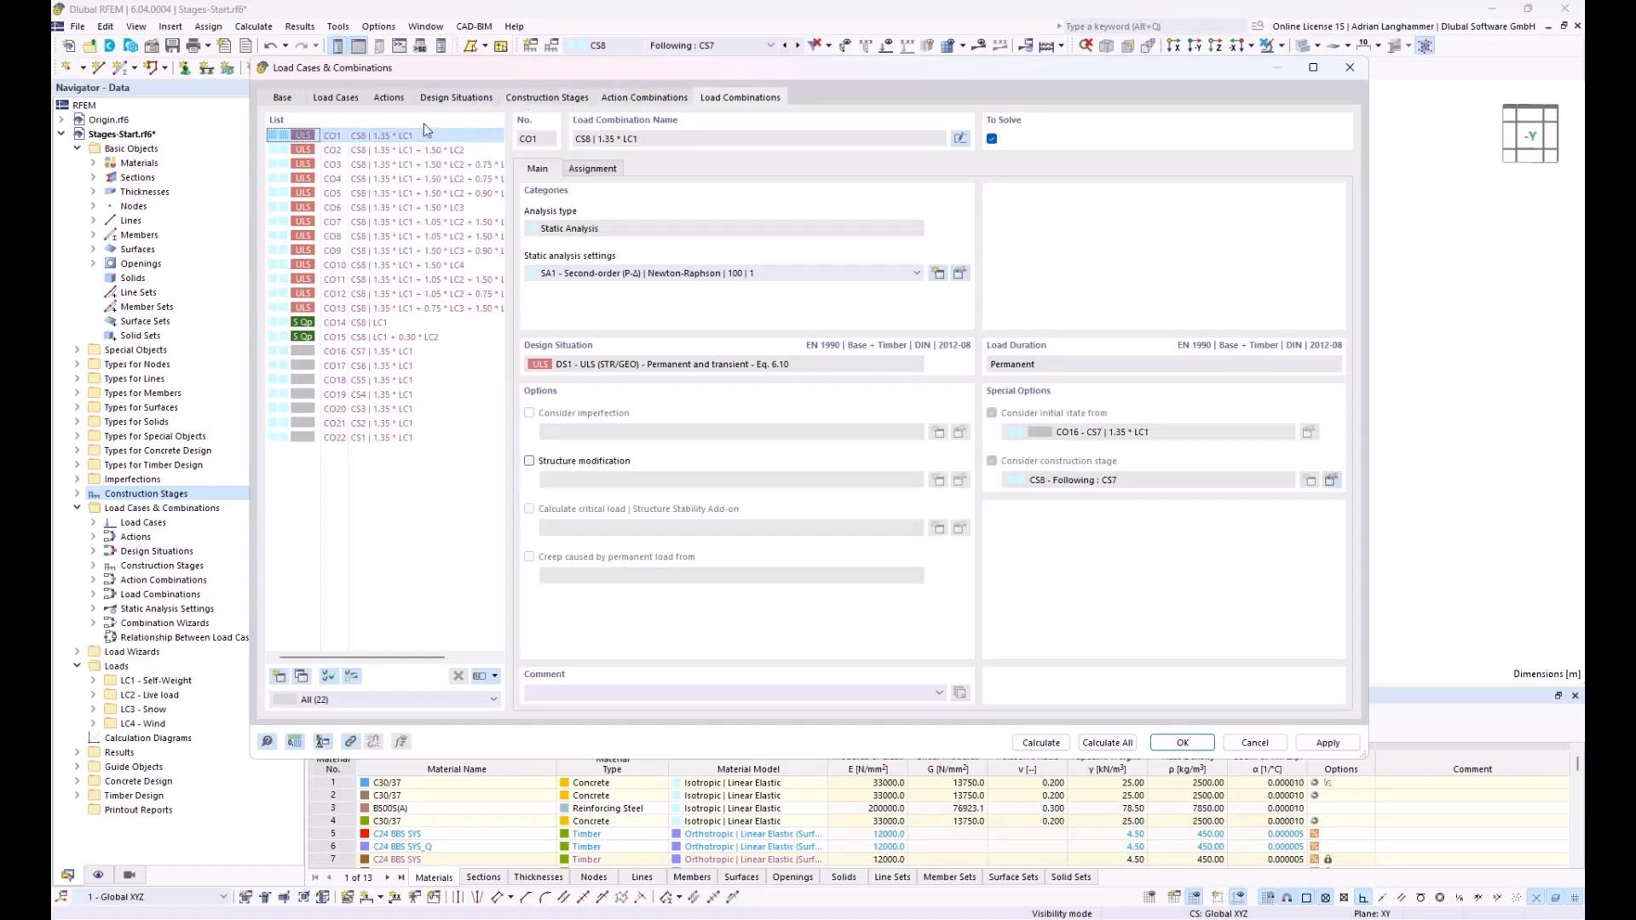
left_click(362, 165)
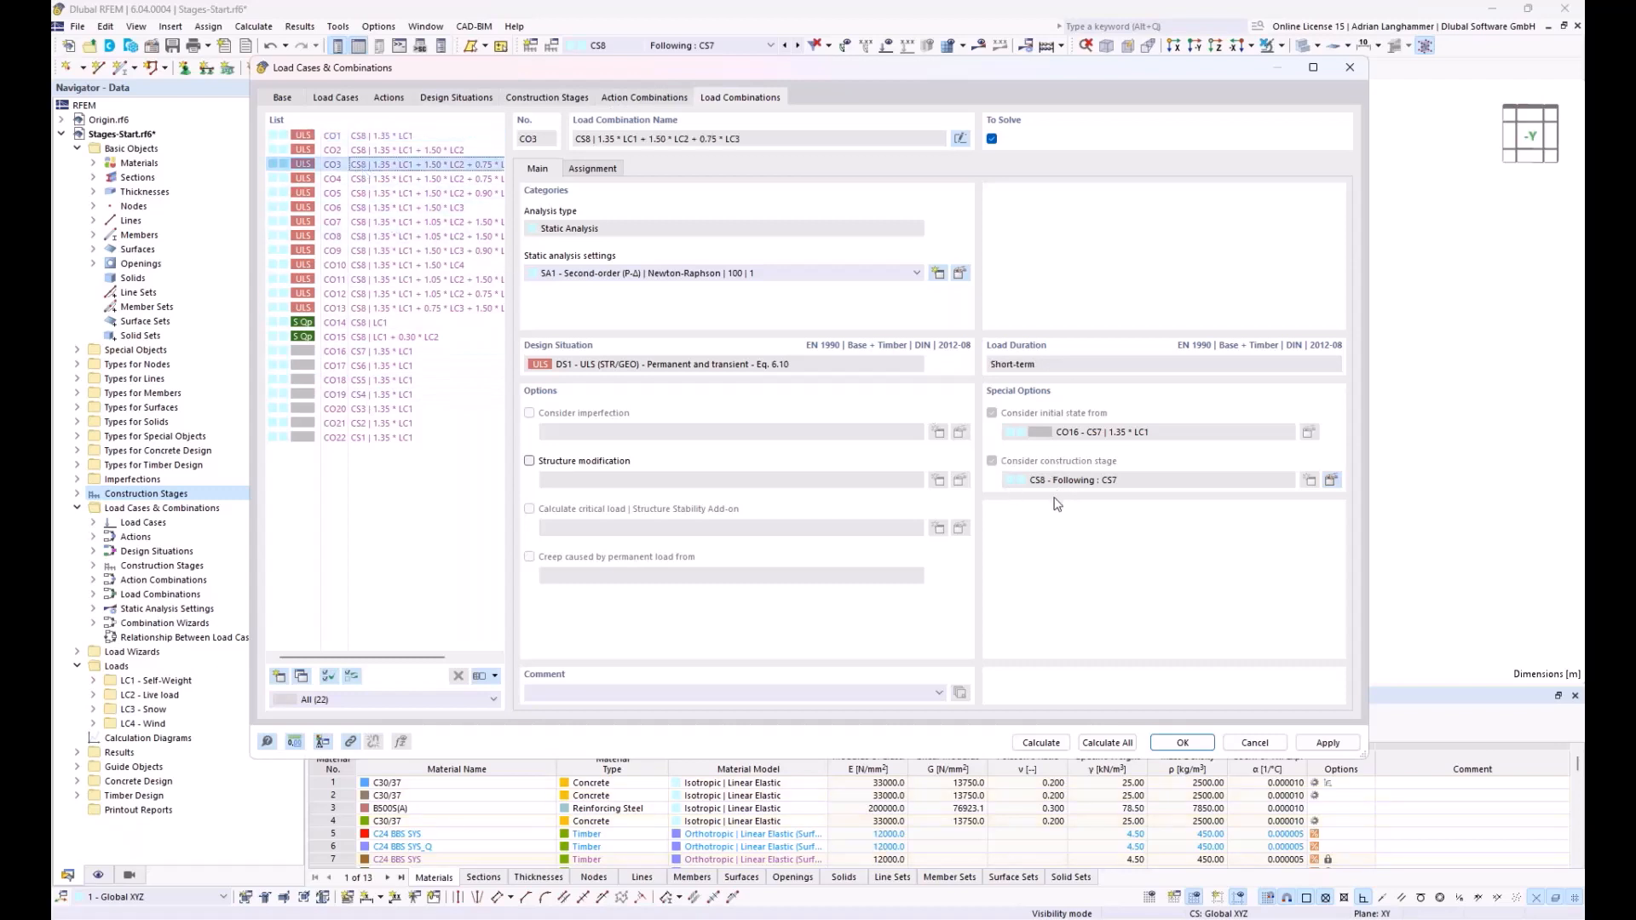
left_click(363, 267)
left_click(368, 323)
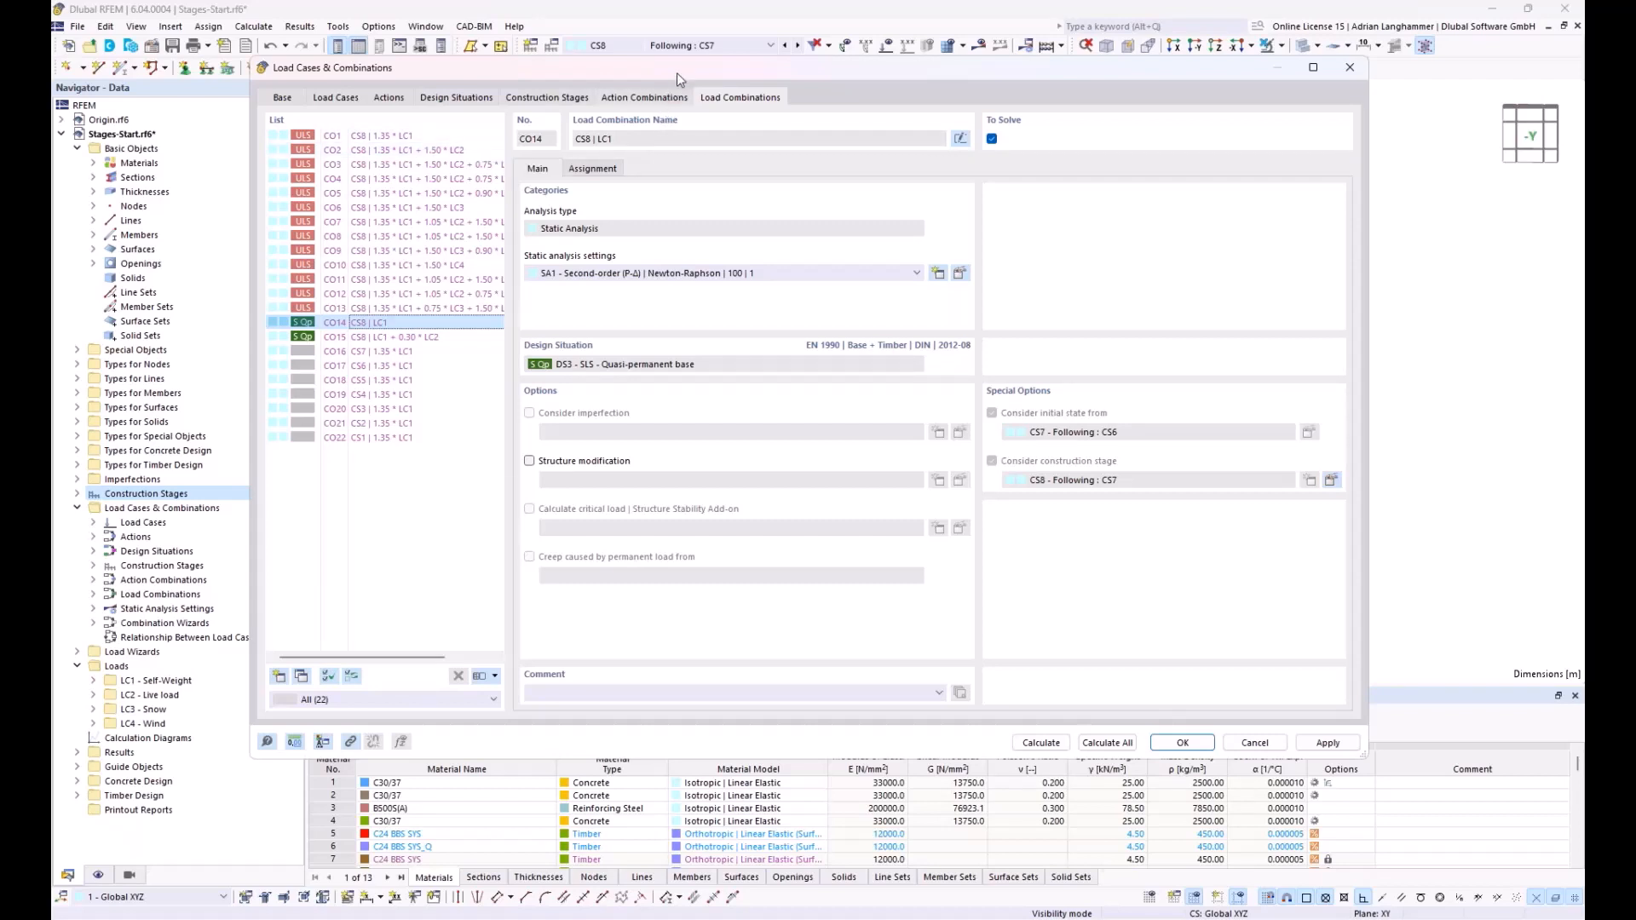
left_click_drag(677, 73, 691, 68)
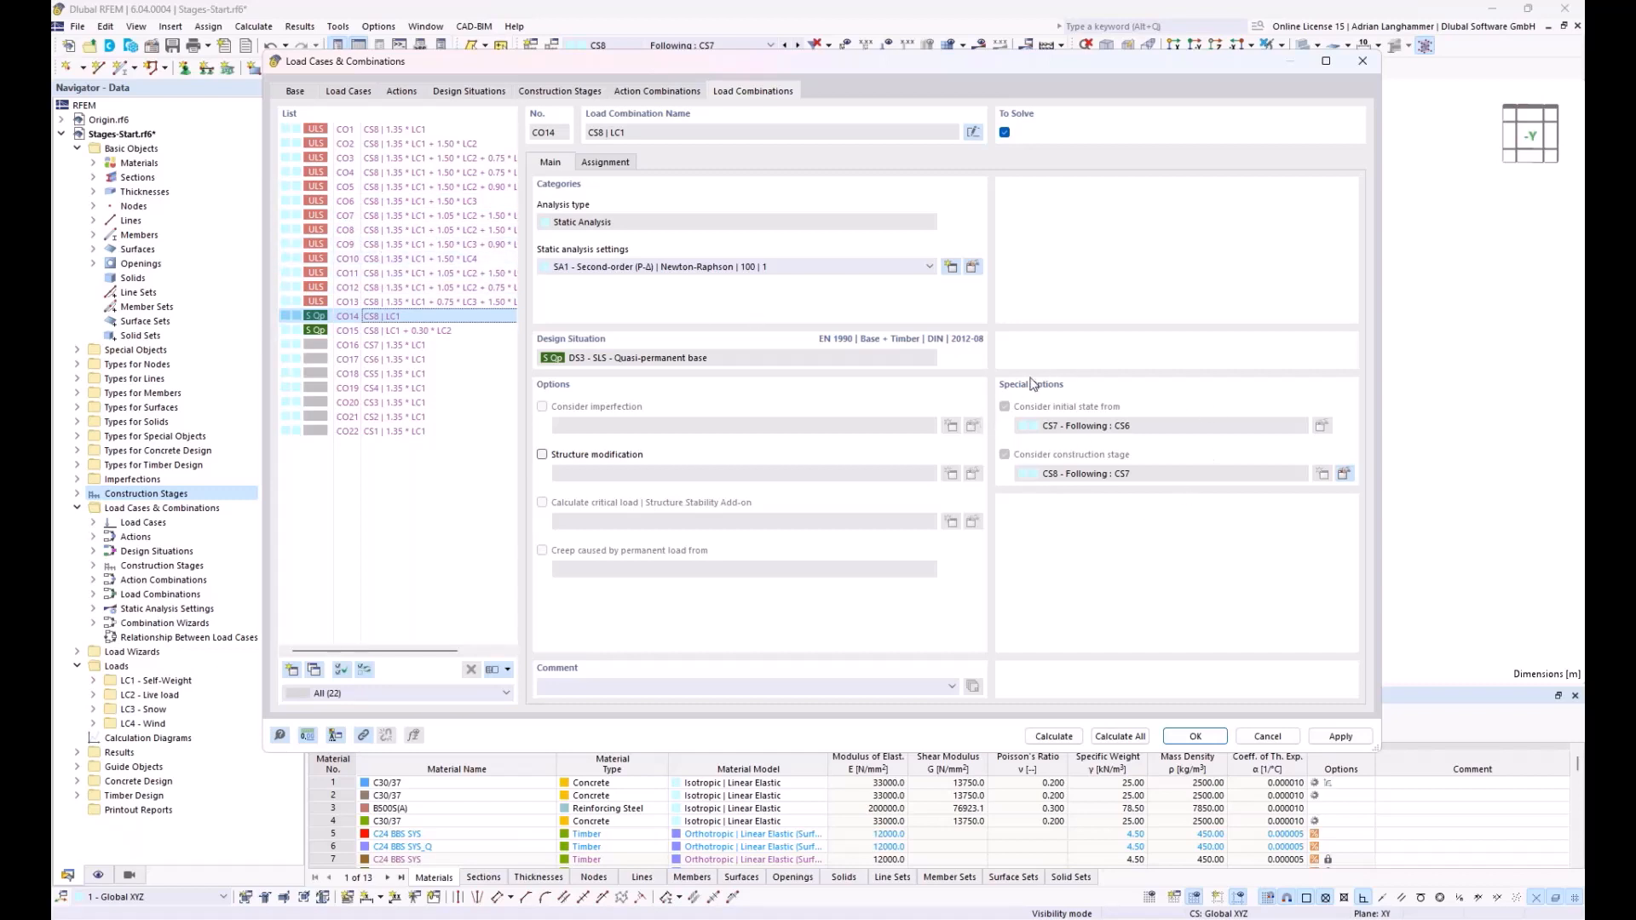
left_click(433, 376)
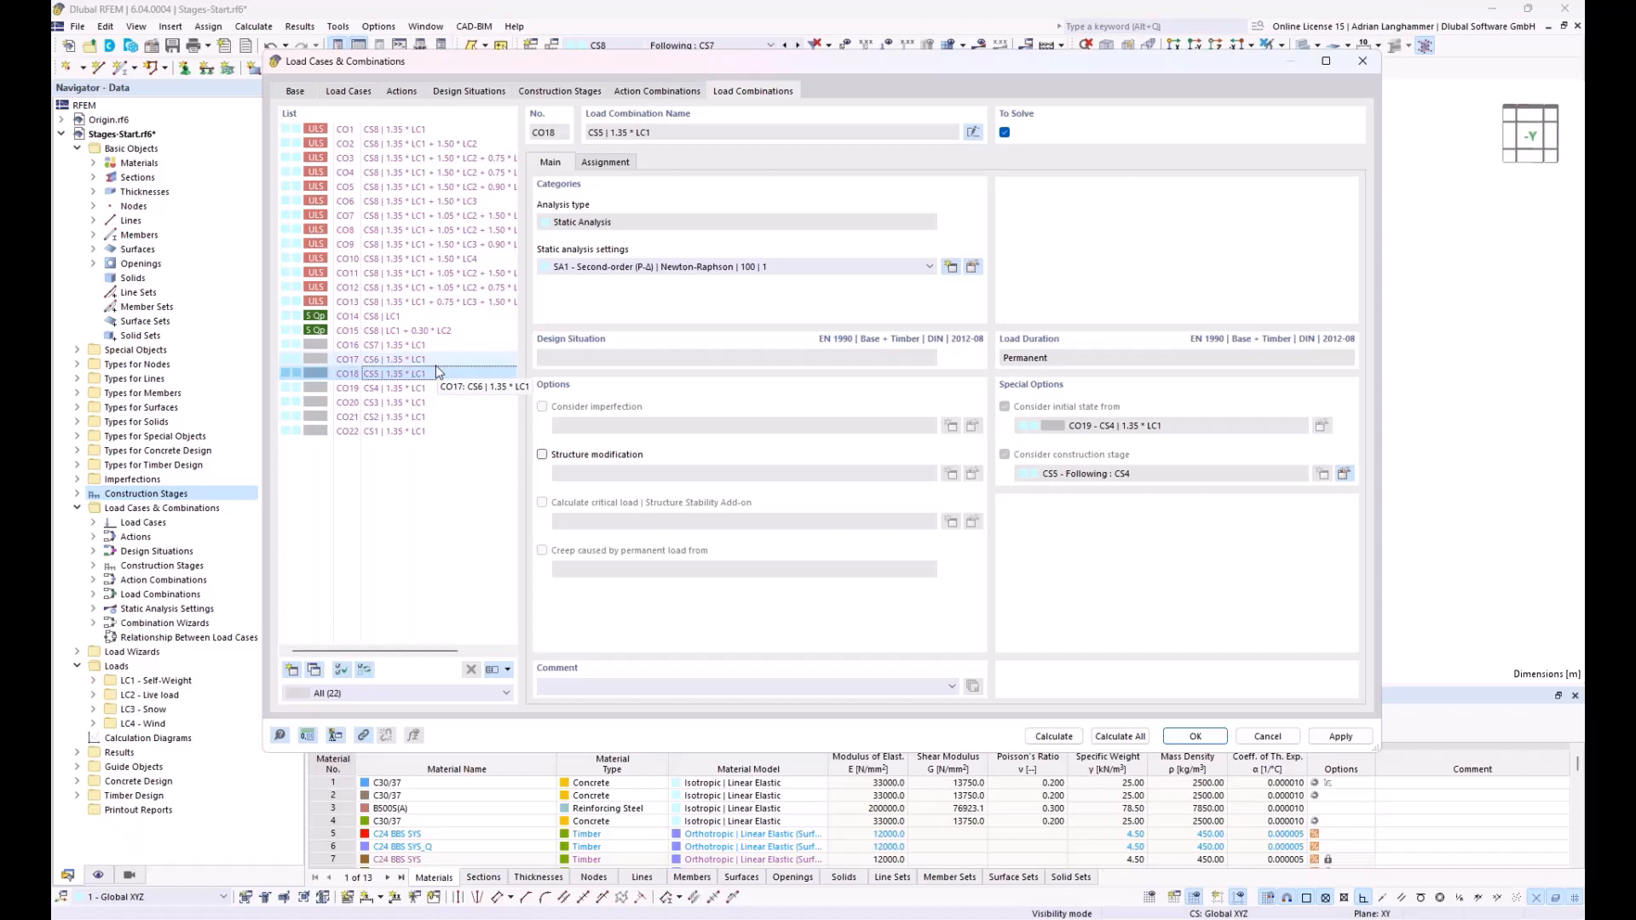
left_click(442, 432)
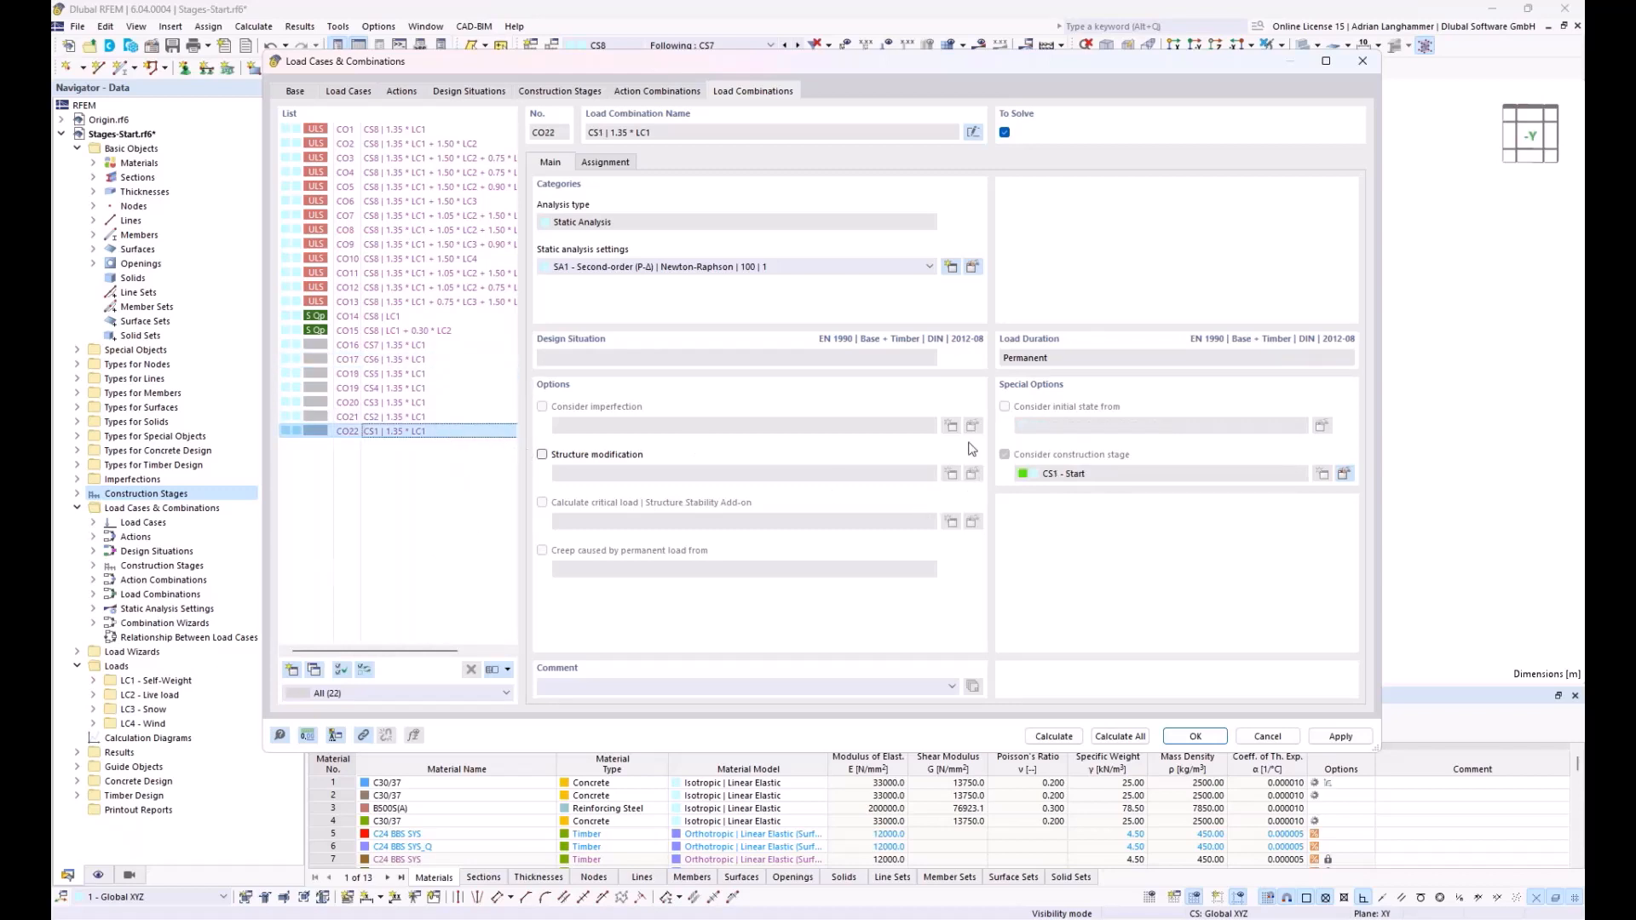
left_click(443, 417)
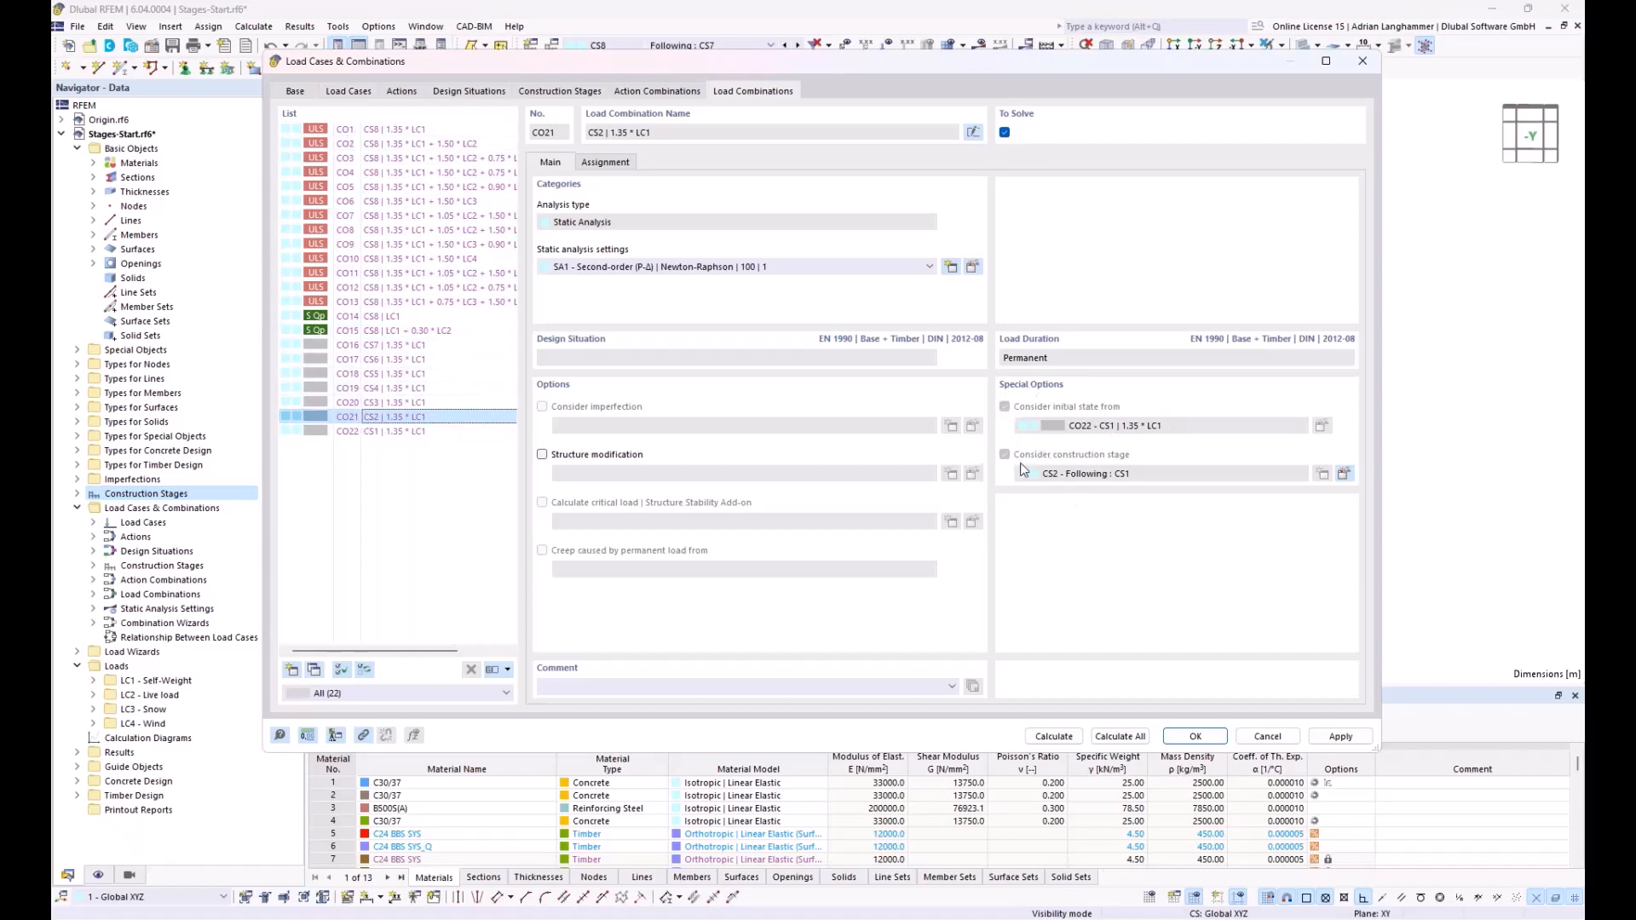
Compare the CS8 load combinations CO13 and CO15 with the preceding-stage combinations CO22 and CO21, checking their initial states
left_click(450, 331)
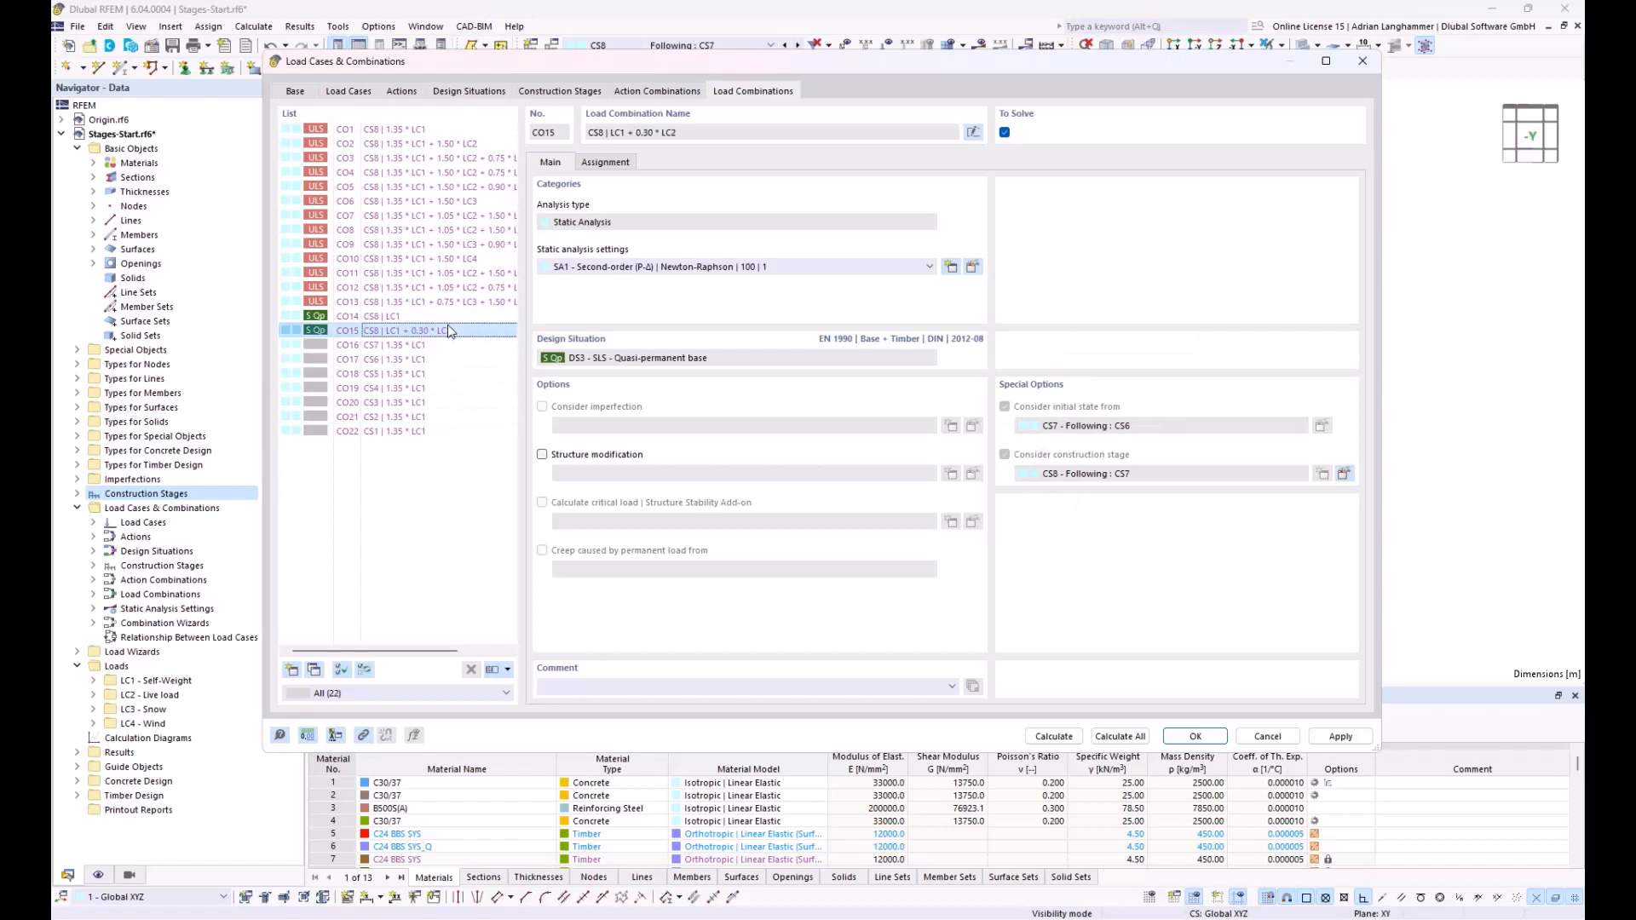
left_click(351, 129)
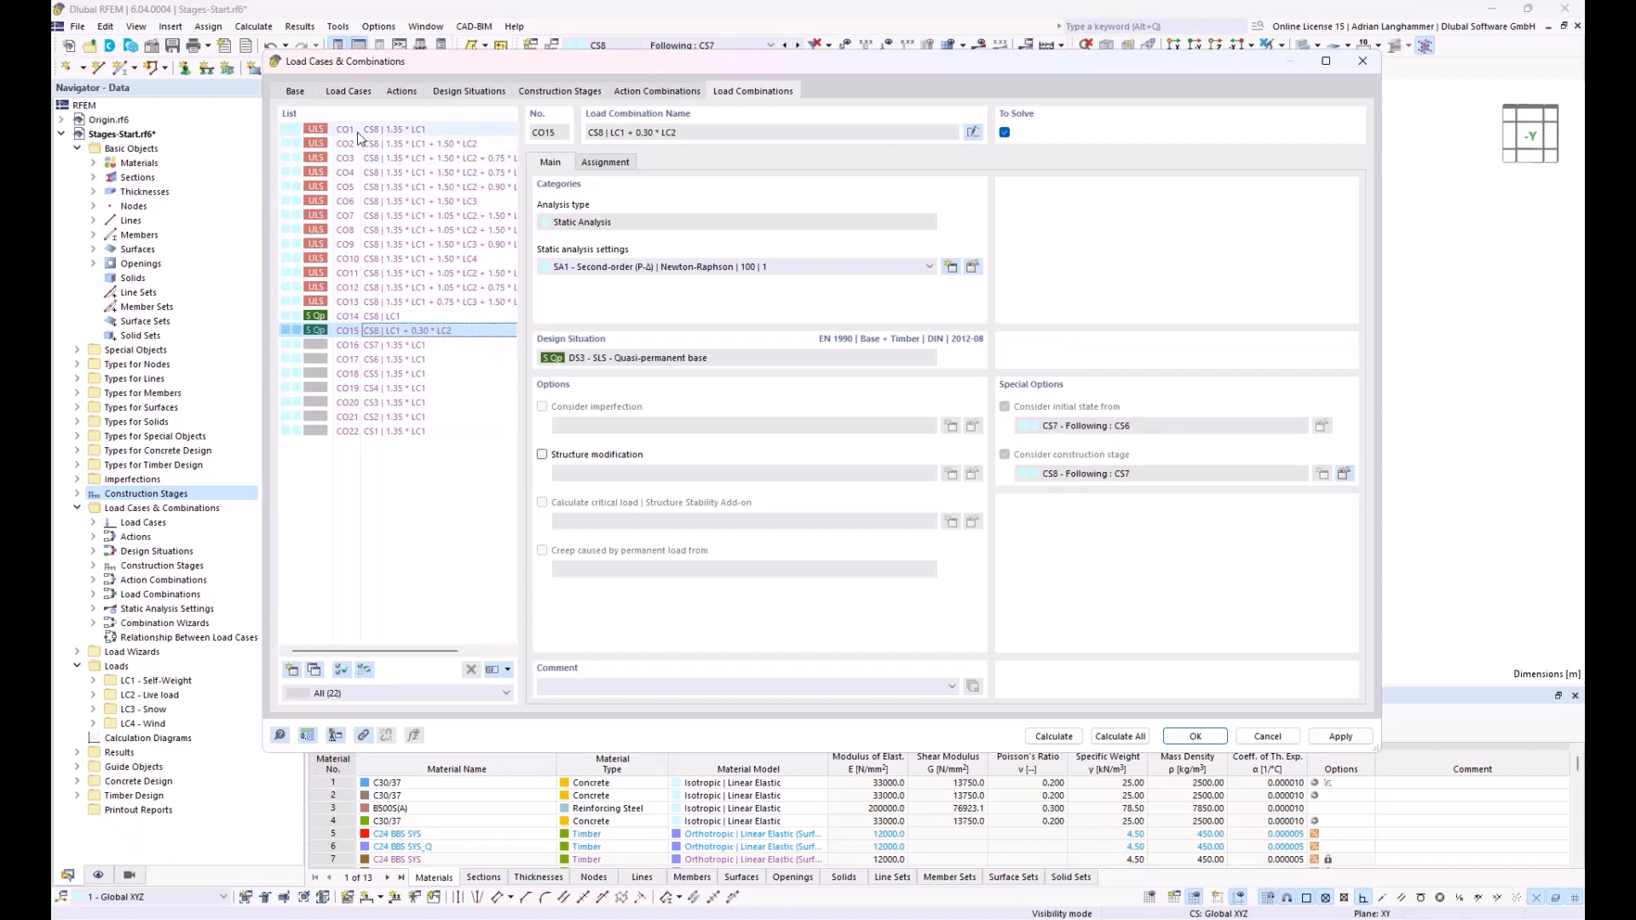
left_click(350, 301)
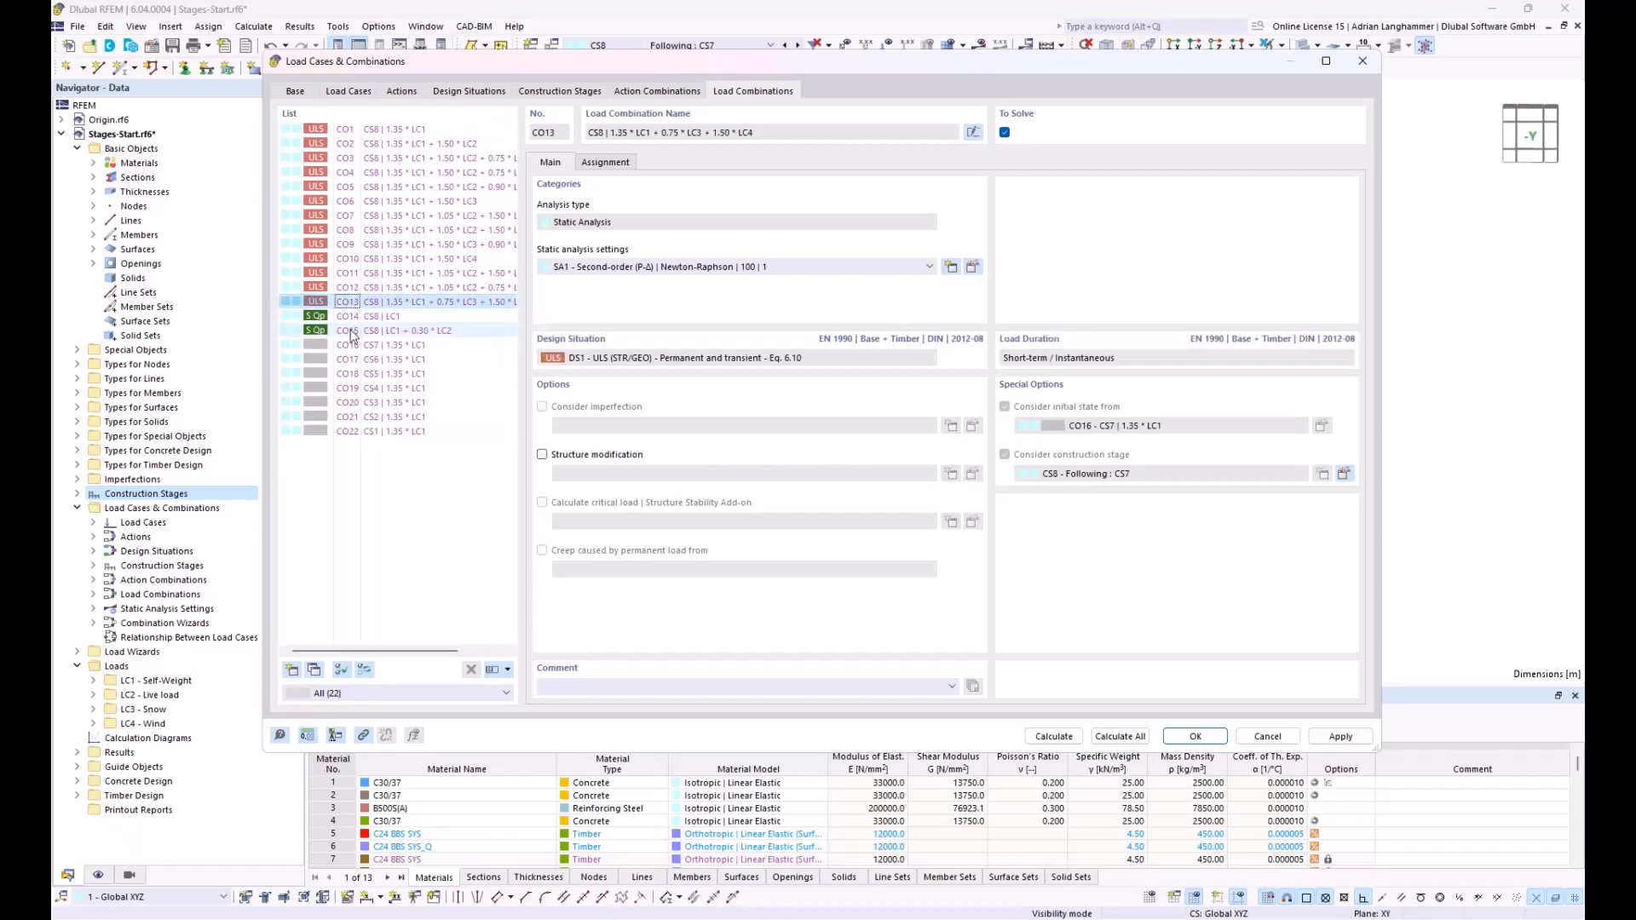
left_click(364, 433)
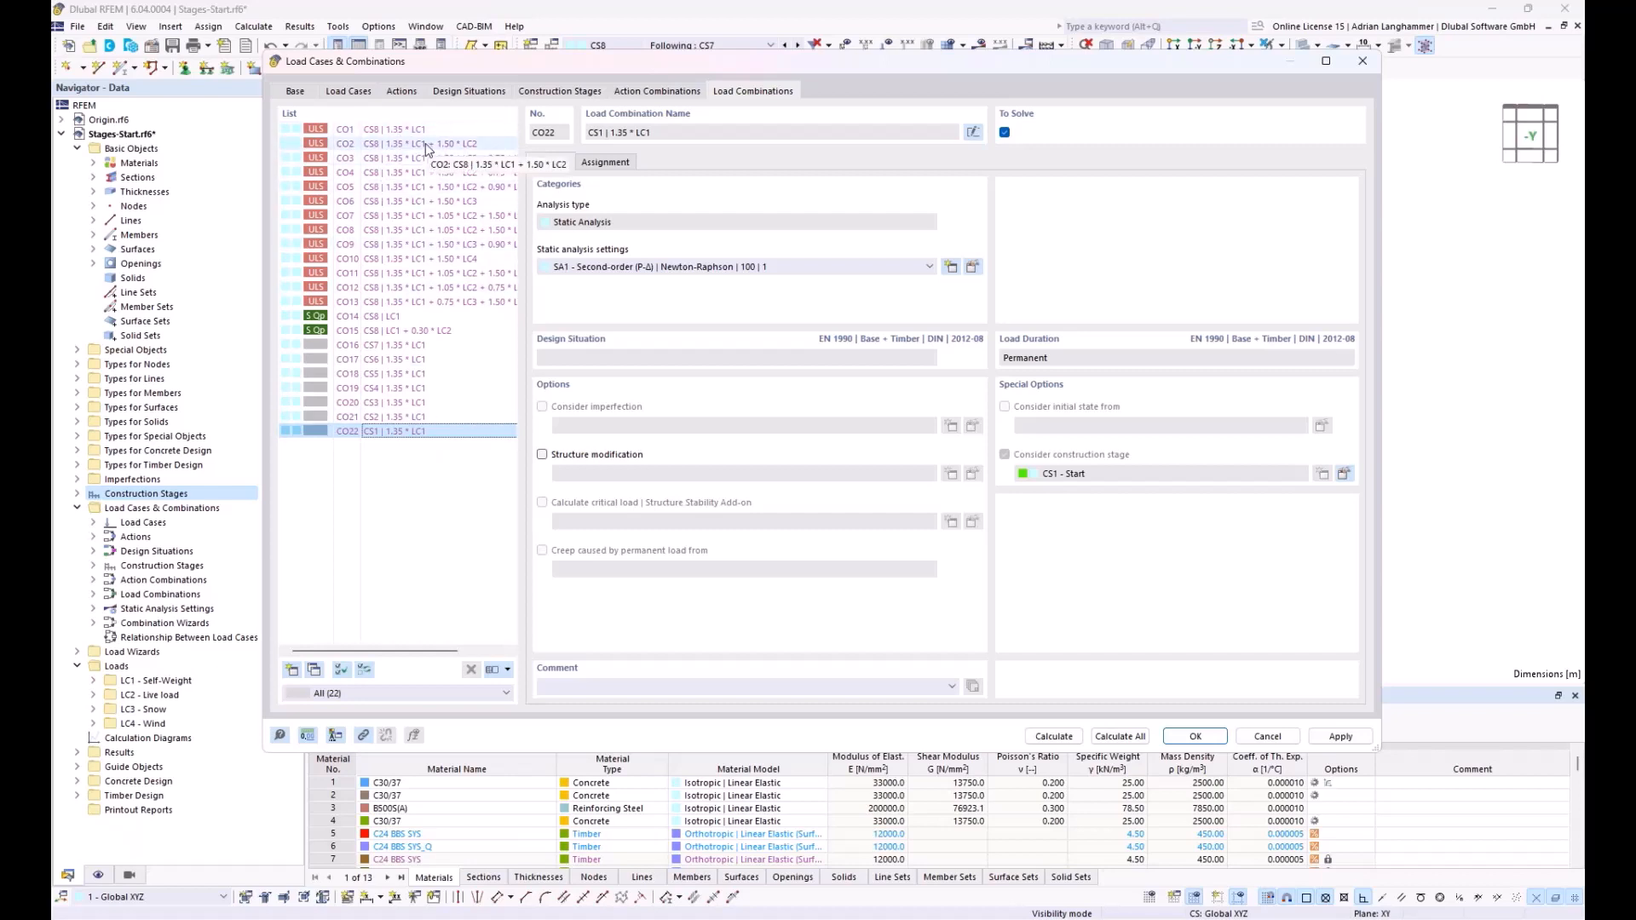
left_click(395, 419)
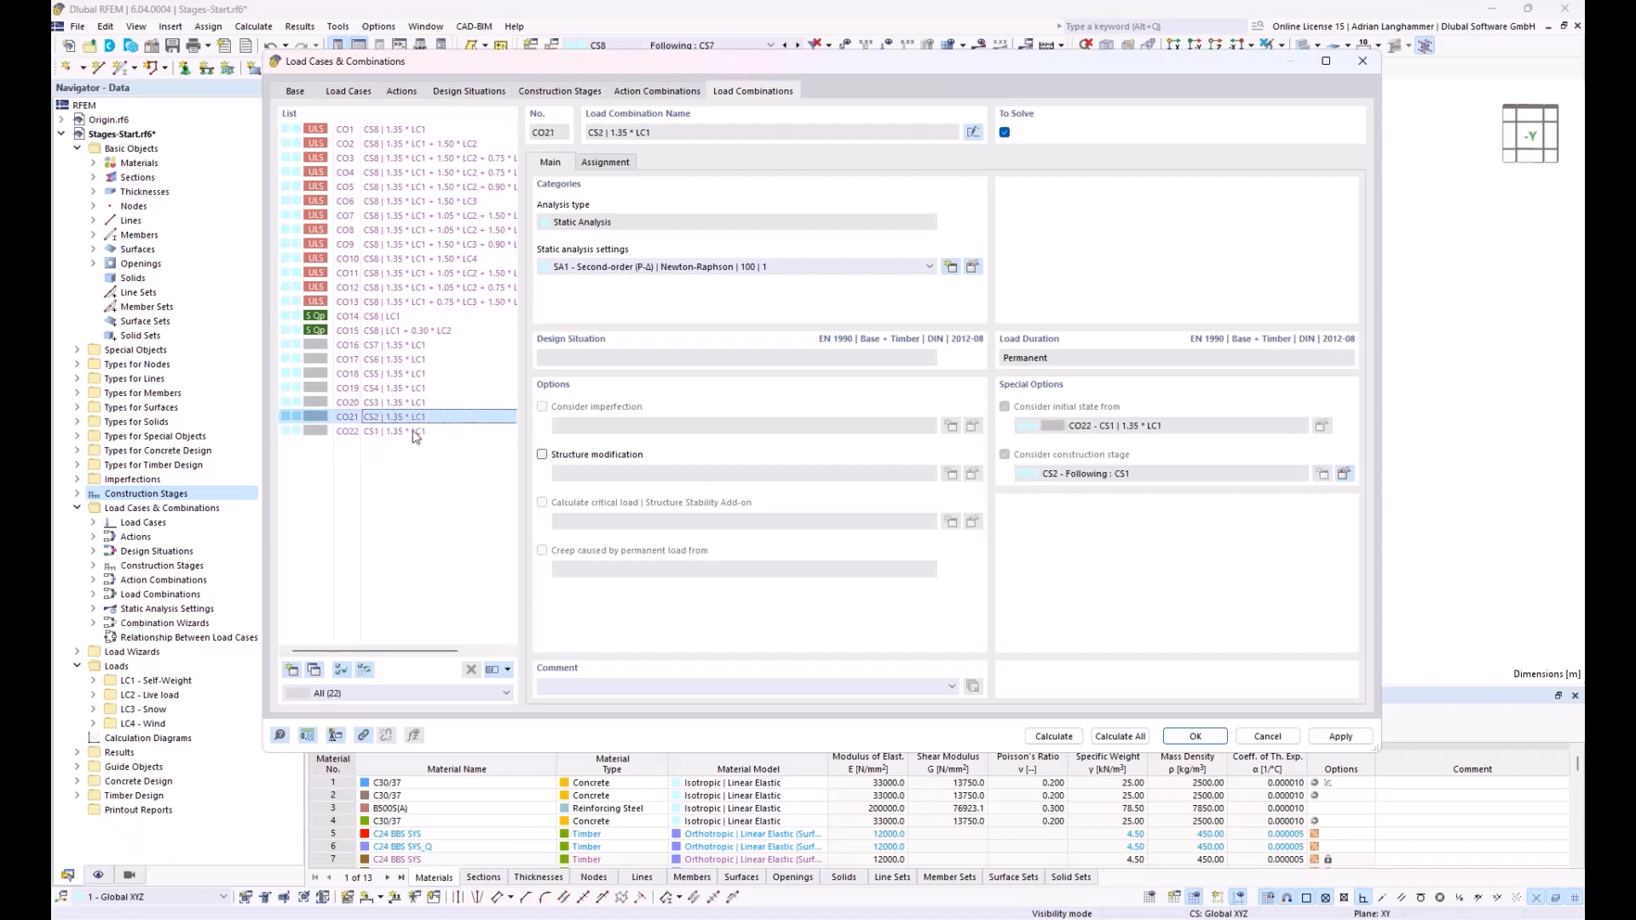
left_click(387, 432)
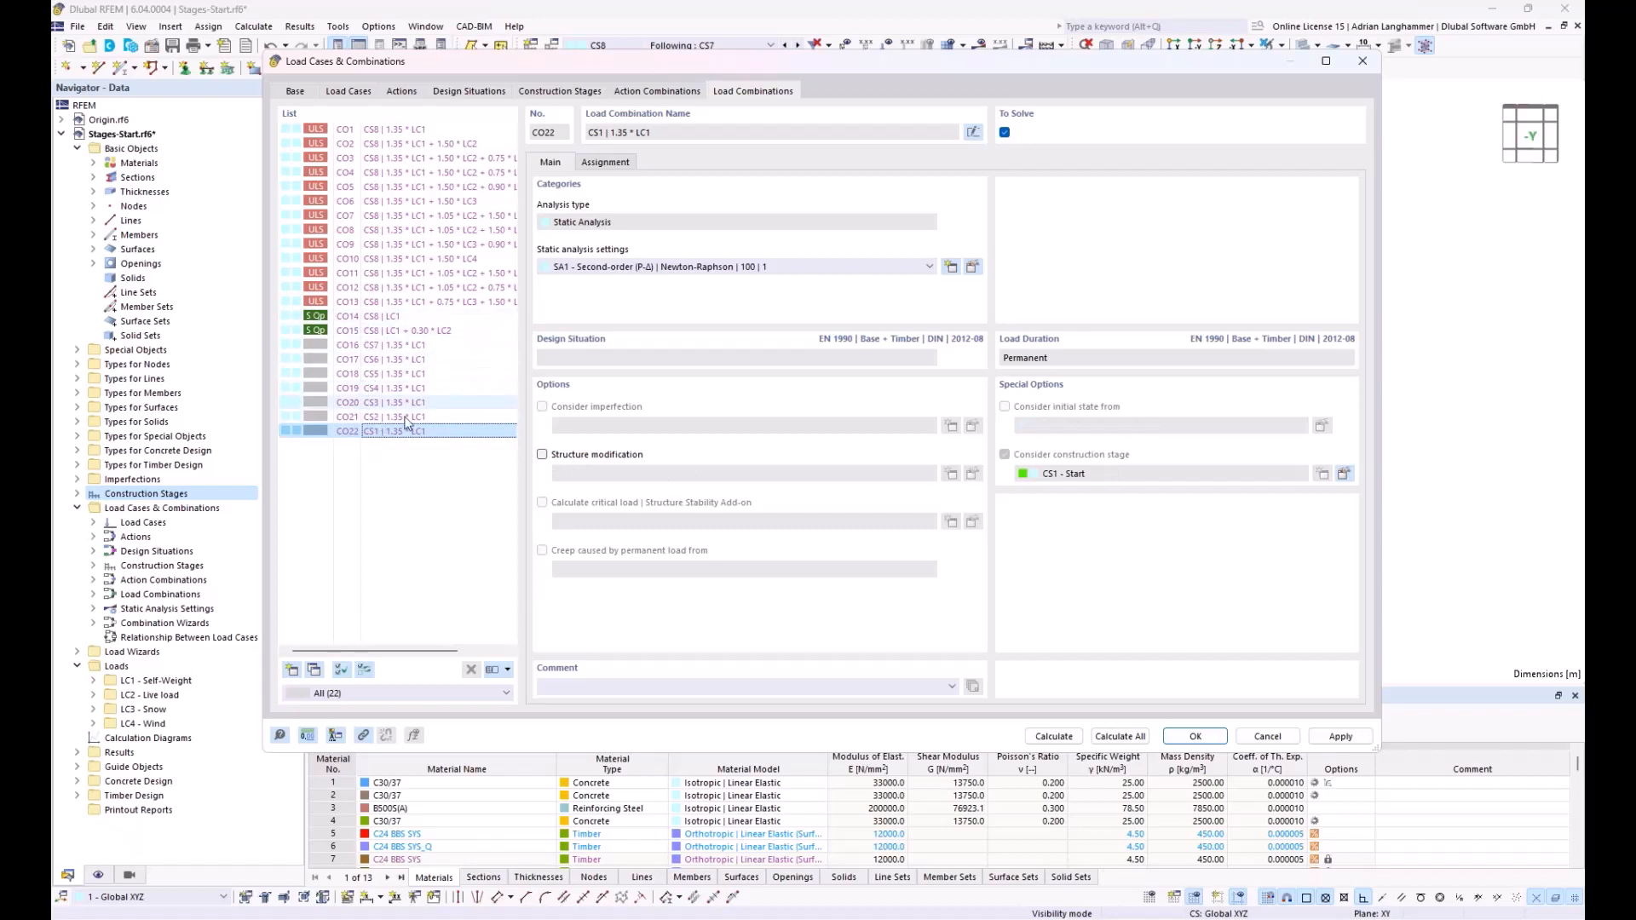
left_click(396, 417)
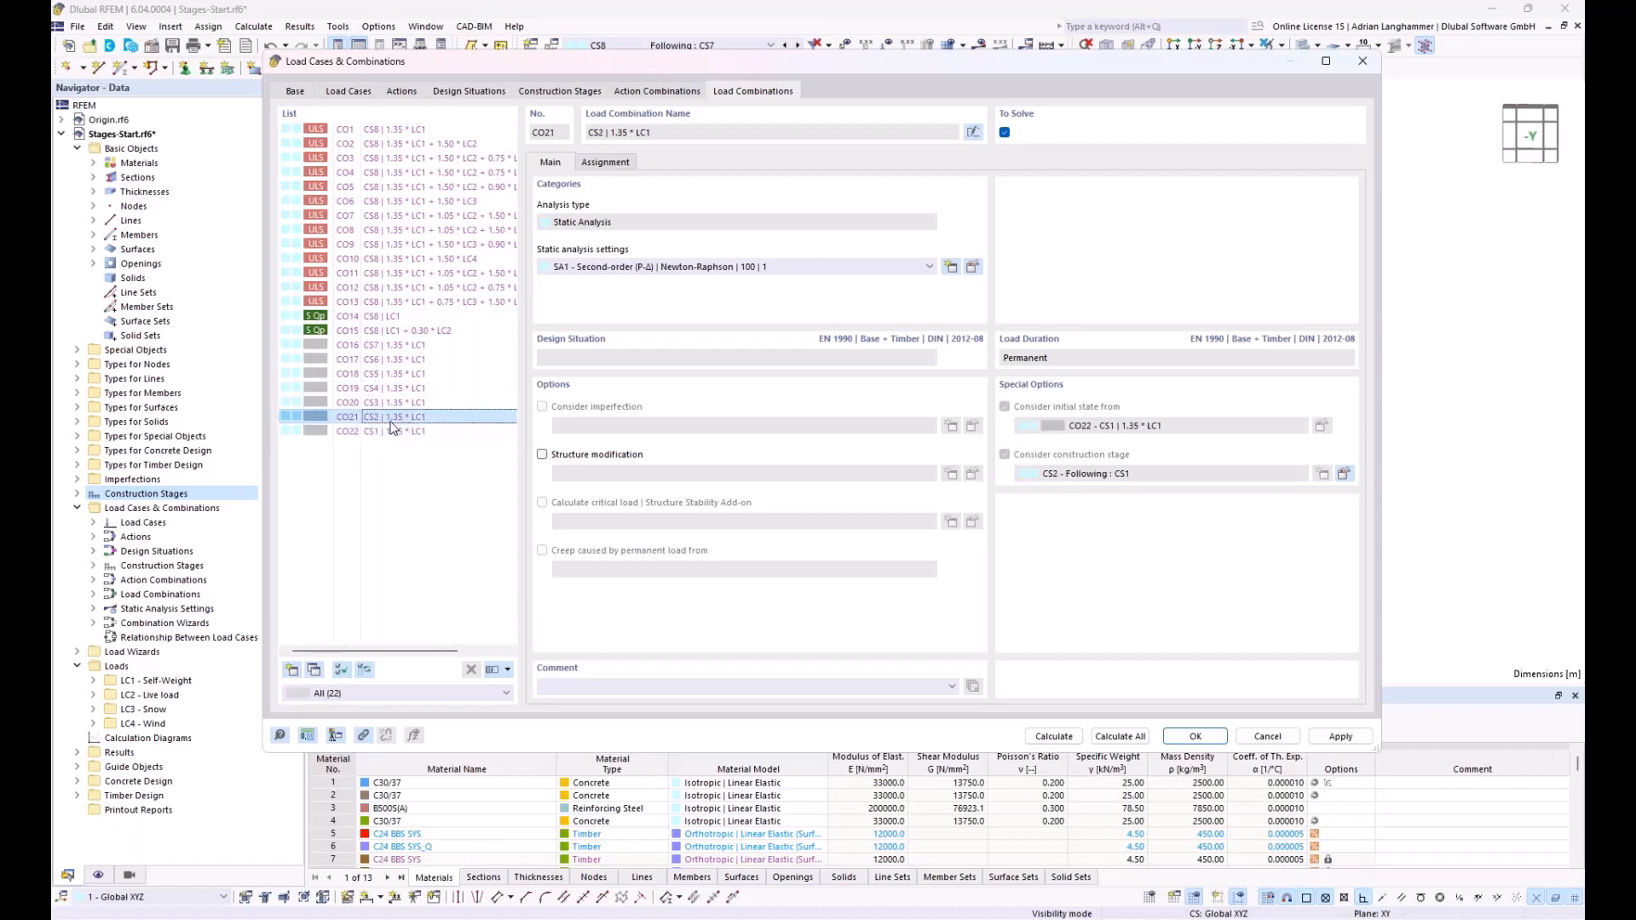
left_click(422, 333)
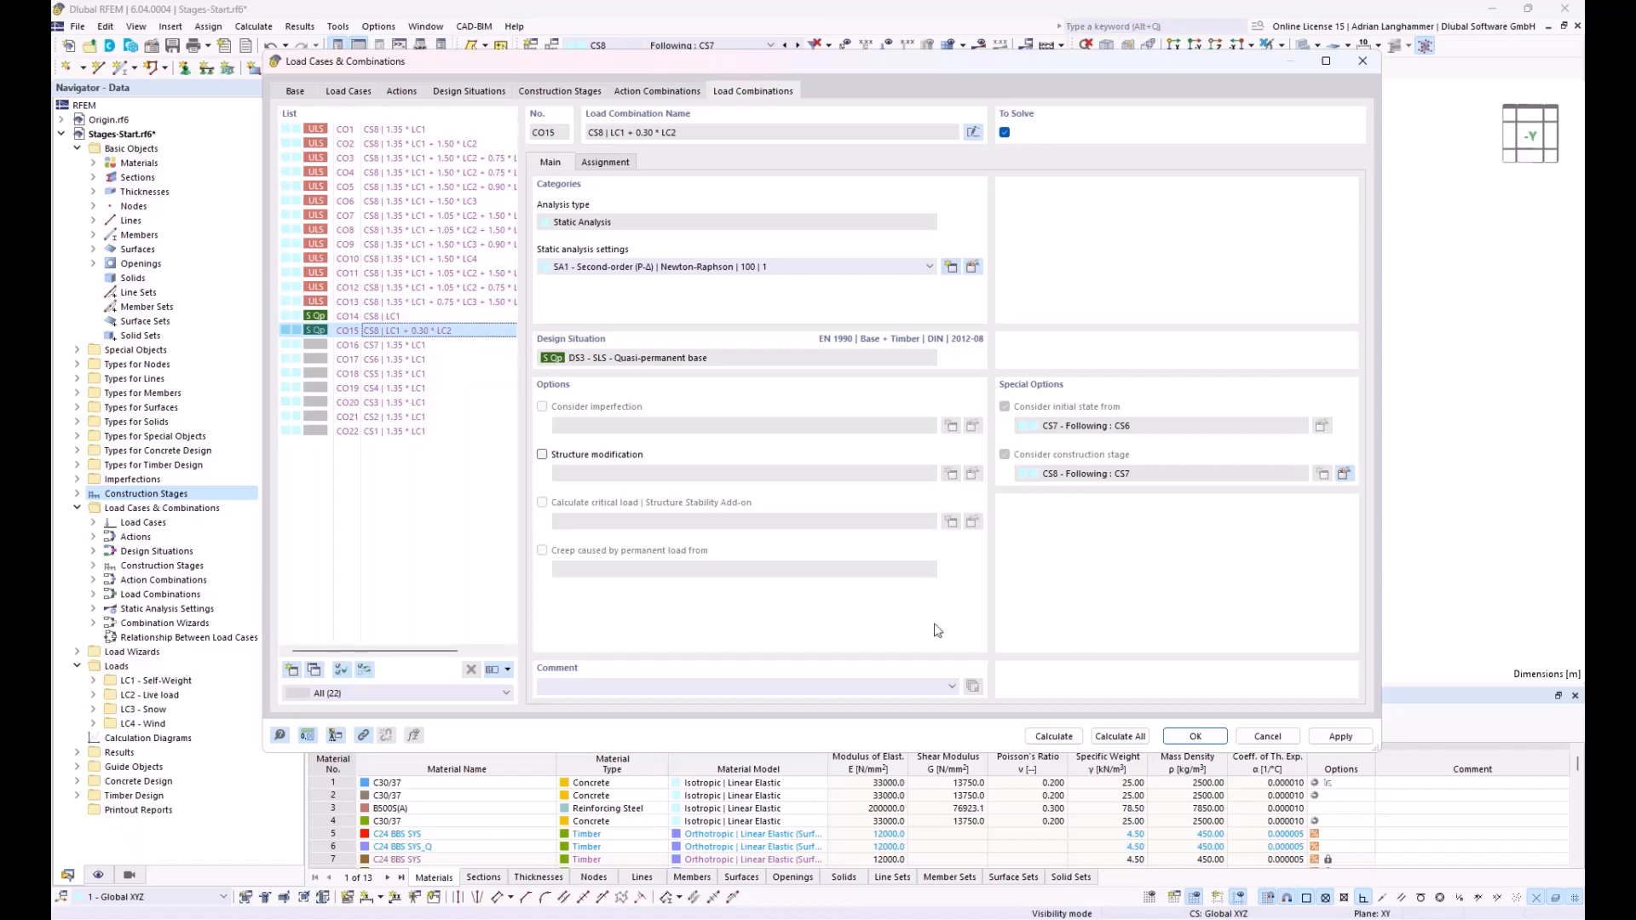
Accept the load cases and combinations settings and show the Timber Design input data table
left_click(1195, 736)
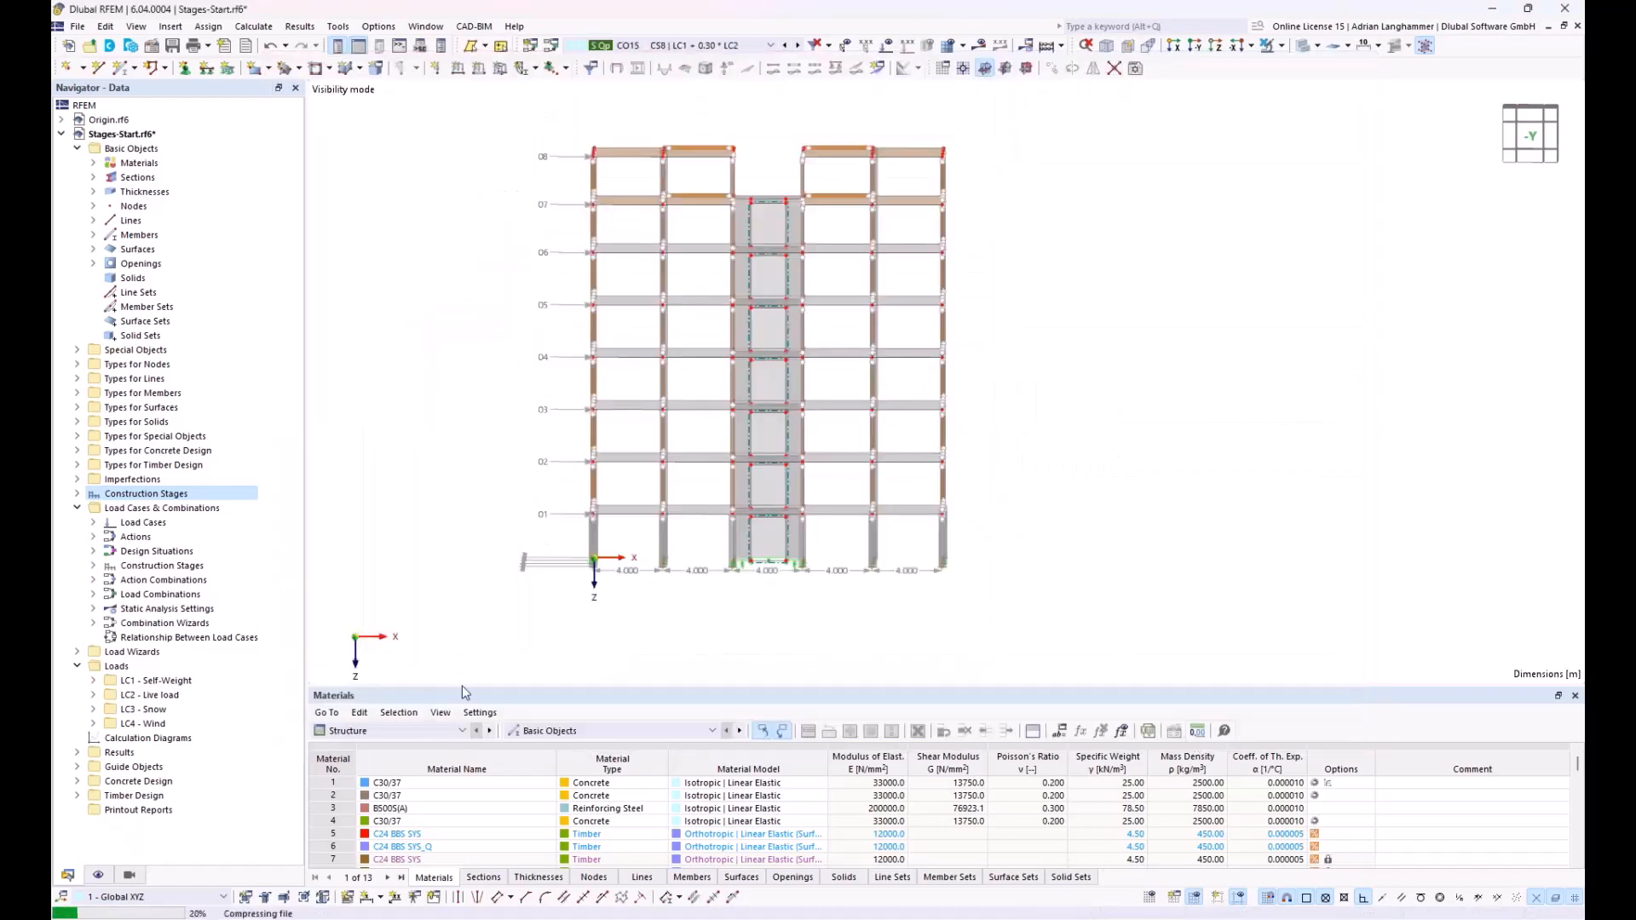
left_click(461, 731)
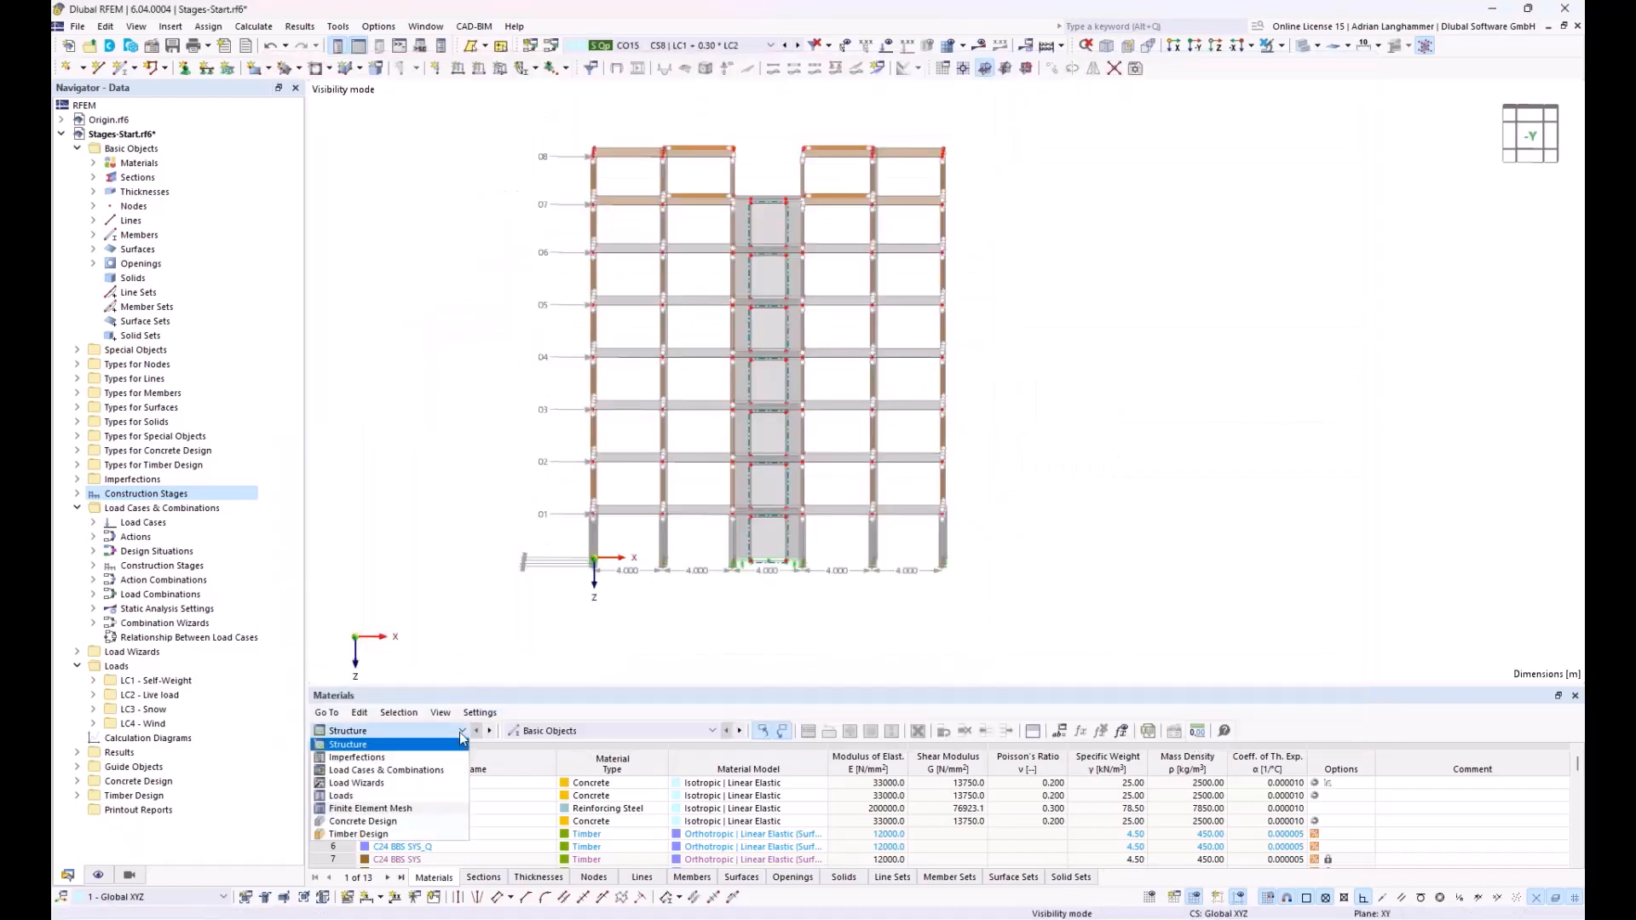
left_click(429, 834)
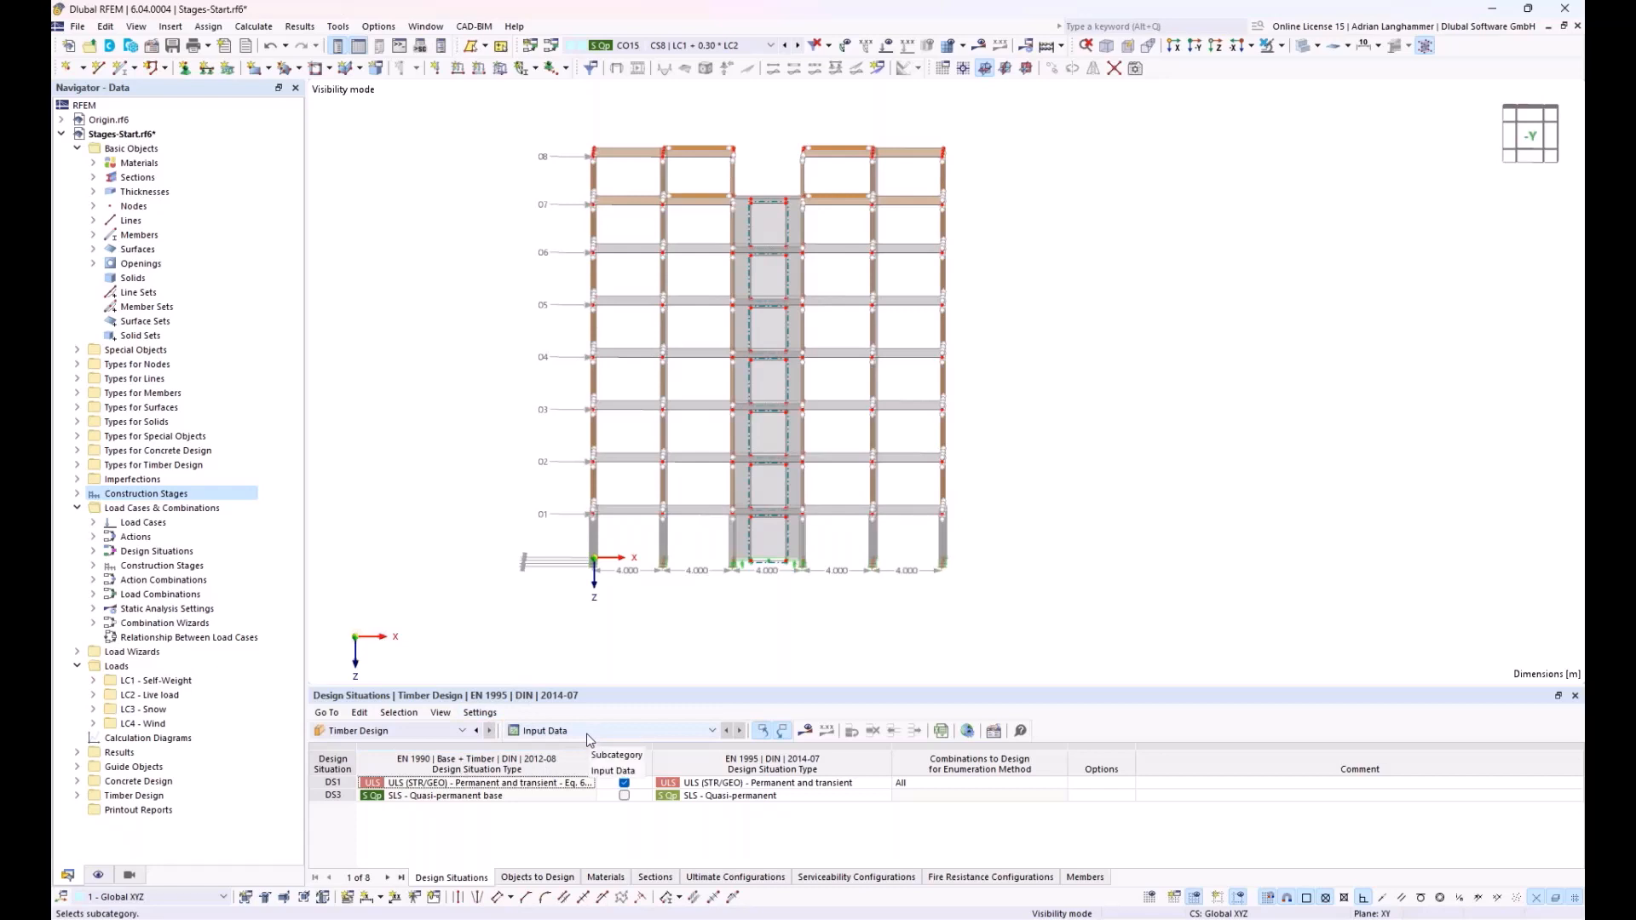
Run the timber design calculation for the construction stages model and examine the members' design check ratios
left_click(804, 733)
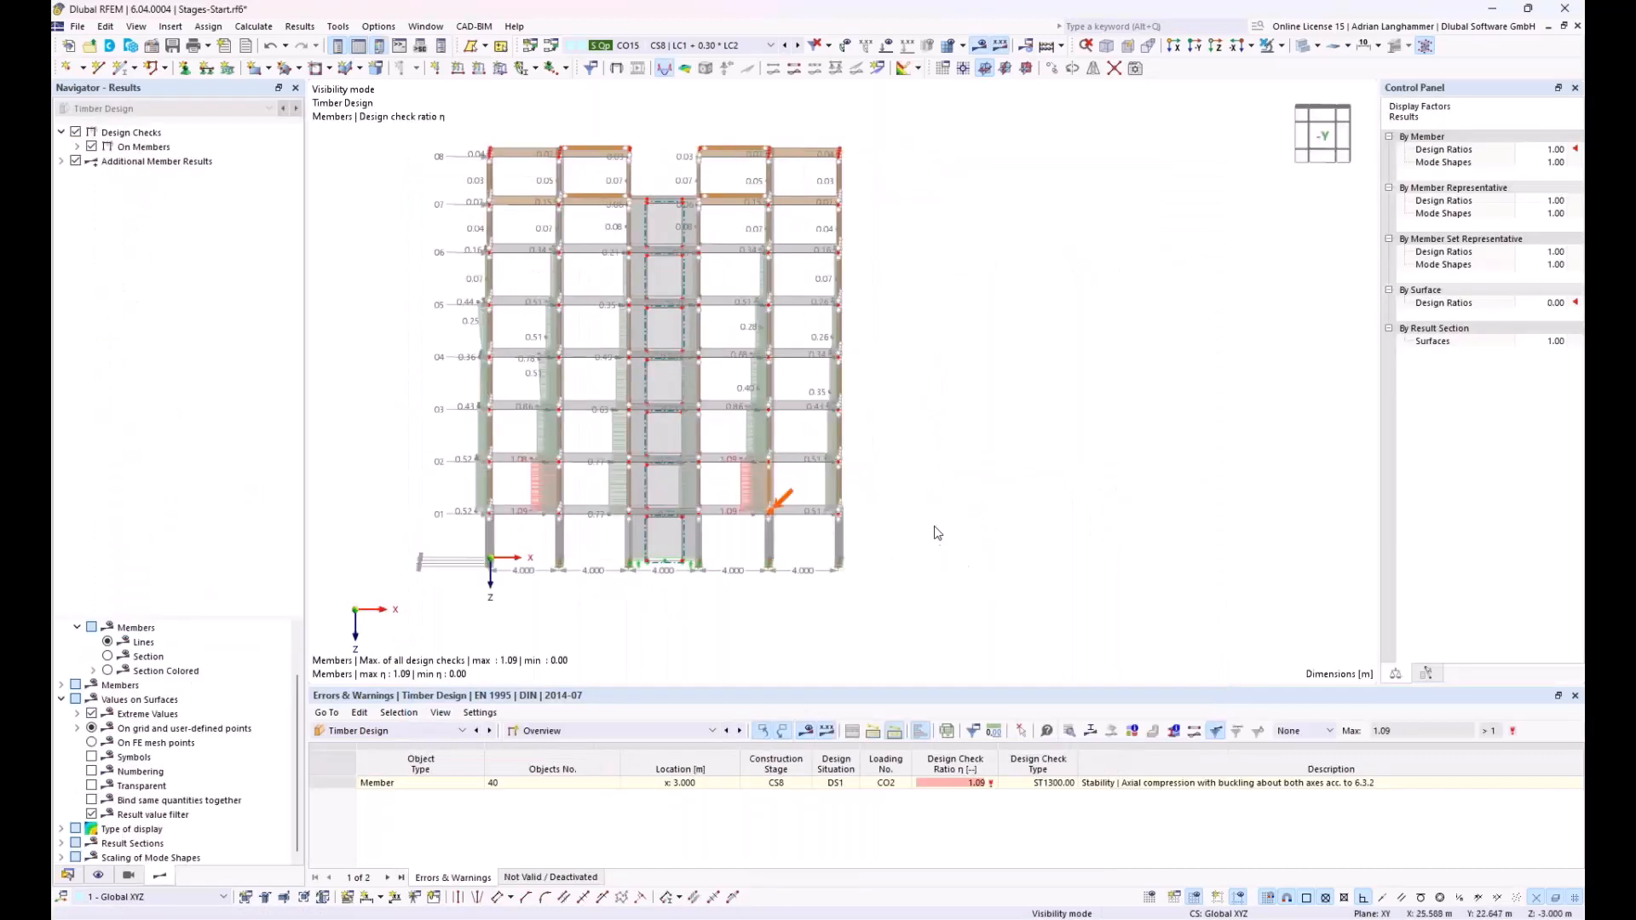
middle_click_drag(938, 524, 986, 541)
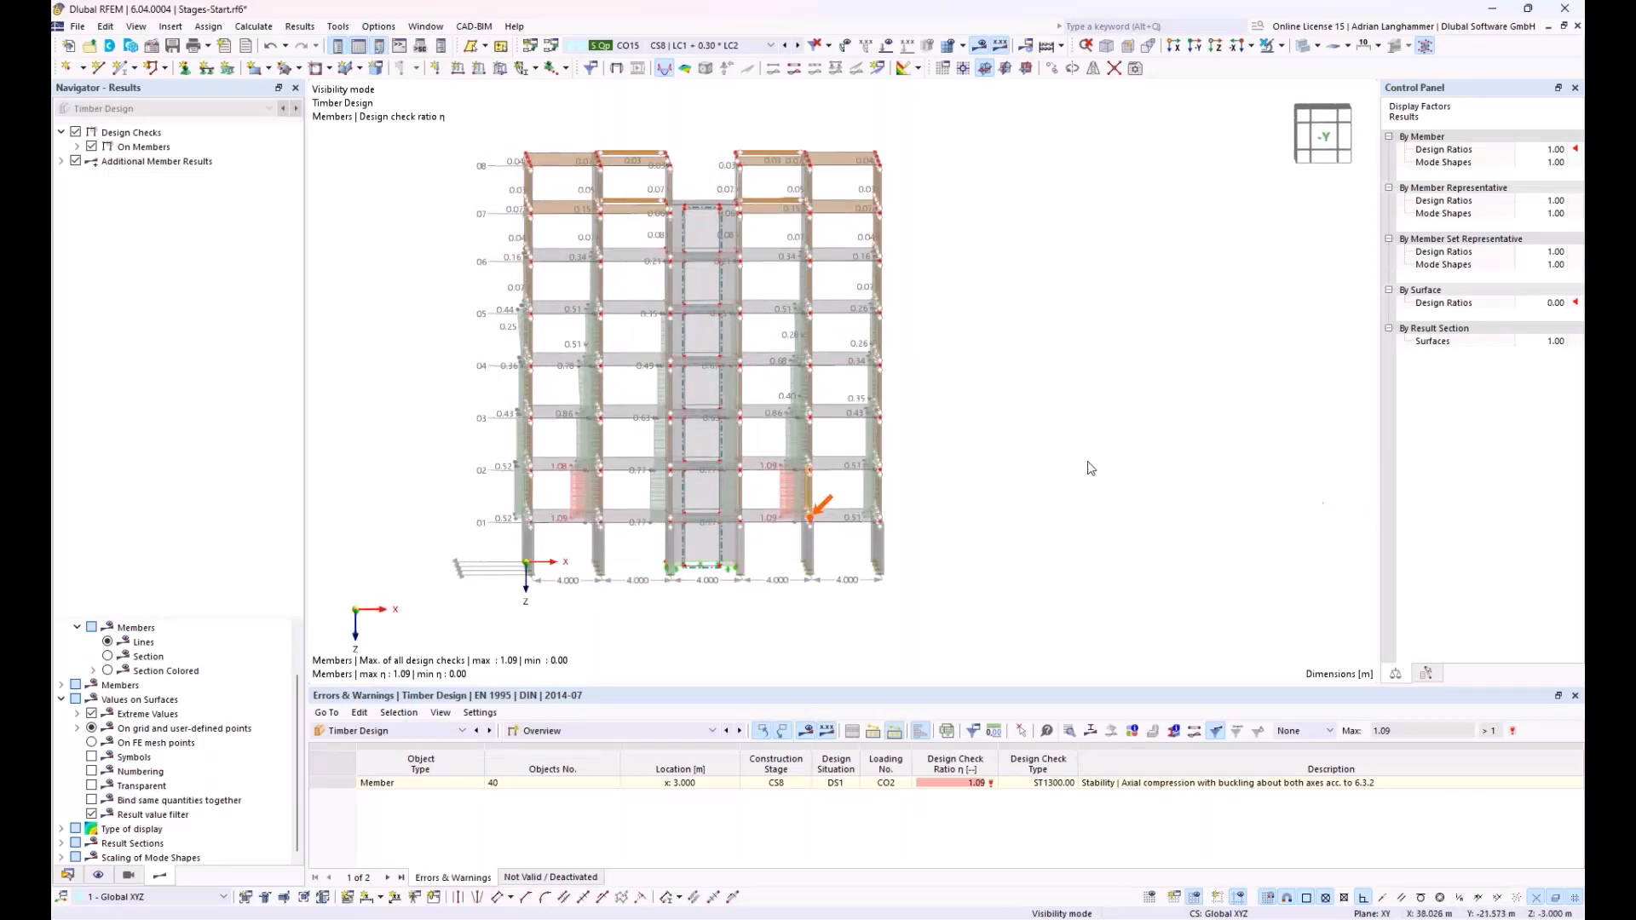
middle_click_drag(488, 433, 509, 437)
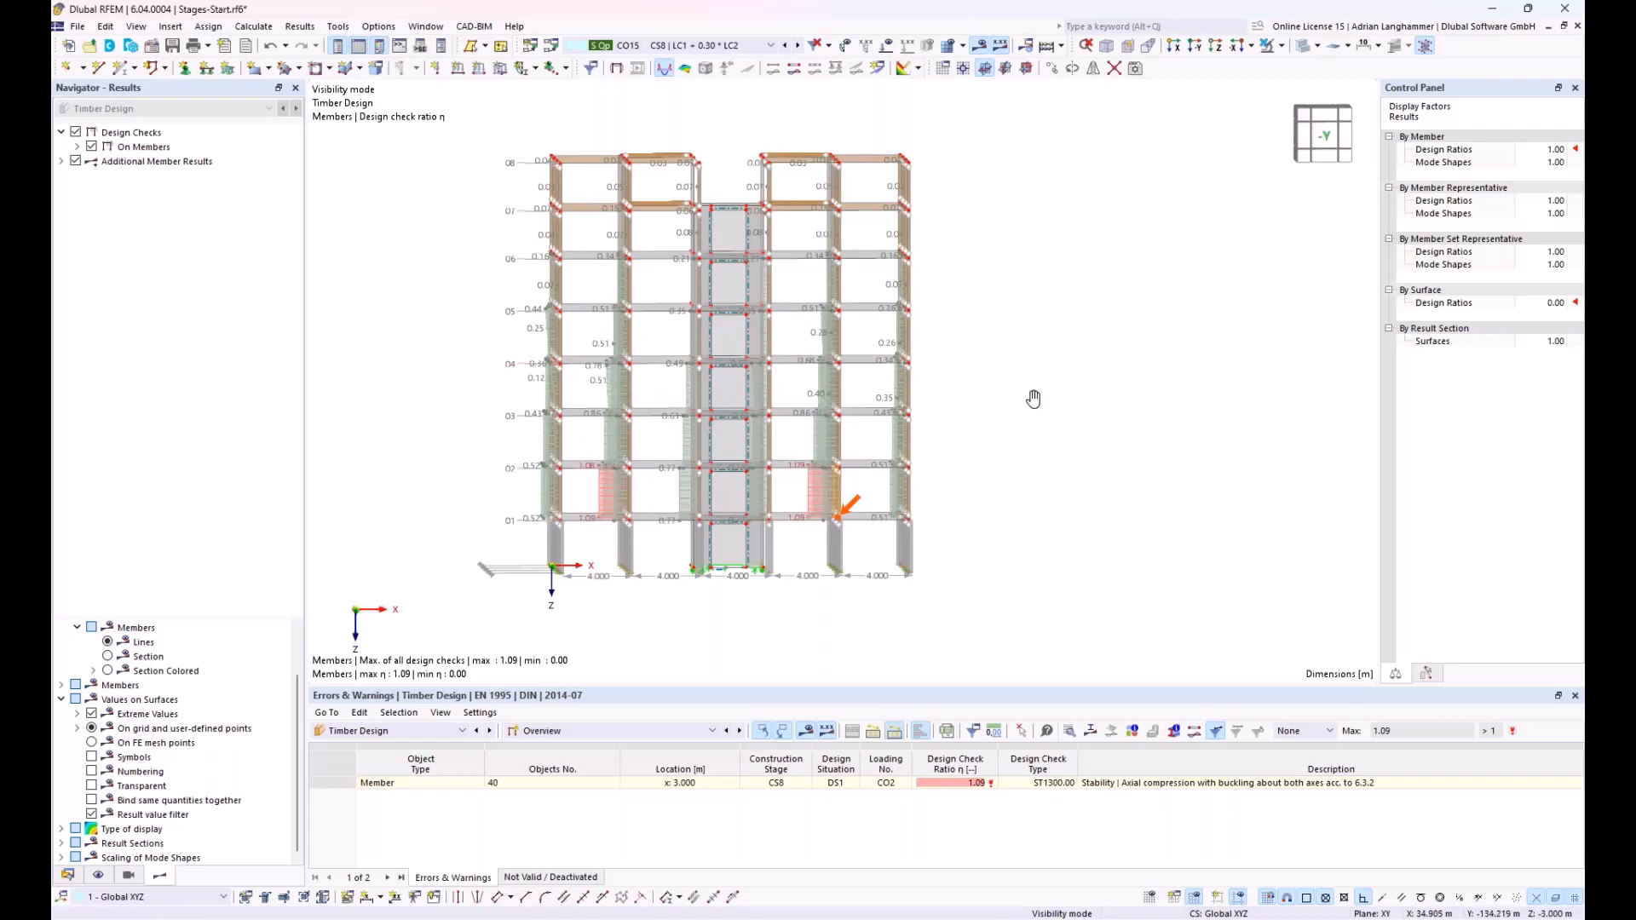
middle_click_drag(1032, 399, 1007, 397, "ctrl")
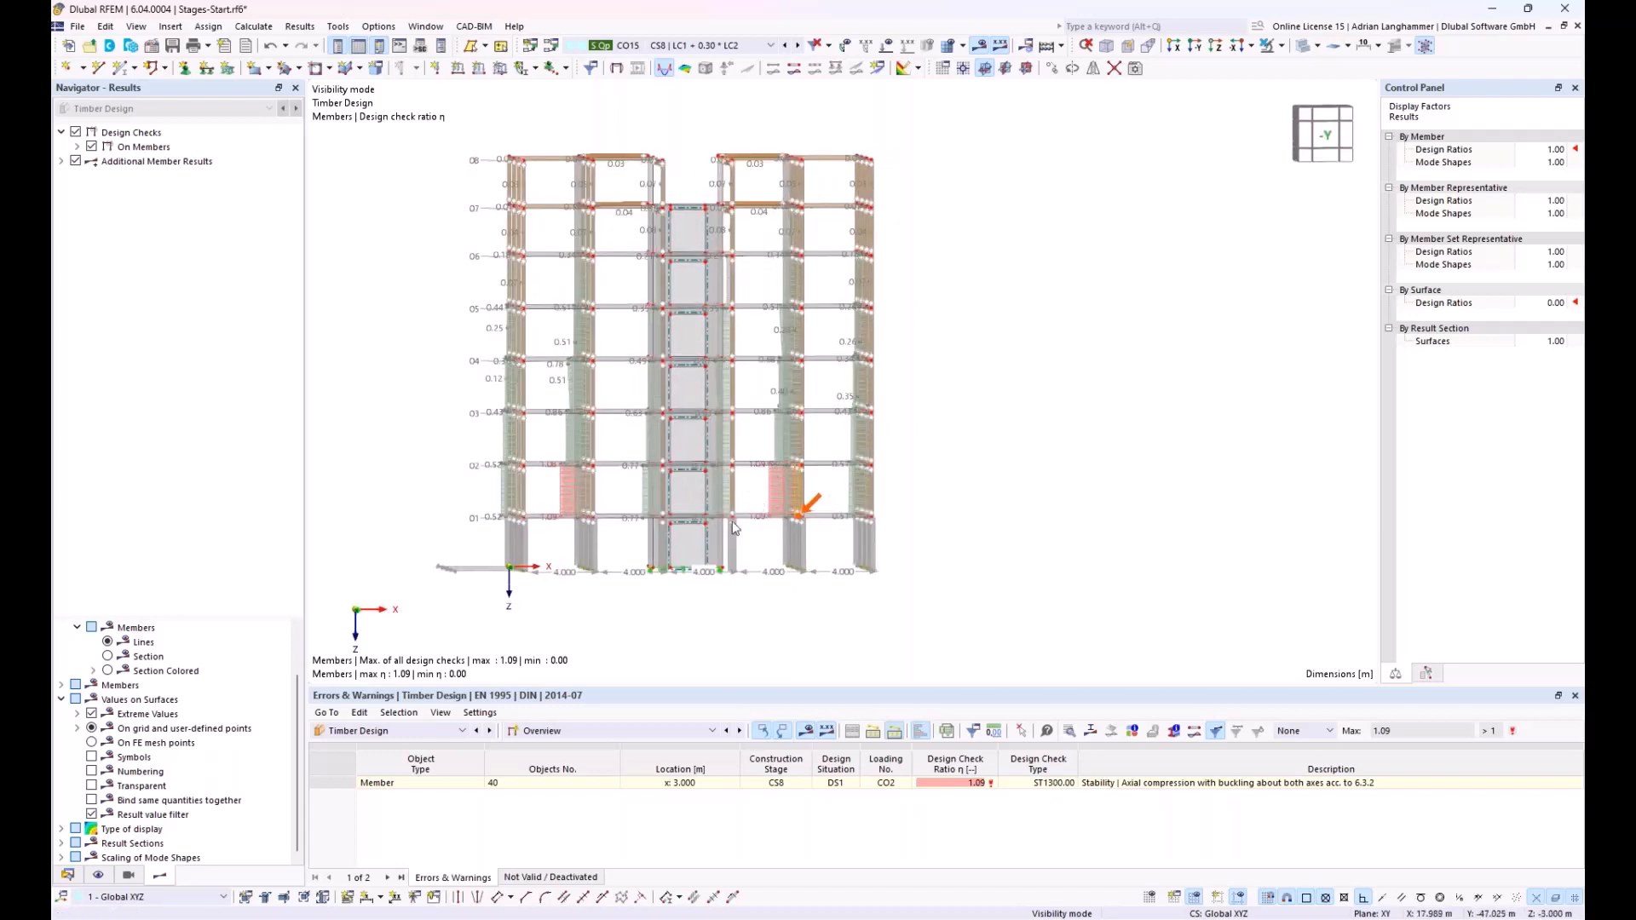
Arrange the Origin.rf6 and Stages-Start.rf6 models side by side in vertically tiled windows
left_click(65, 878)
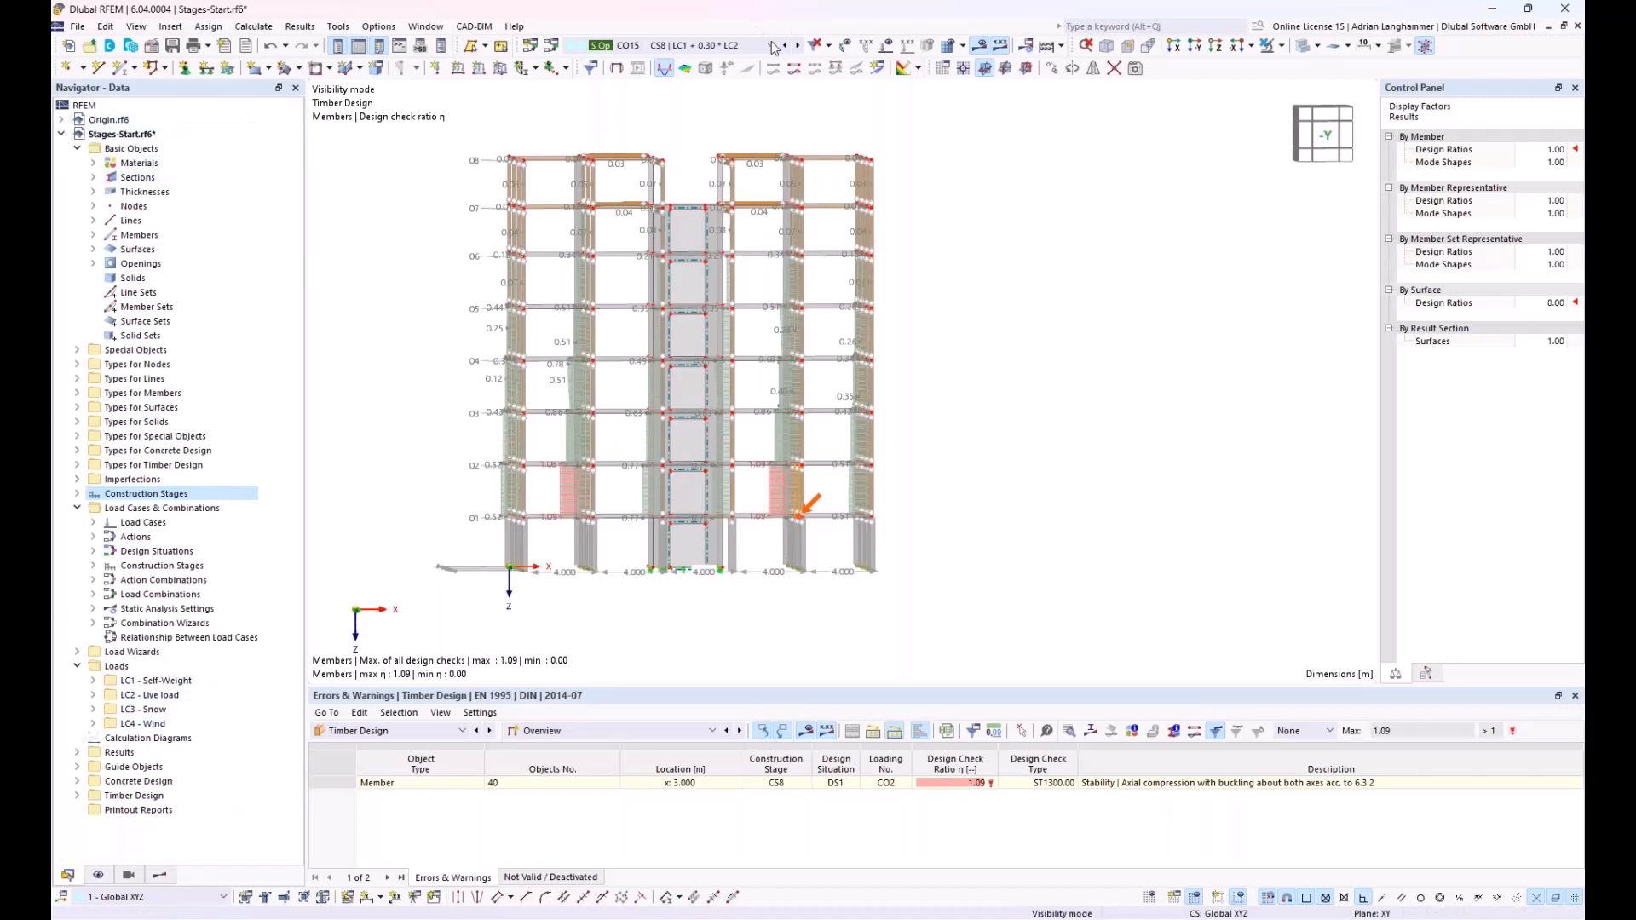
left_click(437, 26)
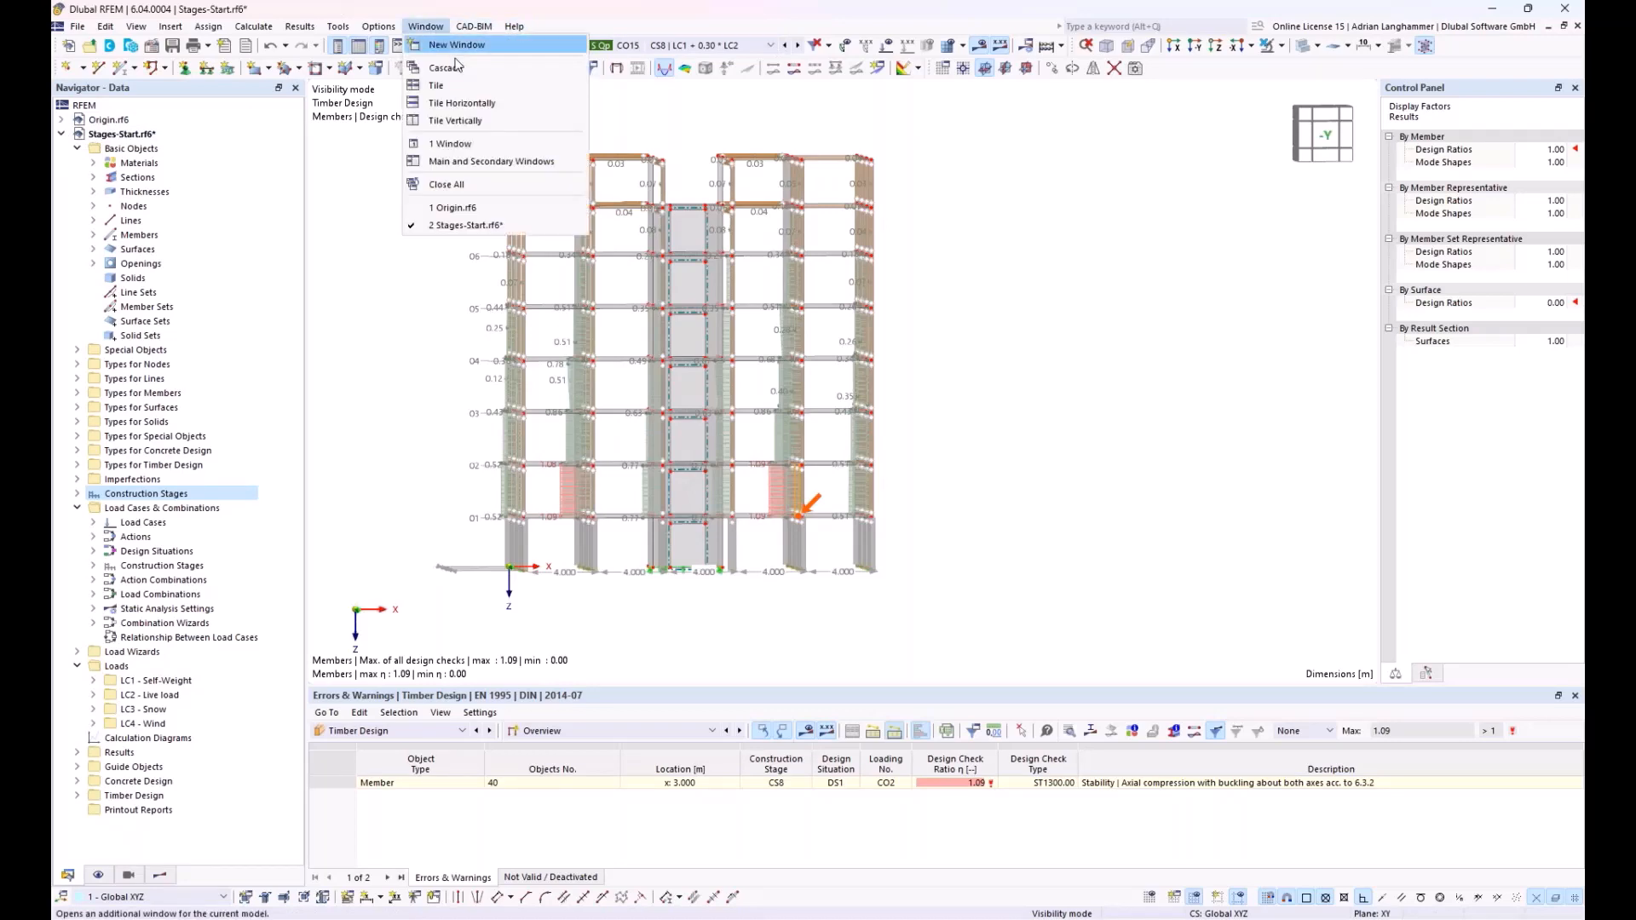
left_click(467, 124)
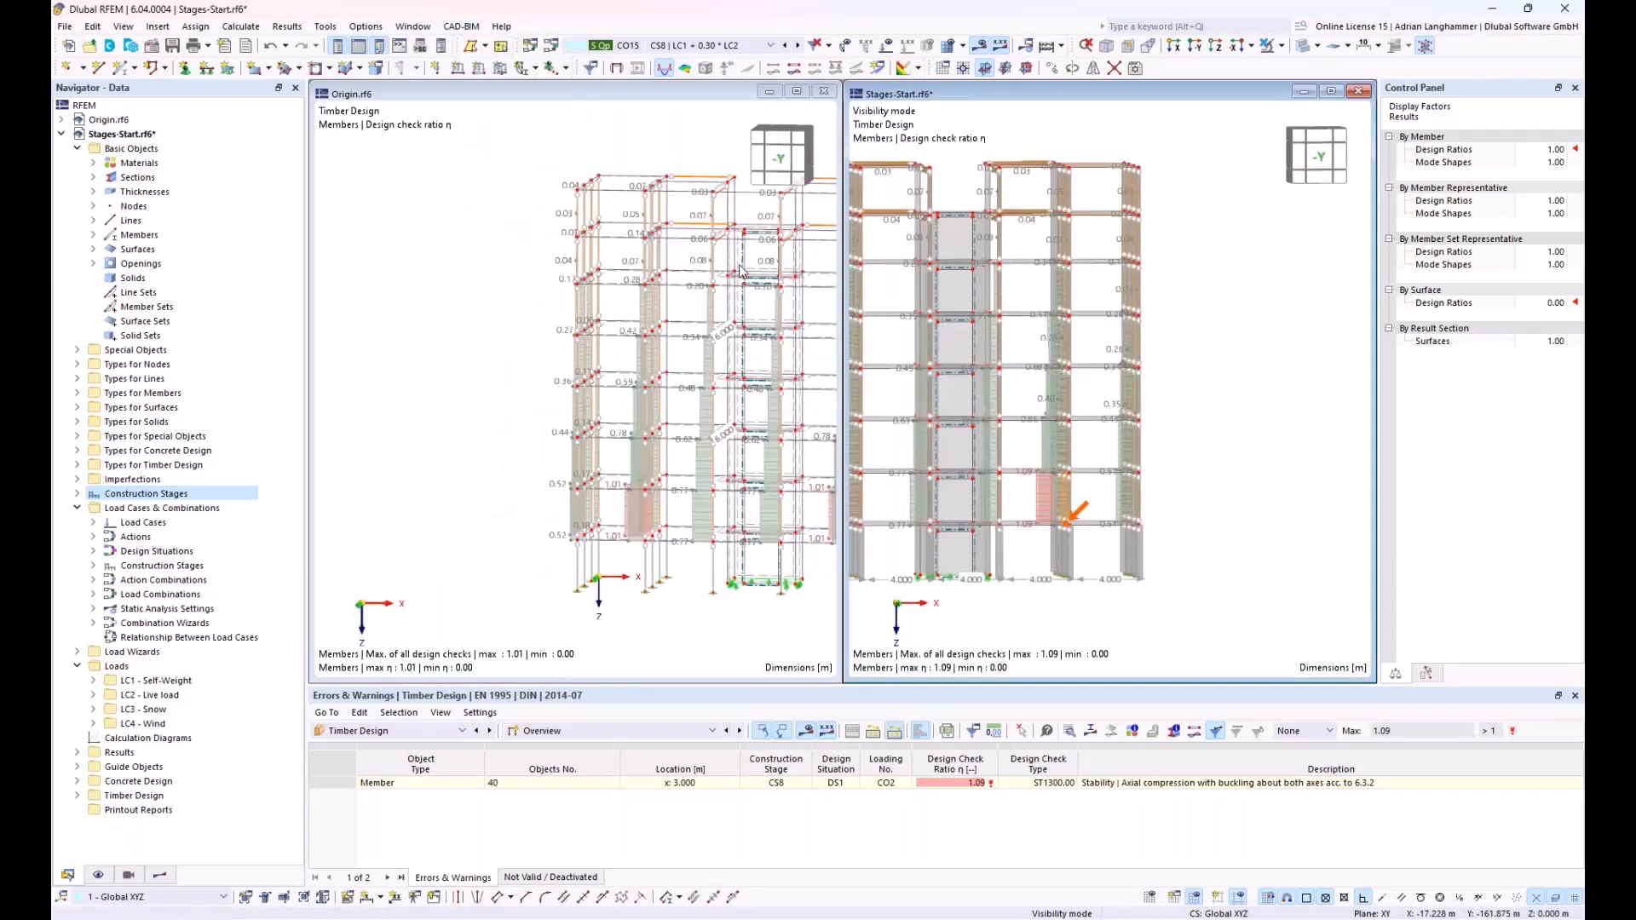
left_click(675, 281)
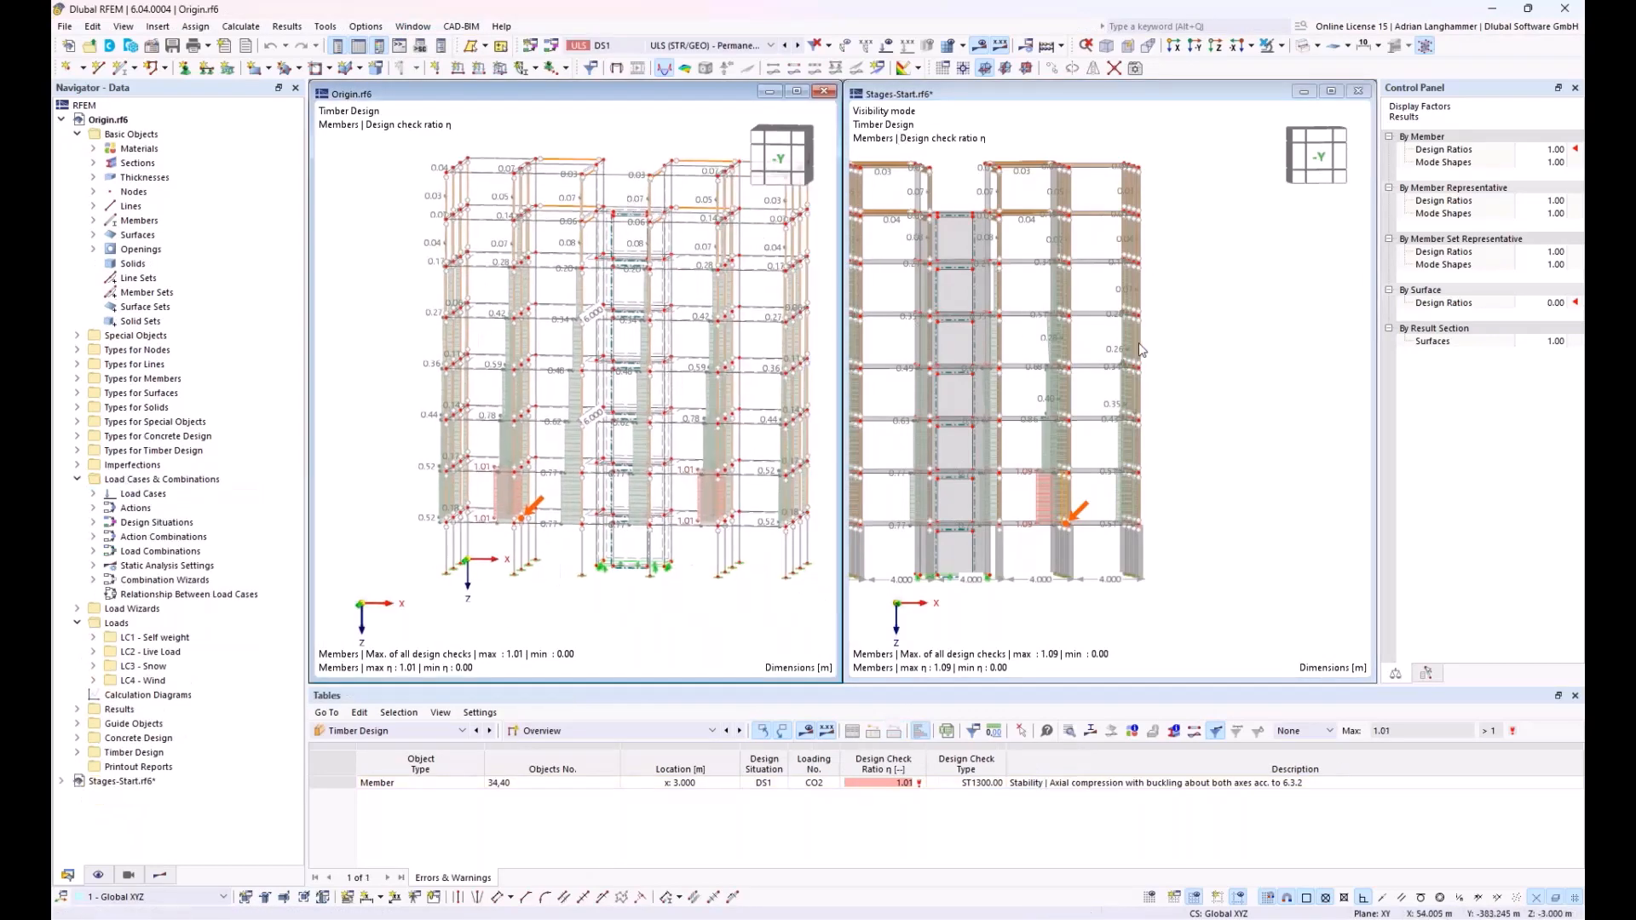
left_click(1204, 341)
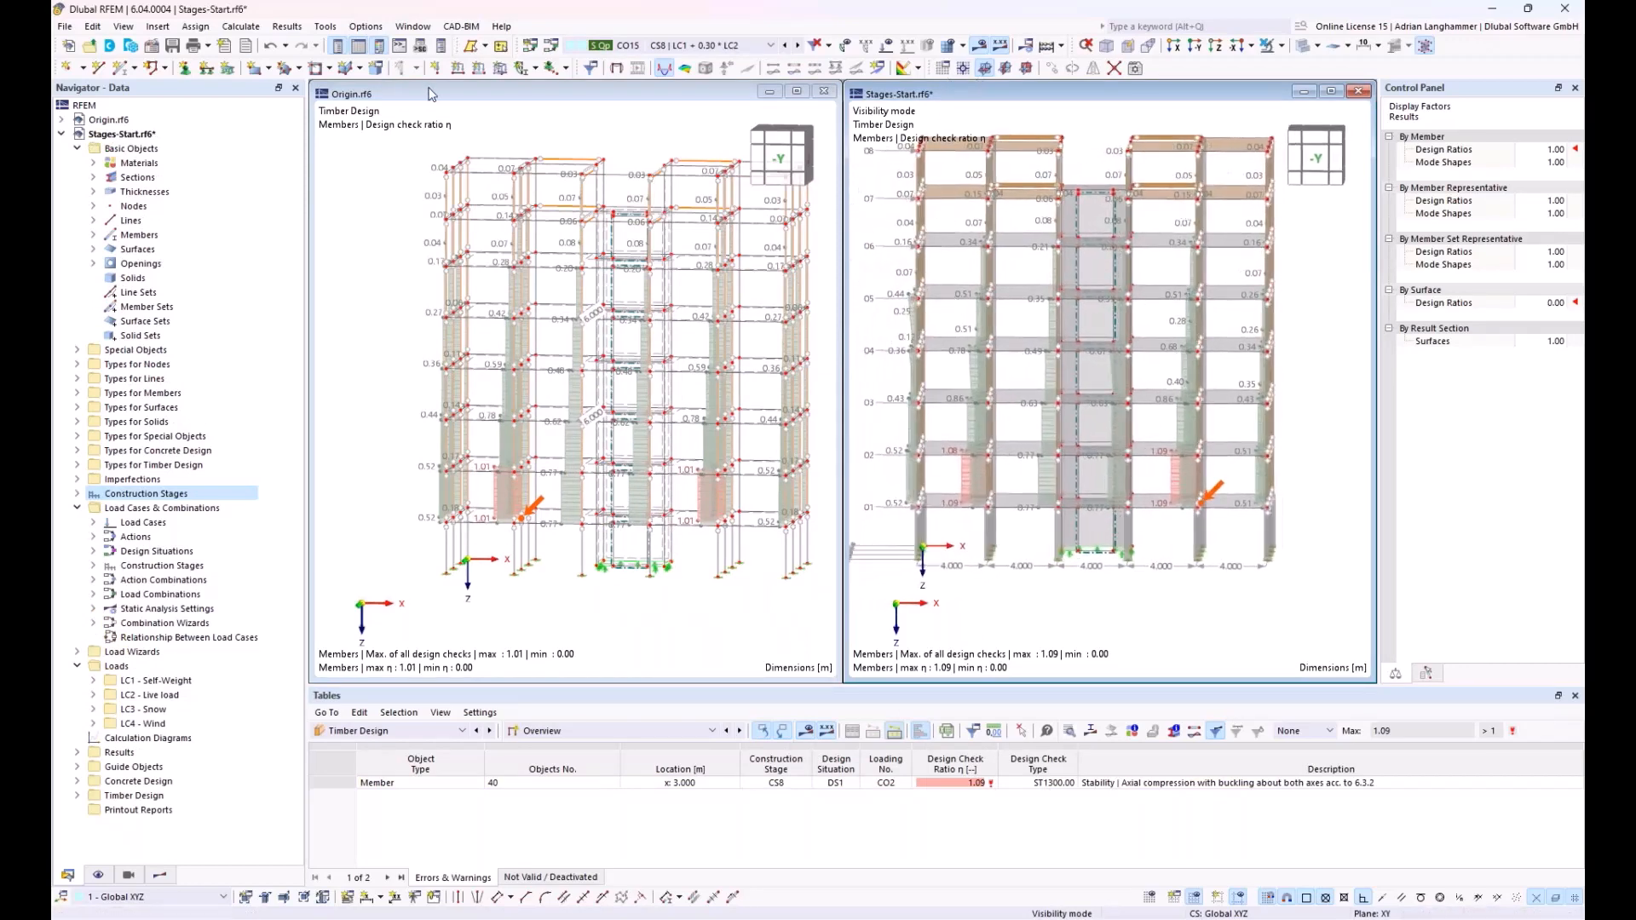
left_click(1107, 48)
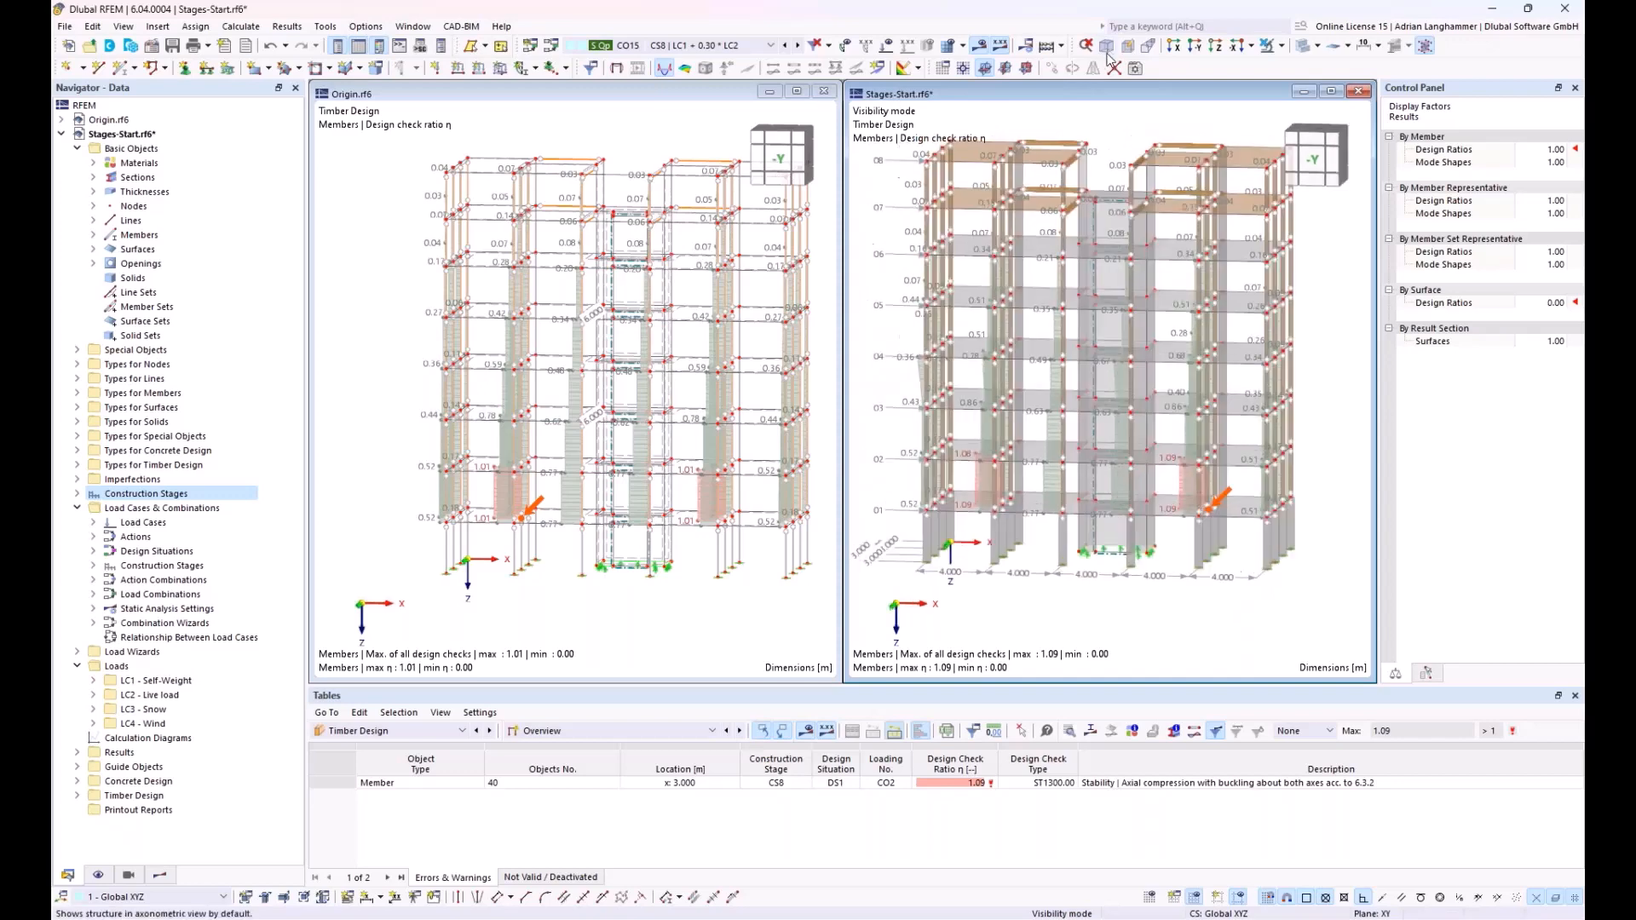
middle_click_drag(944, 476, 1072, 406, "ctrl")
Compare the design check ratios of the lower-storey columns in the Origin and Stages-Start models
scroll(535, 501, "up", 1)
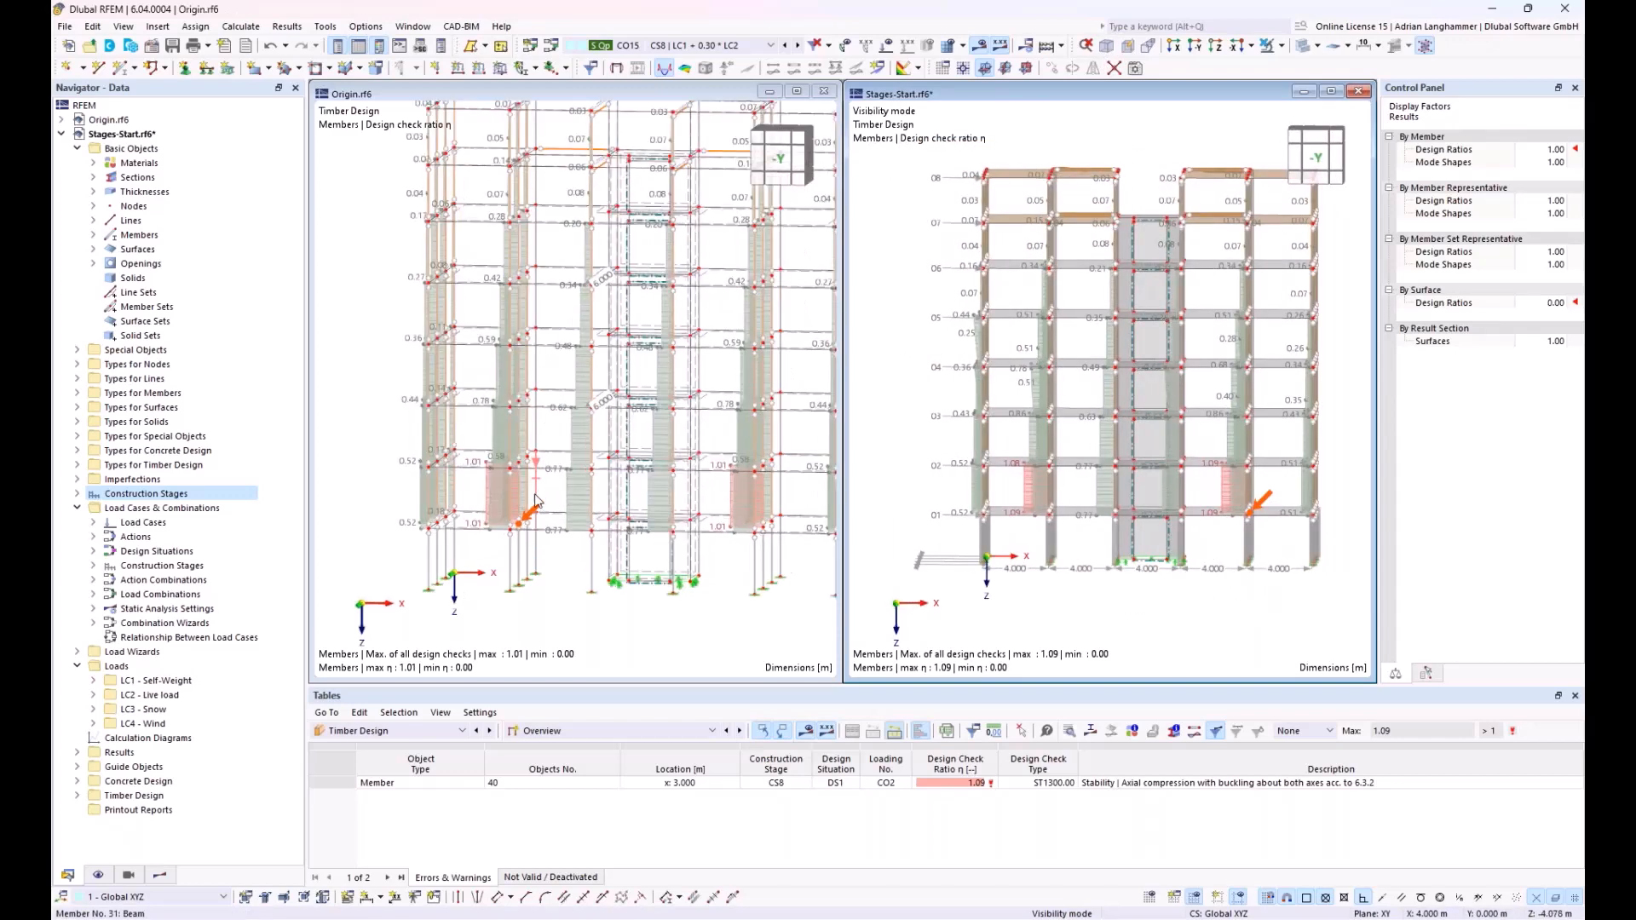
middle_click_drag(521, 517, 559, 508, "ctrl")
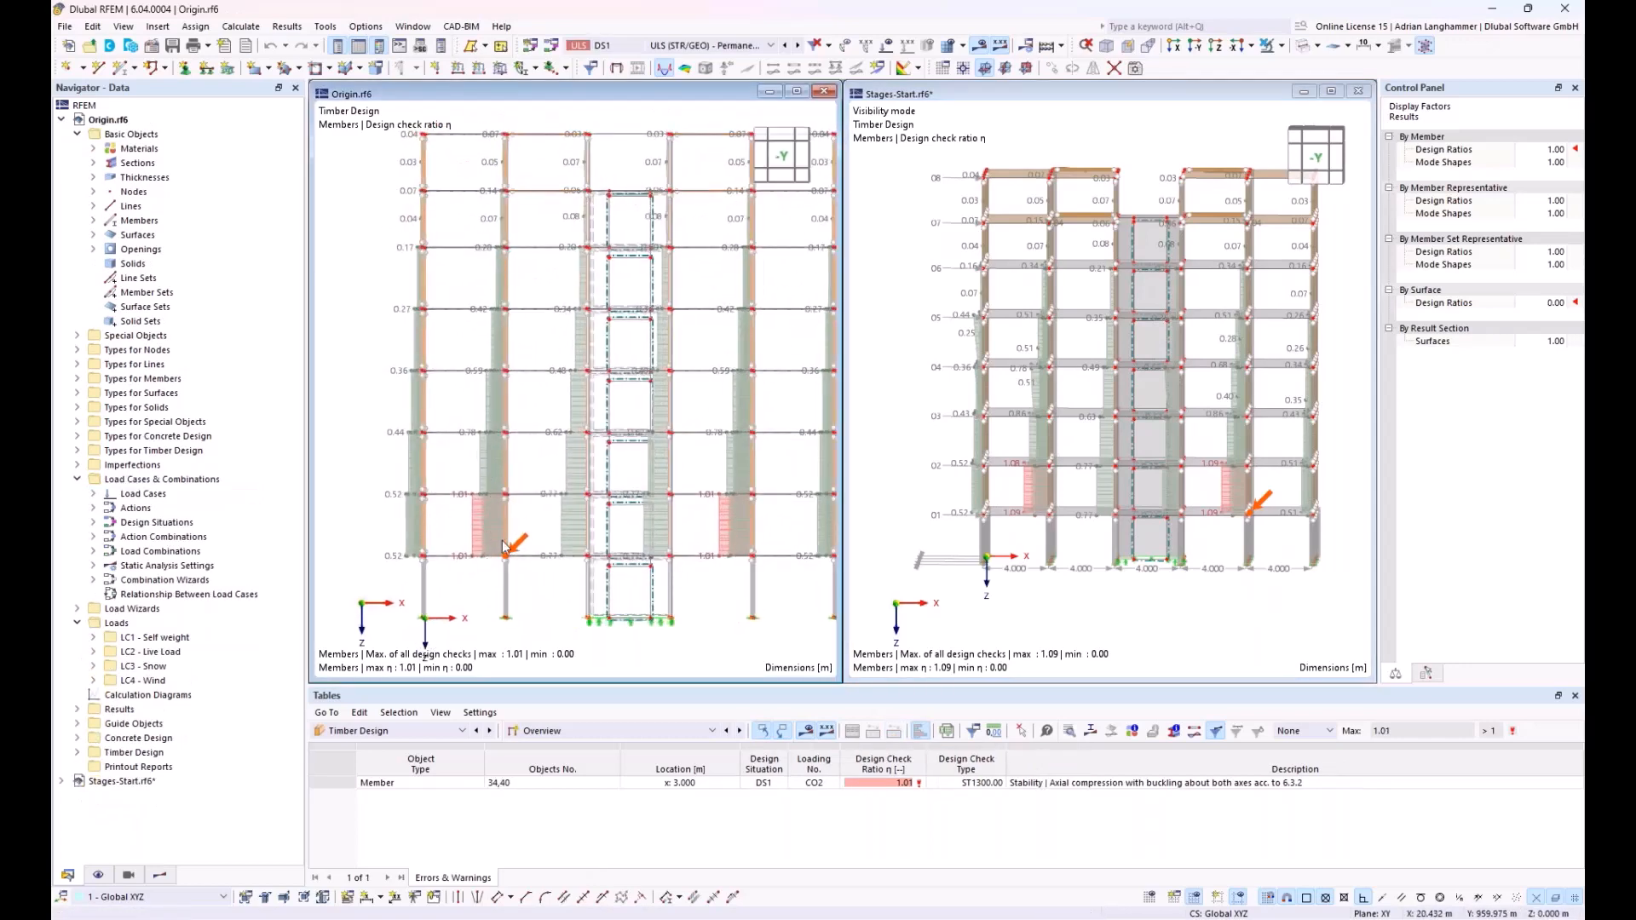
scroll(474, 522, "up", 2)
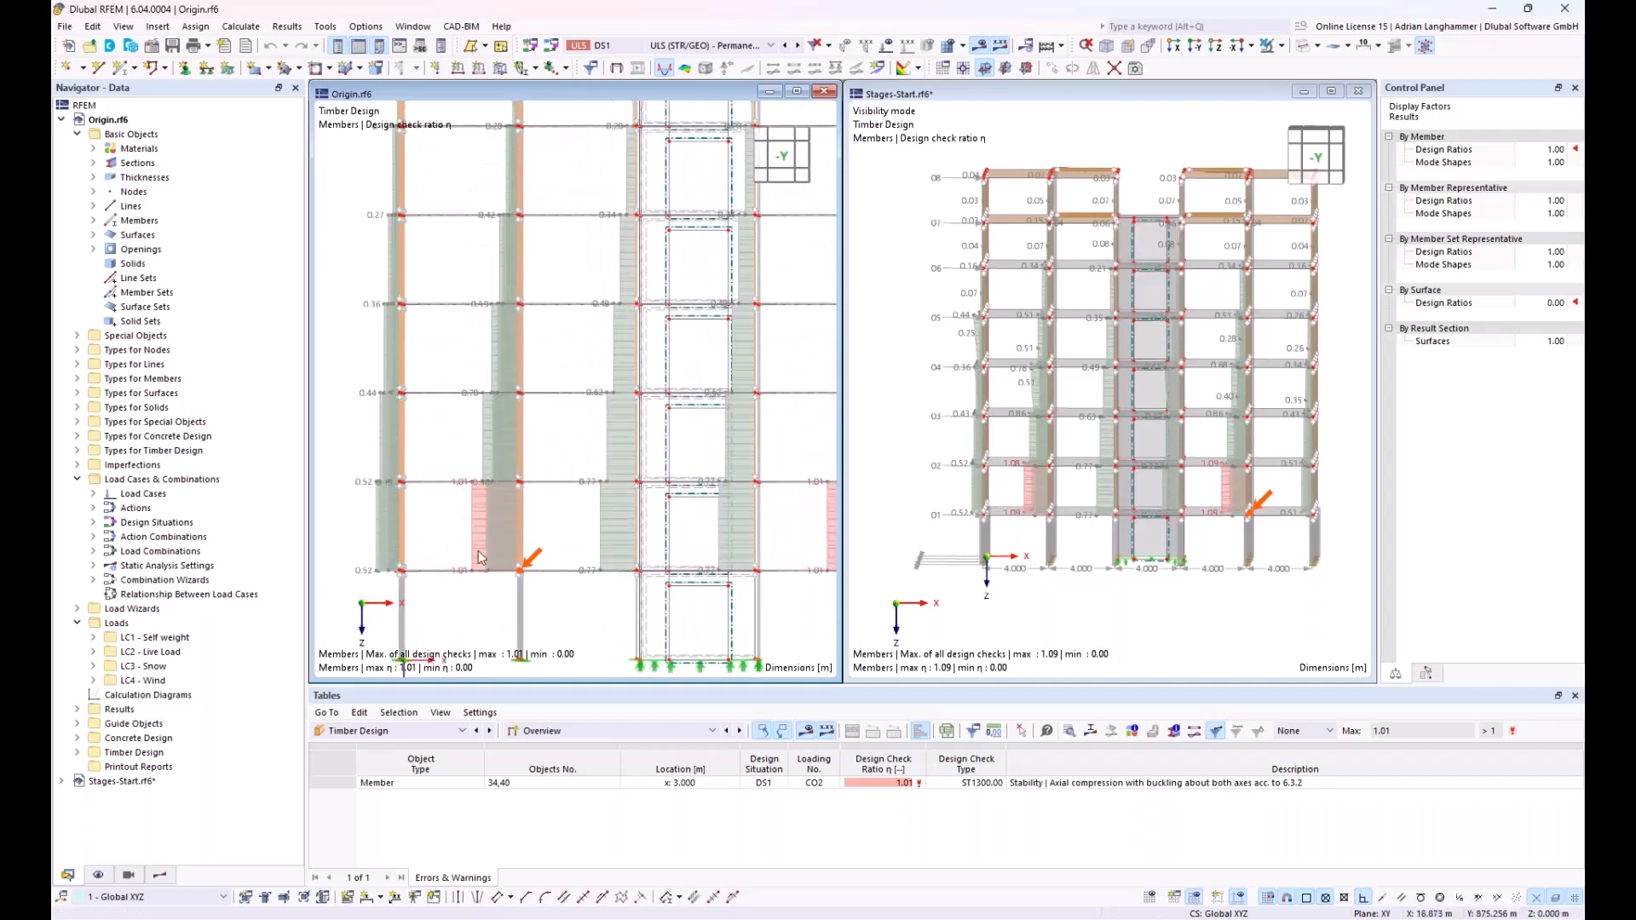
scroll(540, 503, "up", 2)
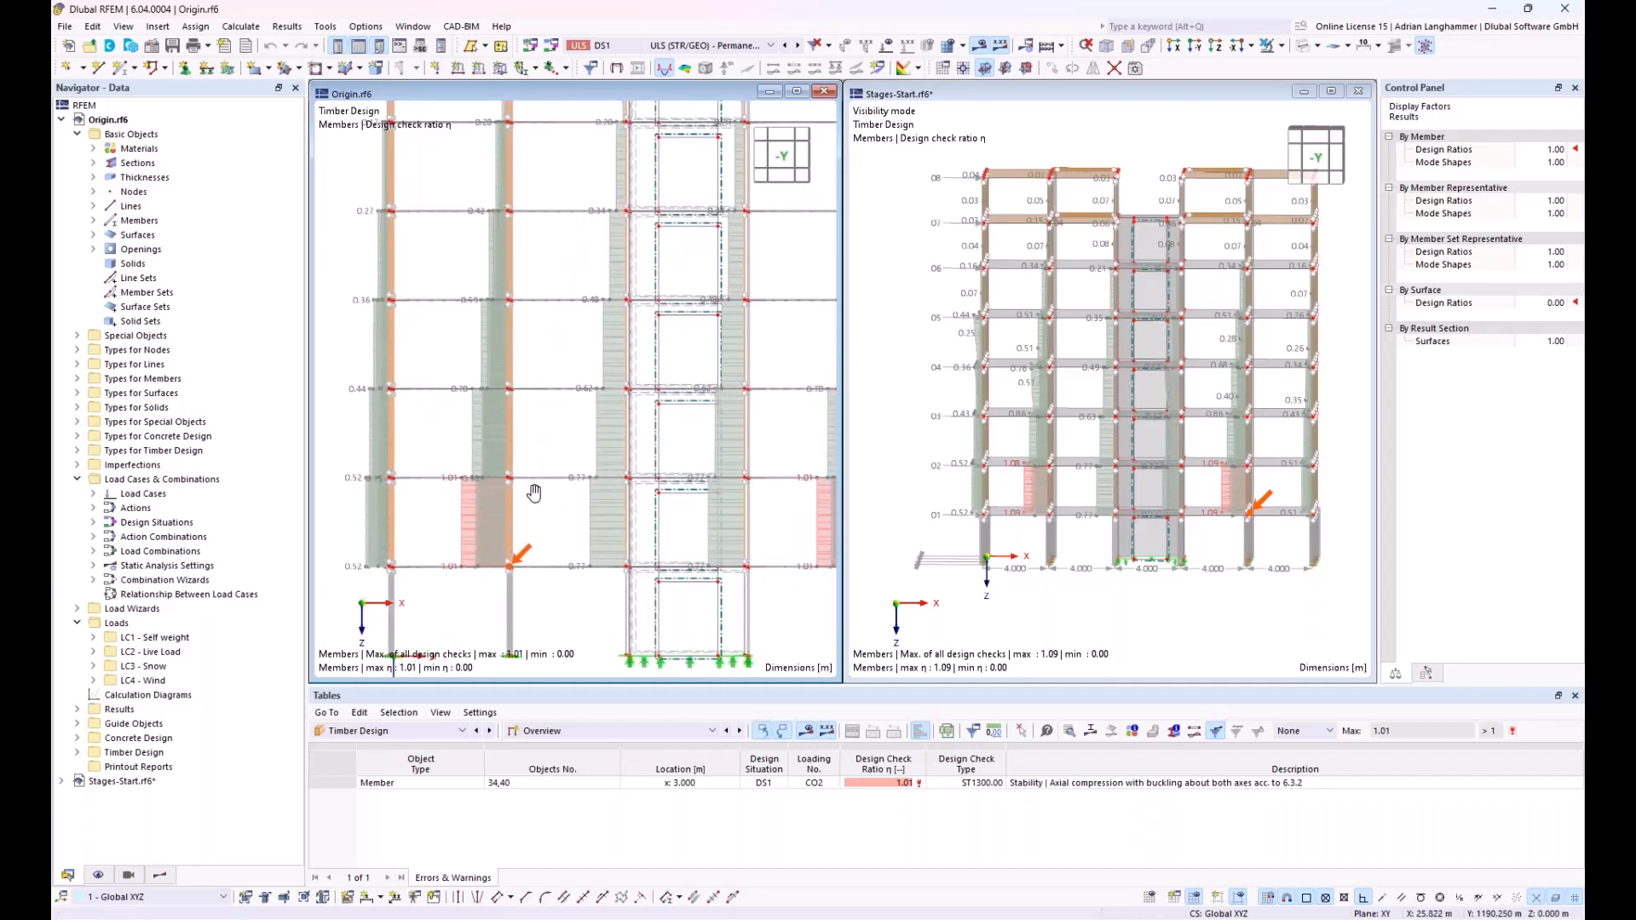
scroll(437, 496, "down", 1)
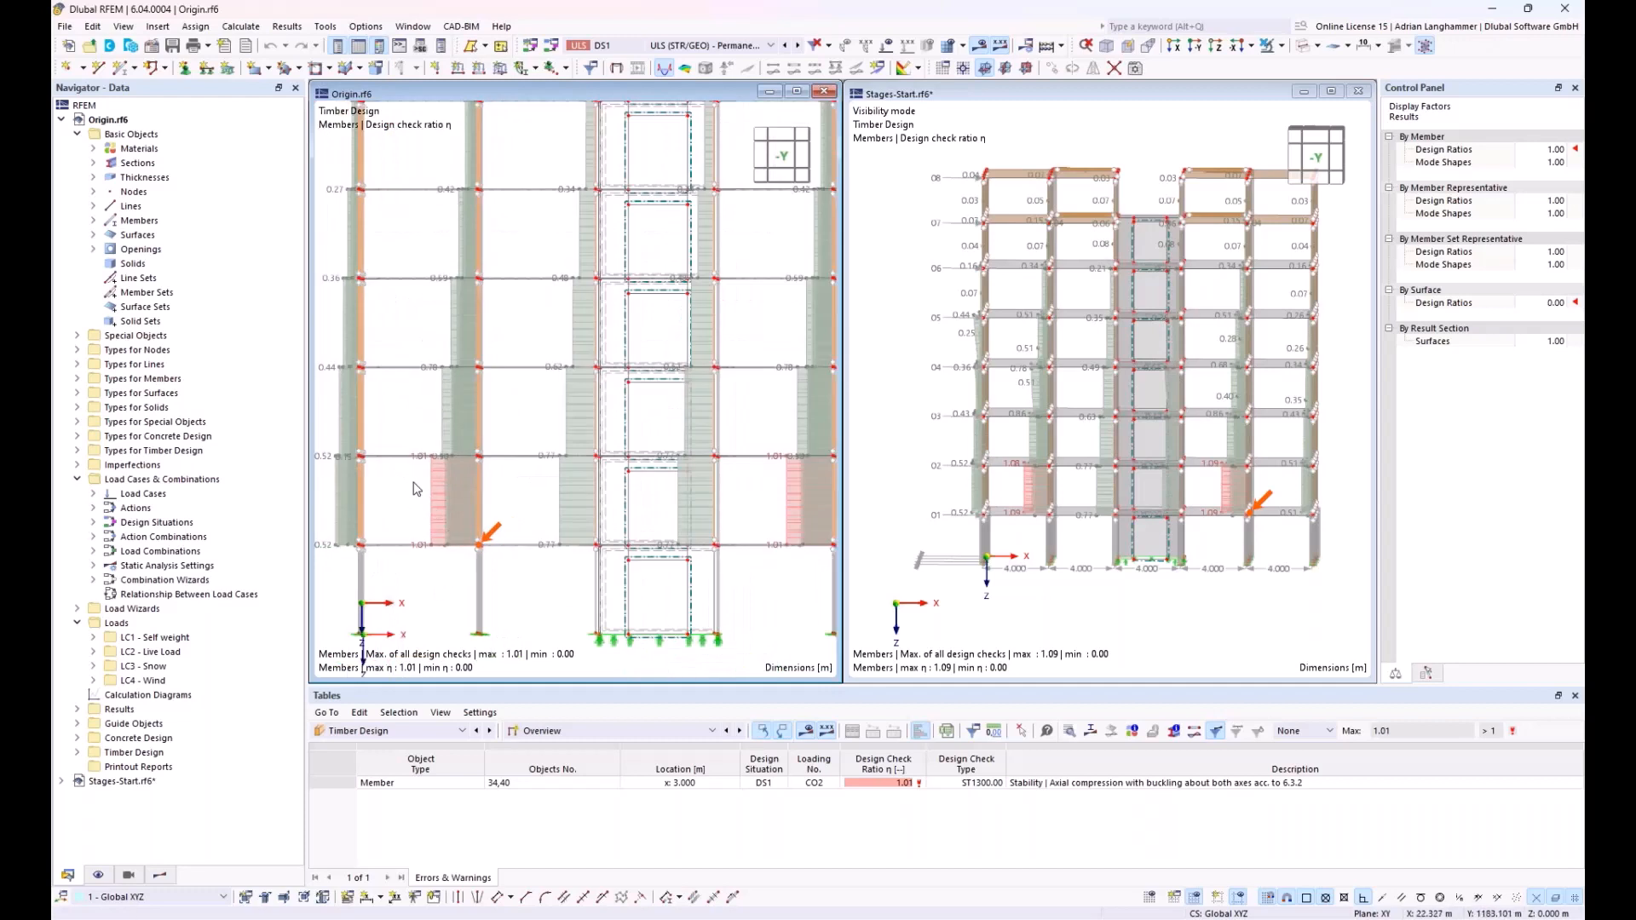
middle_click_drag(486, 476, 524, 462)
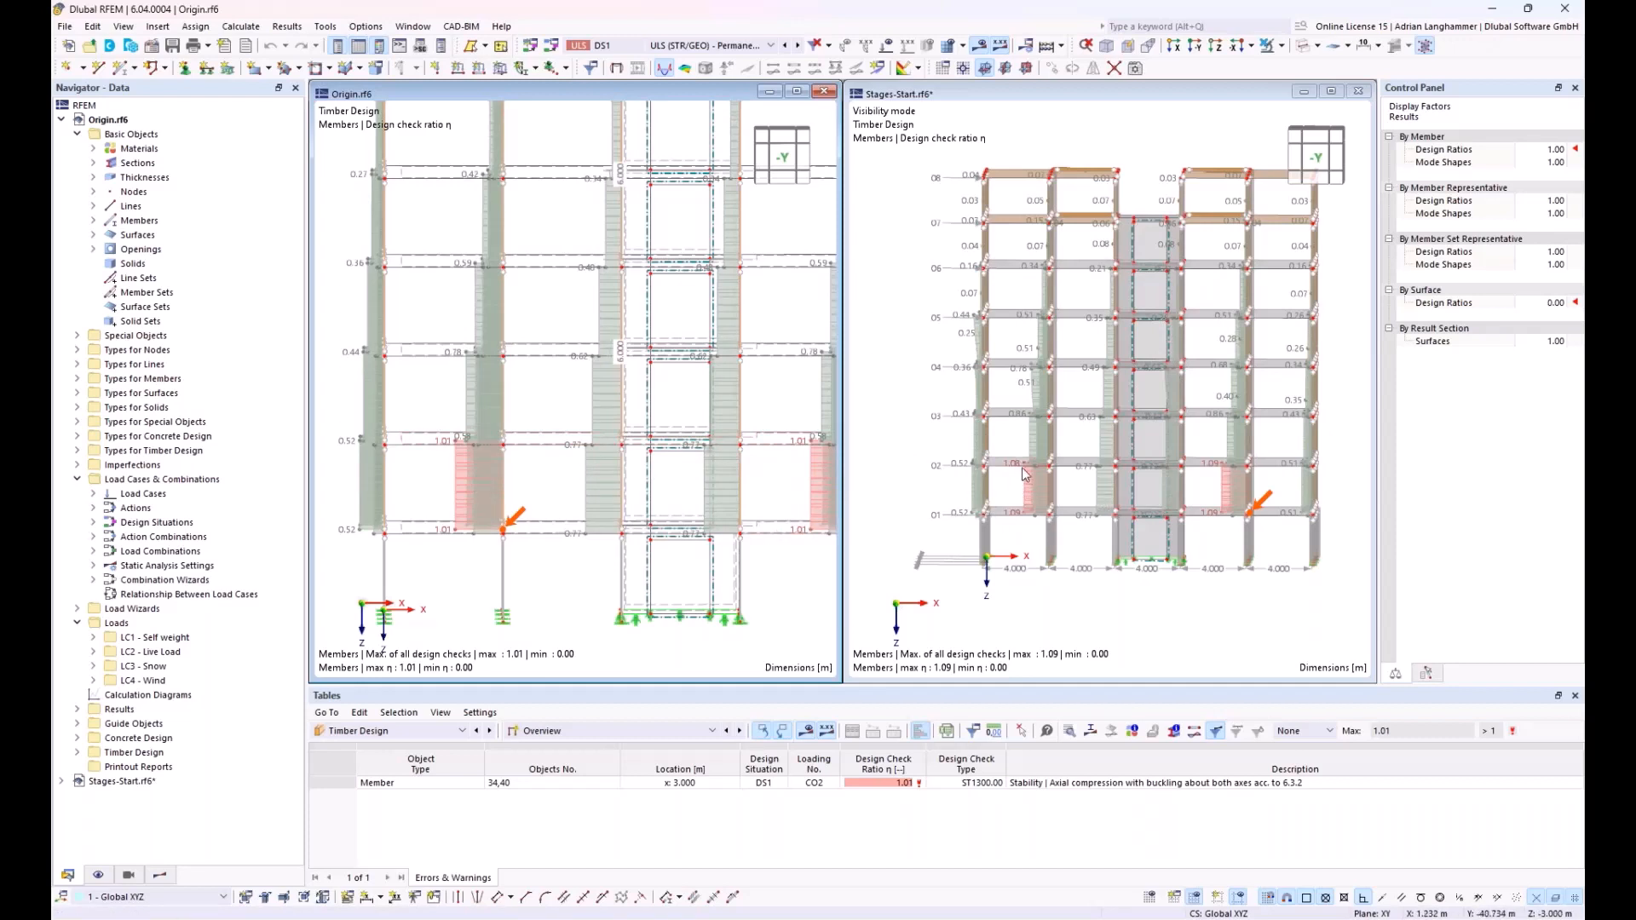
scroll(1024, 486, "up", 2)
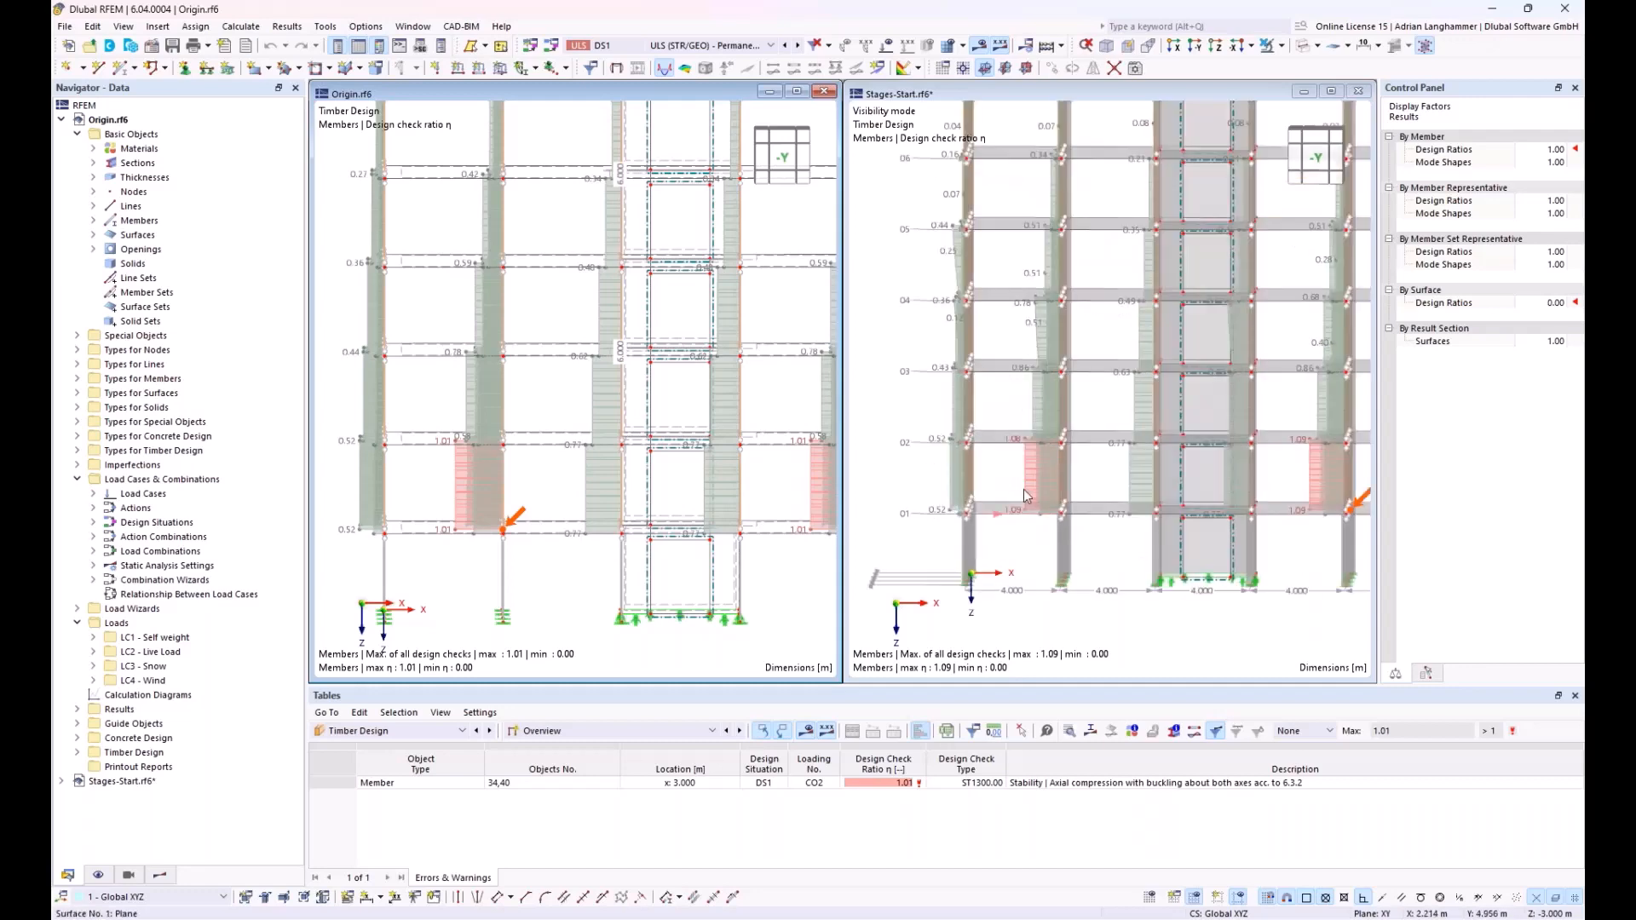
scroll(1018, 436, "down", 1)
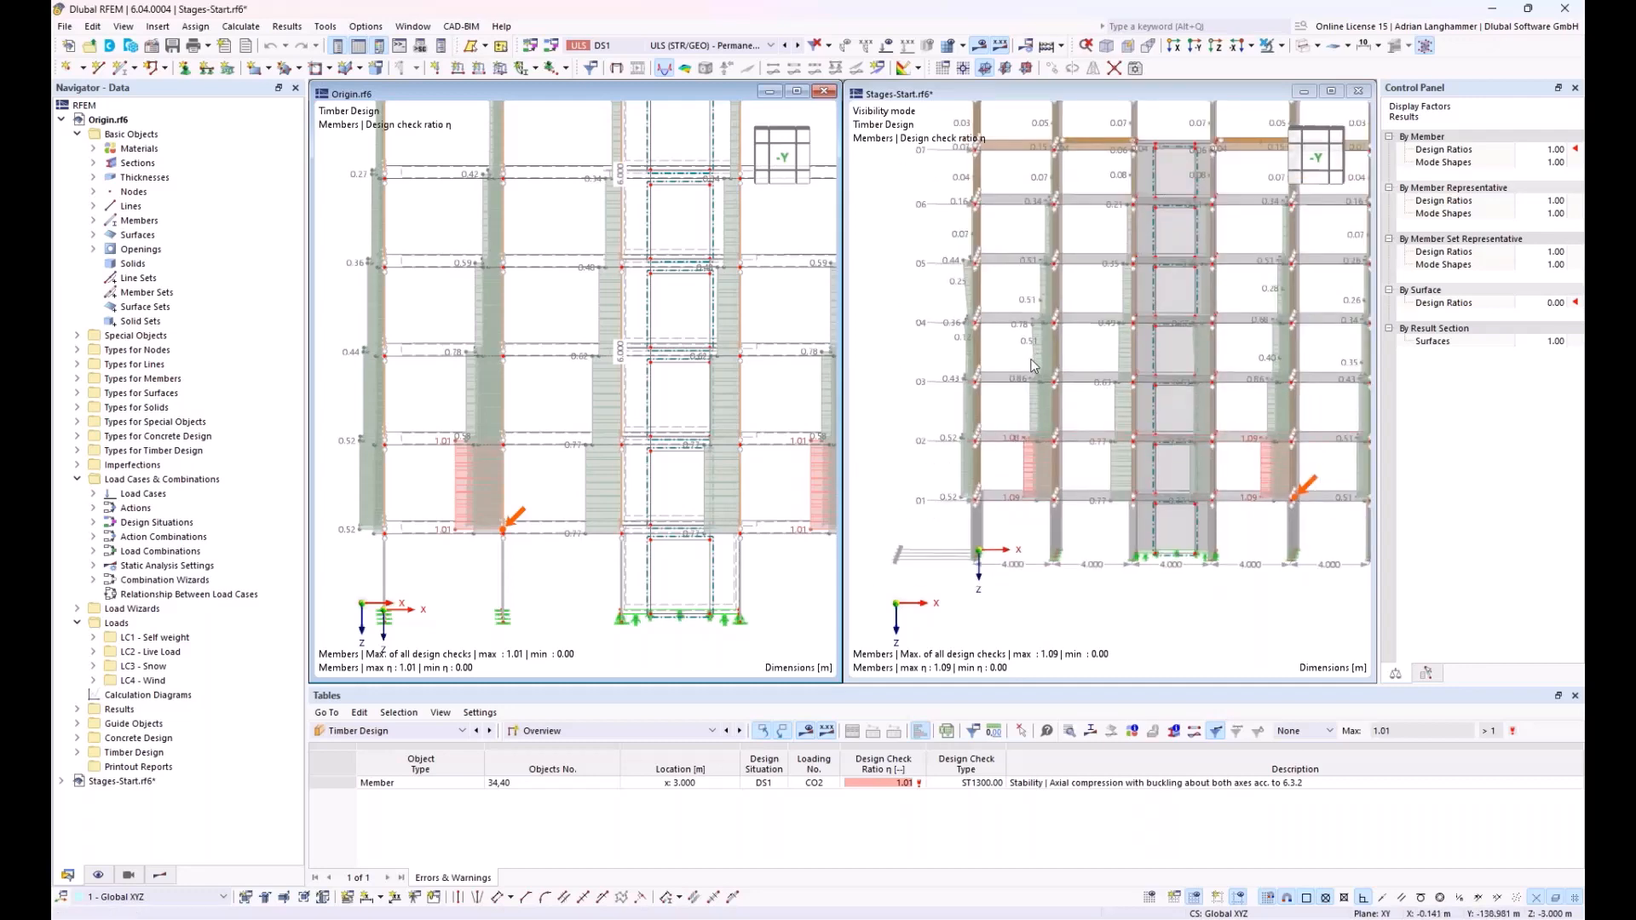
left_click(1025, 366)
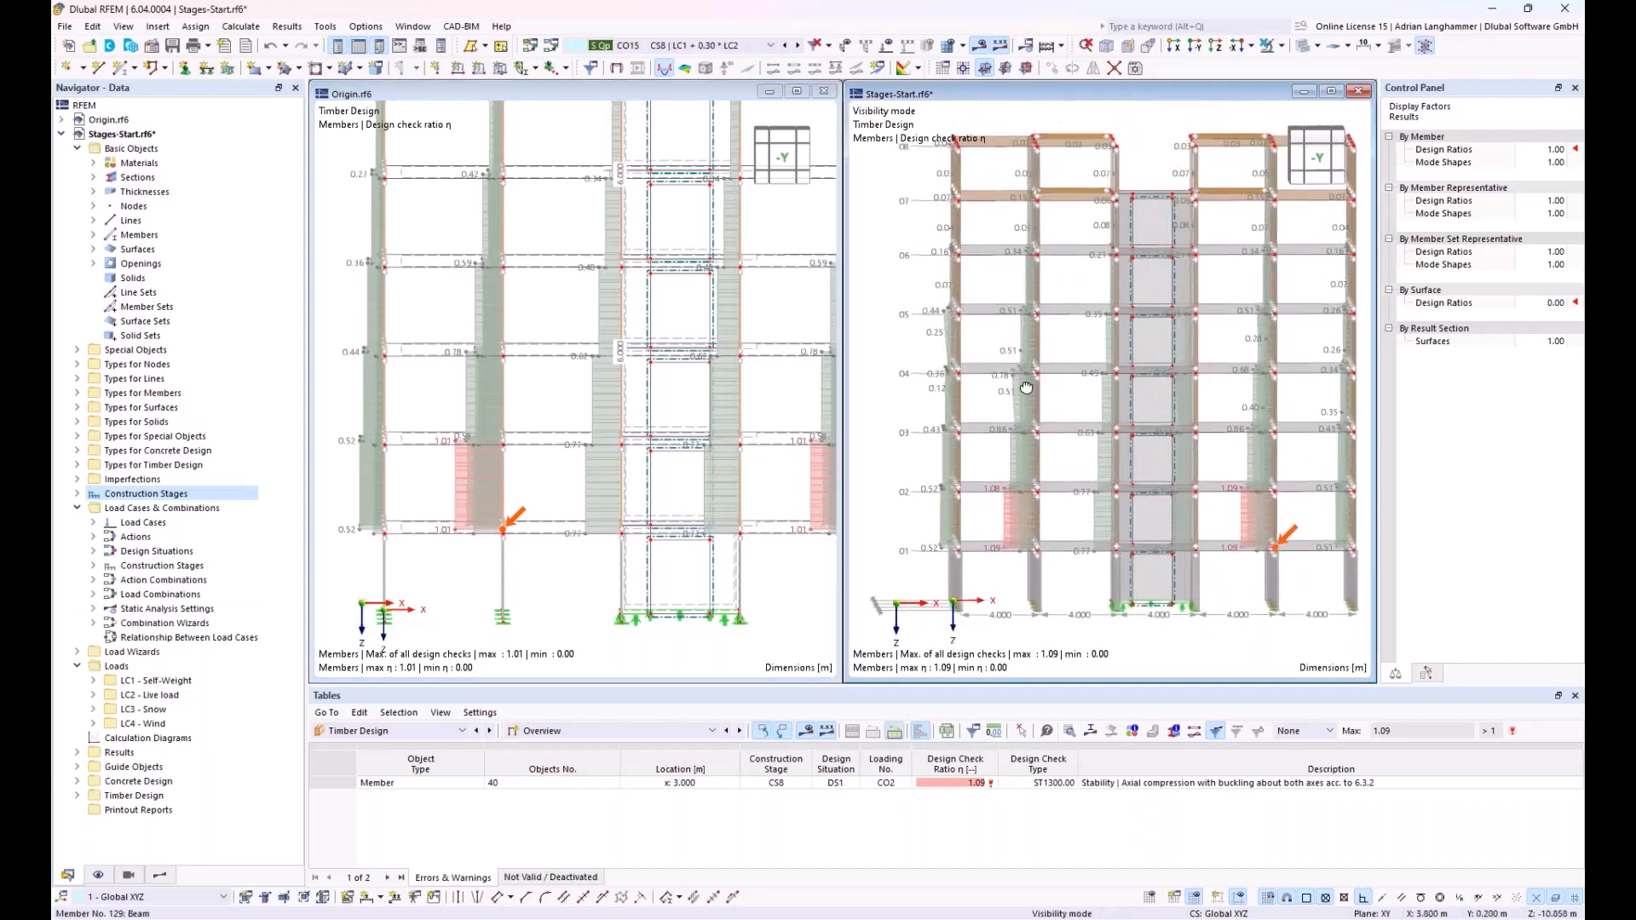
scroll(1023, 386, "down", 1)
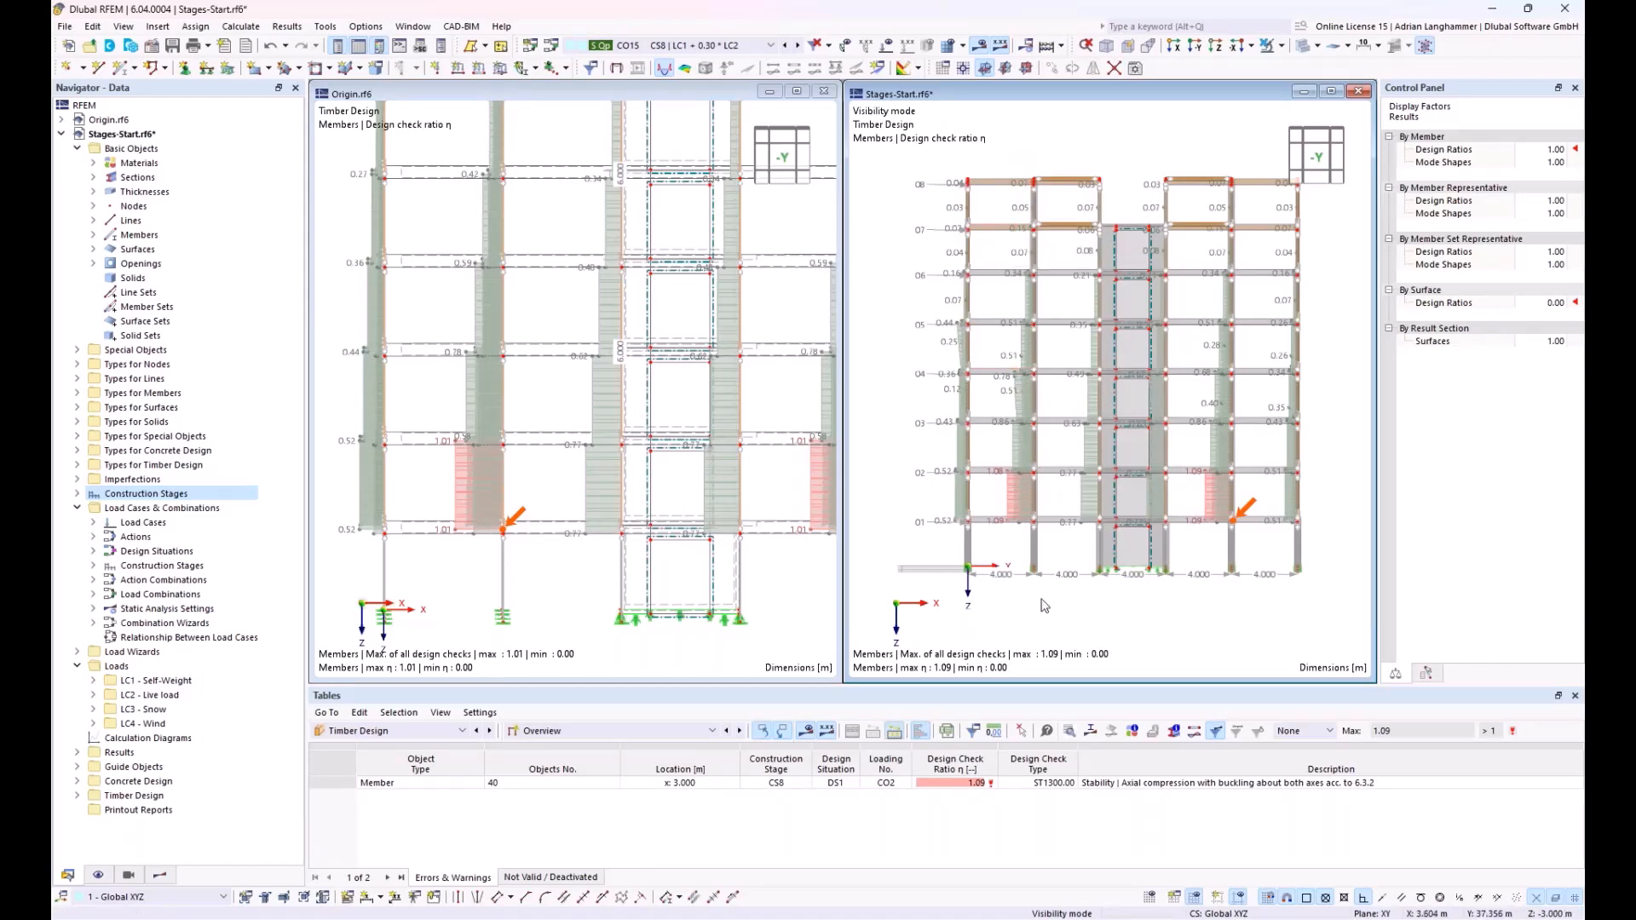
middle_click_drag(1056, 509, 1017, 480, "ctrl")
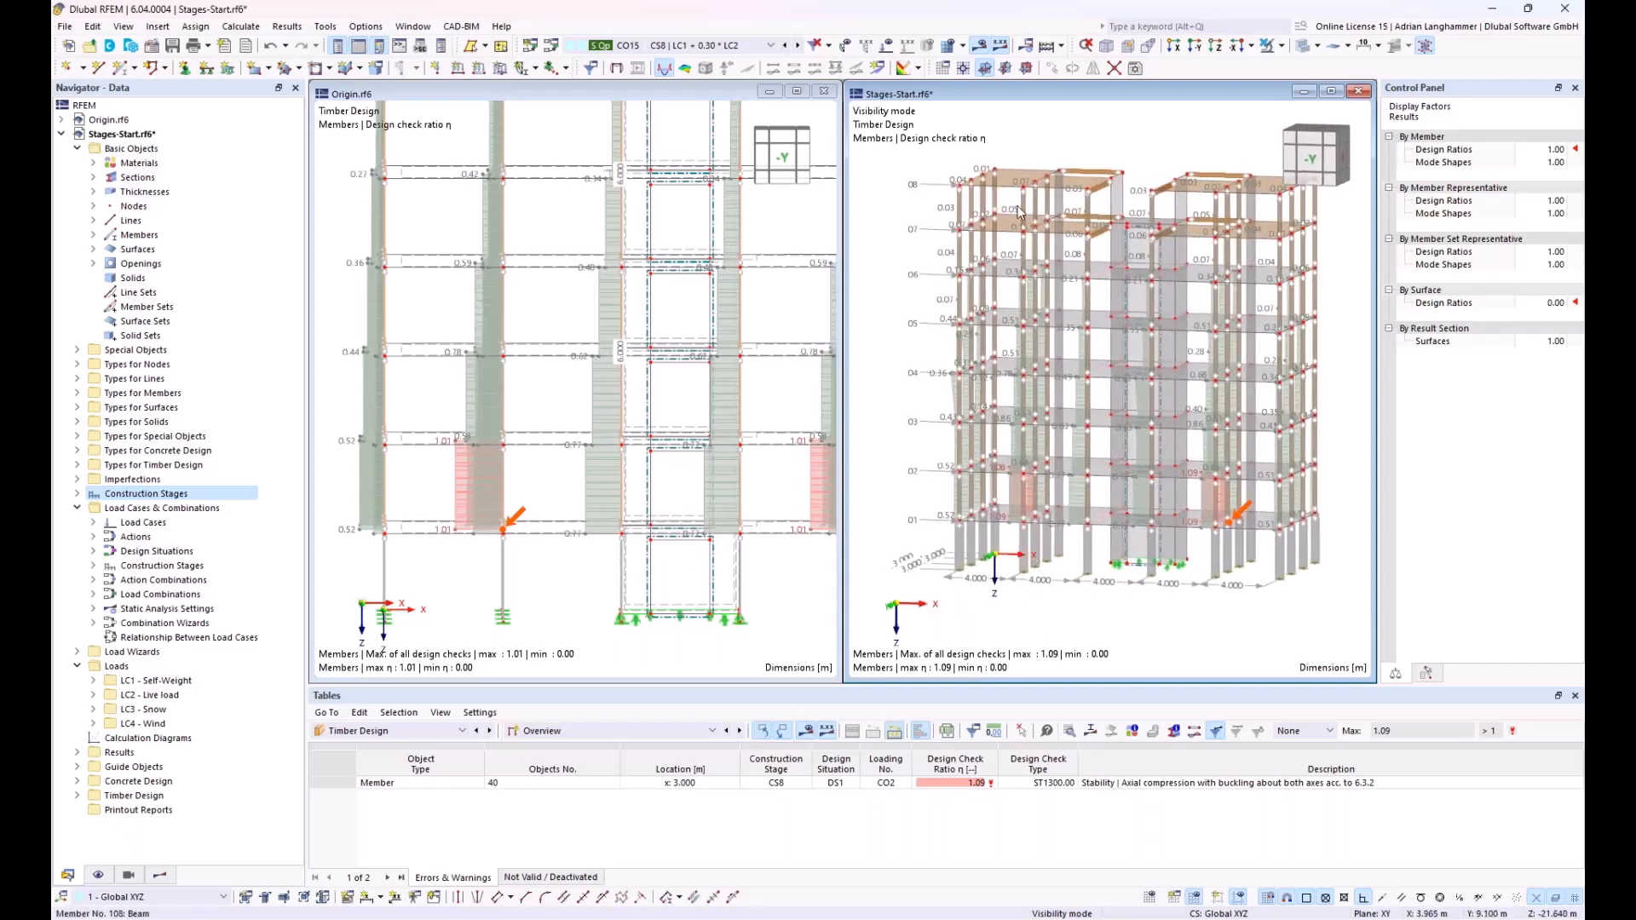
middle_click_drag(1019, 394, 1054, 389, "ctrl")
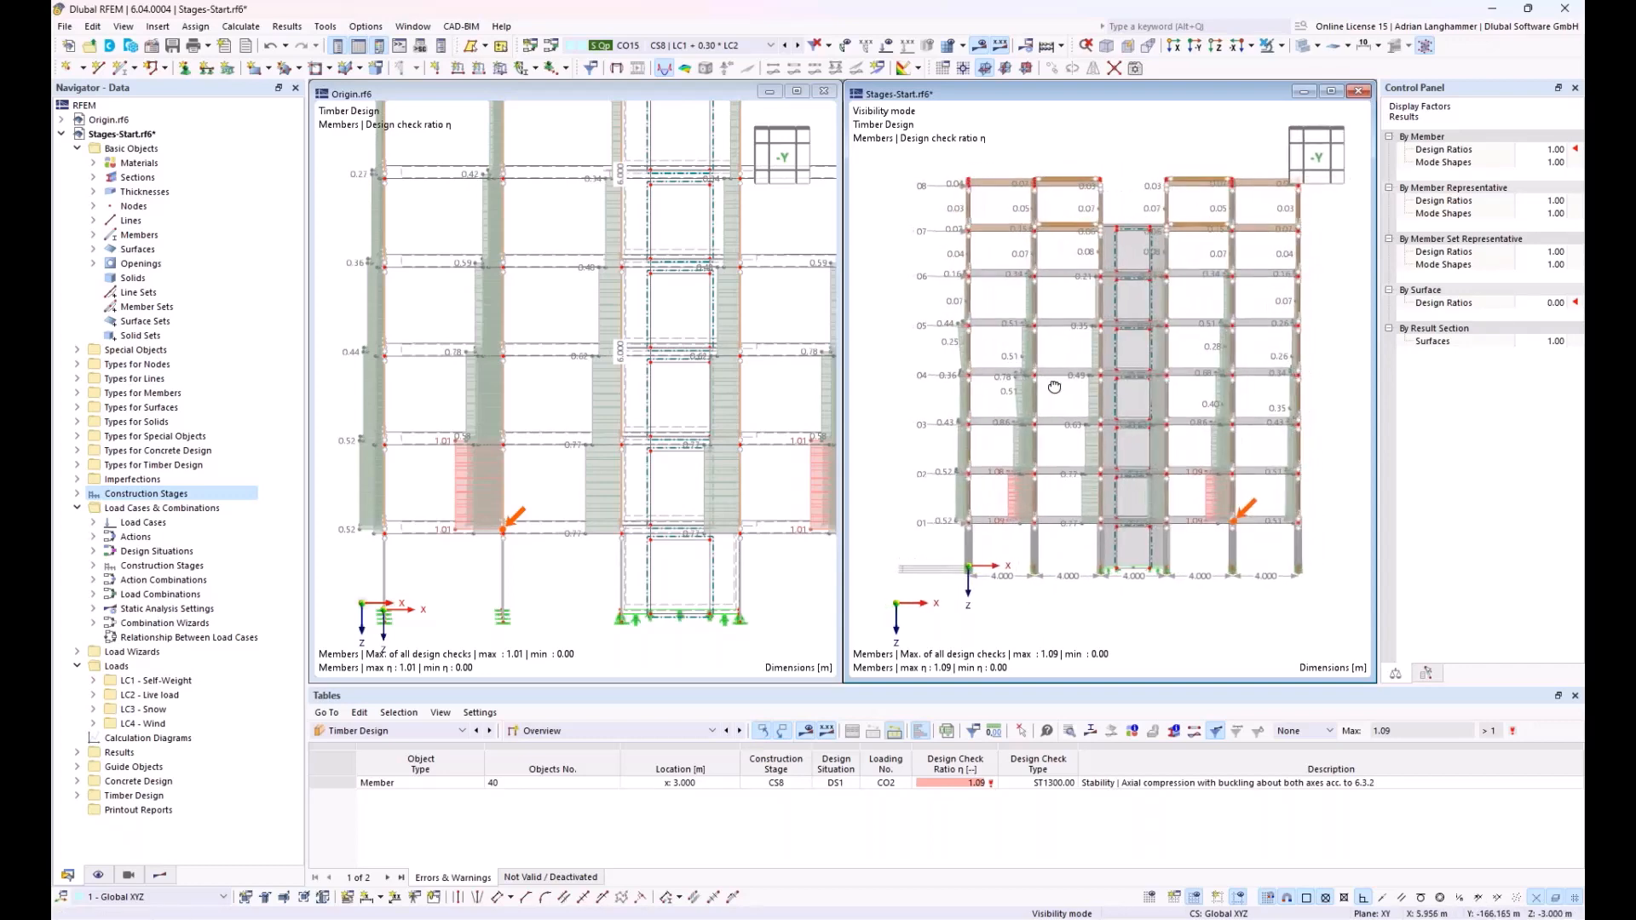
Isolate the second column line and its related objects in the Stages-Start timber design results
left_click_drag(1064, 619, 989, 141)
left_click(1282, 47)
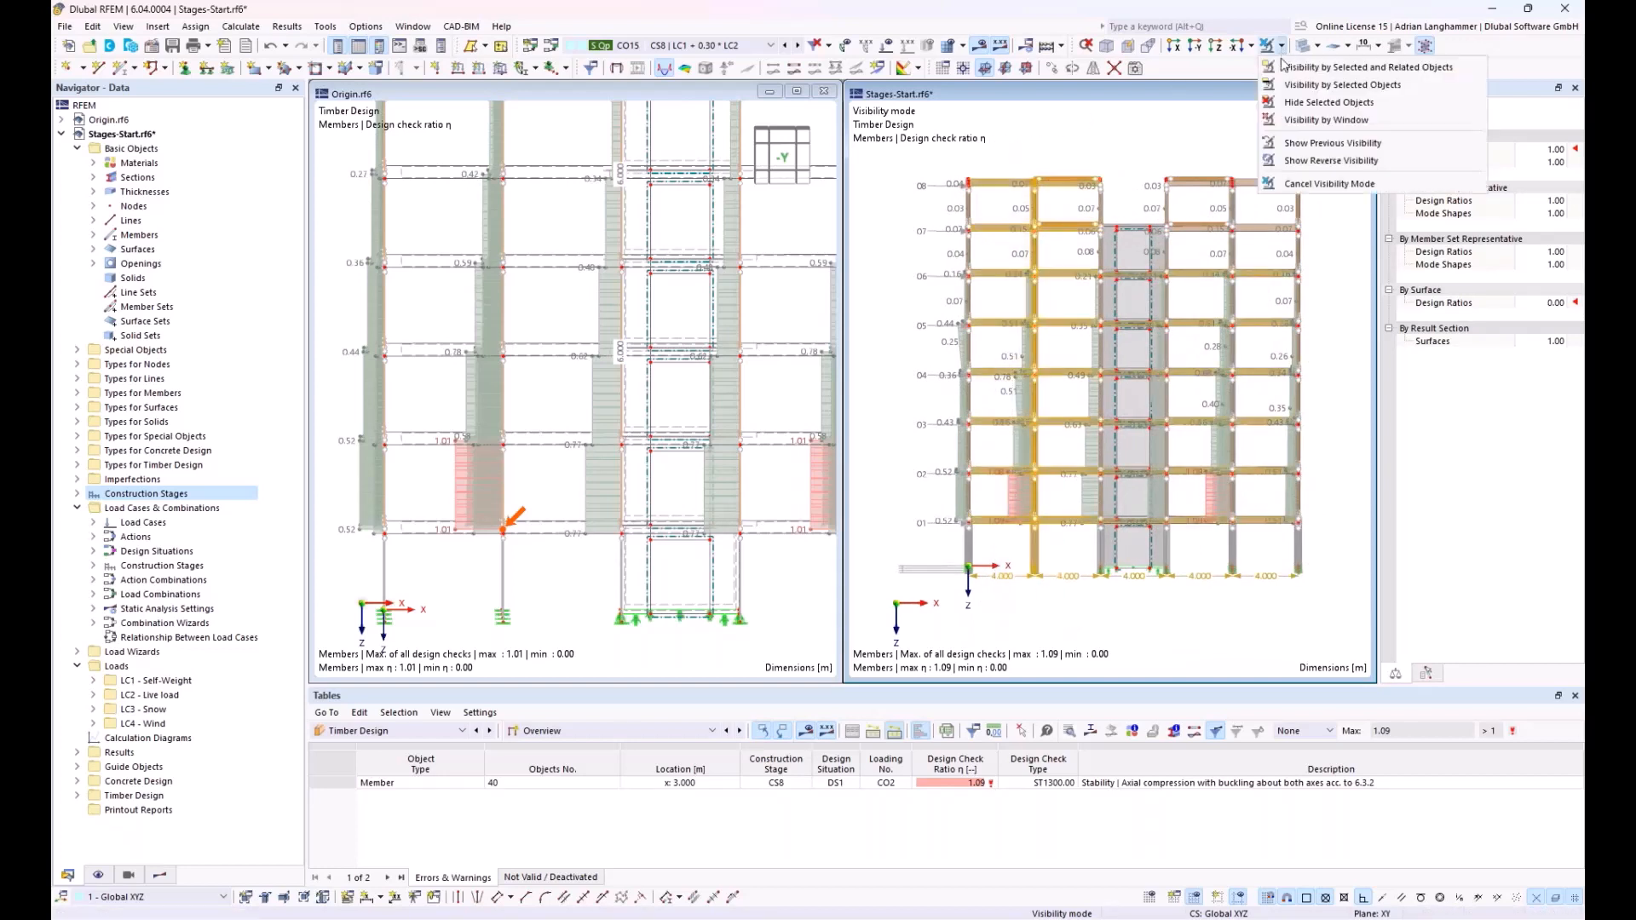
left_click(1284, 65)
left_click(953, 244)
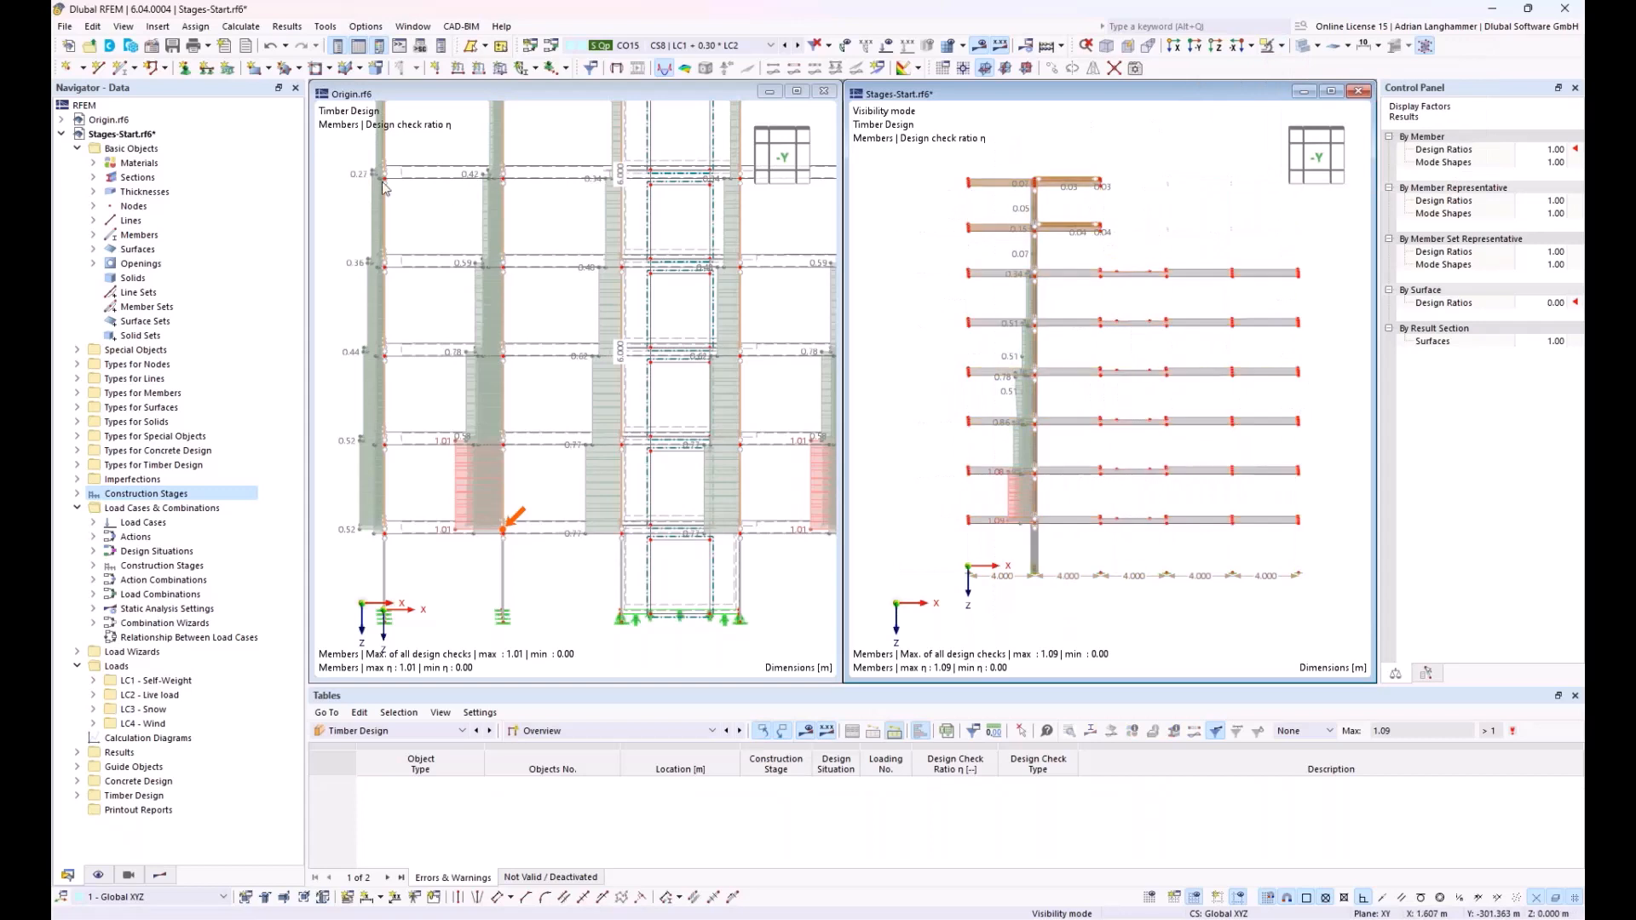
Show the static analysis displacements uZ of design situation DS1 for the whole Stages-Start model
left_click(159, 875)
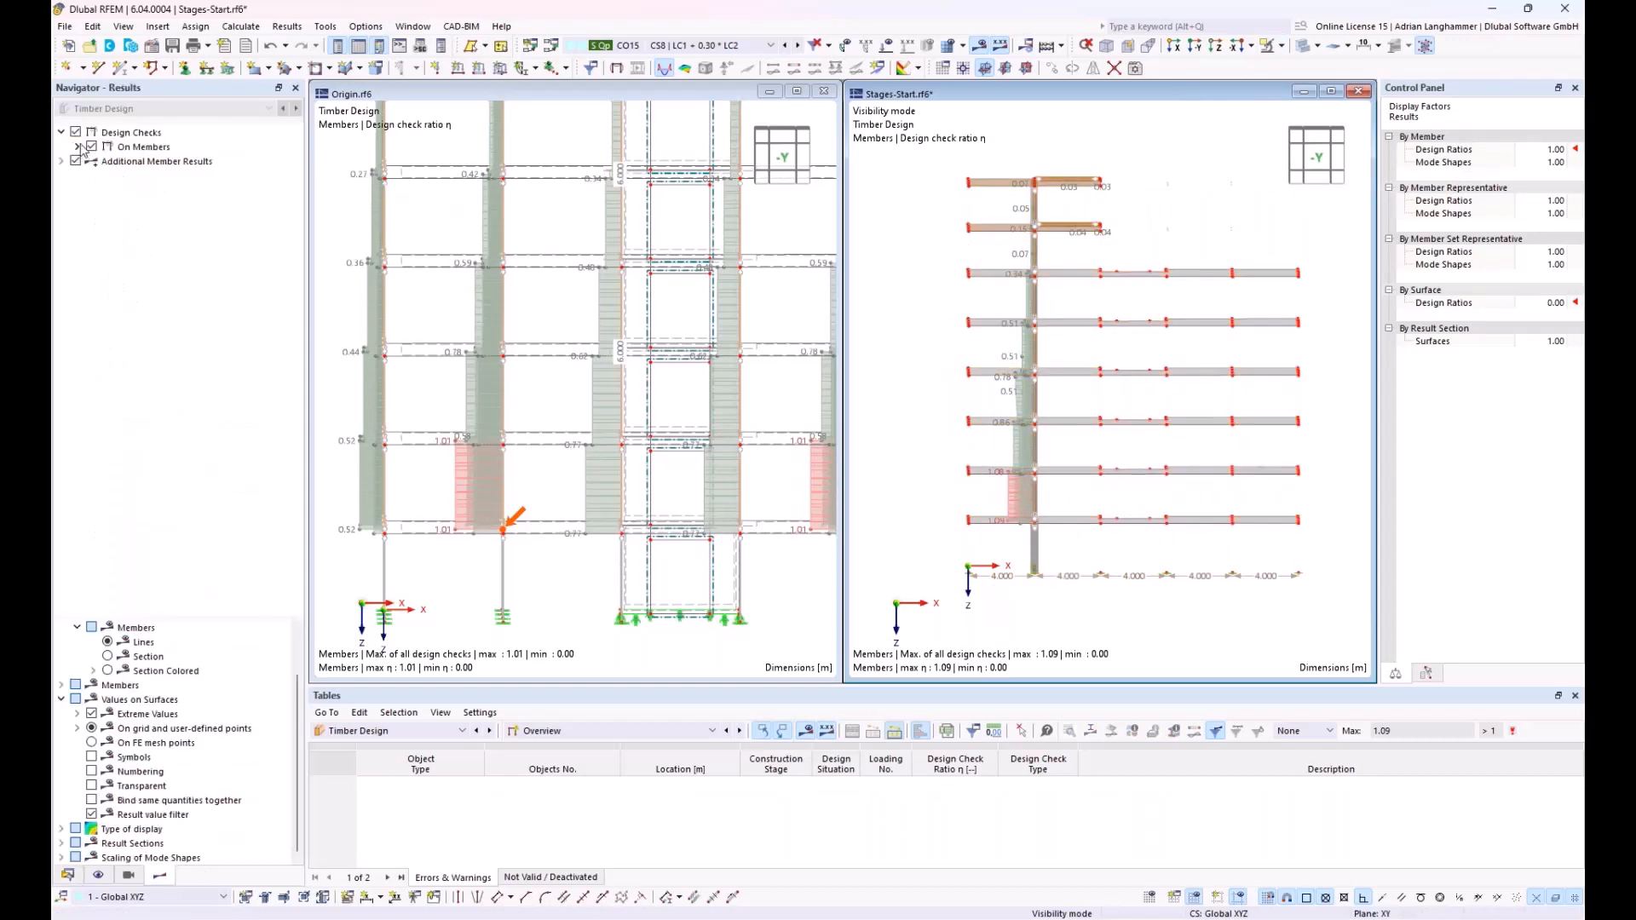
left_click(390, 733)
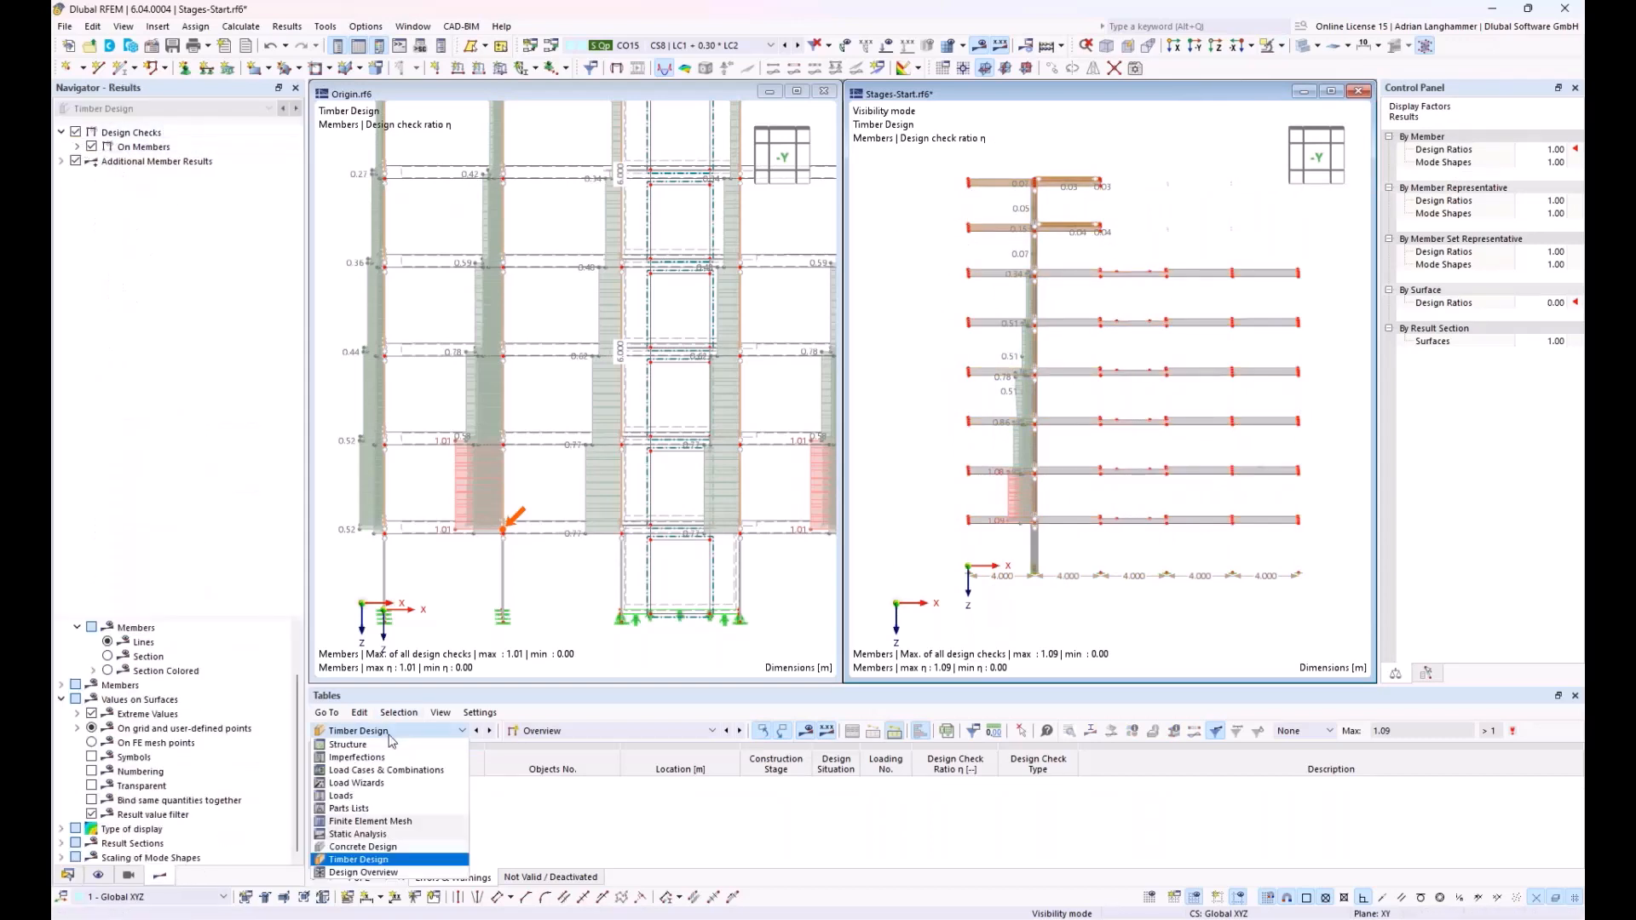
left_click(284, 564)
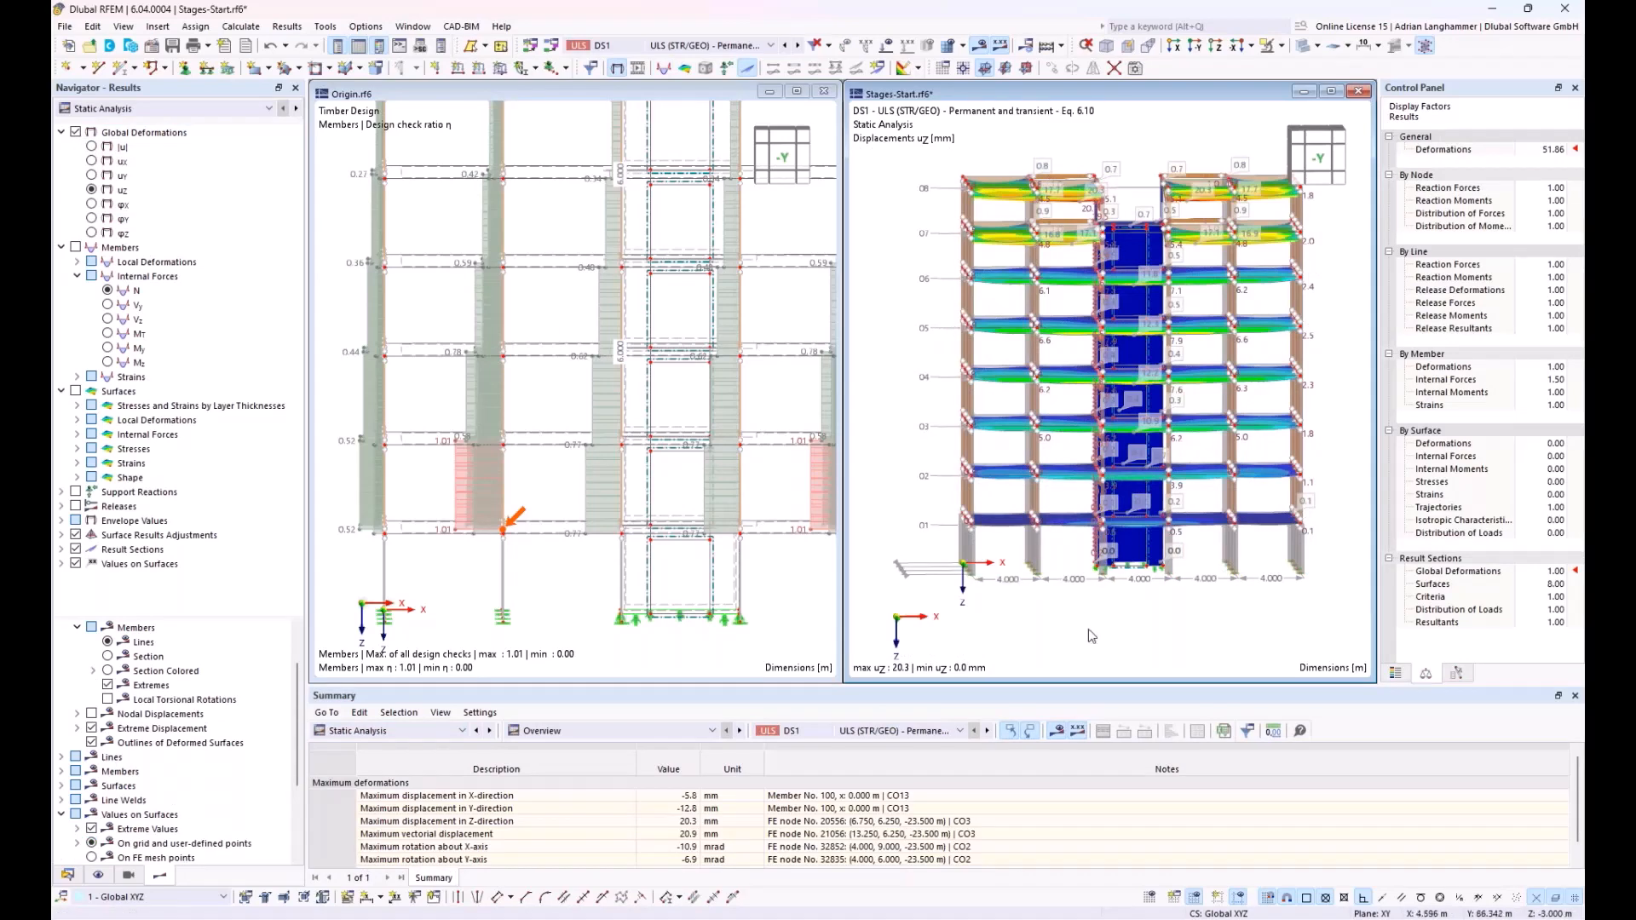
Limit the Stages-Start visibility to the second column line with its related objects and view it from the +X direction
left_click_drag(1060, 632, 997, 127)
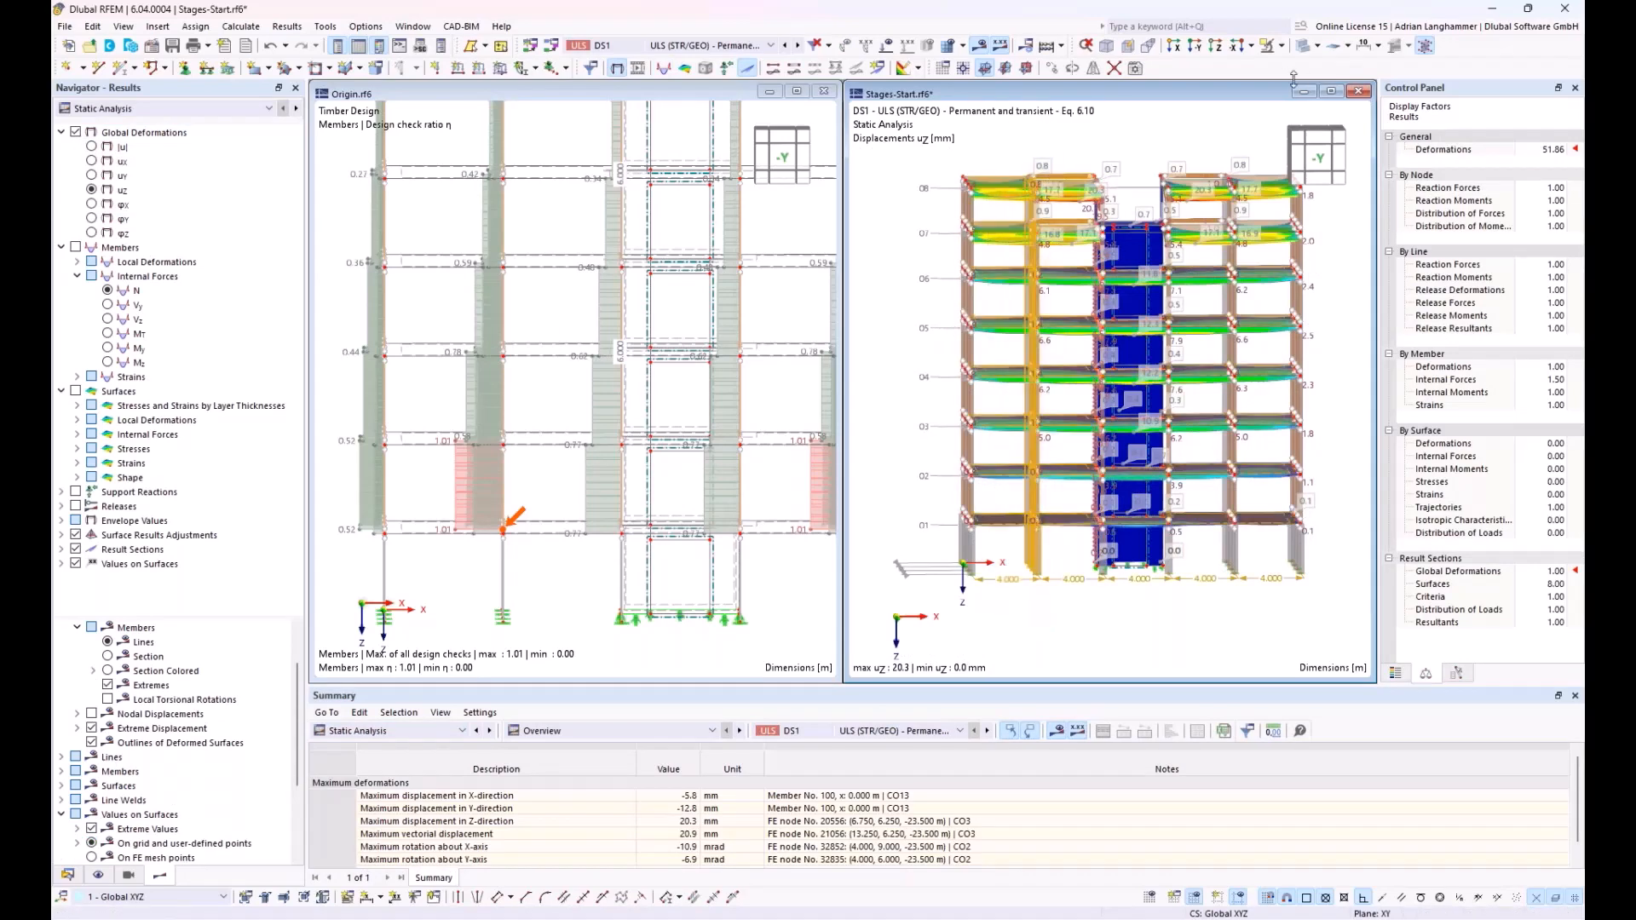
left_click(1281, 46)
left_click(1291, 65)
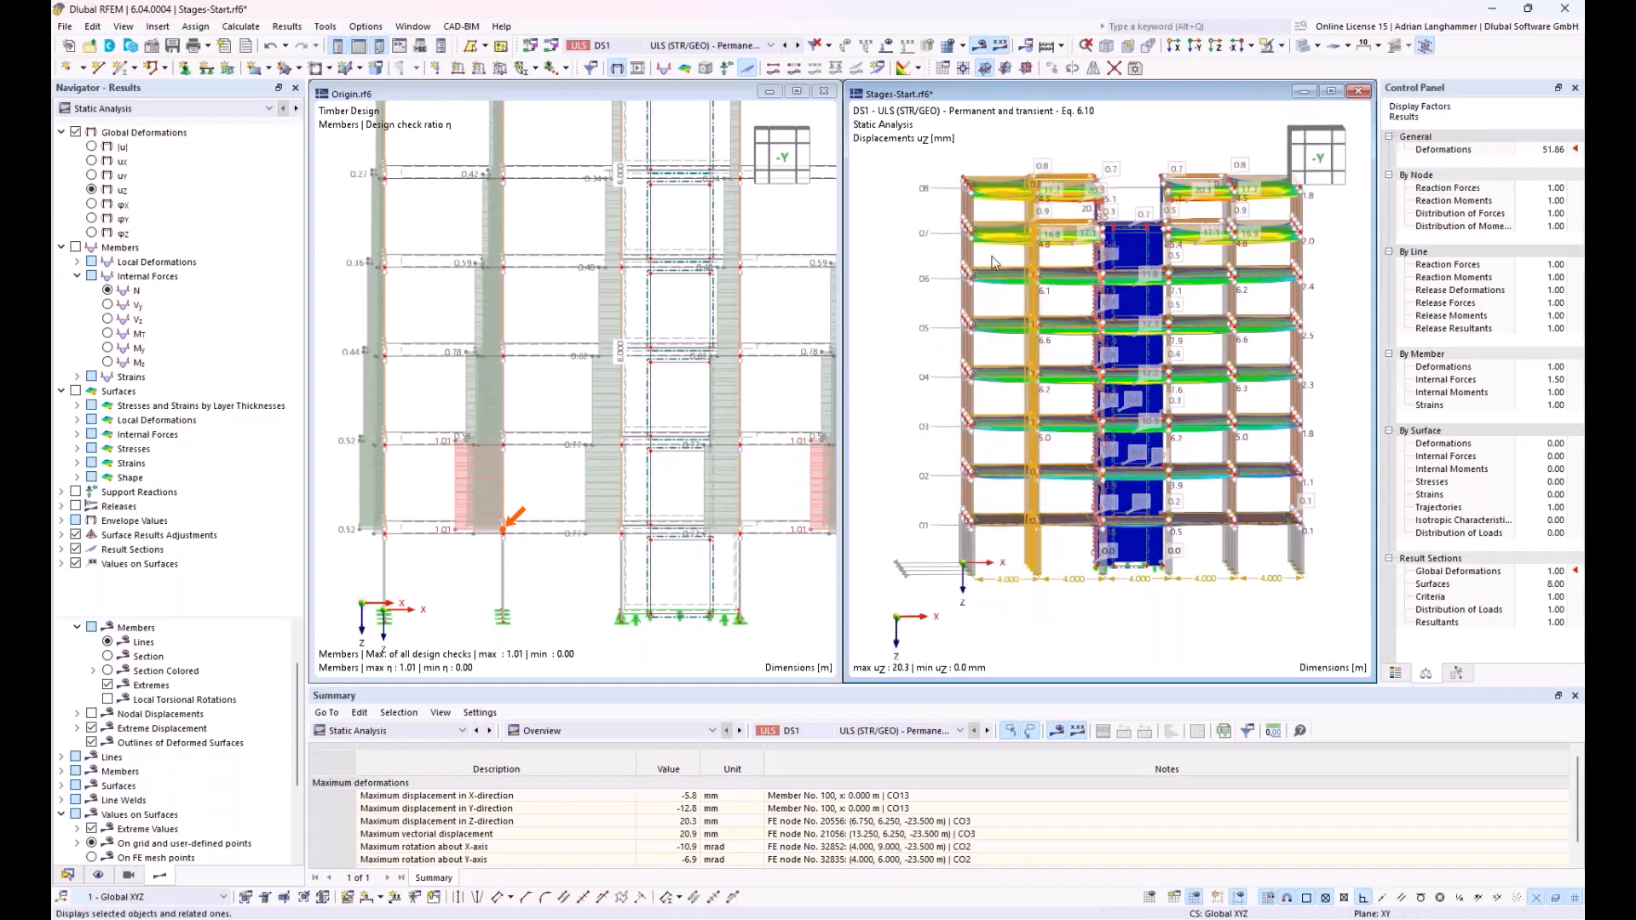
left_click(1298, 168)
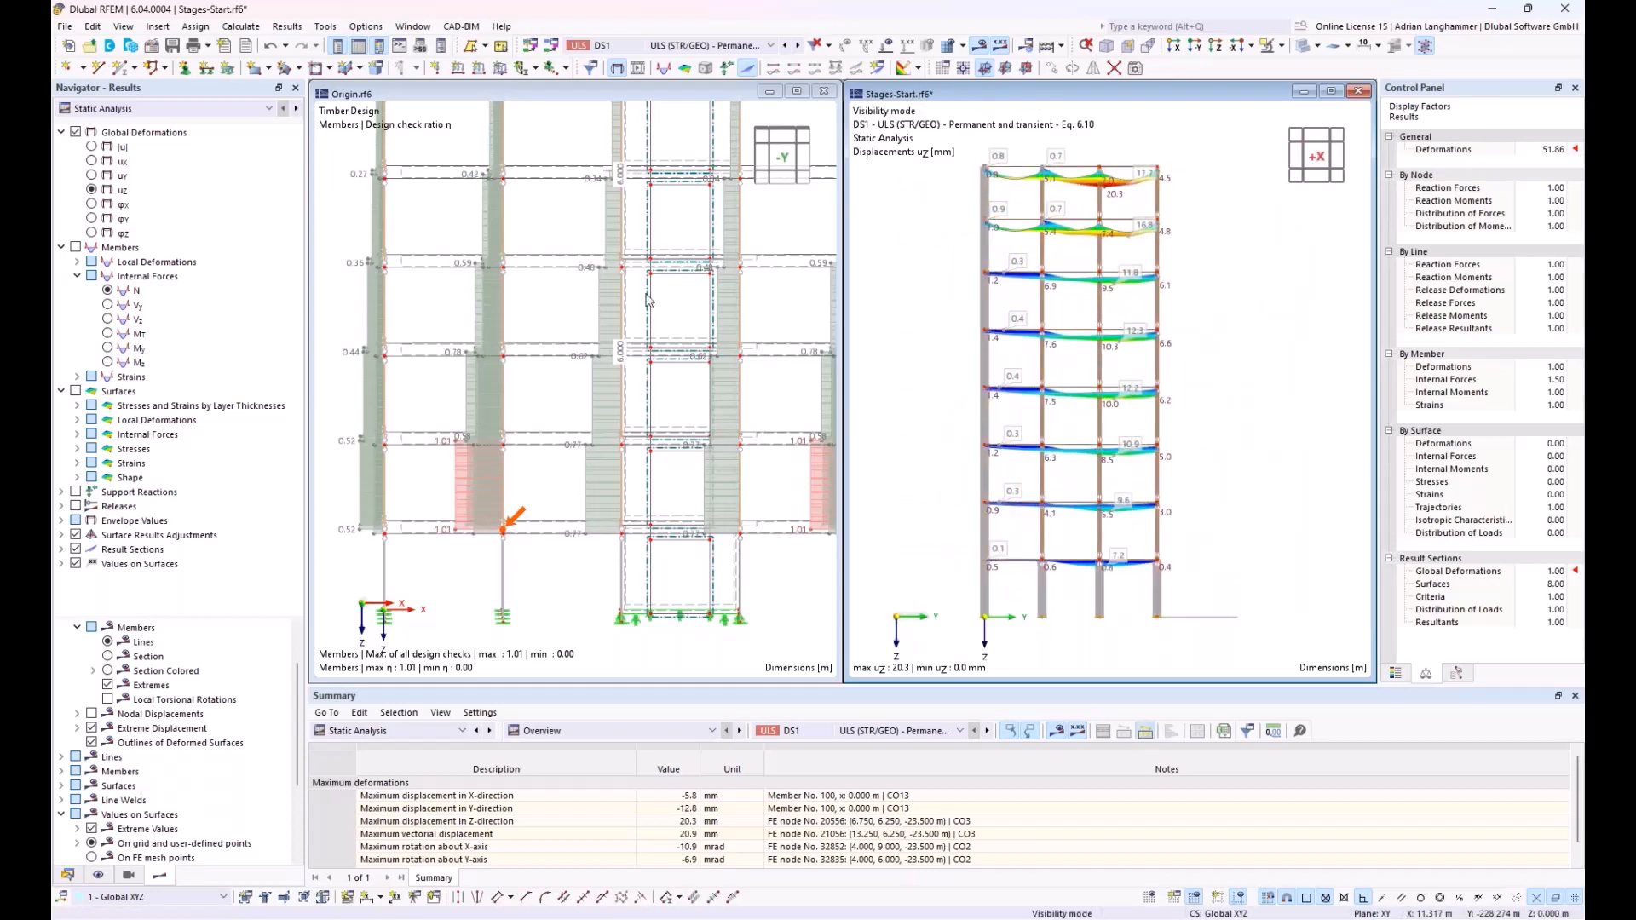
Switch the Origin model from timber design ratios to the static analysis displacements uZ of design situation DS1
scroll(528, 268, "down", 1)
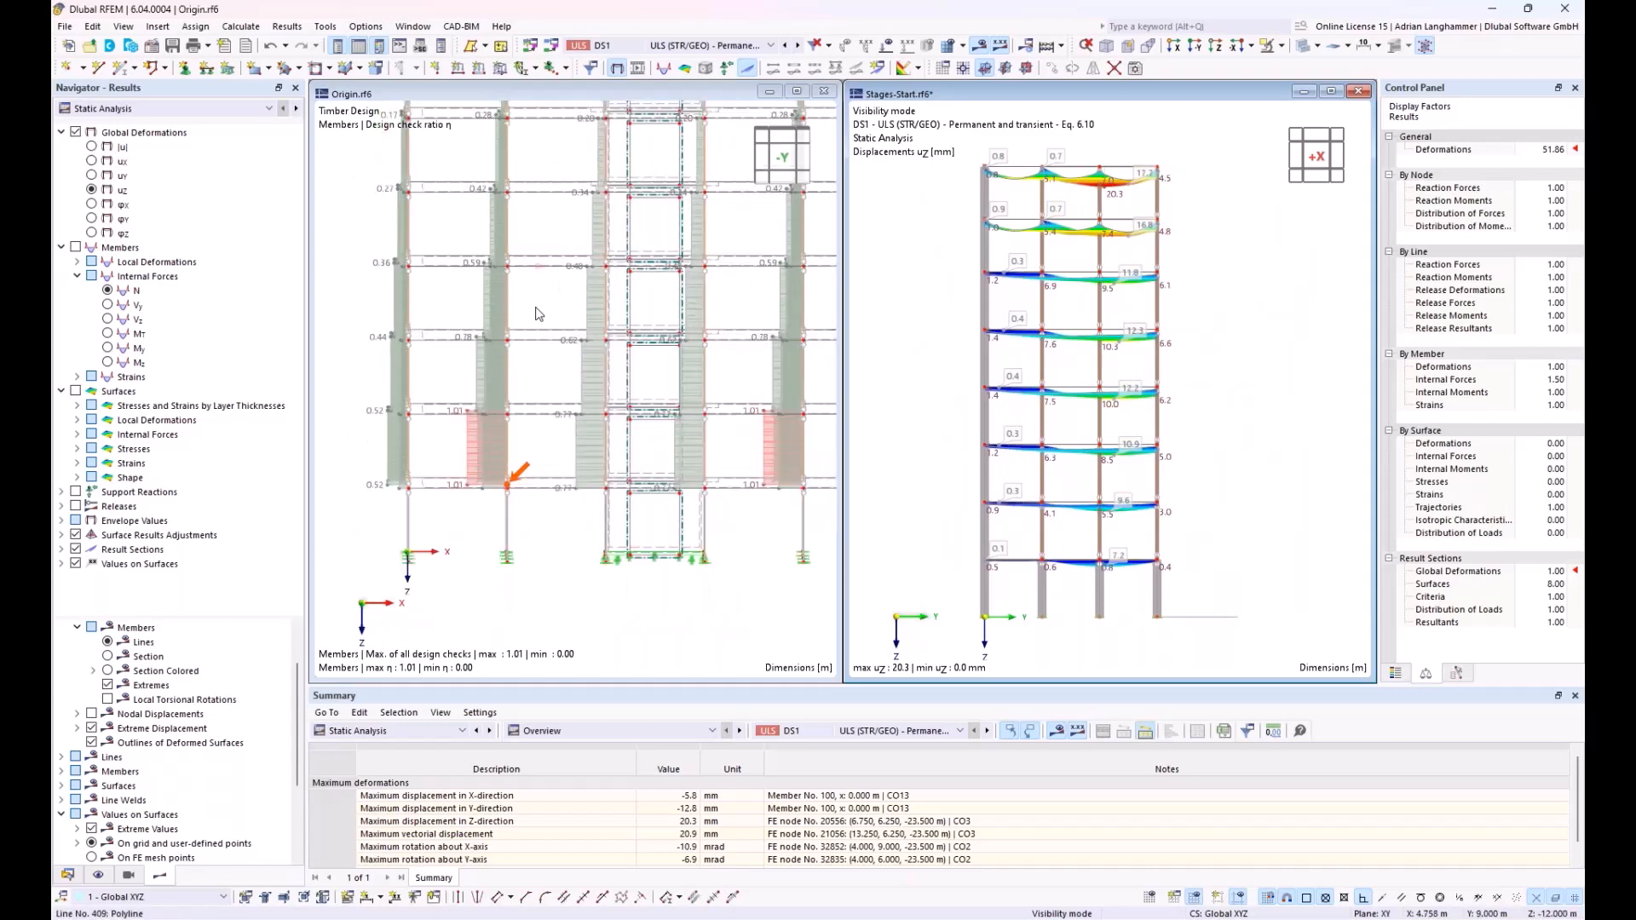
scroll(538, 266, "down", 1)
middle_click_drag(538, 265, 544, 354)
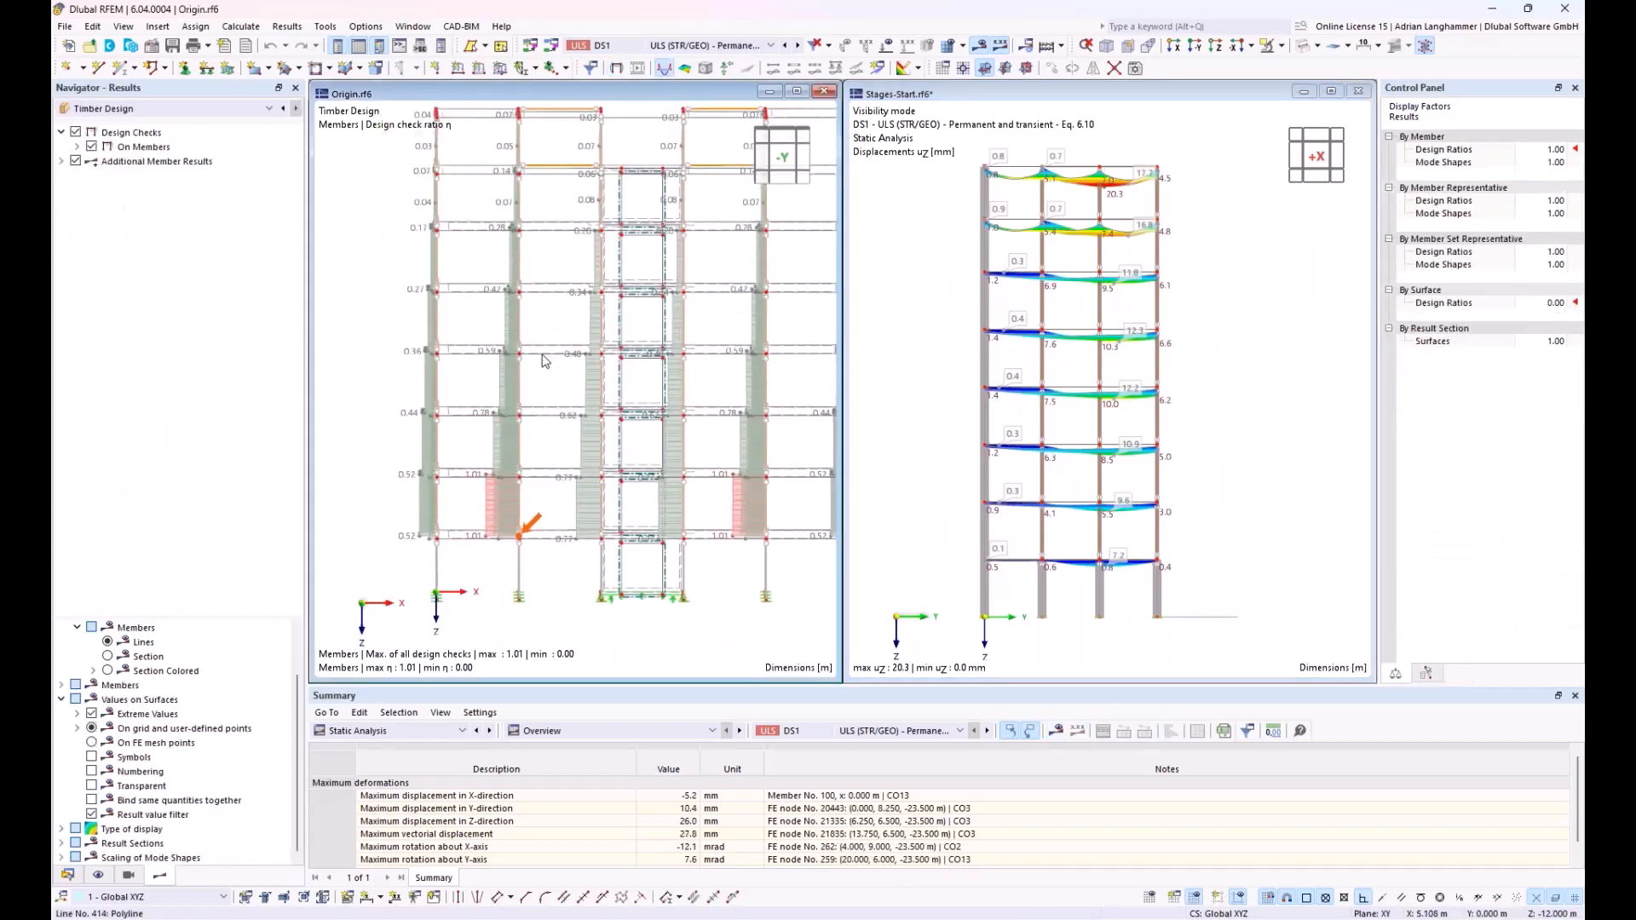
left_click_drag(542, 622, 601, 152)
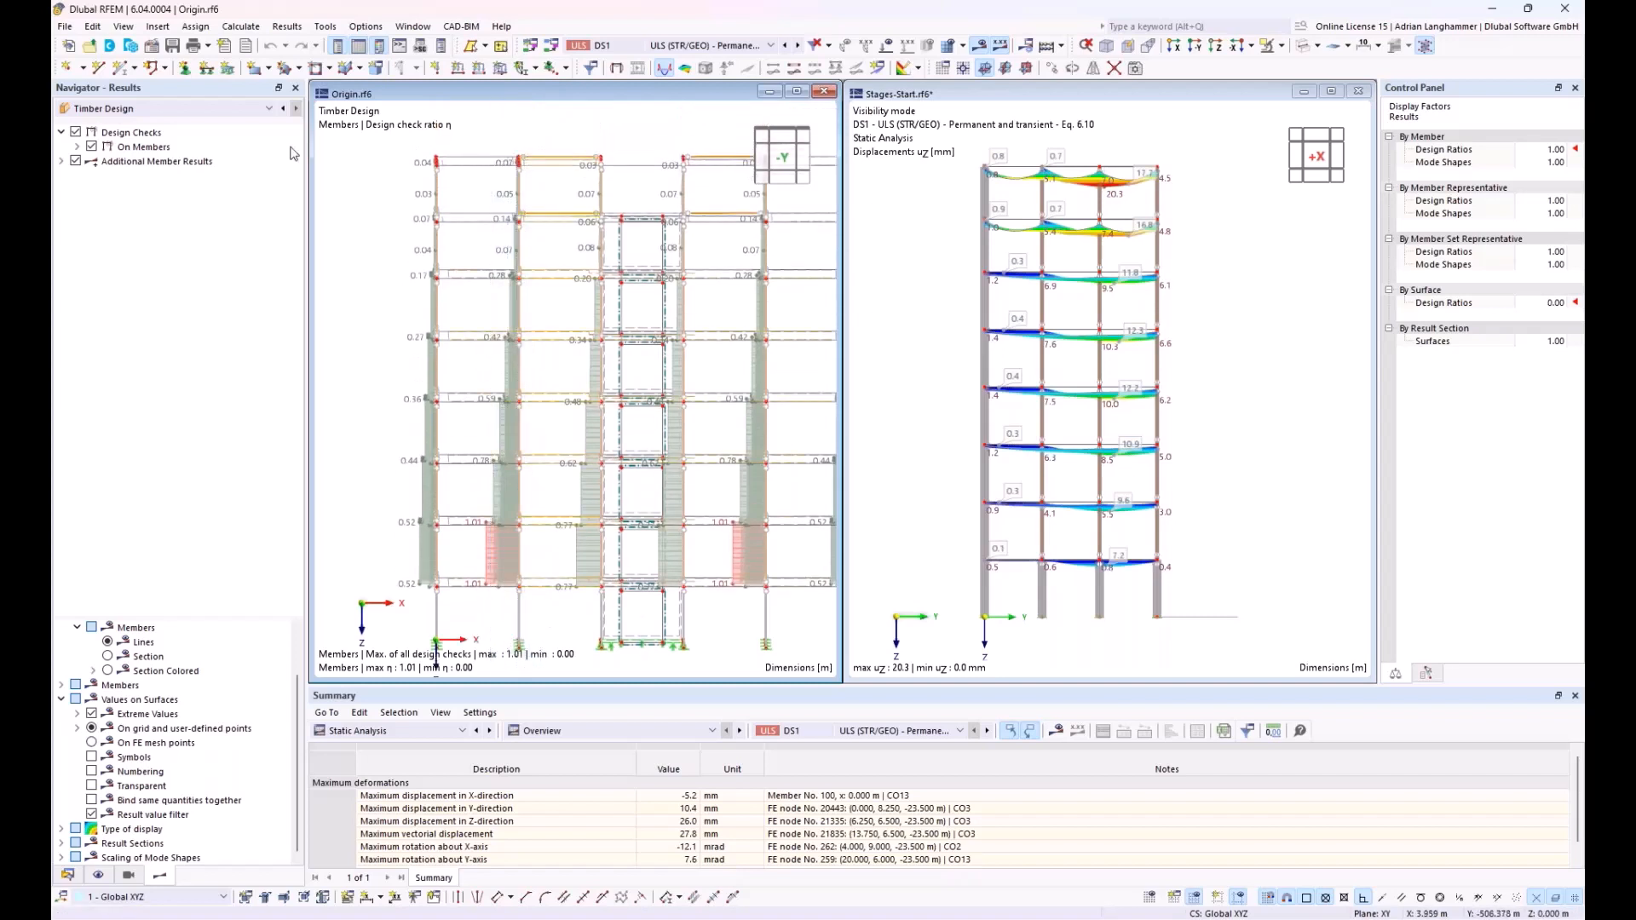
left_click(191, 108)
left_click(192, 135)
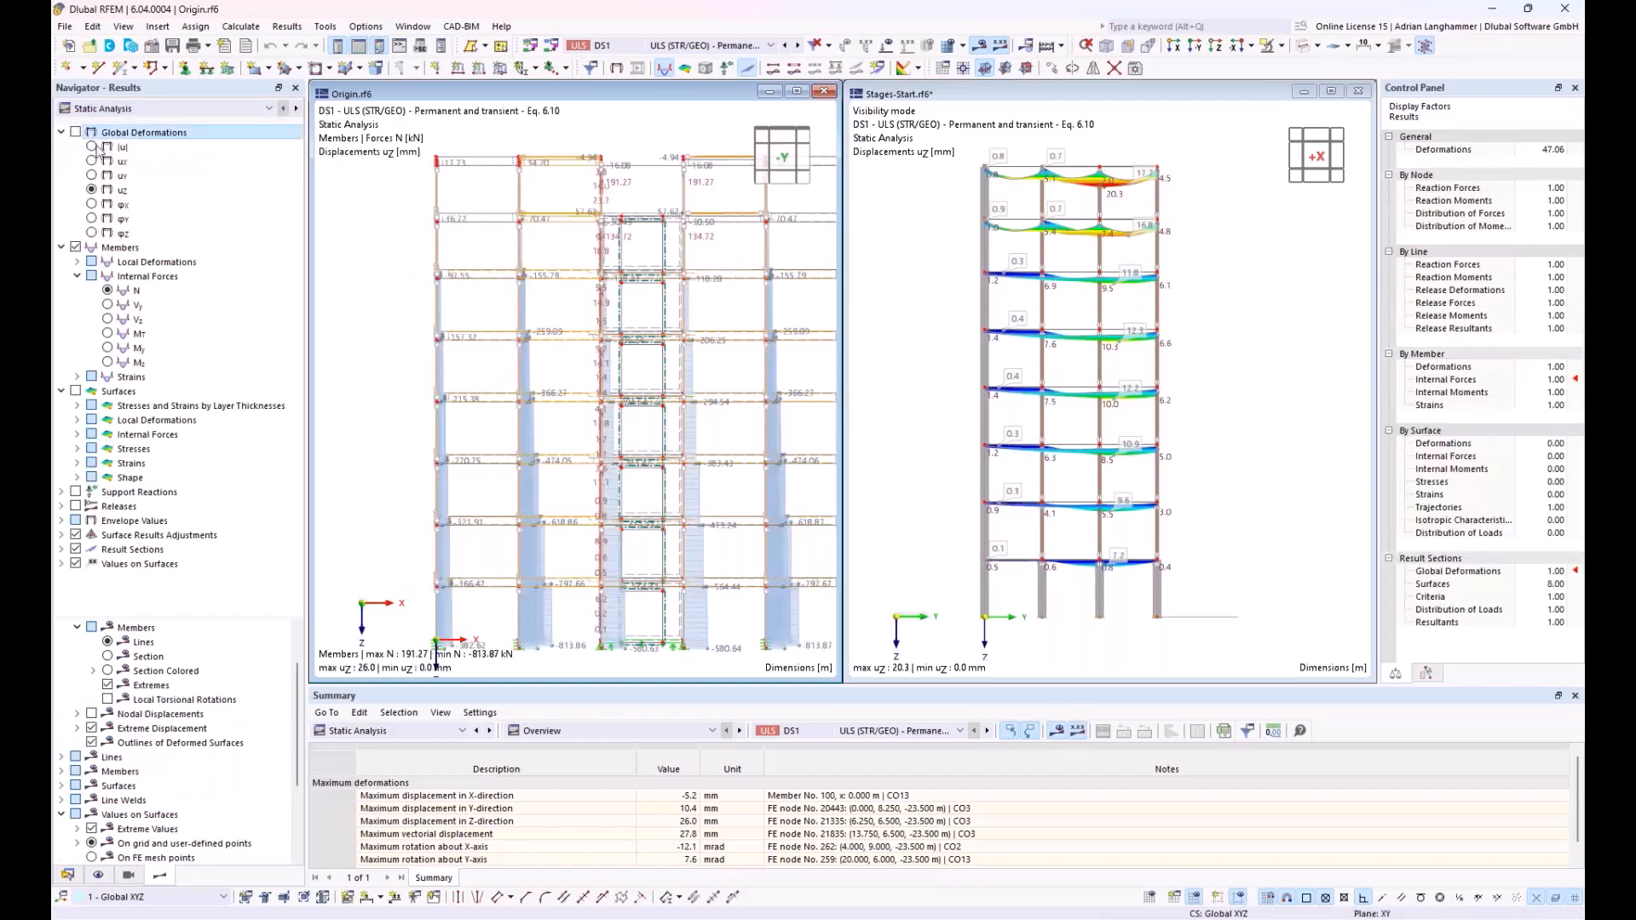
Limit the Origin visibility to the second column line with its related objects and view it from the +X direction
left_click_drag(543, 661, 490, 130)
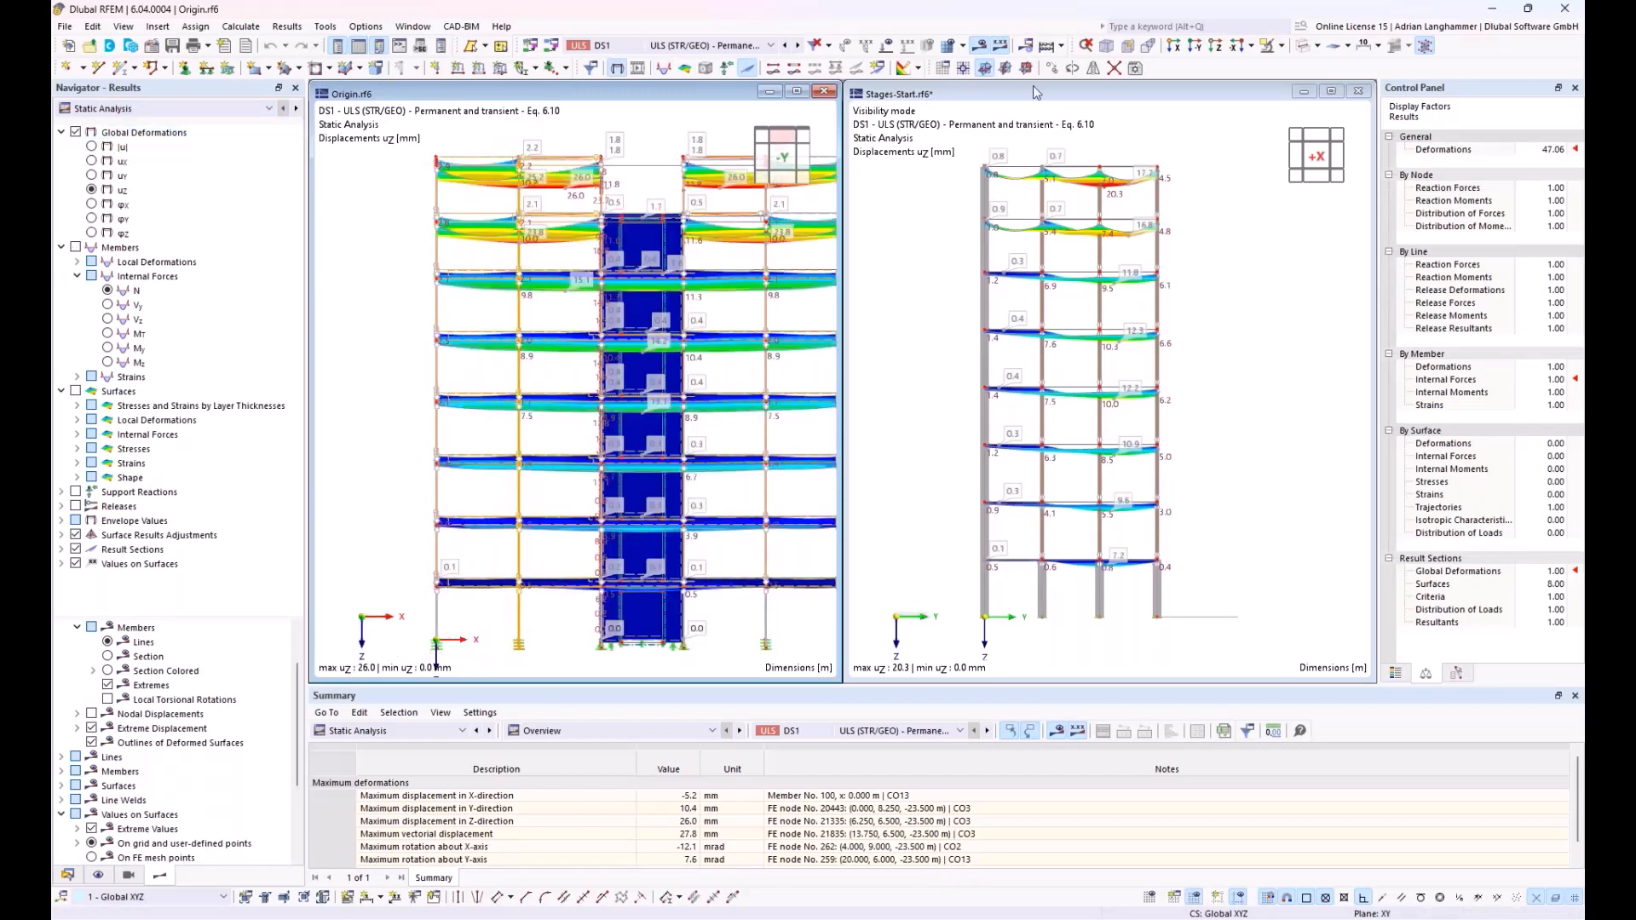
left_click(1282, 46)
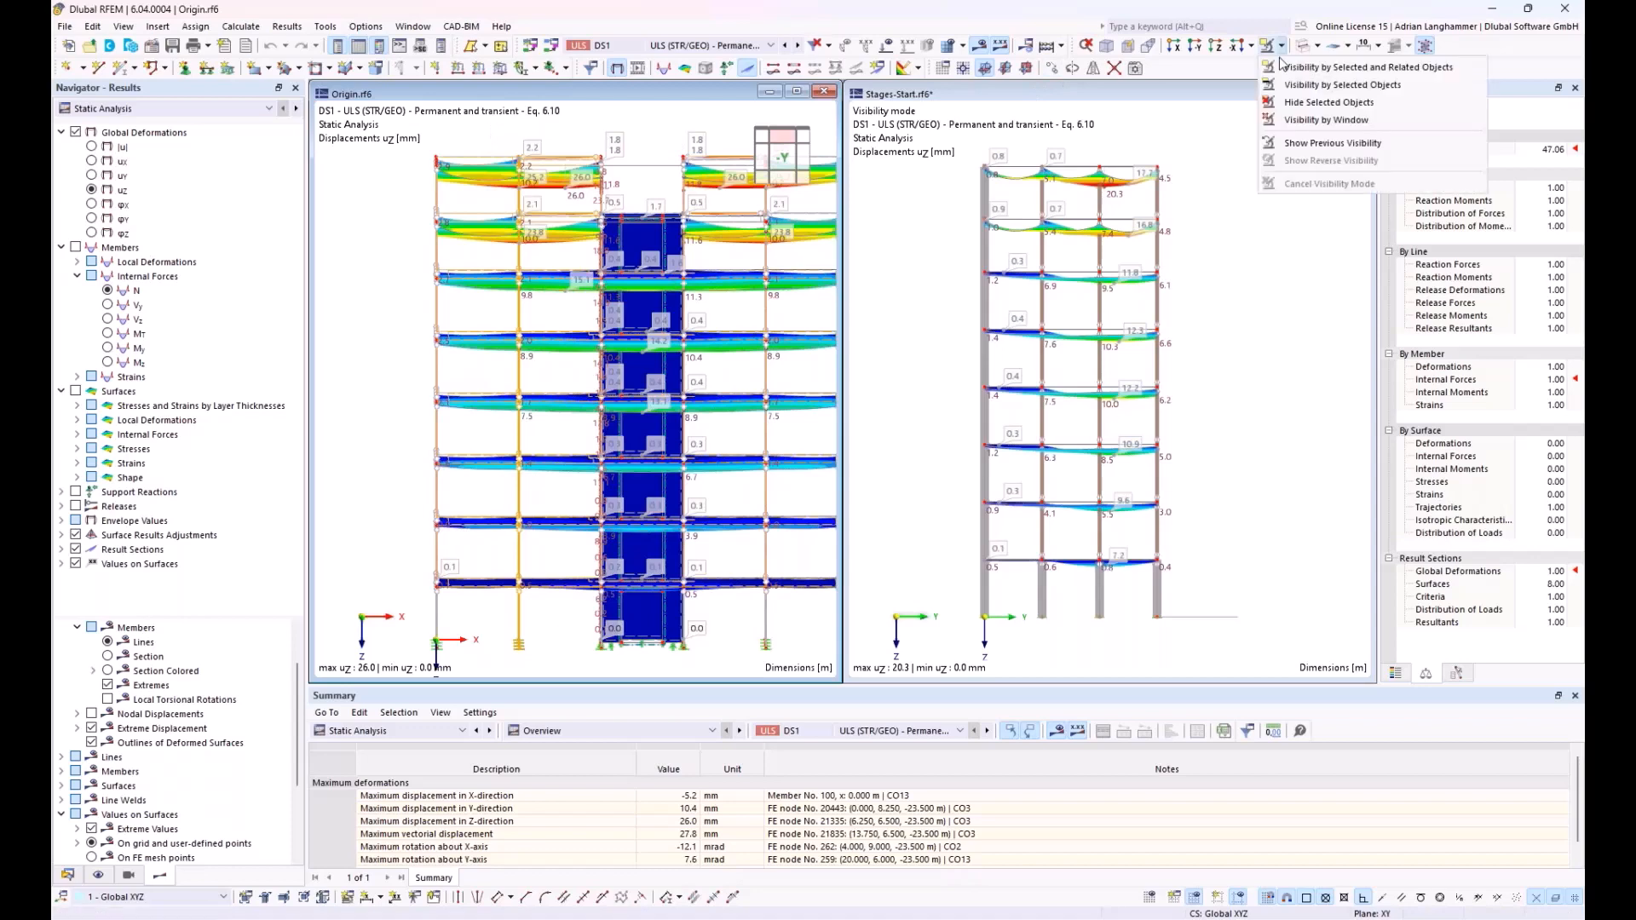
left_click(1319, 82)
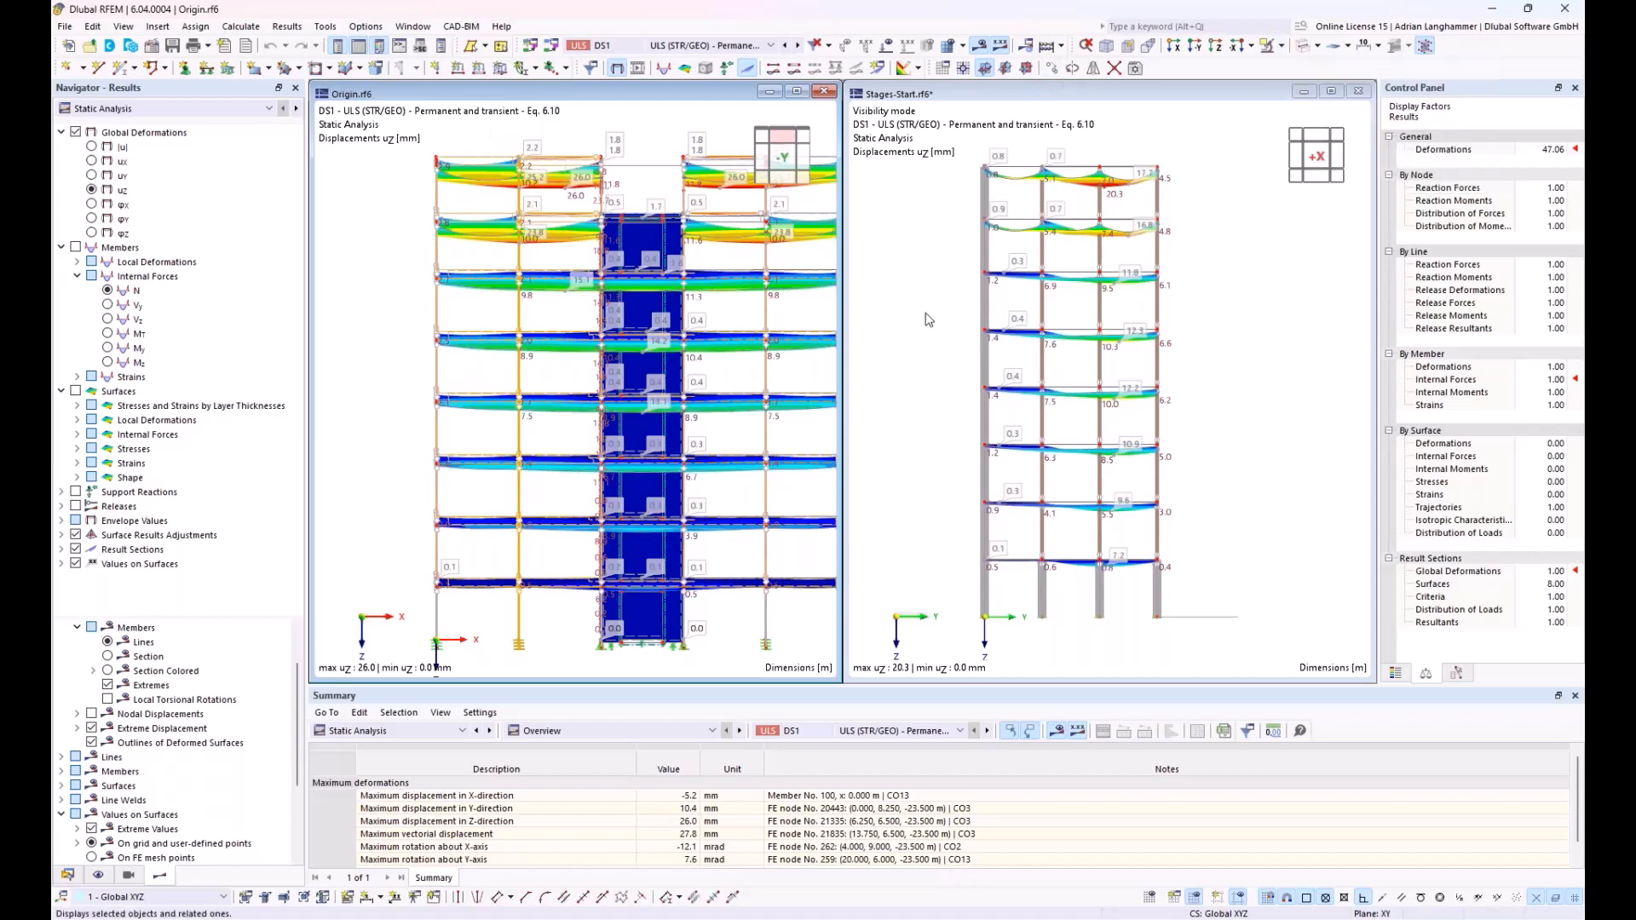
left_click(761, 162)
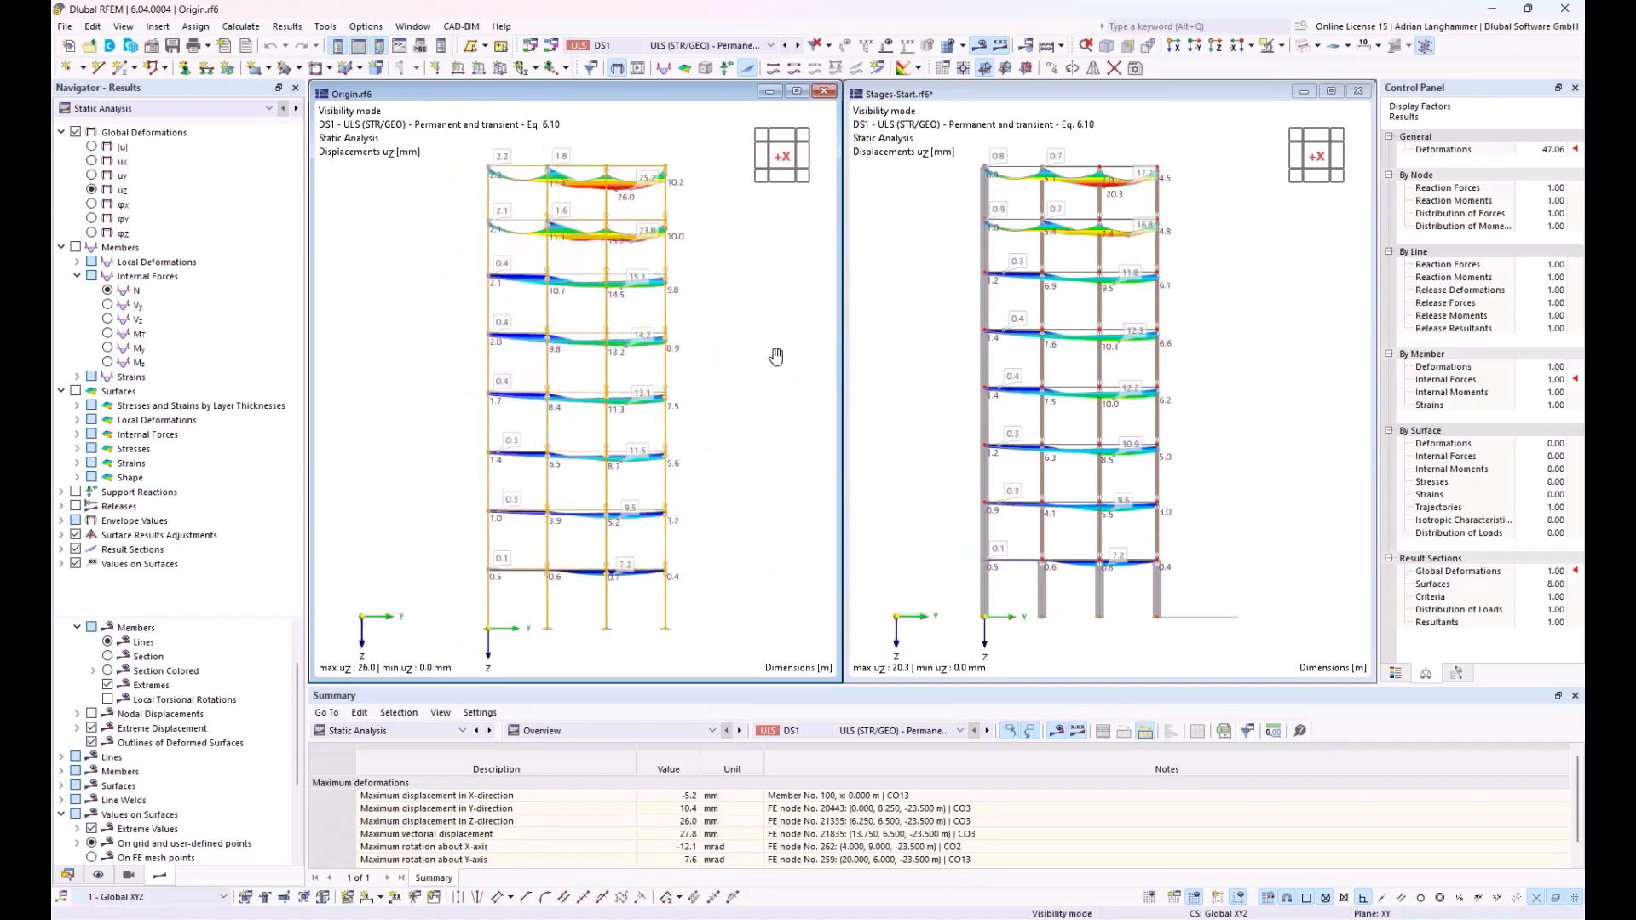
middle_click_drag(775, 356, 803, 348)
scroll(1038, 573, "up", 1)
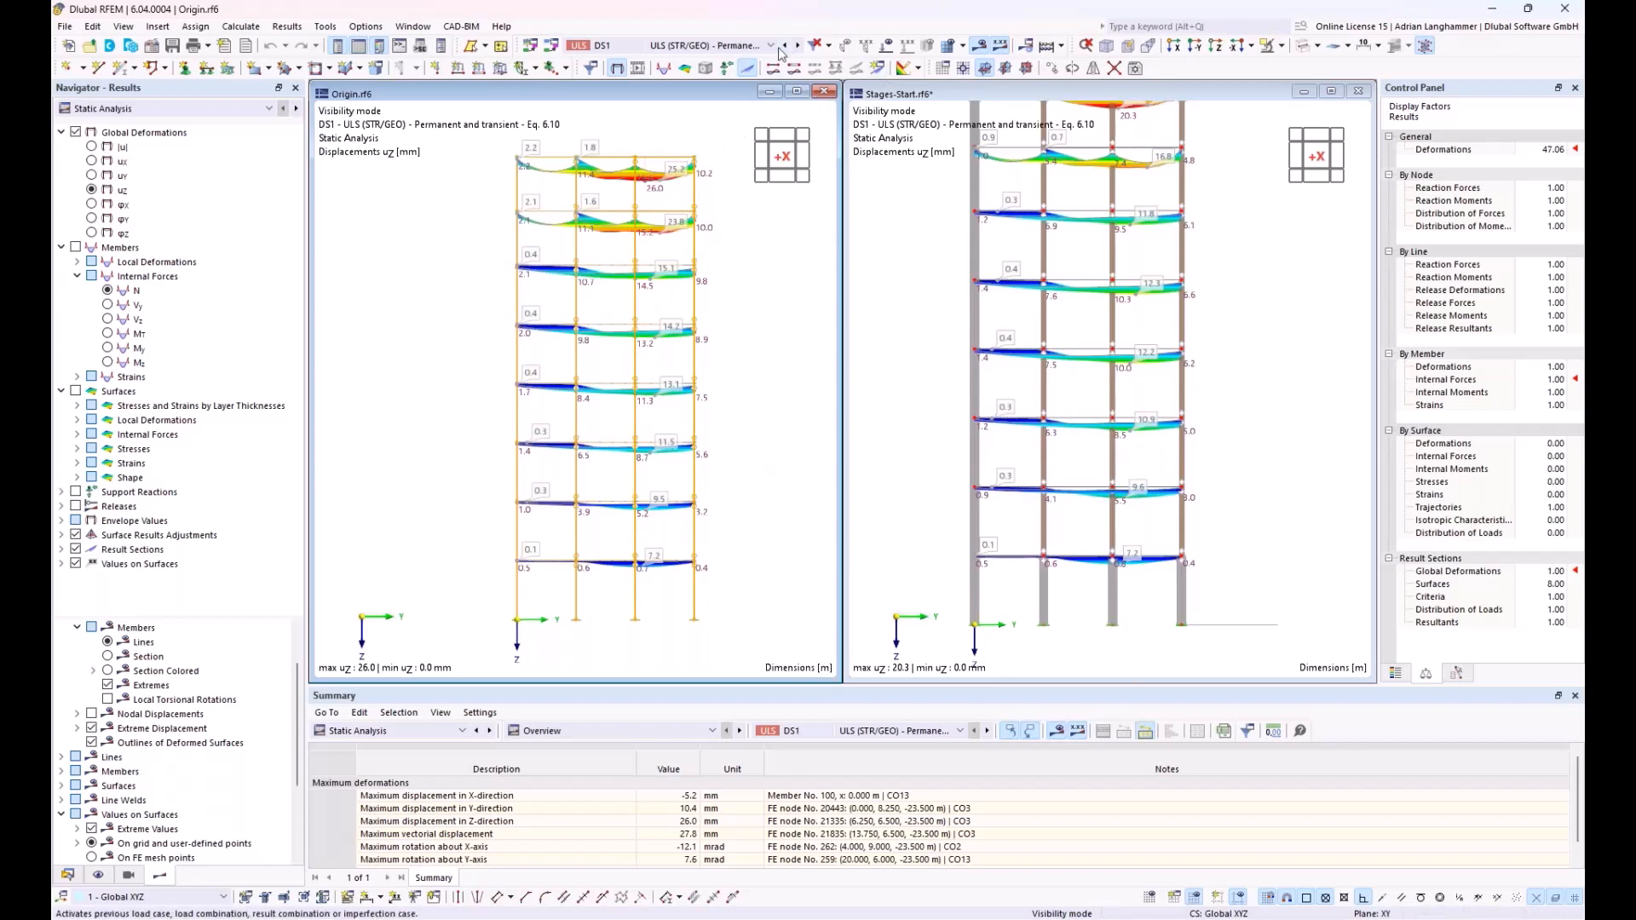
Switch the displayed results to load combination CO1 in both the Stages-Start and Origin models
left_click(880, 246)
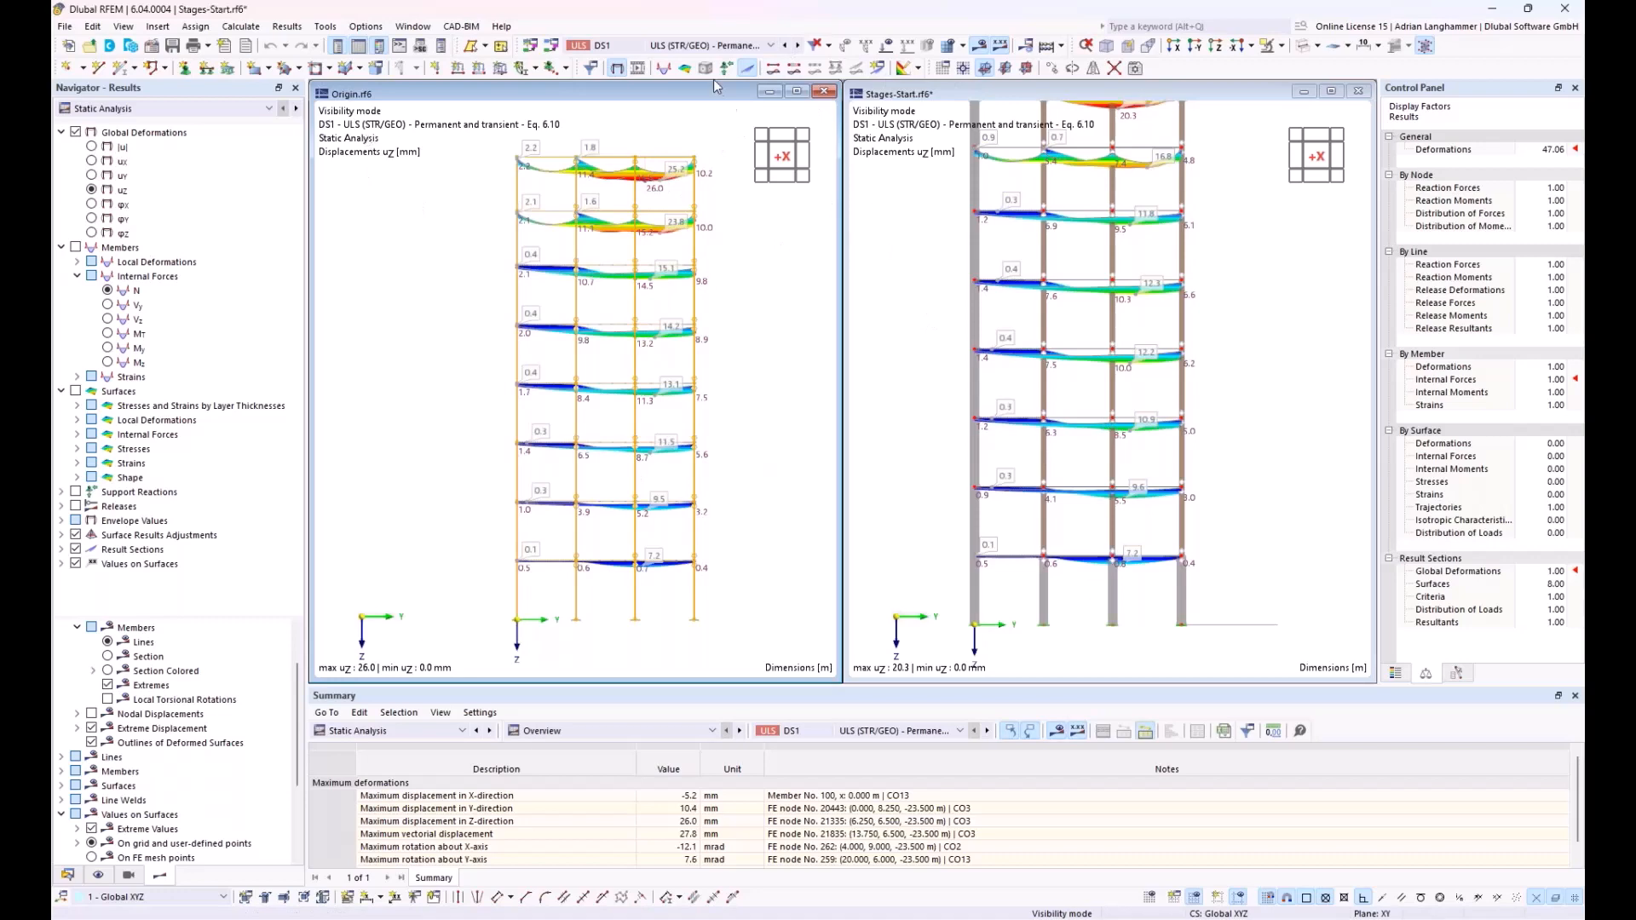
left_click(767, 47)
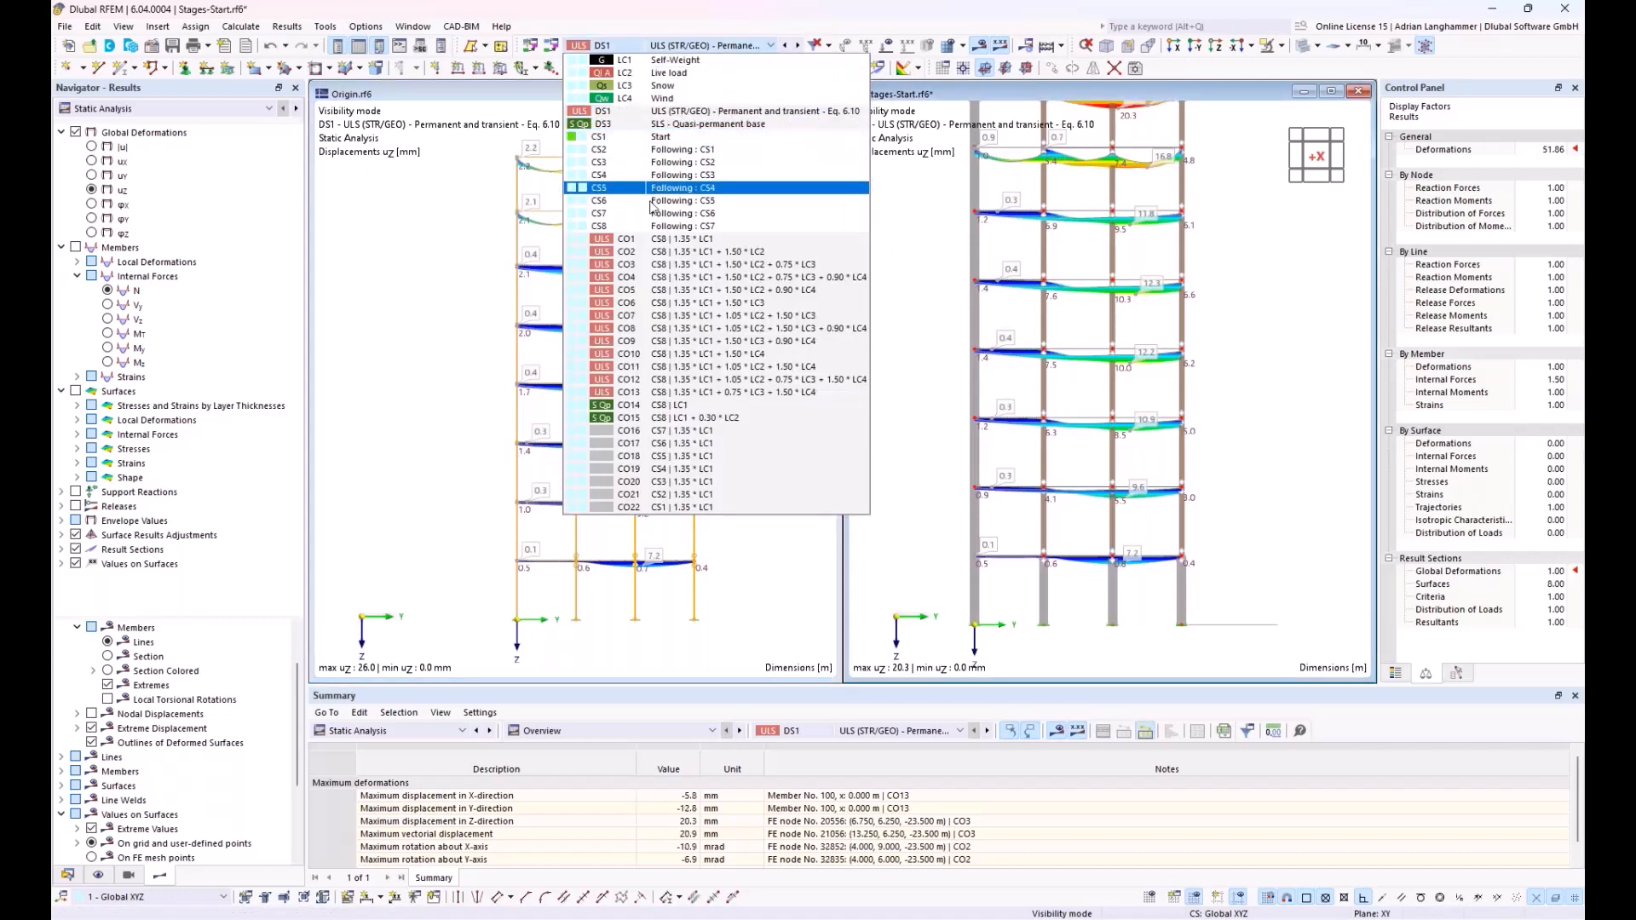
left_click(650, 238)
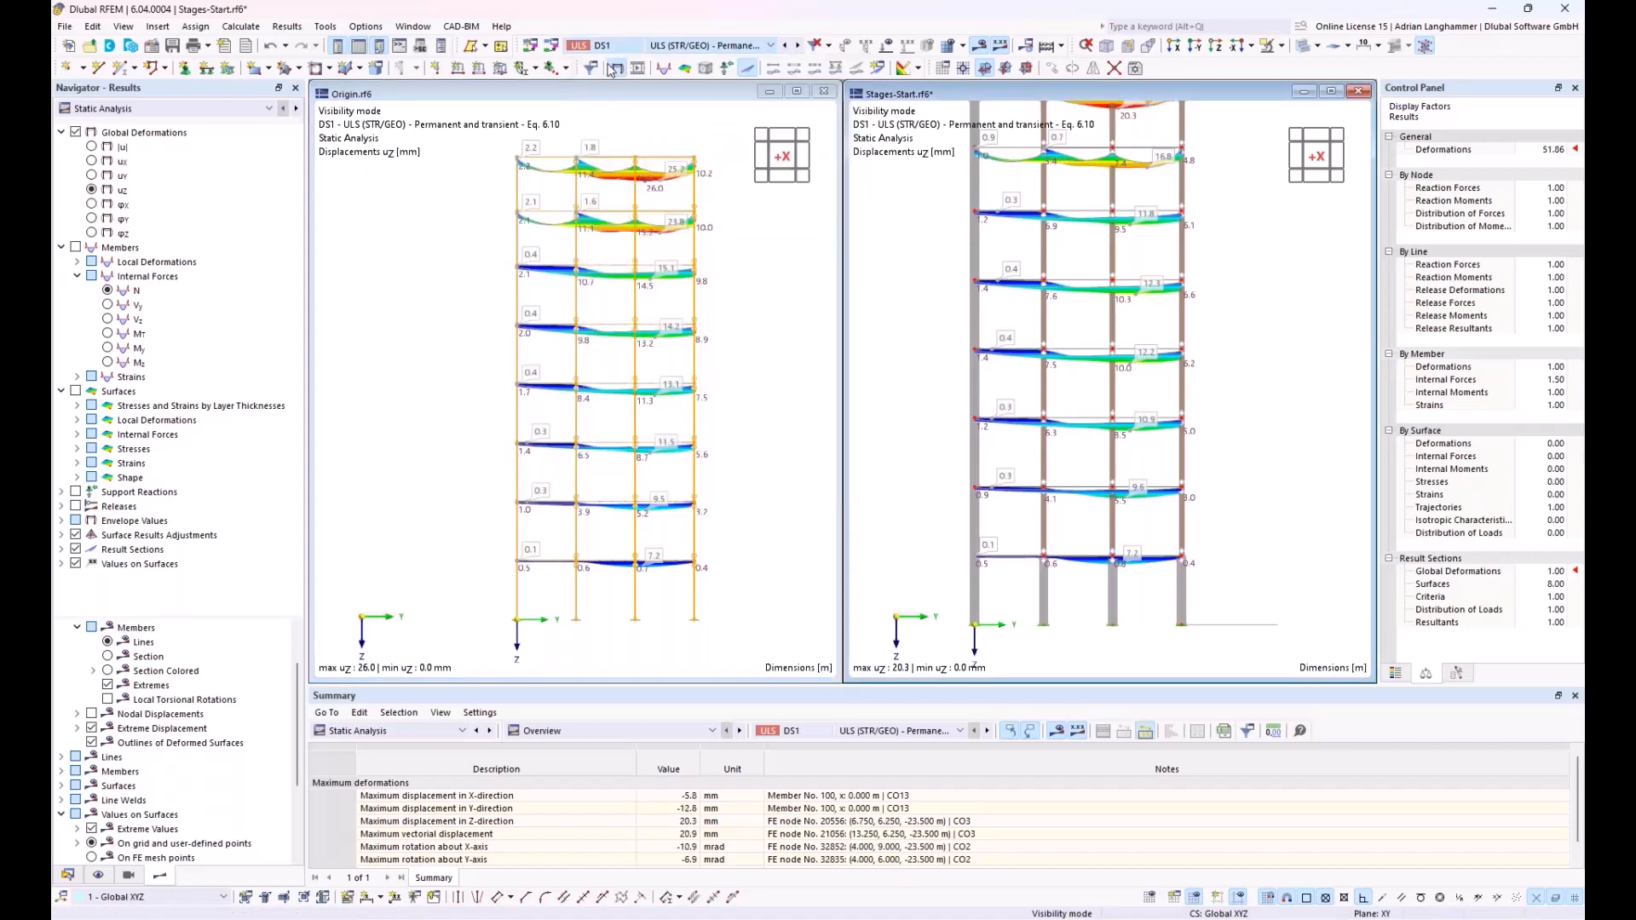
left_click(477, 234)
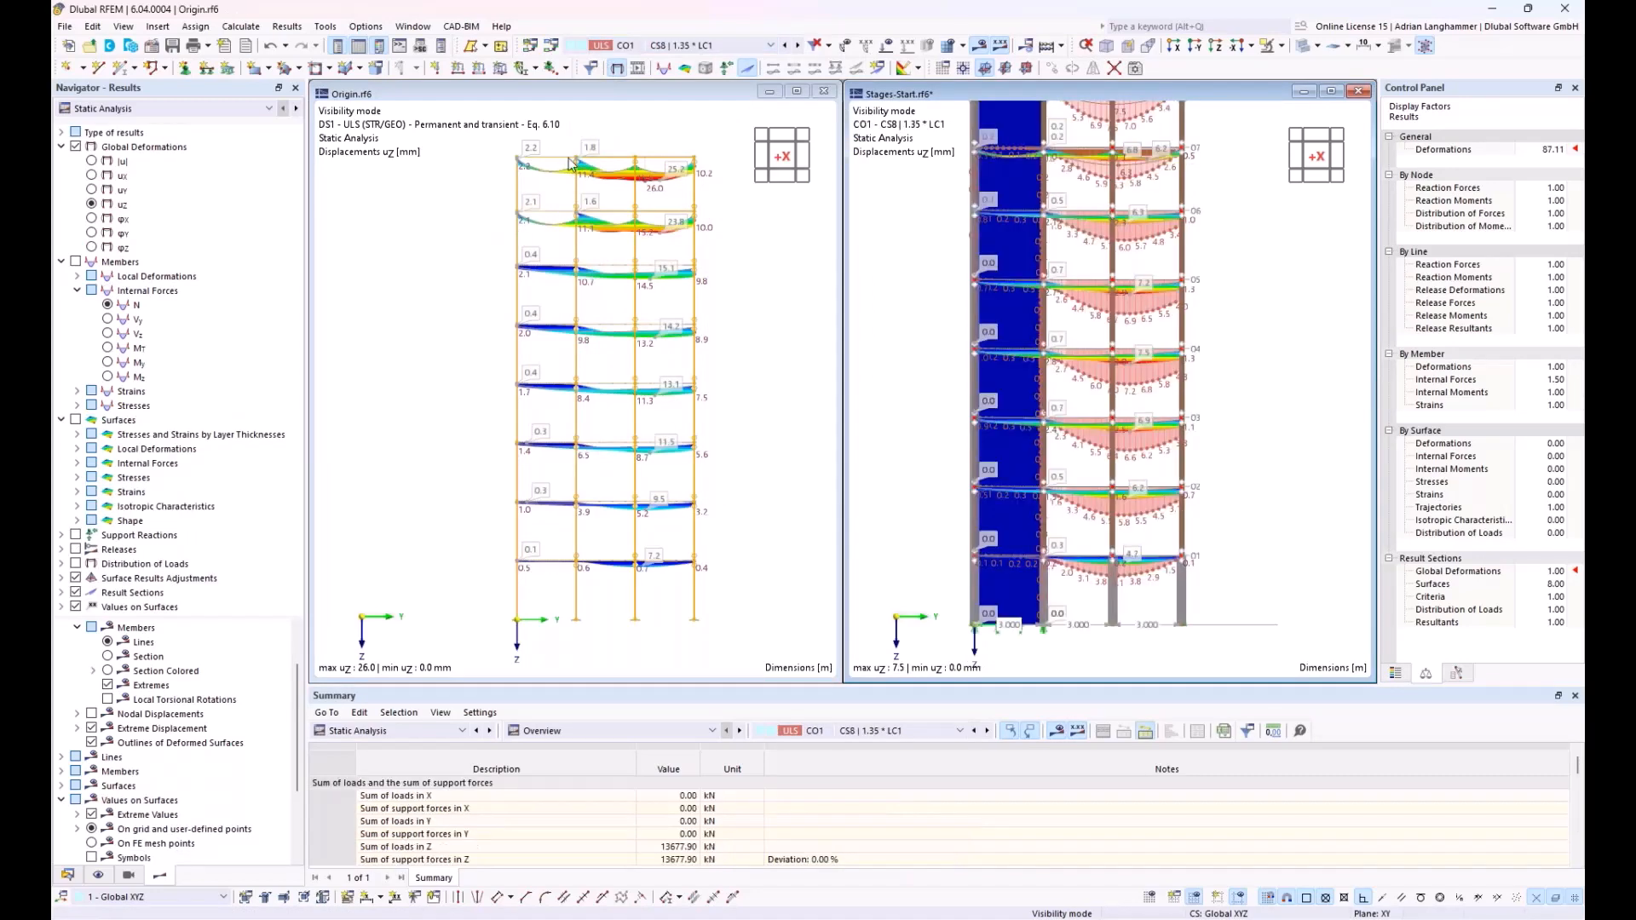
left_click(771, 45)
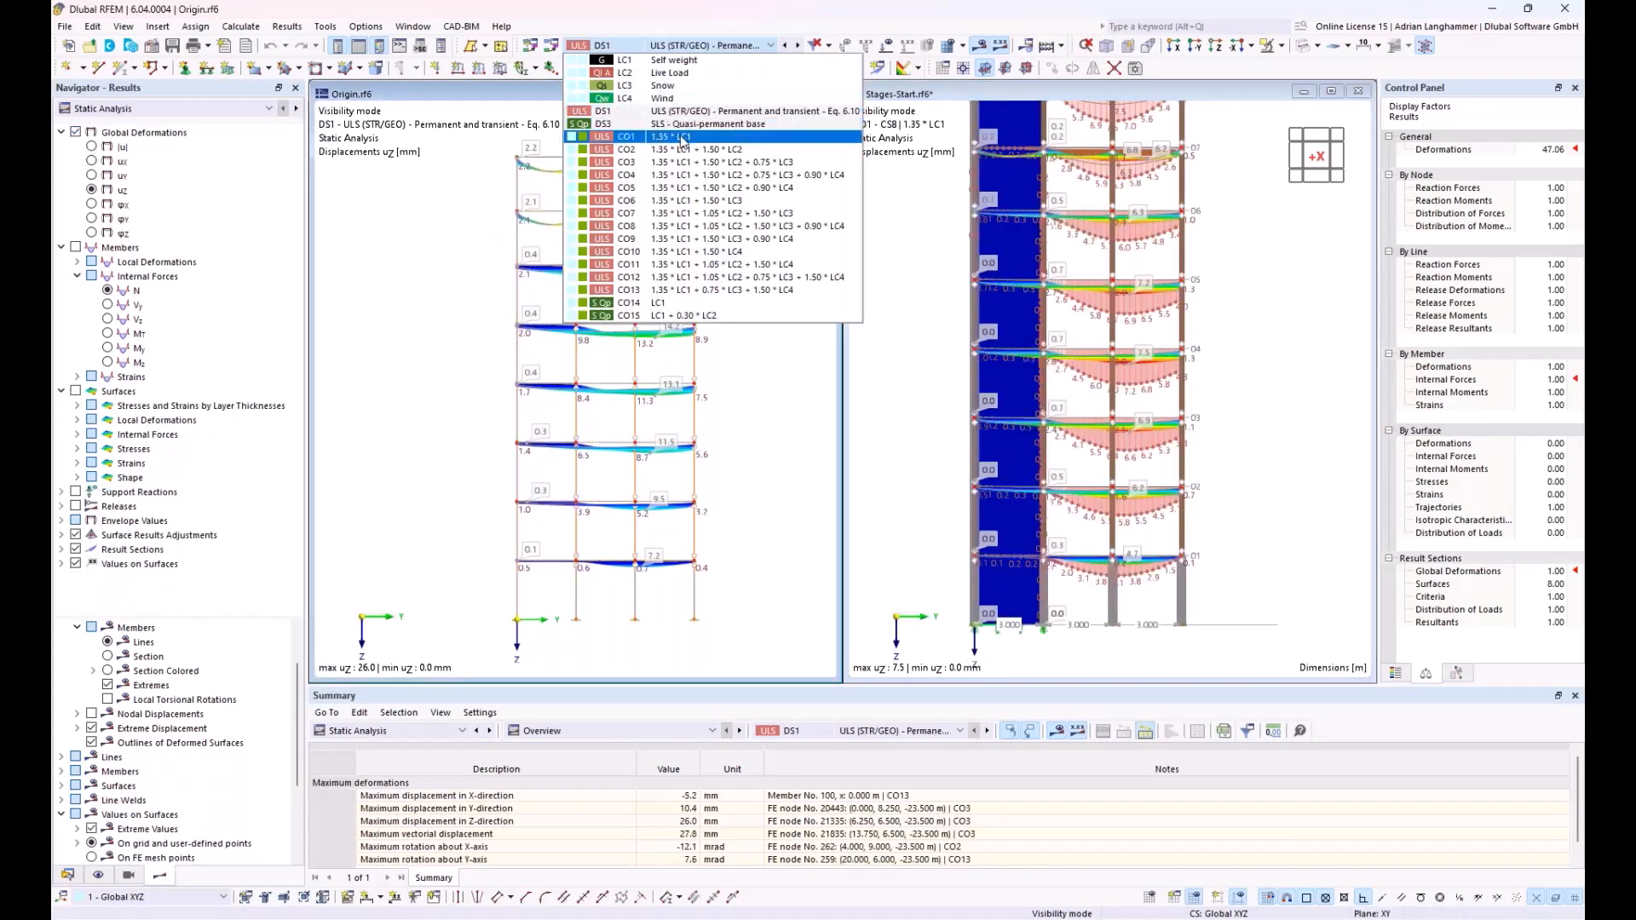
left_click(681, 142)
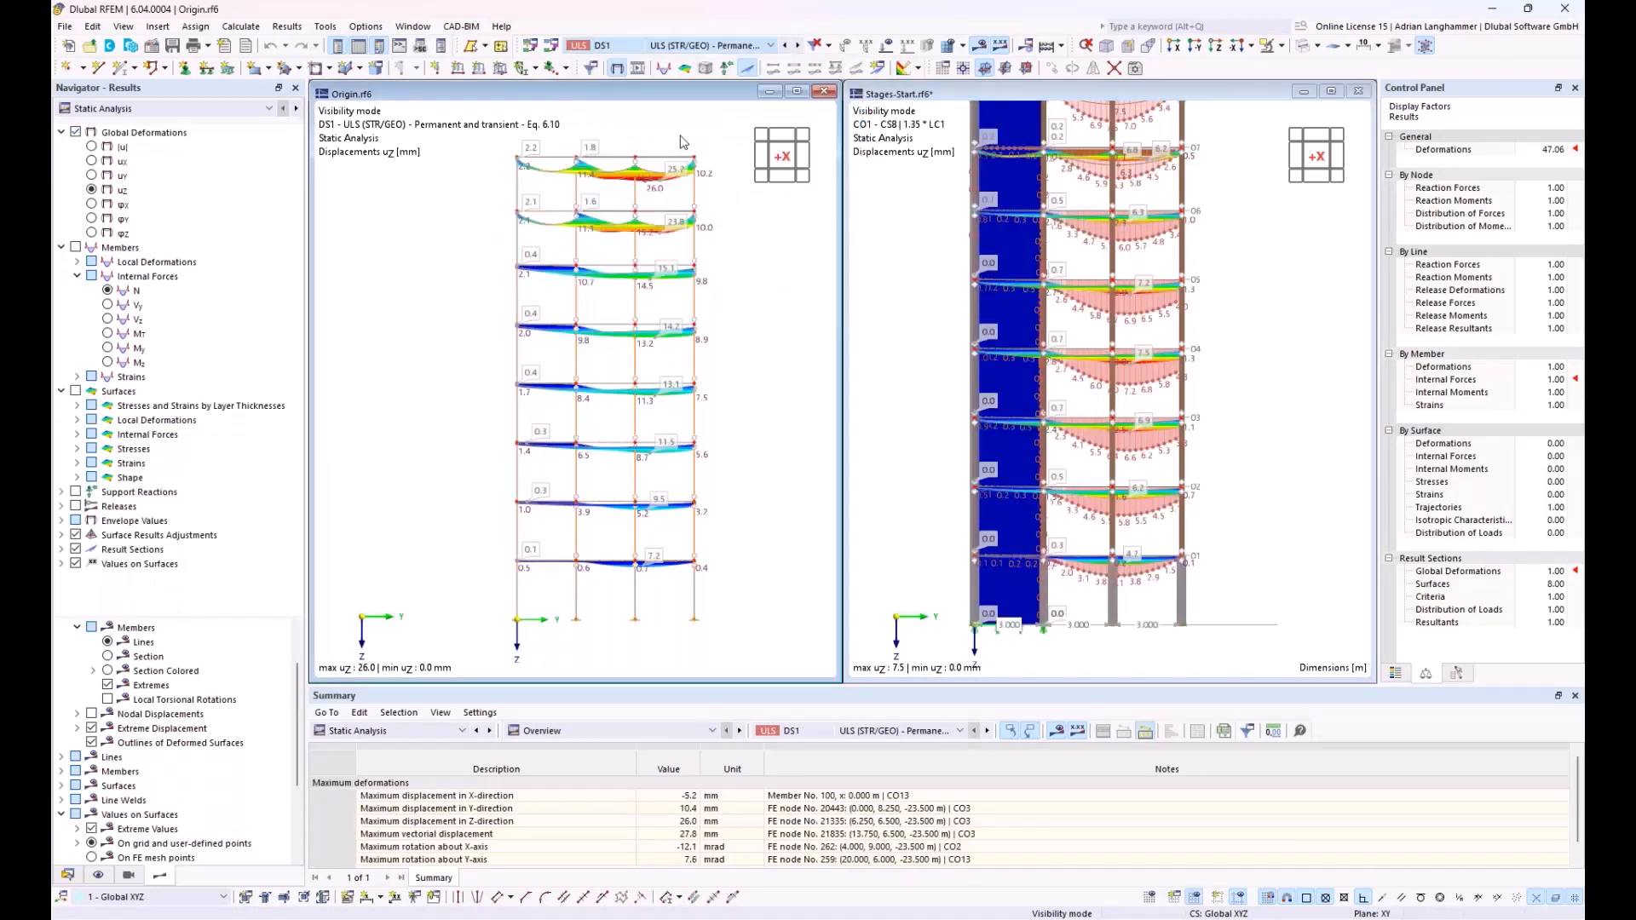
Isolate the second column line with its related objects in the Stages-Start CO1 results and view it from the +X direction
left_click(963, 354)
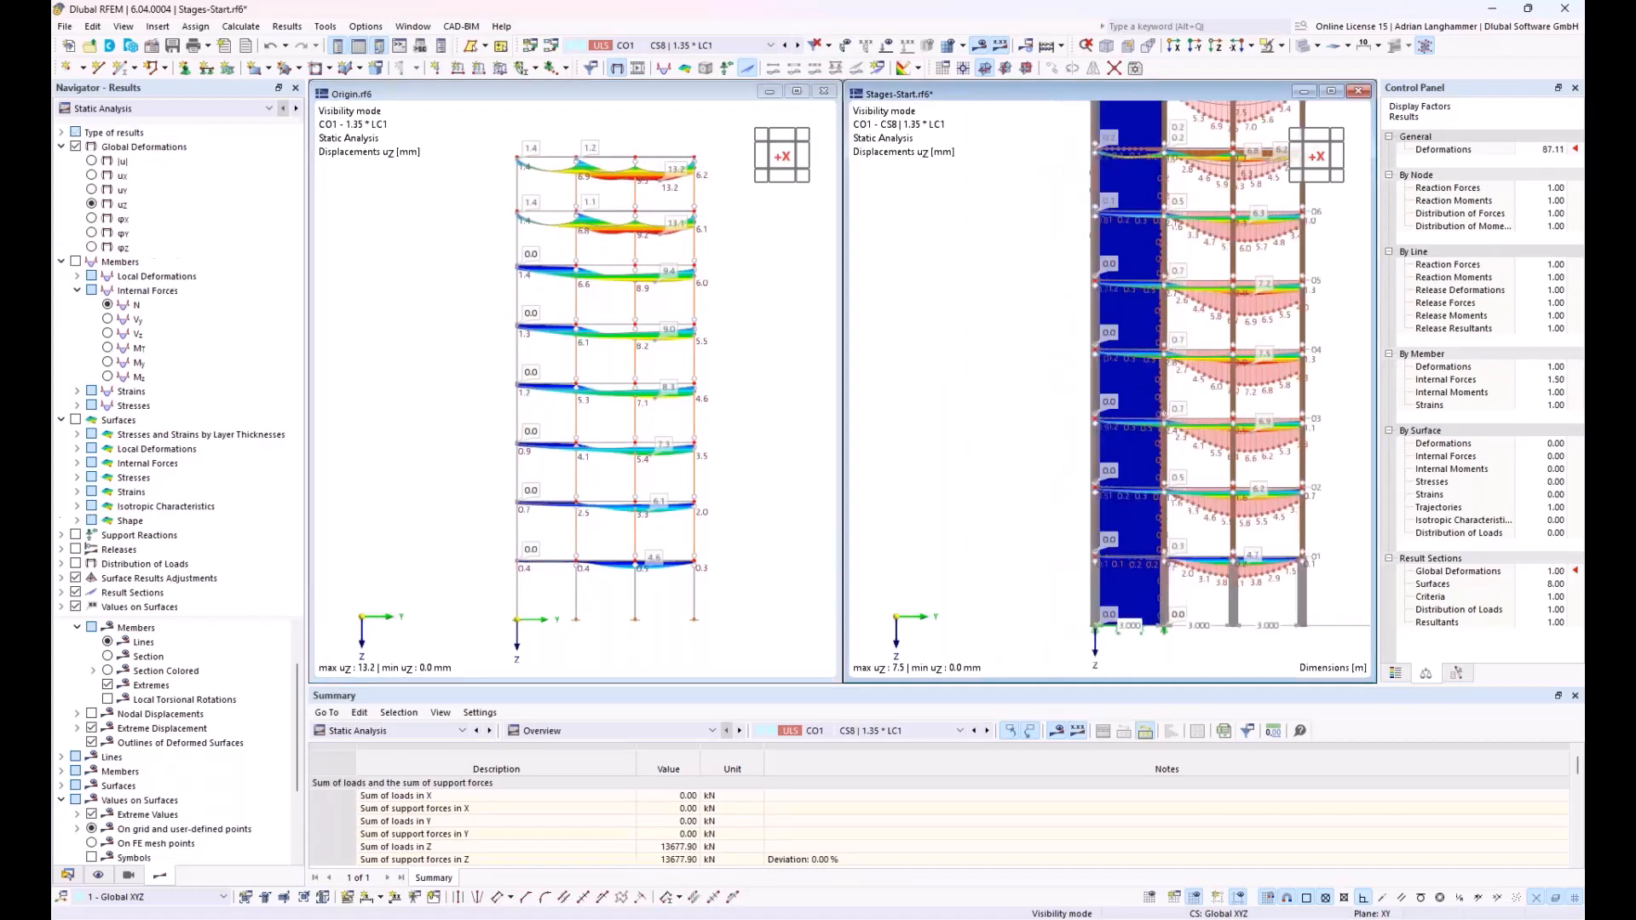
middle_click_drag(1081, 364, 927, 404, "ctrl")
scroll(927, 404, "down", 1)
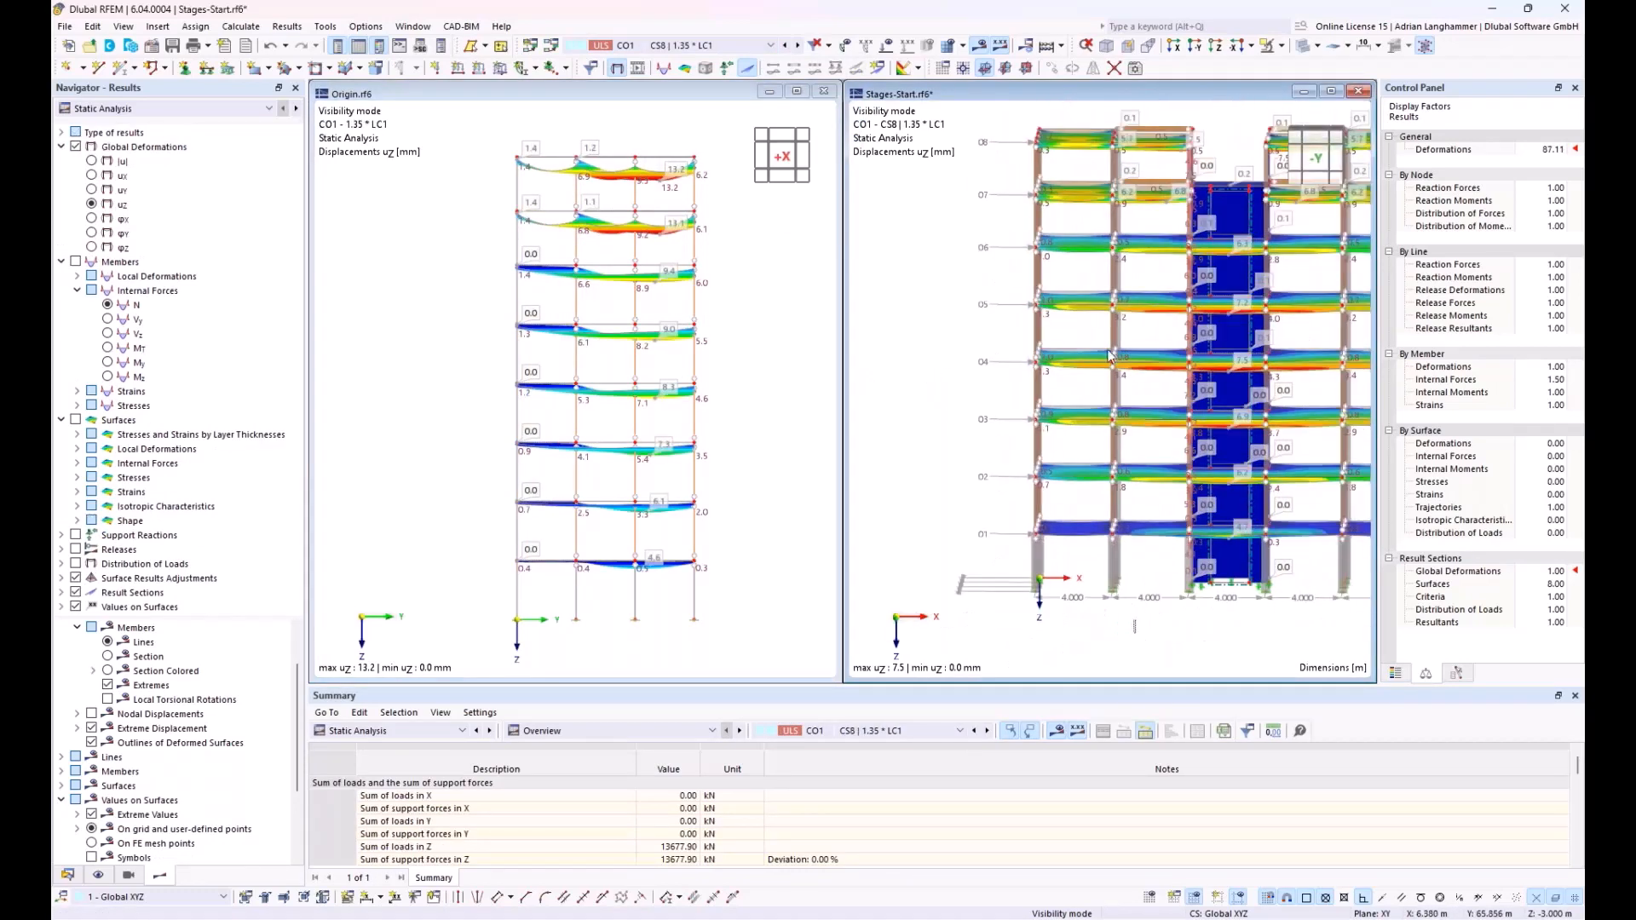
left_click_drag(1137, 634, 1088, 168)
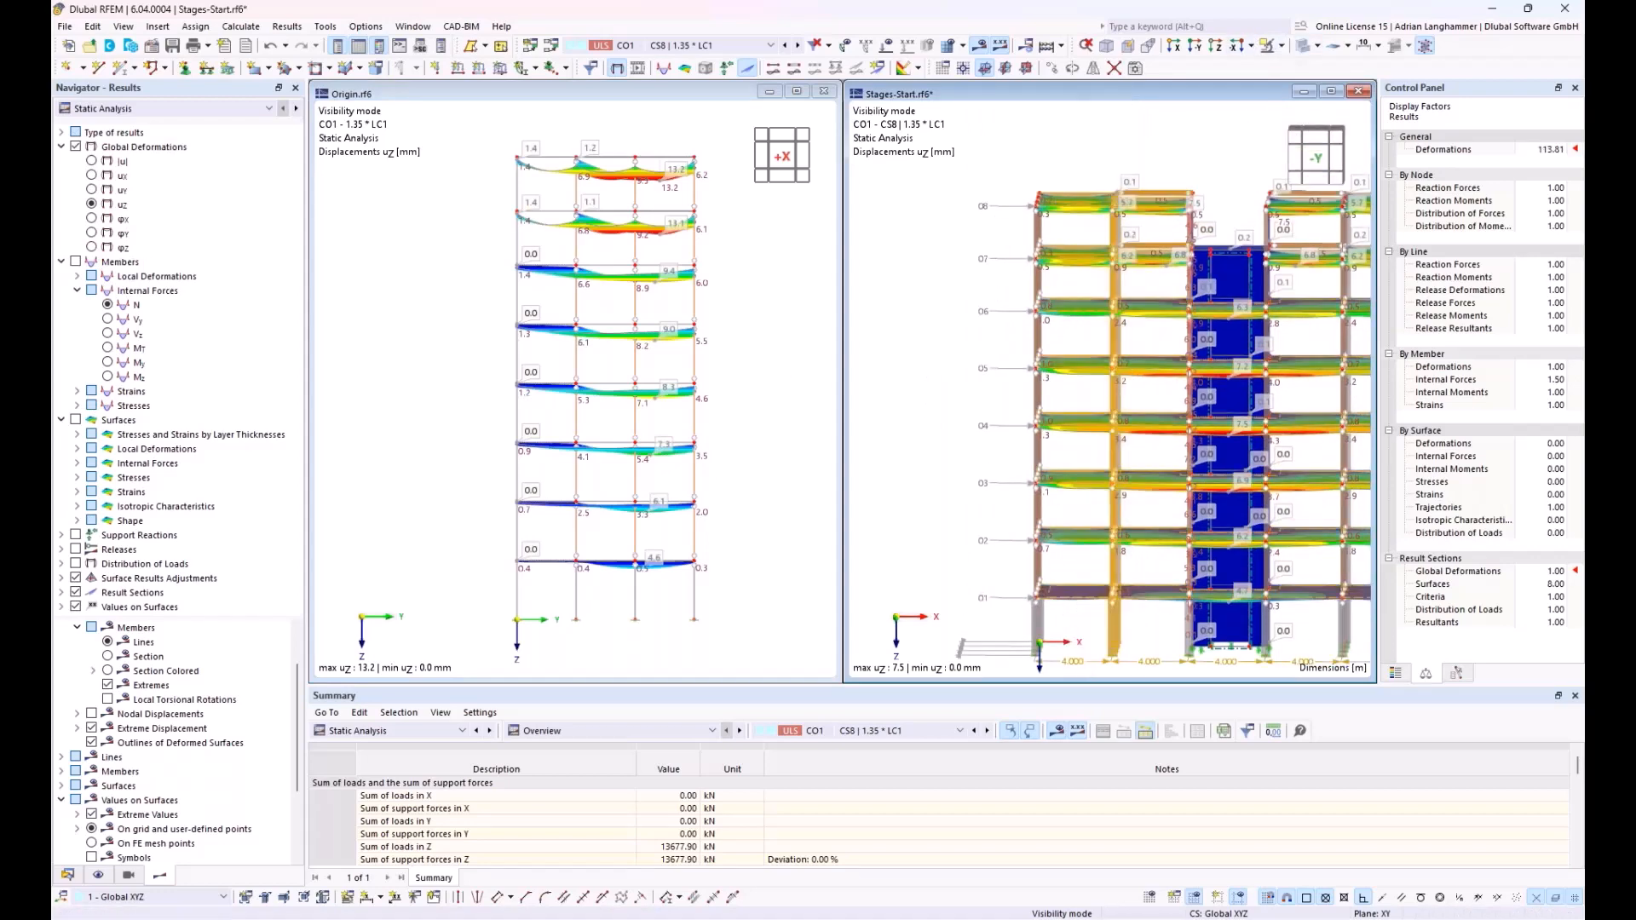
left_click(1296, 171)
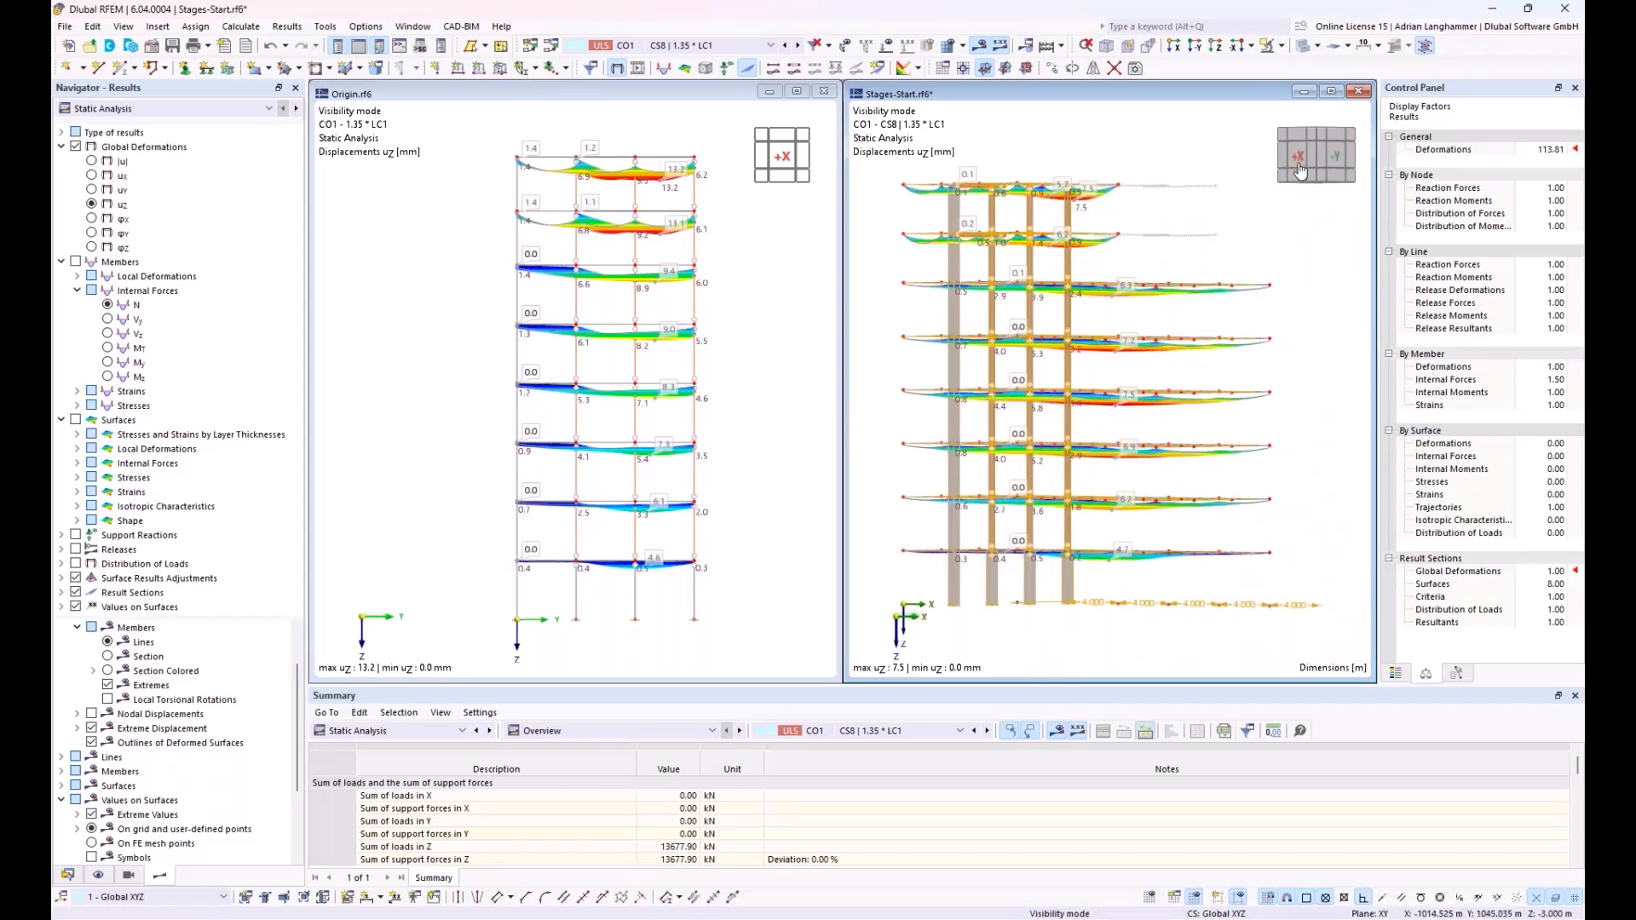
left_click(1297, 162)
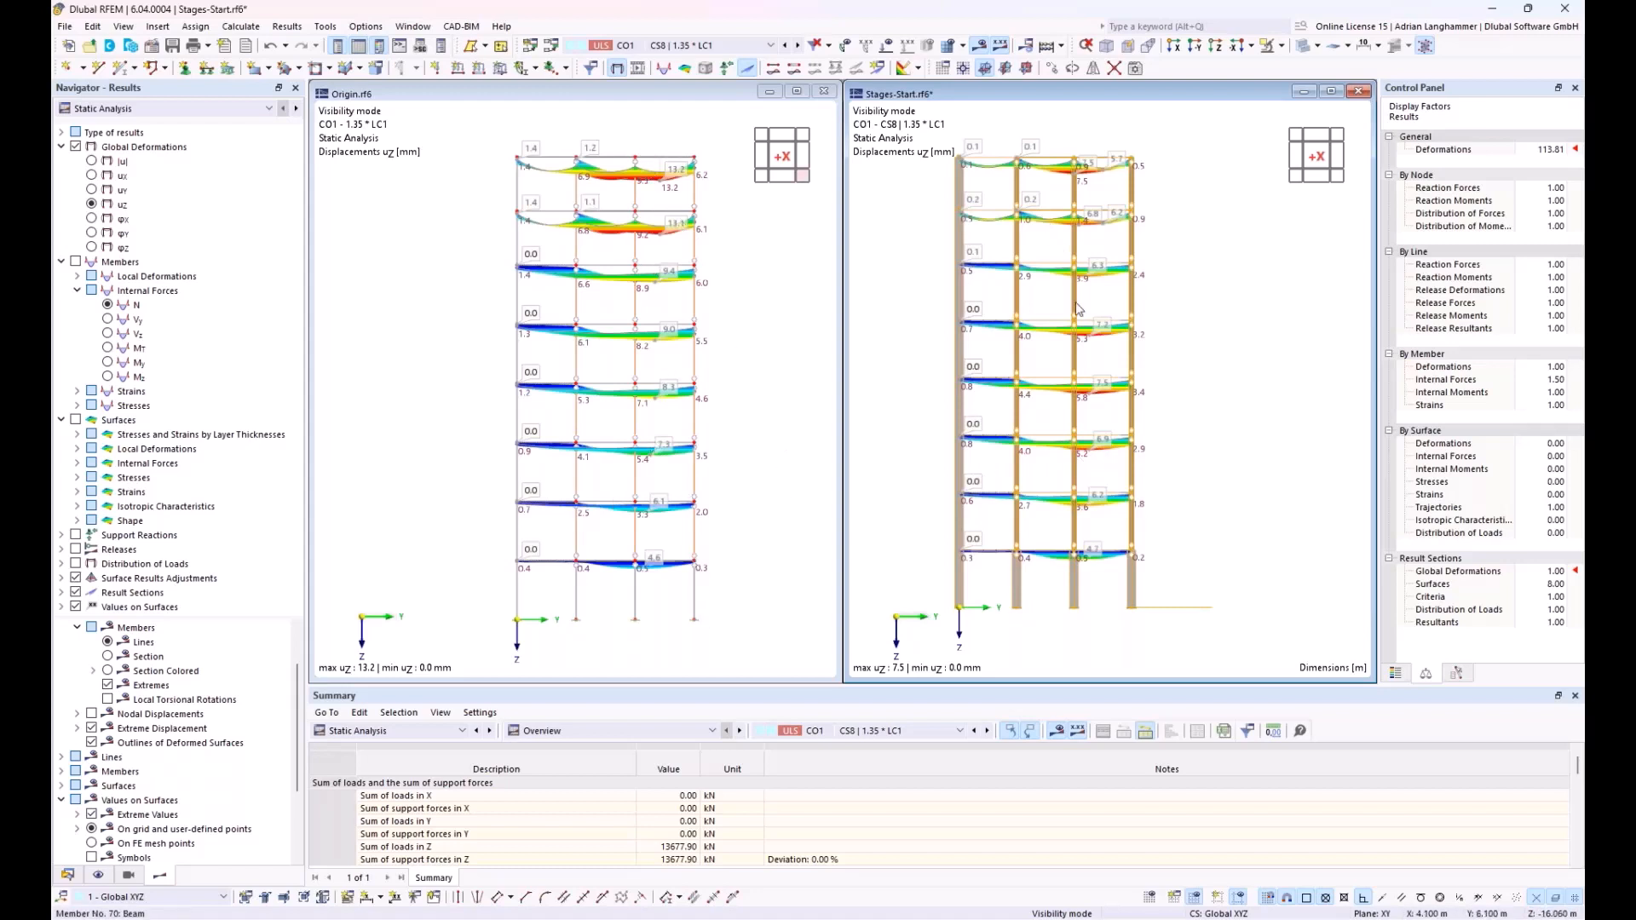
scroll(1042, 311, "up", 3)
scroll(1045, 294, "down", 2)
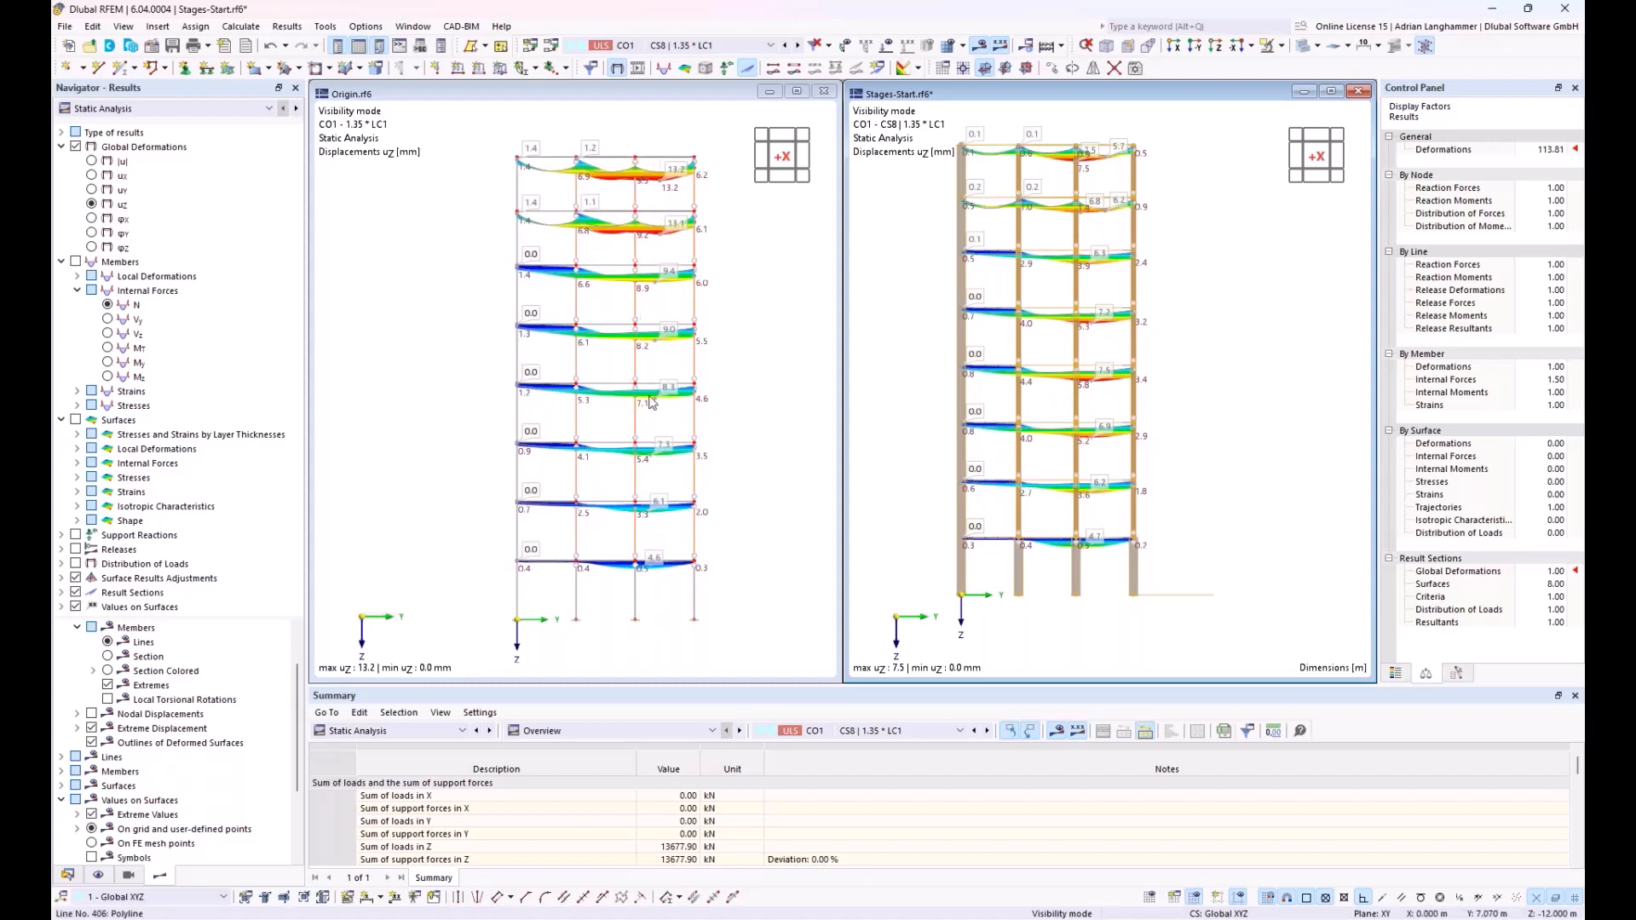
Display the member axial forces N instead of the global deformations for CO1 in both models
left_click(668, 334)
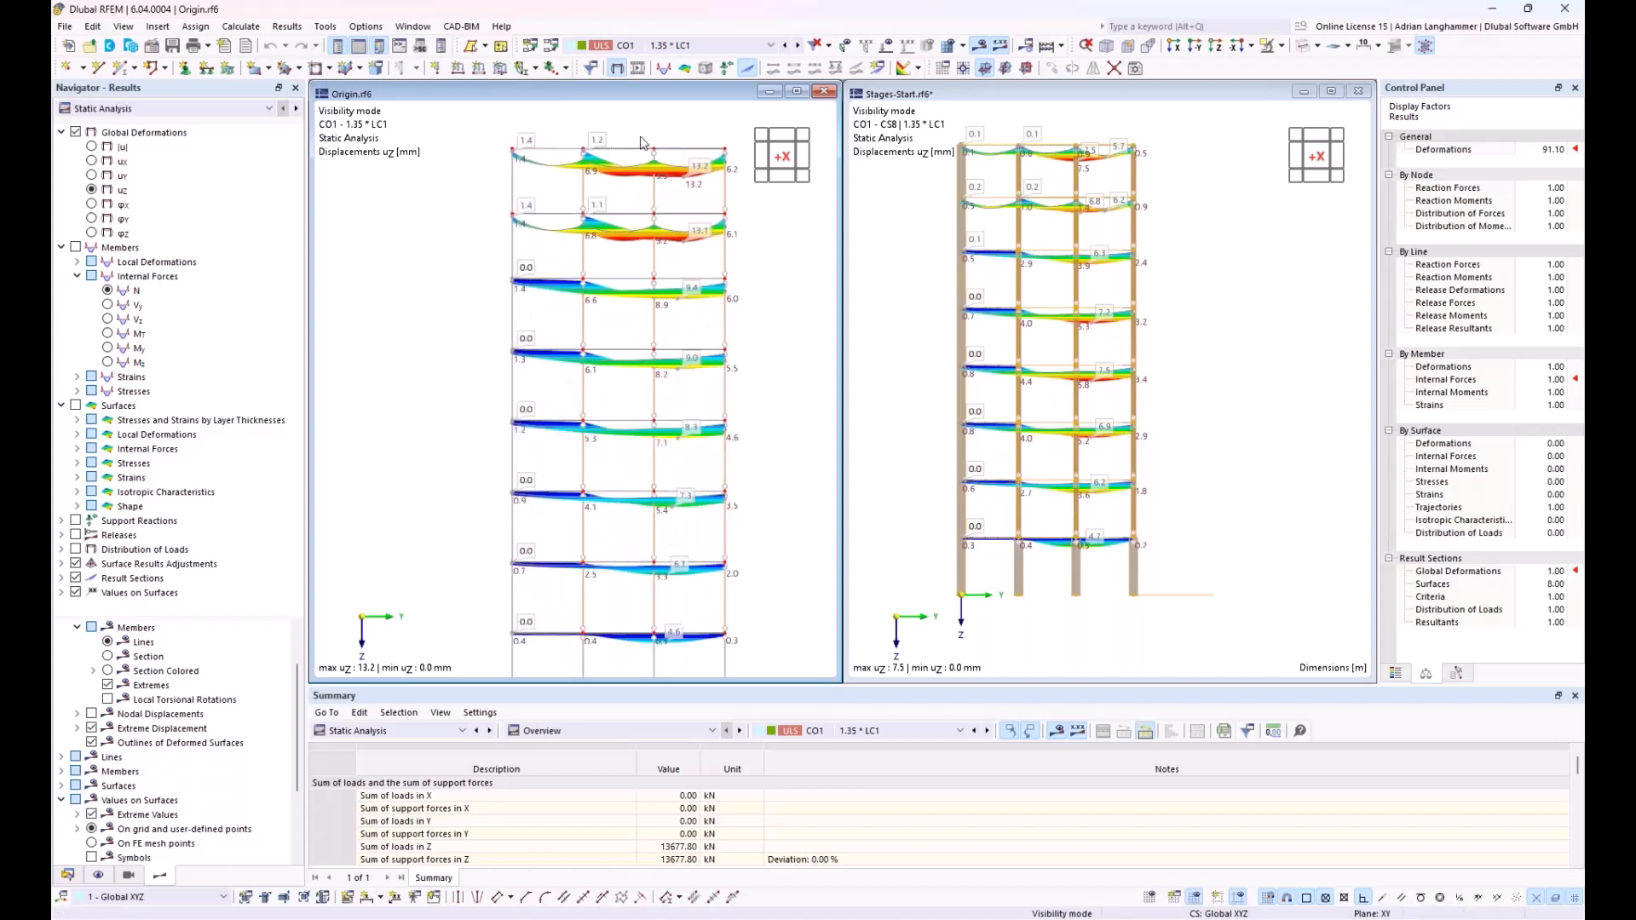
scroll(652, 158, "up", 1)
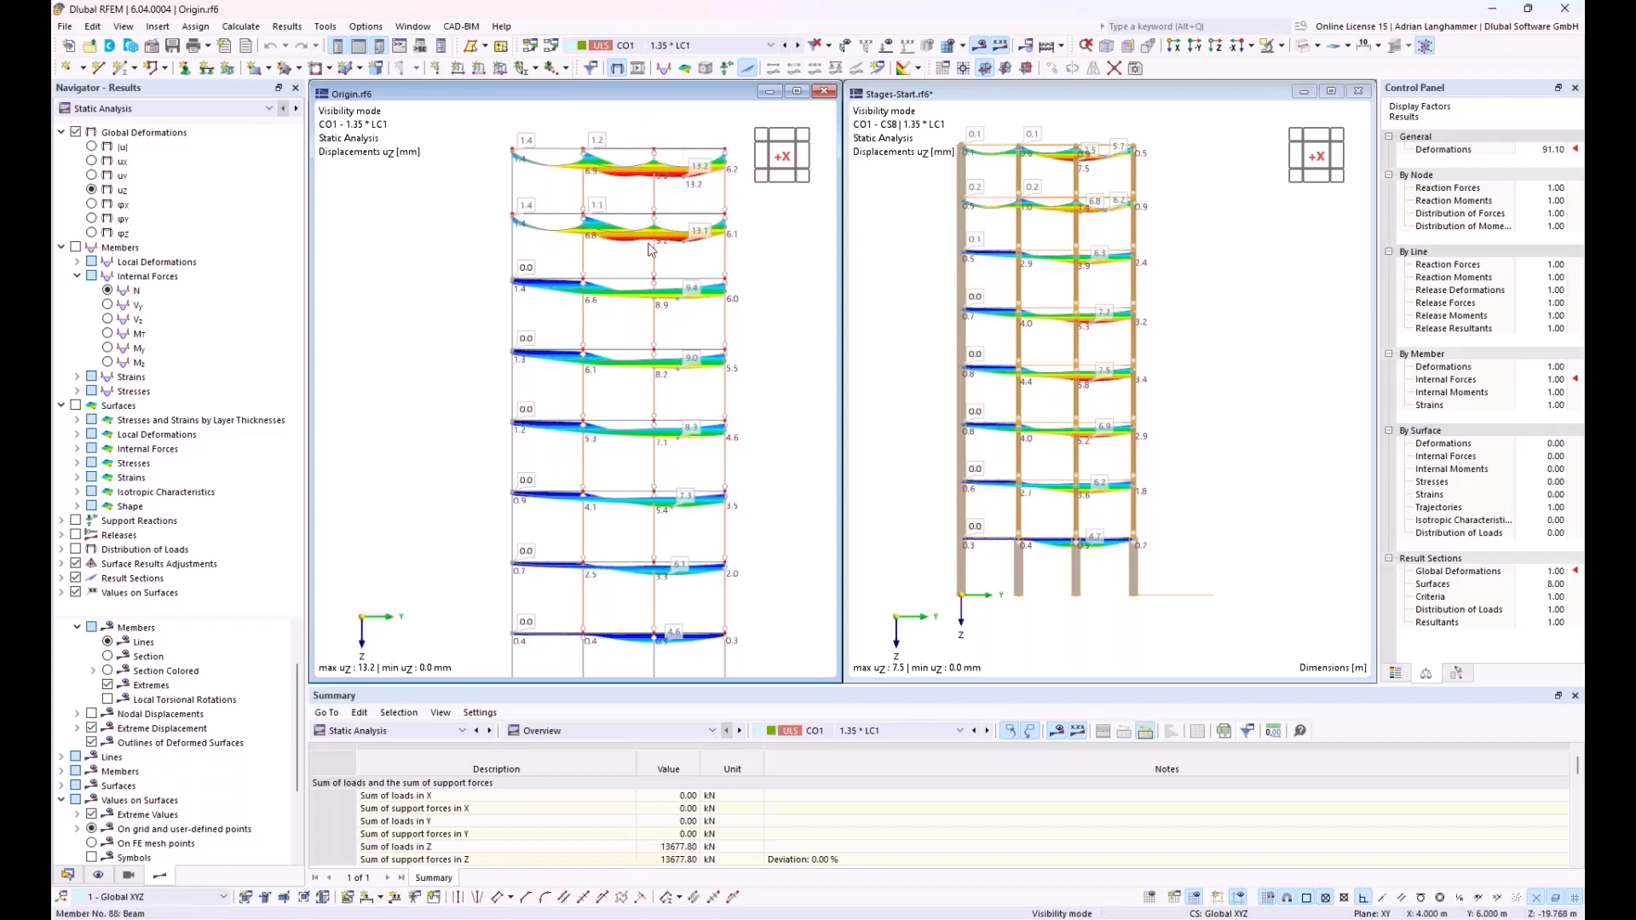
middle_click_drag(588, 322, 542, 305)
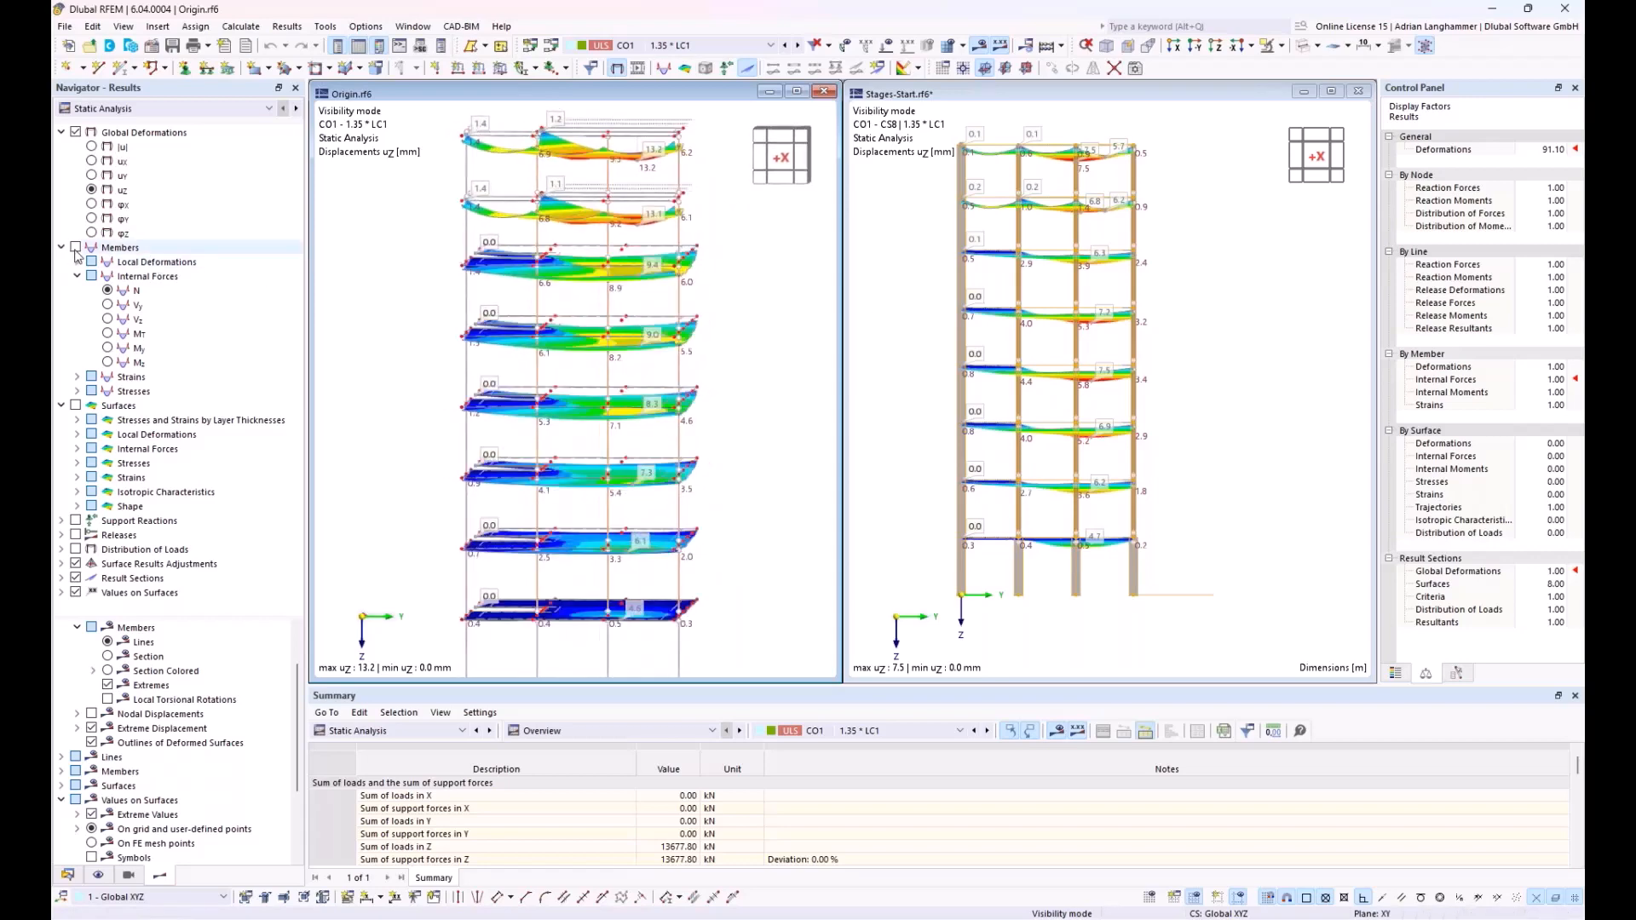
left_click(75, 247)
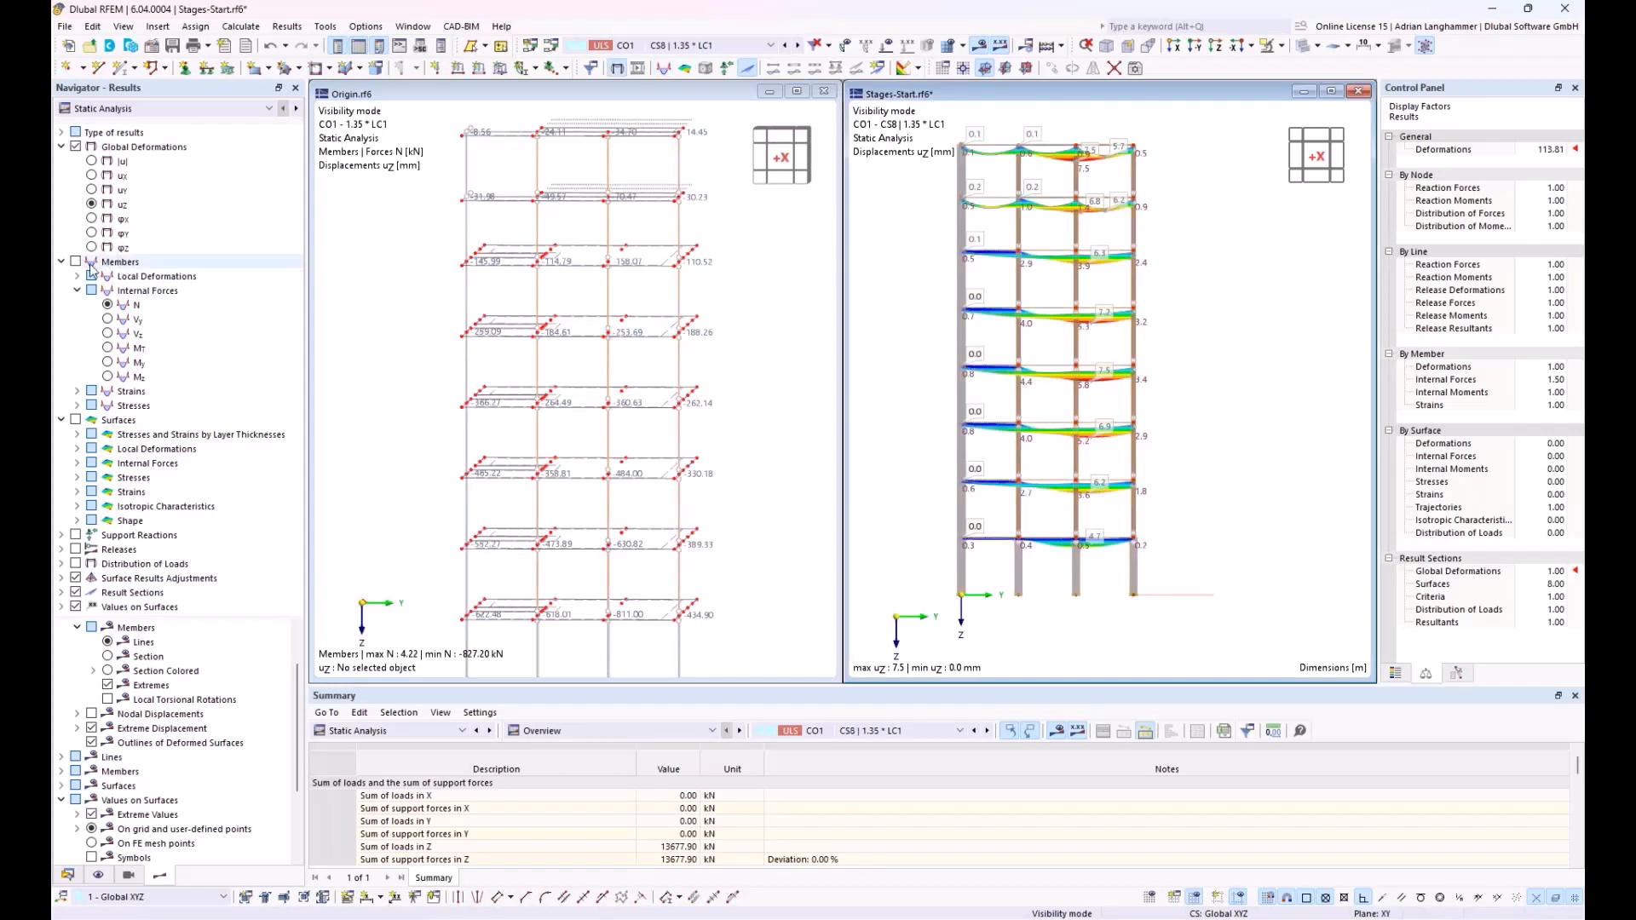
left_click(75, 261)
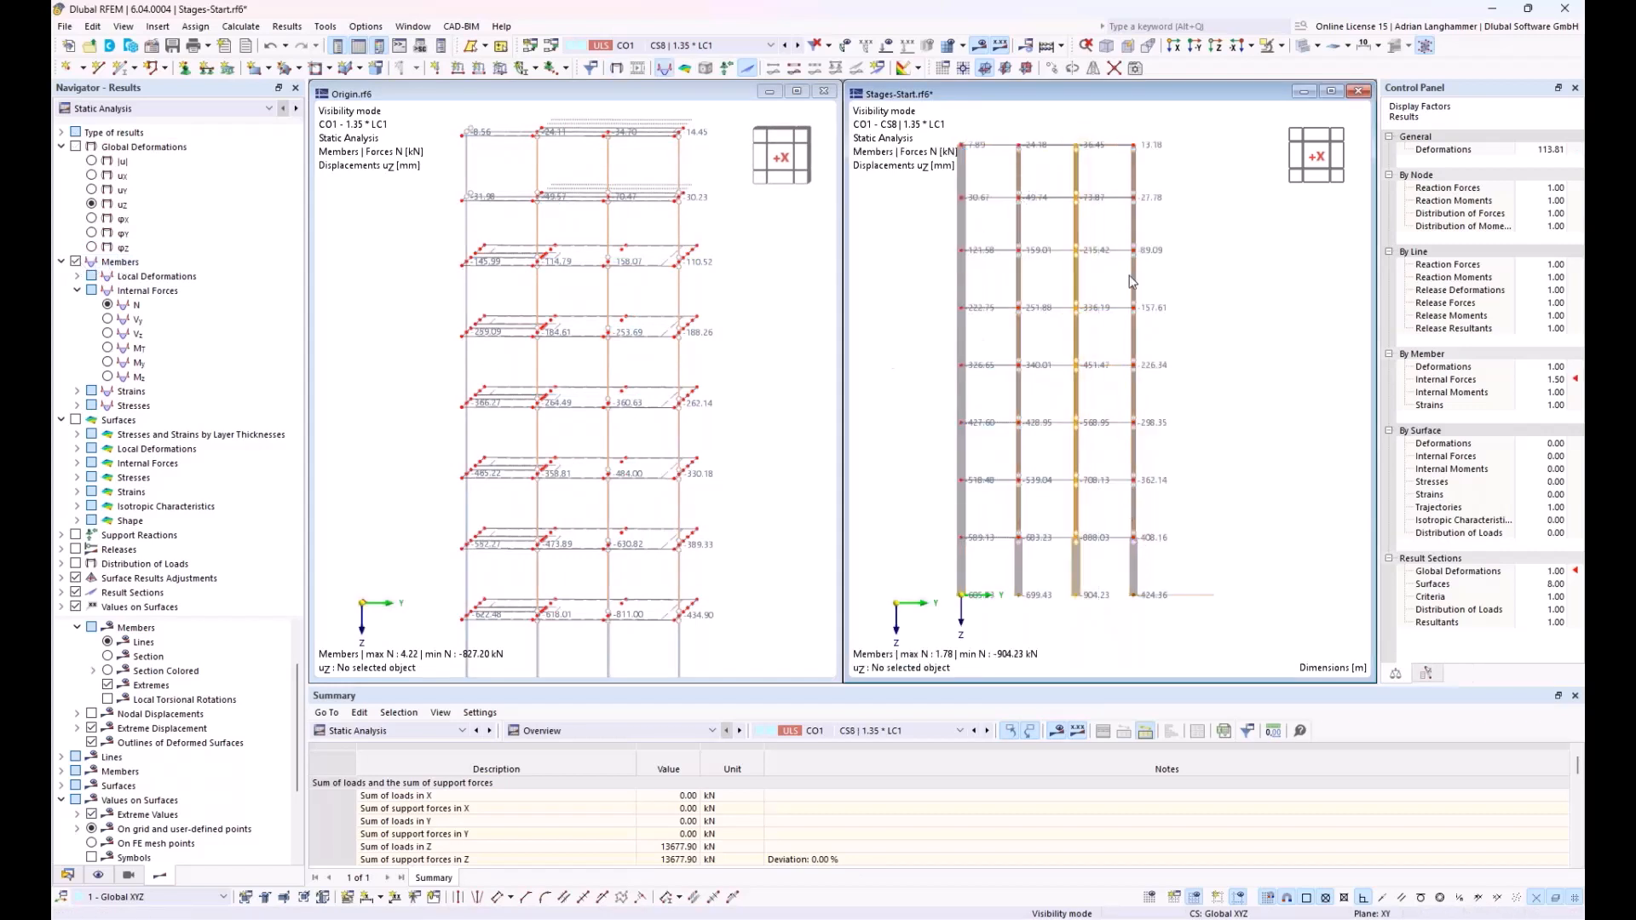
Limit the Stages-Start visibility to the third column of the isolated line, showing only the selected objects in an oblique view
left_click(1282, 46)
left_click(1281, 84)
middle_click_drag(1164, 307, 1001, 324, "ctrl")
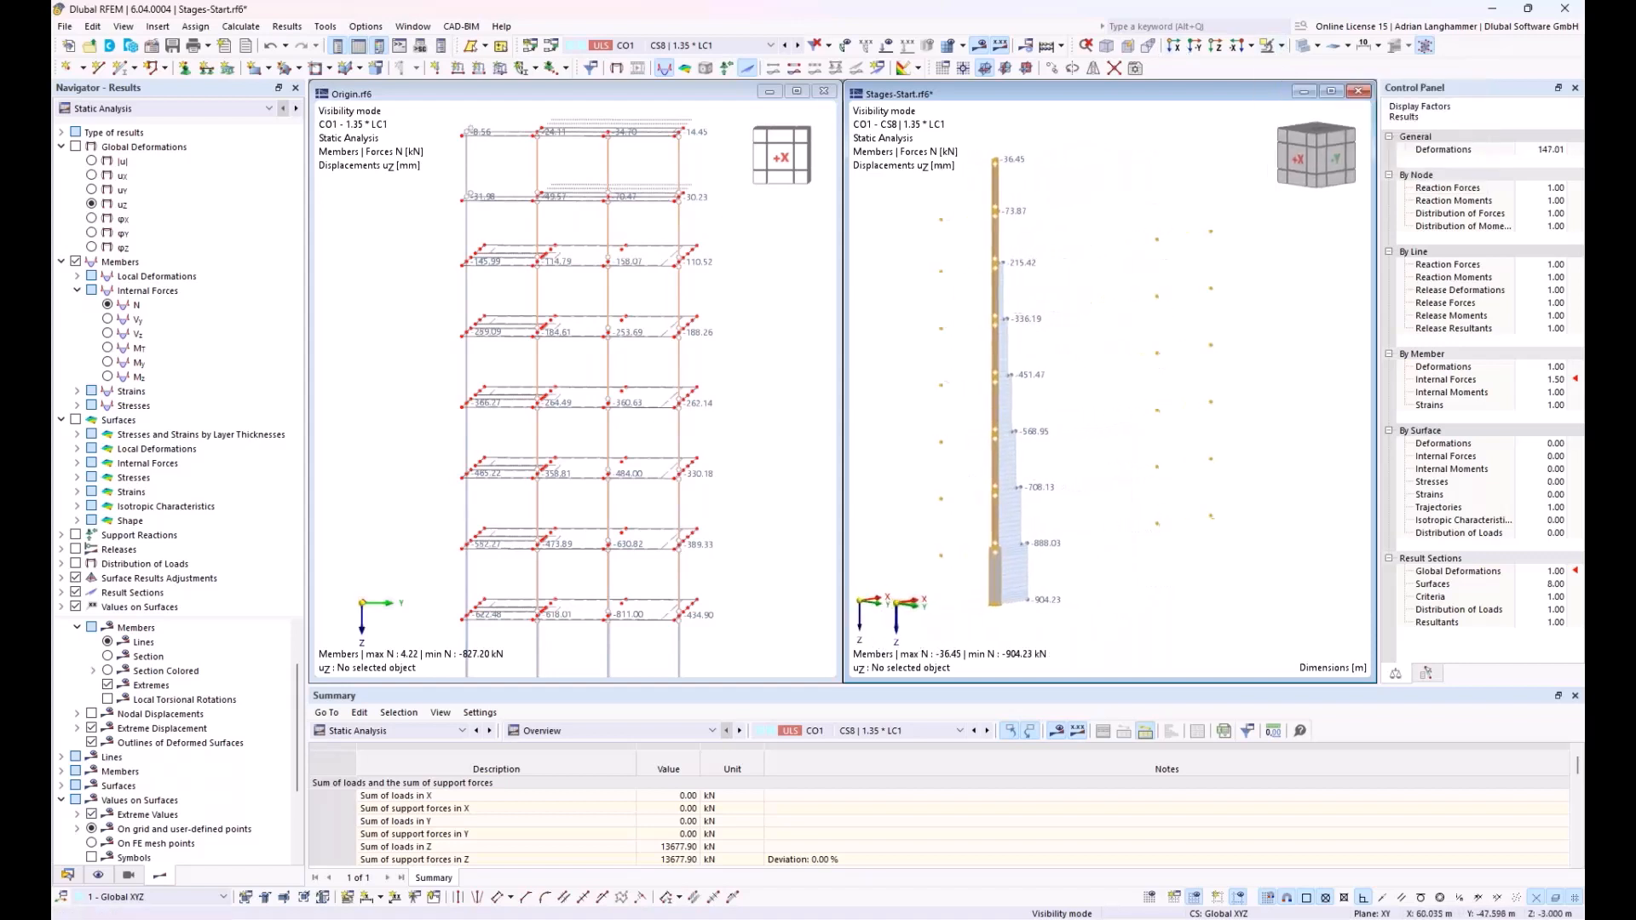
Isolate the matching third column in the Origin model and turn it to an oblique view
left_click(802, 285)
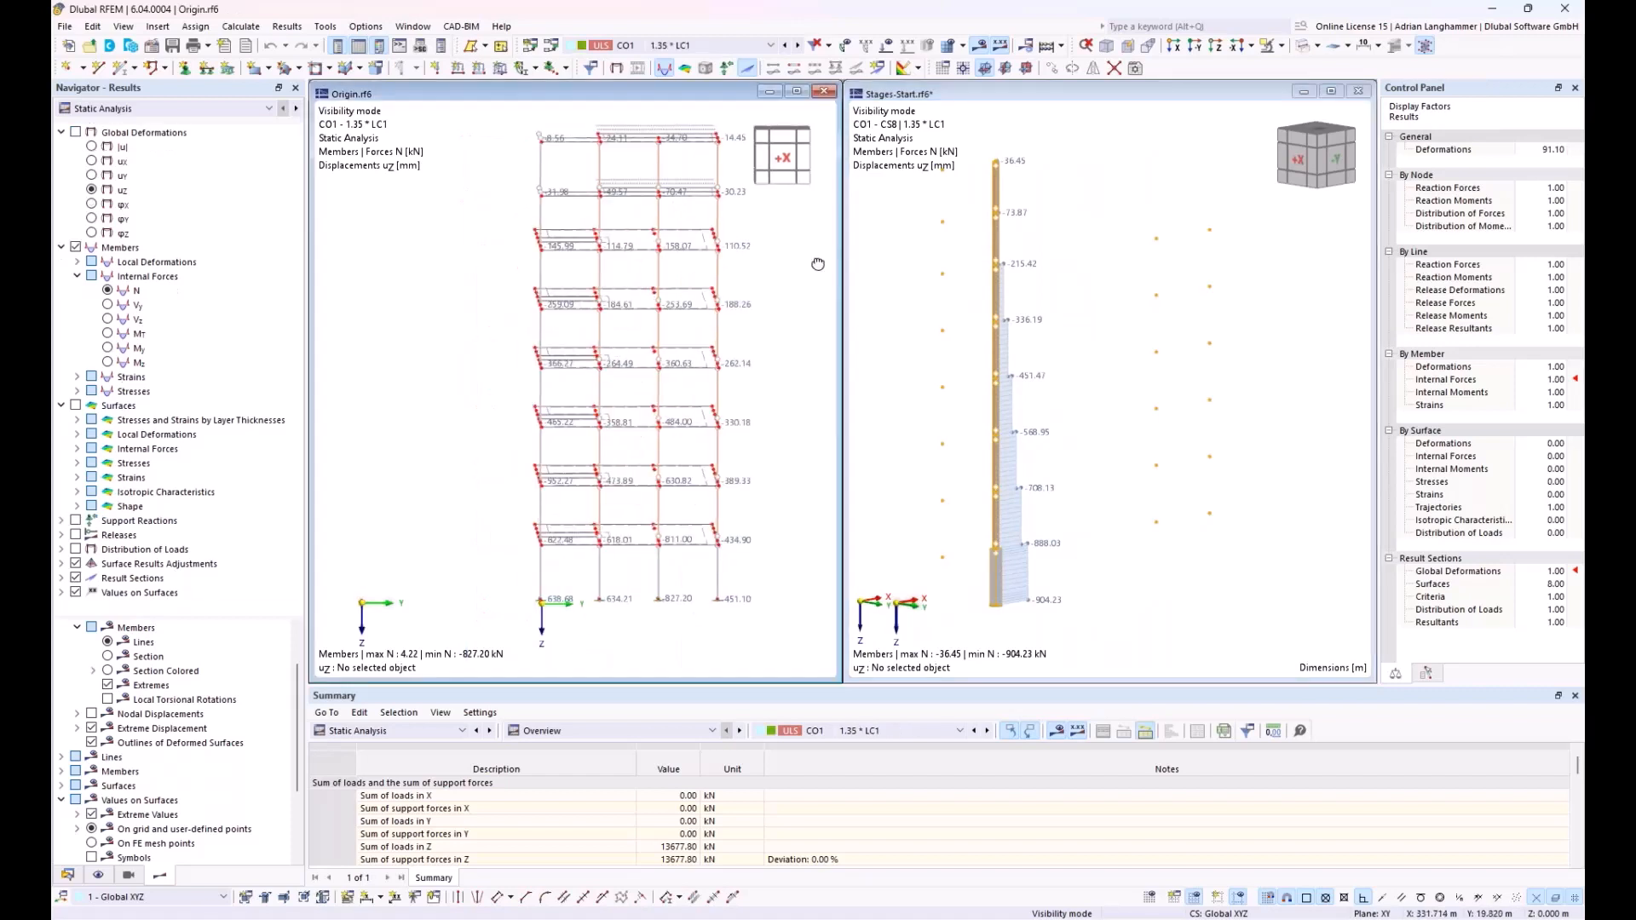
left_click(645, 372)
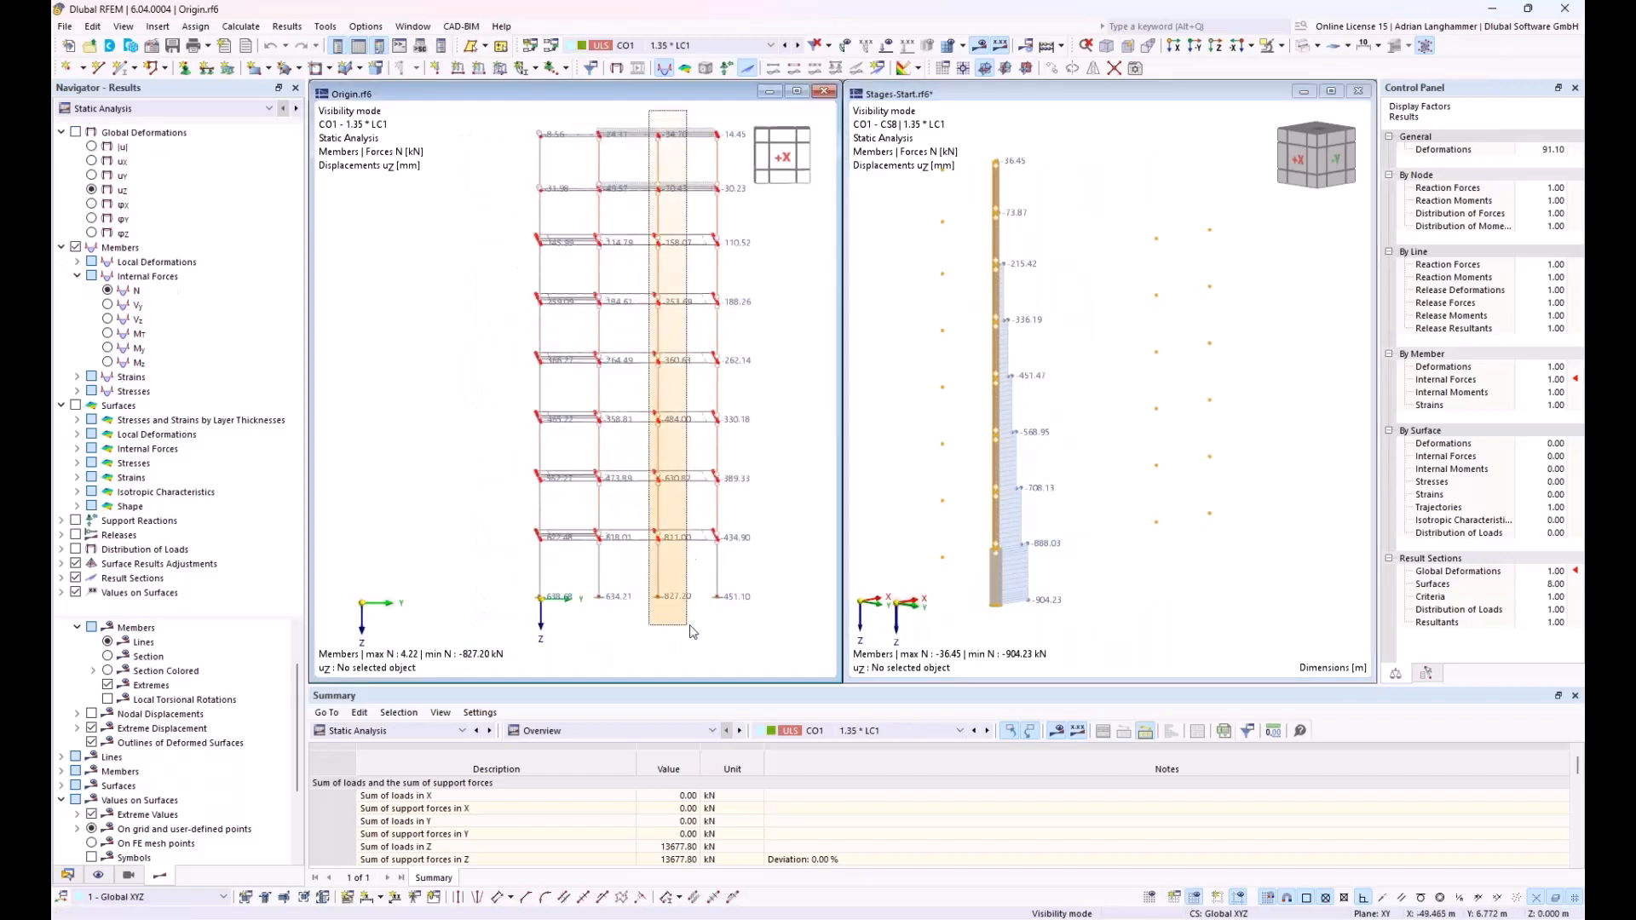
left_click(1250, 47)
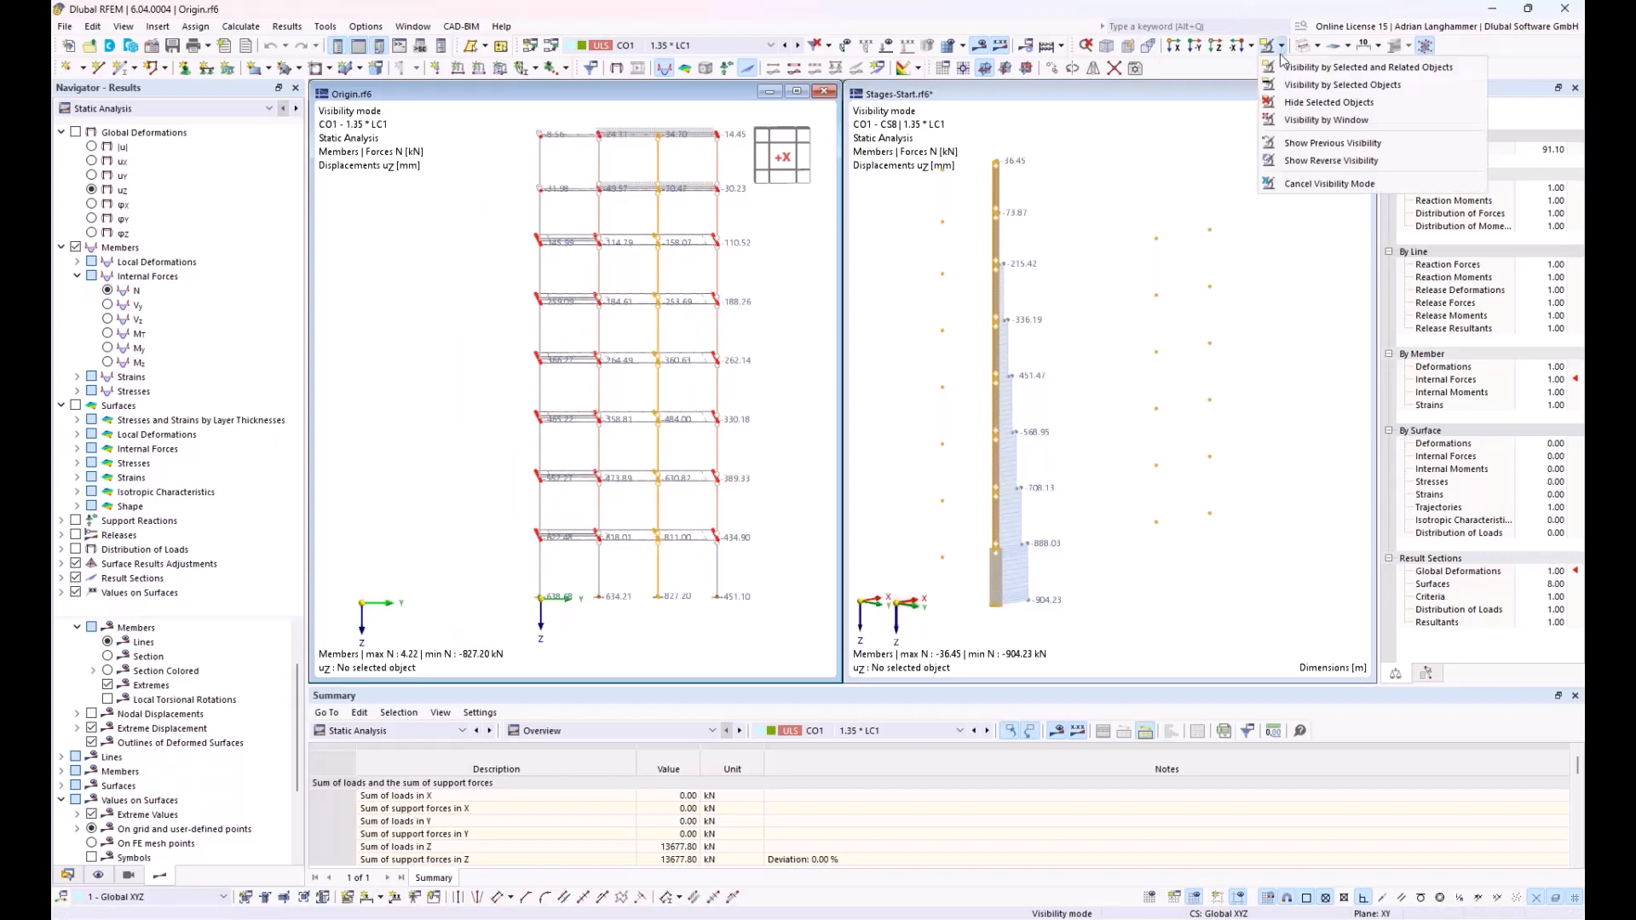
left_click(1284, 62)
middle_click_drag(789, 424, 643, 455, "ctrl")
Compare the CO1 axial forces N along the isolated column in the Origin and Stages-Start models
left_click(1083, 461)
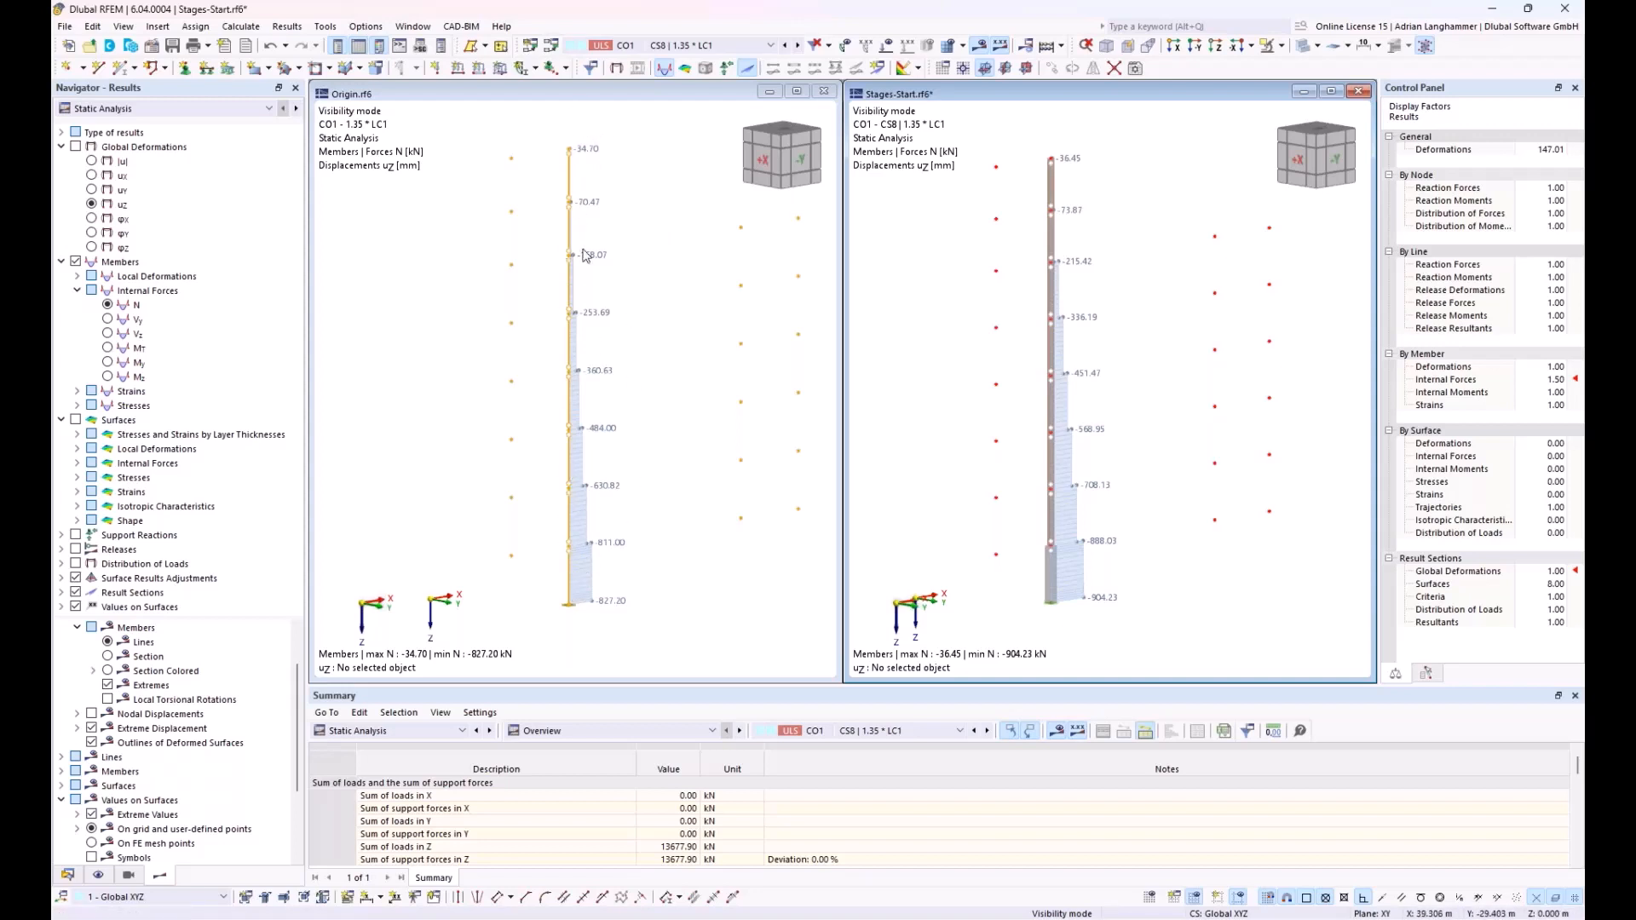
mouse_move(572, 154)
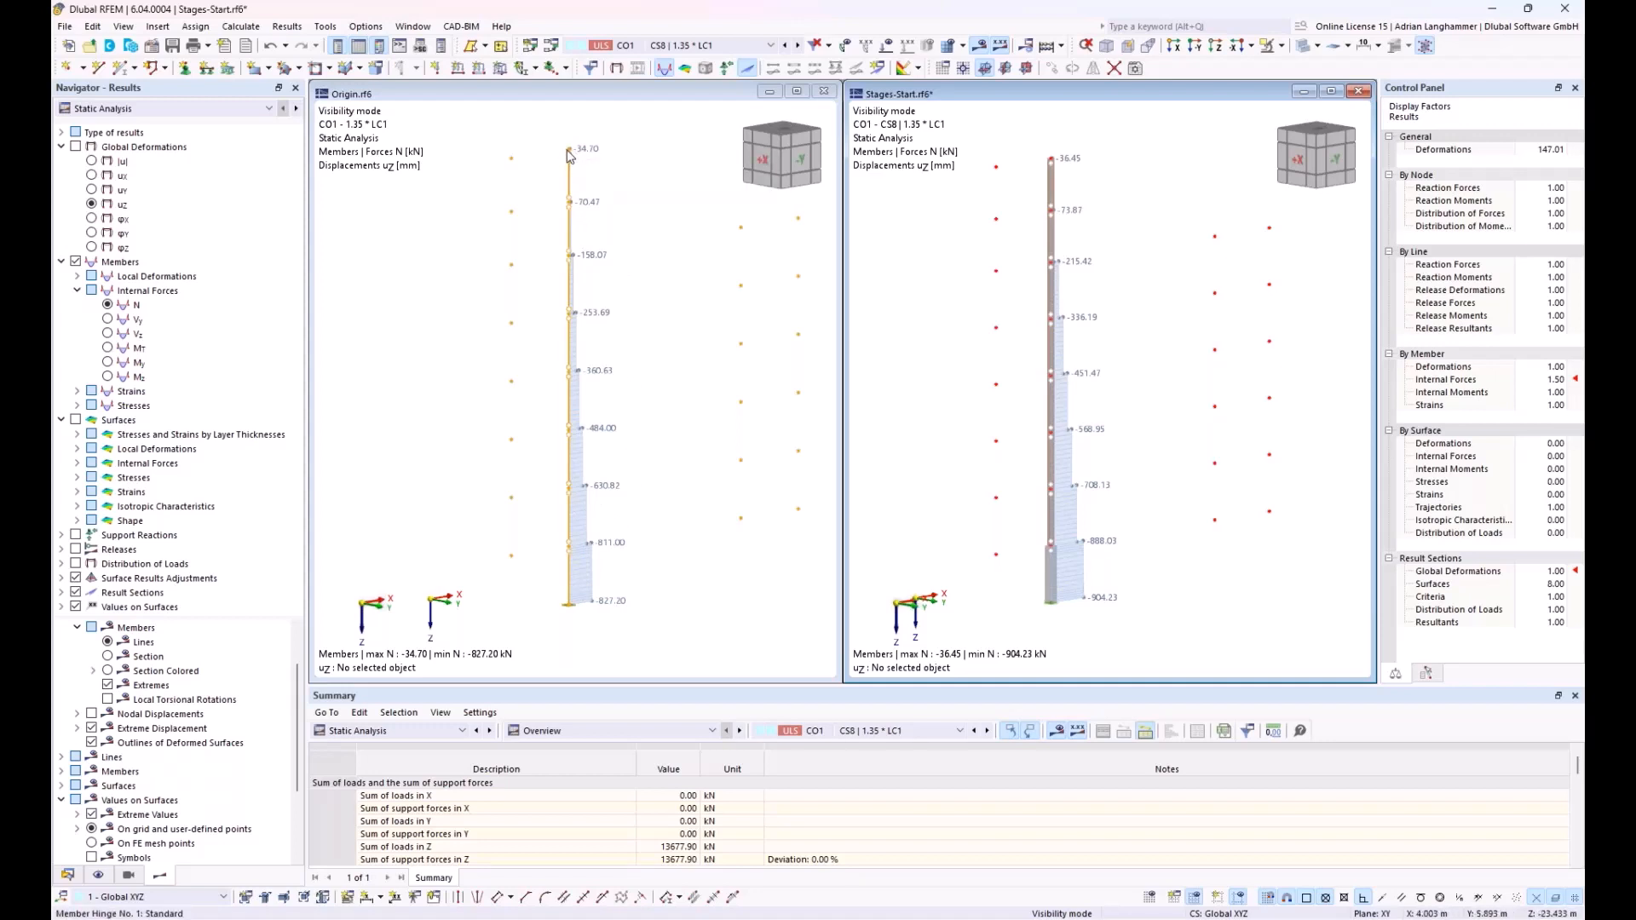
mouse_move(572, 241)
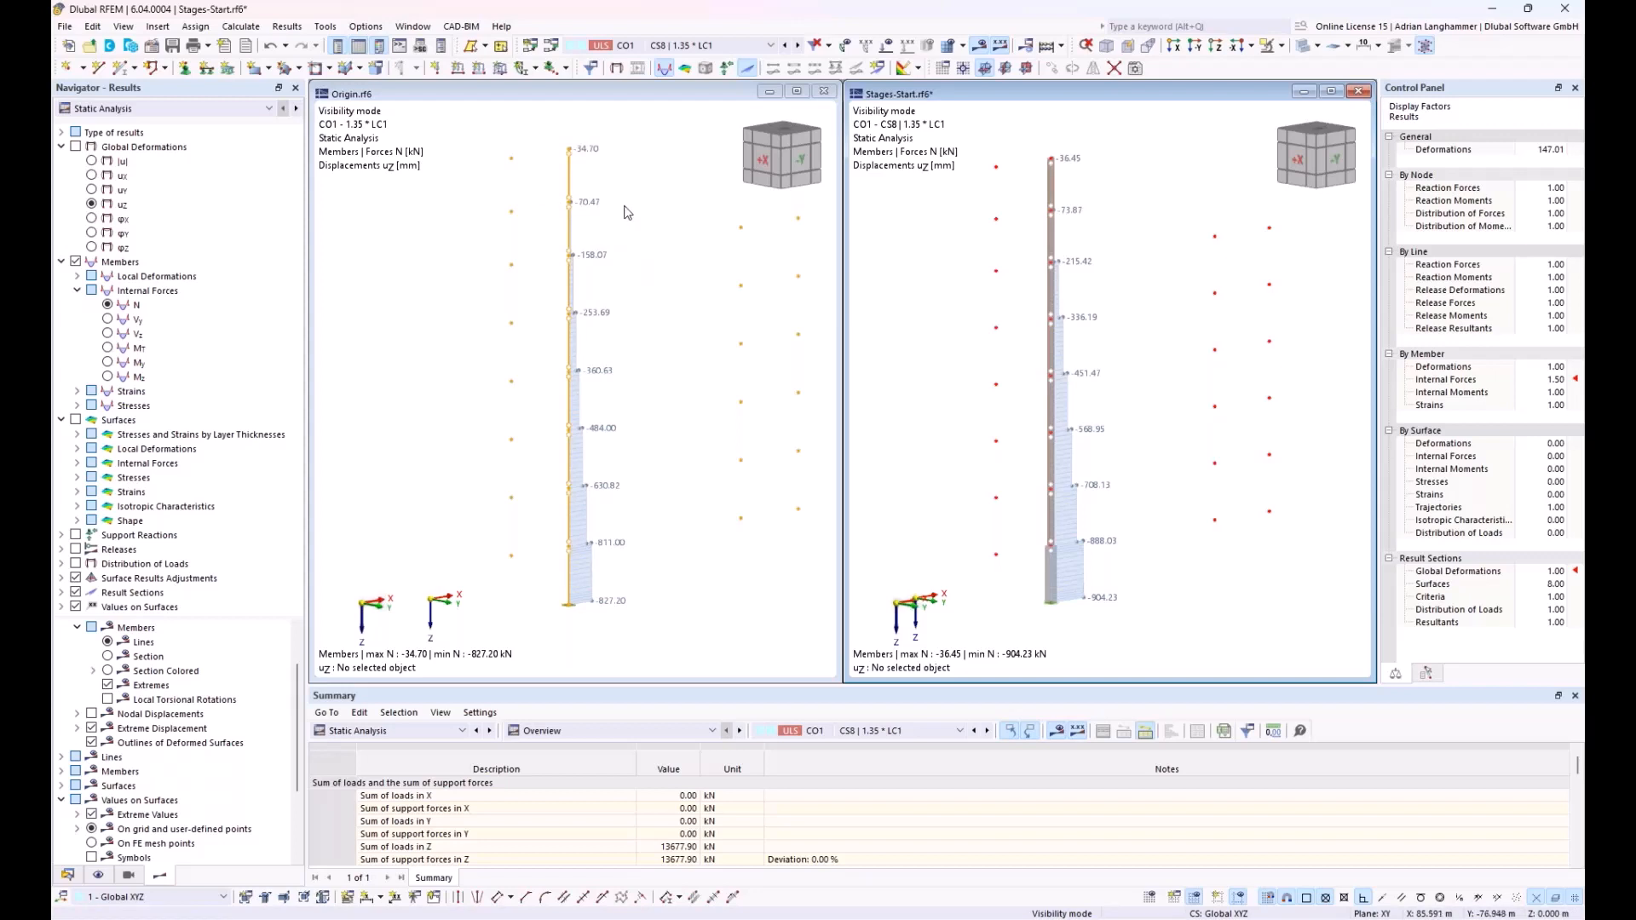
left_click(473, 229)
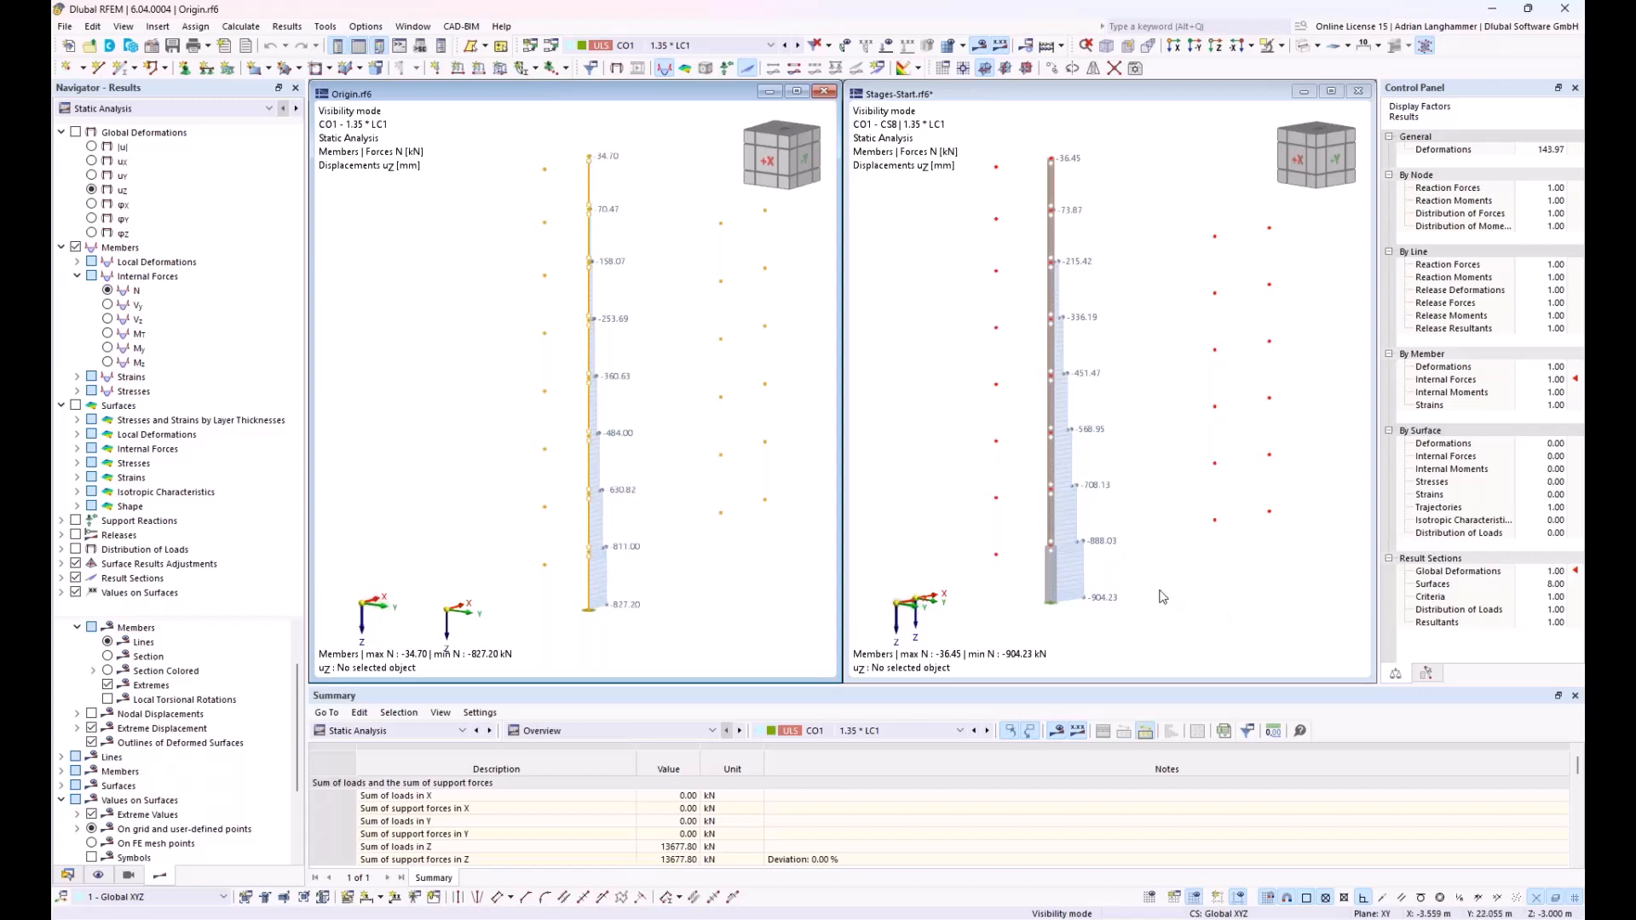
left_click(1183, 528)
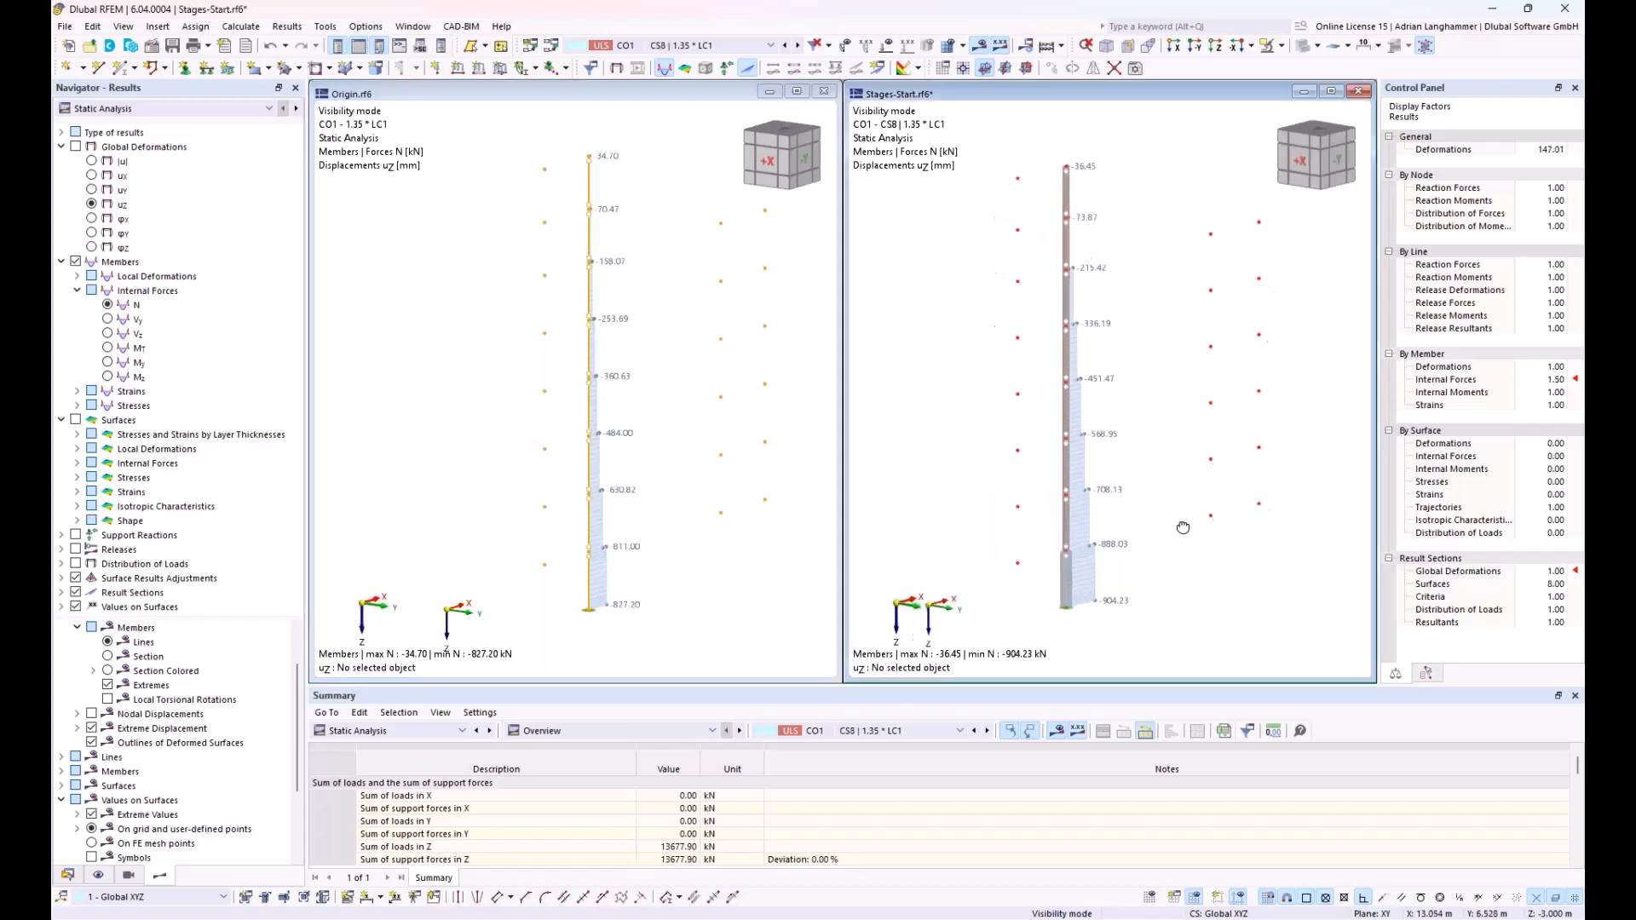
Examine the axial force N diagram over the full height of the isolated column in Stages-Start and in Origin
middle_click_drag(1182, 528, 1209, 496)
scroll(1209, 497, "up", 1)
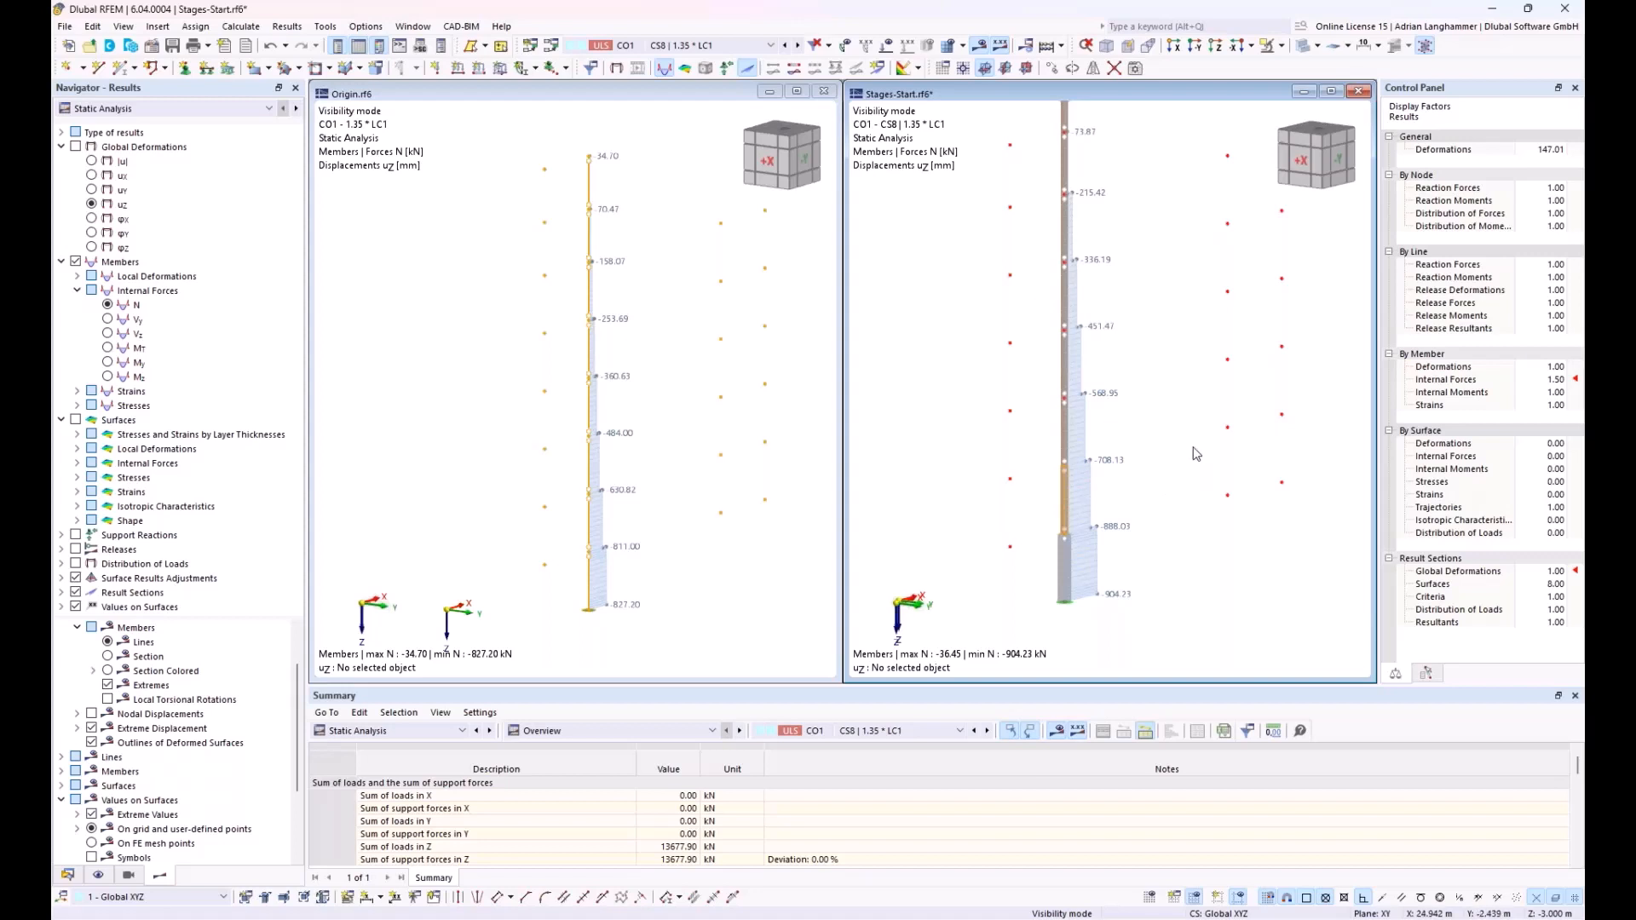
middle_click_drag(1170, 477, 1106, 500)
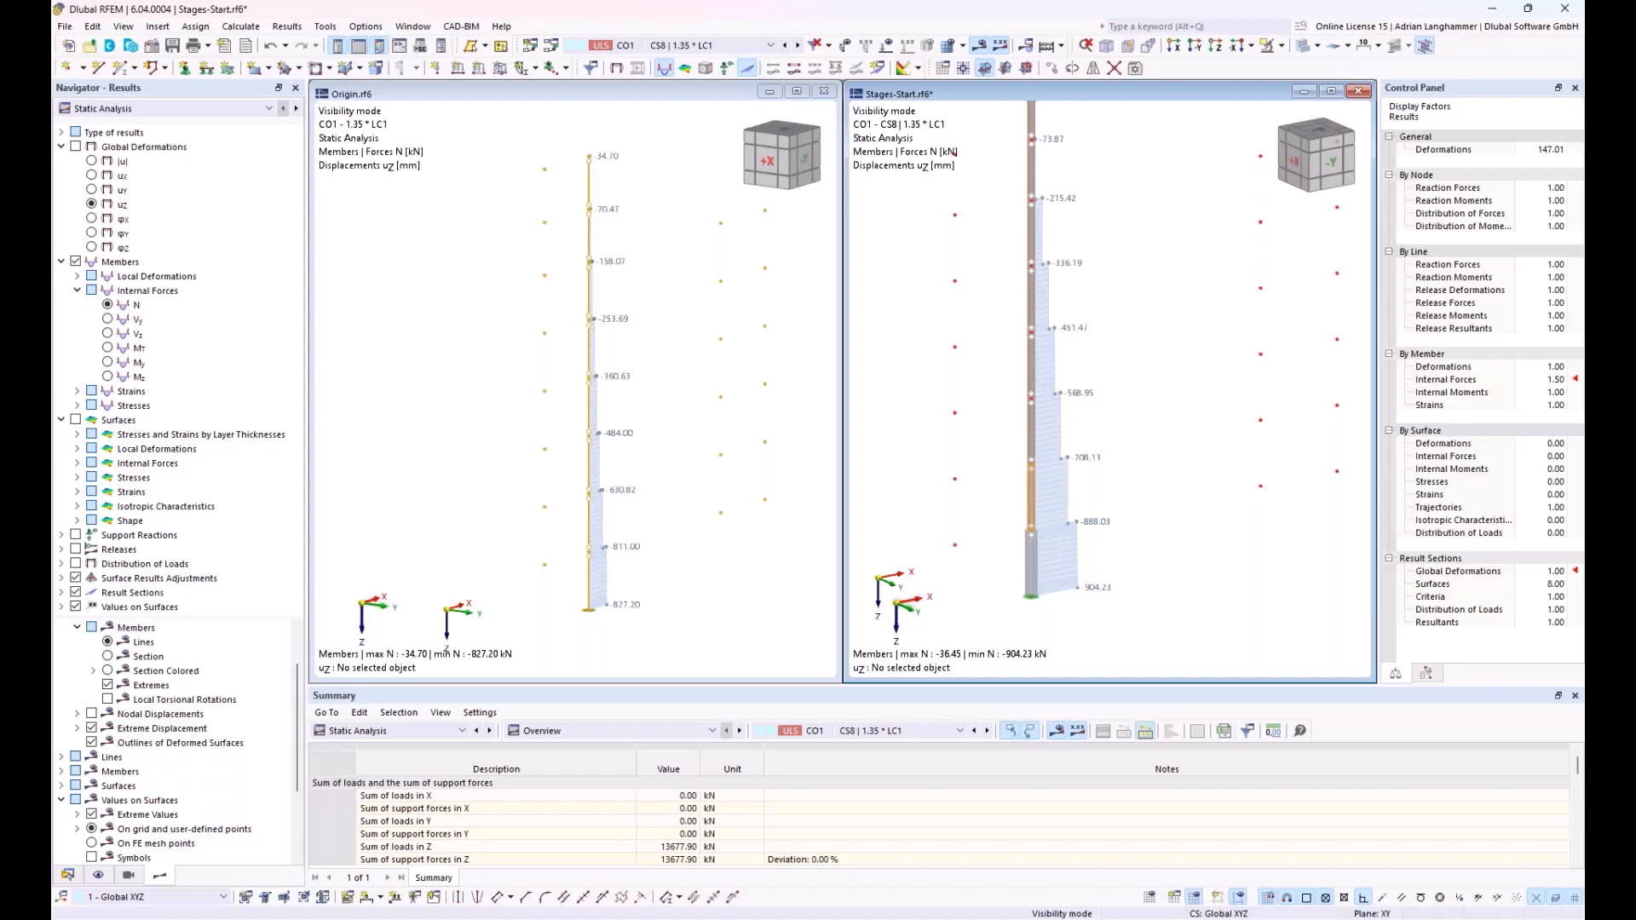
scroll(1156, 464, "down", 1)
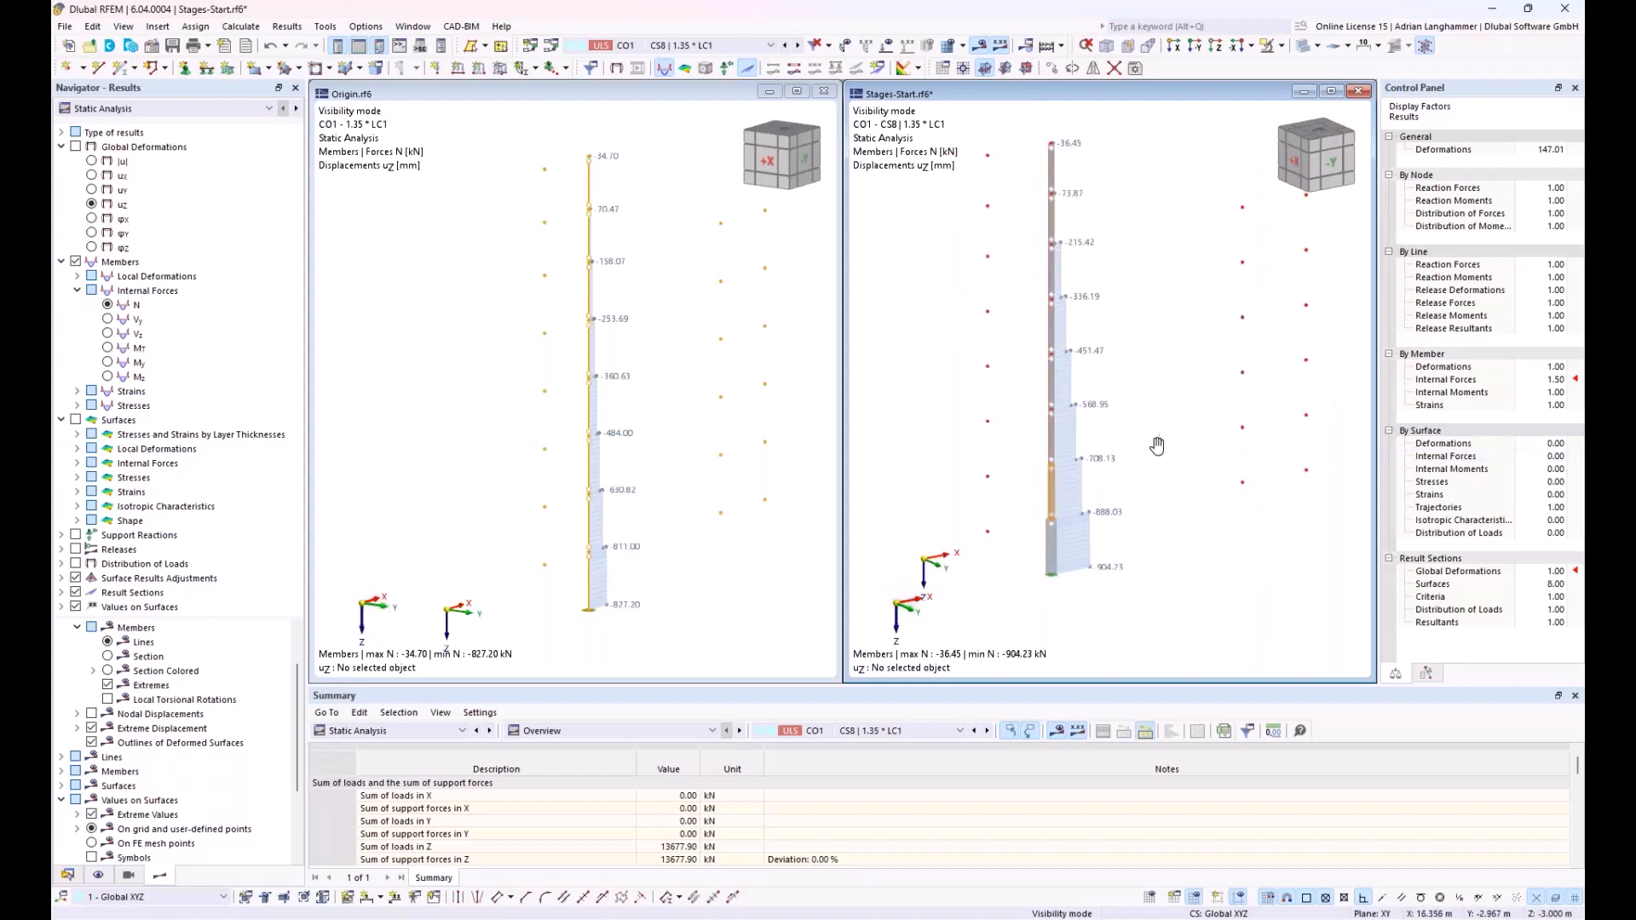
middle_click_drag(1157, 446, 1180, 468)
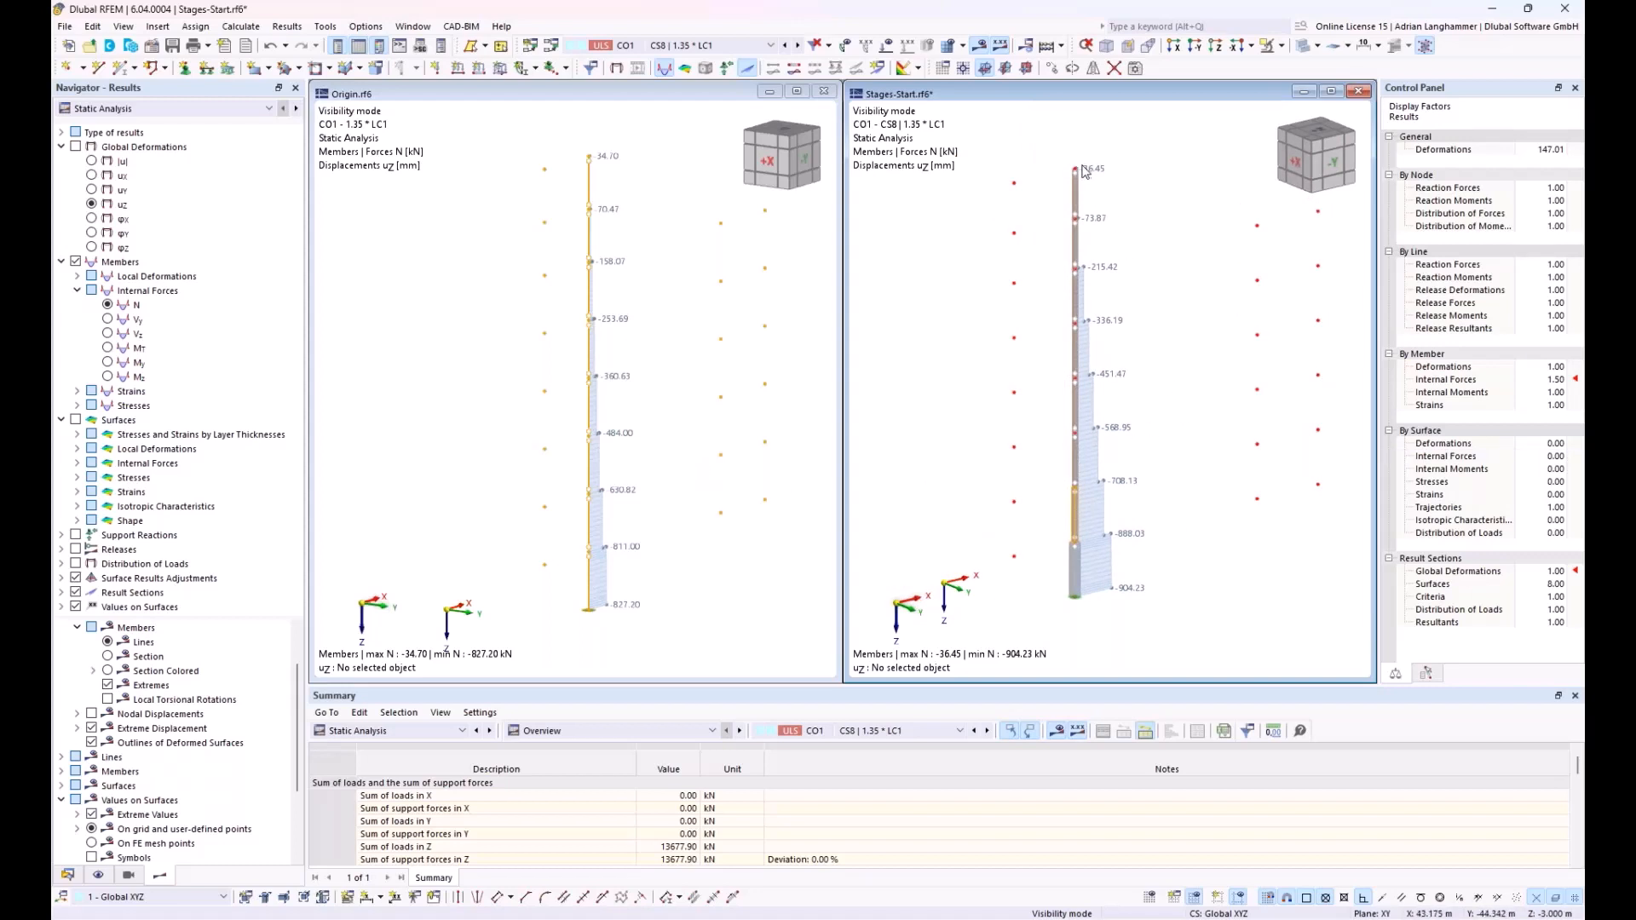
left_click(740, 501)
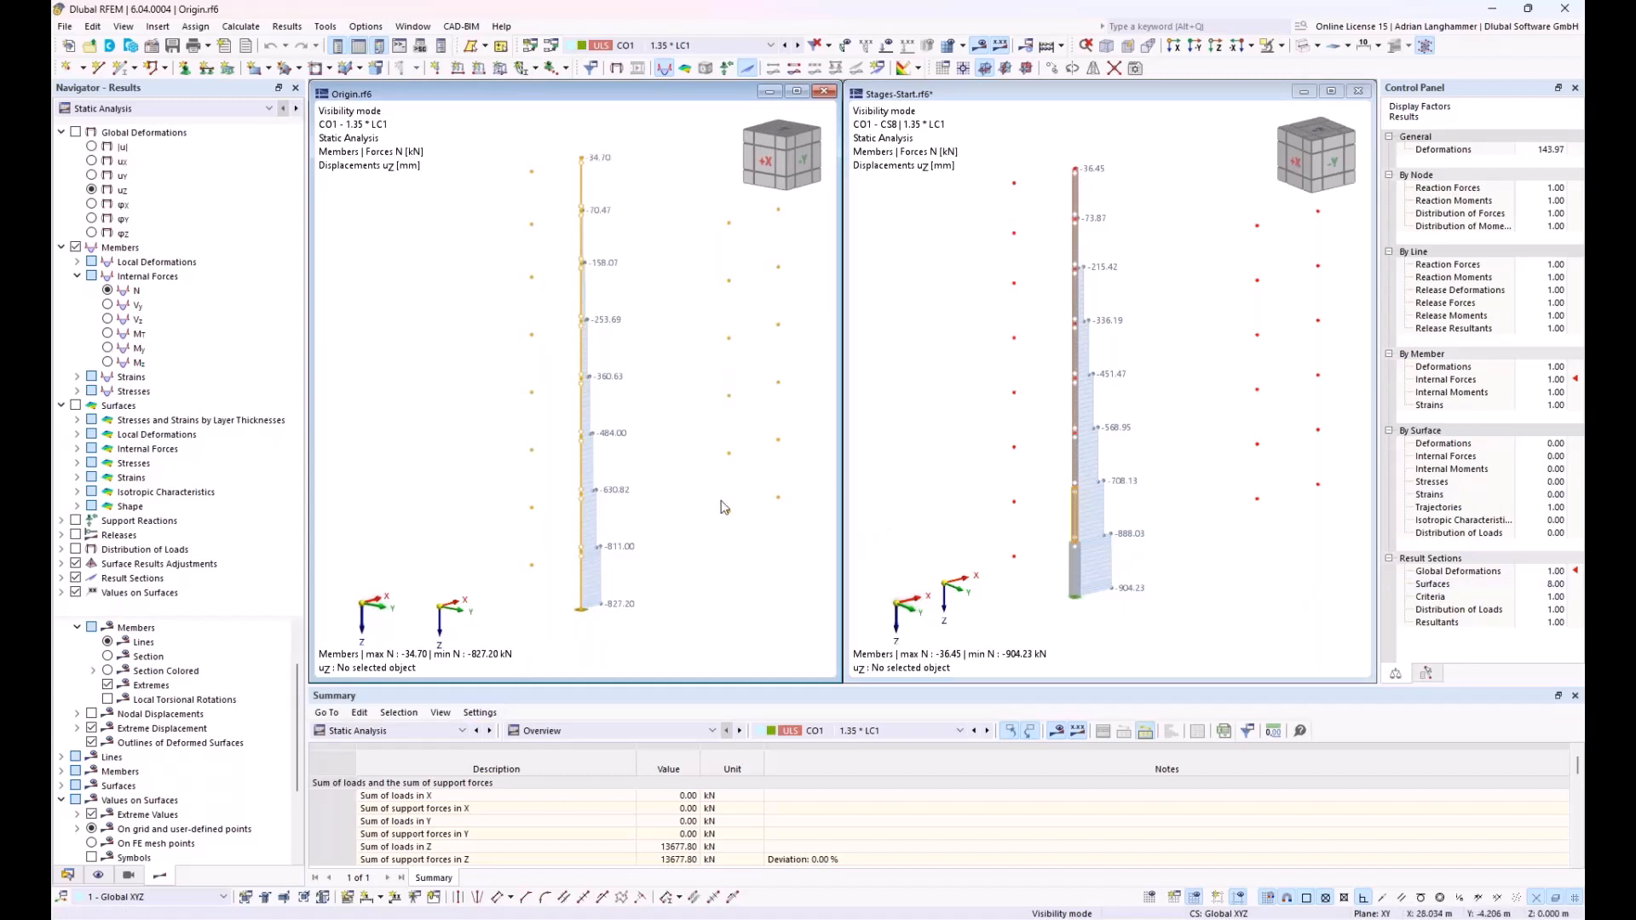
Switch to the RFEM window with Stages-Main-Example and Origin-B and compare the slab deflections uz in front and oblique views
mouse_move(407, 919)
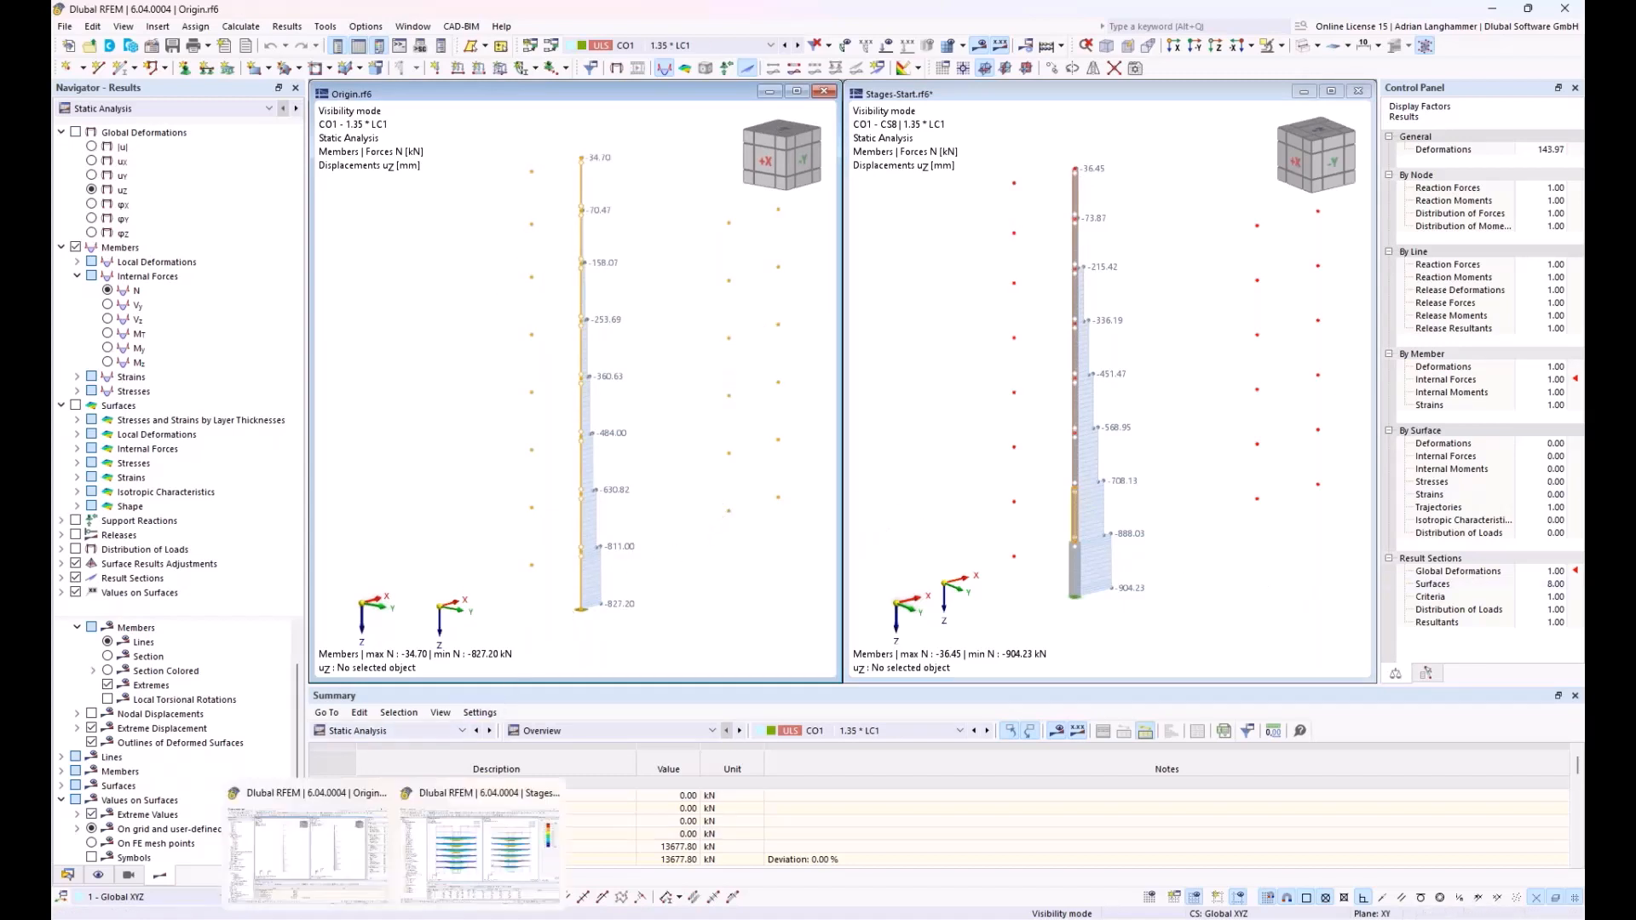
left_click(477, 848)
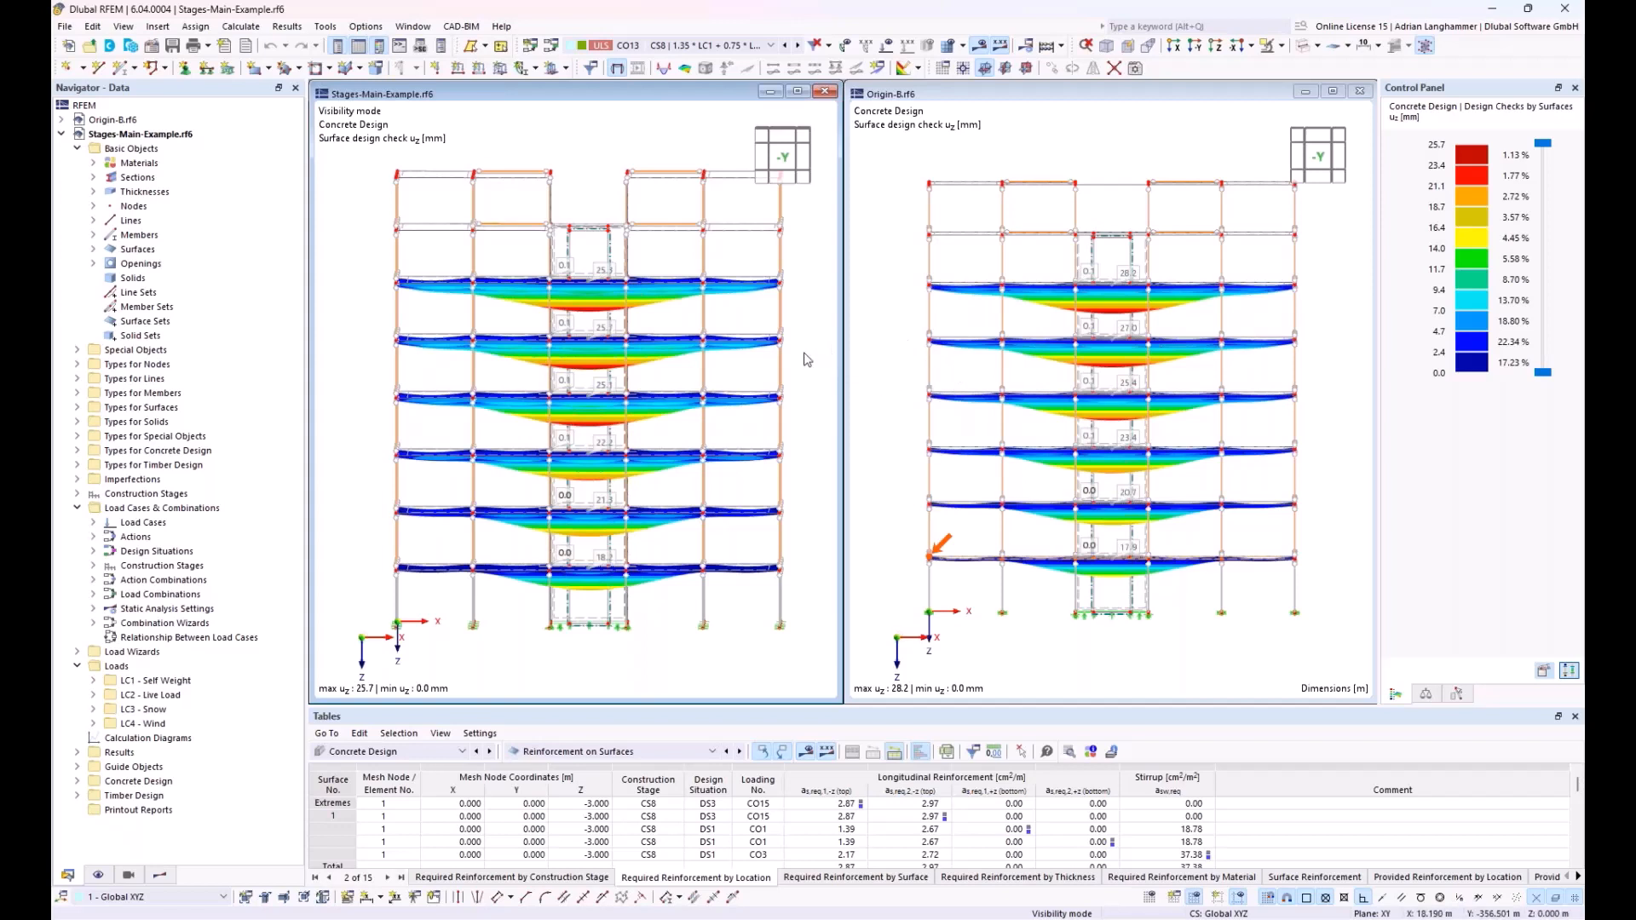
left_click(895, 370)
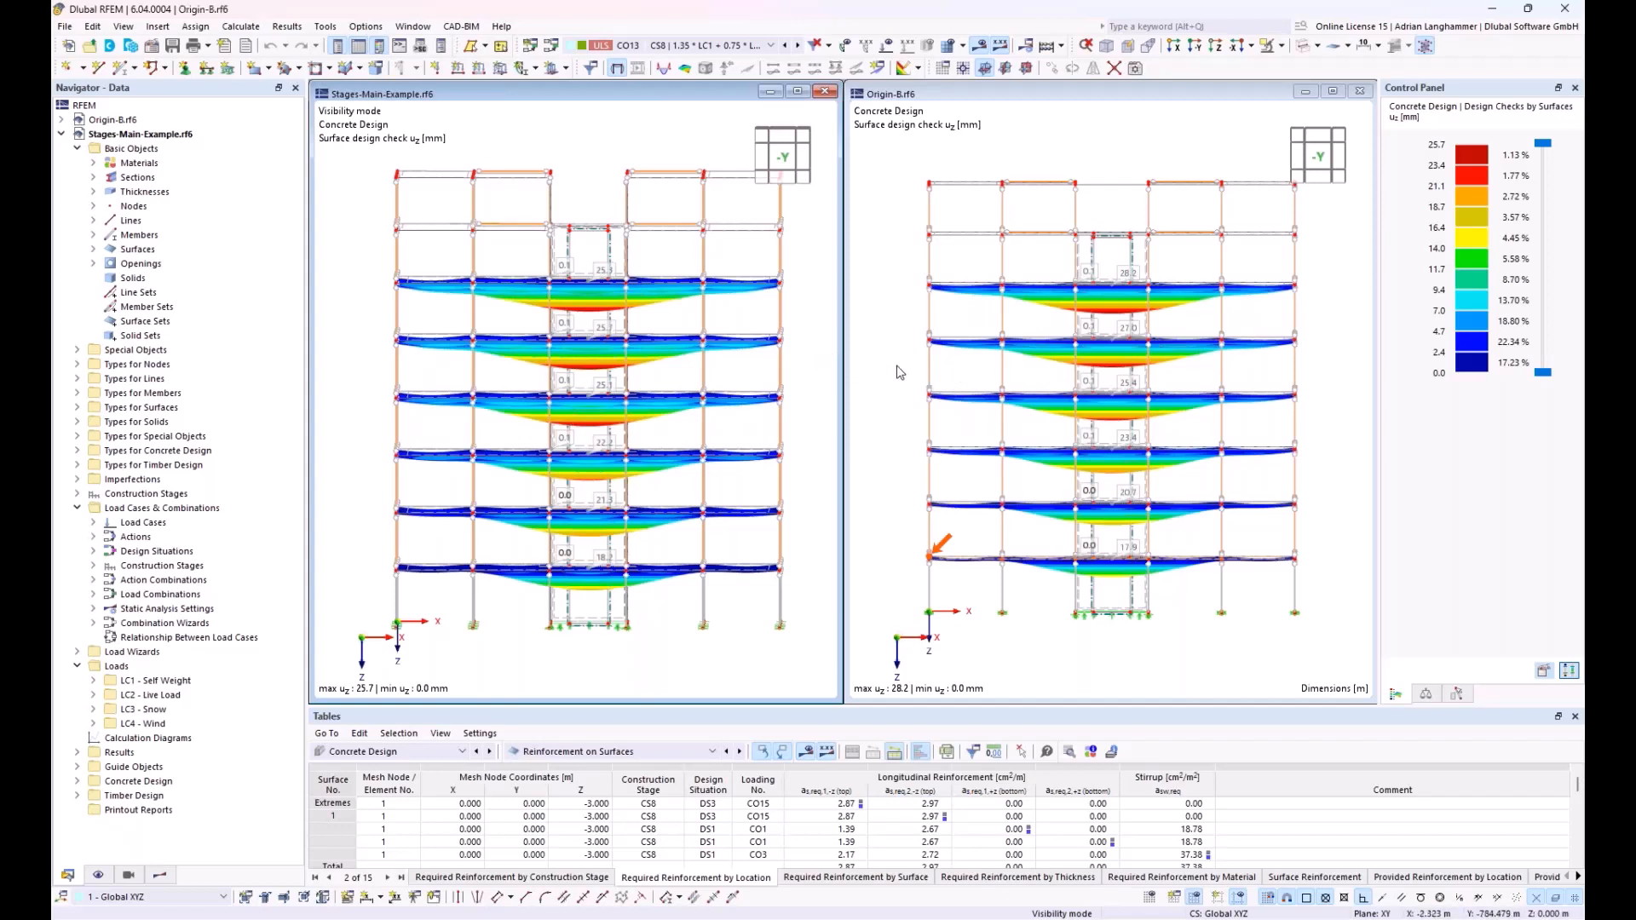
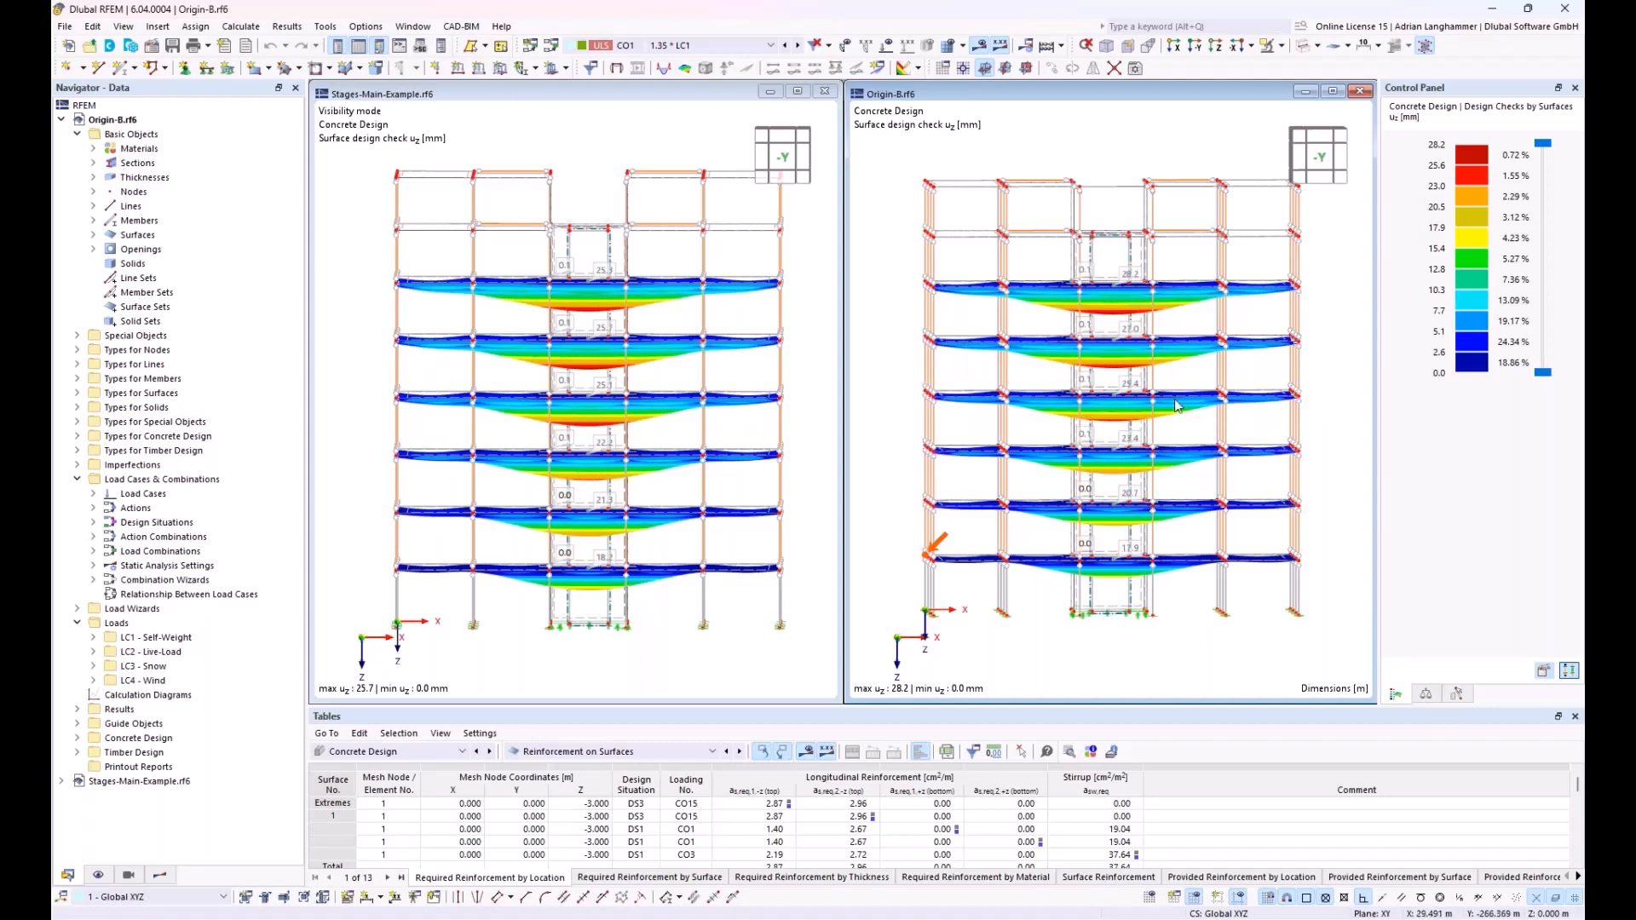
middle_click_drag(1036, 397, 1046, 403, "ctrl")
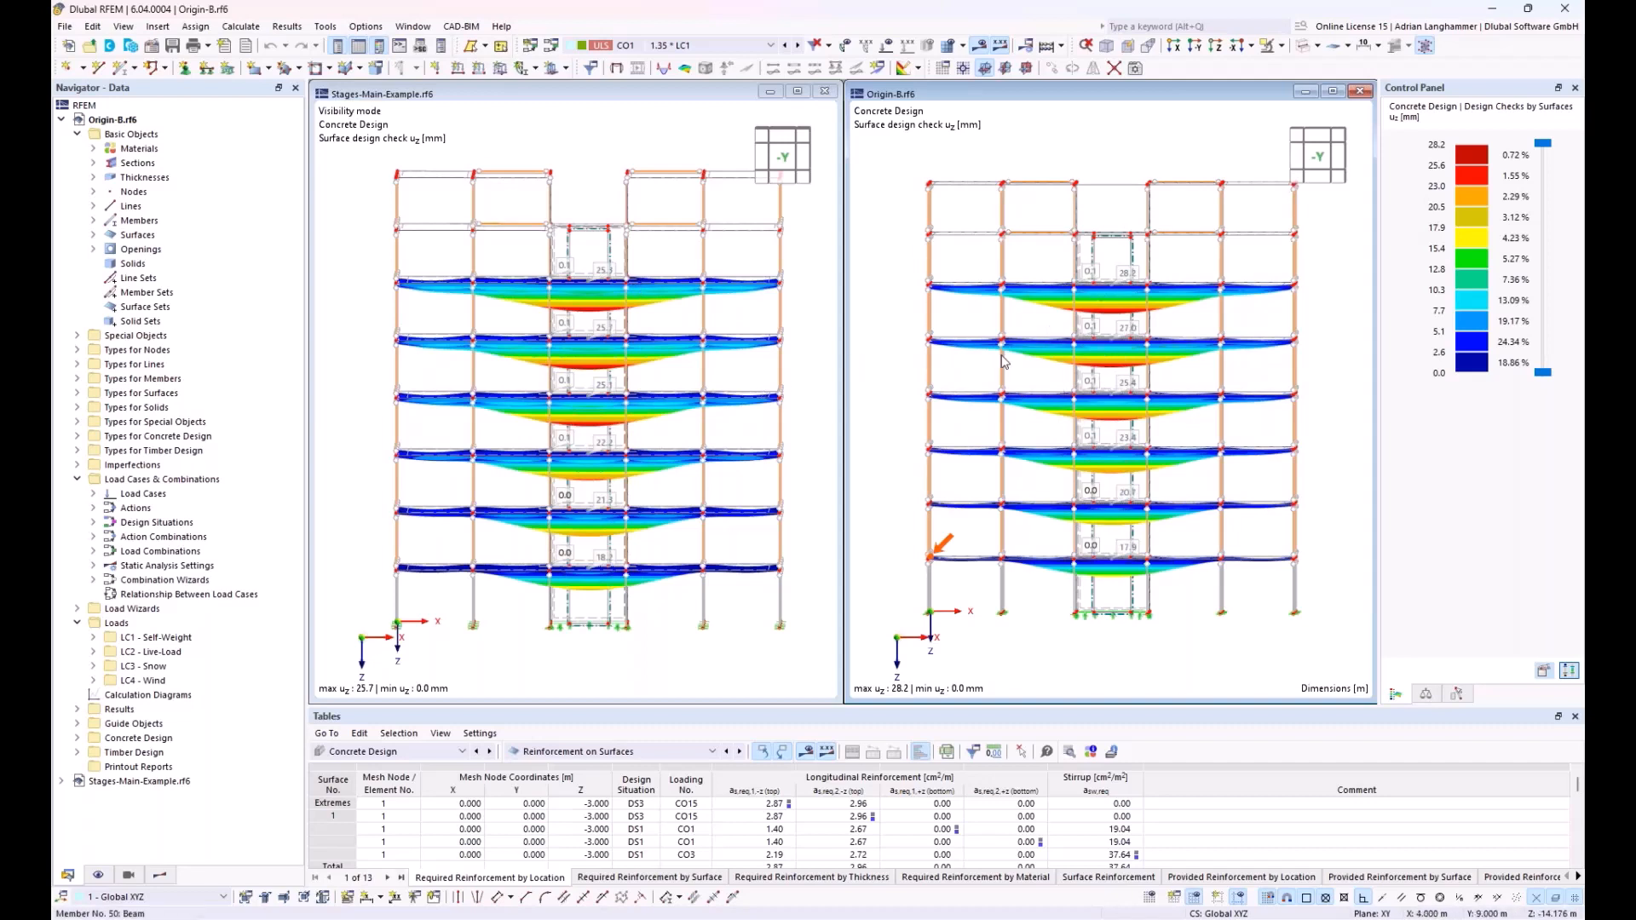
left_click(461, 94)
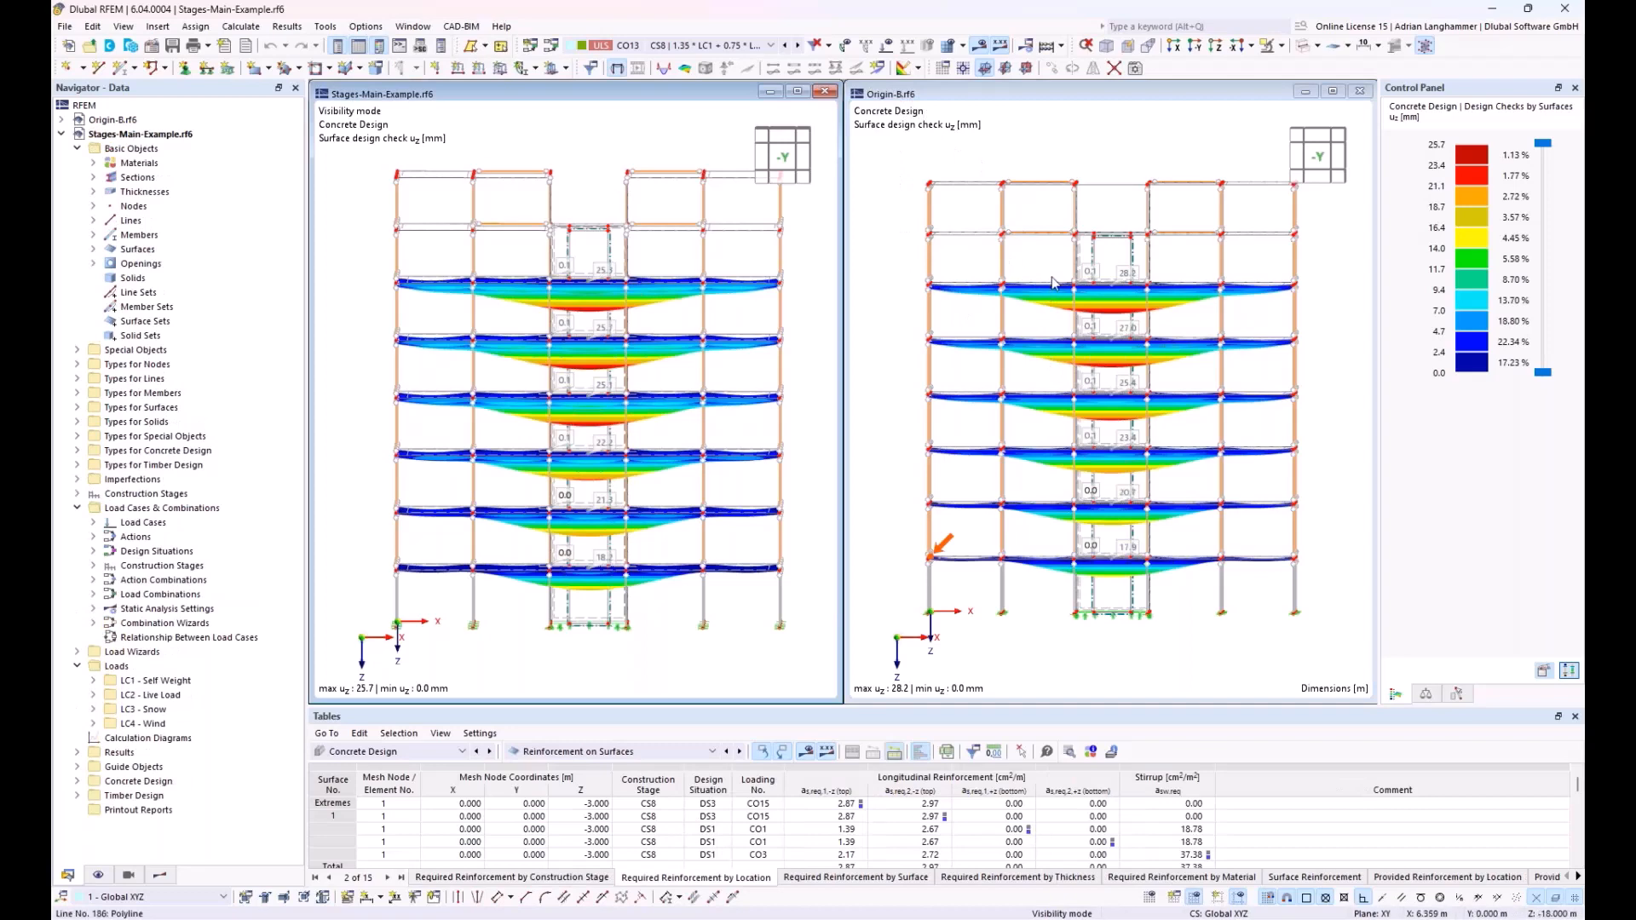
scroll(1021, 335, "up", 1)
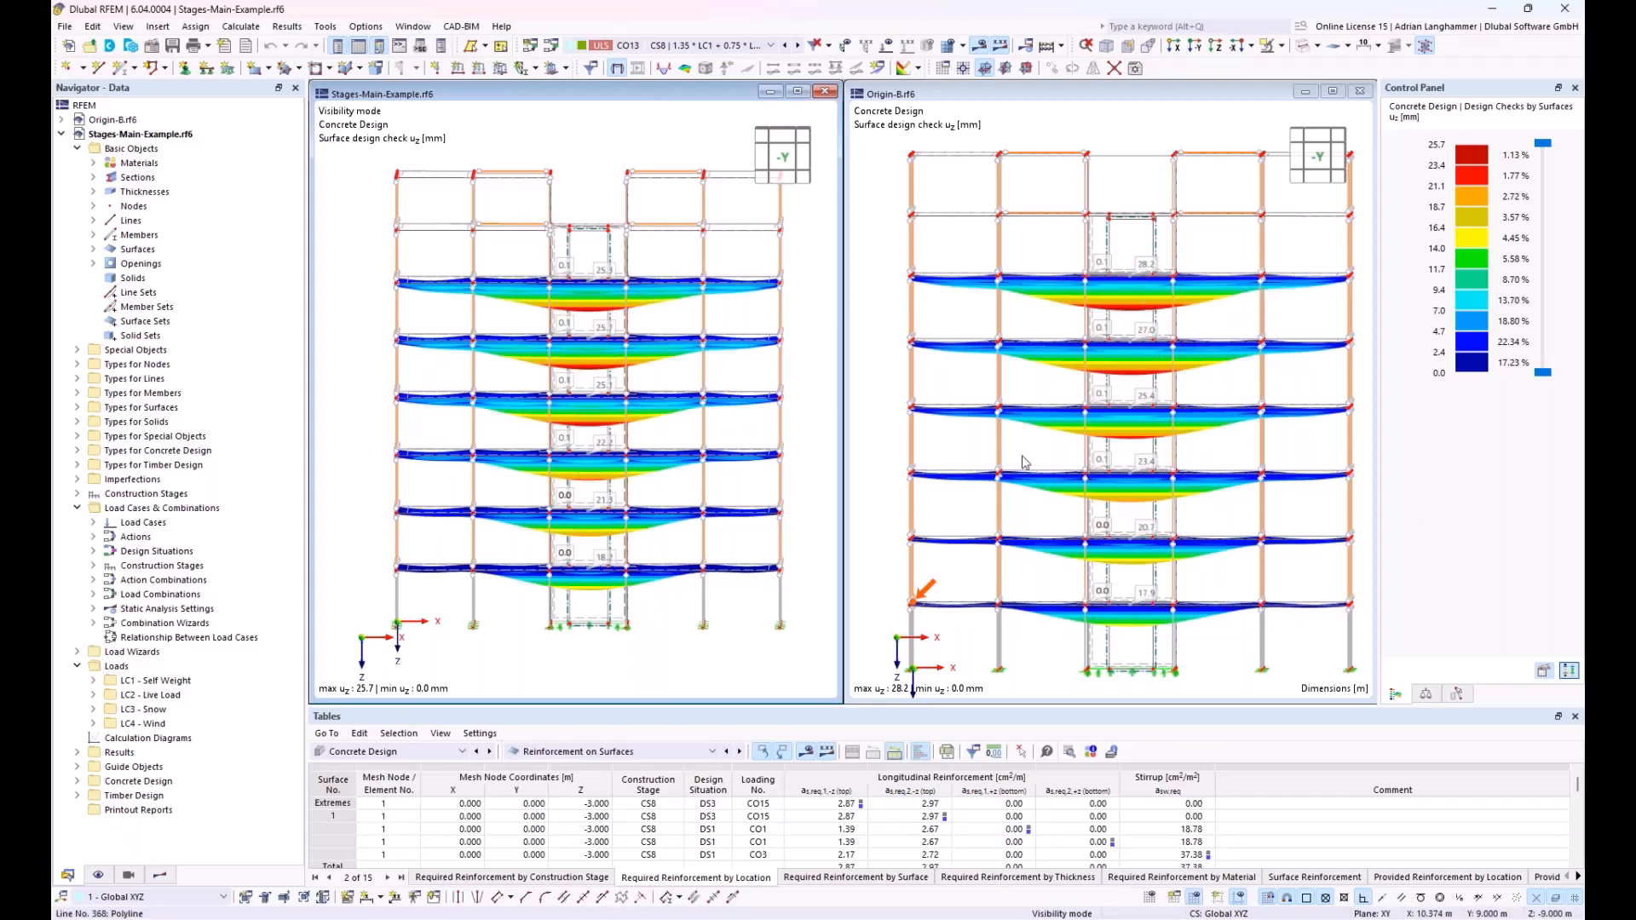
middle_click_drag(544, 366, 576, 373, "ctrl")
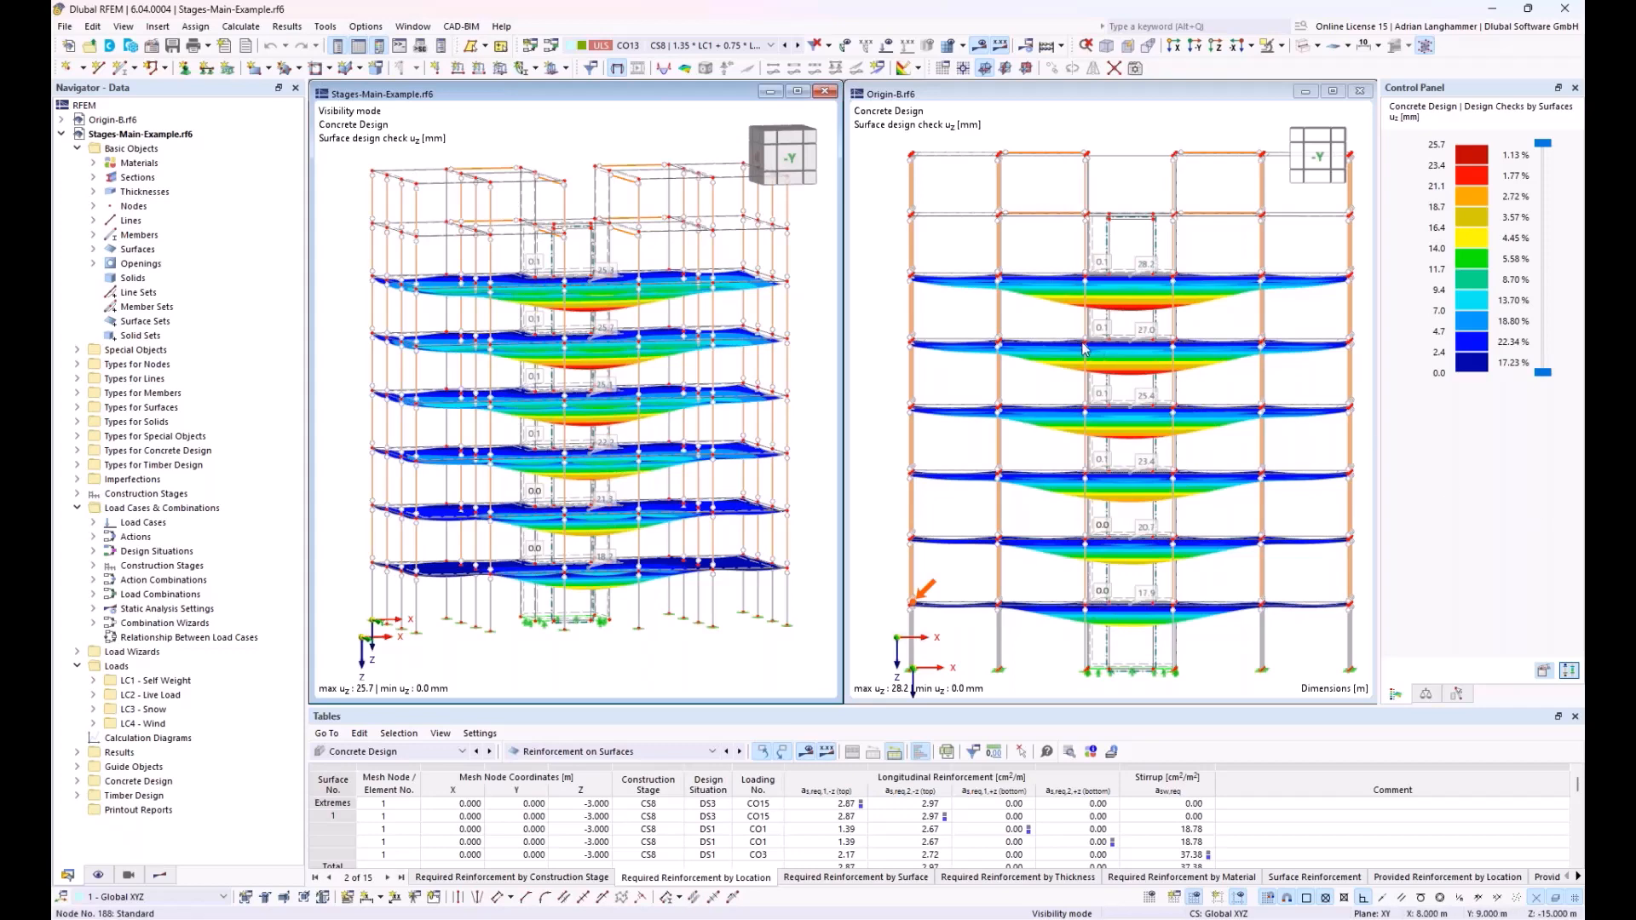
left_click(991, 317)
middle_click_drag(1001, 326, 1049, 323)
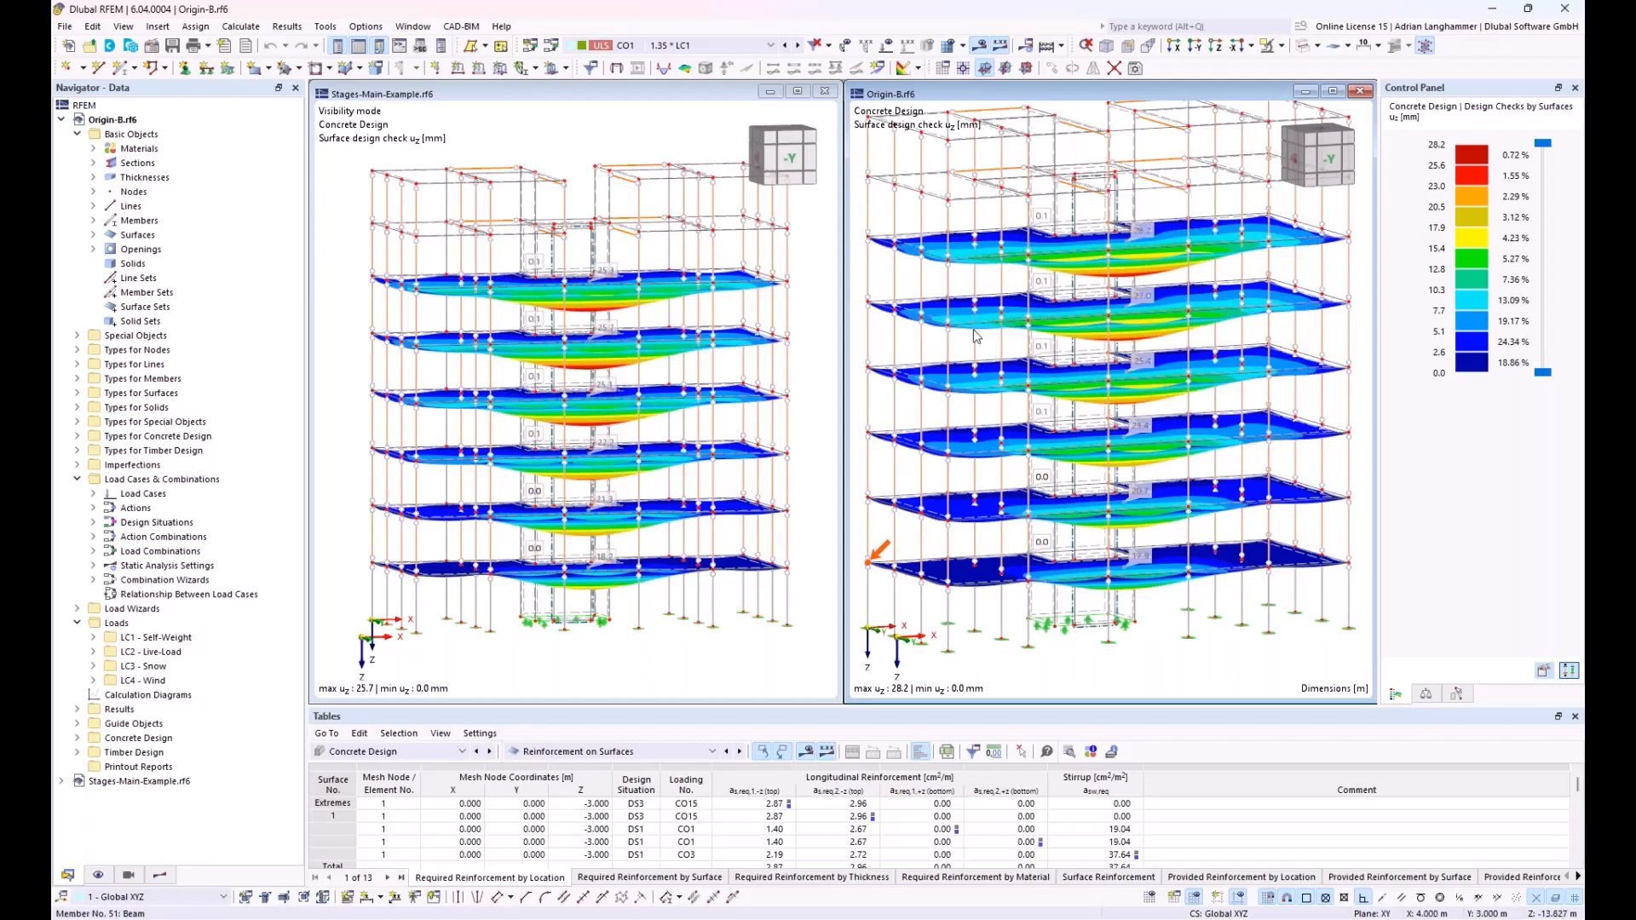
Switch back to the RFEM window with Origin and Stages-Start and open the Stages-Stages-Effective-Length-Start.rf6 model
mouse_move(396, 918)
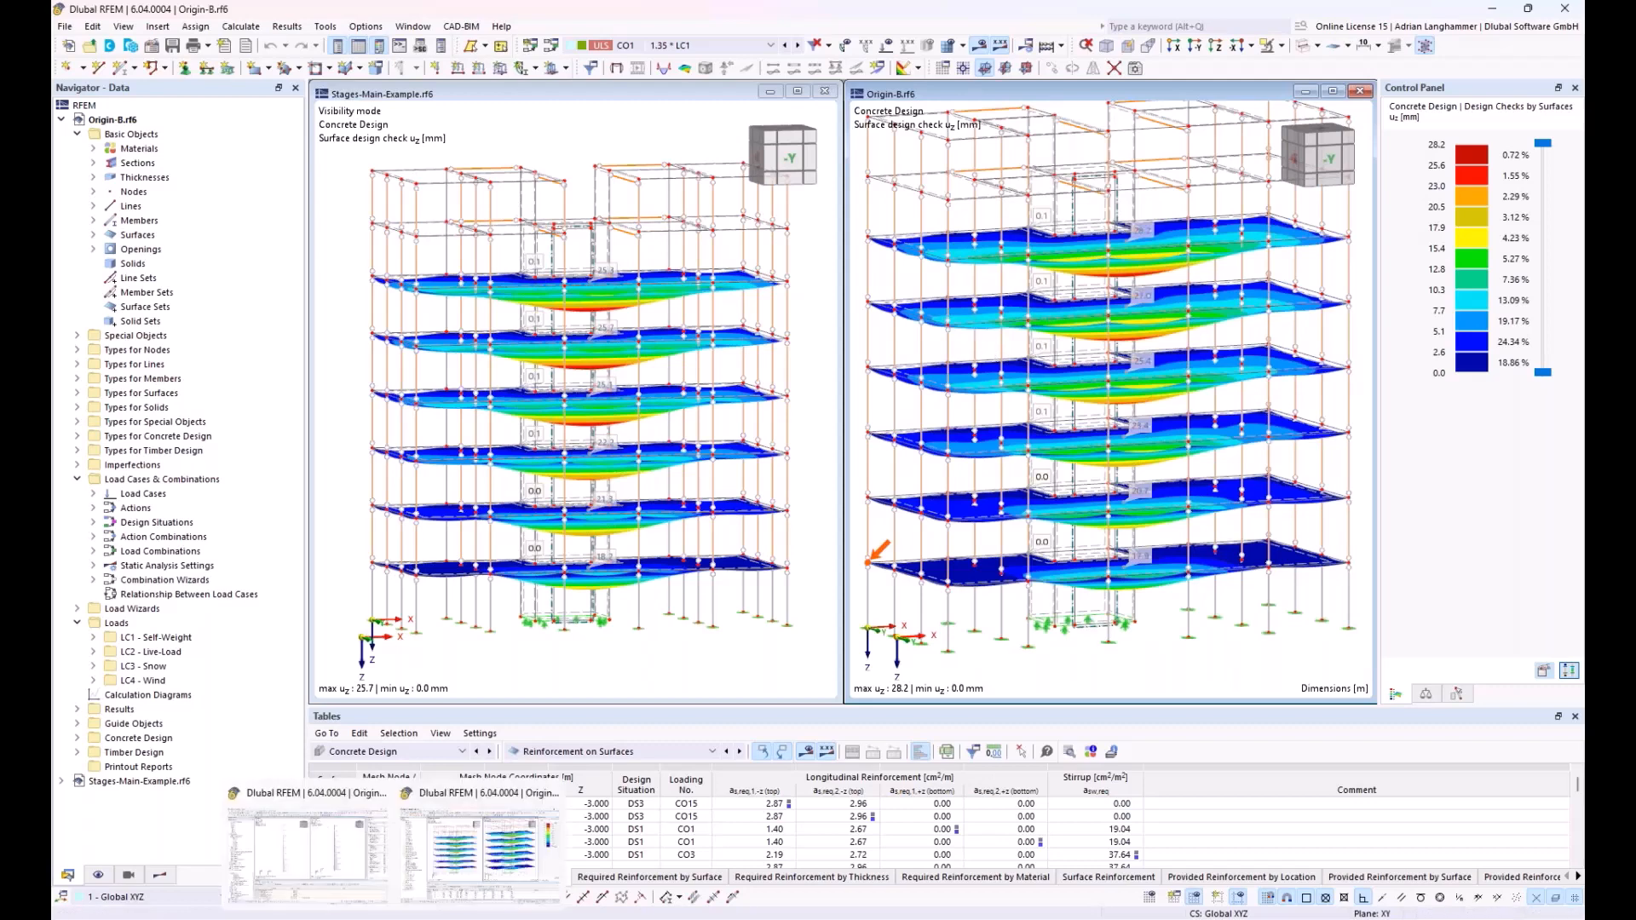
left_click(326, 857)
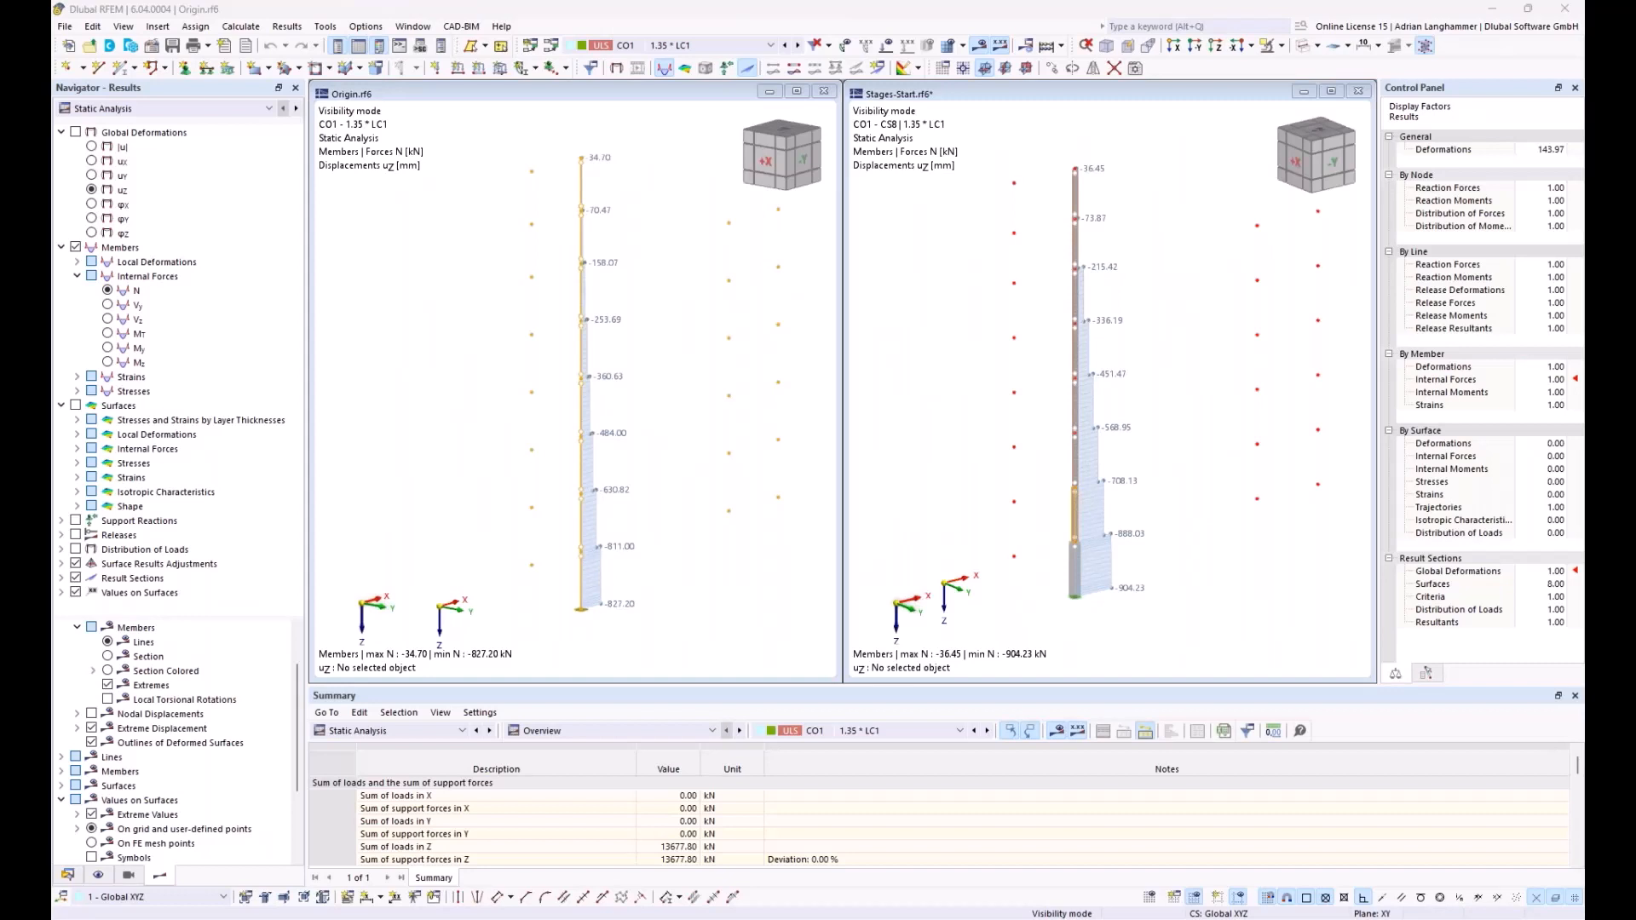
left_click_drag(1541, 346, 730, 428)
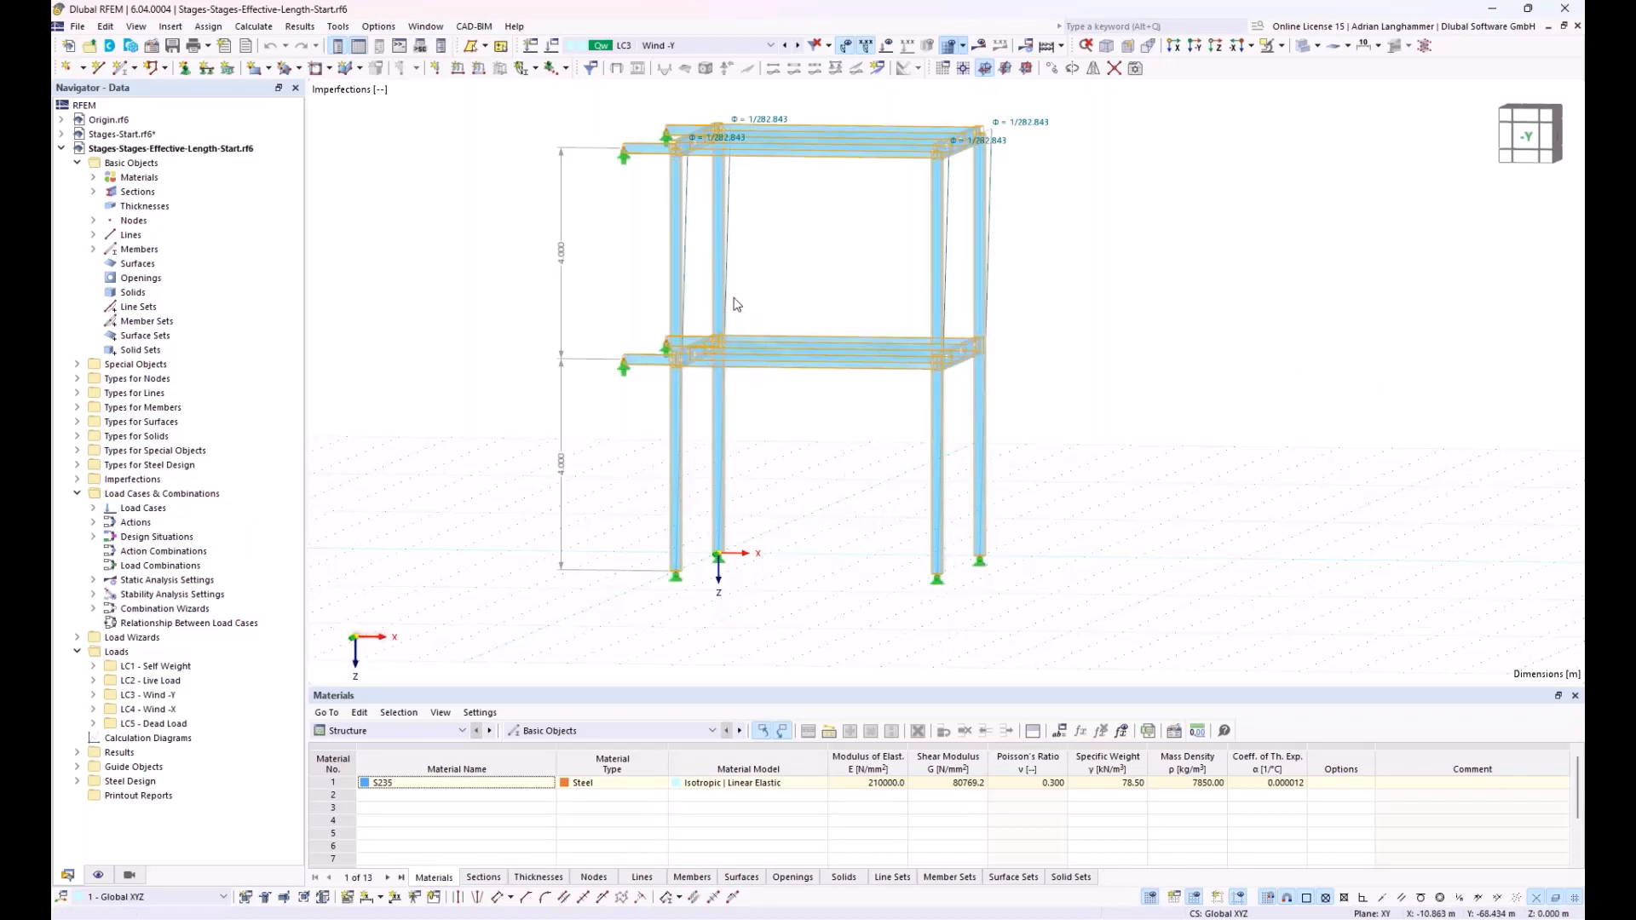
Examine the two-storey steel frame and its lateral supports, briefly selecting the supported stub members at first-floor level
middle_click_drag(811, 292, 800, 278)
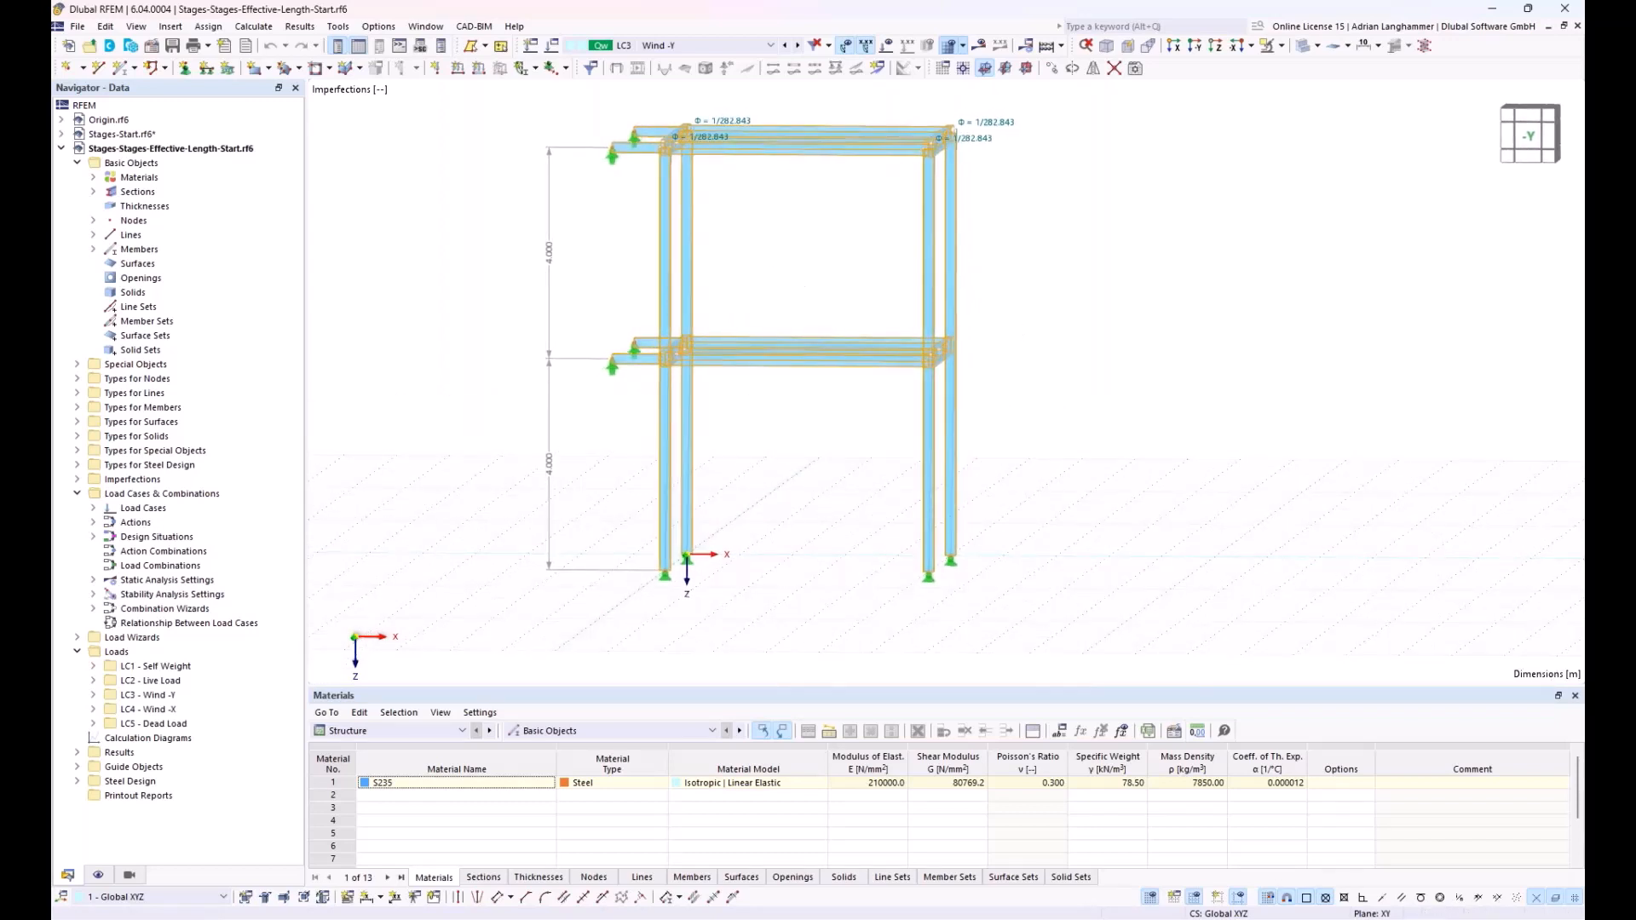
middle_click_drag(810, 455, 846, 510, "ctrl")
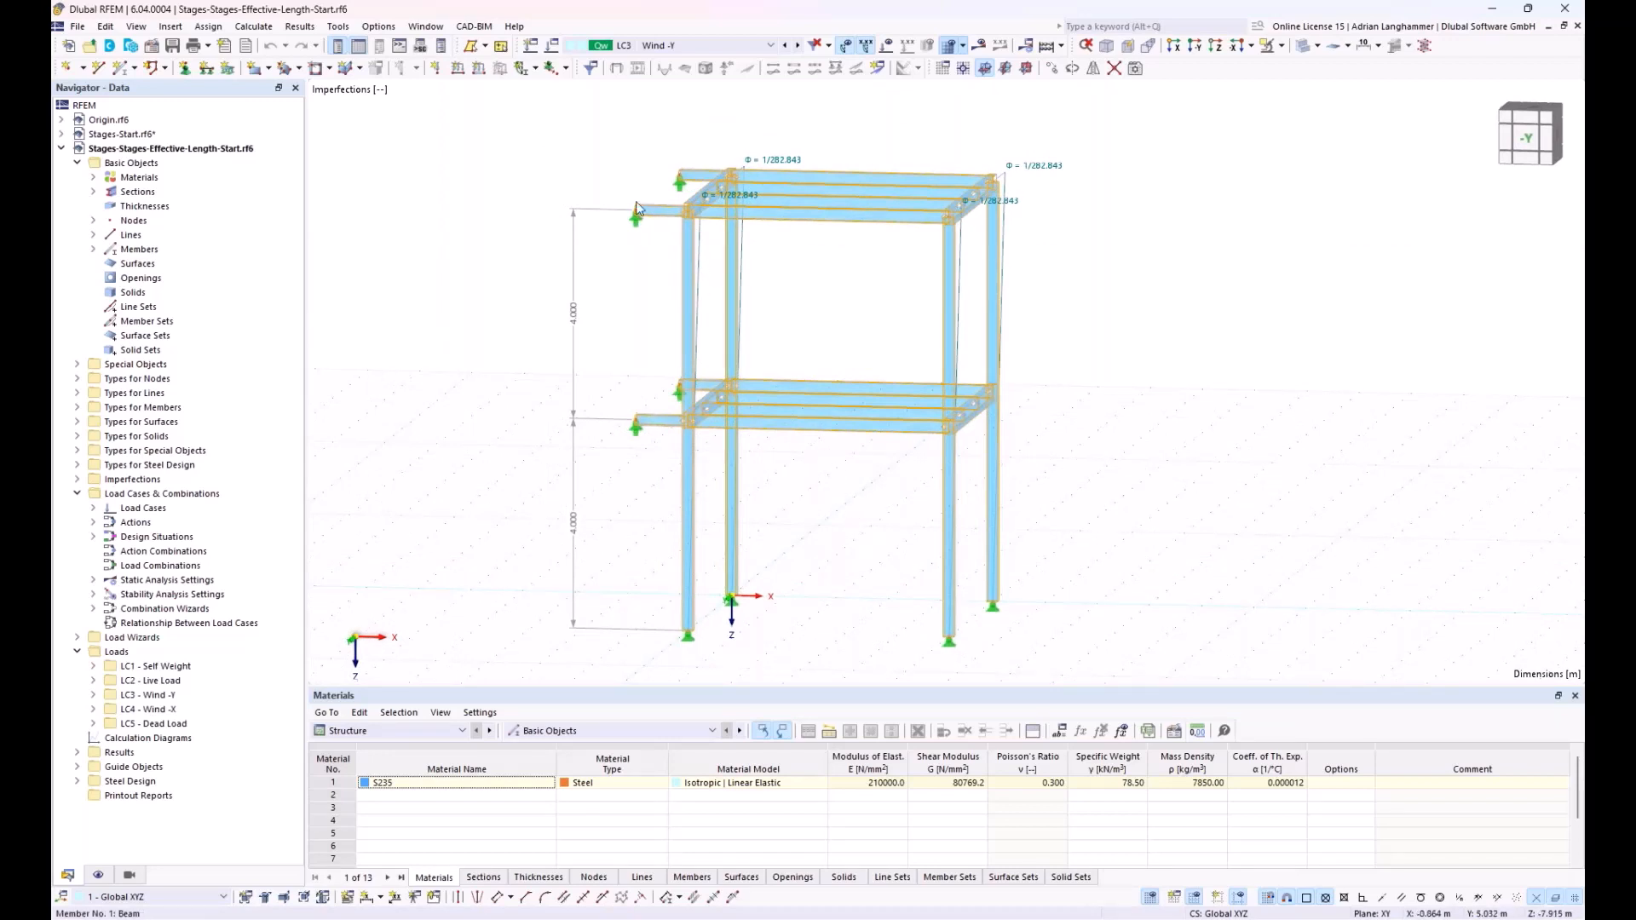
middle_click_drag(564, 302, 590, 296, "ctrl")
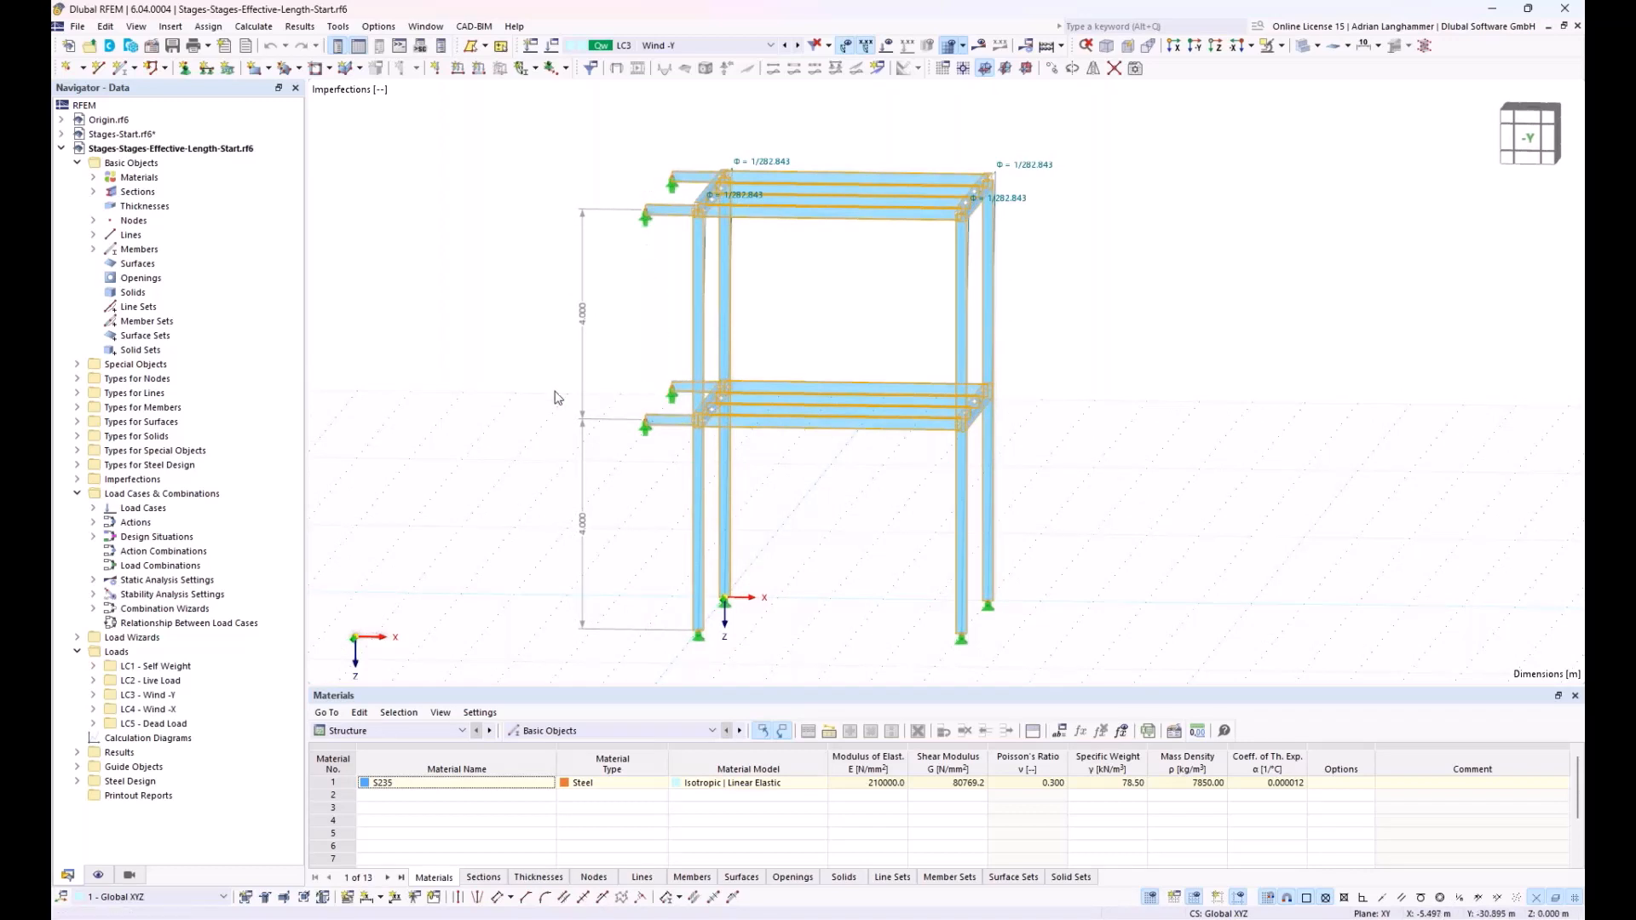
middle_click_drag(558, 396, 626, 459, "ctrl")
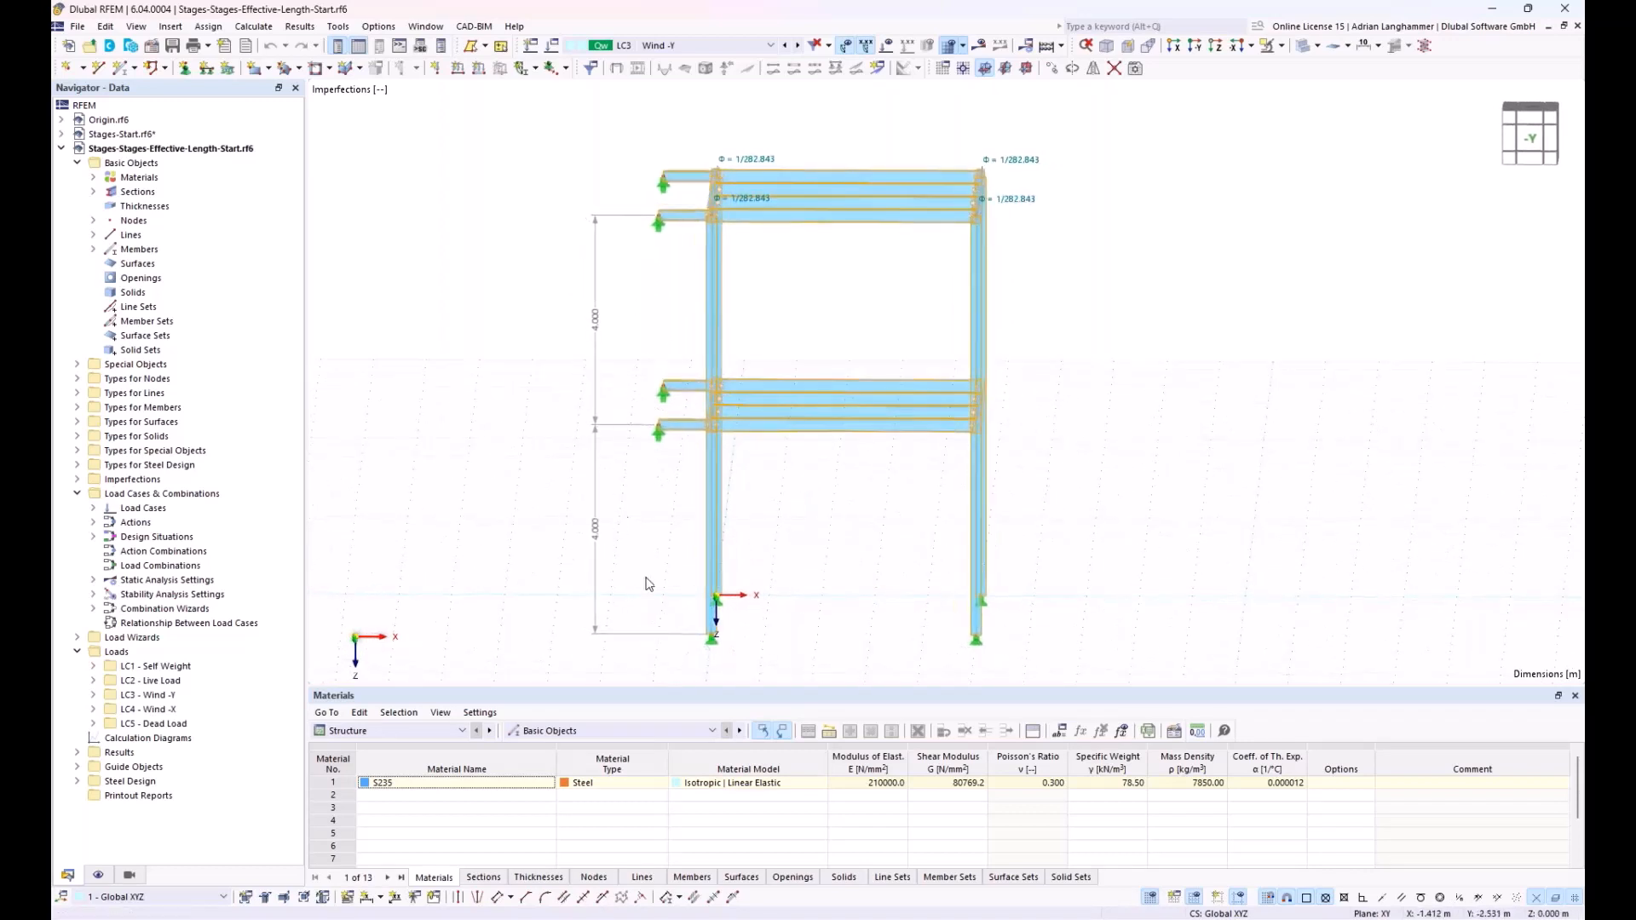
scroll(668, 502, "up", 5)
scroll(667, 503, "down", 5)
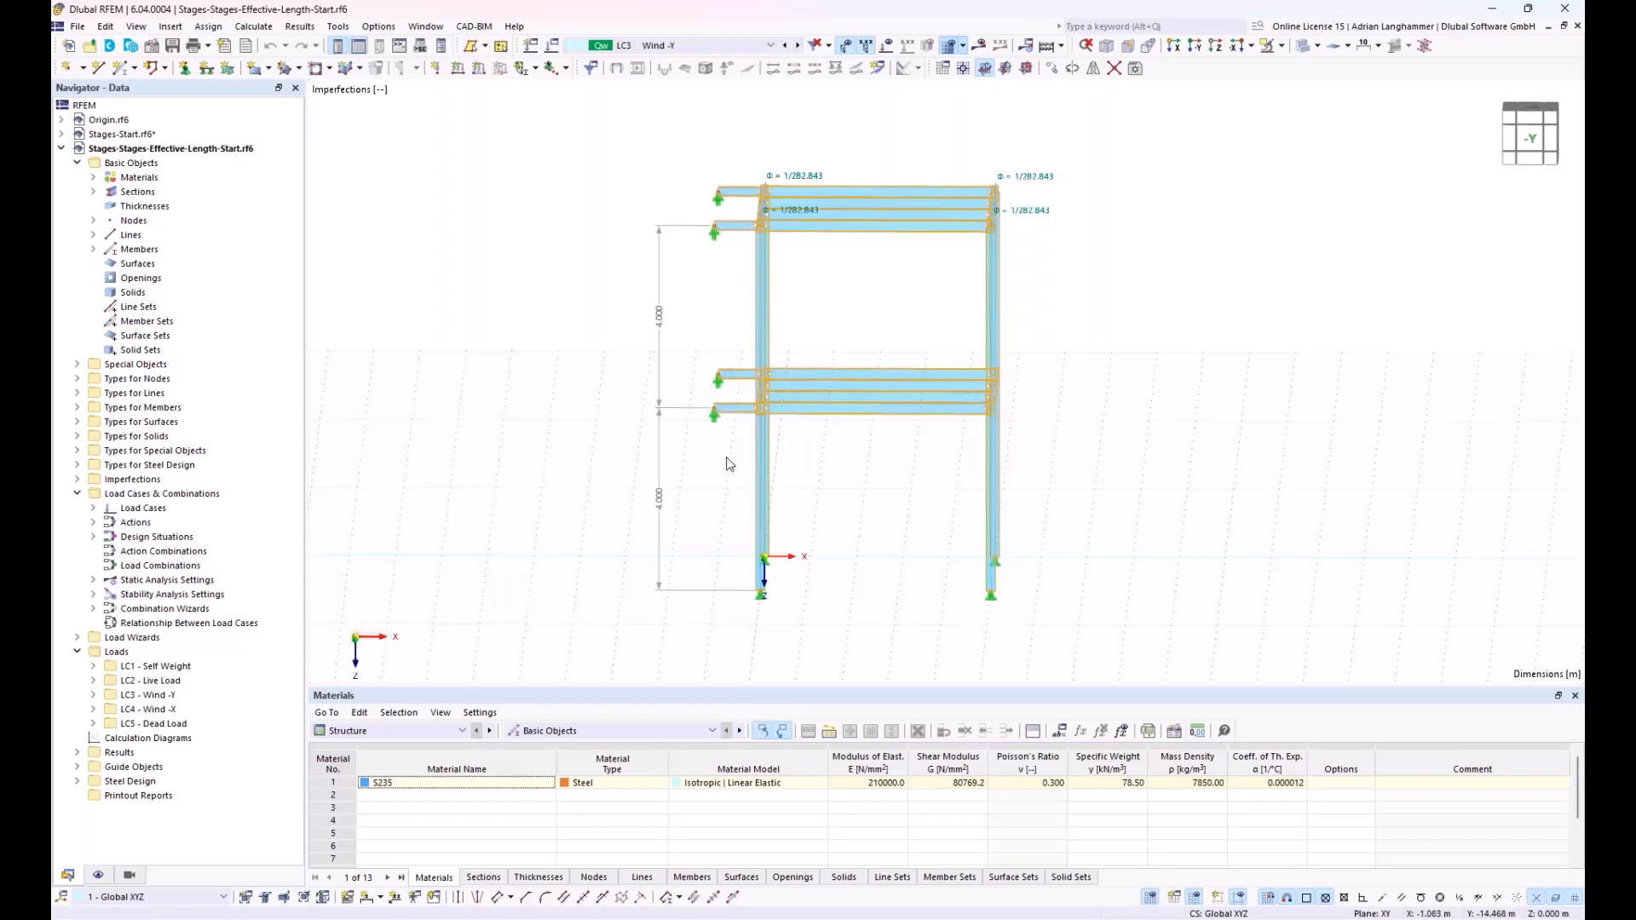
left_click(730, 435)
left_click_drag(730, 434, 714, 362)
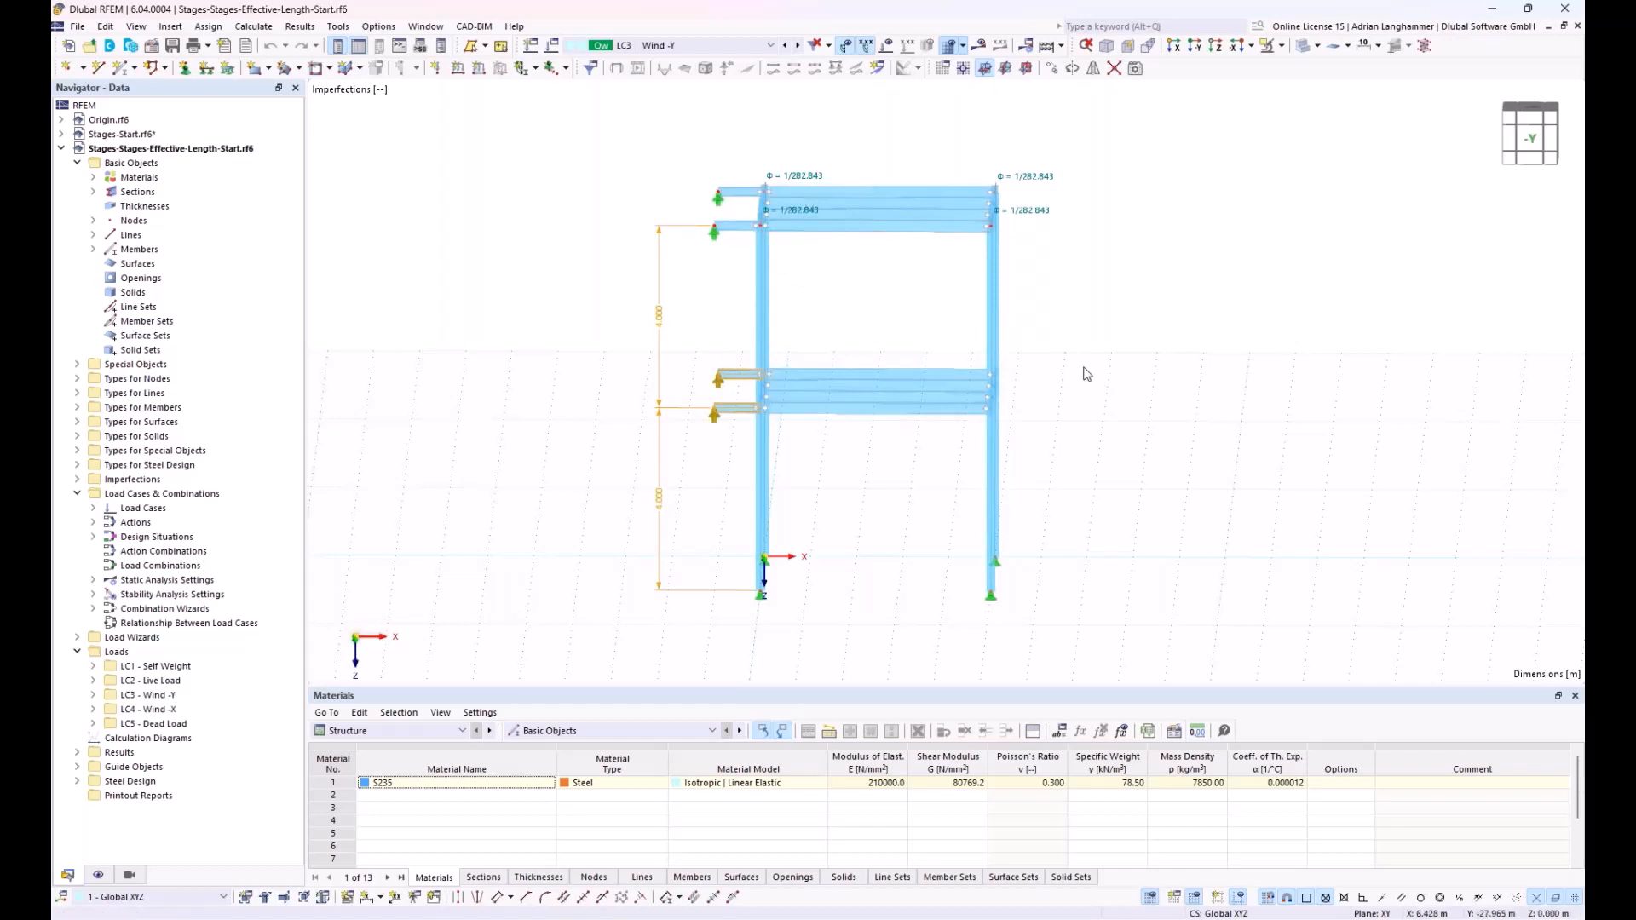
middle_click_drag(1082, 368, 1079, 361, "ctrl")
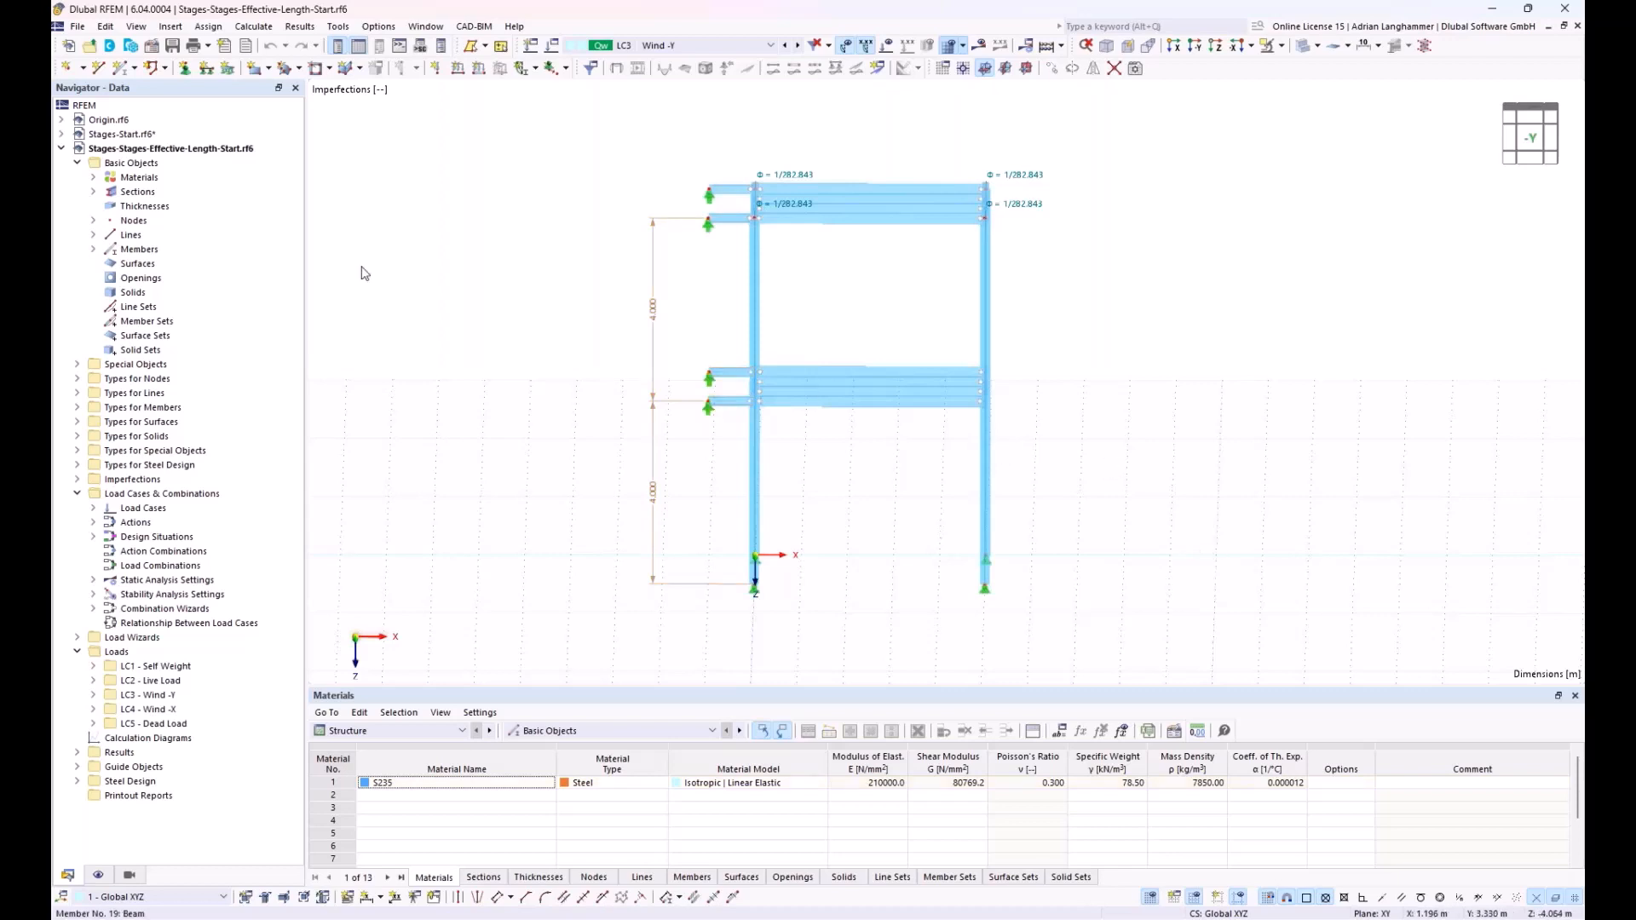
Activate the Construction Stages Analysis (CSA) add-on in the base data of the Stages-Stages-Effective-Length-Start model
right_click(182, 147)
left_click(206, 159)
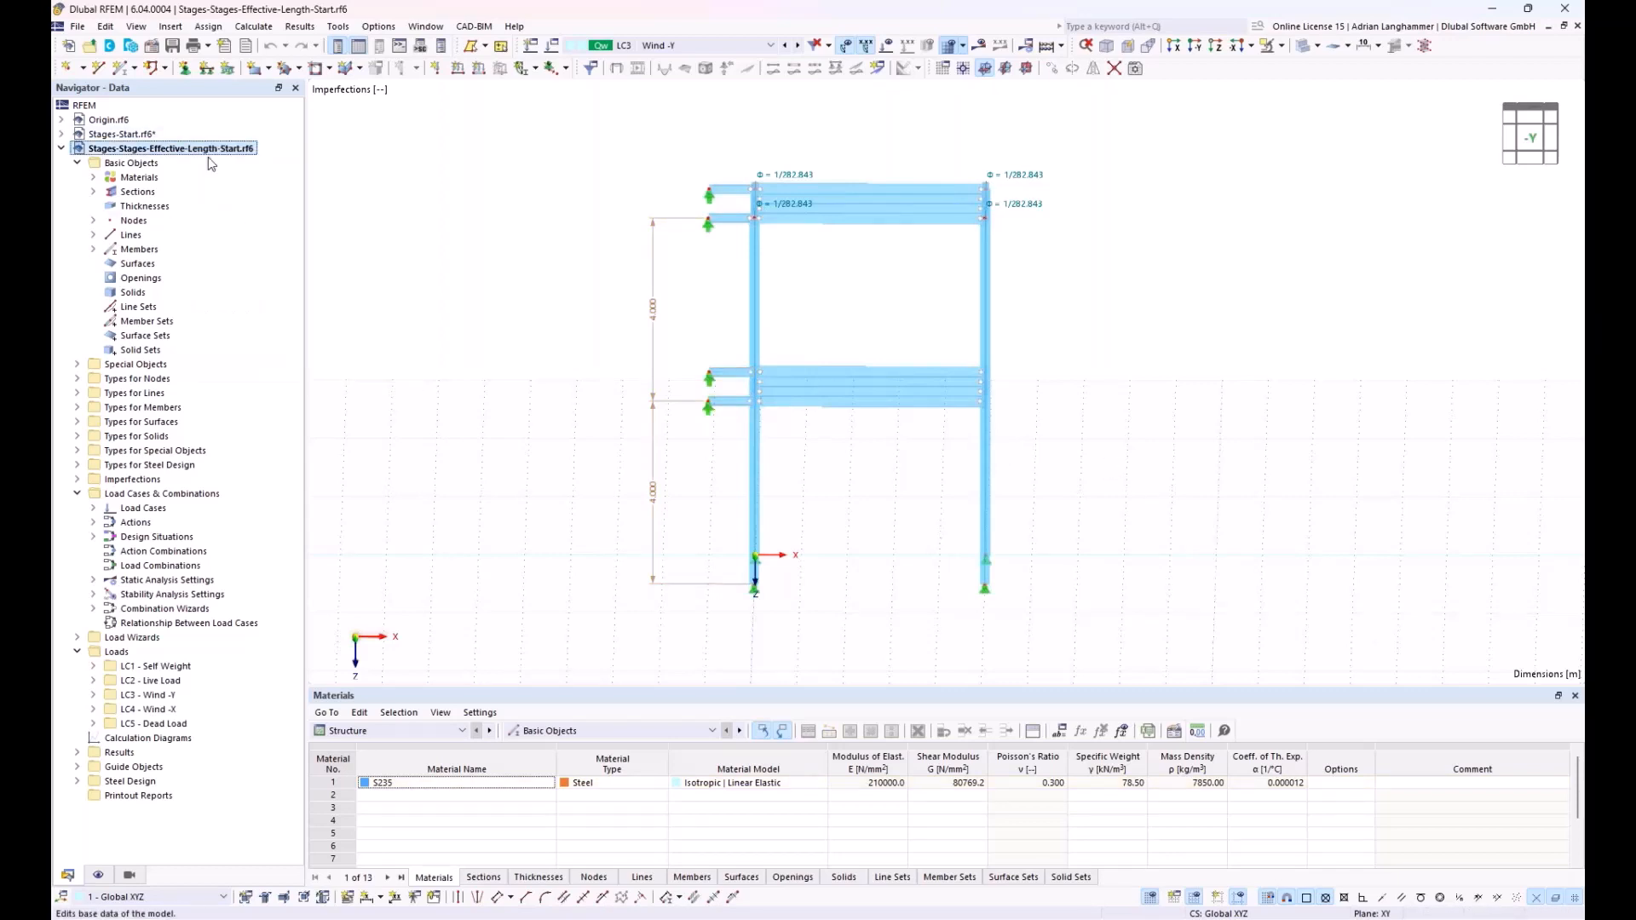
left_click(559, 157)
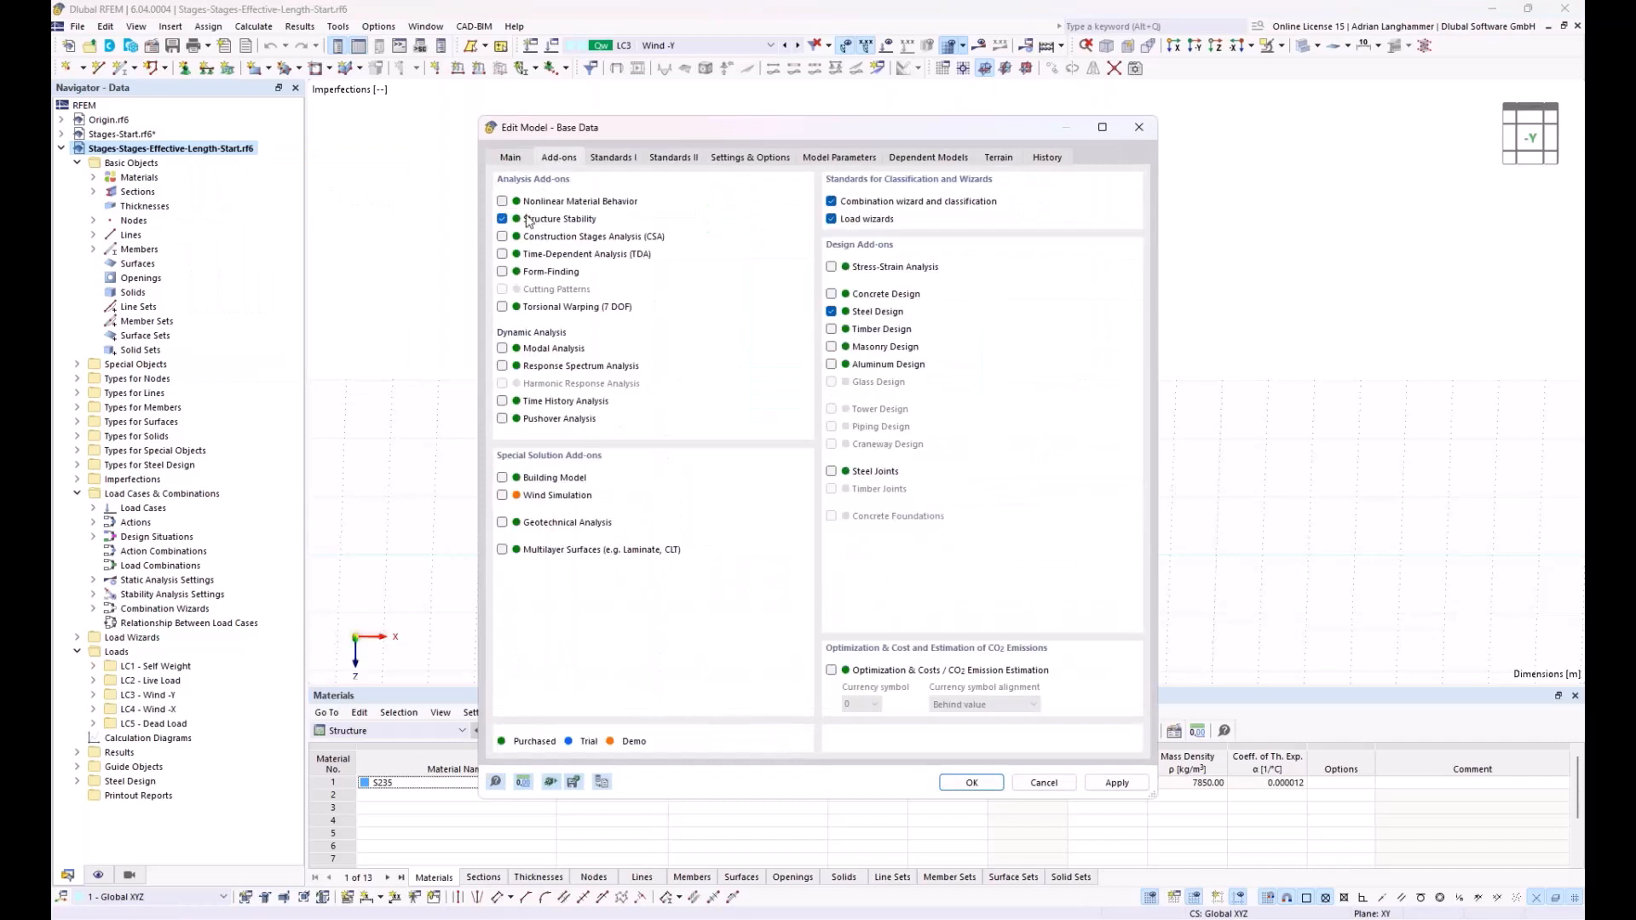
left_click(503, 236)
left_click(971, 783)
Create construction stage CS1 and enable changes to members and nodal supports for it
right_click(115, 494)
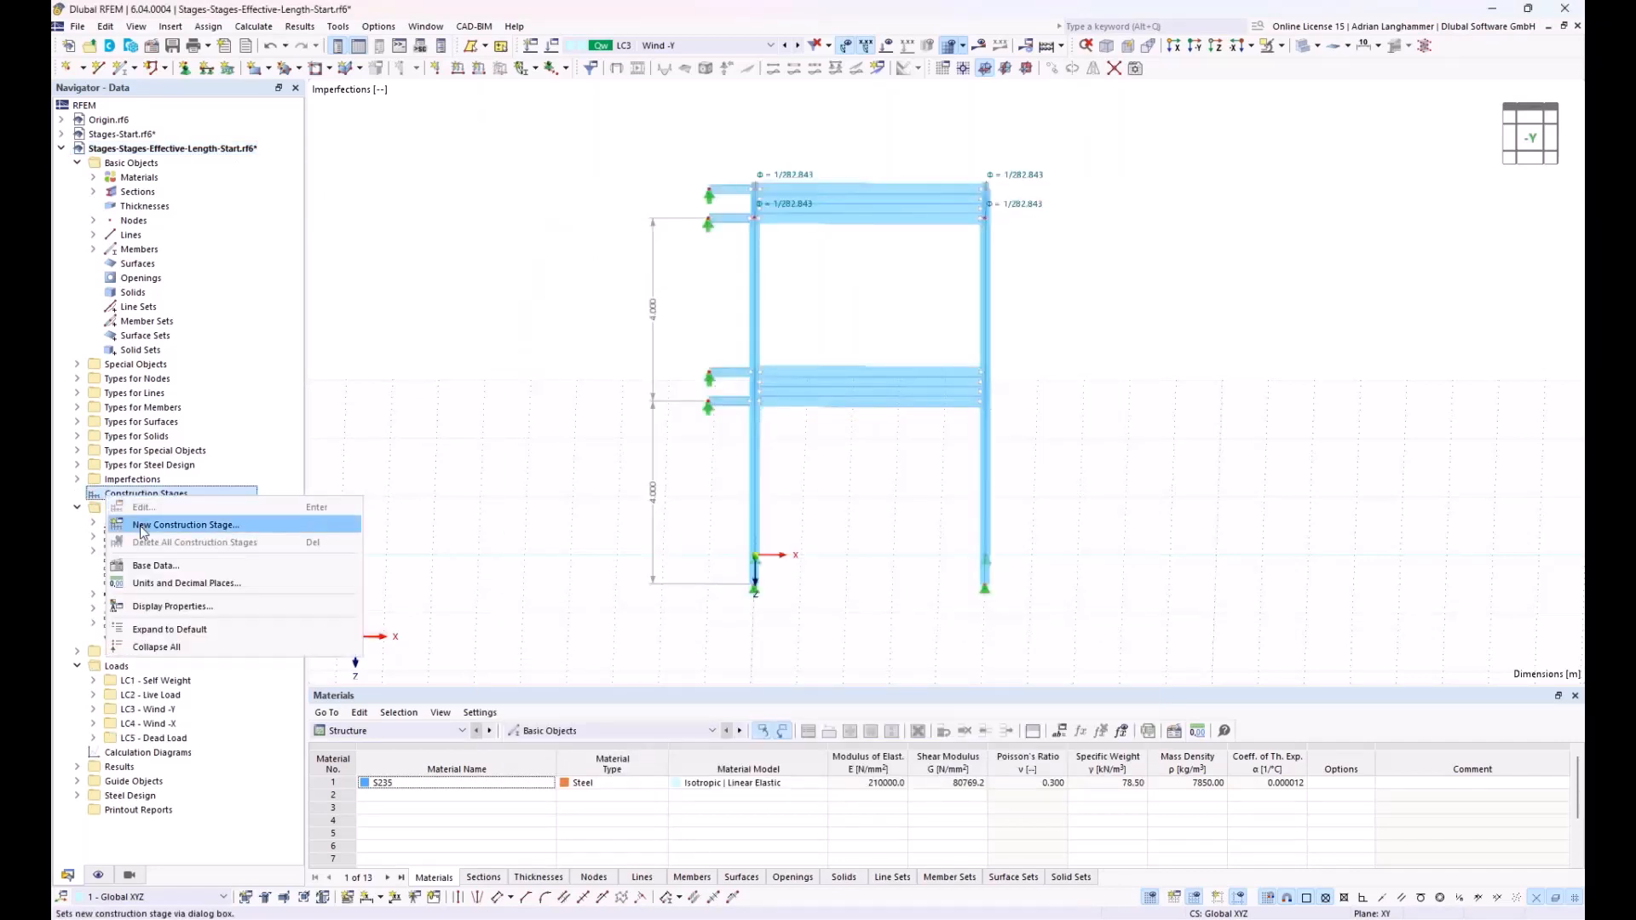
left_click(170, 515)
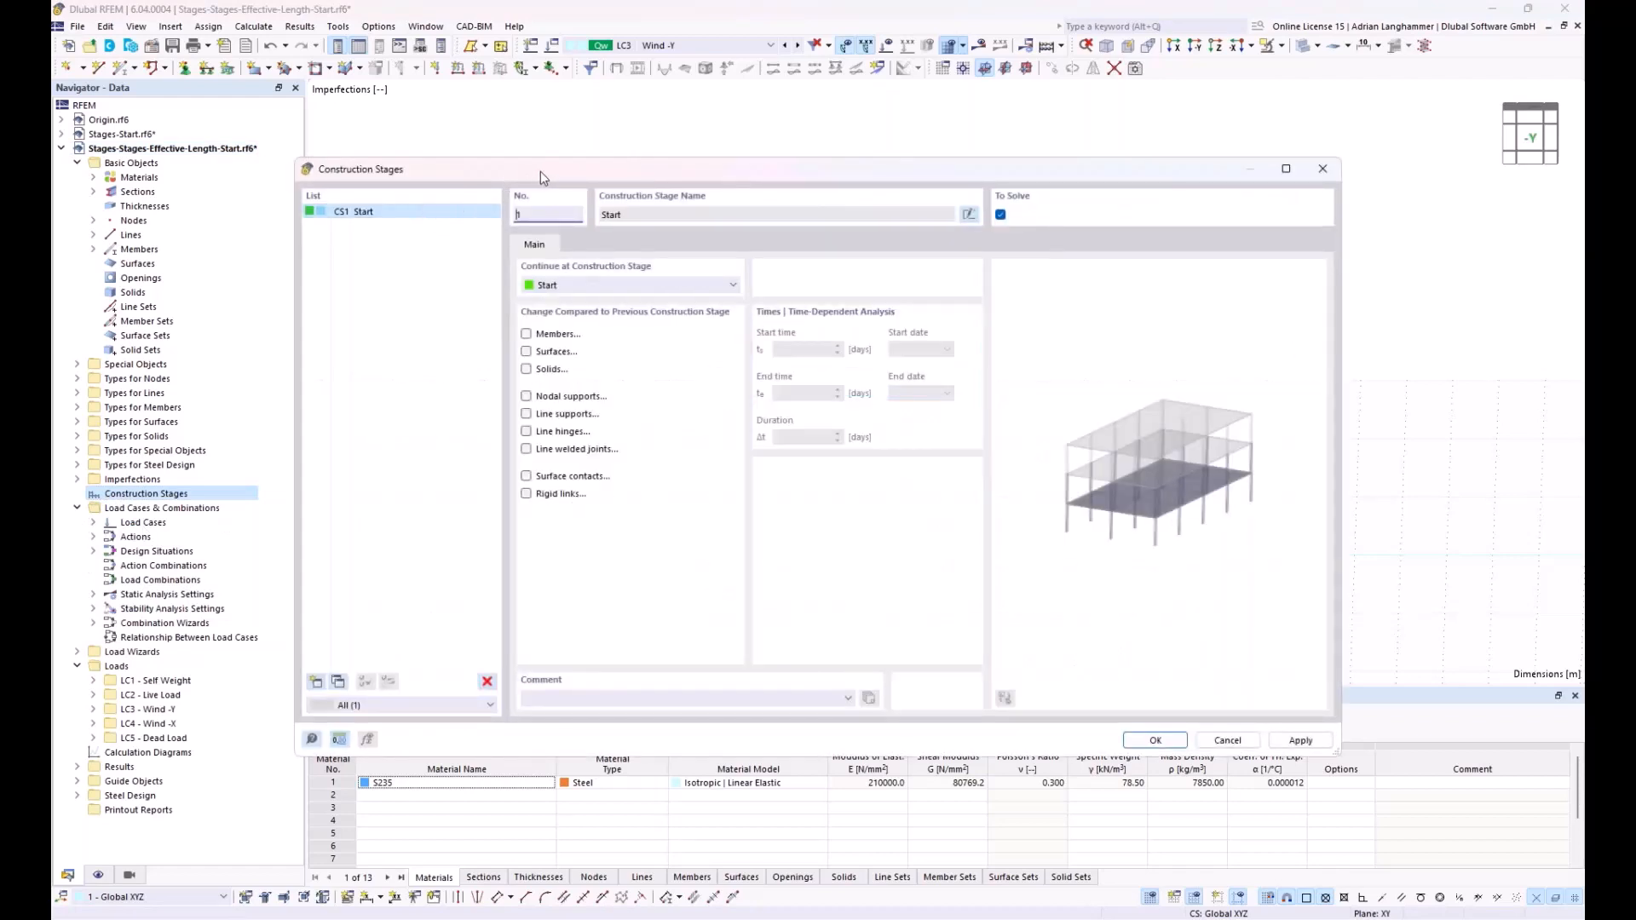
left_click_drag(540, 171, 615, 538)
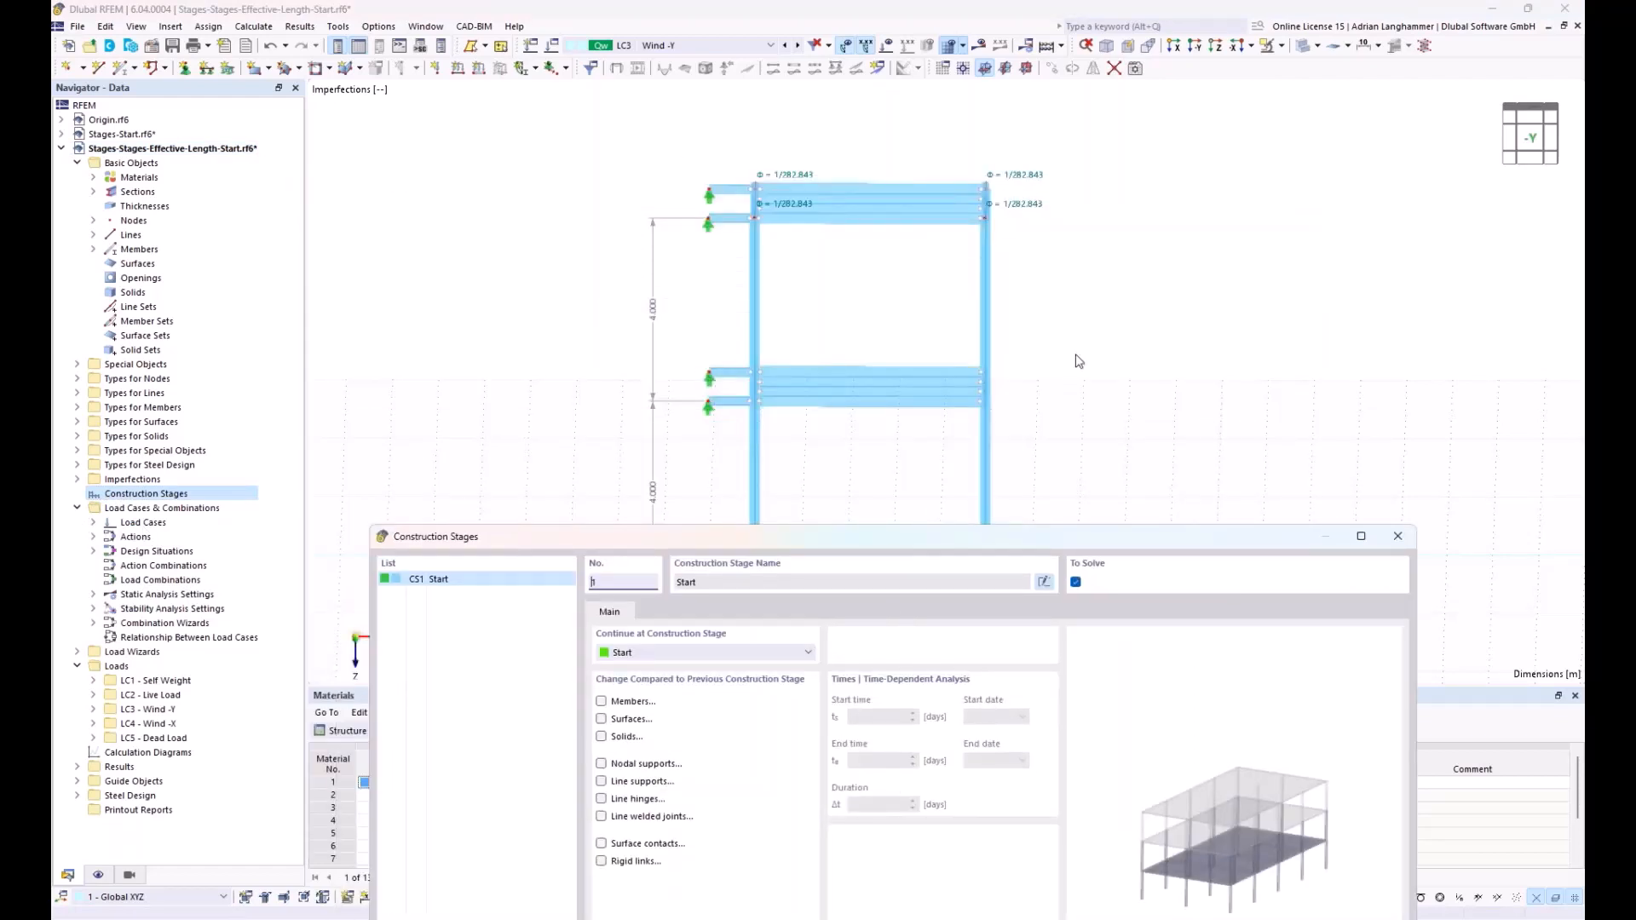
left_click(601, 701)
left_click(602, 763)
Add all members and all nodal supports to construction stage CS1
left_click(661, 620)
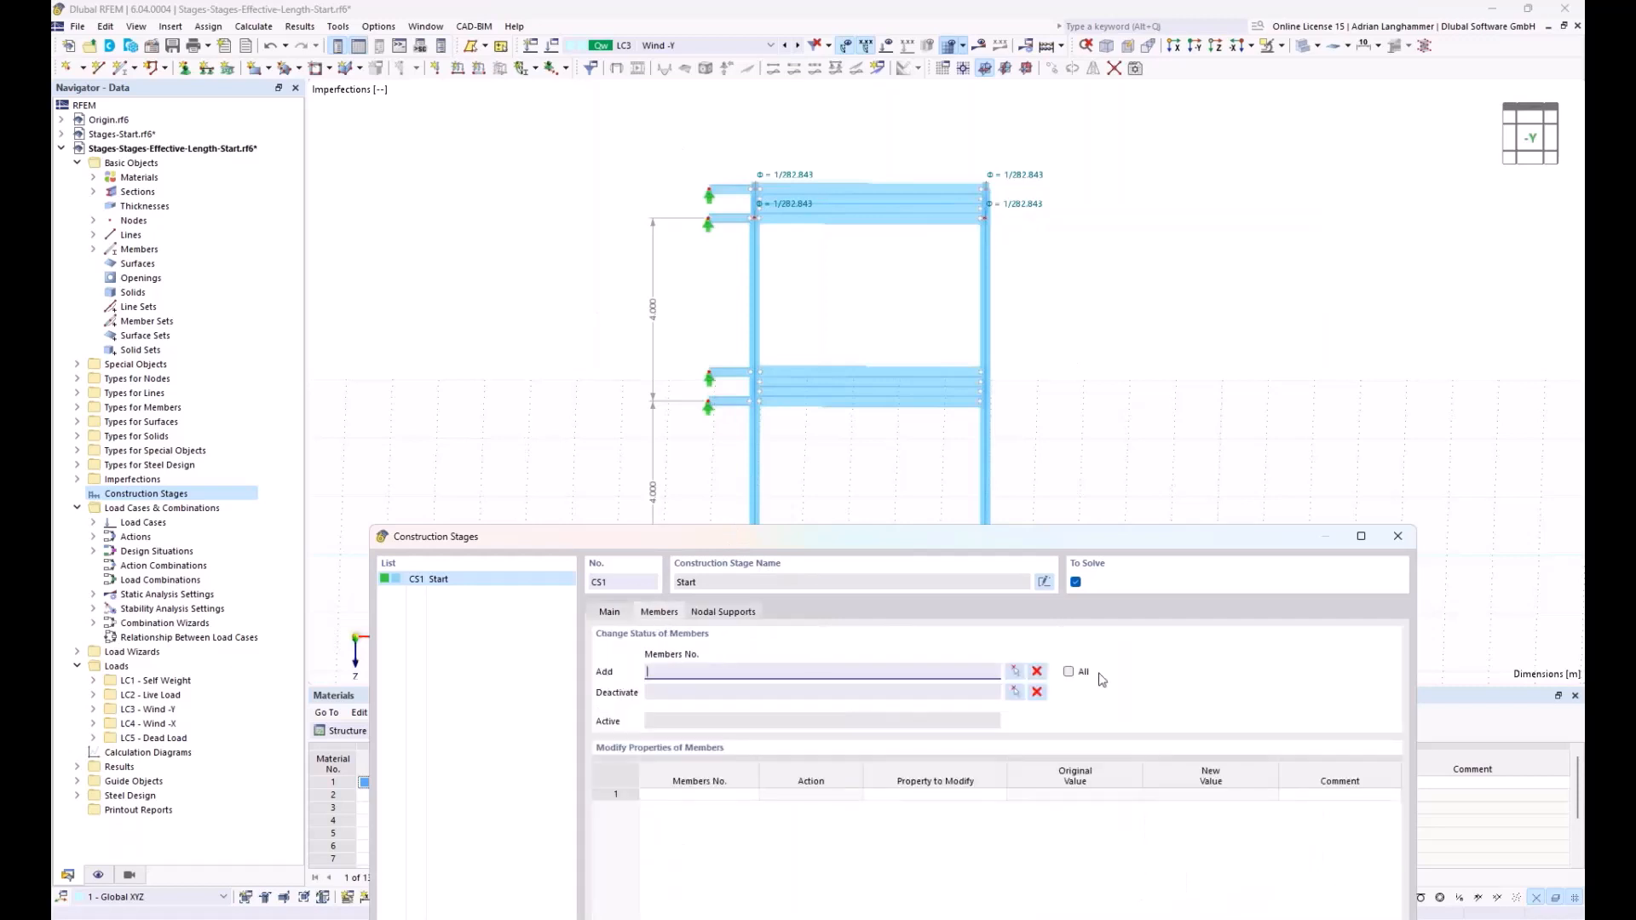
left_click(743, 612)
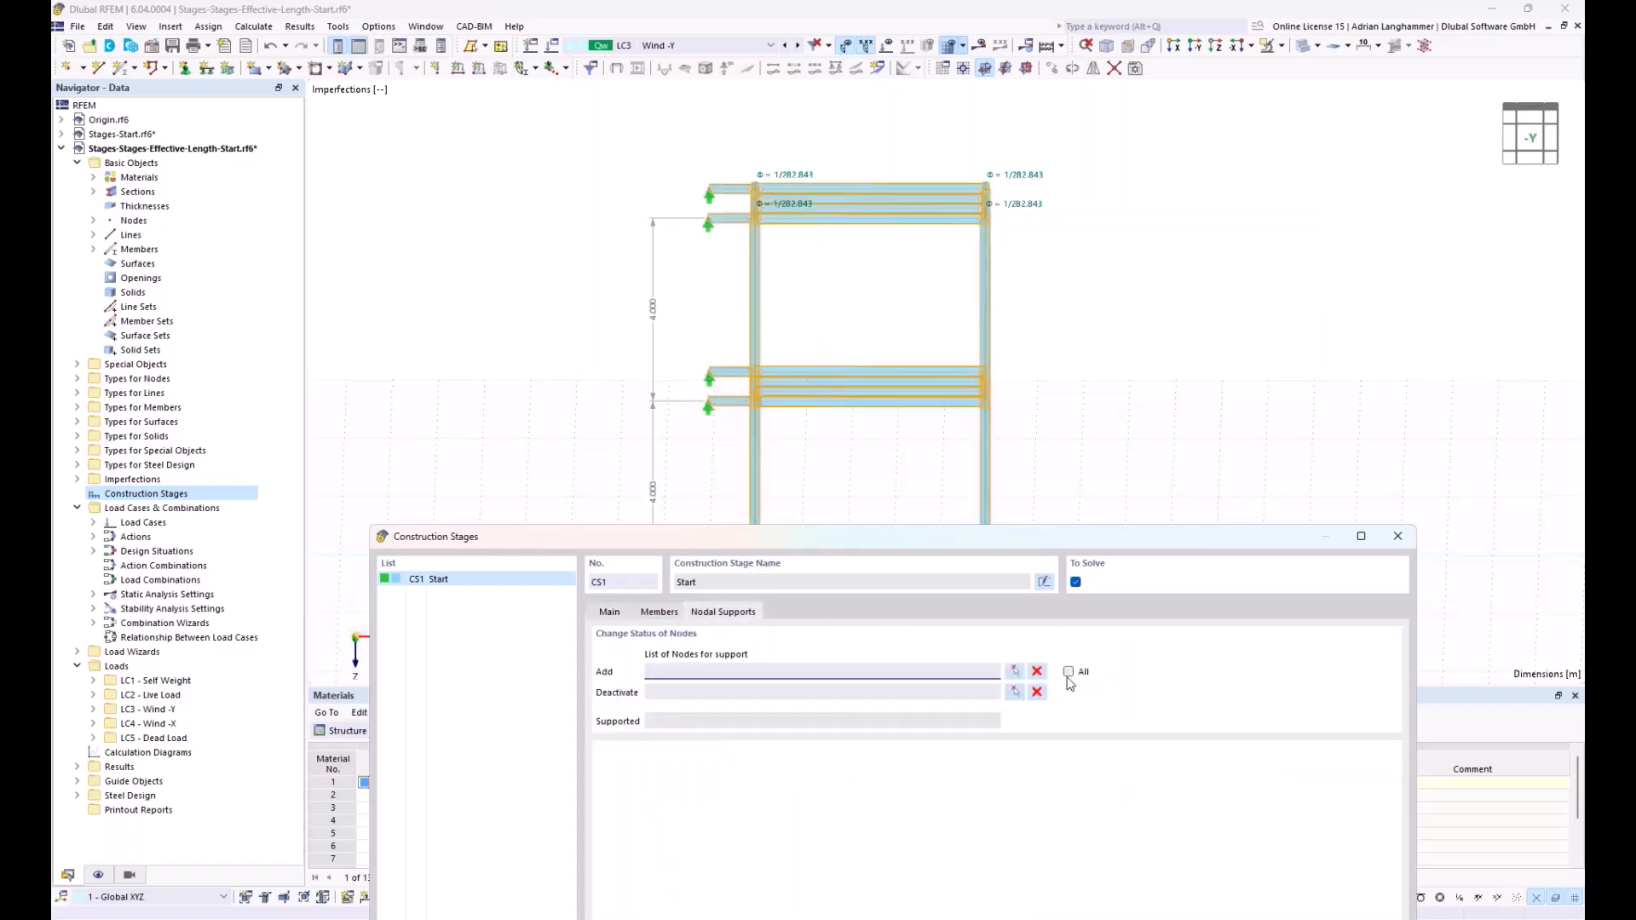
left_click(1068, 671)
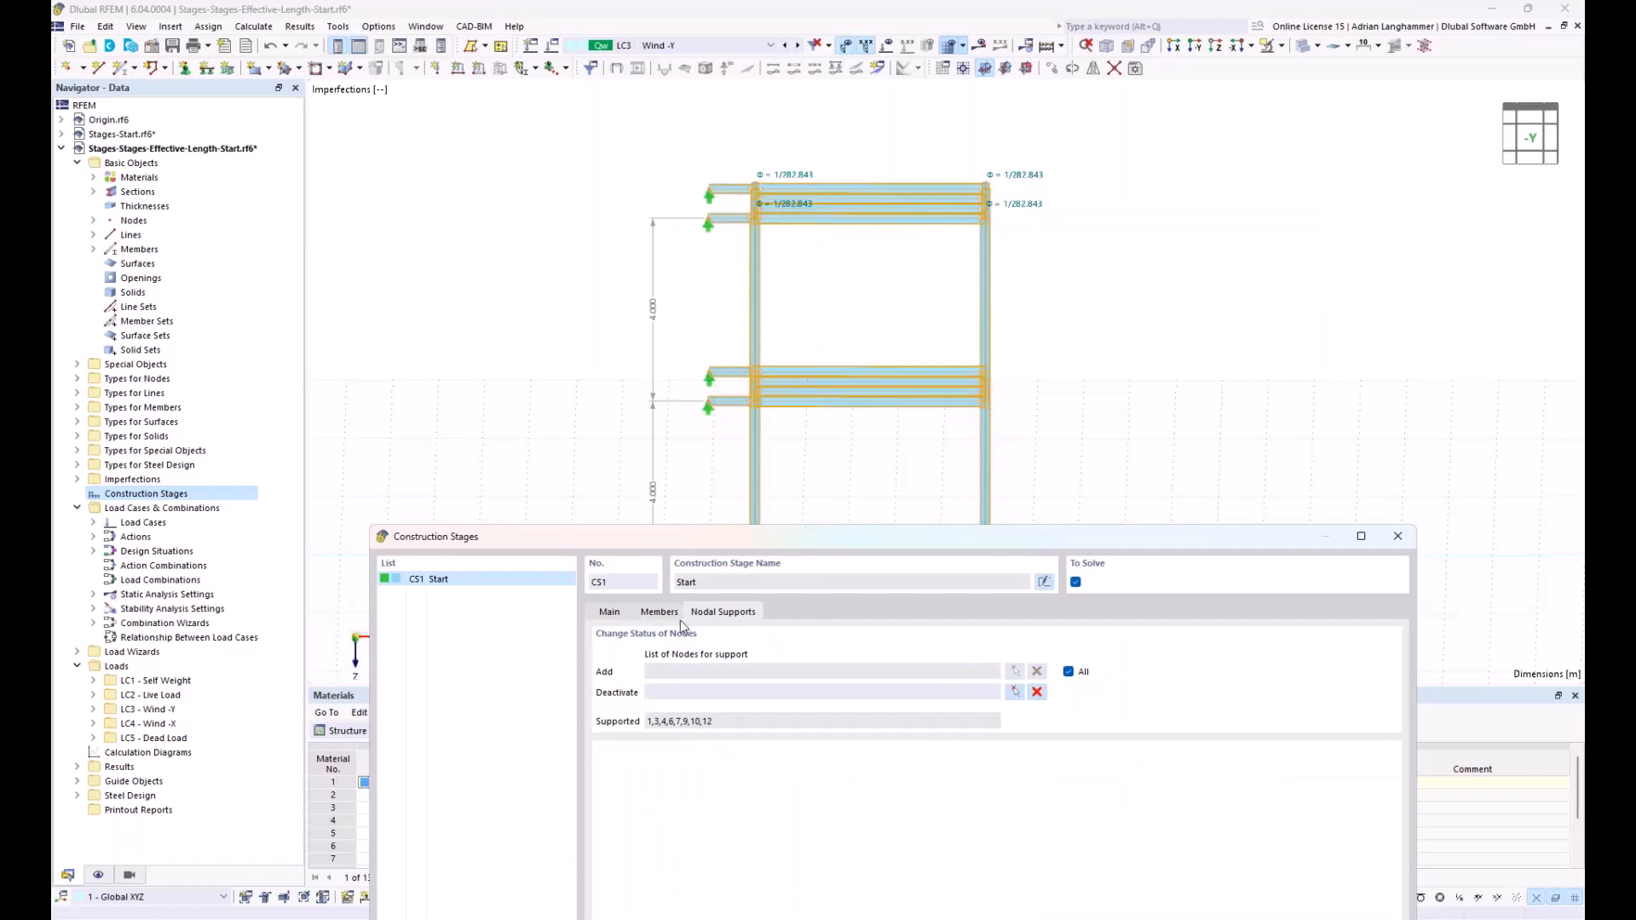
Create construction stage CS2 following CS1 and deactivate the two supported stub members at first-floor level, members 13 and 20
left_click_drag(641, 543, 733, 399)
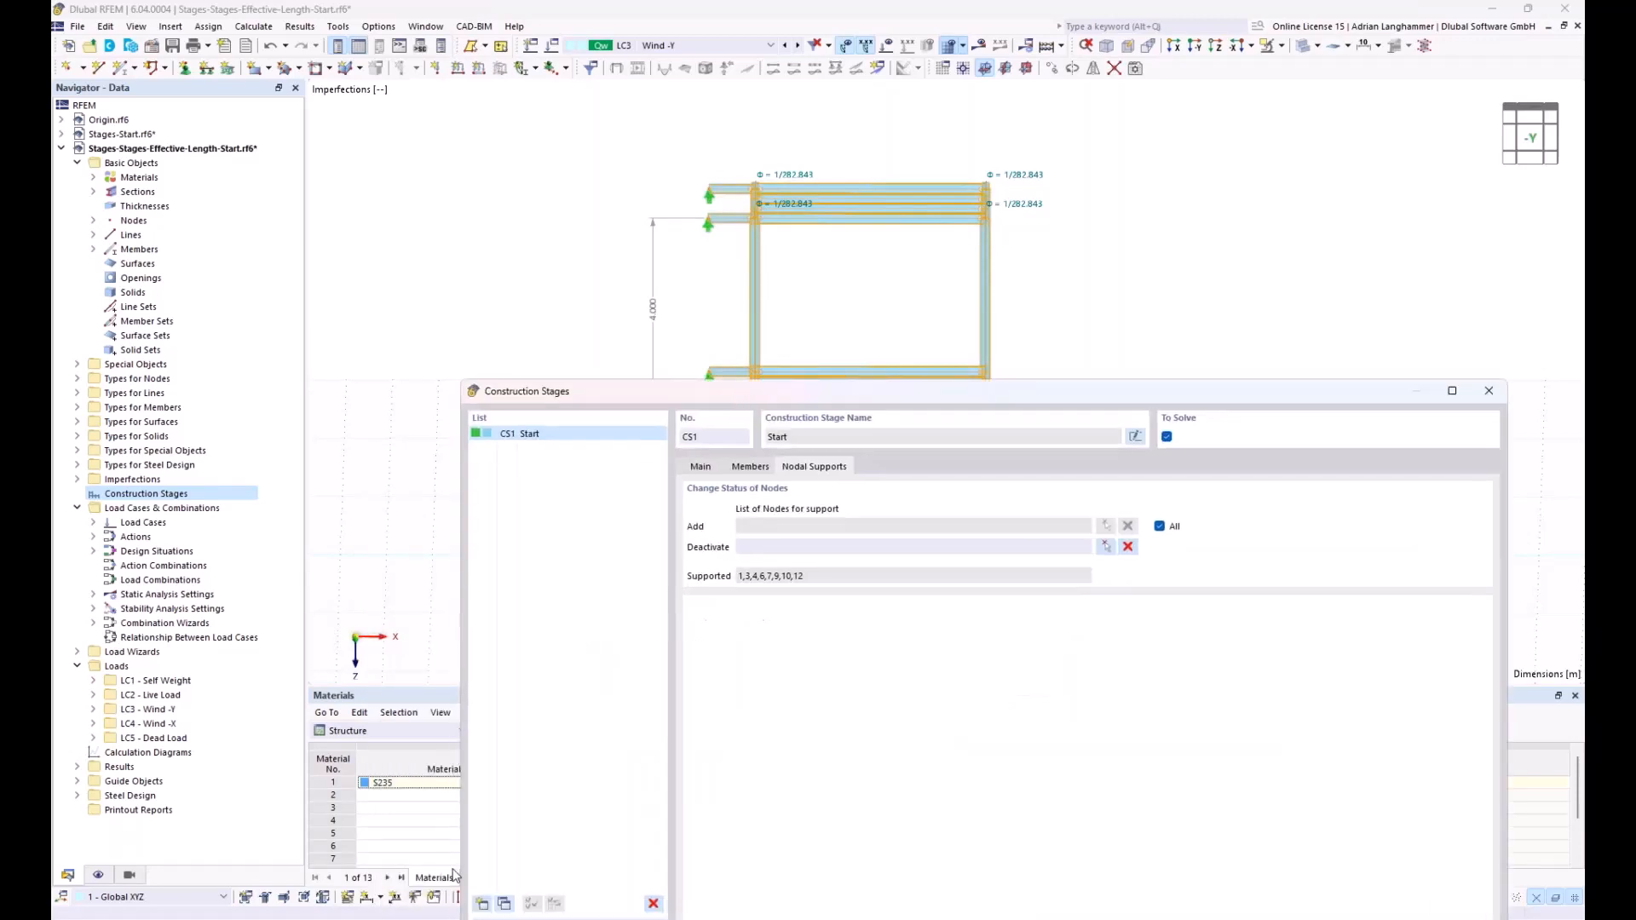
left_click(481, 903)
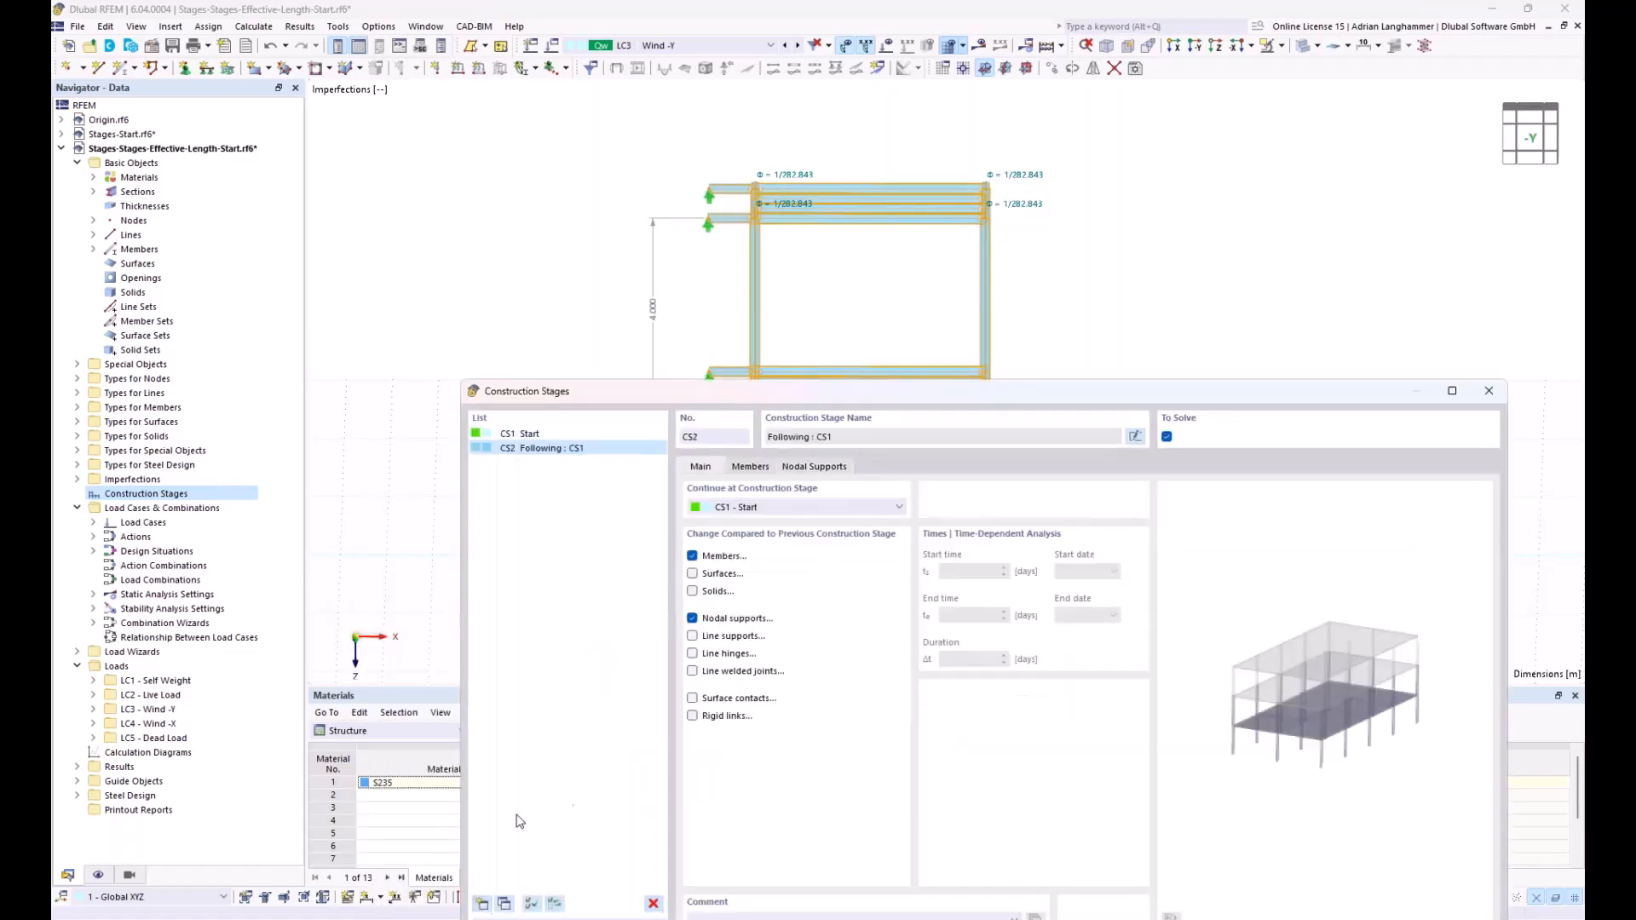
left_click(750, 467)
left_click_drag(864, 392, 861, 556)
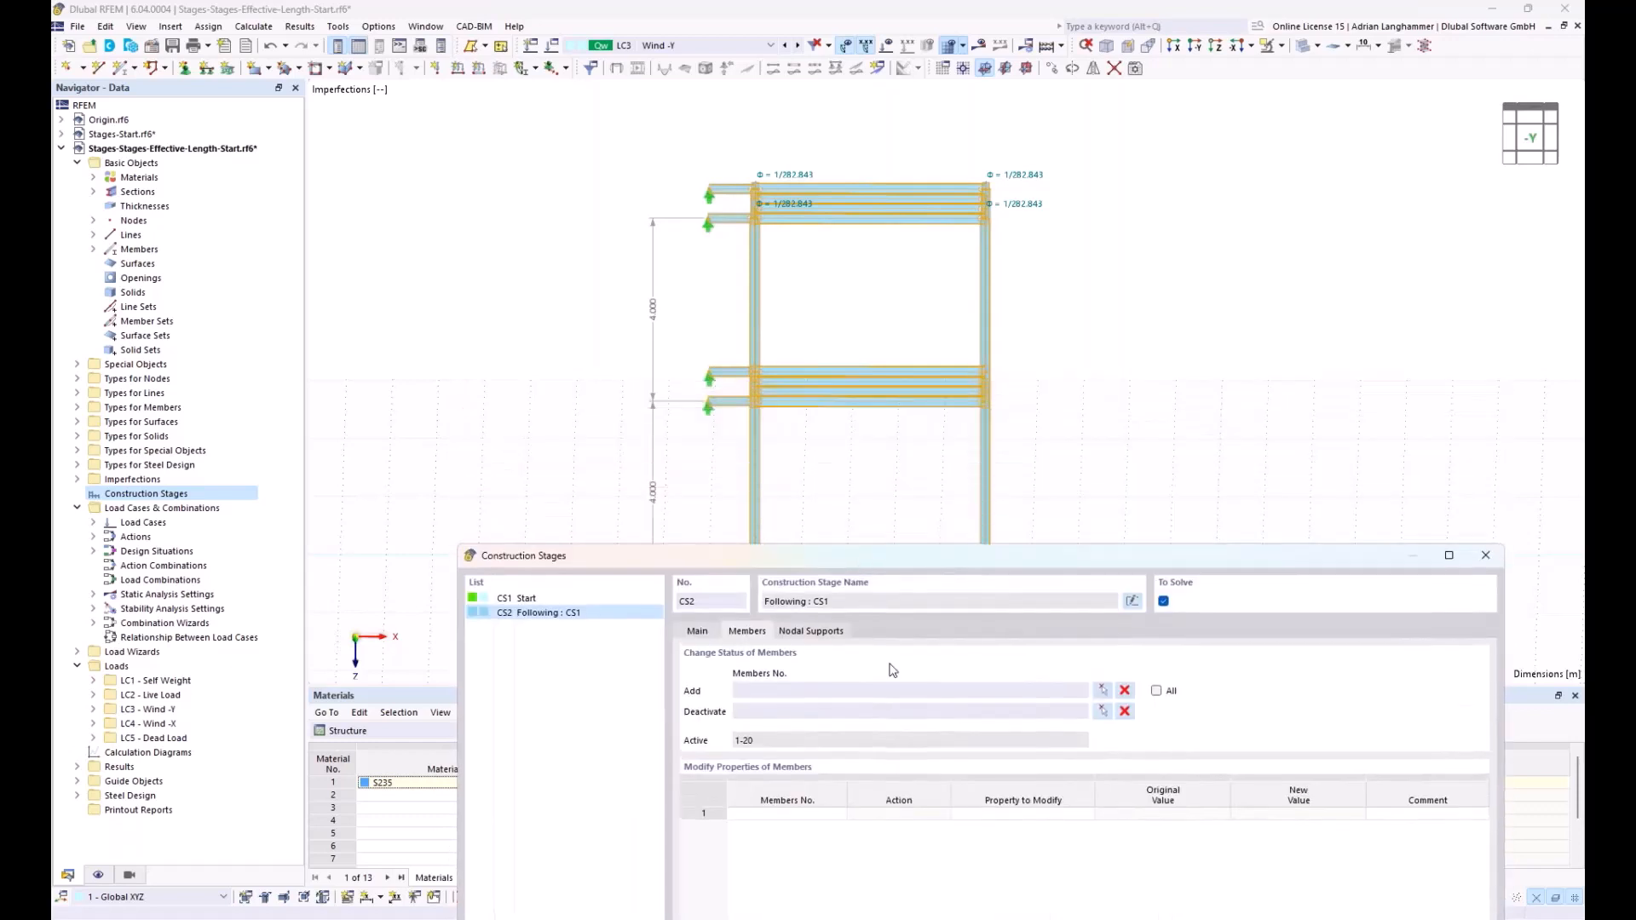
left_click(1103, 711)
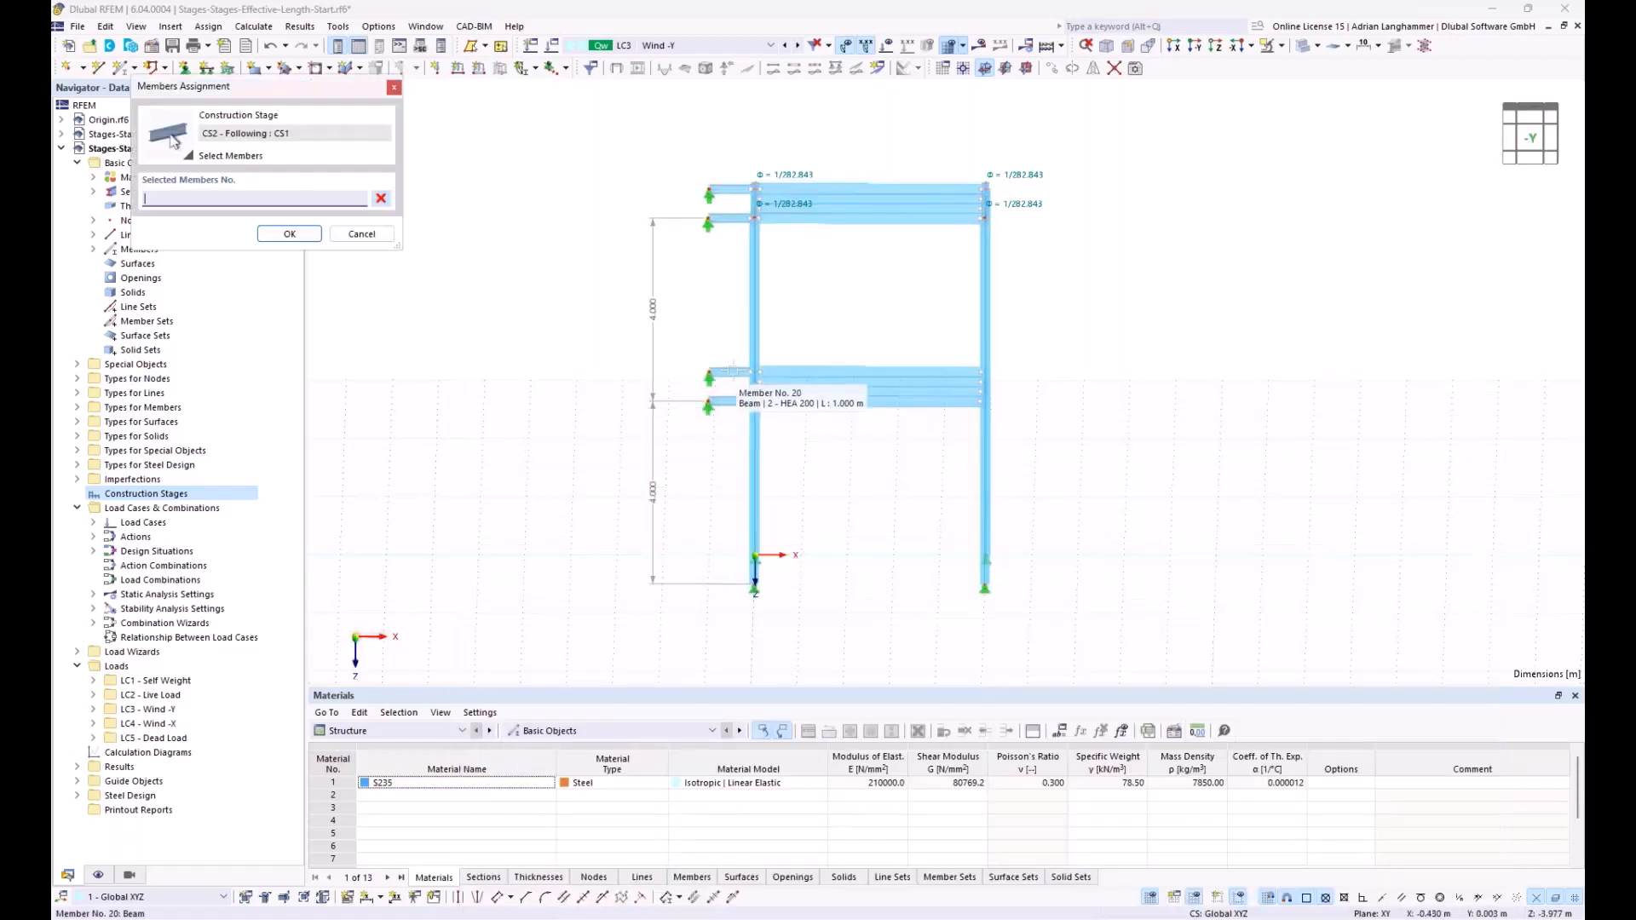
left_click_drag(725, 437, 673, 345)
left_click(289, 234)
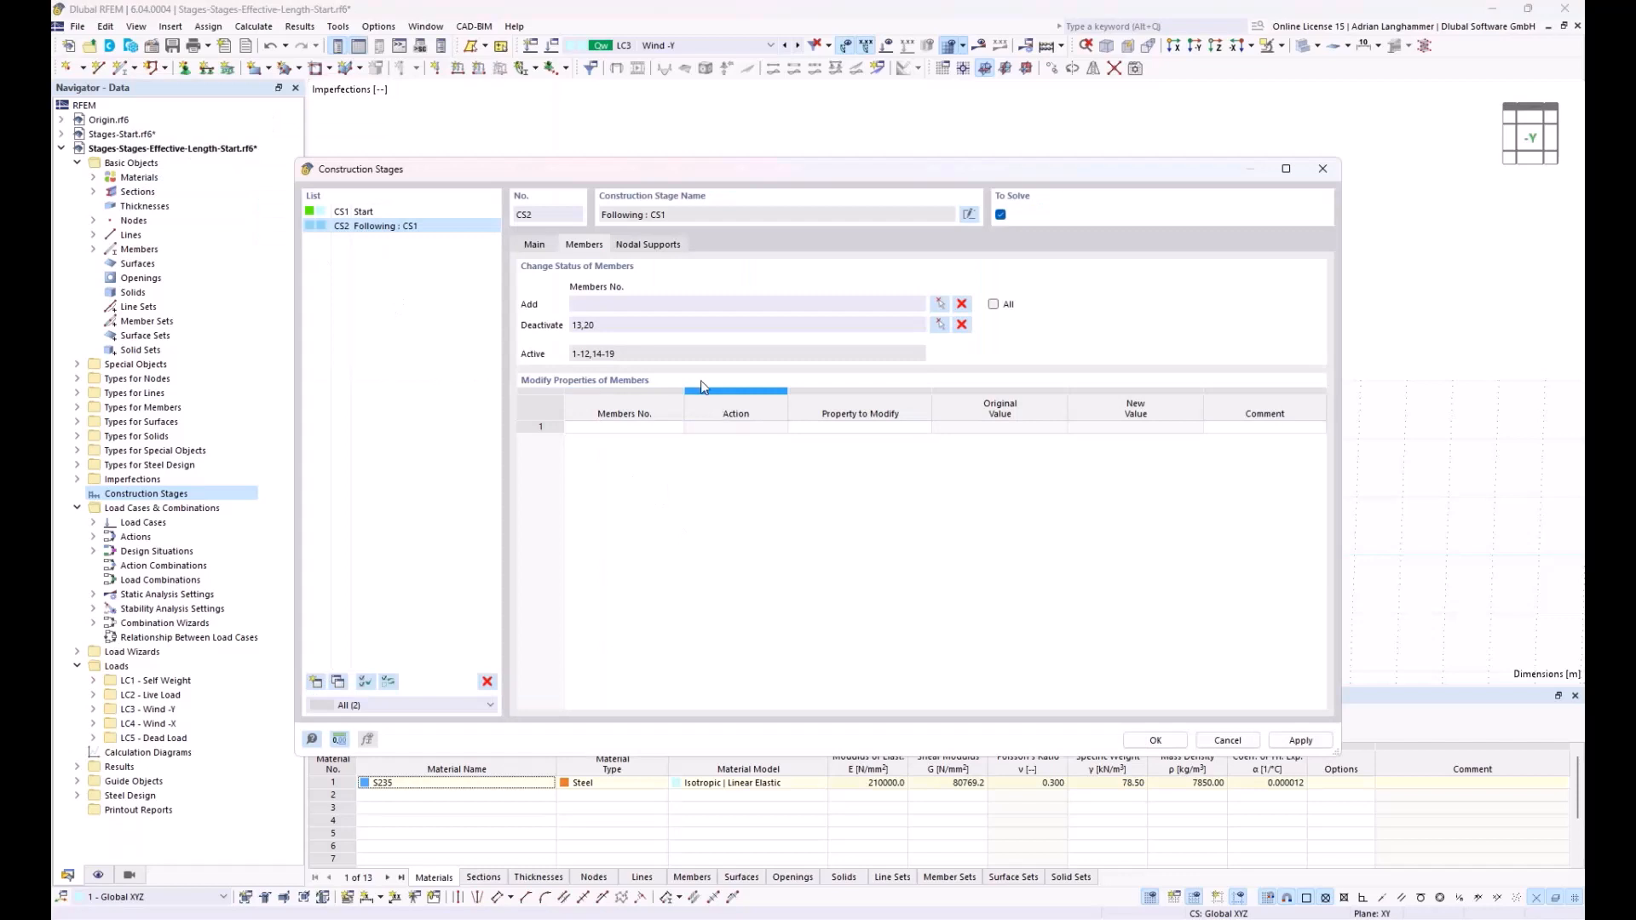
left_click(1146, 740)
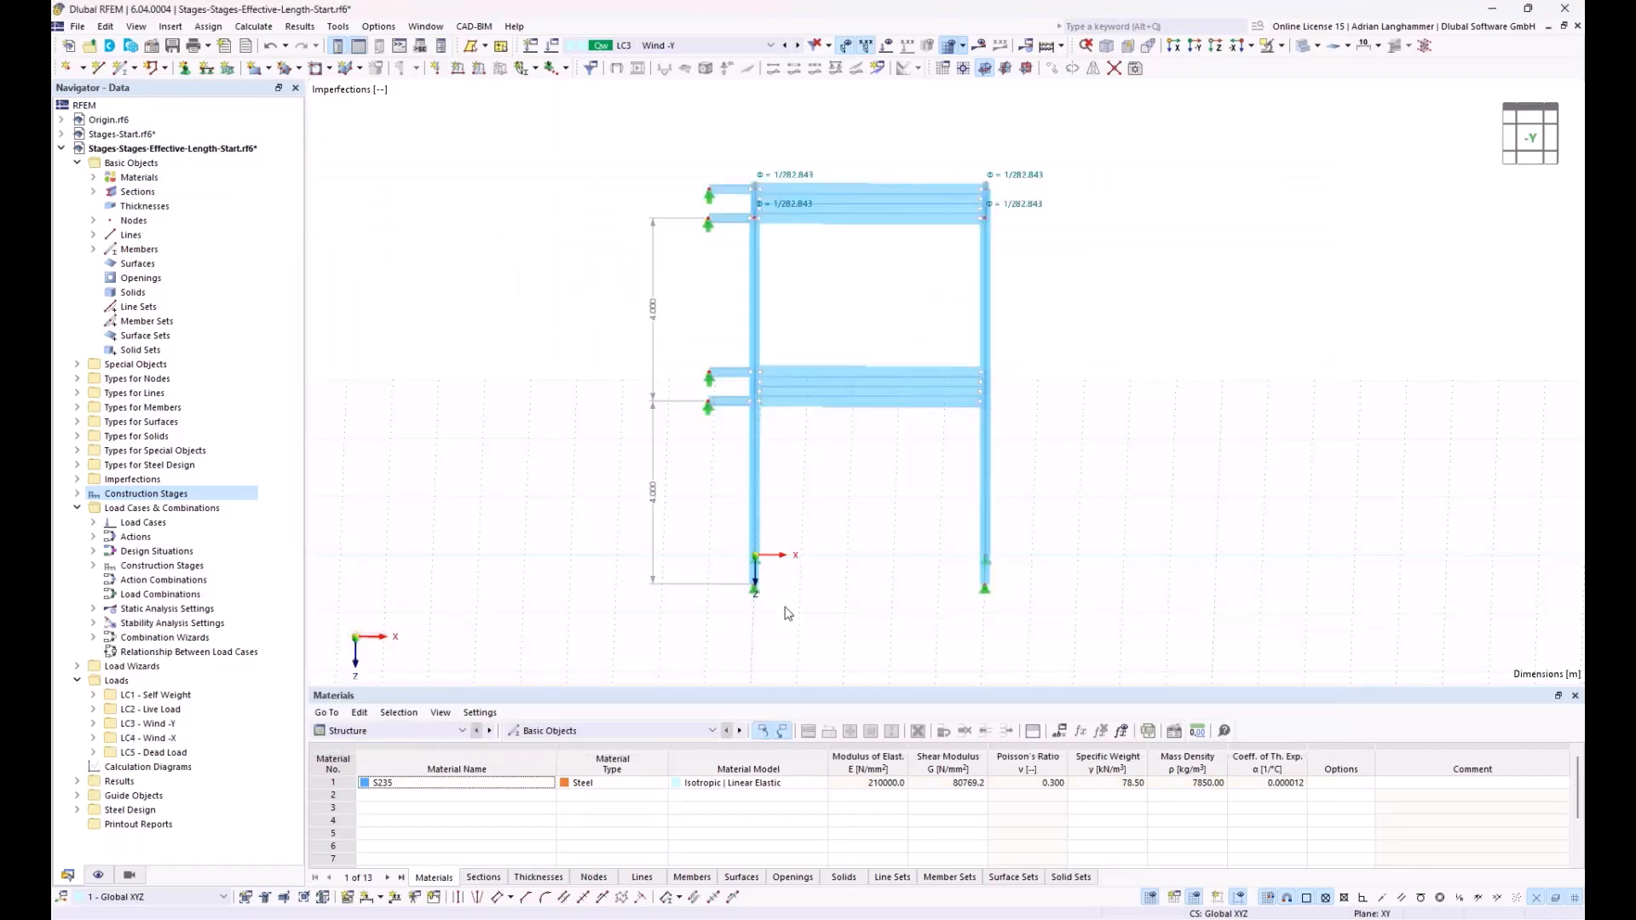
Rename construction stage CS1 as "orignal" and CS2 as "construction" in the load cases and combinations settings
left_click(703, 47)
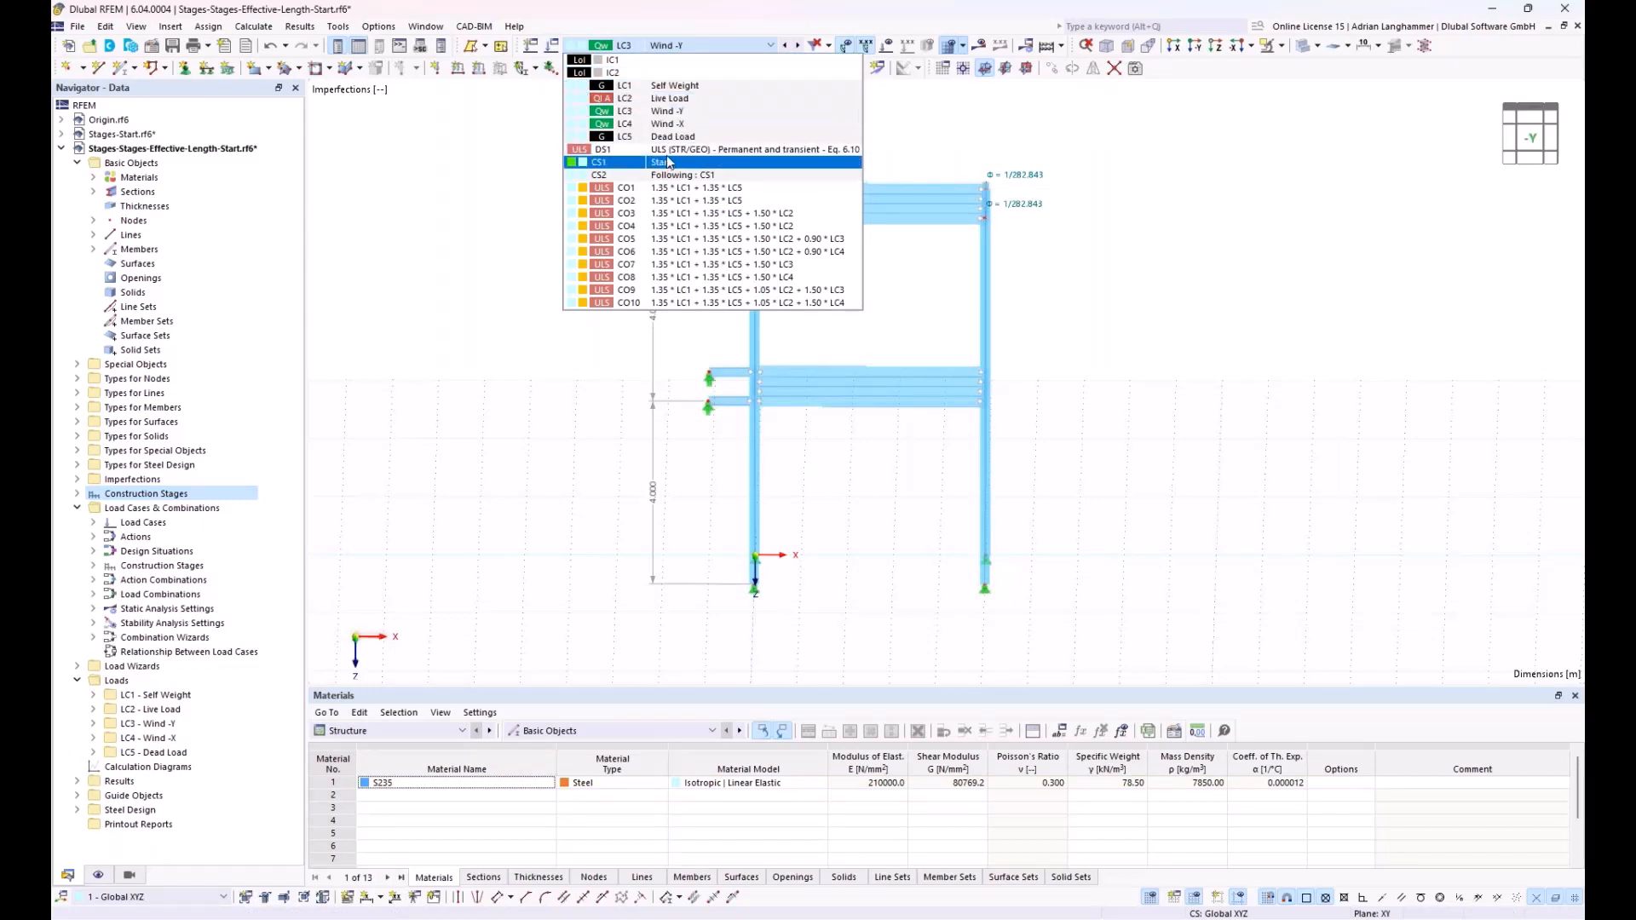
left_click(690, 111)
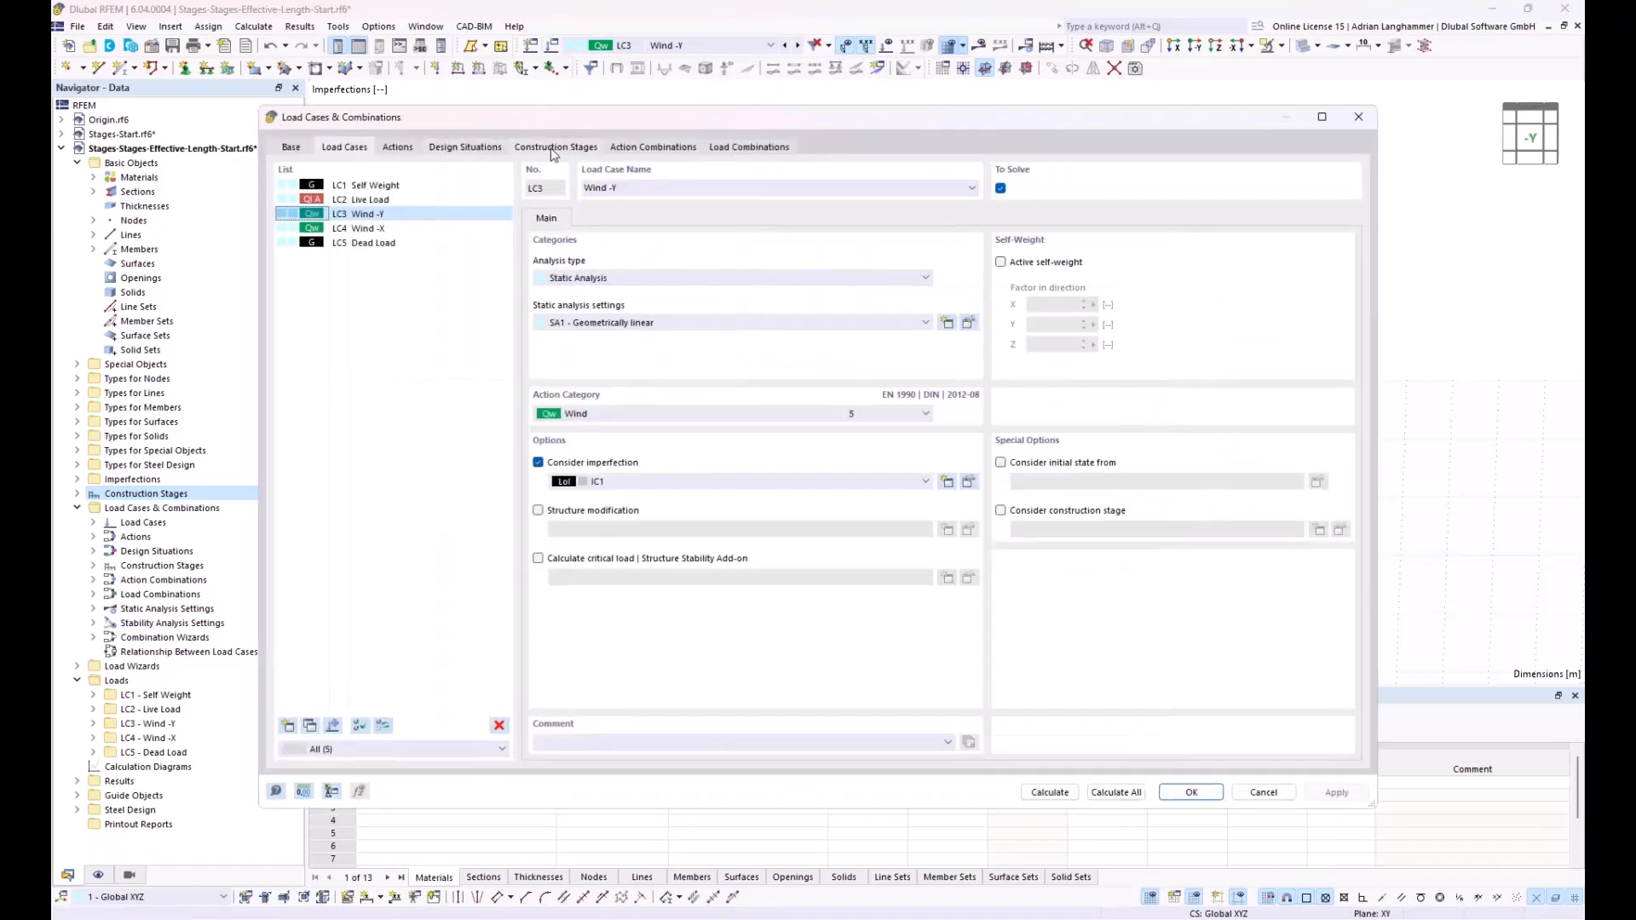
left_click(554, 147)
left_click_drag(564, 116, 582, 111)
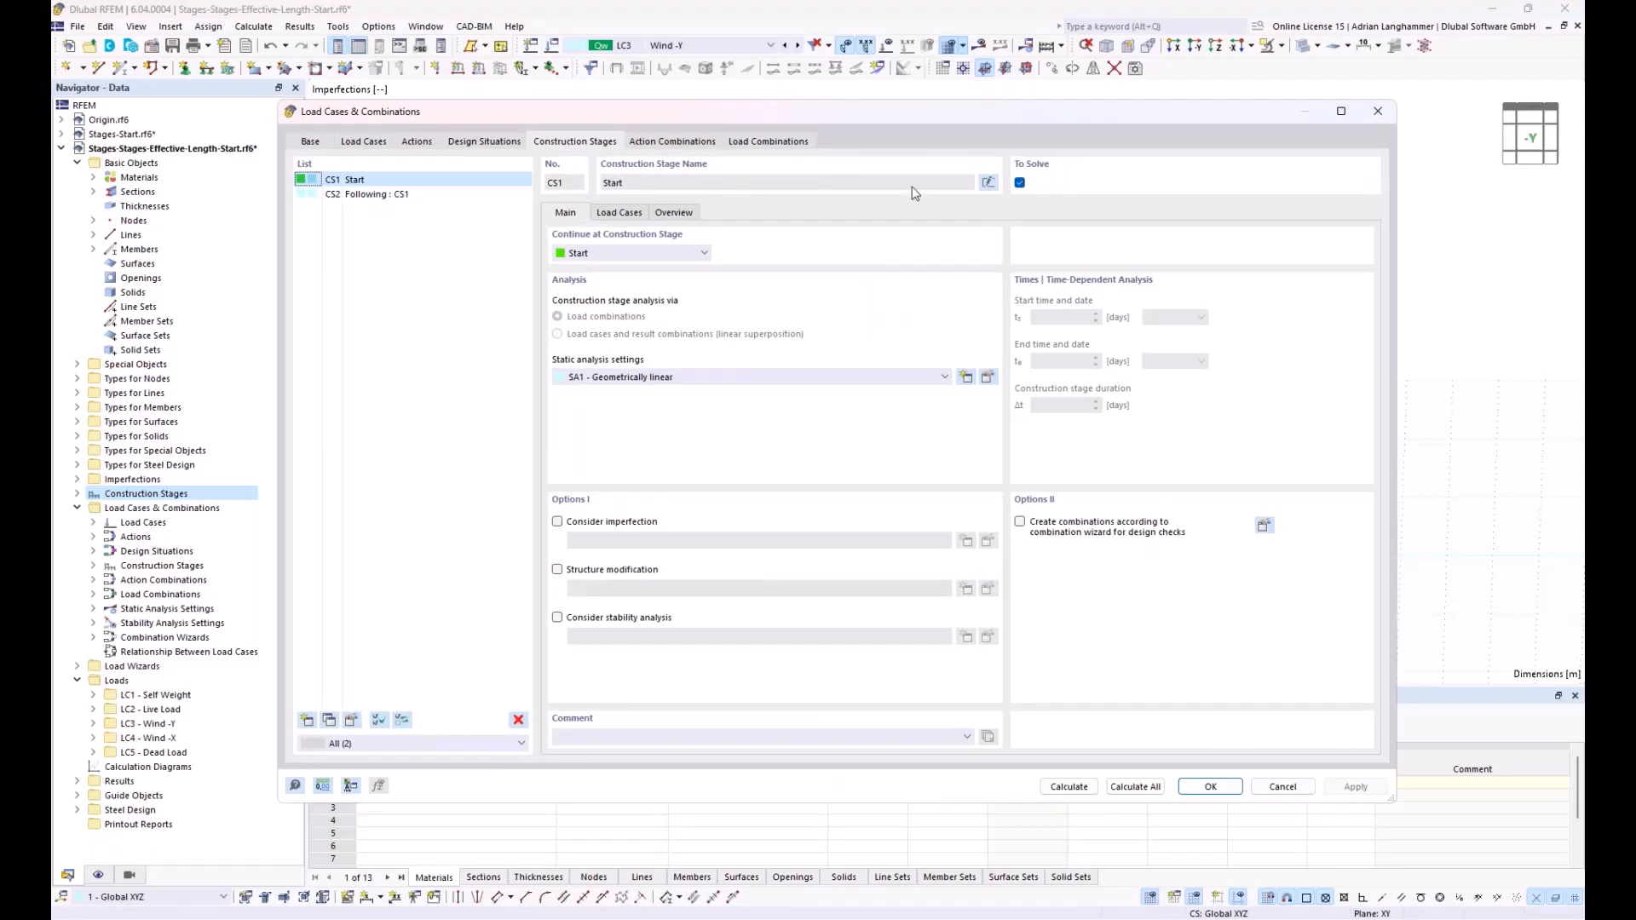
left_click(983, 183)
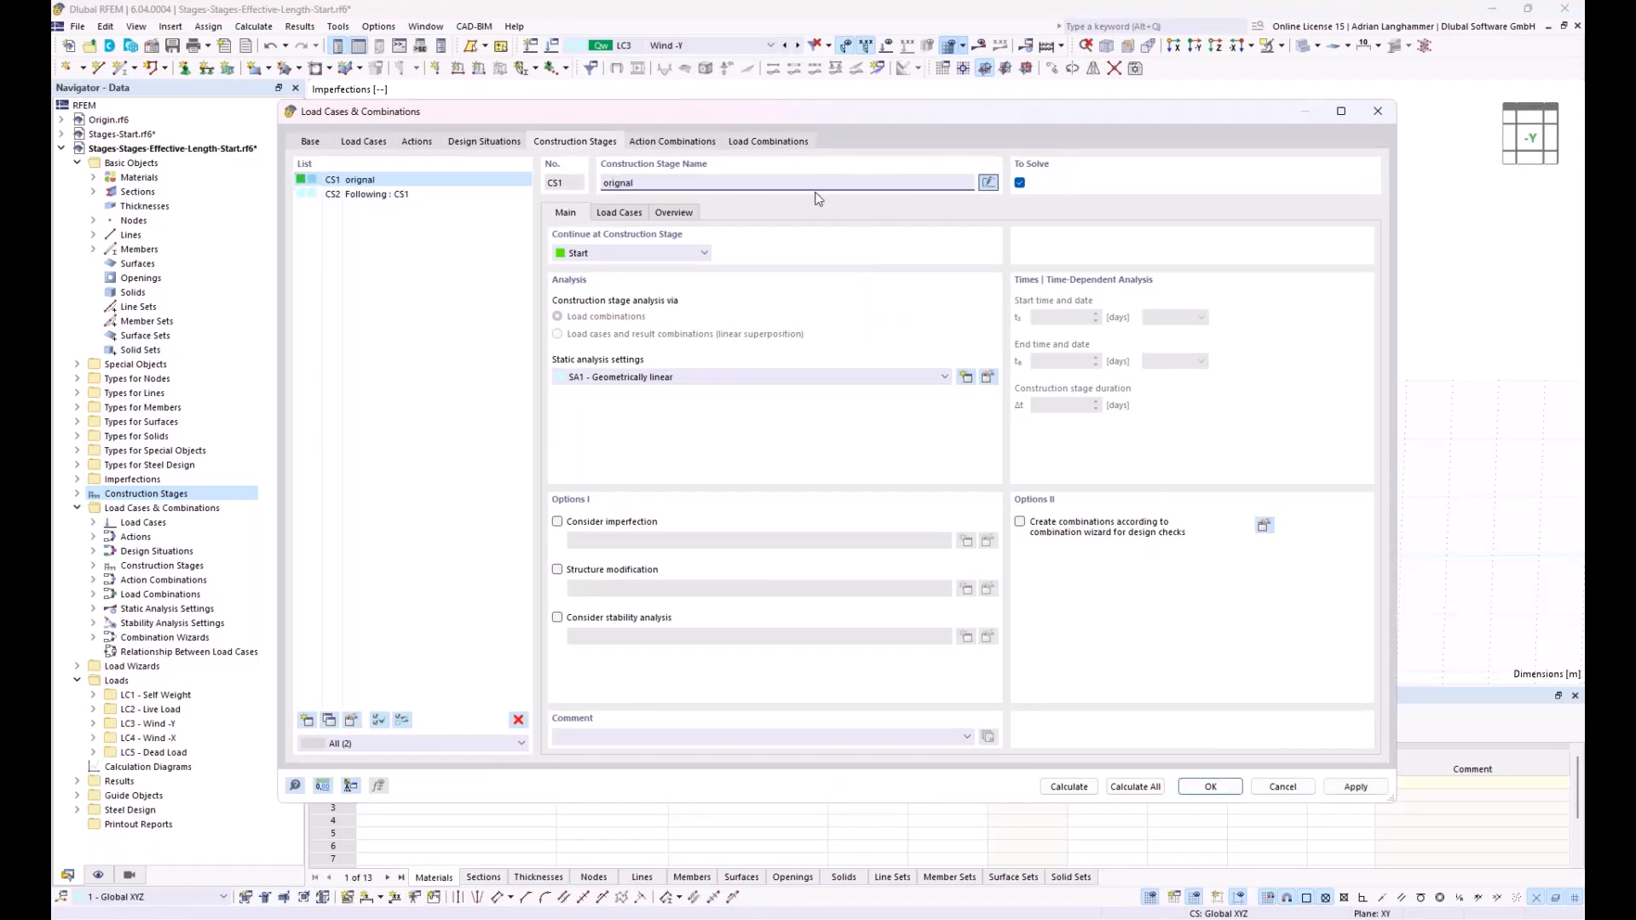
left_click(445, 193)
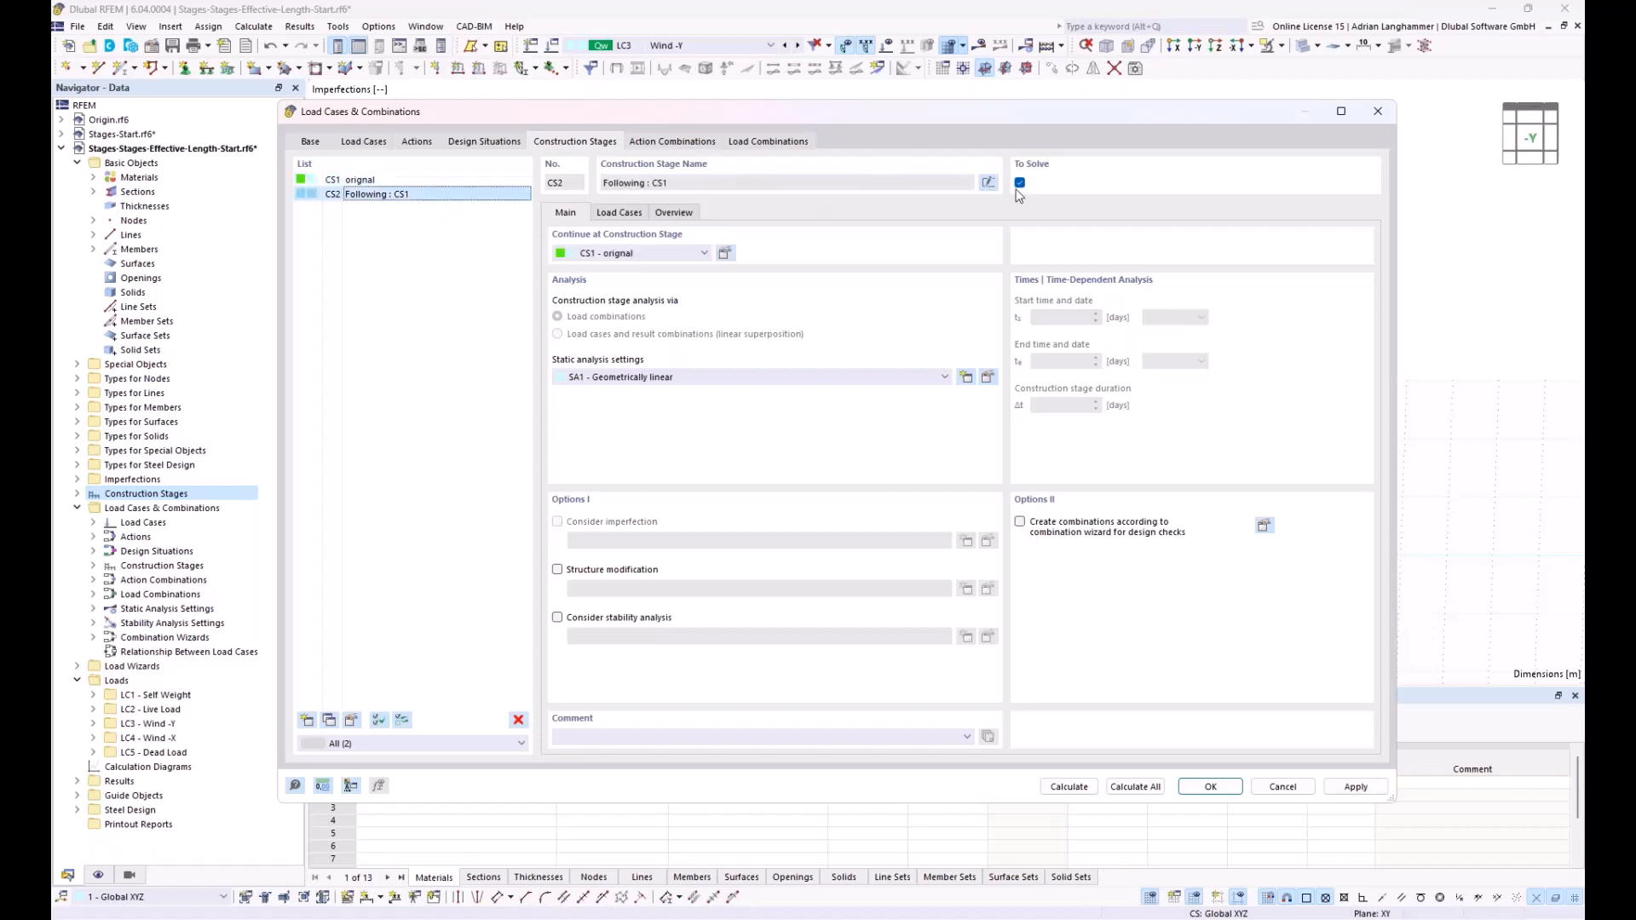
left_click(987, 182)
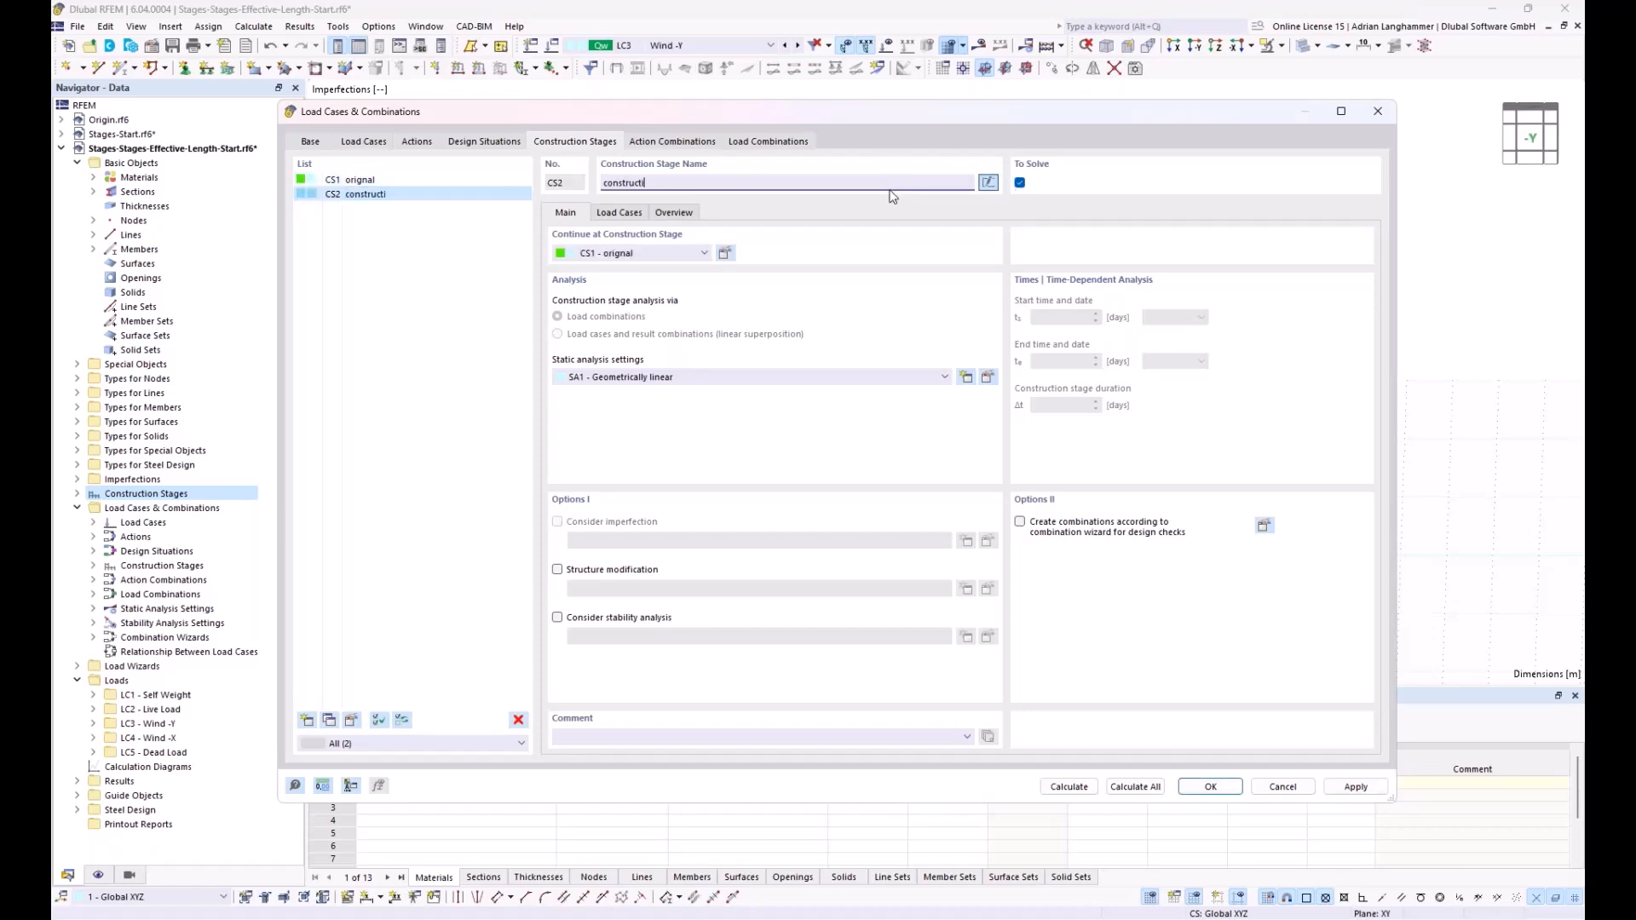
Assign all load cases, LC1 Self Weight through LC5 Dead Load, to construction stage CS1
left_click(401, 180)
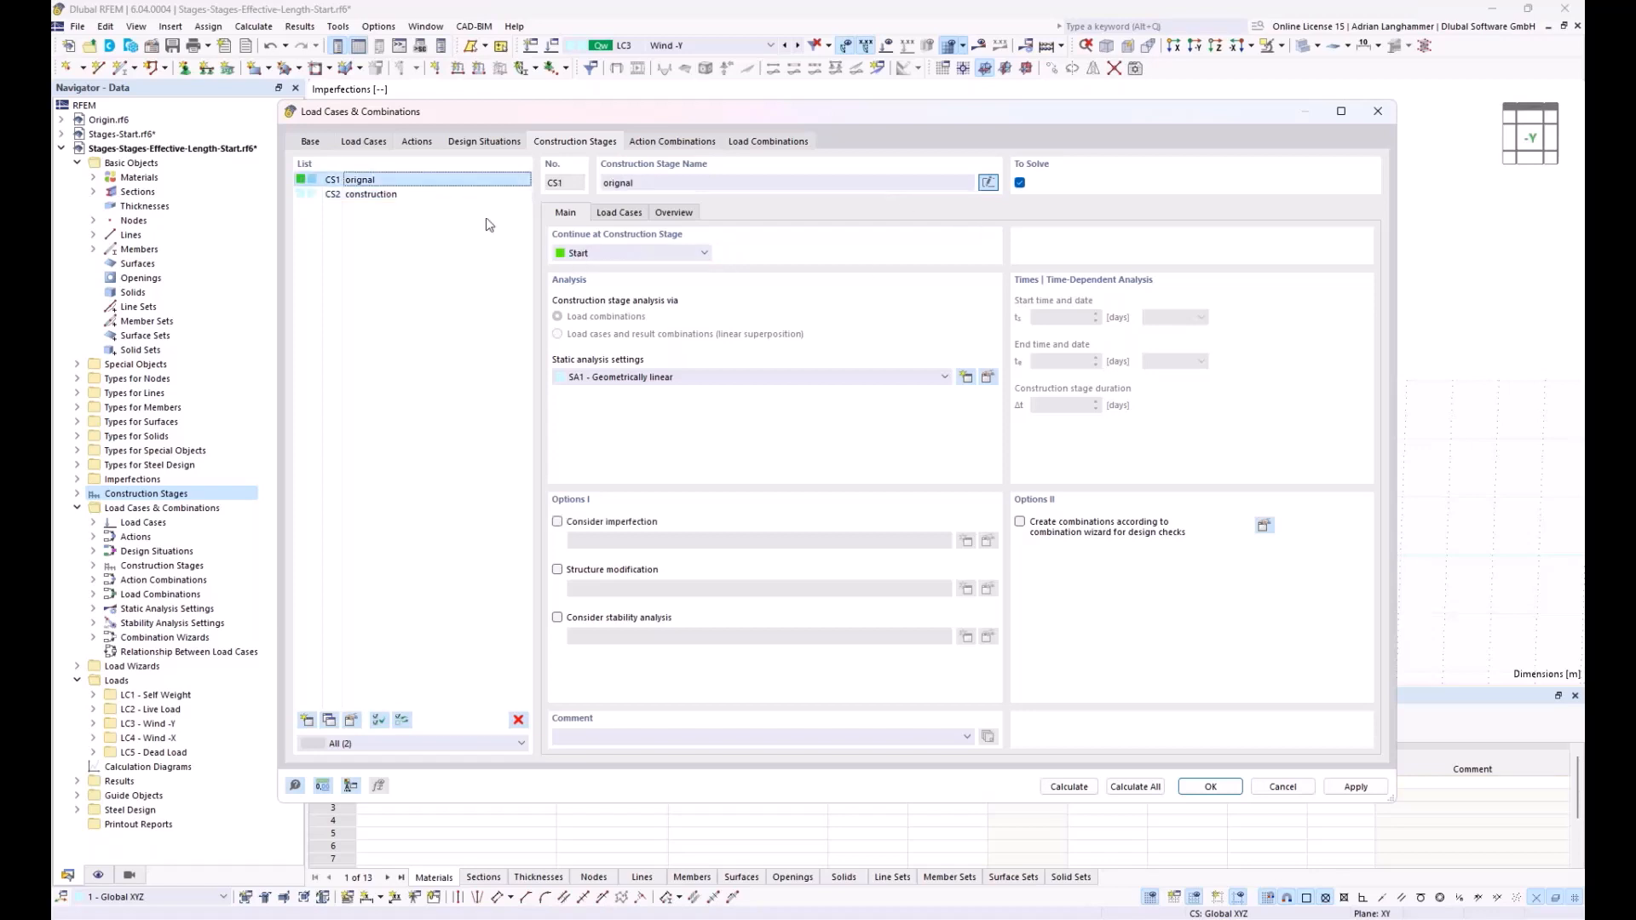
left_click(608, 214)
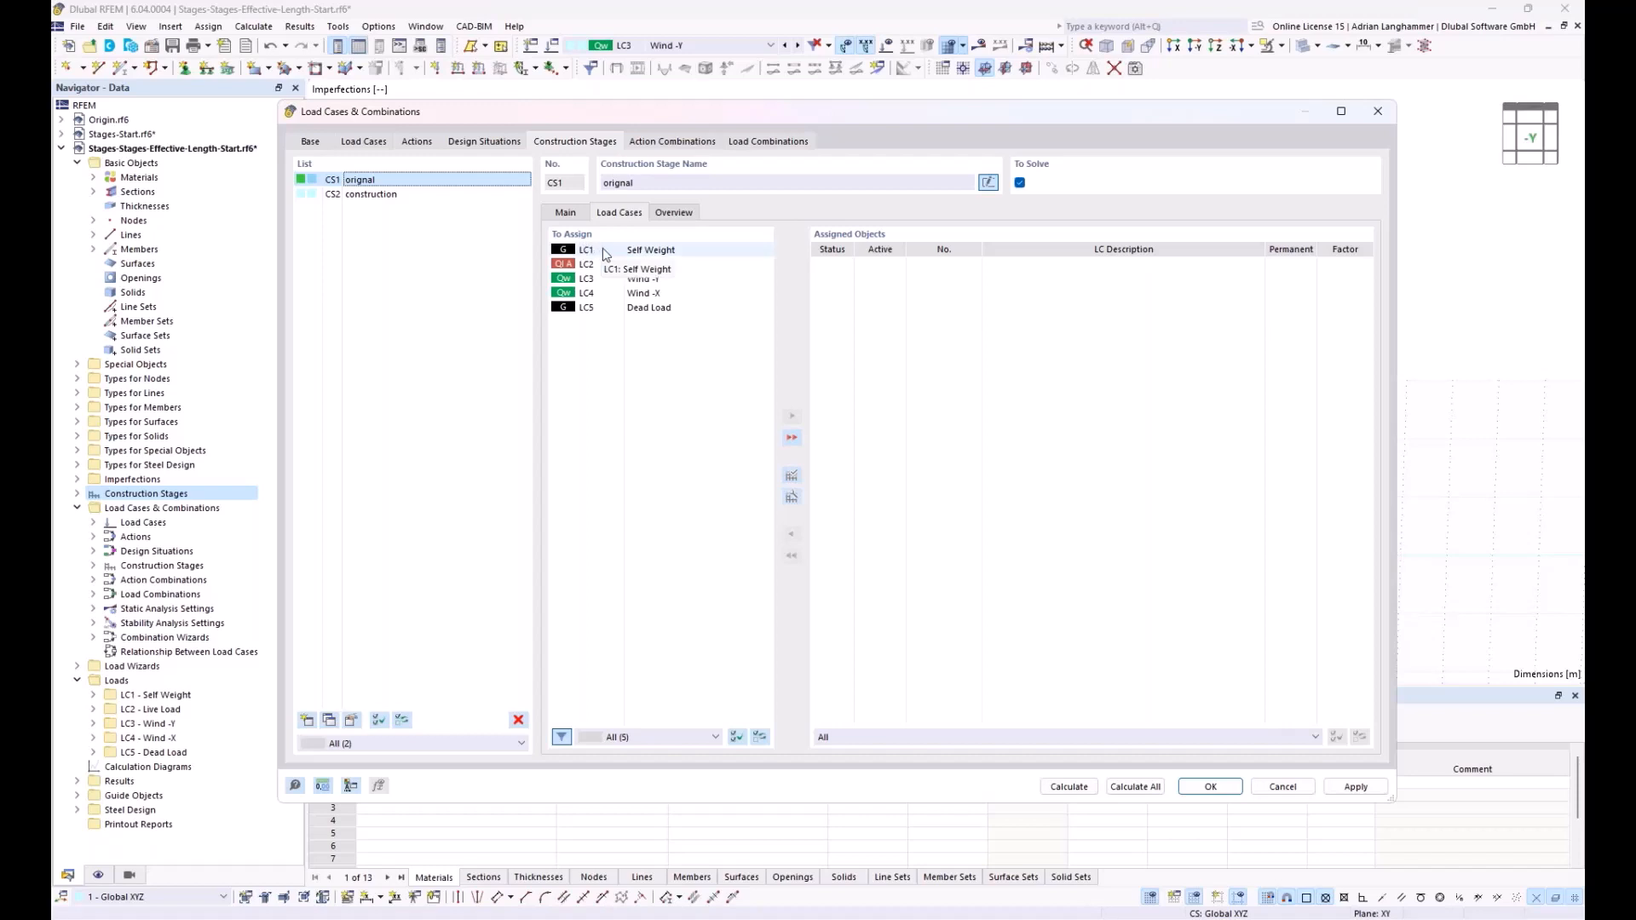
left_click(610, 250)
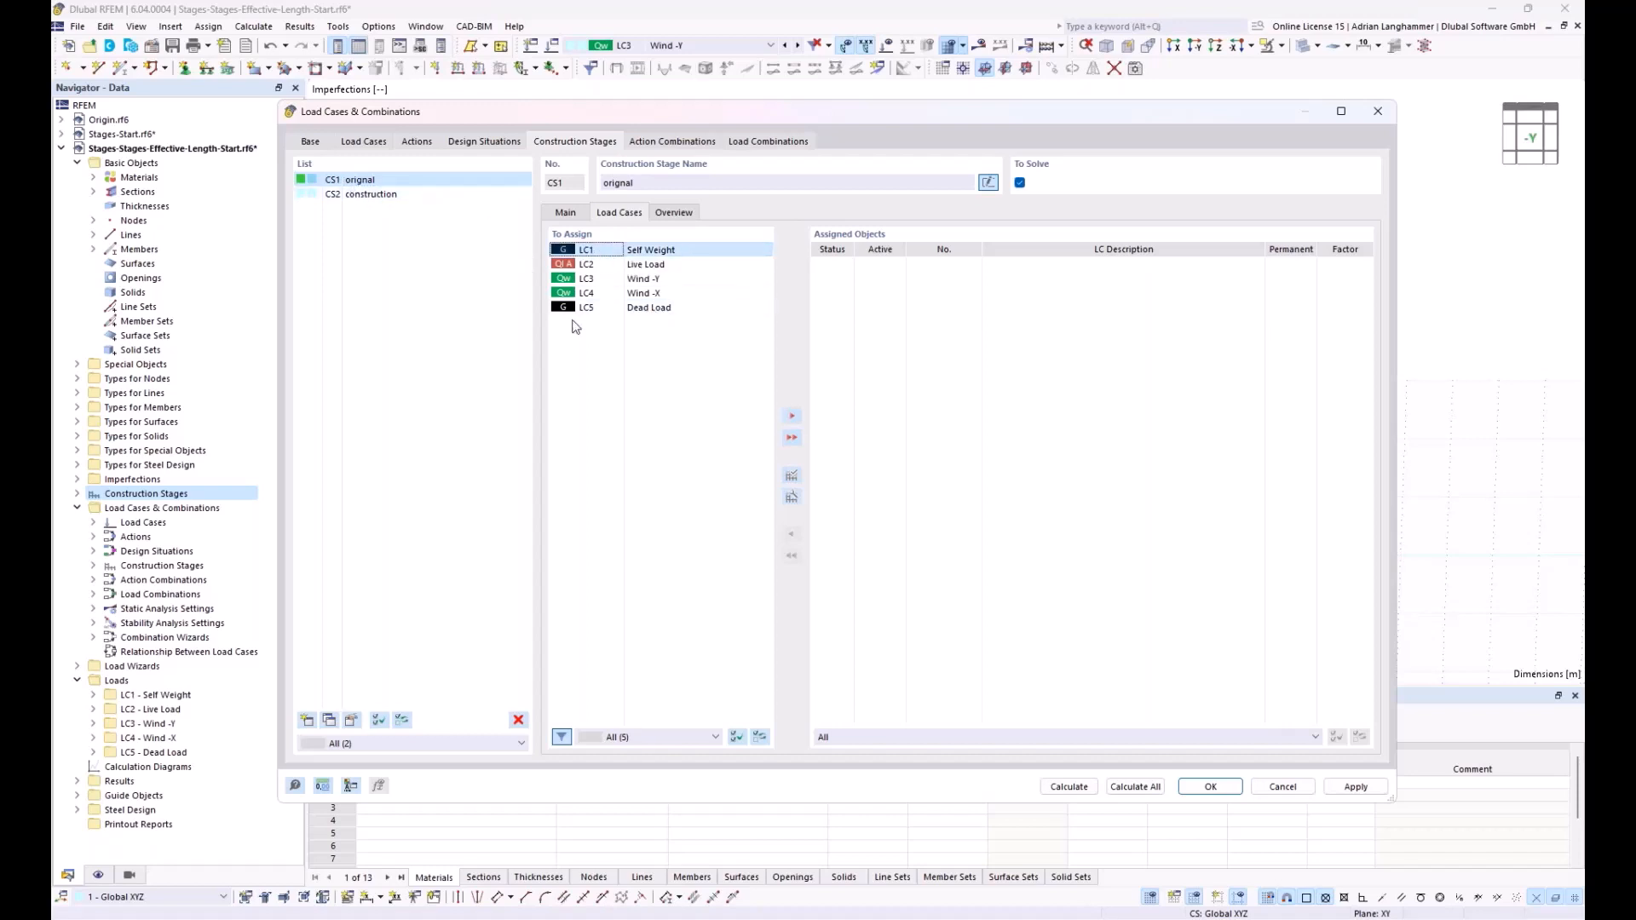
left_click(649, 309, "shift")
left_click(791, 418)
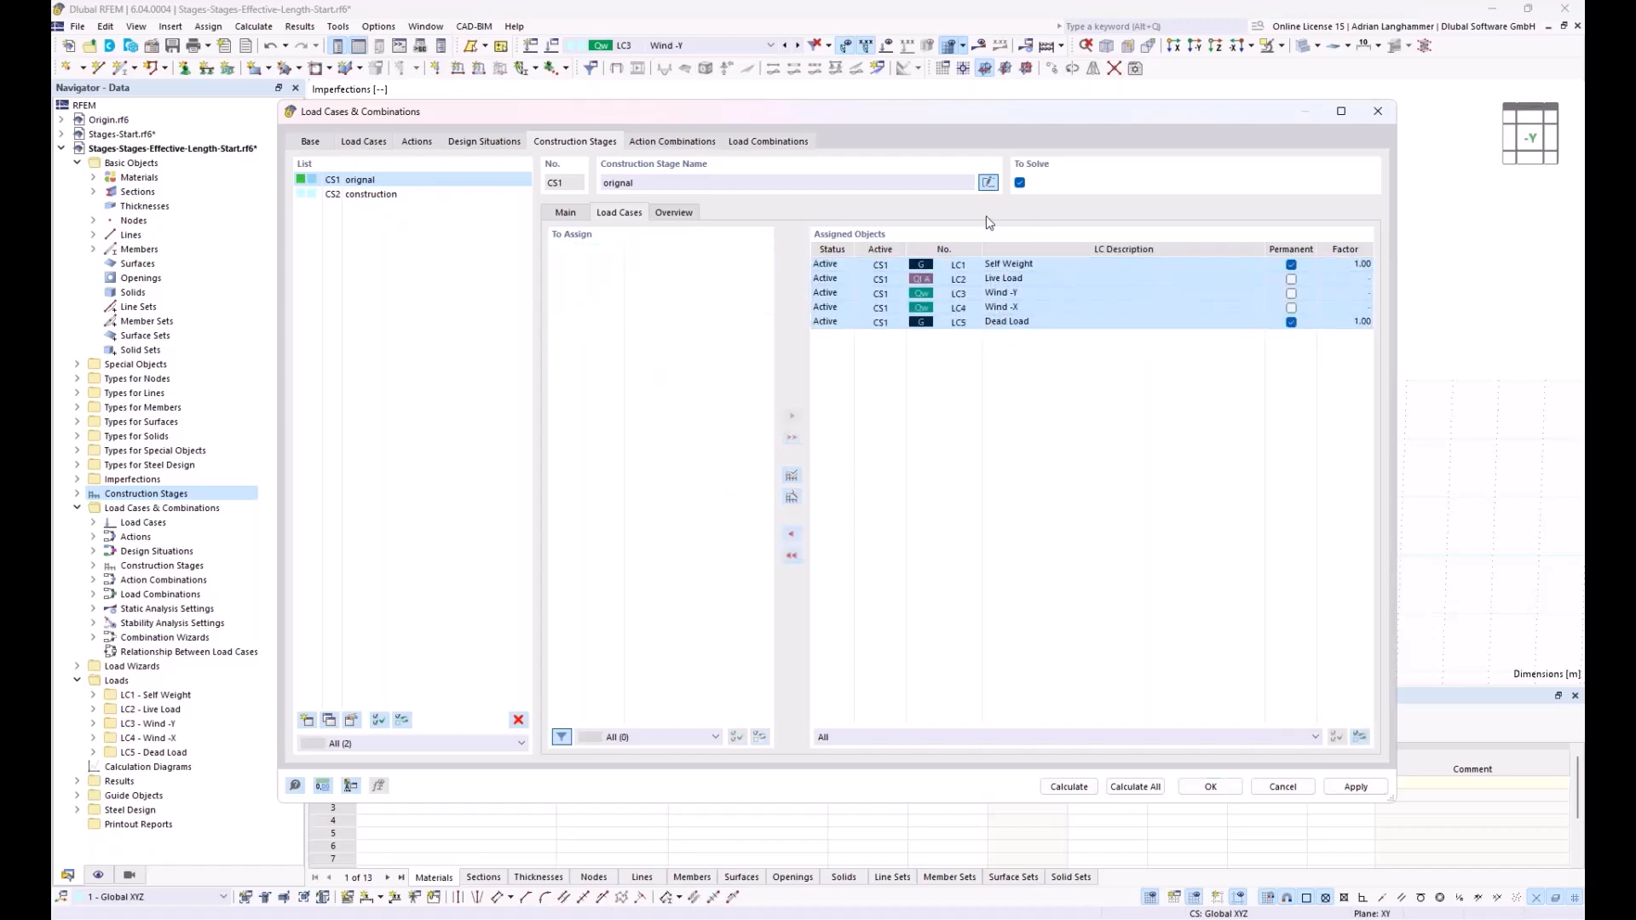
For construction stage CS2, filter the assigned load cases to Current CS and assign LC3 Wind -Y and LC4 Wind -X
left_click(386, 195)
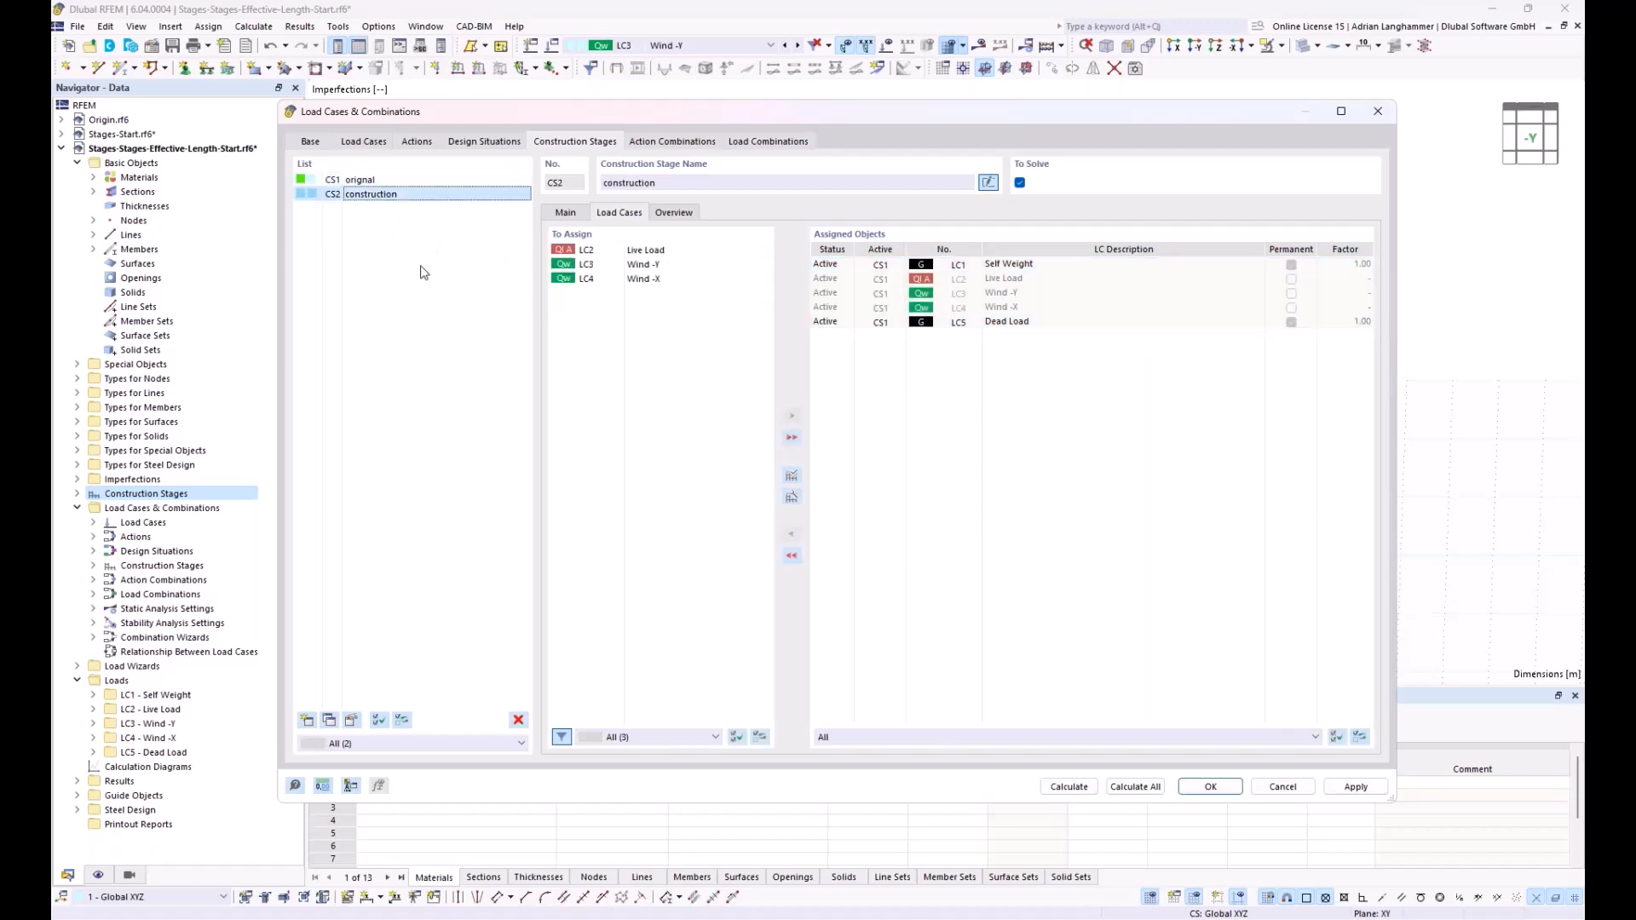
left_click(952, 734)
left_click(949, 735)
left_click(949, 736)
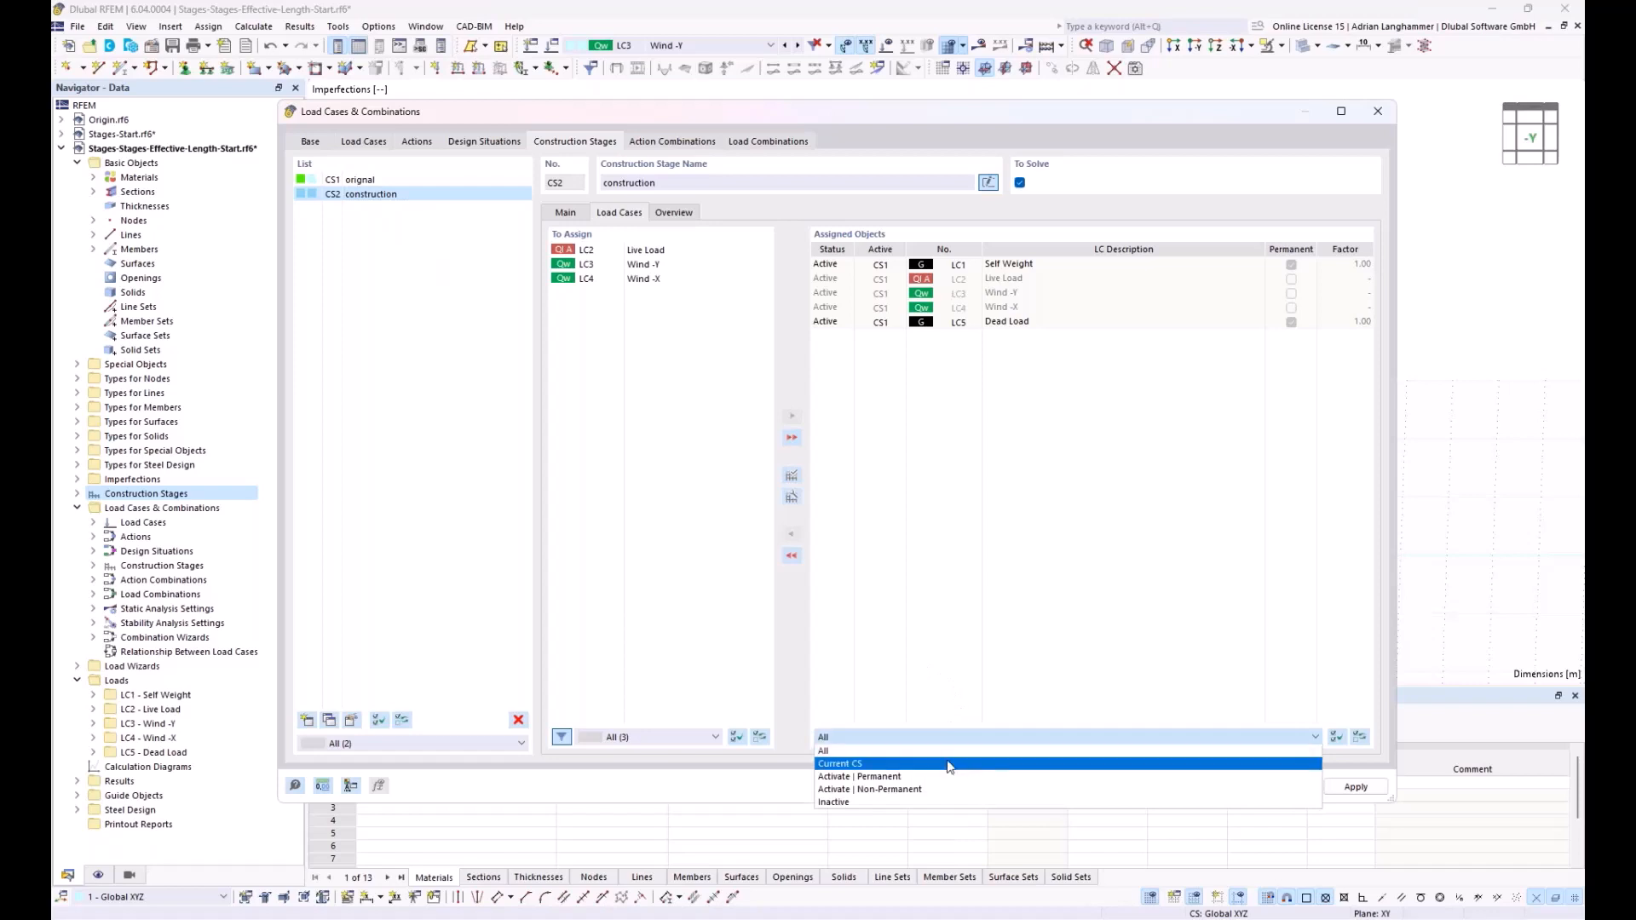
left_click(949, 764)
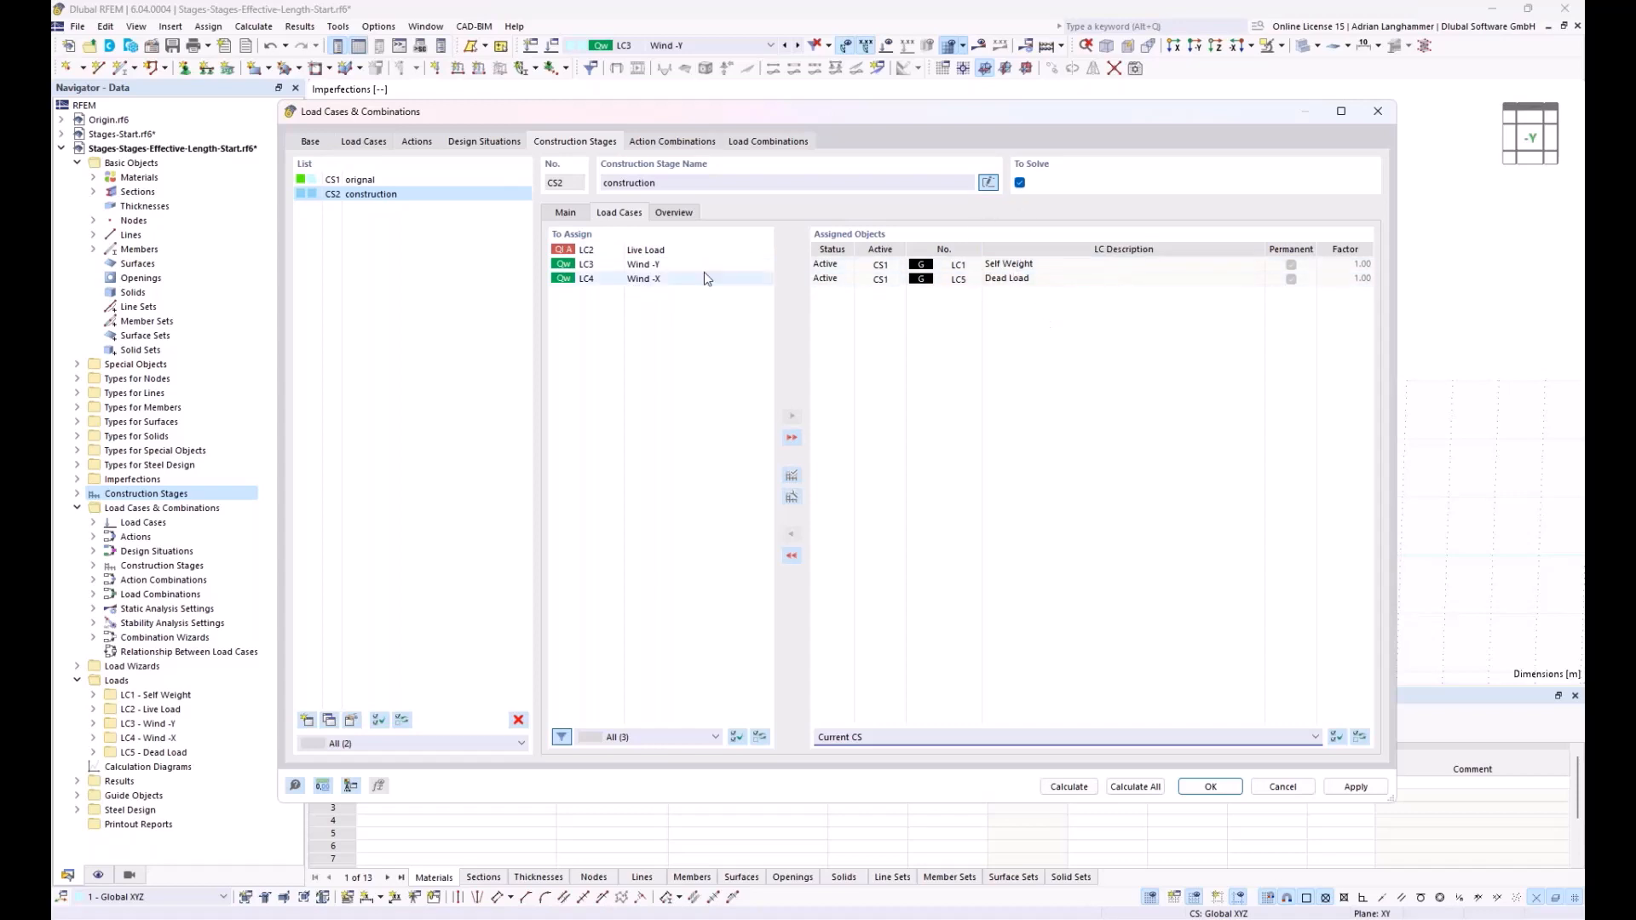
left_click(614, 265)
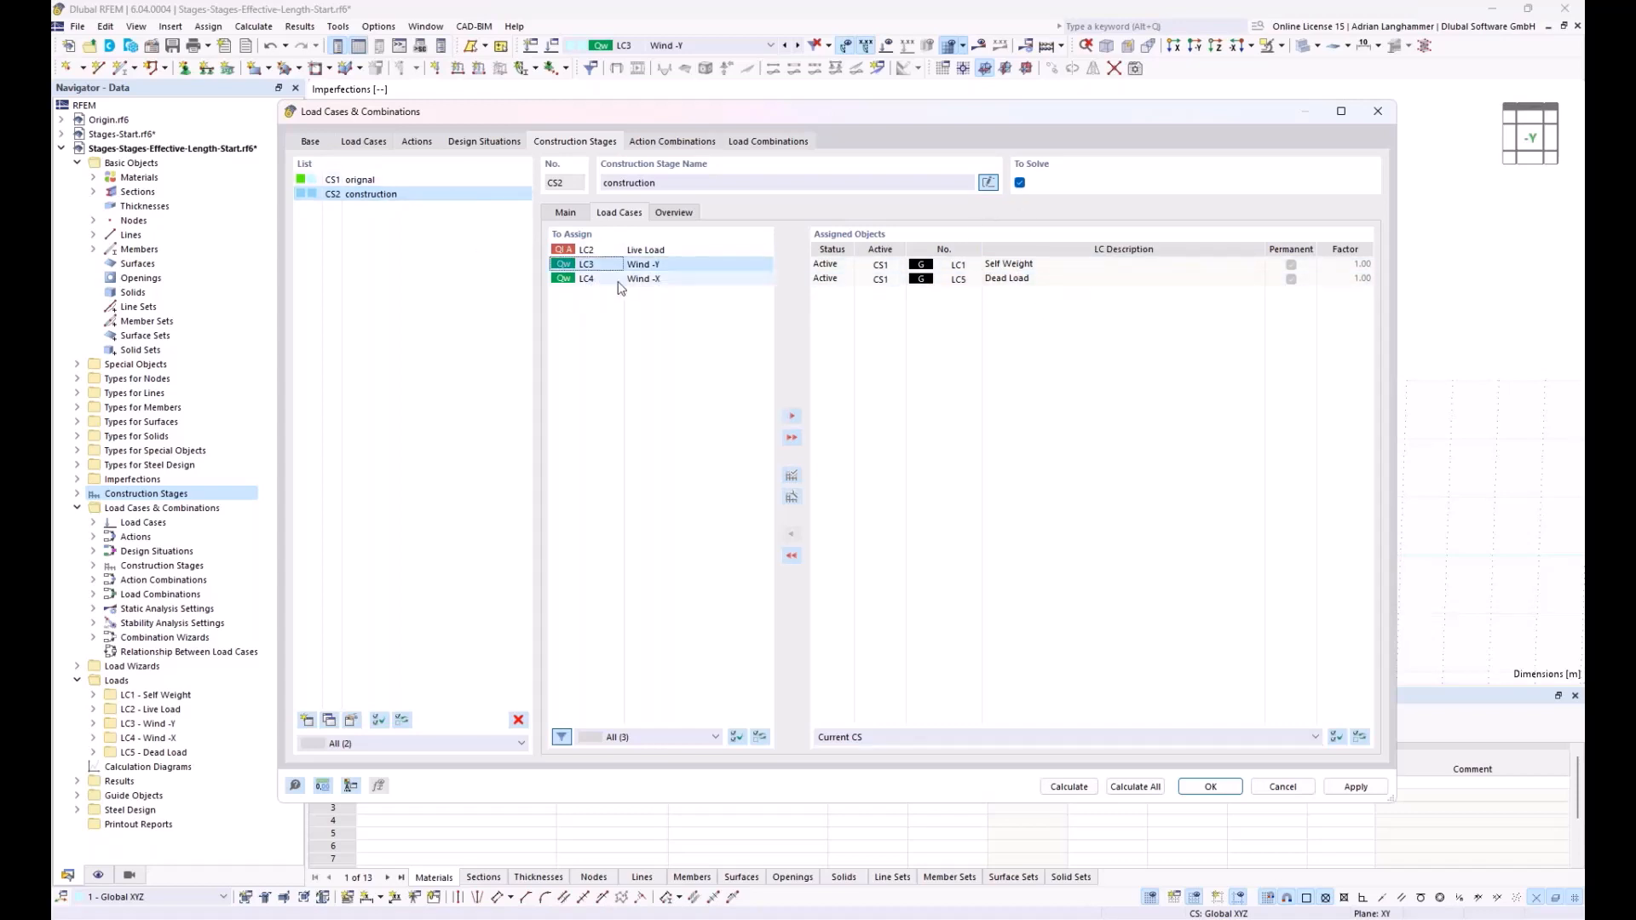
left_click(619, 278, "shift")
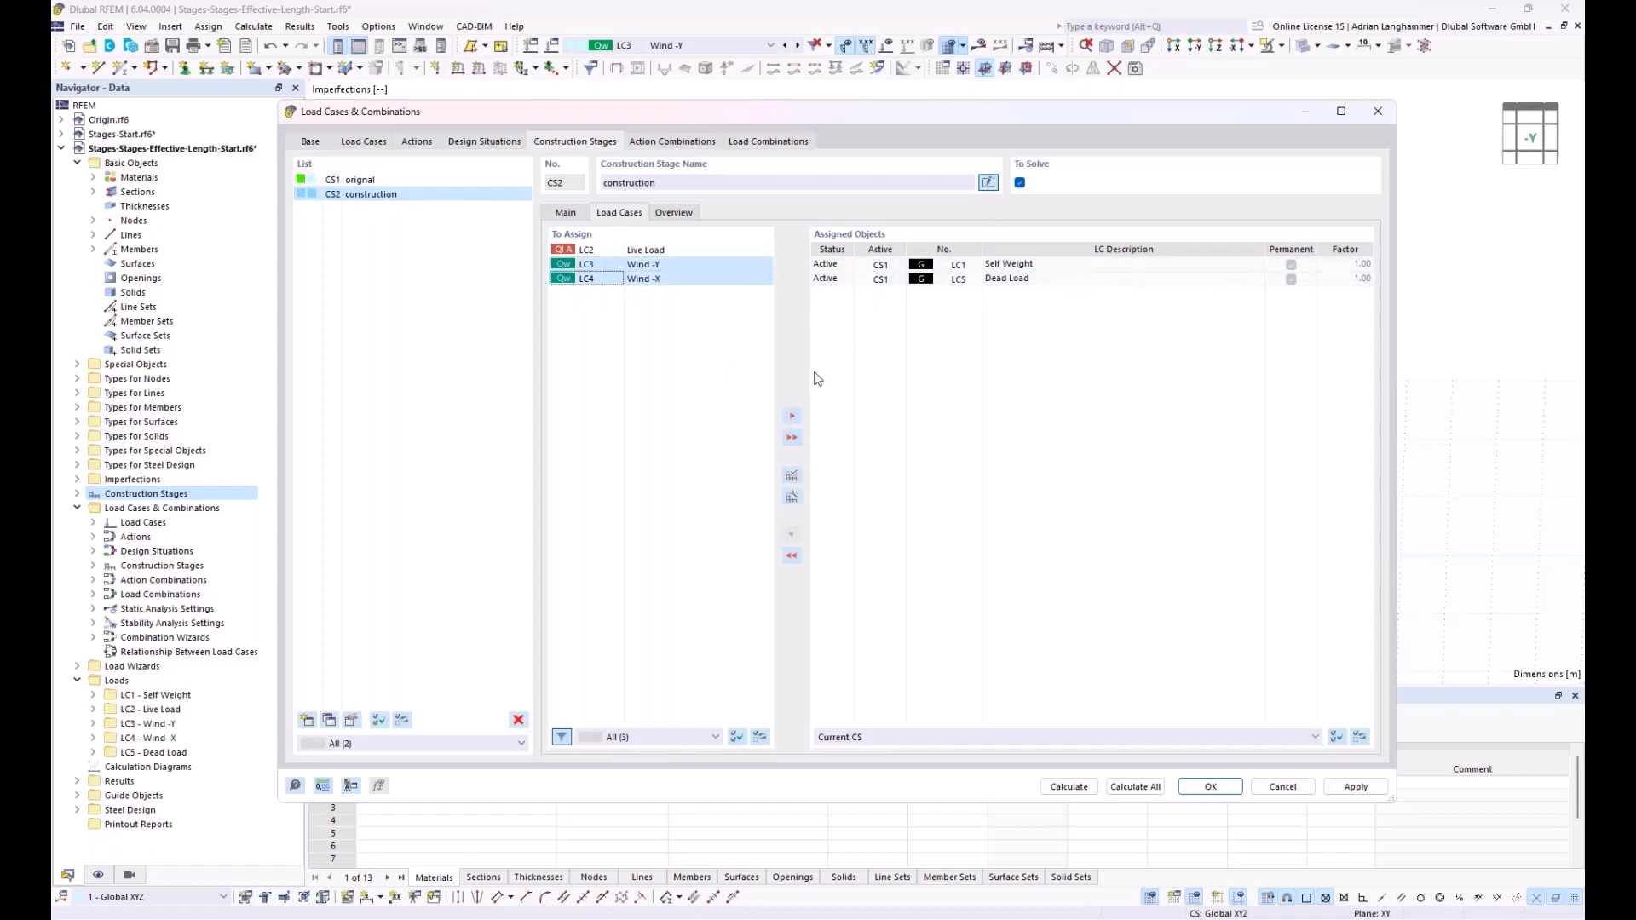
left_click(791, 416)
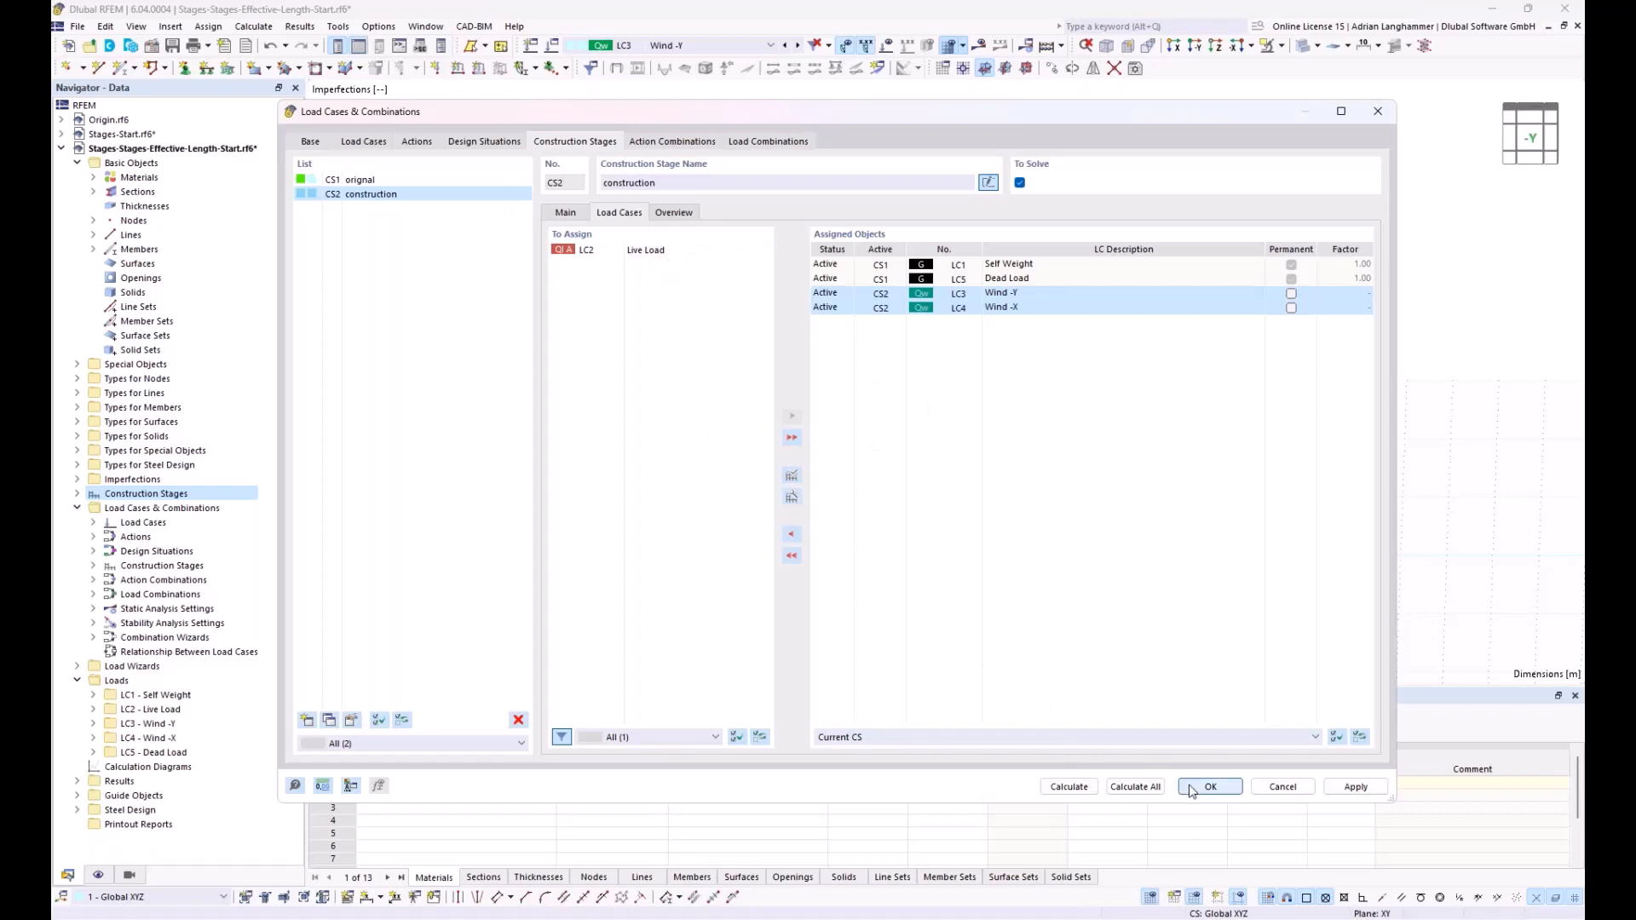
Enable combination-wizard combinations for CS1 and set the second-order SA2 wizard to consider construction stages only
left_click(565, 212)
left_click(387, 180)
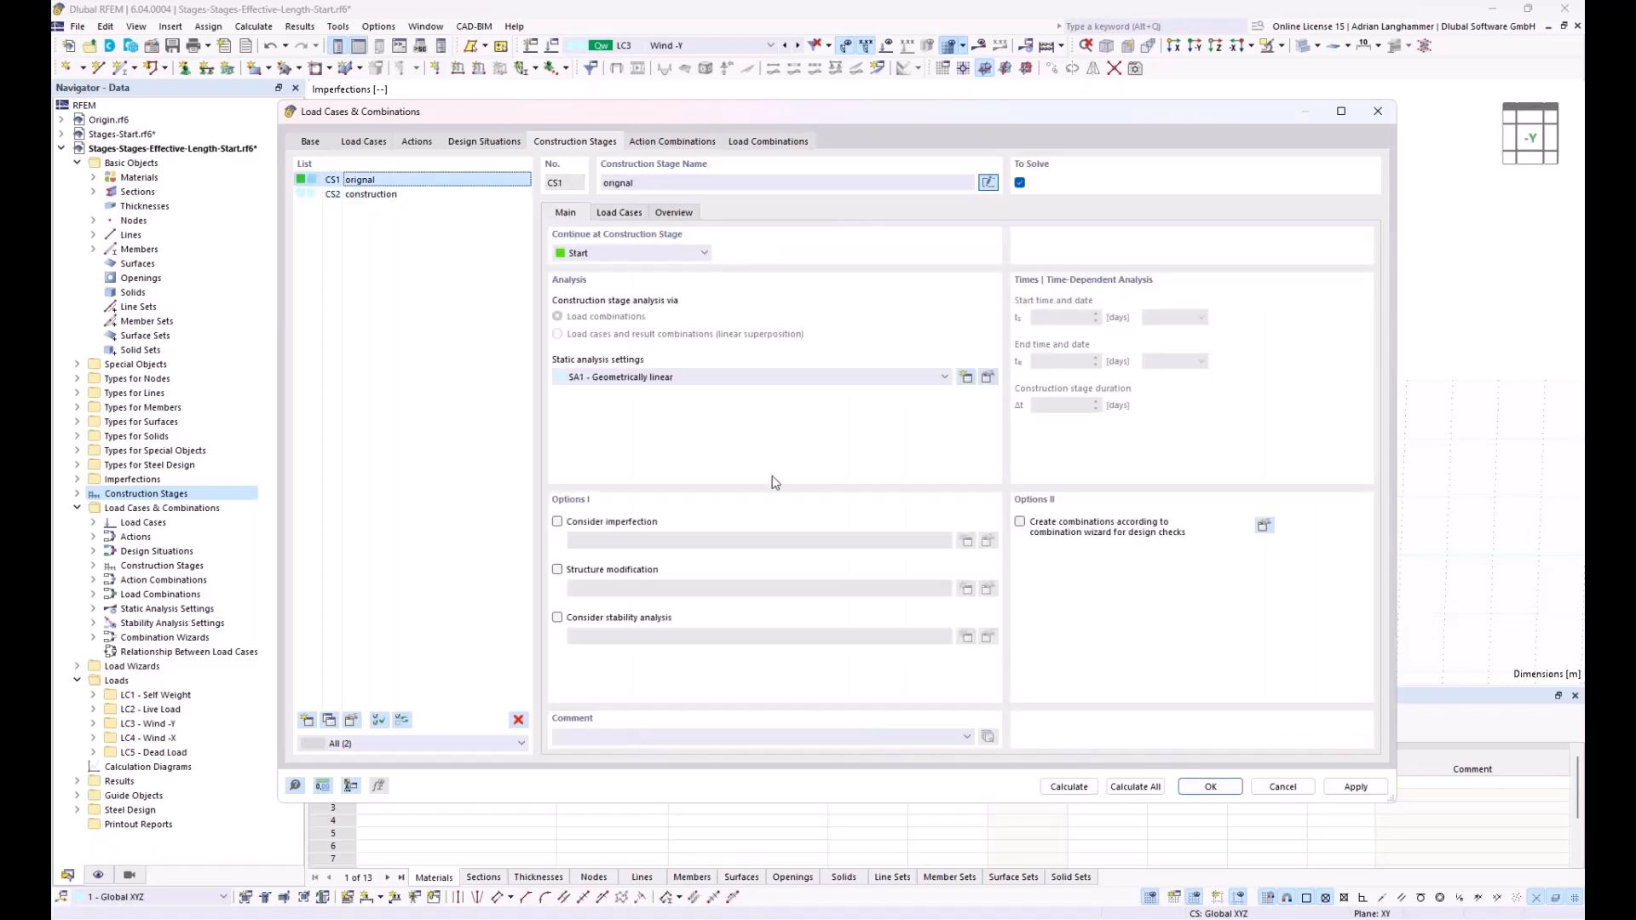
left_click(1055, 528)
left_click(1264, 526)
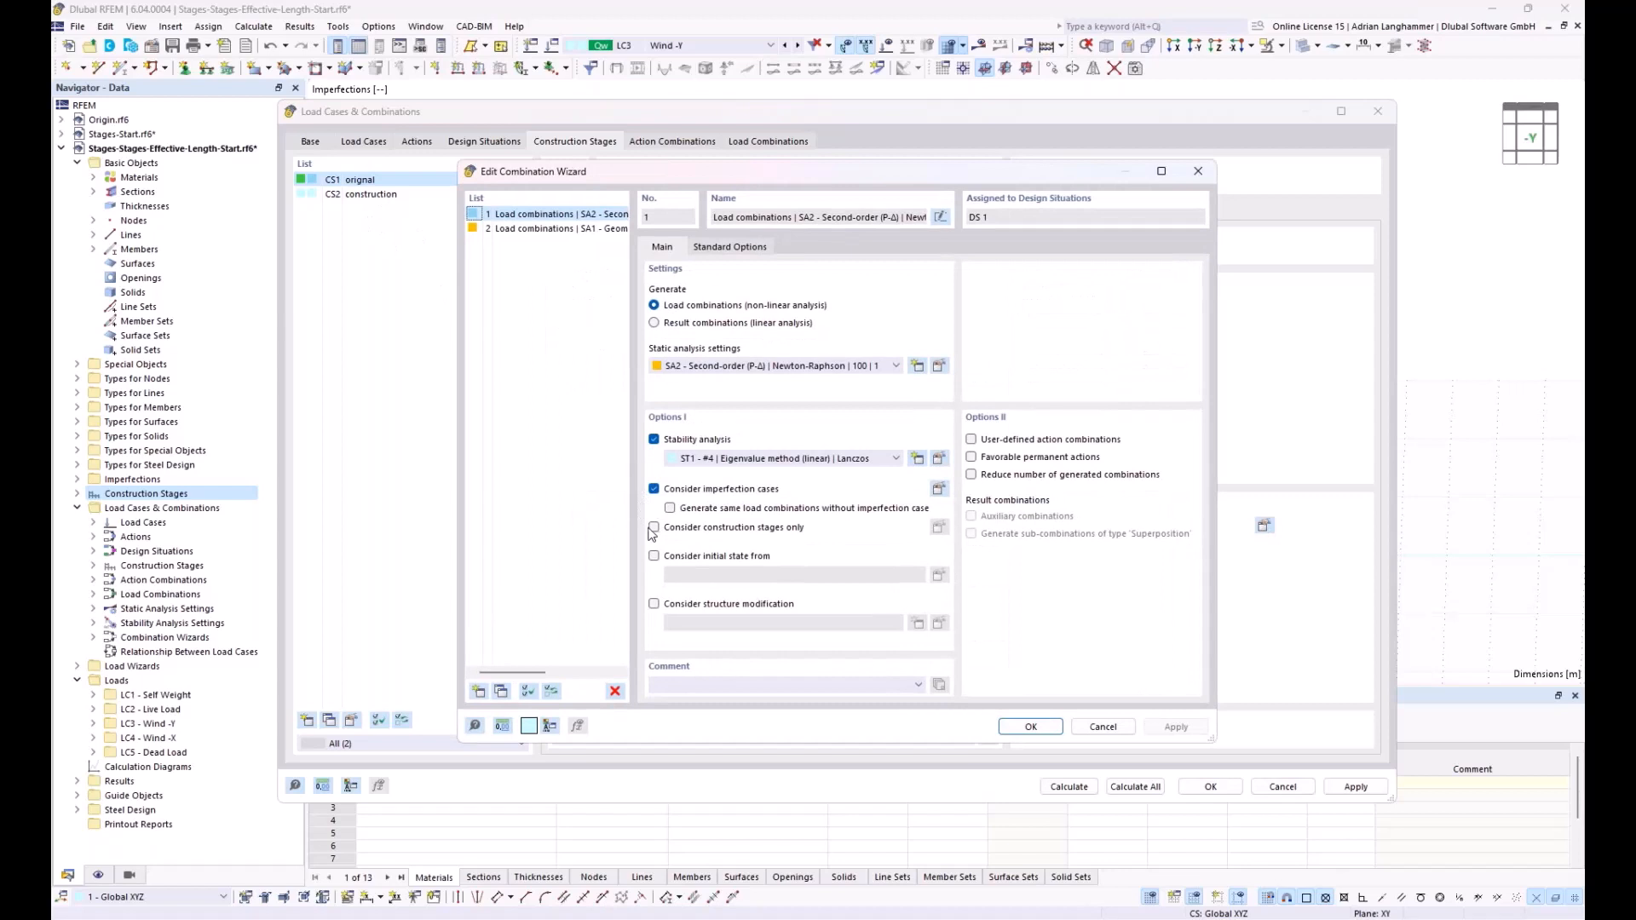
left_click(654, 527)
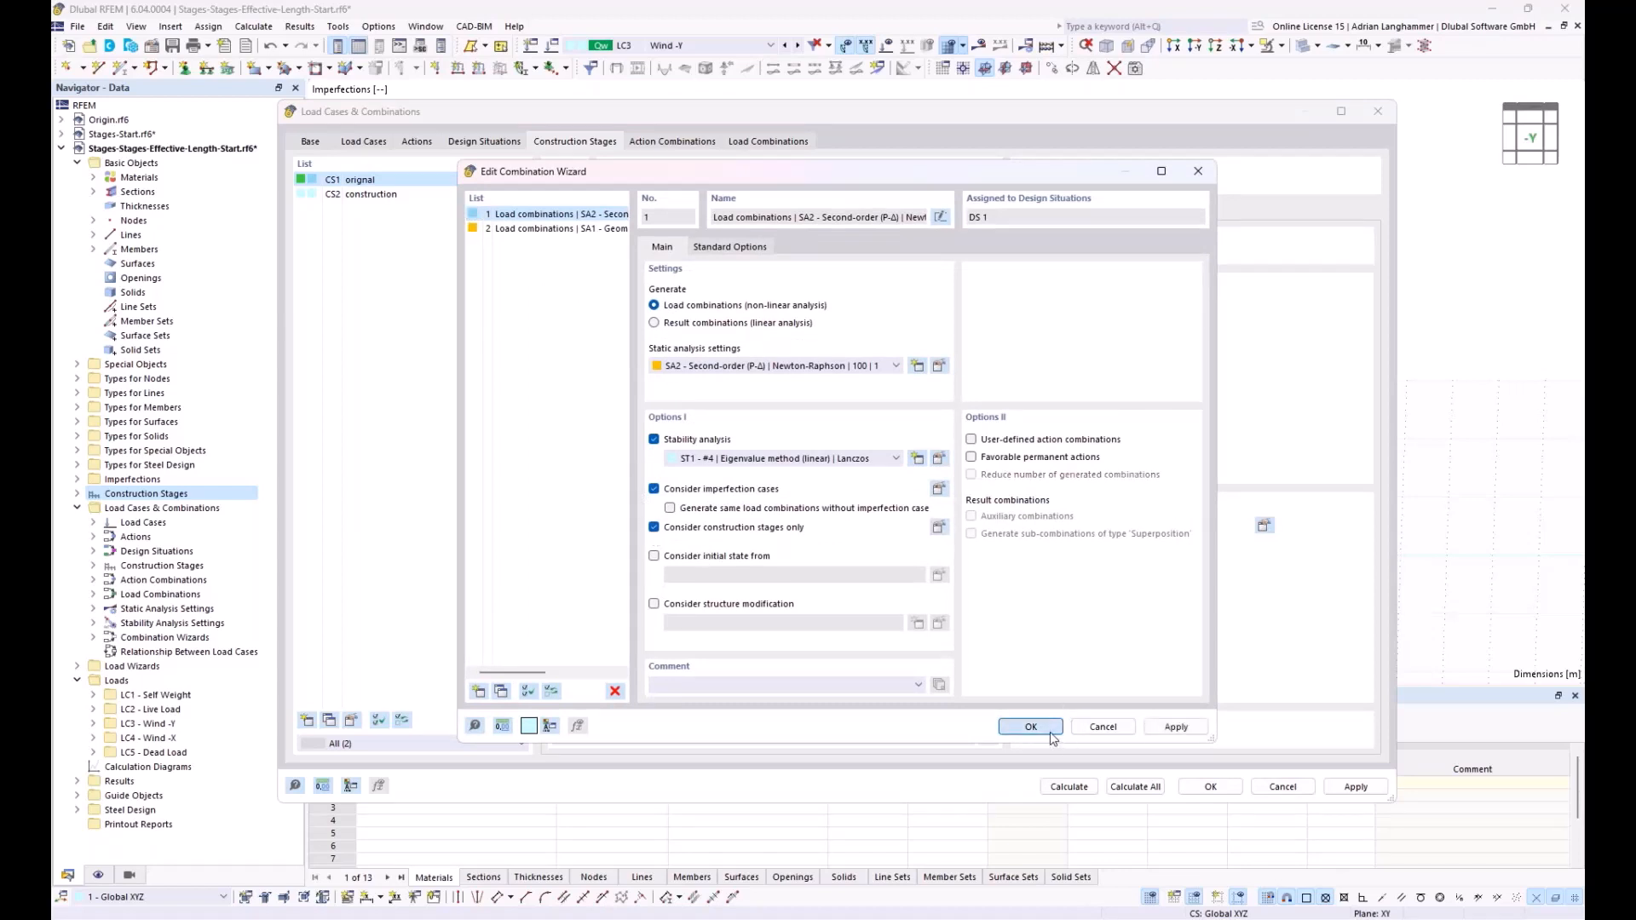
left_click(1031, 727)
Enable creating combinations according to the combination wizard for CS2 and check the second-order wizard's settings
left_click(397, 195)
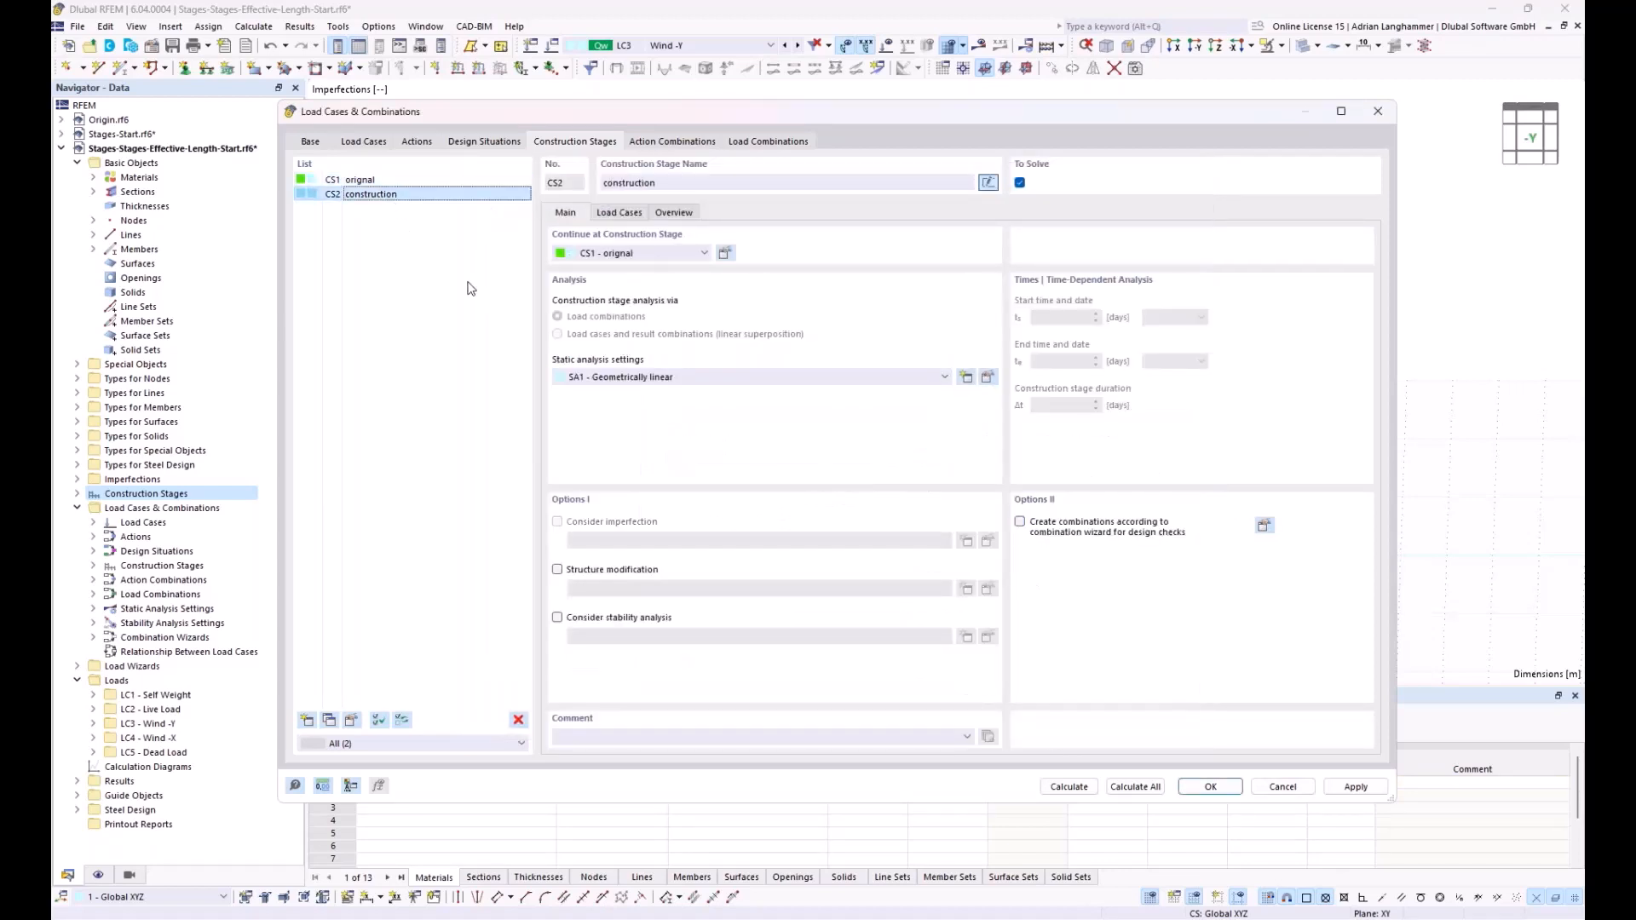
left_click(1020, 523)
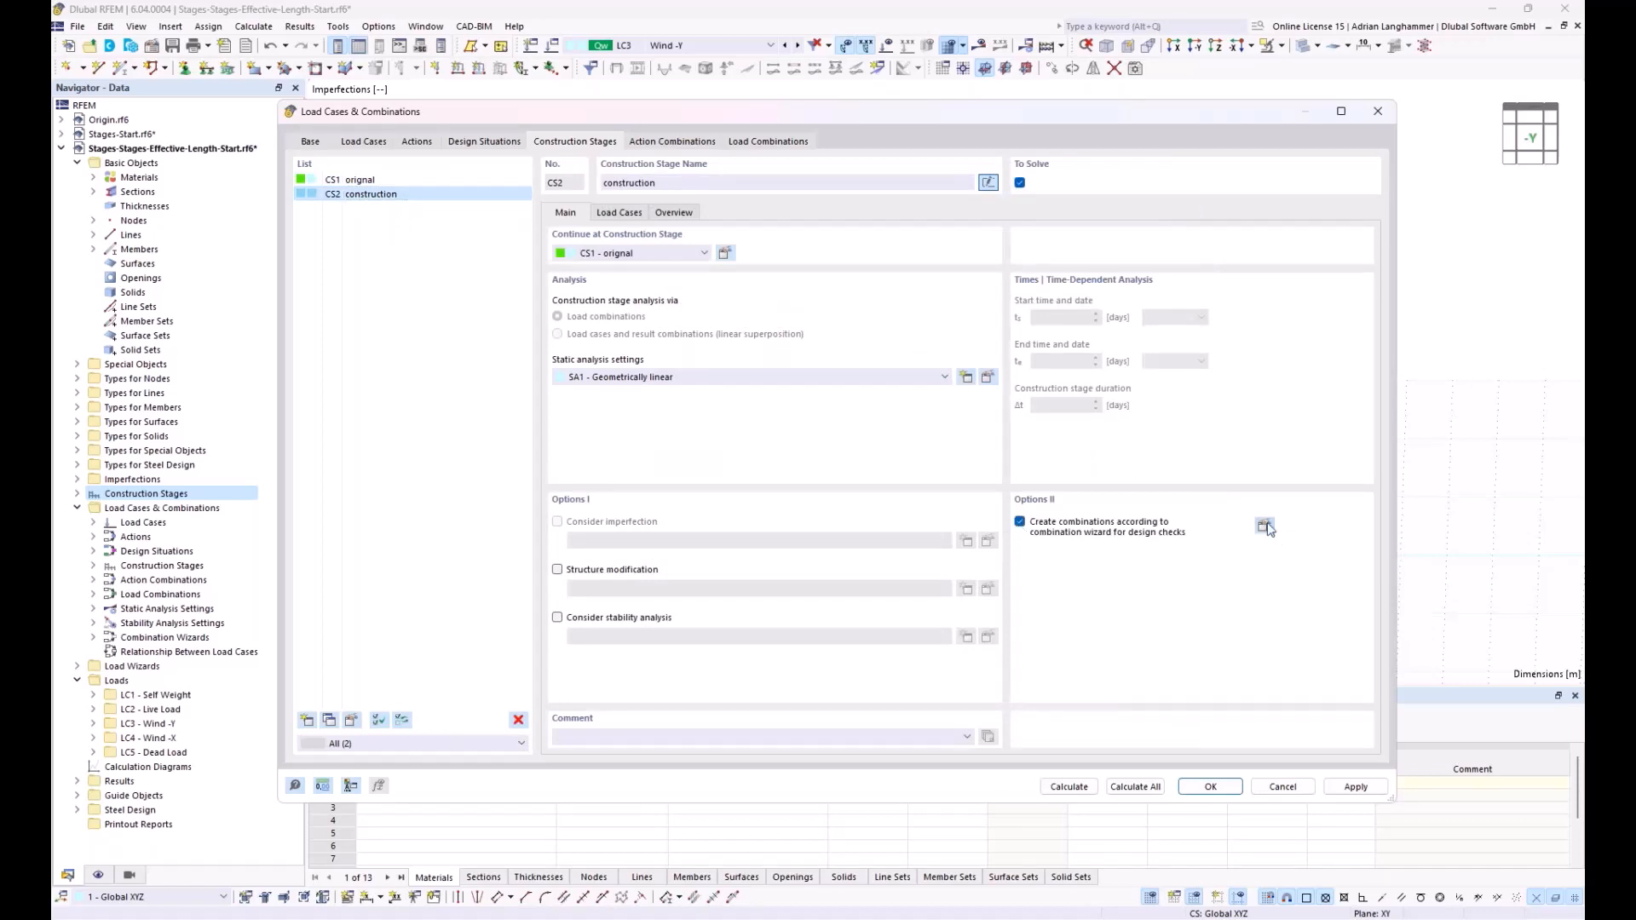
left_click(1264, 525)
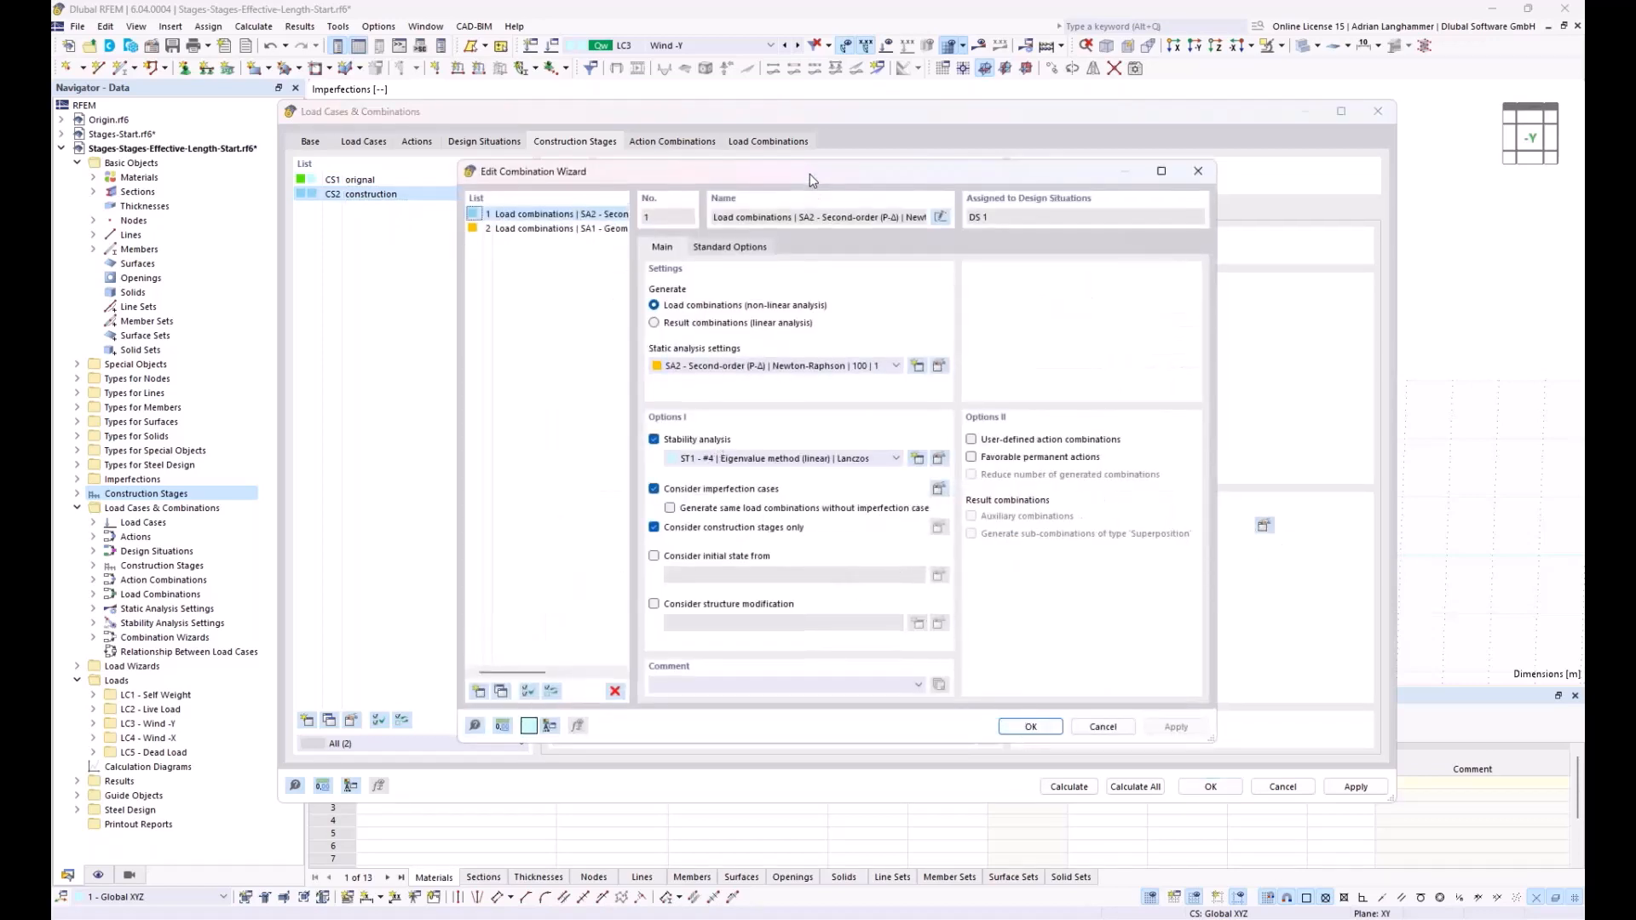
left_click_drag(809, 174, 993, 188)
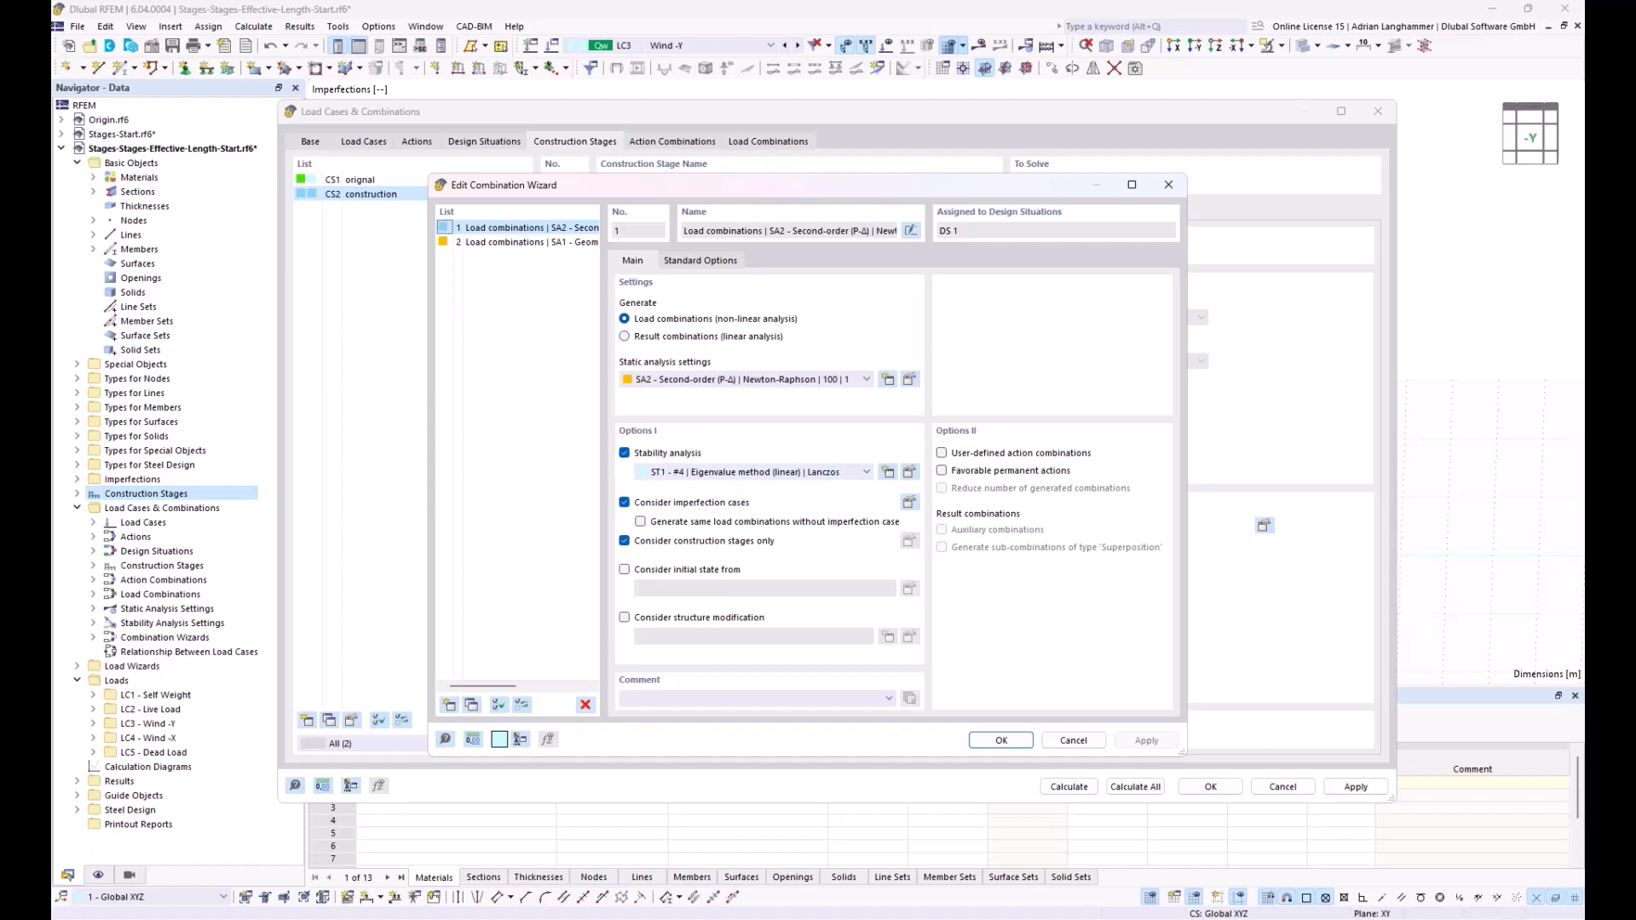
left_click(1003, 740)
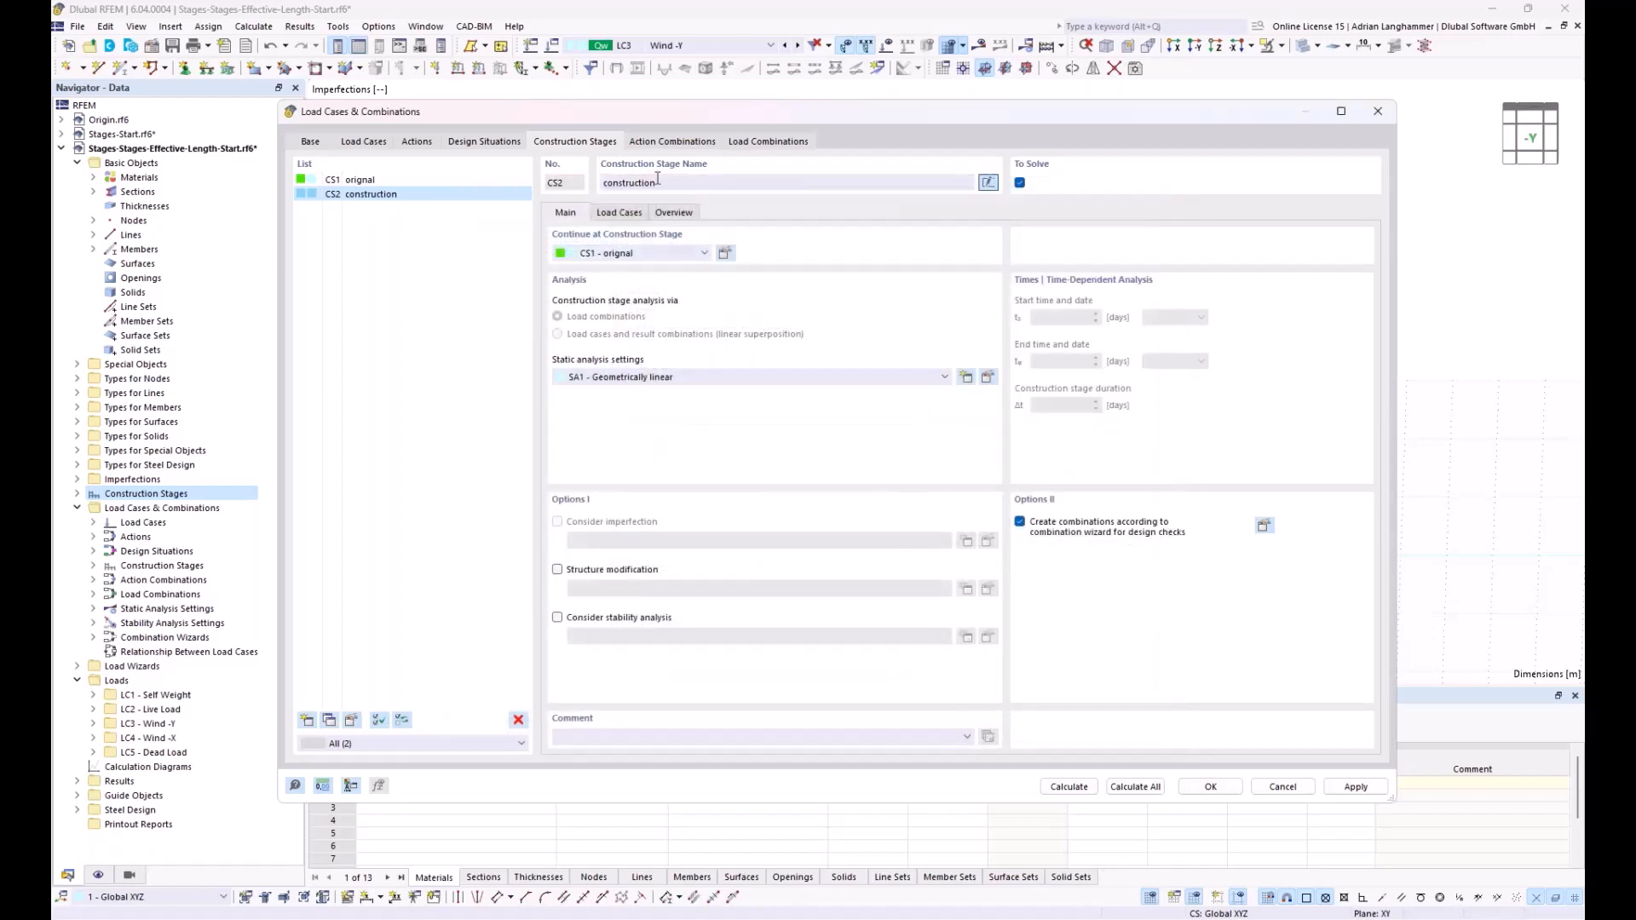
Check which construction stage is assigned to the generated action combinations and to load combinations CO1 and CO10
left_click(665, 143)
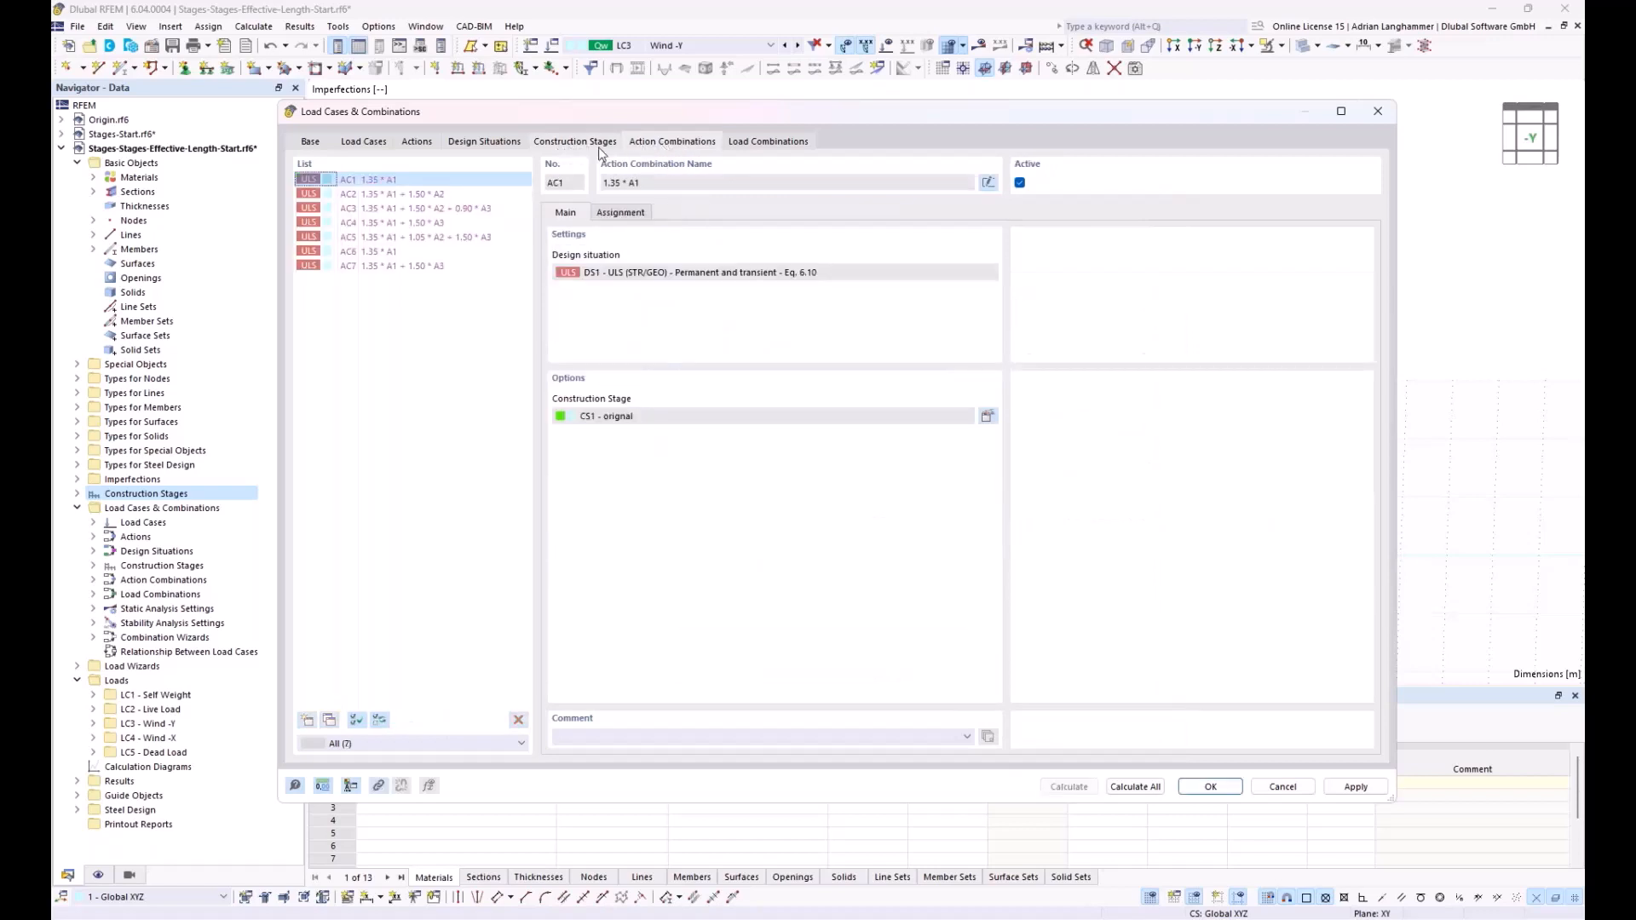
left_click(409, 208)
left_click(417, 237)
left_click(418, 266)
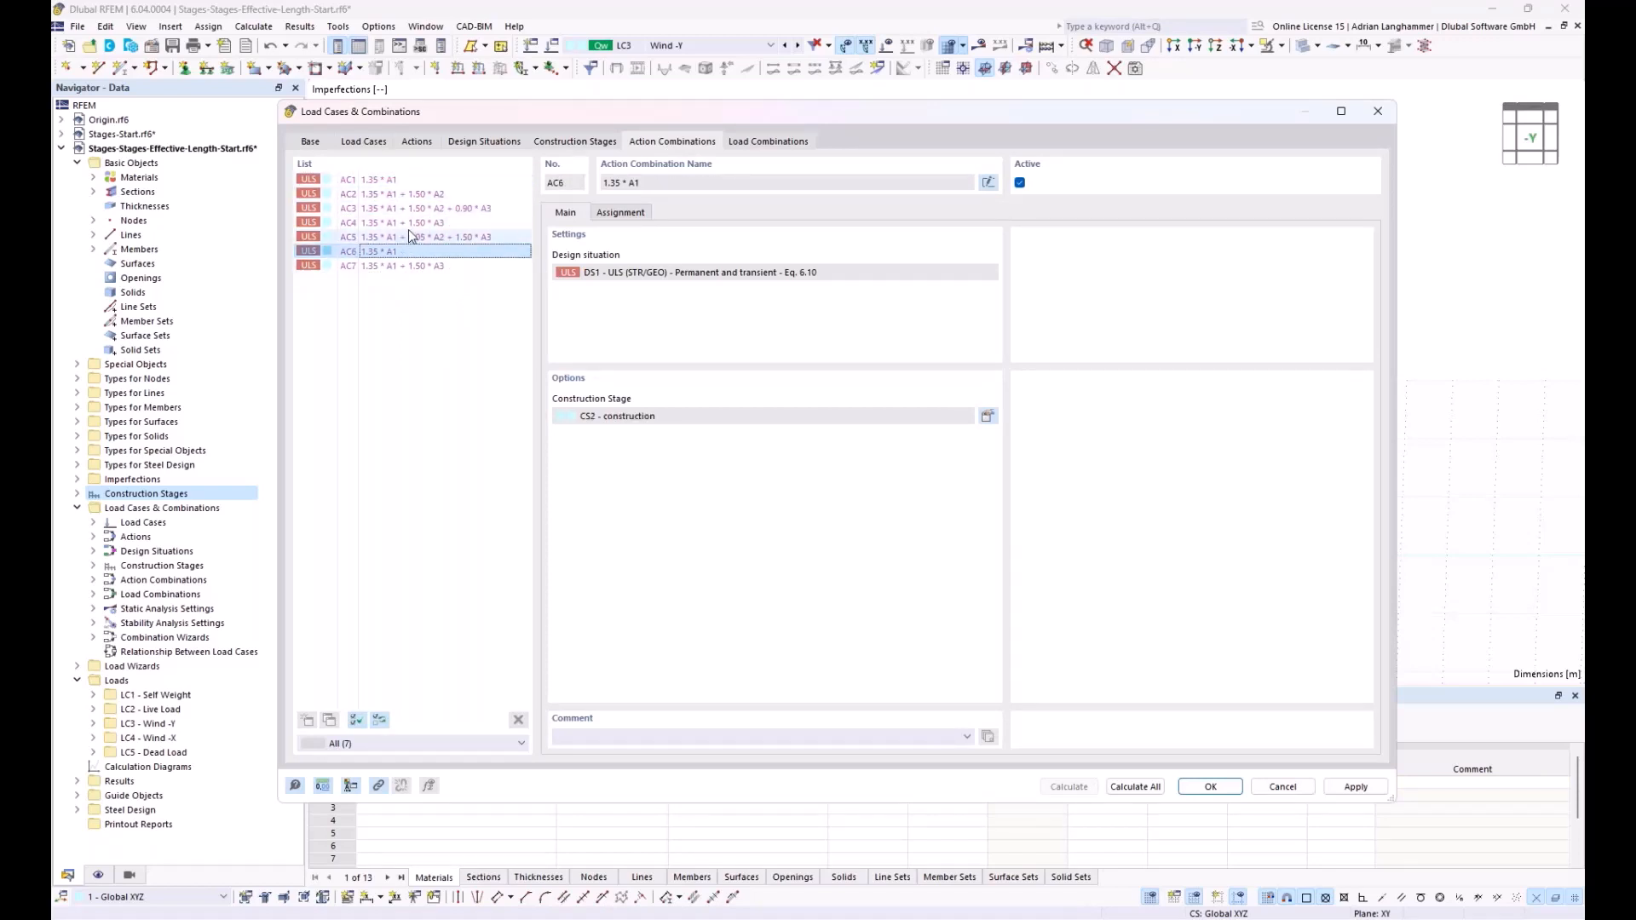
left_click(407, 224)
left_click(396, 268)
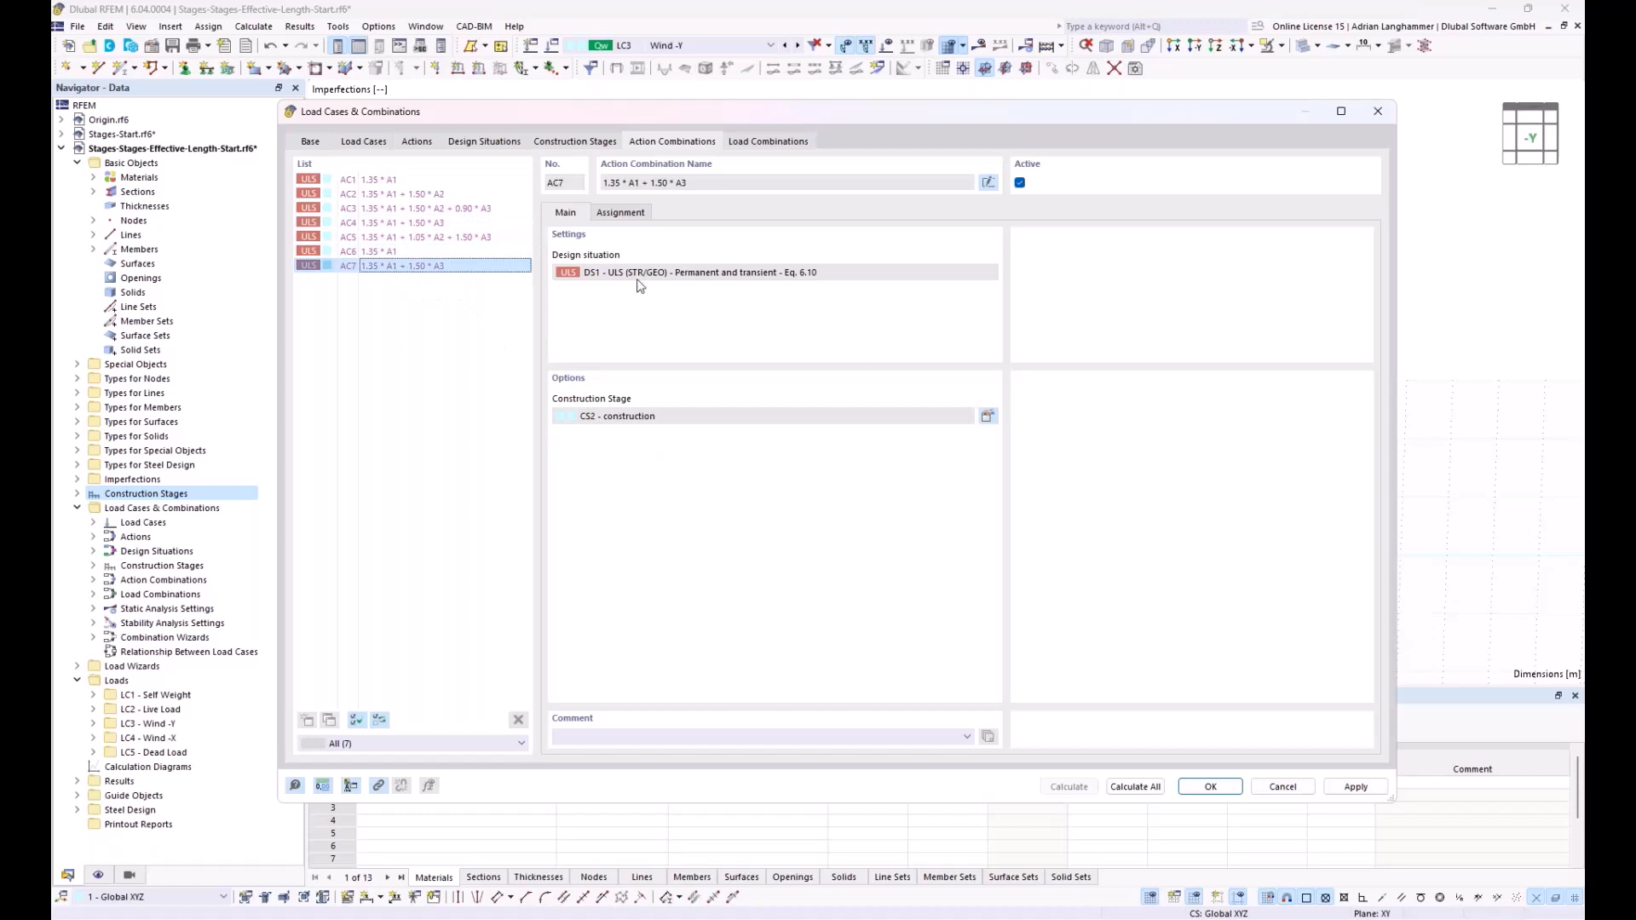
left_click(767, 142)
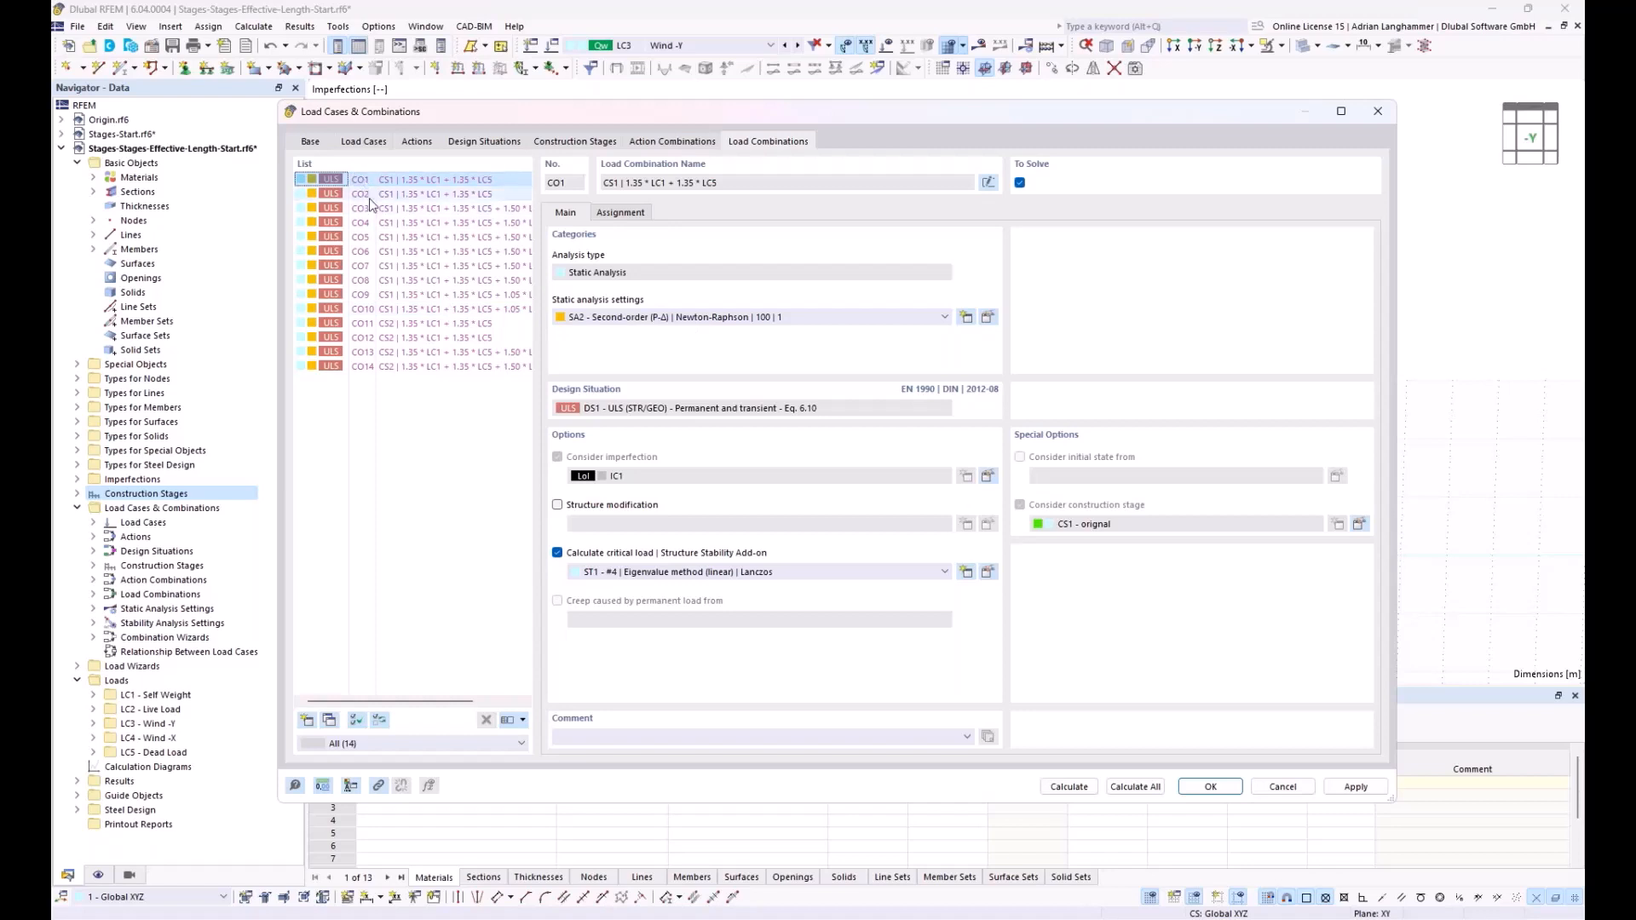
left_click(374, 310)
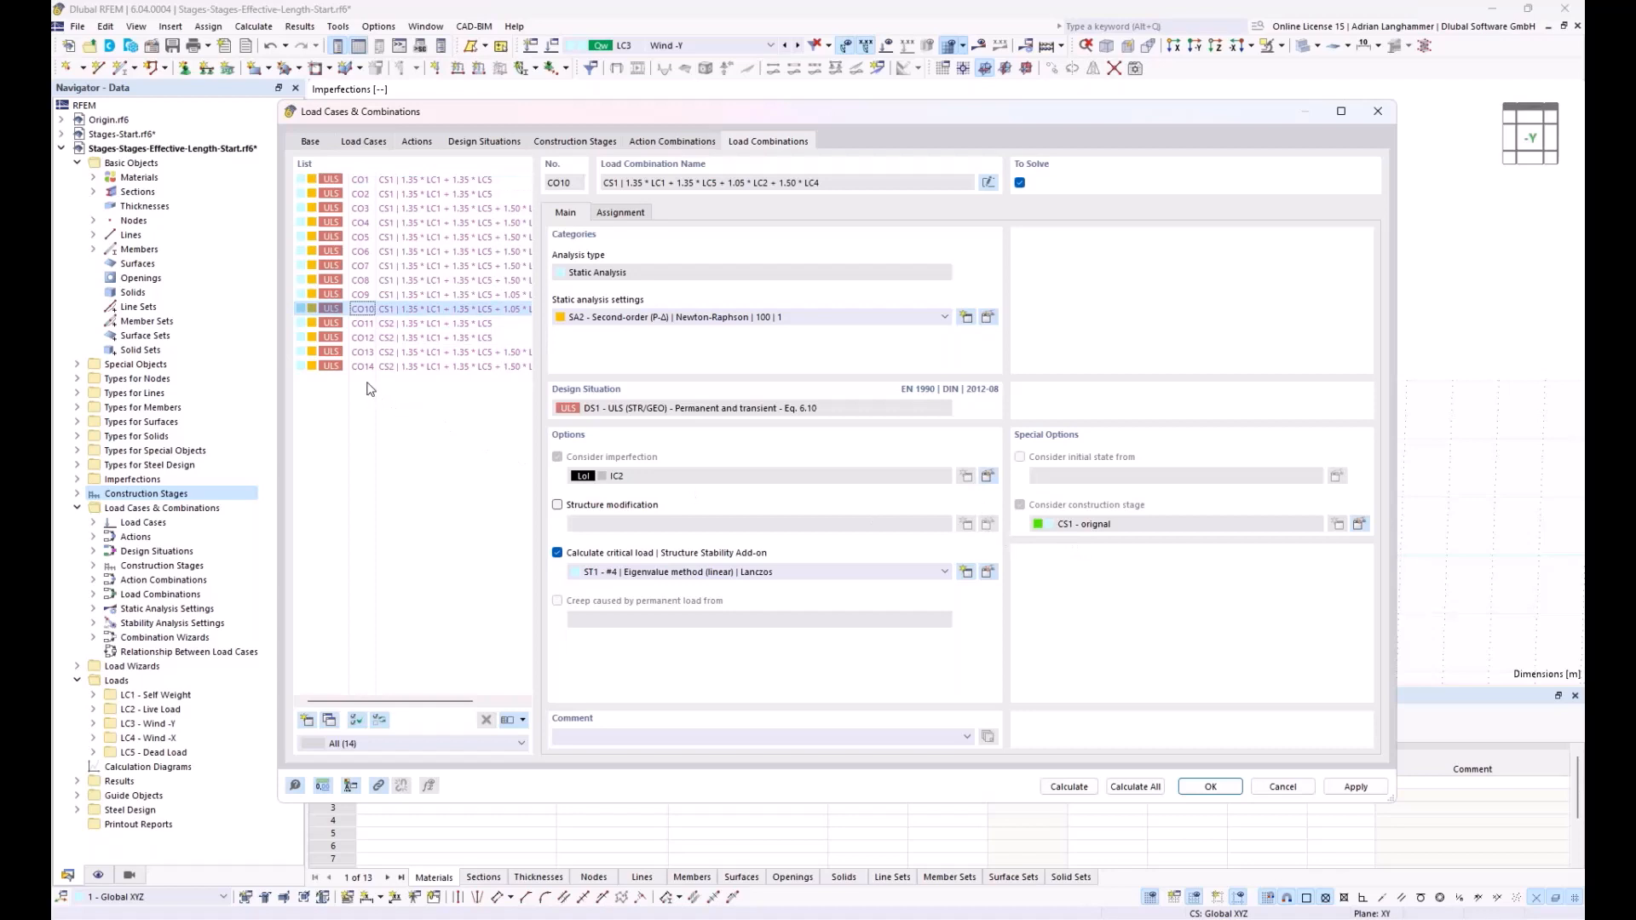
Check the construction stage and initial state assigned to load combinations CO11, CO14 and CO4, and accept the load case and combination settings
left_click(463, 324)
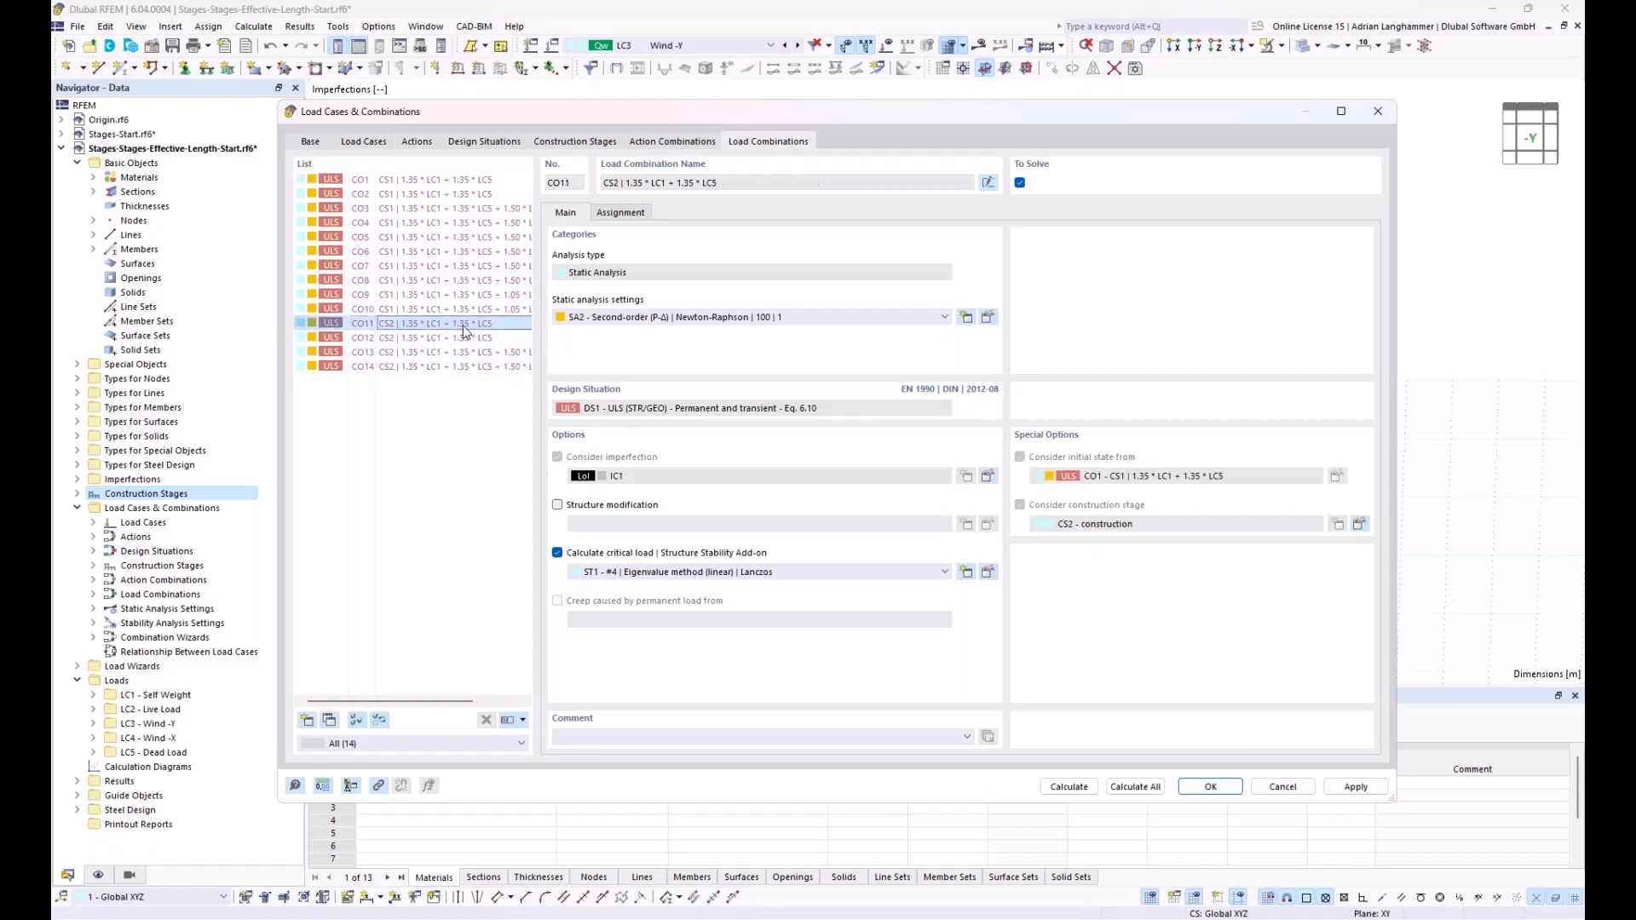
left_click(376, 368)
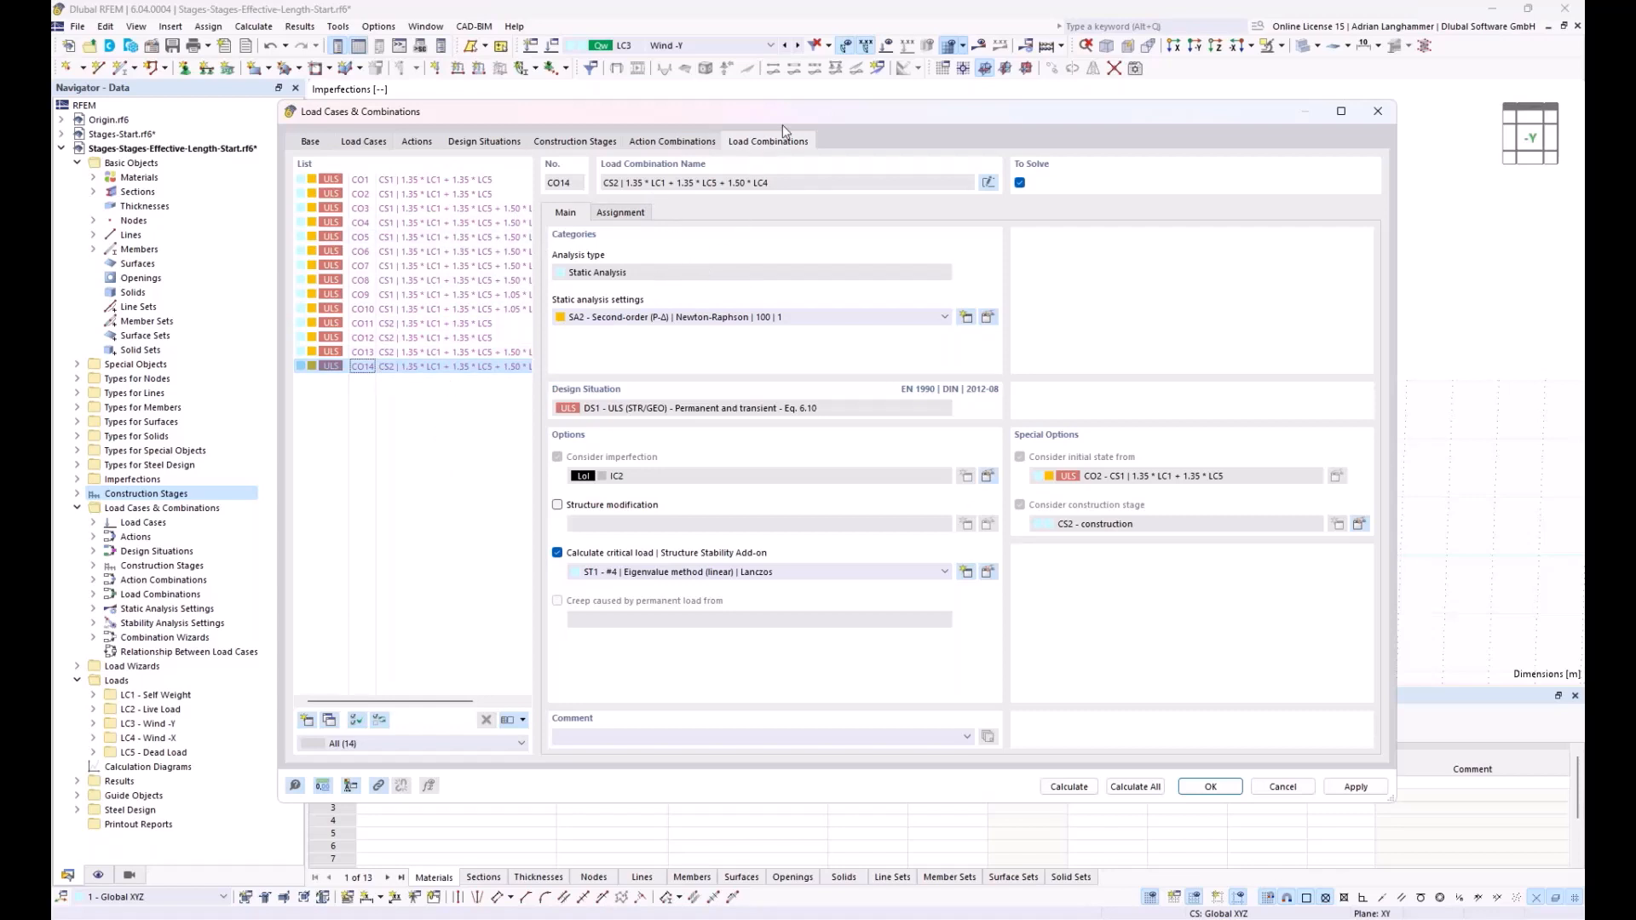
left_click_drag(801, 116, 834, 103)
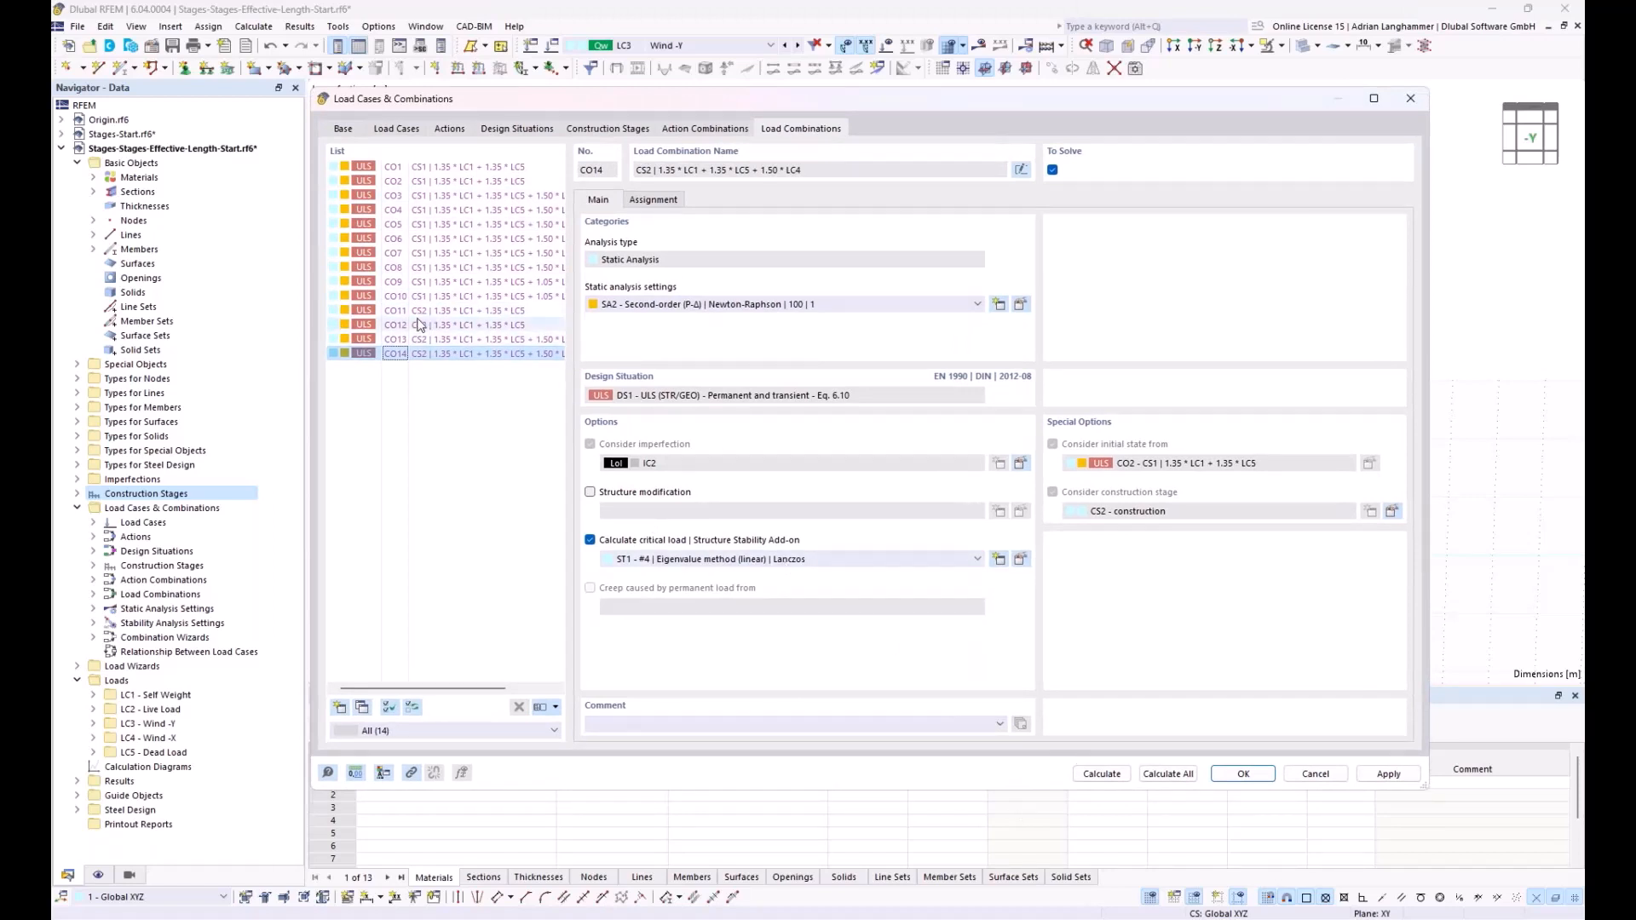
key("Up")
key("Up")
key("Up")
key("Up")
key("Up")
key("Up")
key("Up")
key("Up")
key("Up")
key("Up")
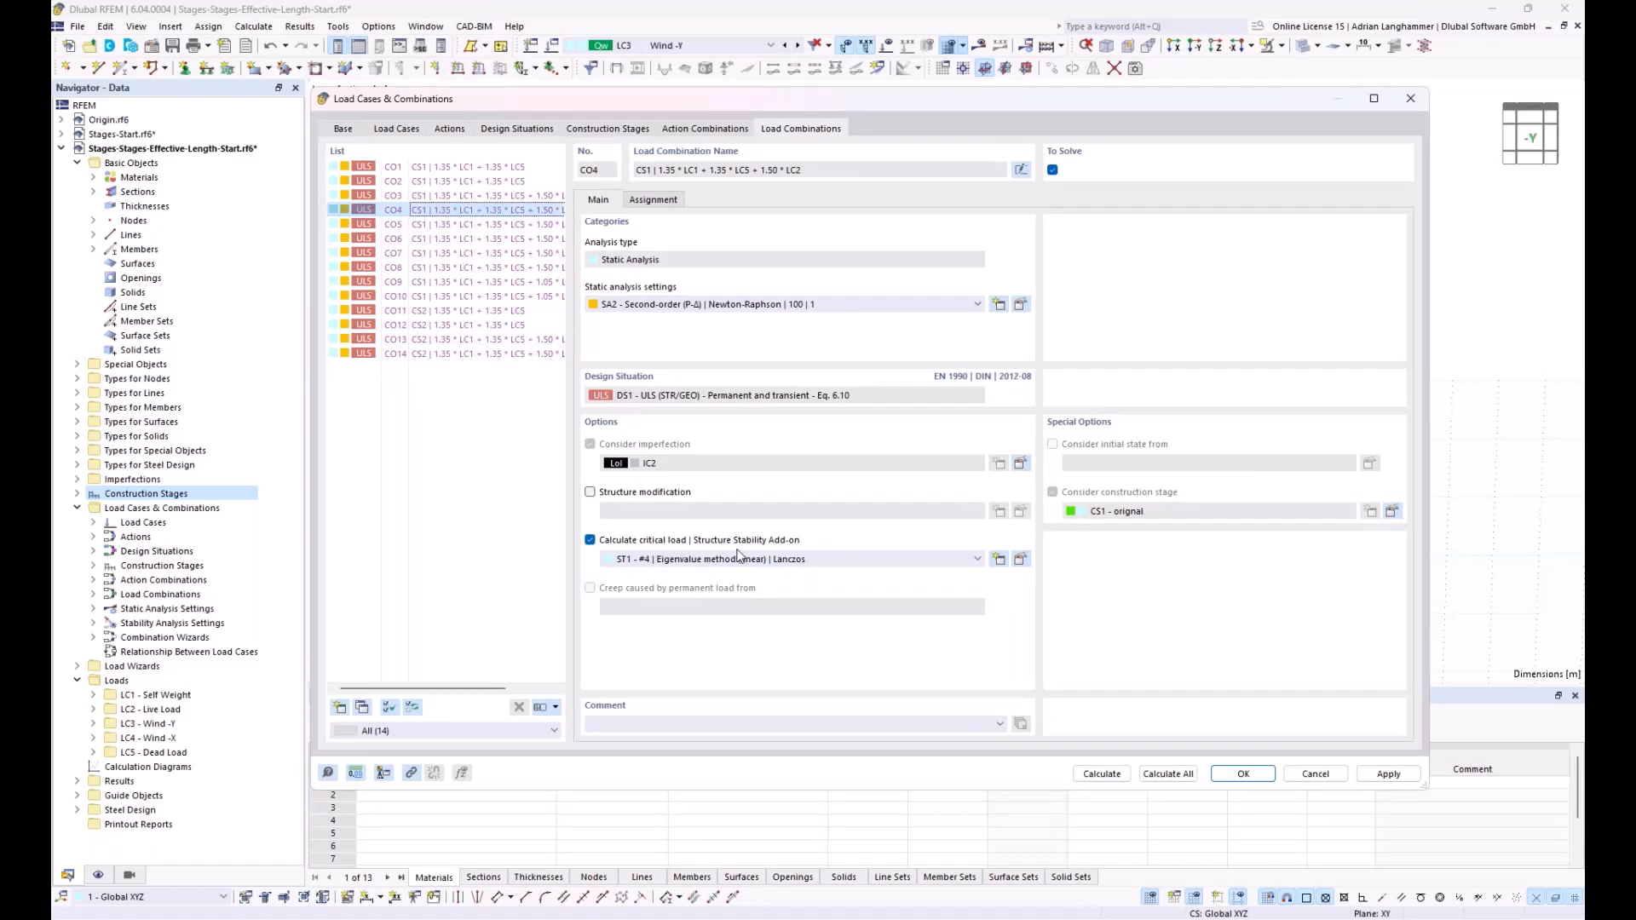
left_click(1257, 780)
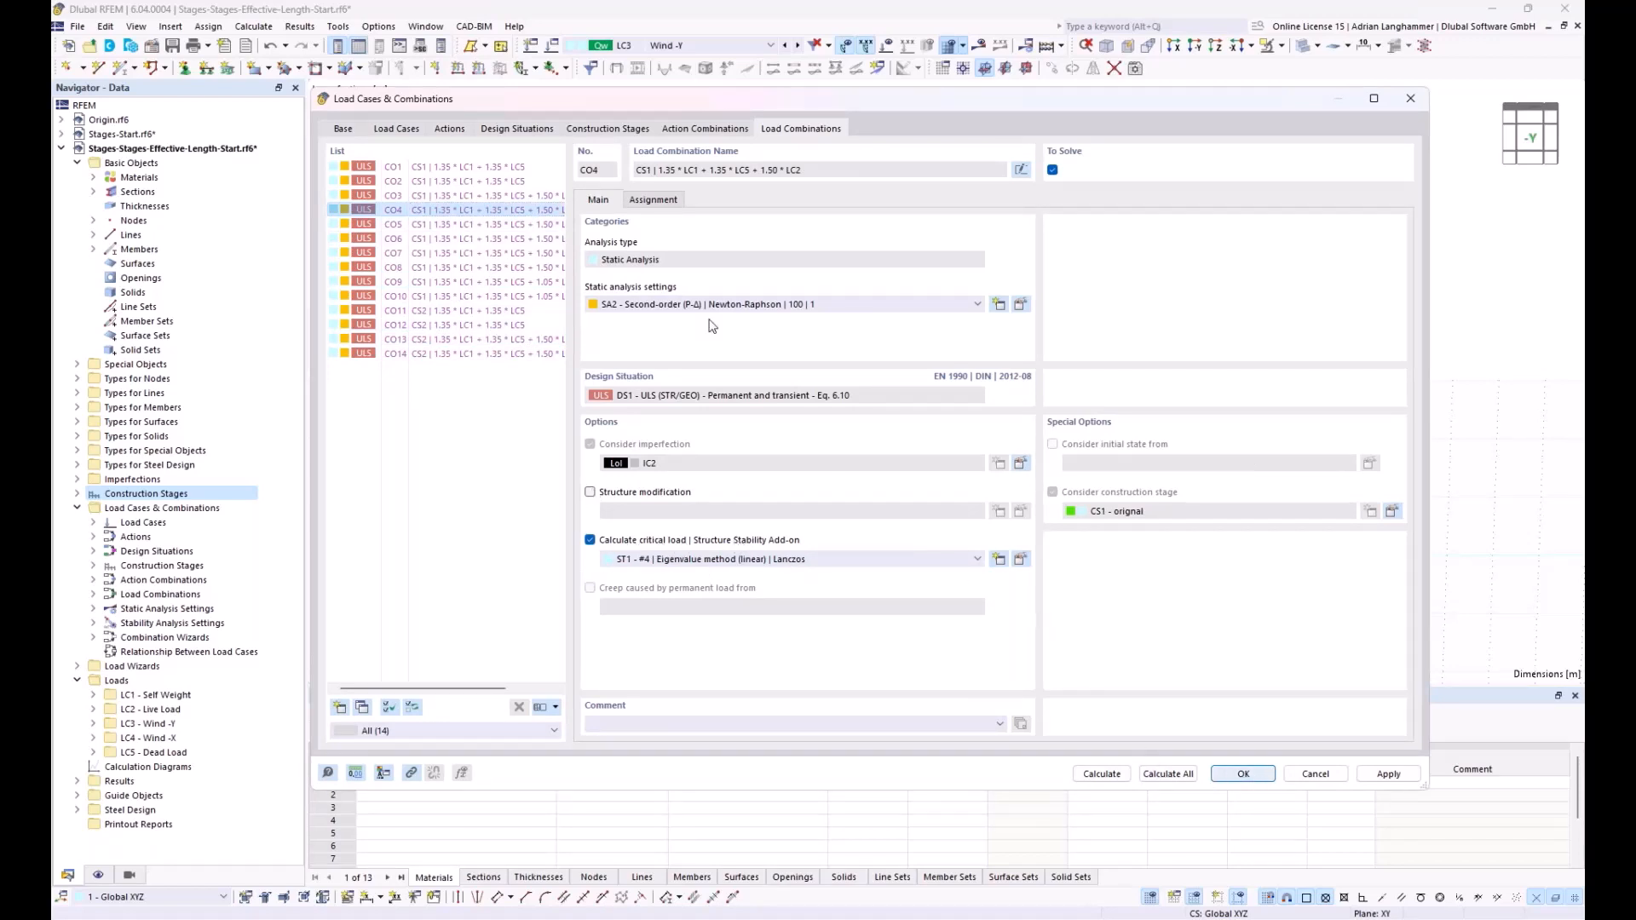
Calculate and display the static analysis results for design situation DS1
left_click(574, 49)
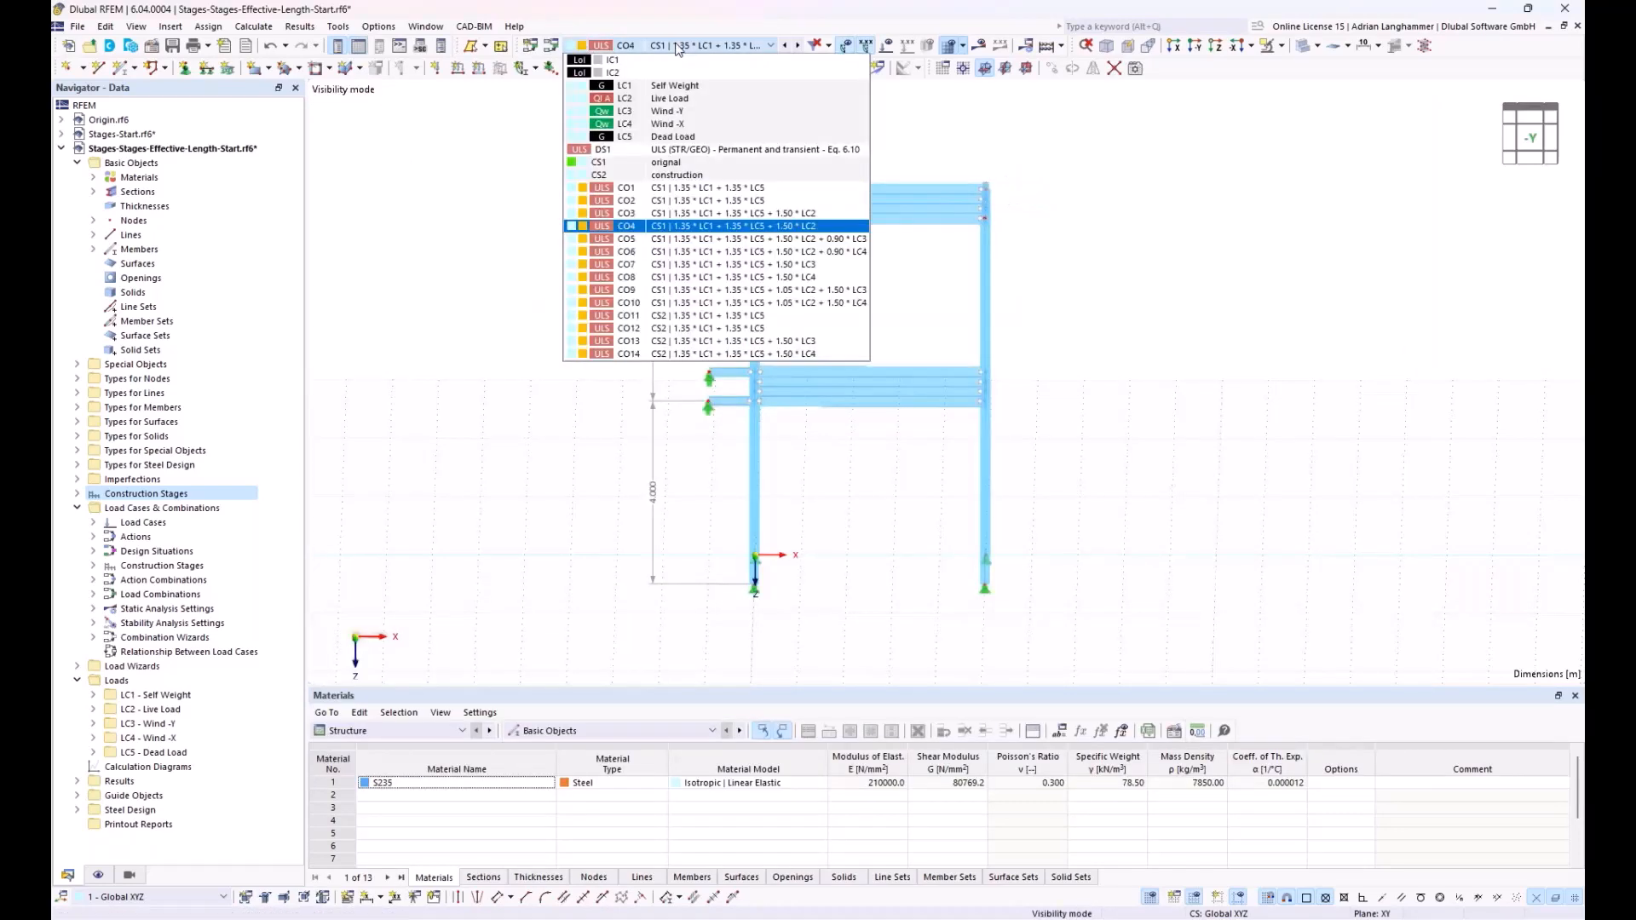
left_click(681, 154)
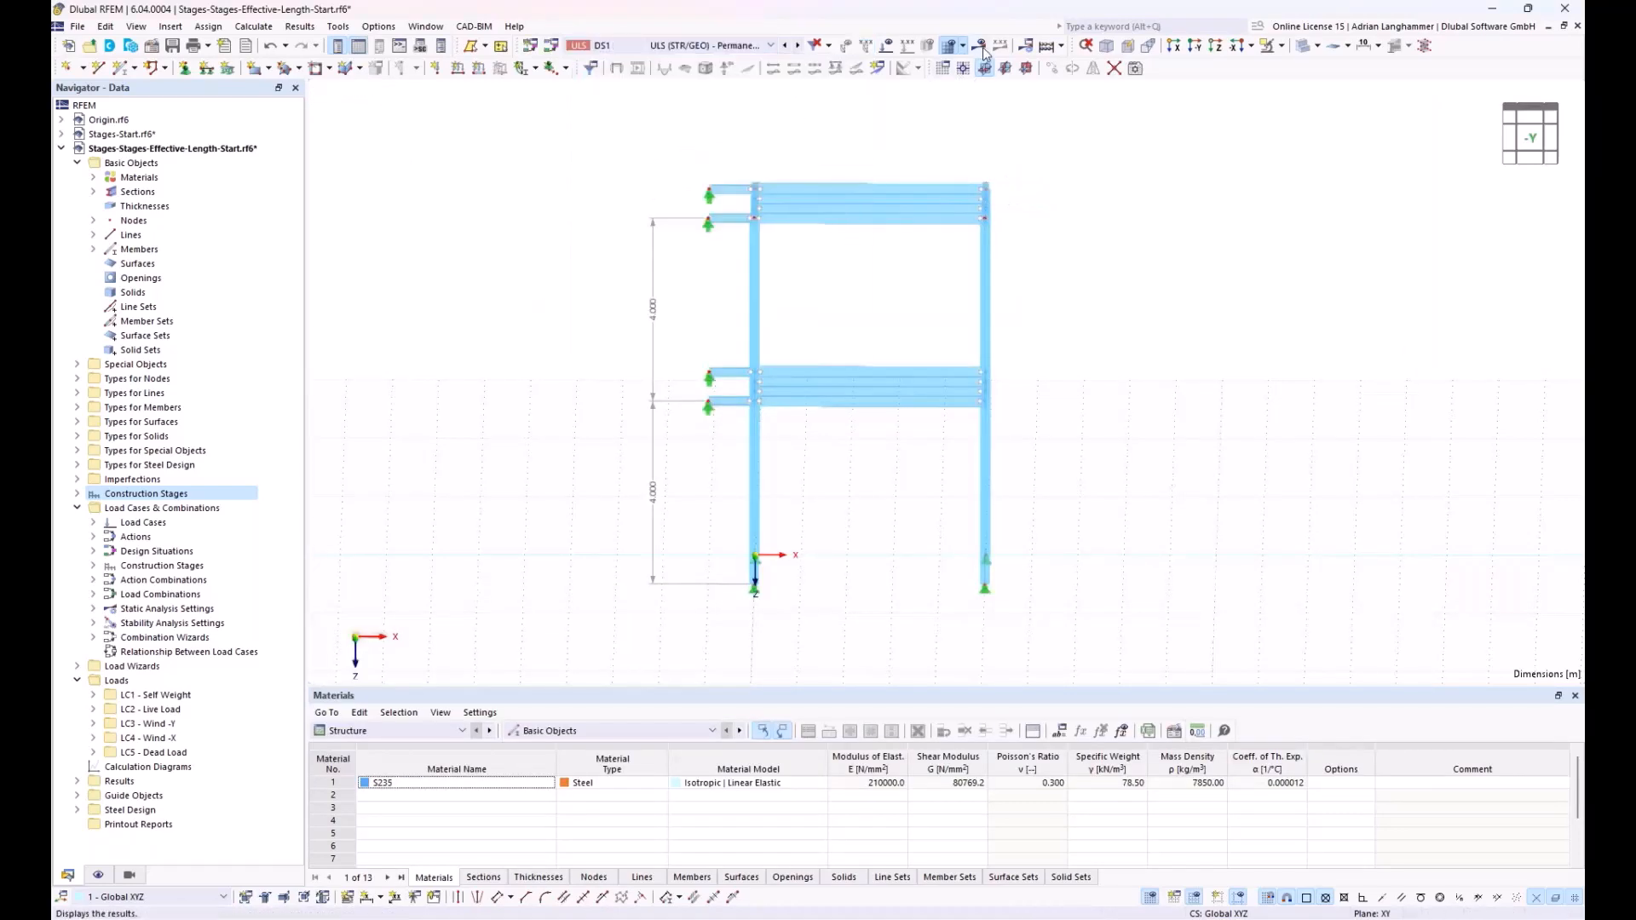
left_click(981, 46)
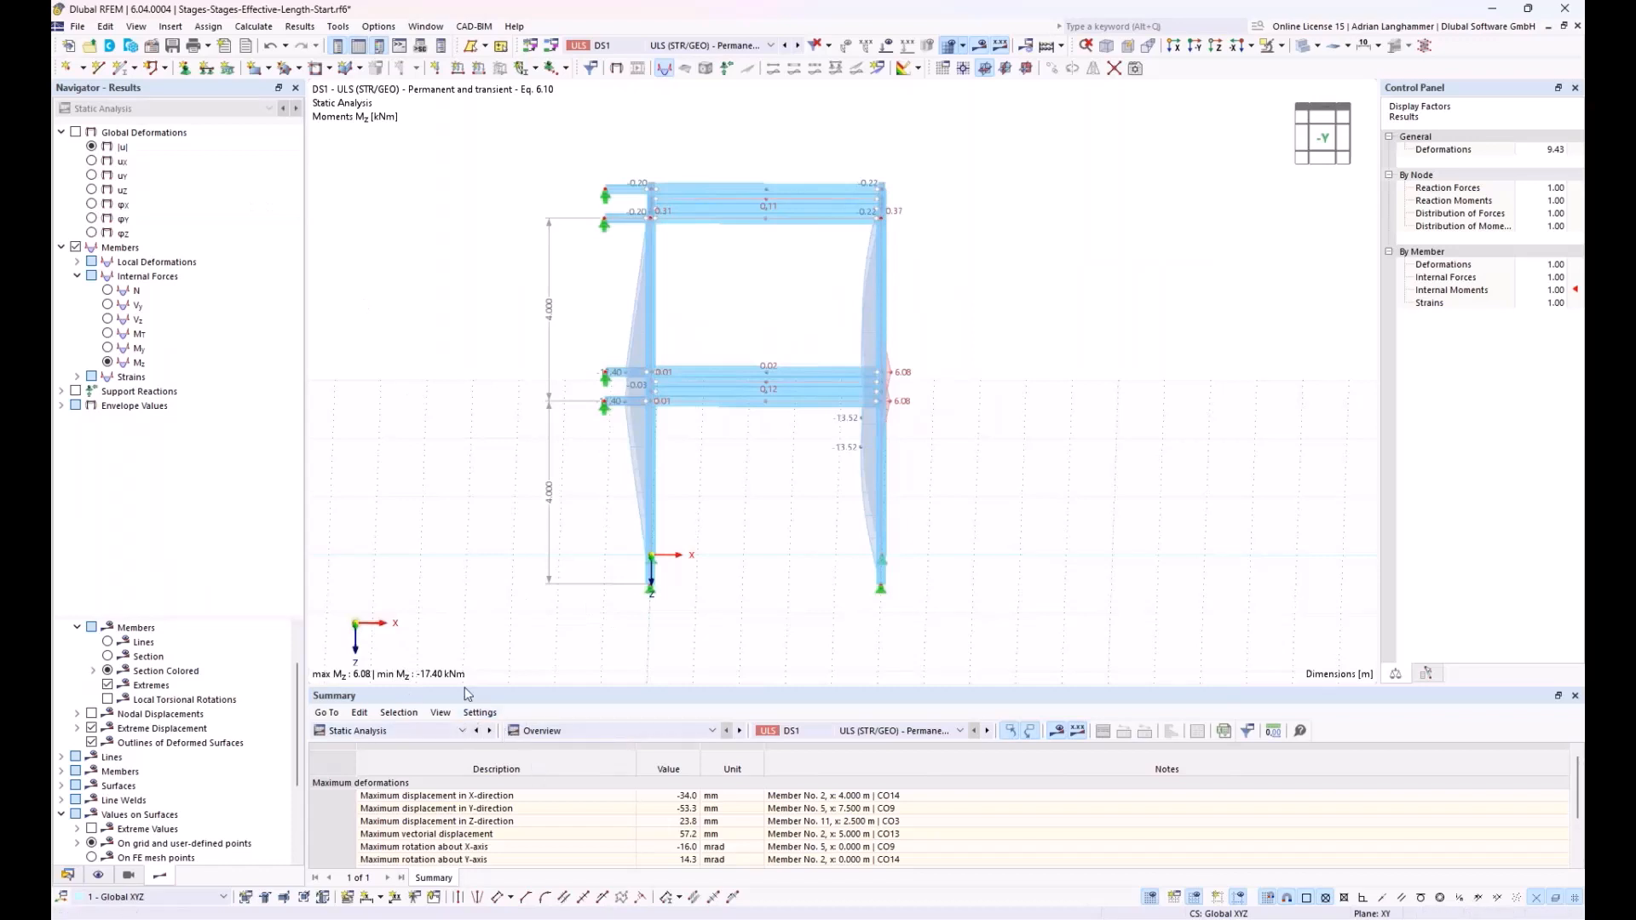
Switch the results table to the stability analysis and show the critical load factors of load combination CO10
left_click(827, 731)
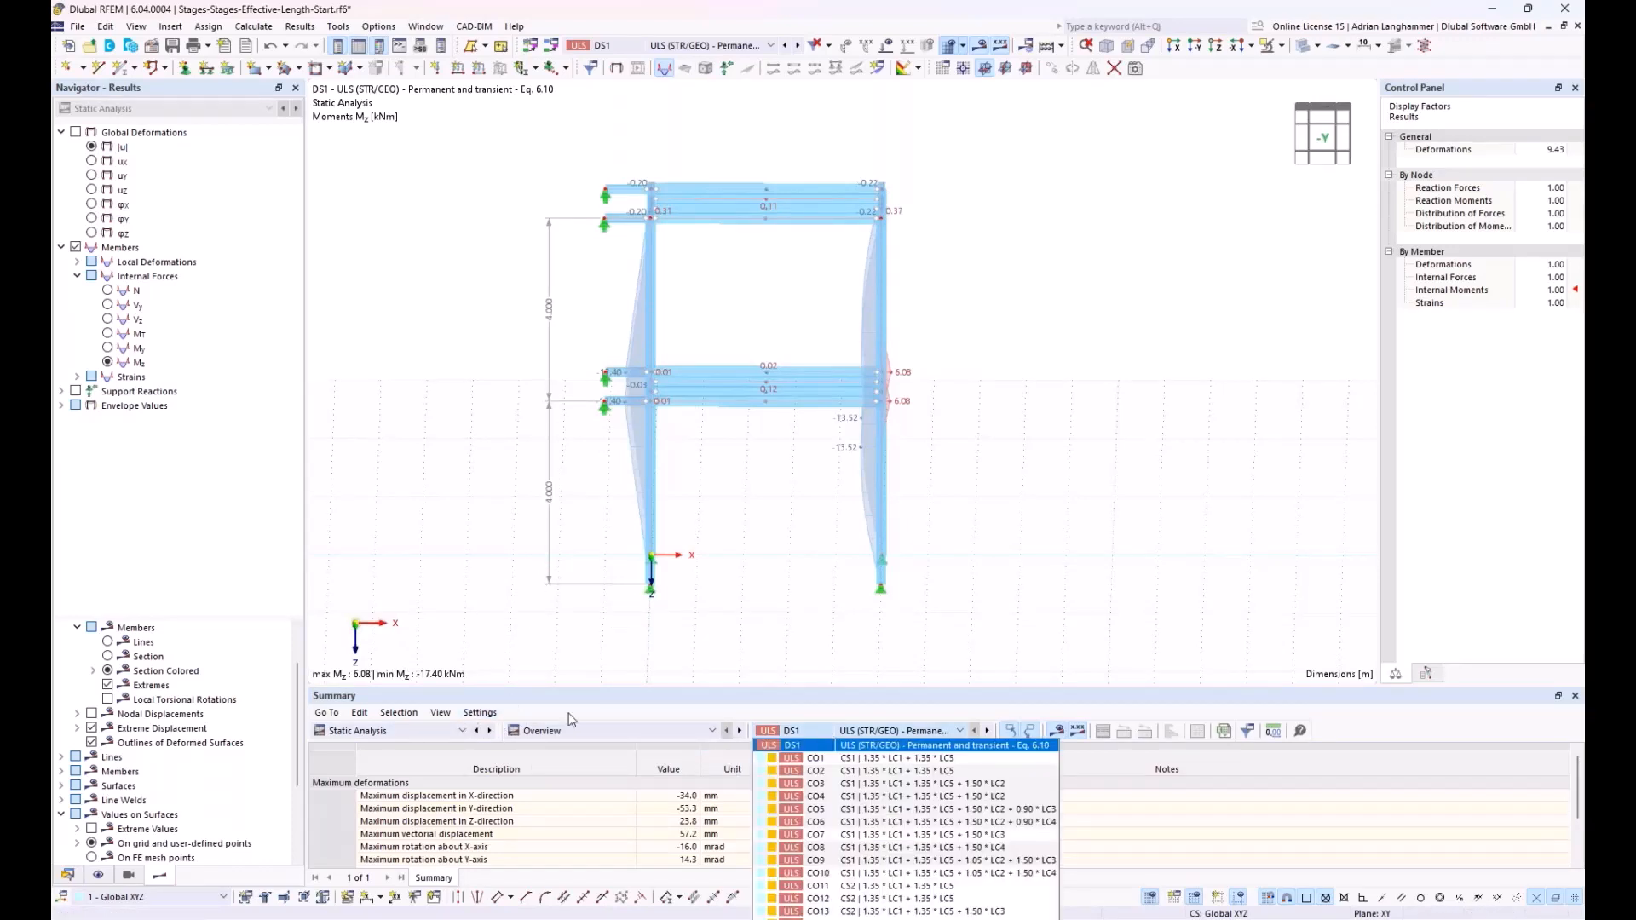
left_click(387, 731)
left_click(387, 731)
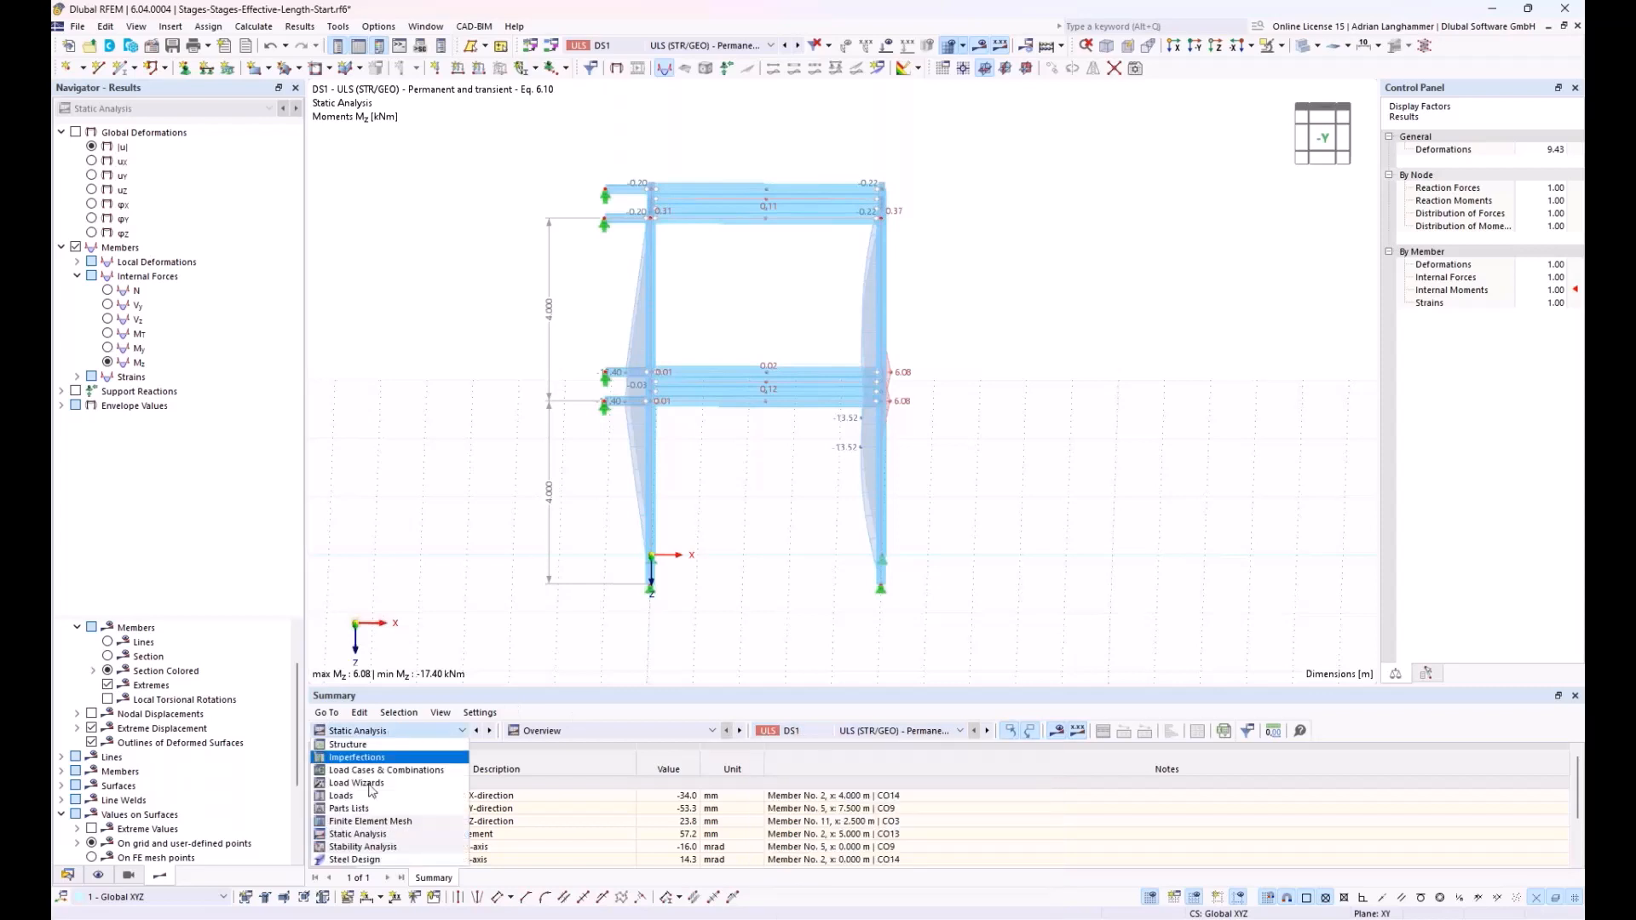
left_click(358, 847)
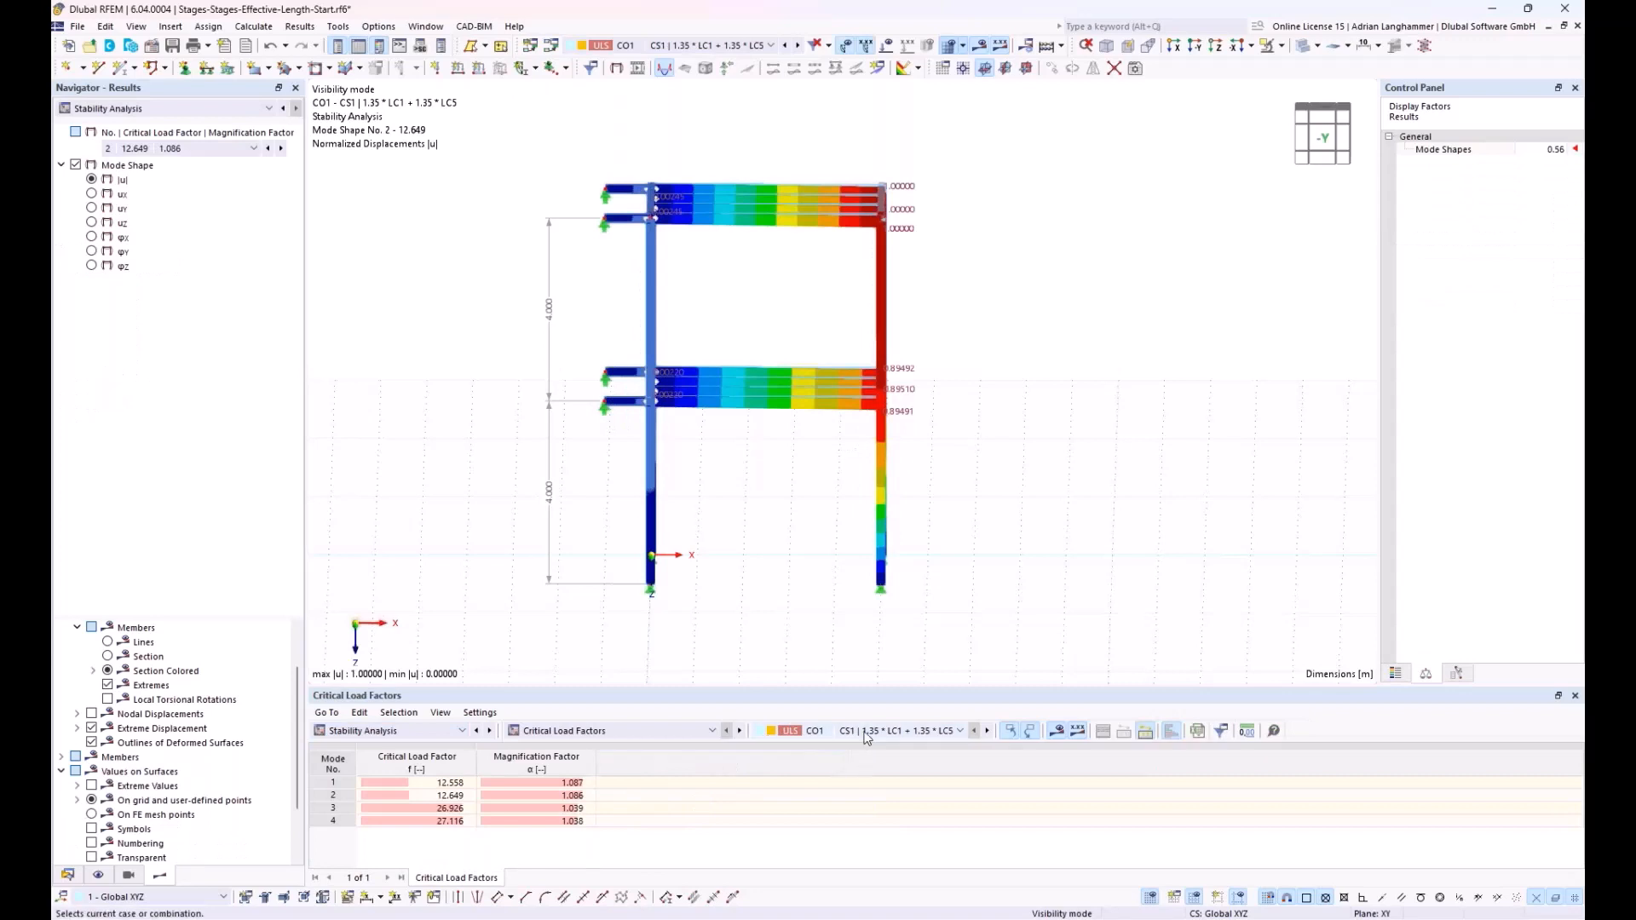
left_click(867, 737)
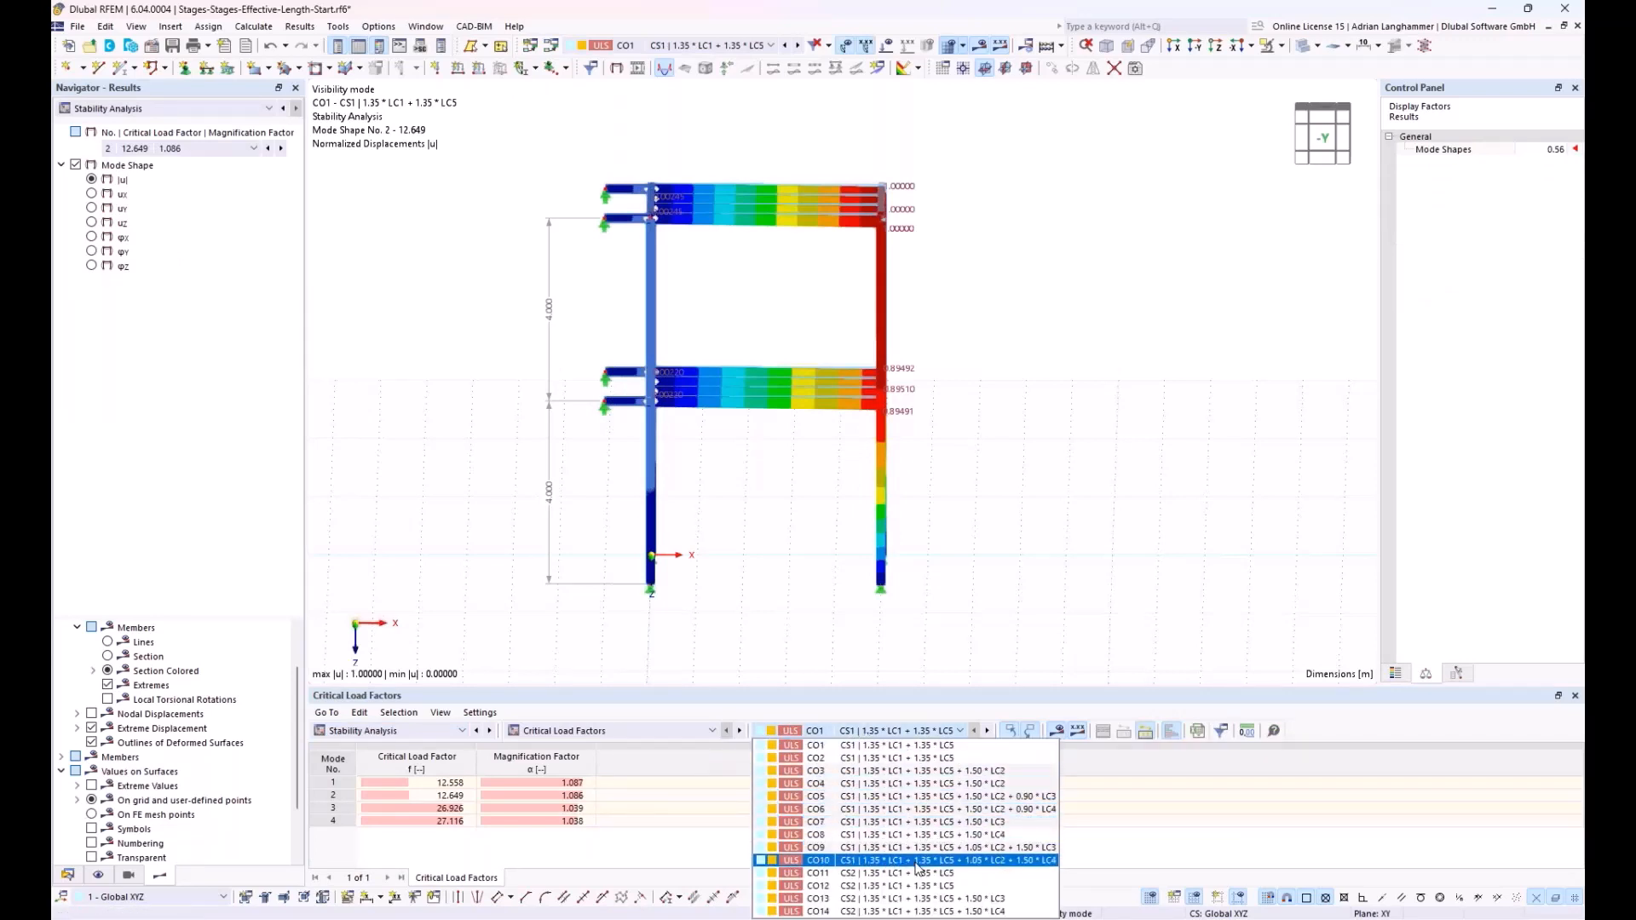
left_click(868, 862)
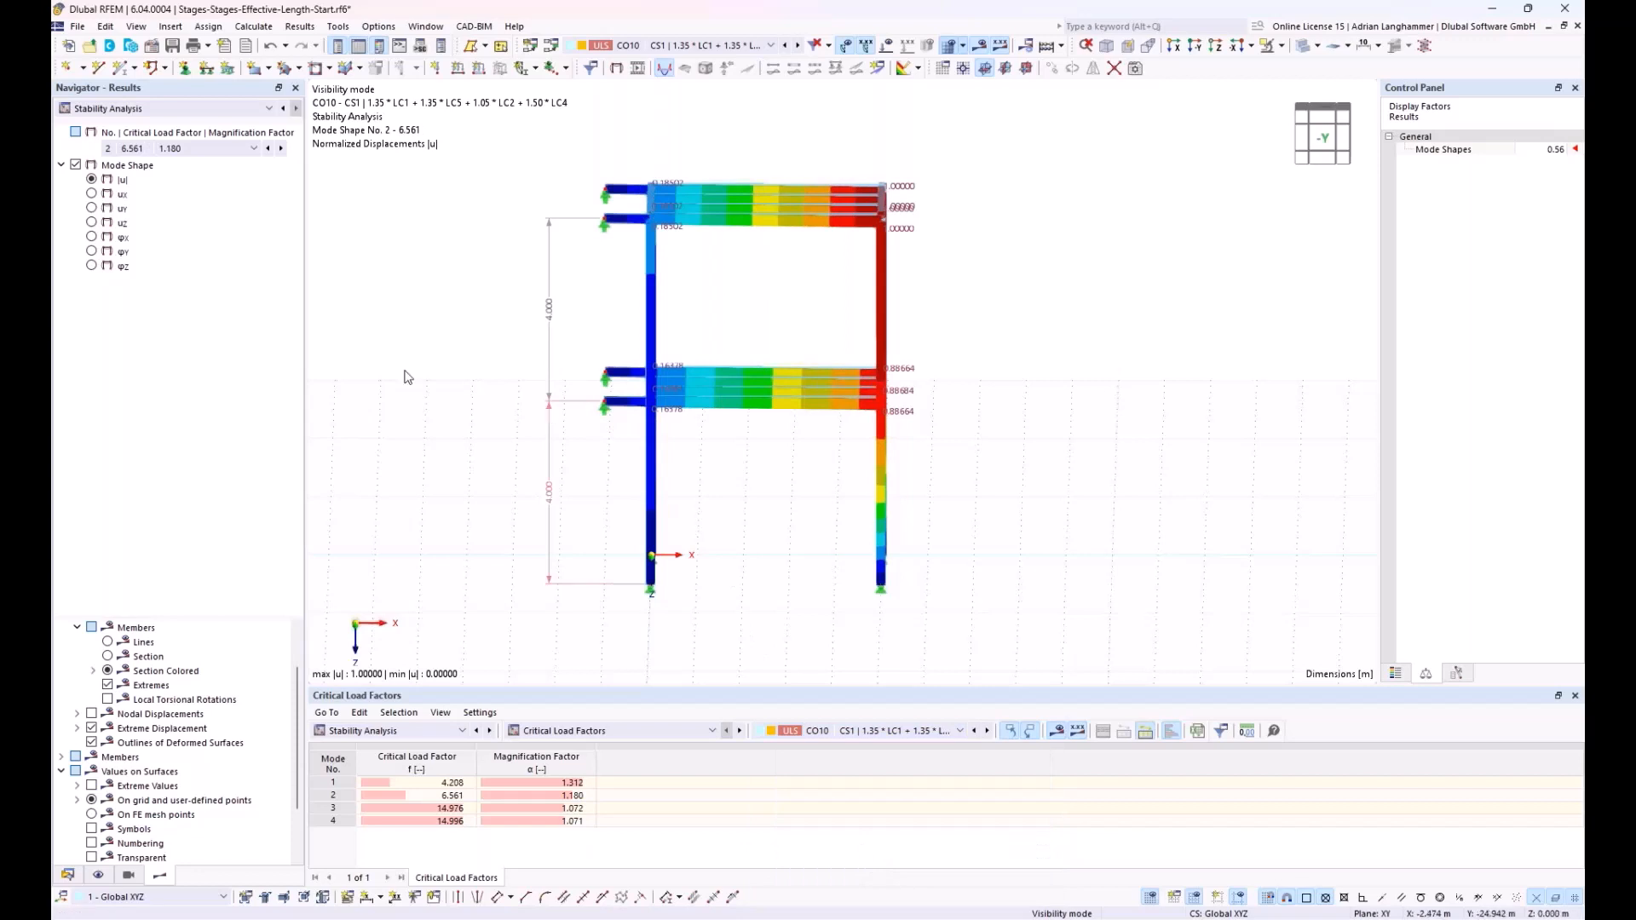
Examine mode shapes 1 to 3 of CO10, focusing on how the columns buckle in mode shape 3
left_click(268, 150)
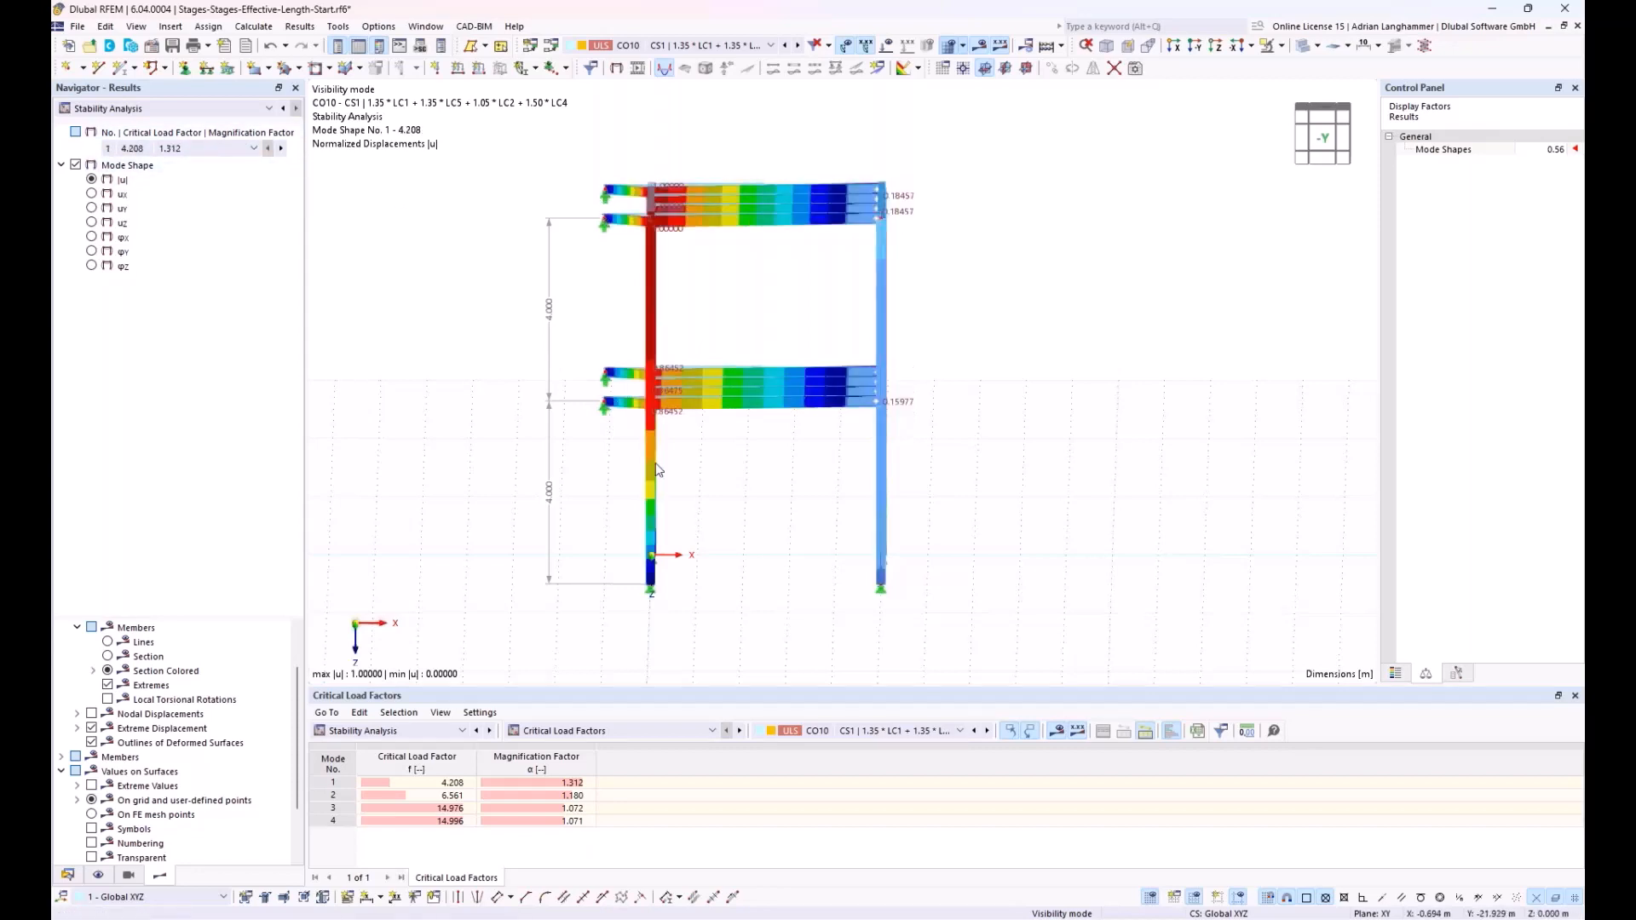
left_click(282, 149)
left_click(282, 149)
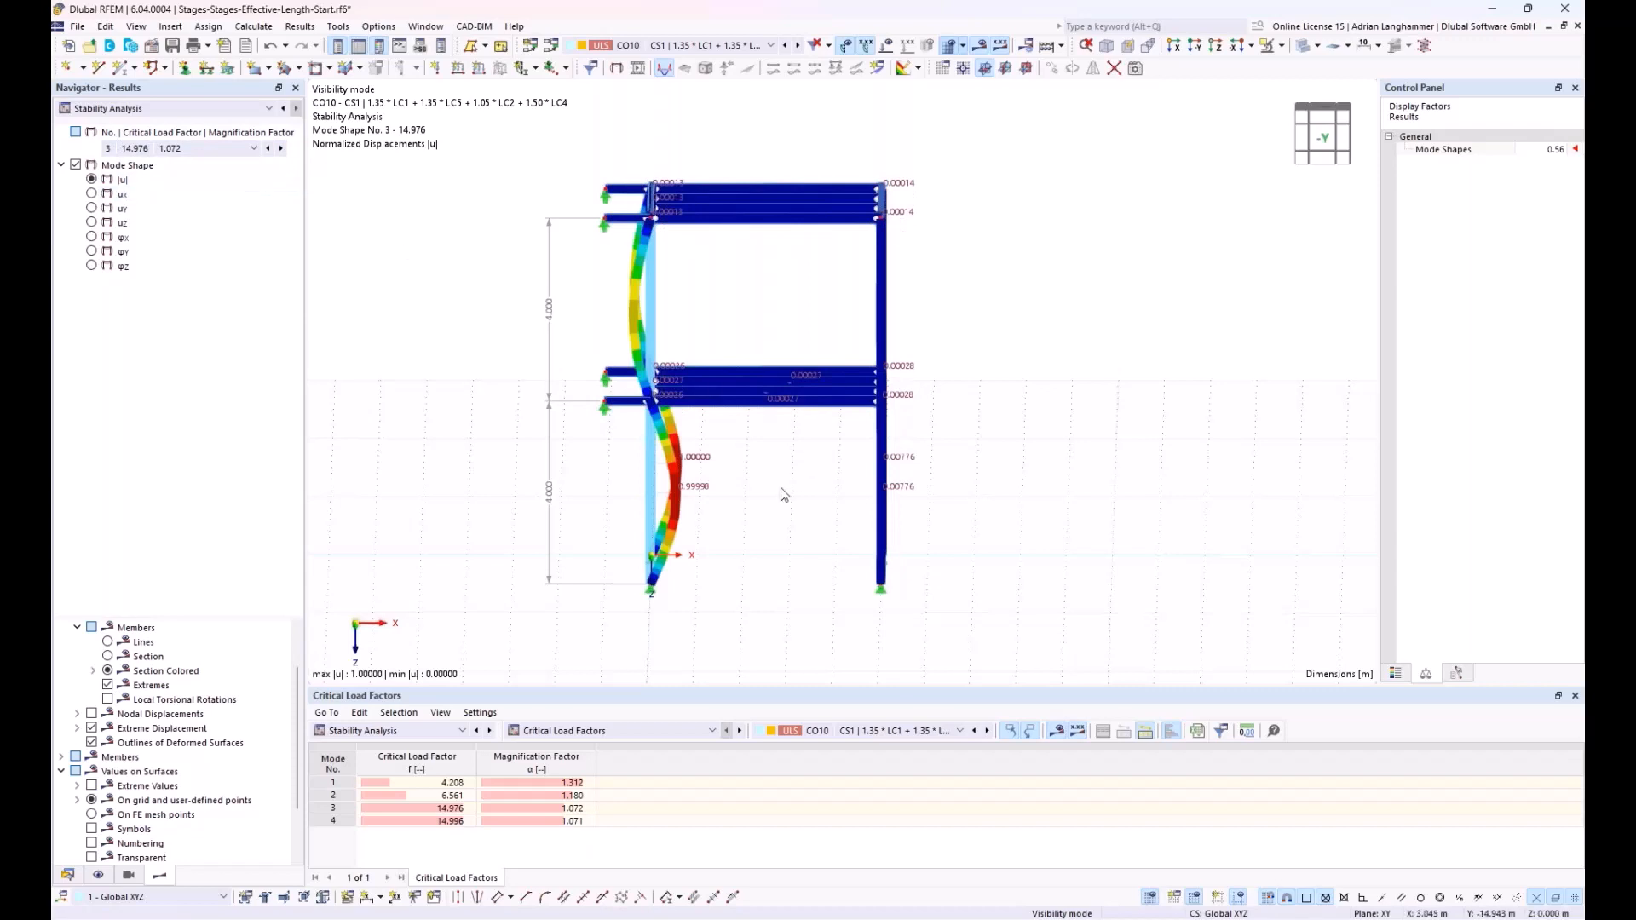
middle_click_drag(779, 496, 778, 488)
scroll(778, 488, "up", 1)
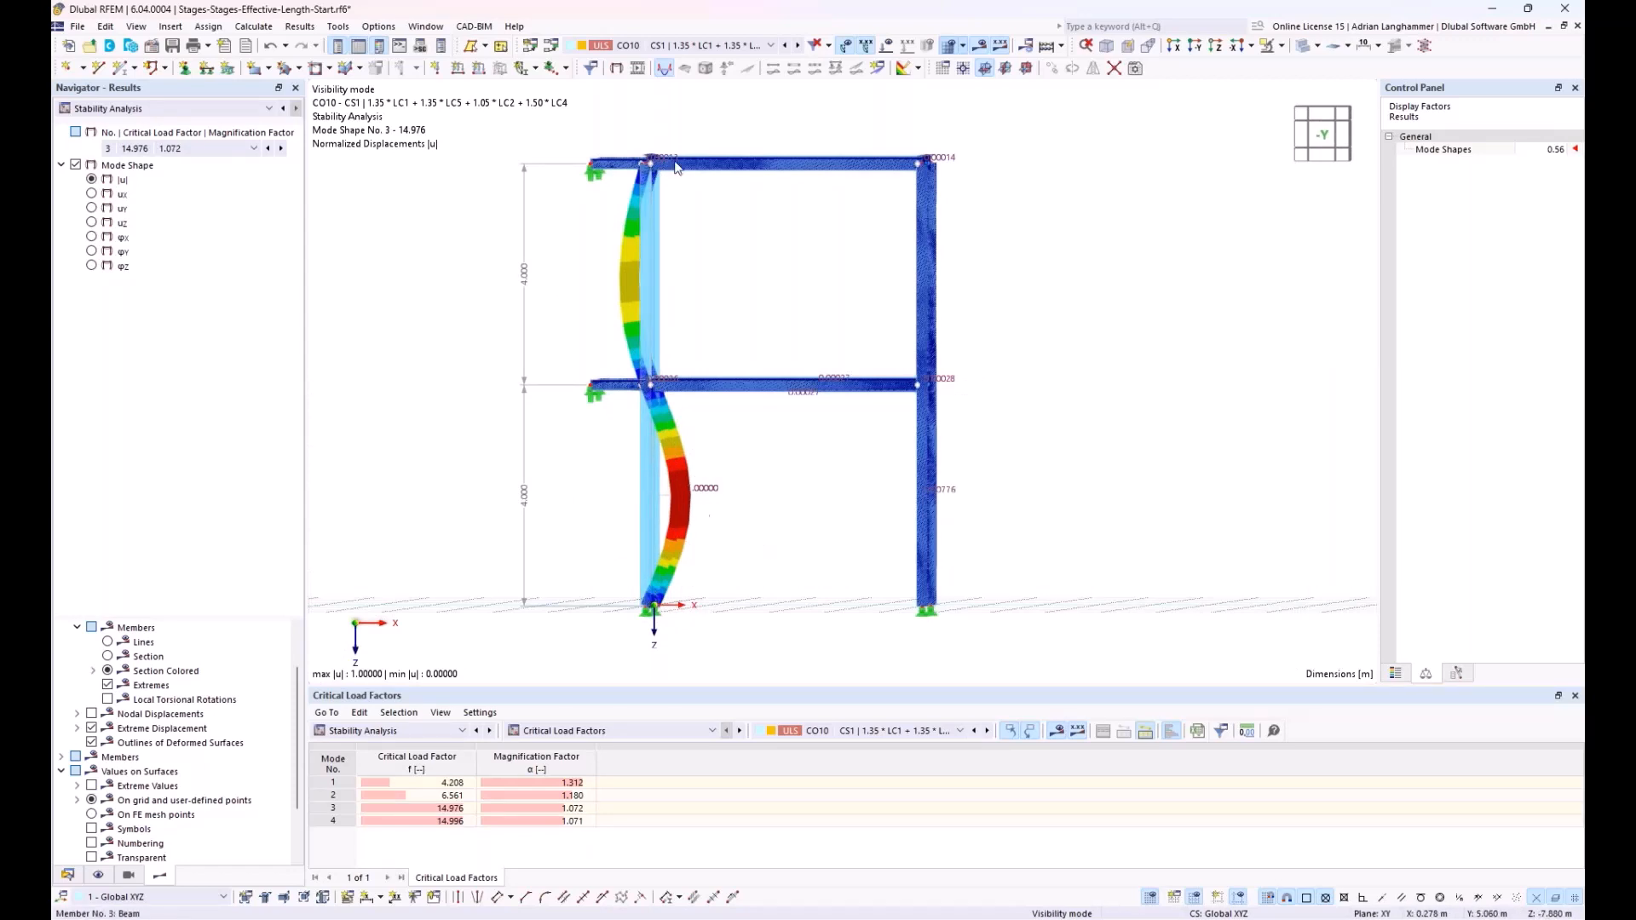
middle_click_drag(768, 475, 772, 424)
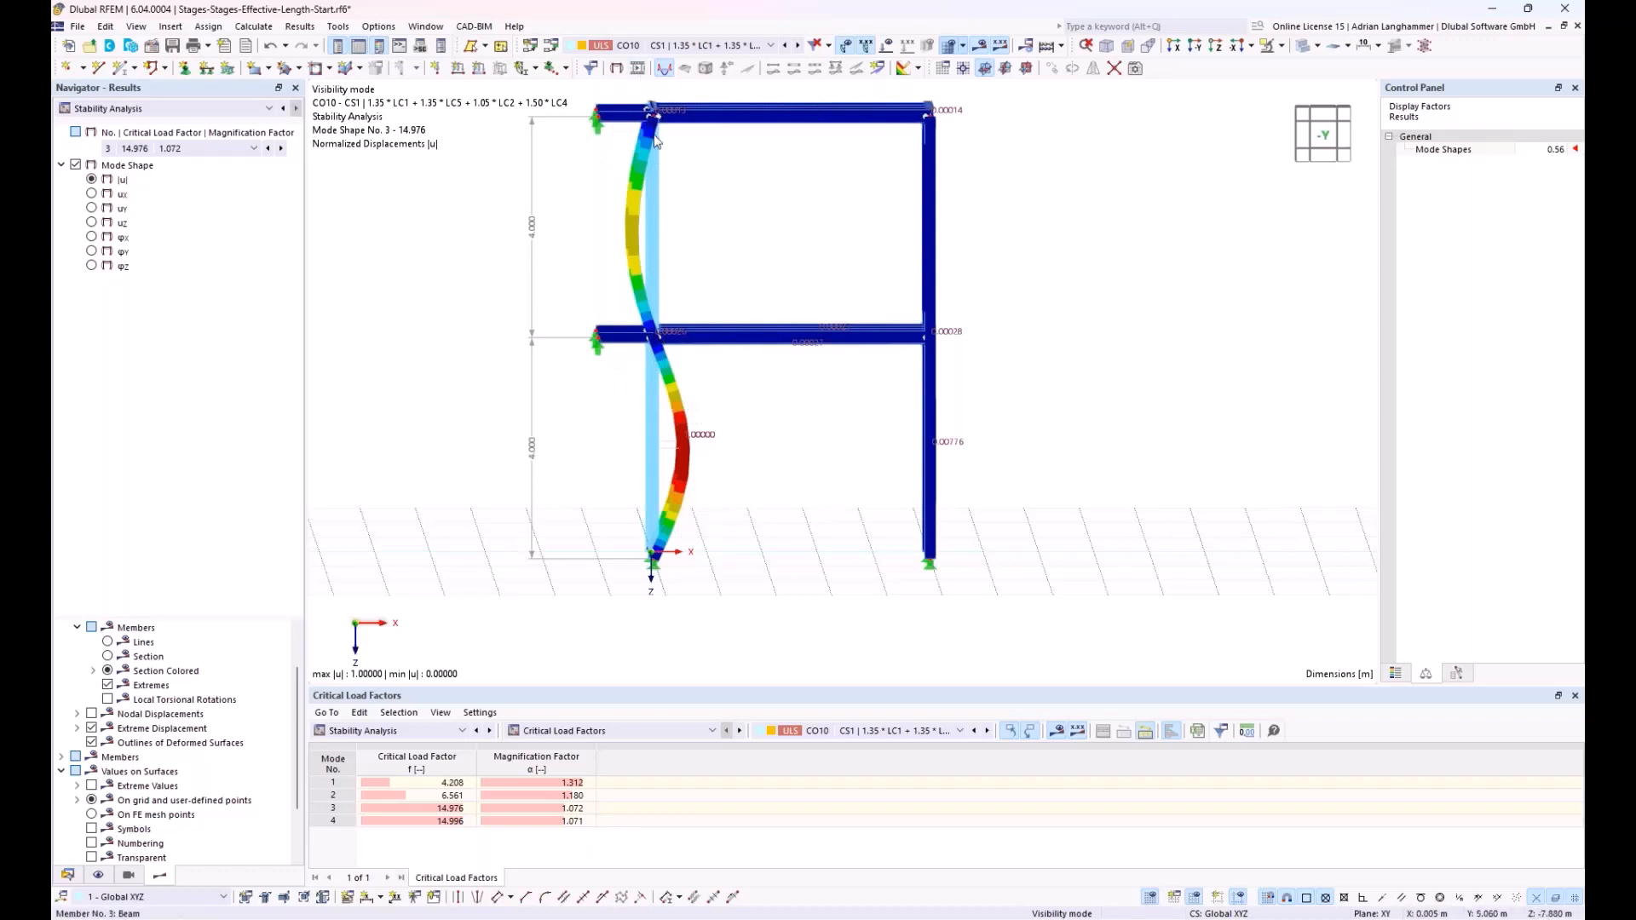
Show the stability results of load combination CO14 and inspect the column buckling in mode shape 2
left_click(830, 733)
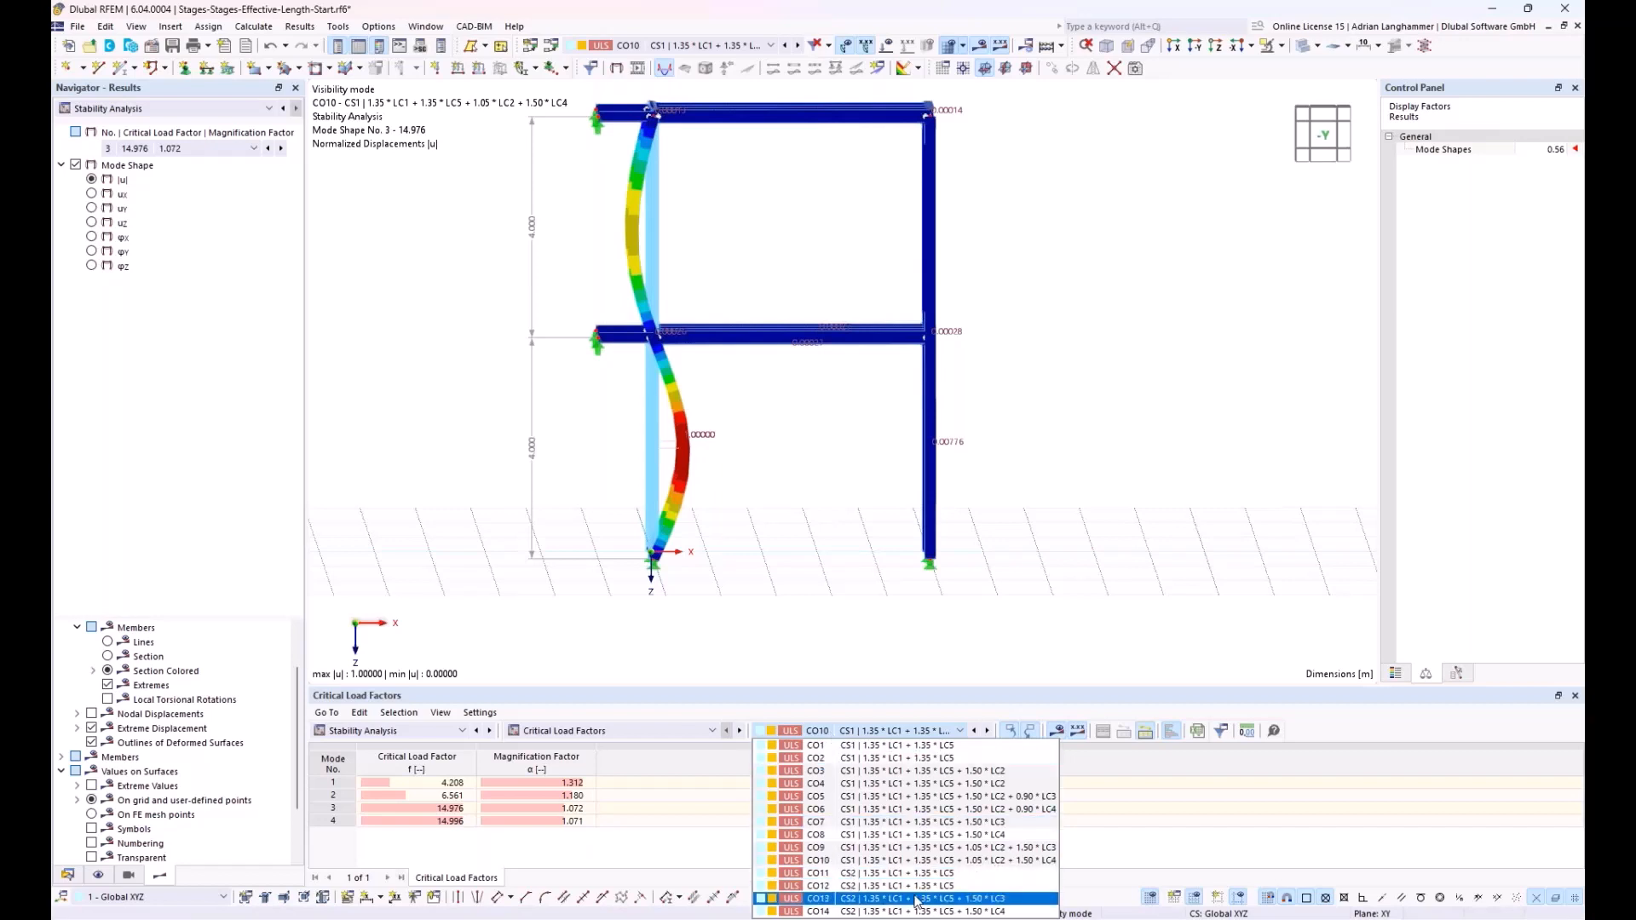
left_click(827, 912)
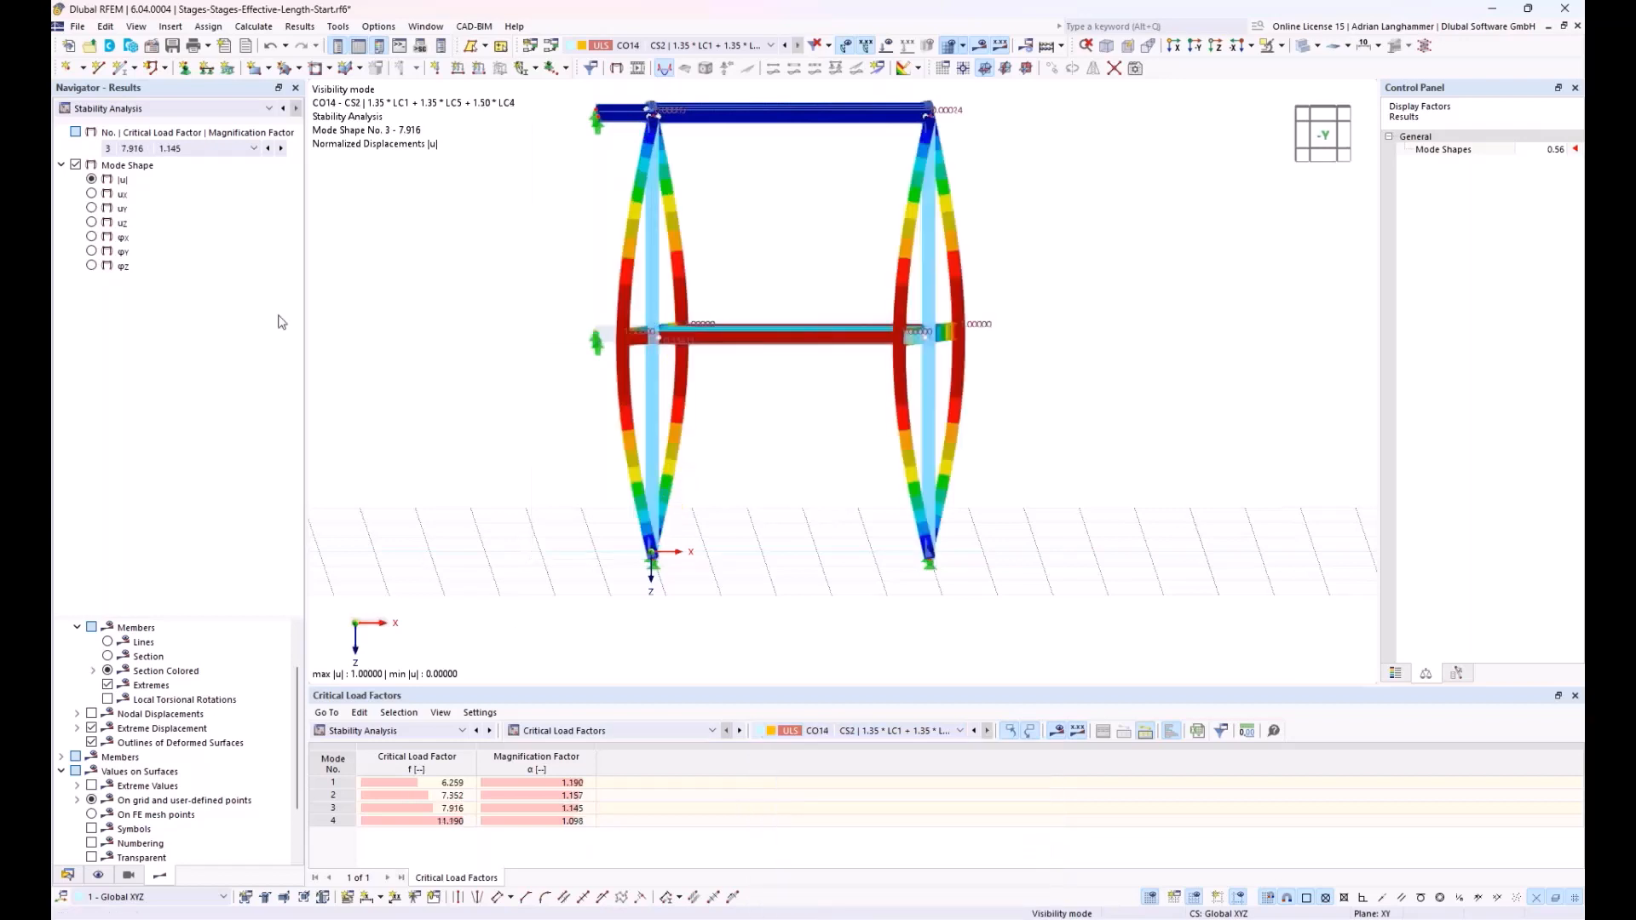
left_click(238, 150)
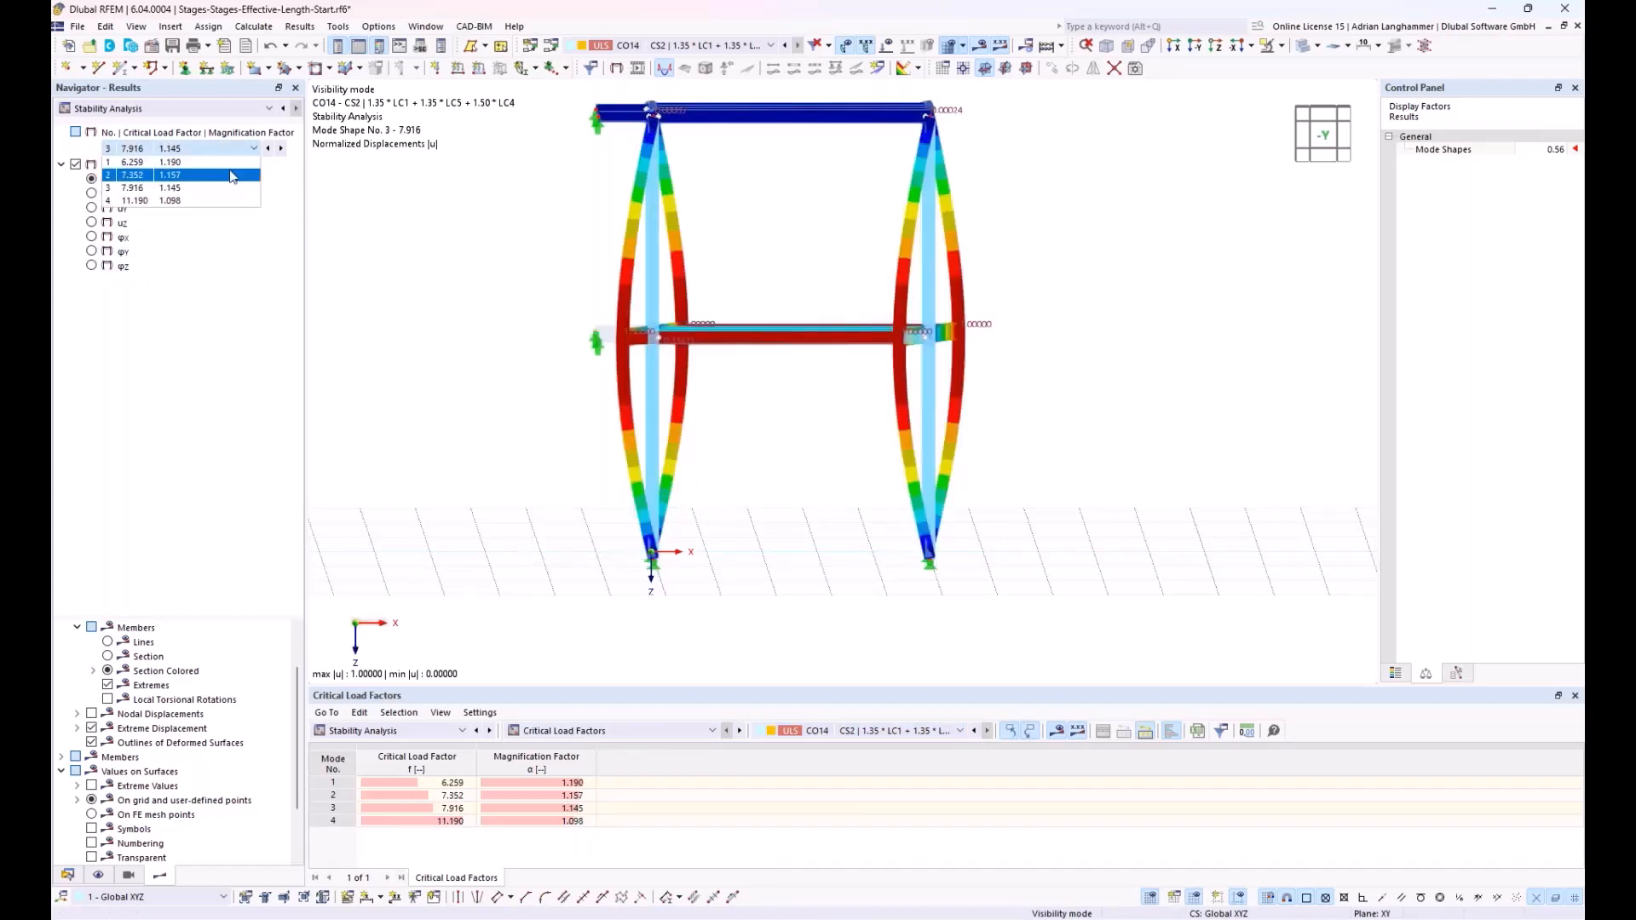
left_click(232, 175)
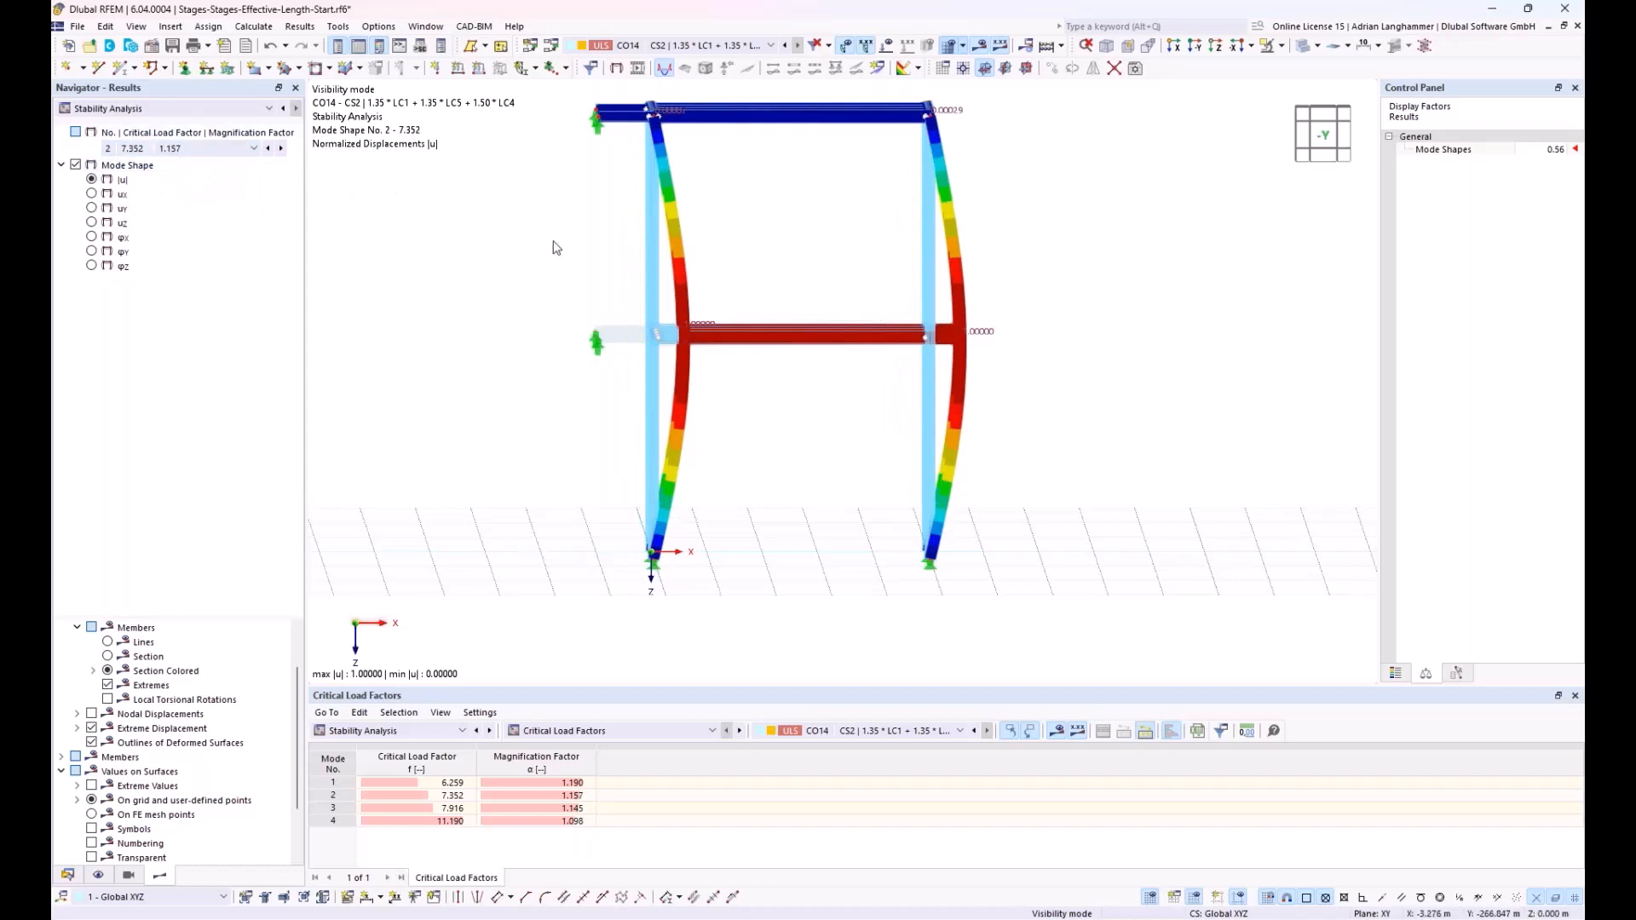
middle_click_drag(838, 479, 833, 477, "ctrl")
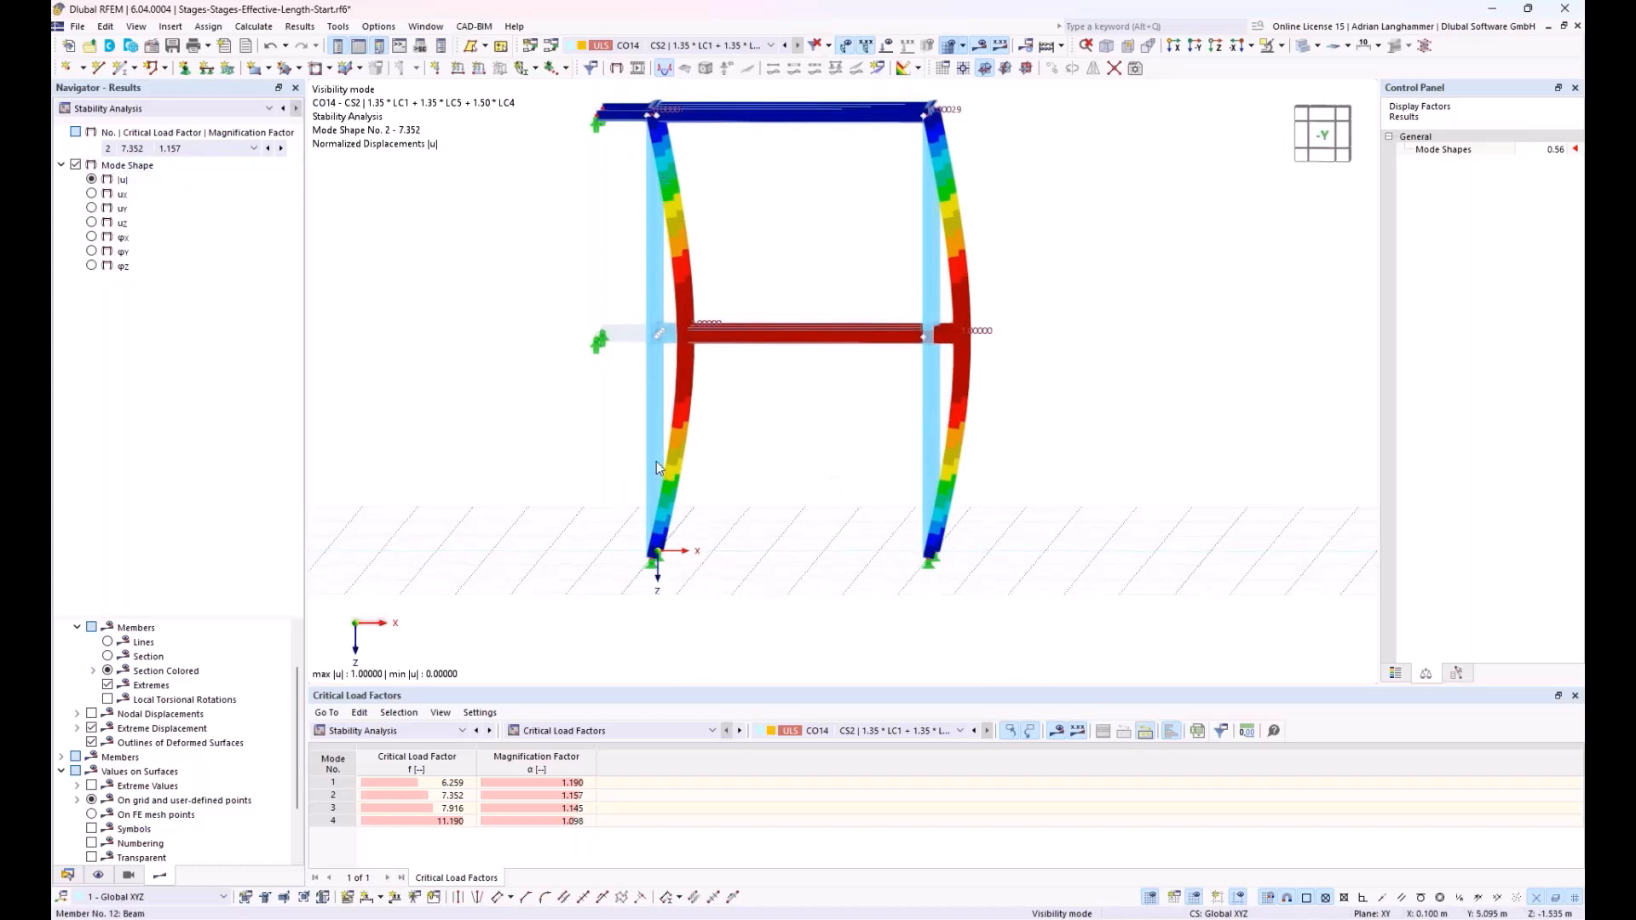
middle_click_drag(754, 433, 760, 433, "ctrl")
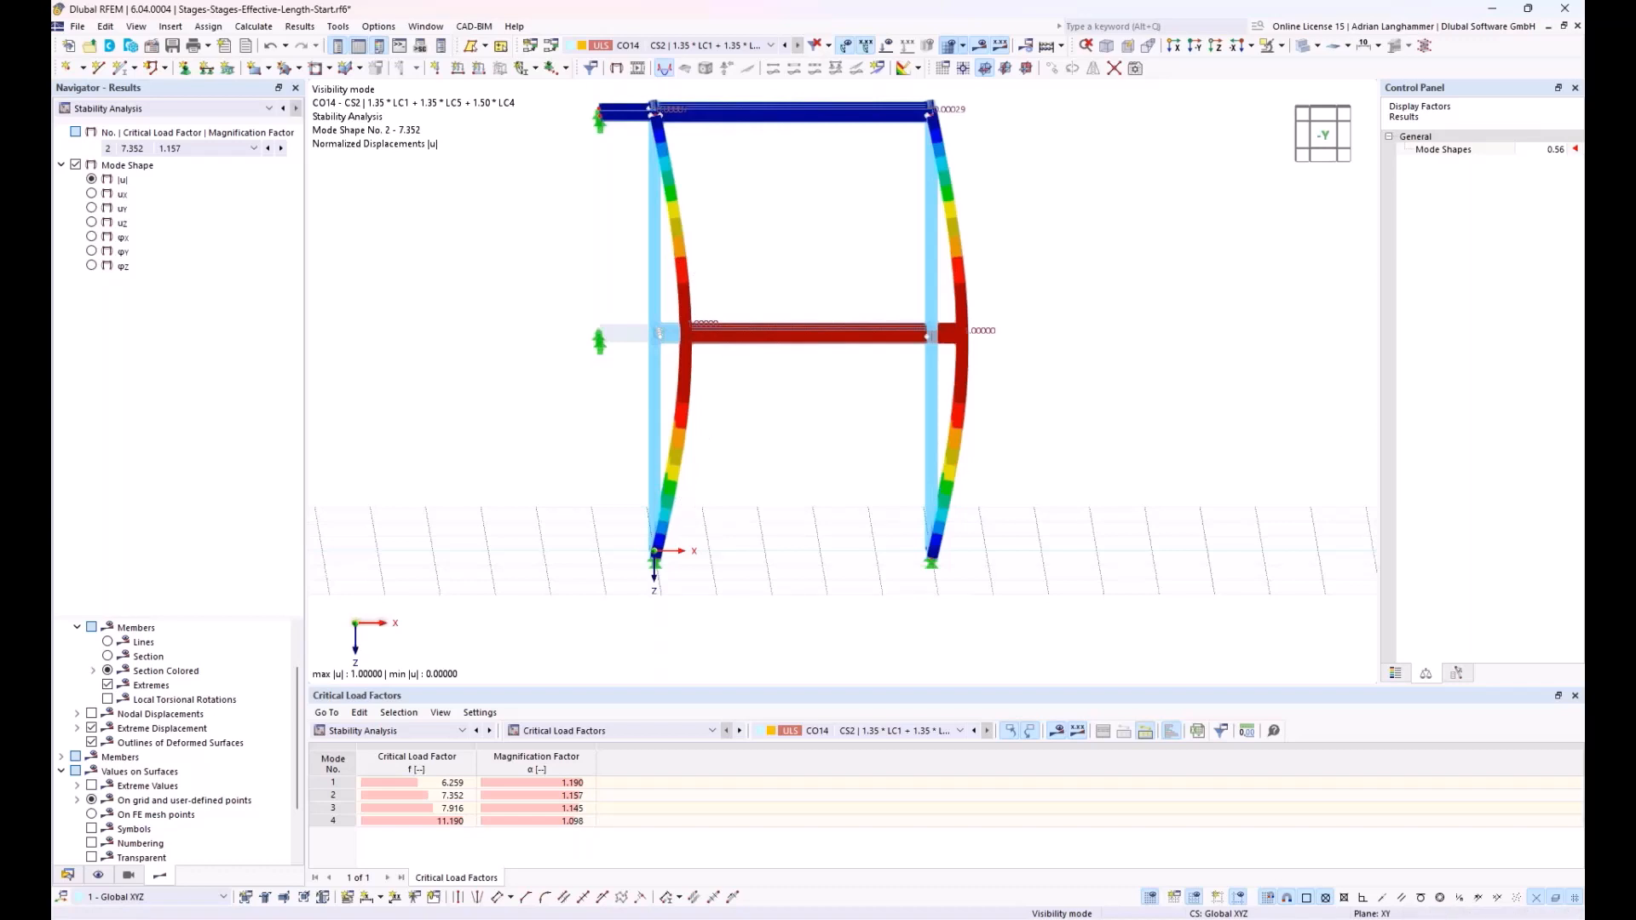
Open the "two waved" steel design effective length for editing and show its nodal supports and effective lengths
left_click(68, 876)
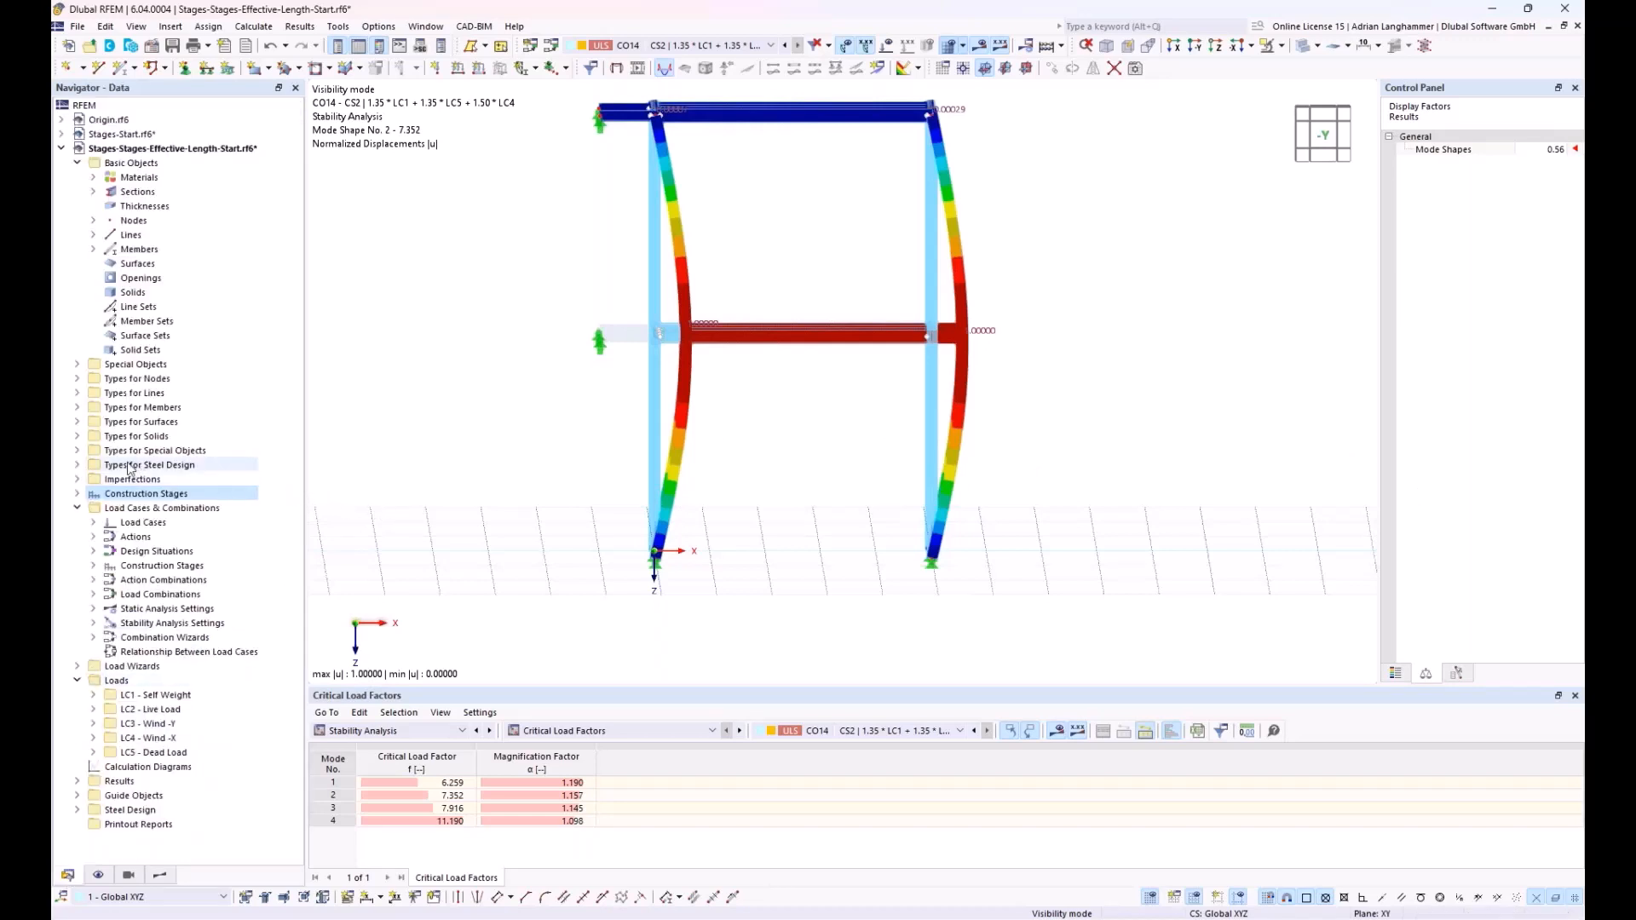
left_click(77, 465)
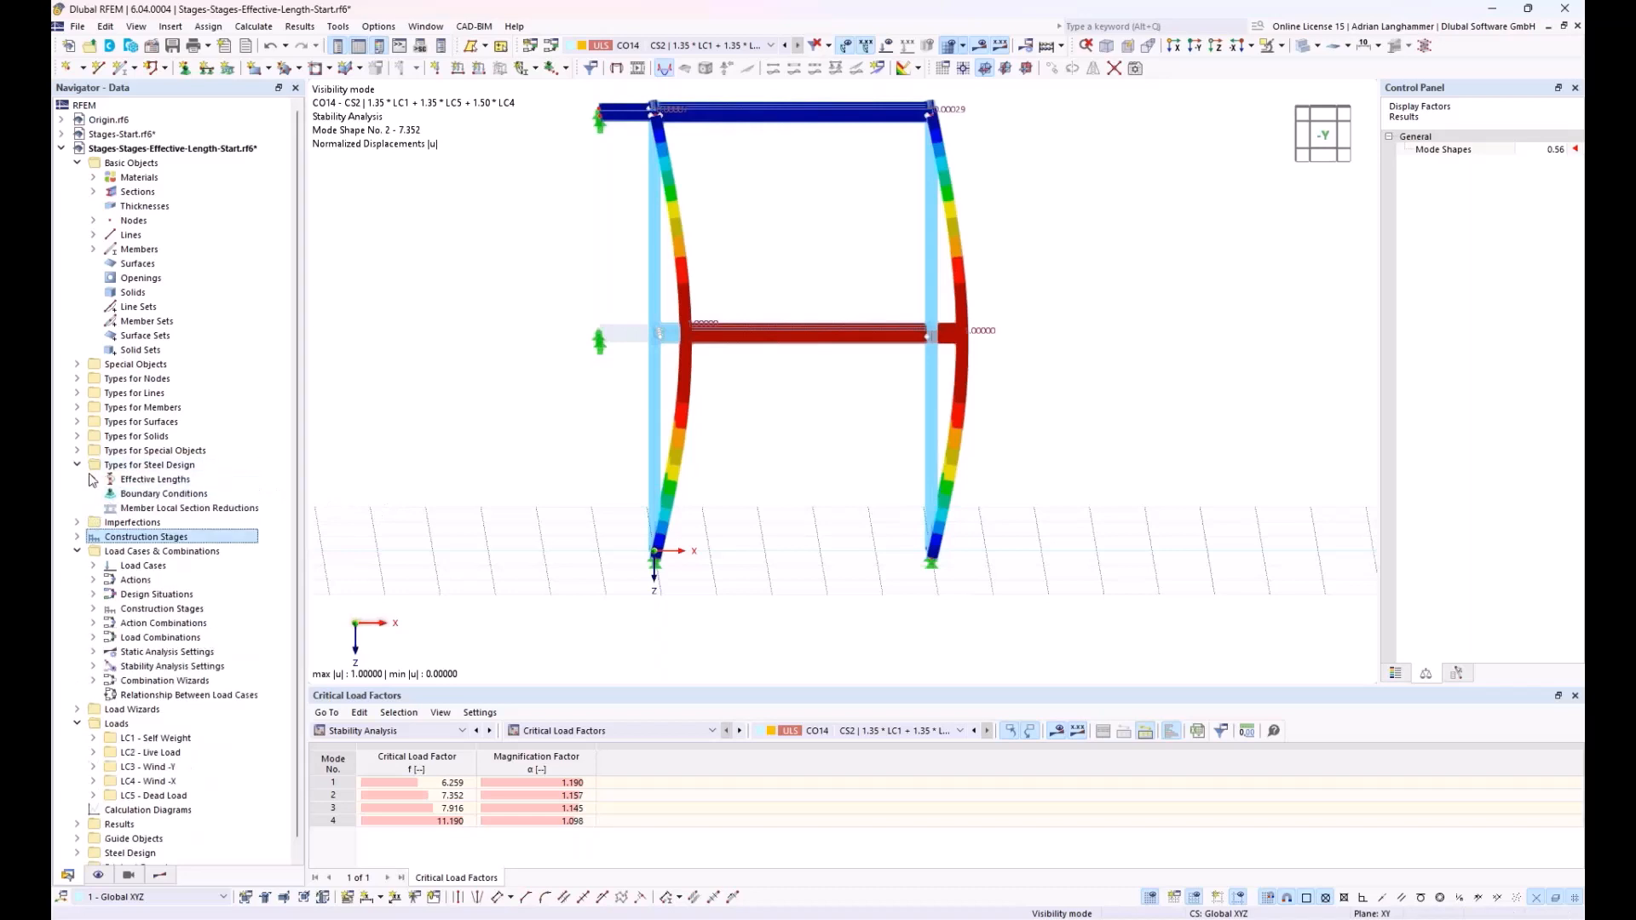
left_click(93, 480)
left_click(152, 494)
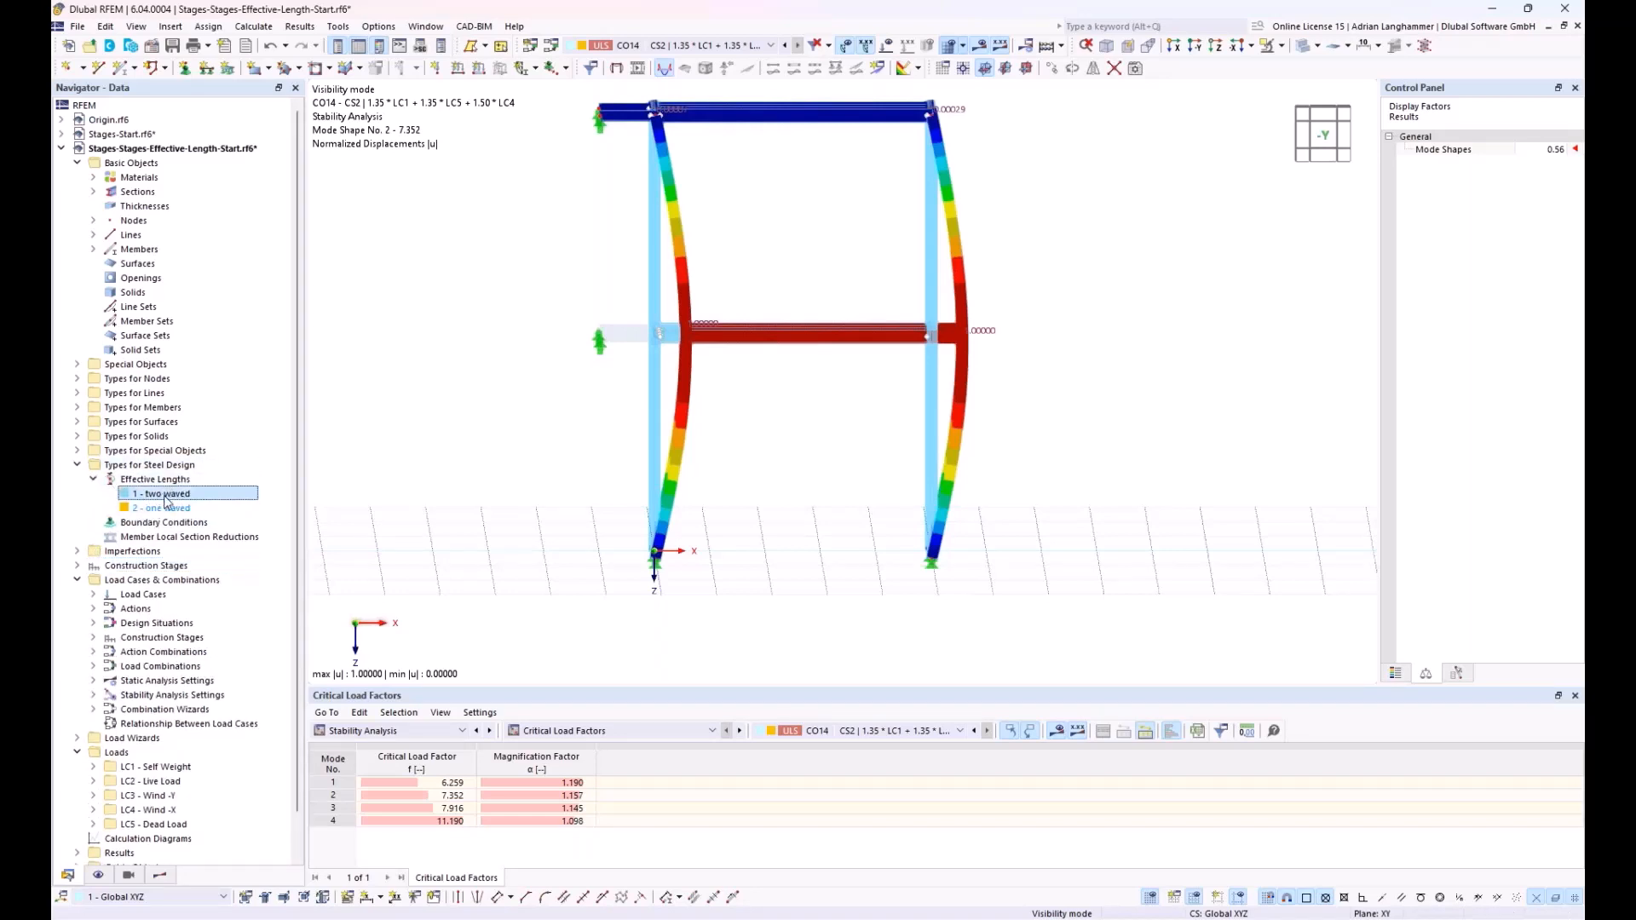
double_click(167, 502)
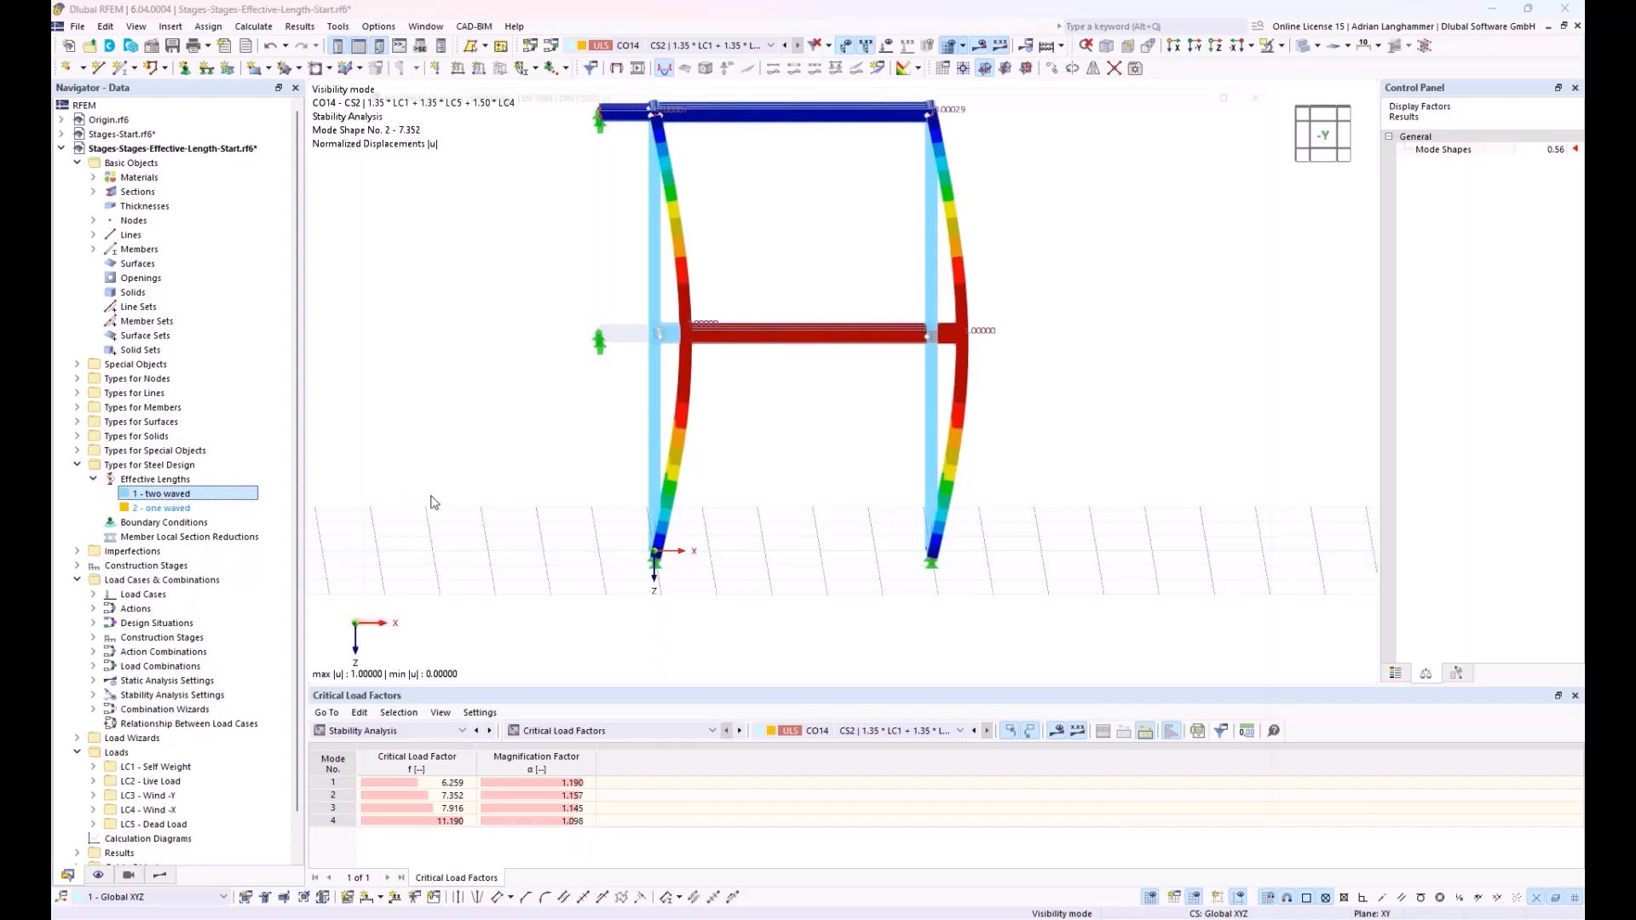
left_click(594, 122)
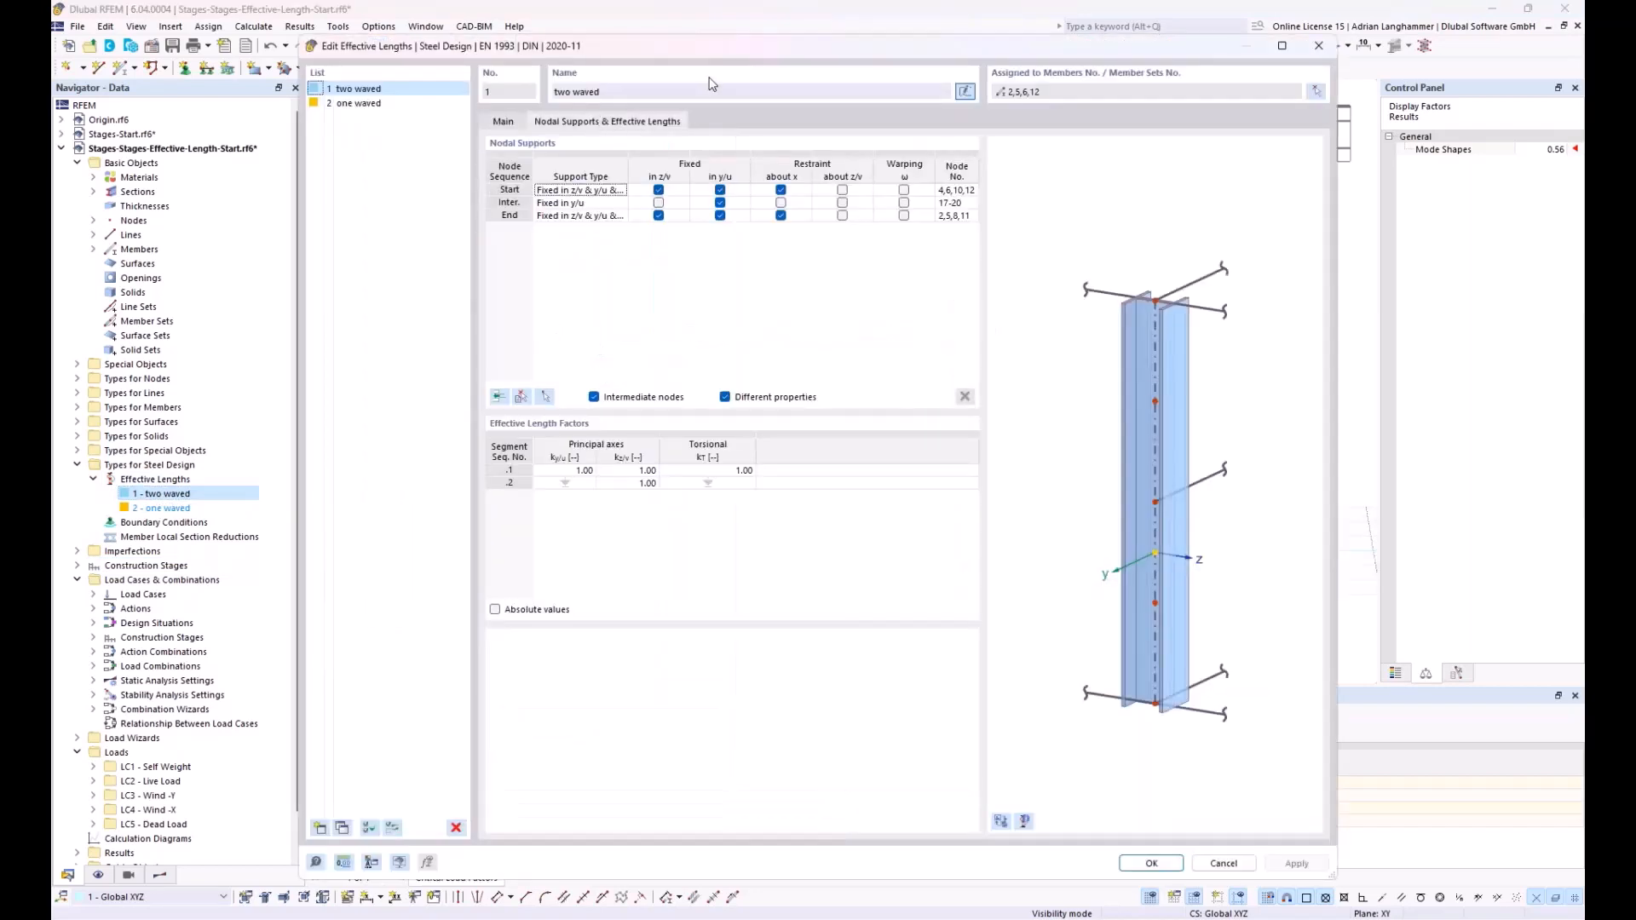
Compare the nodal supports of the "two waved" and "one waved" effective lengths with the buckling shape, and close the definitions
left_click_drag(729, 51, 925, 564)
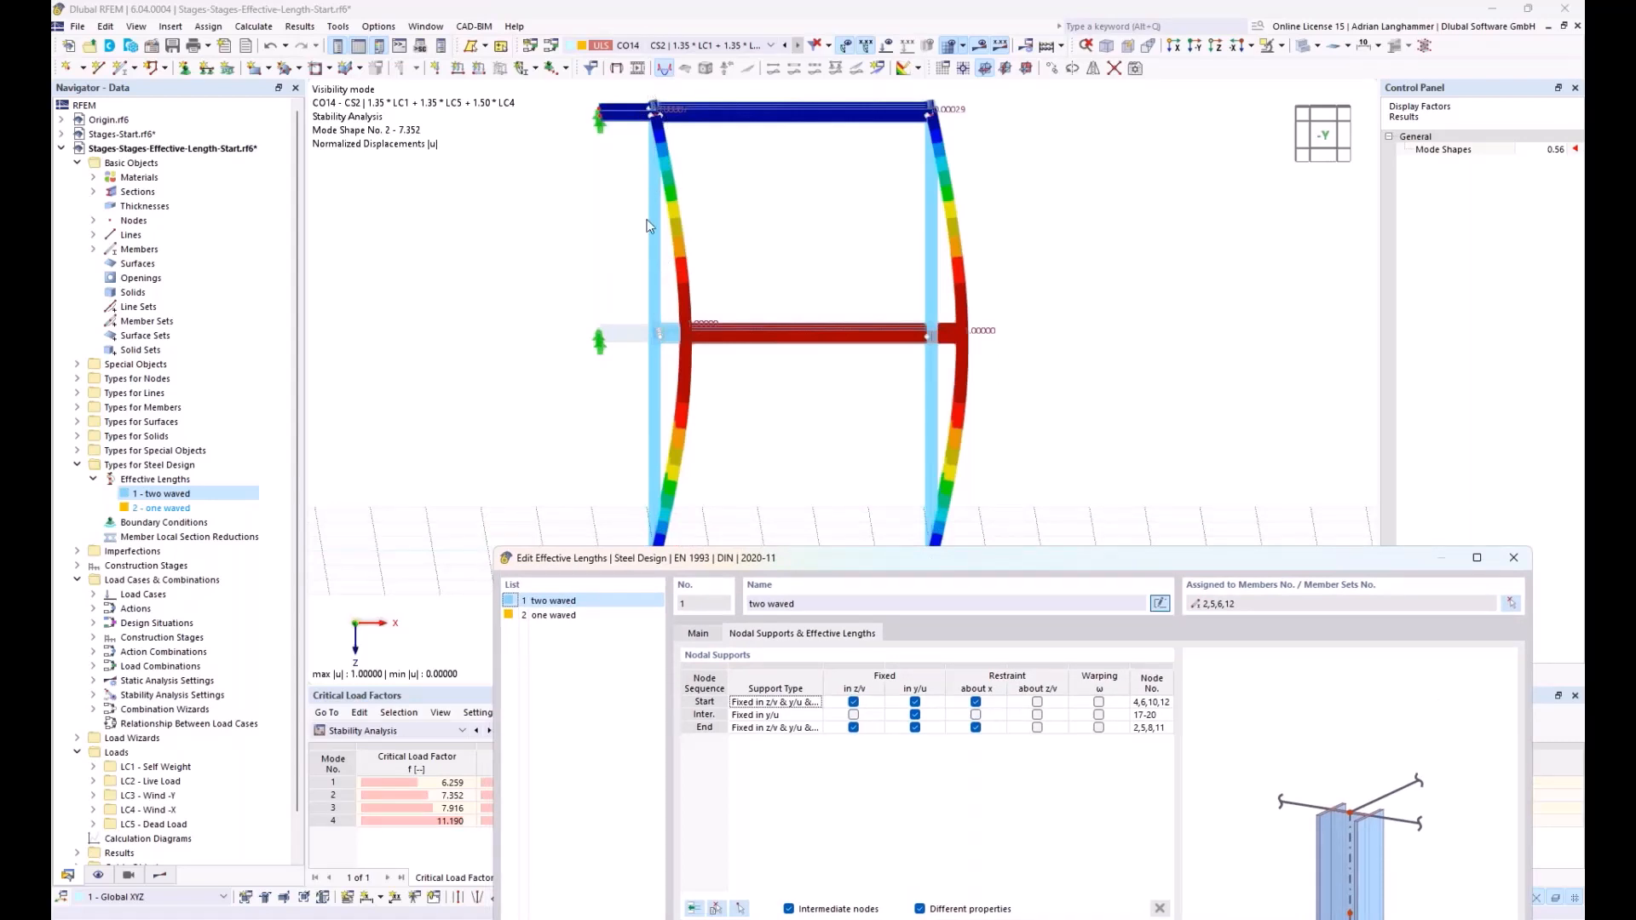
left_click(592, 615)
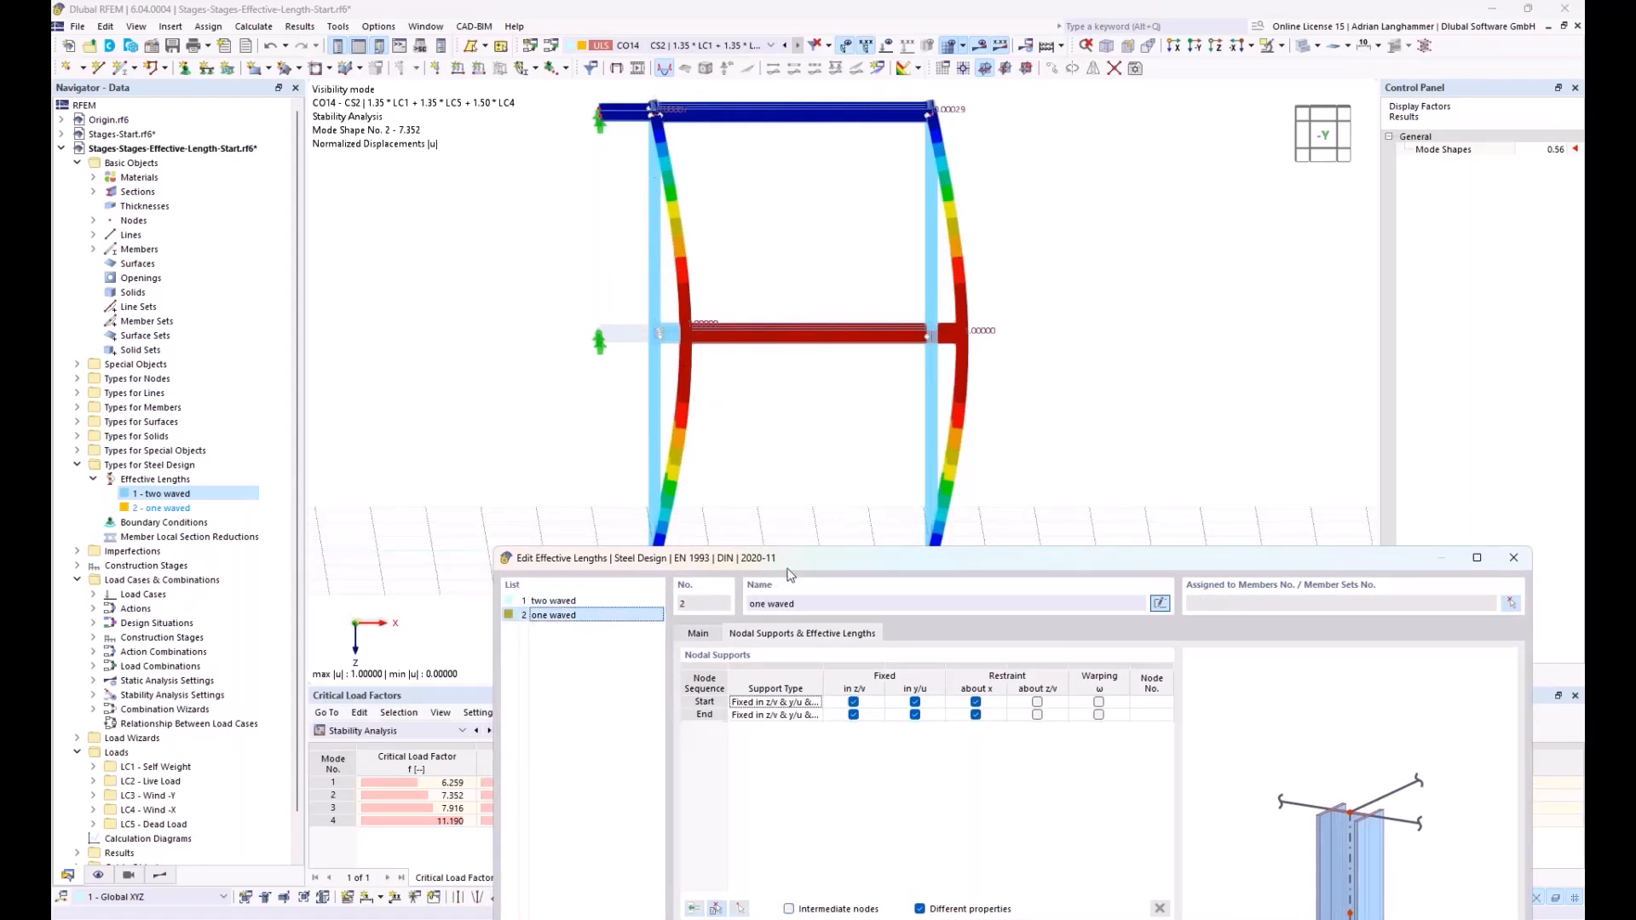
left_click_drag(789, 575, 781, 343)
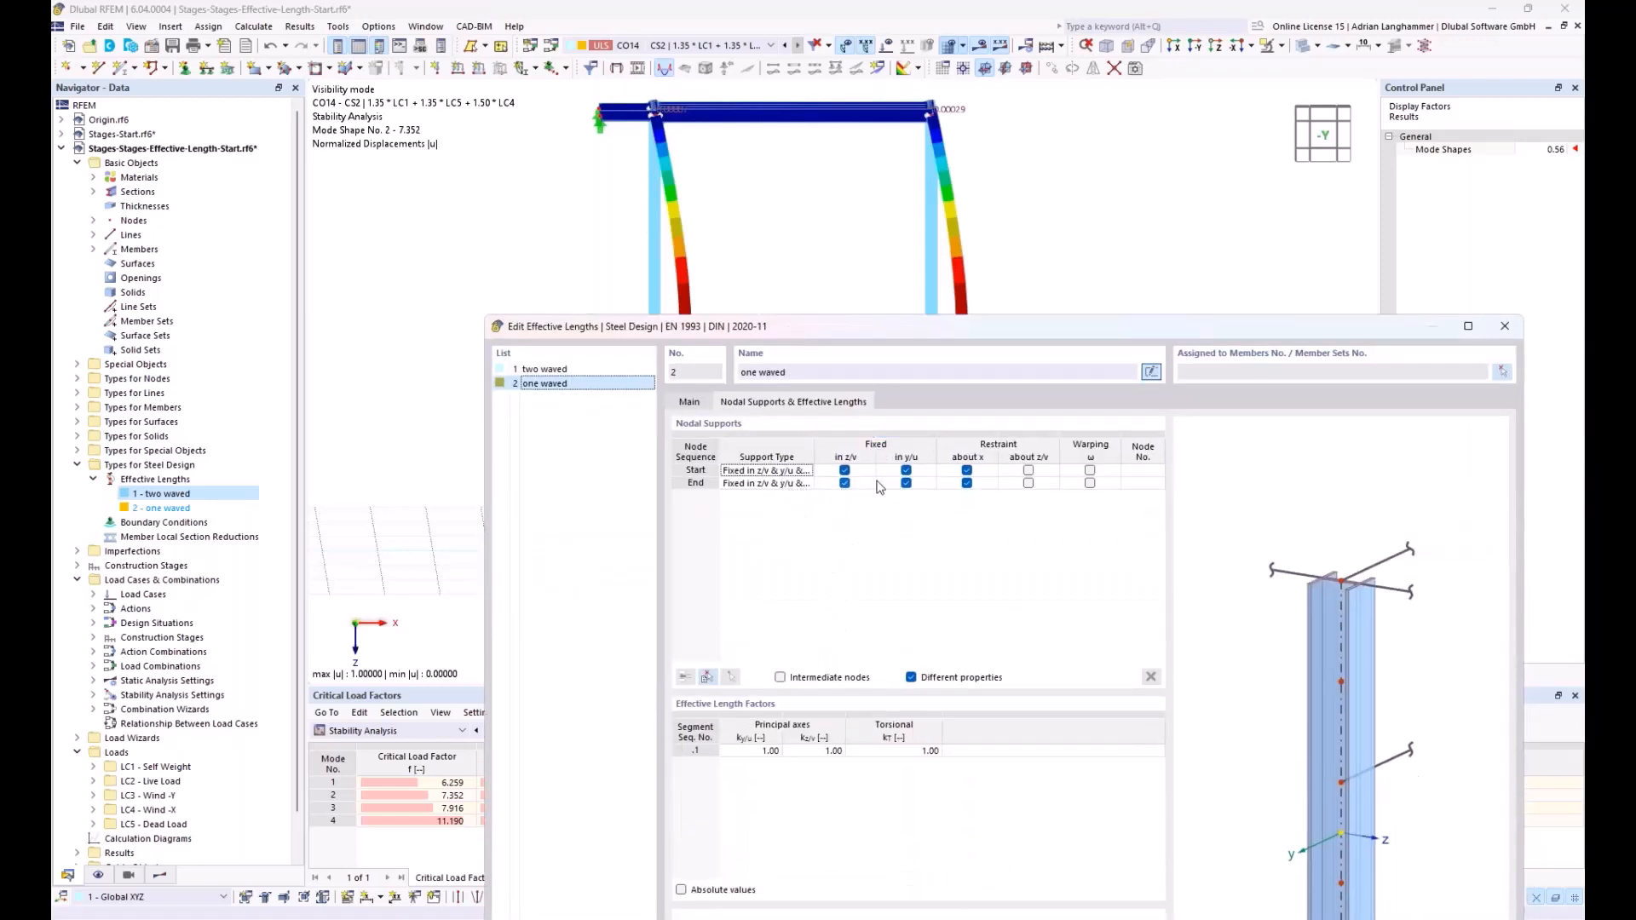
left_click_drag(826, 325, 760, 641)
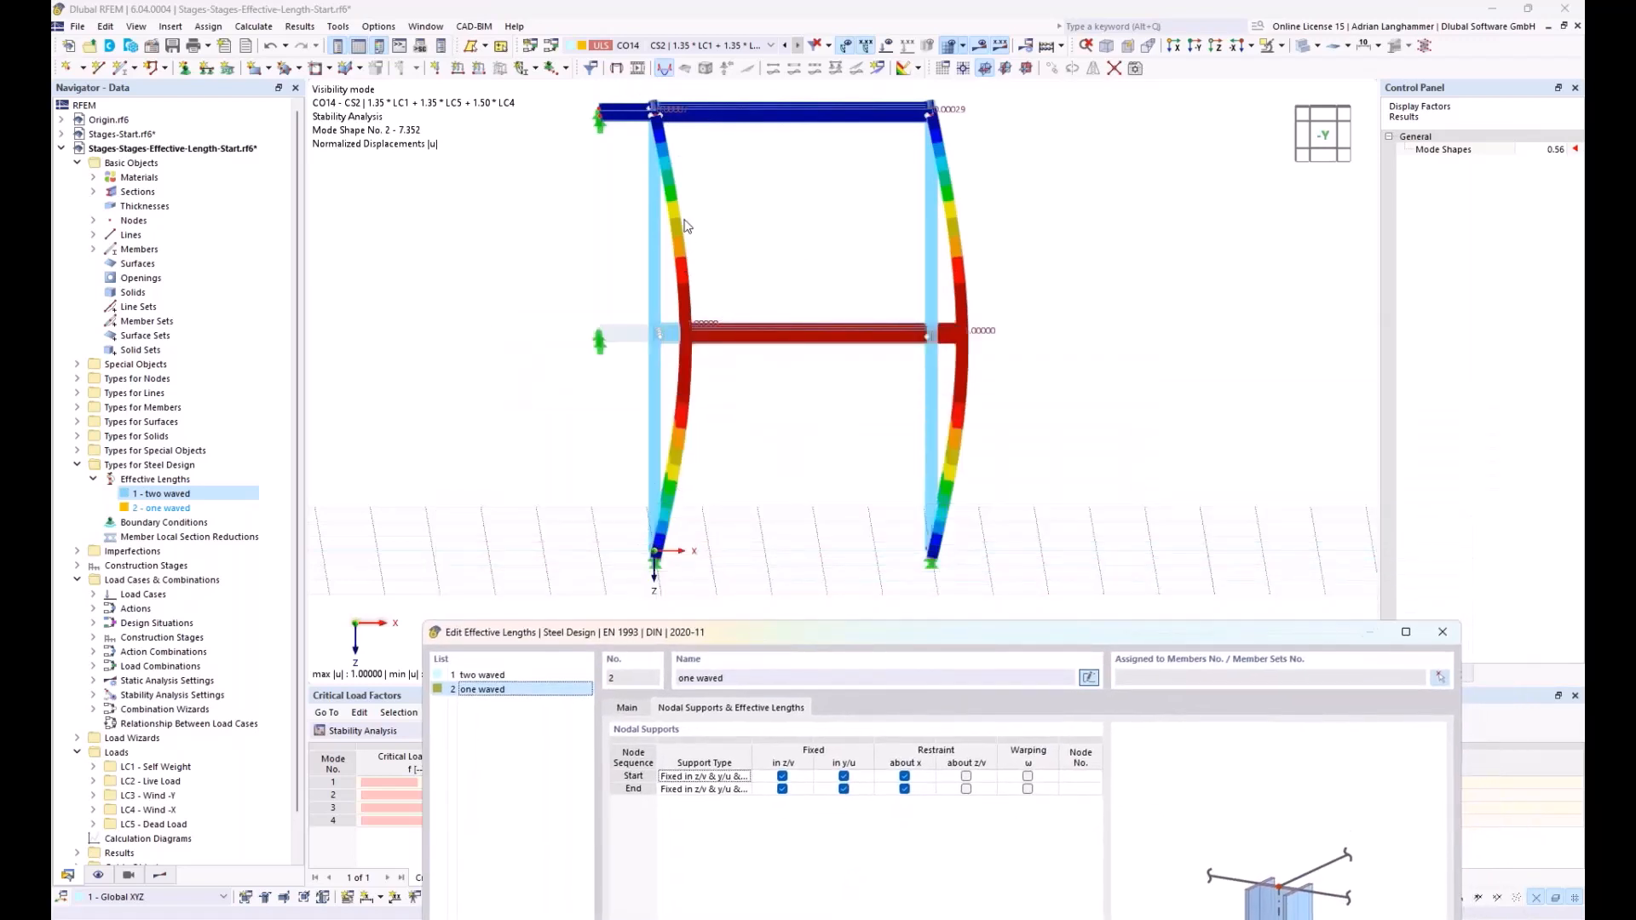
left_click_drag(918, 636, 791, 147)
left_click_drag(1003, 145, 973, 60)
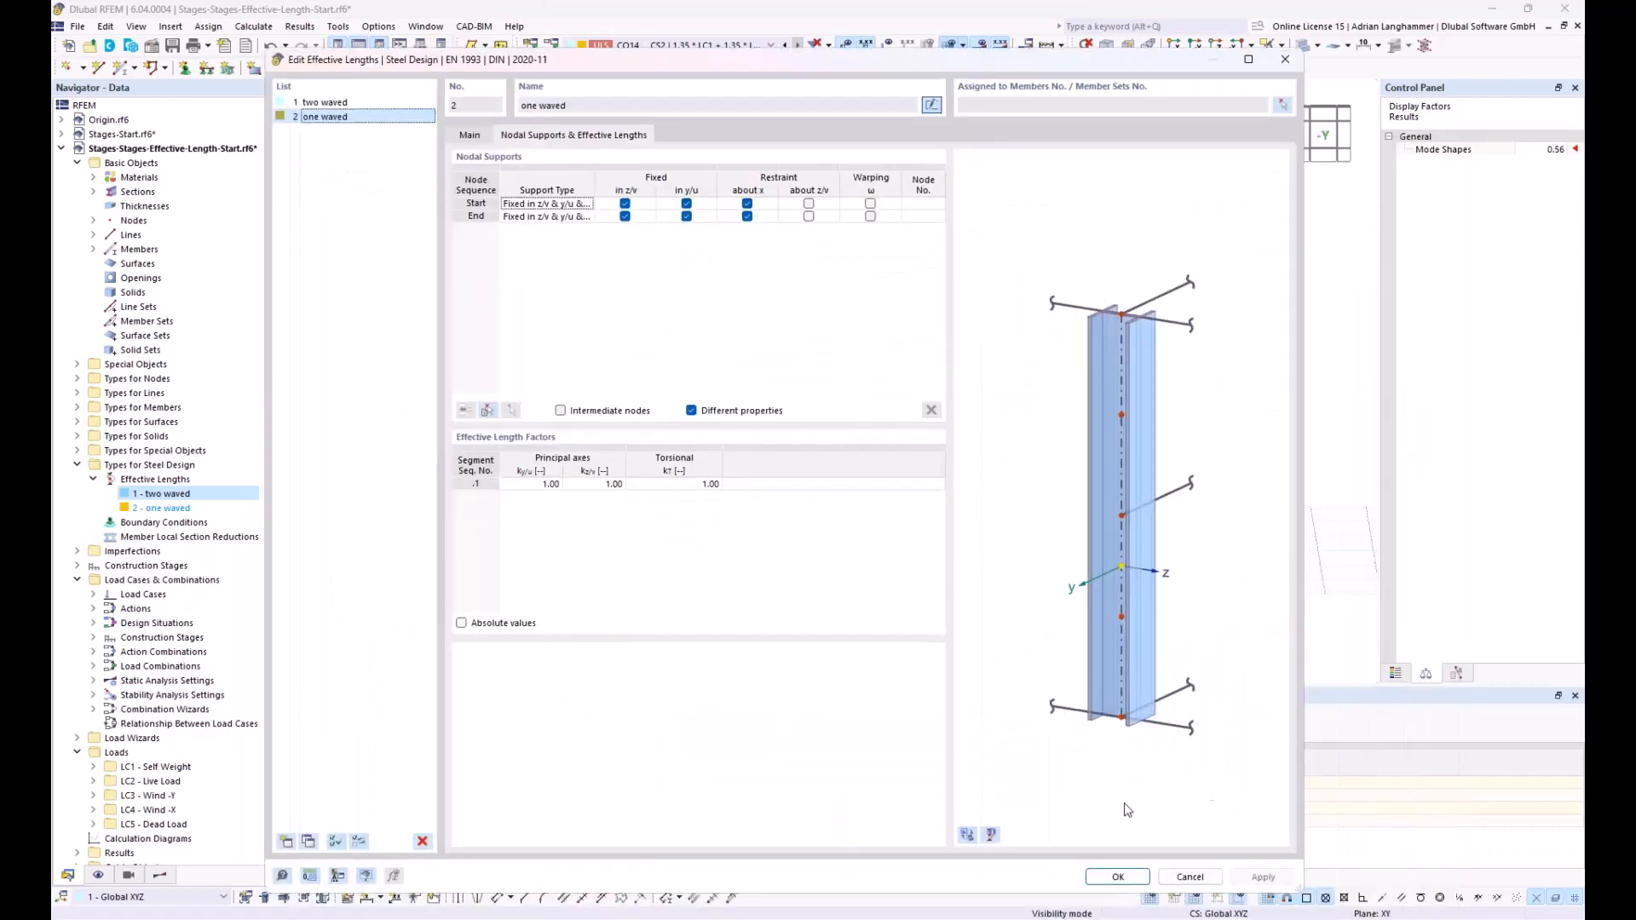
left_click(1119, 877)
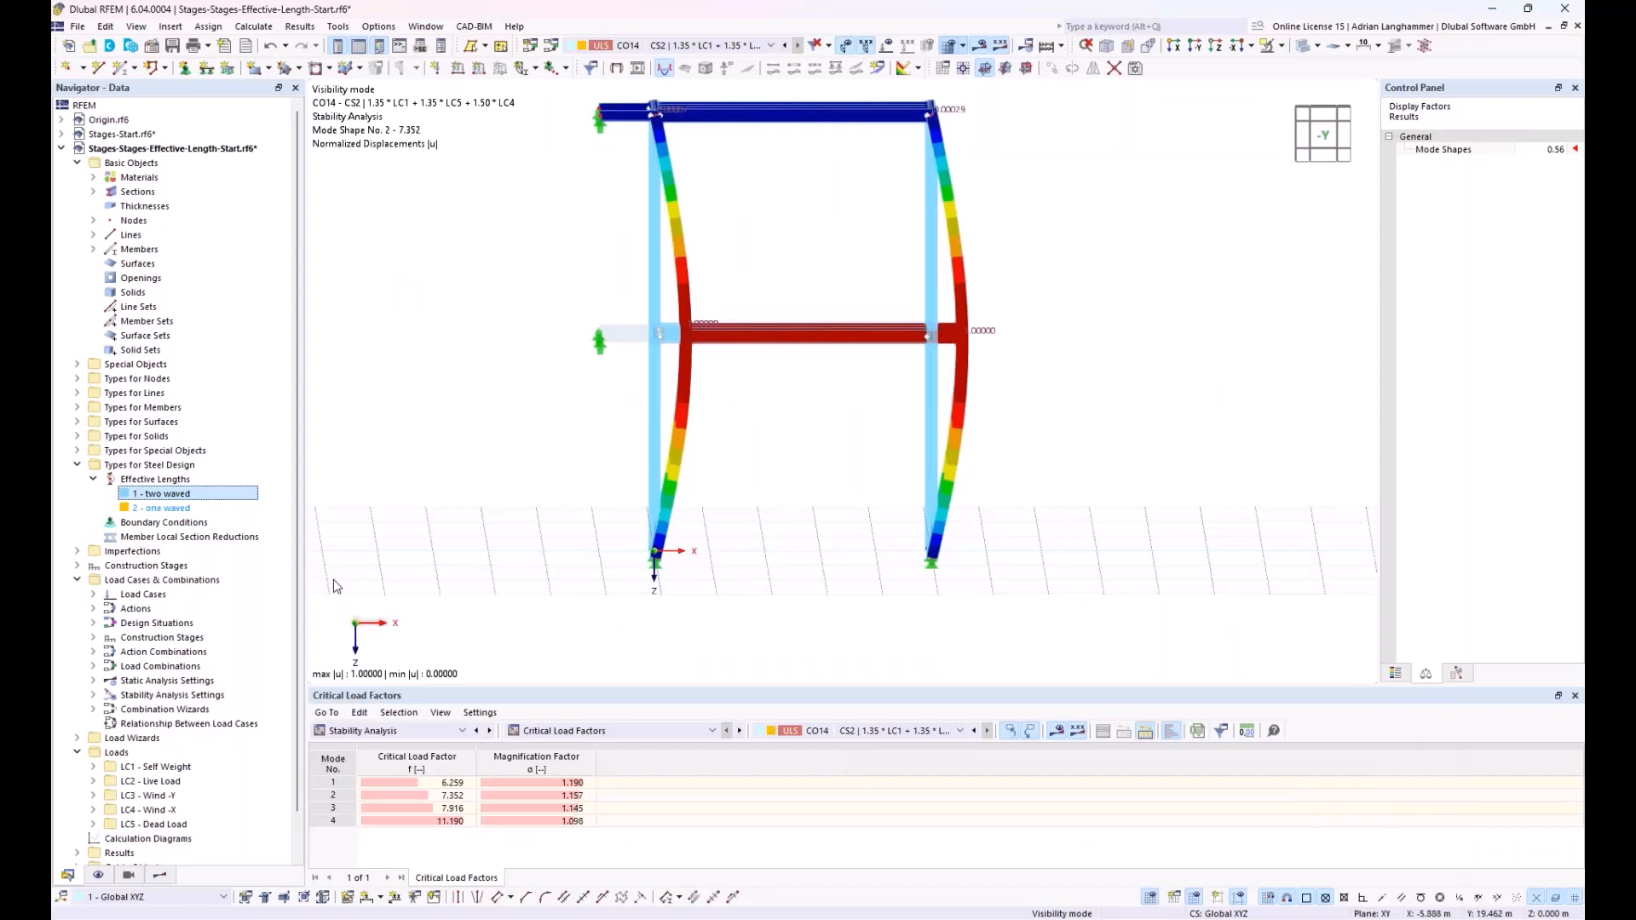
Add a member property modification for the column members 2, 5, 6 and 12 in construction stage CS2
left_click(77, 566)
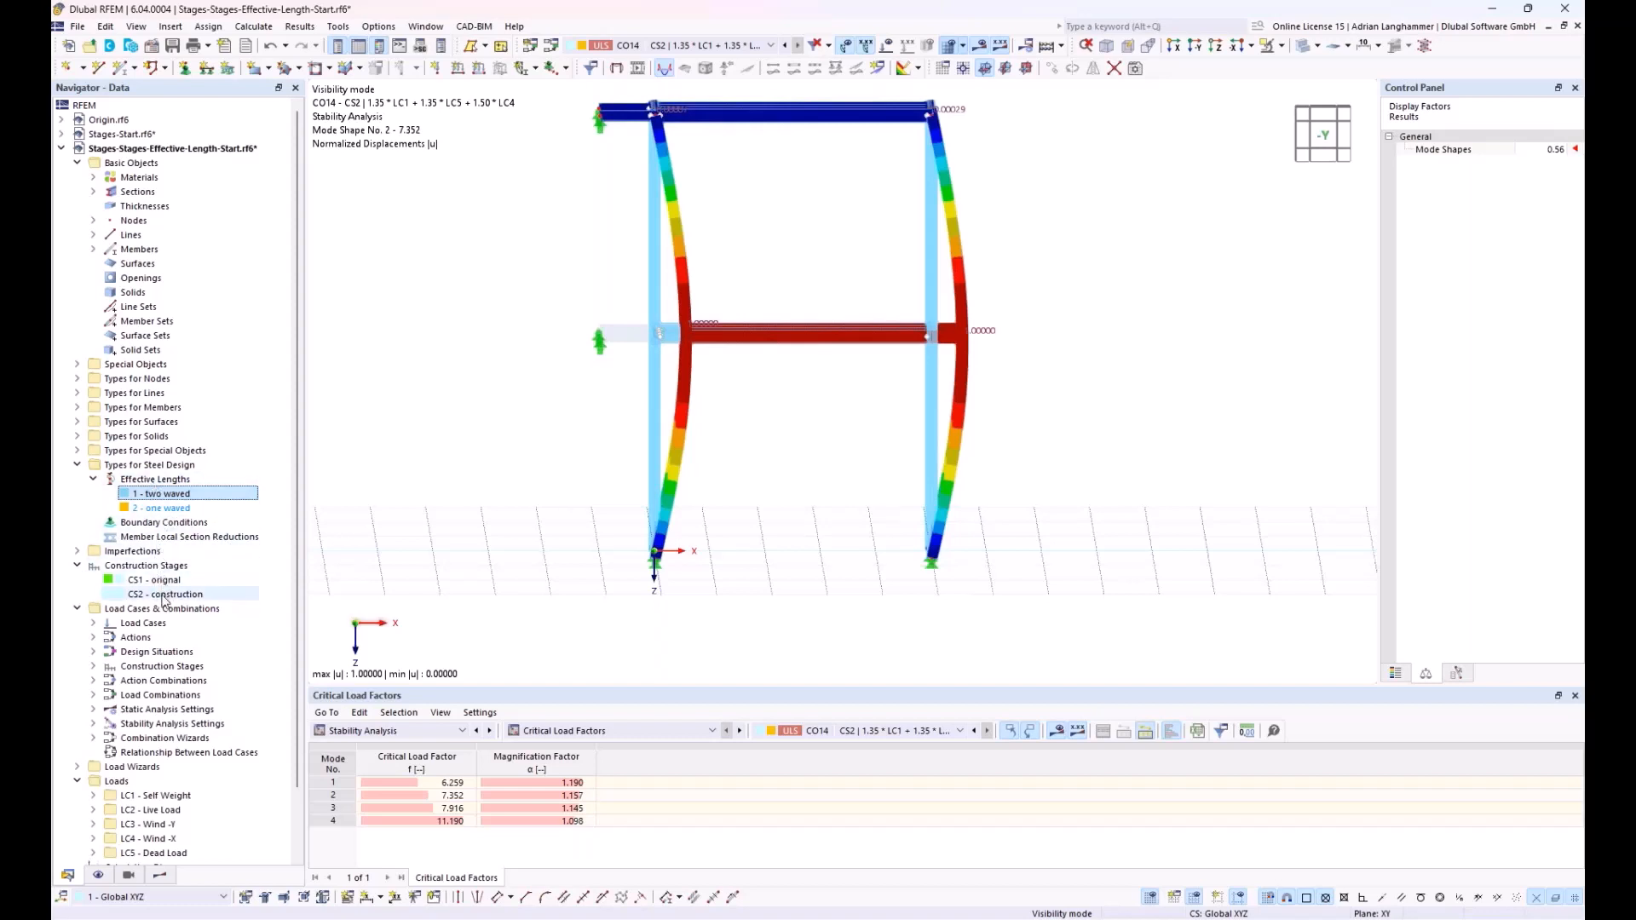
double_click(131, 595)
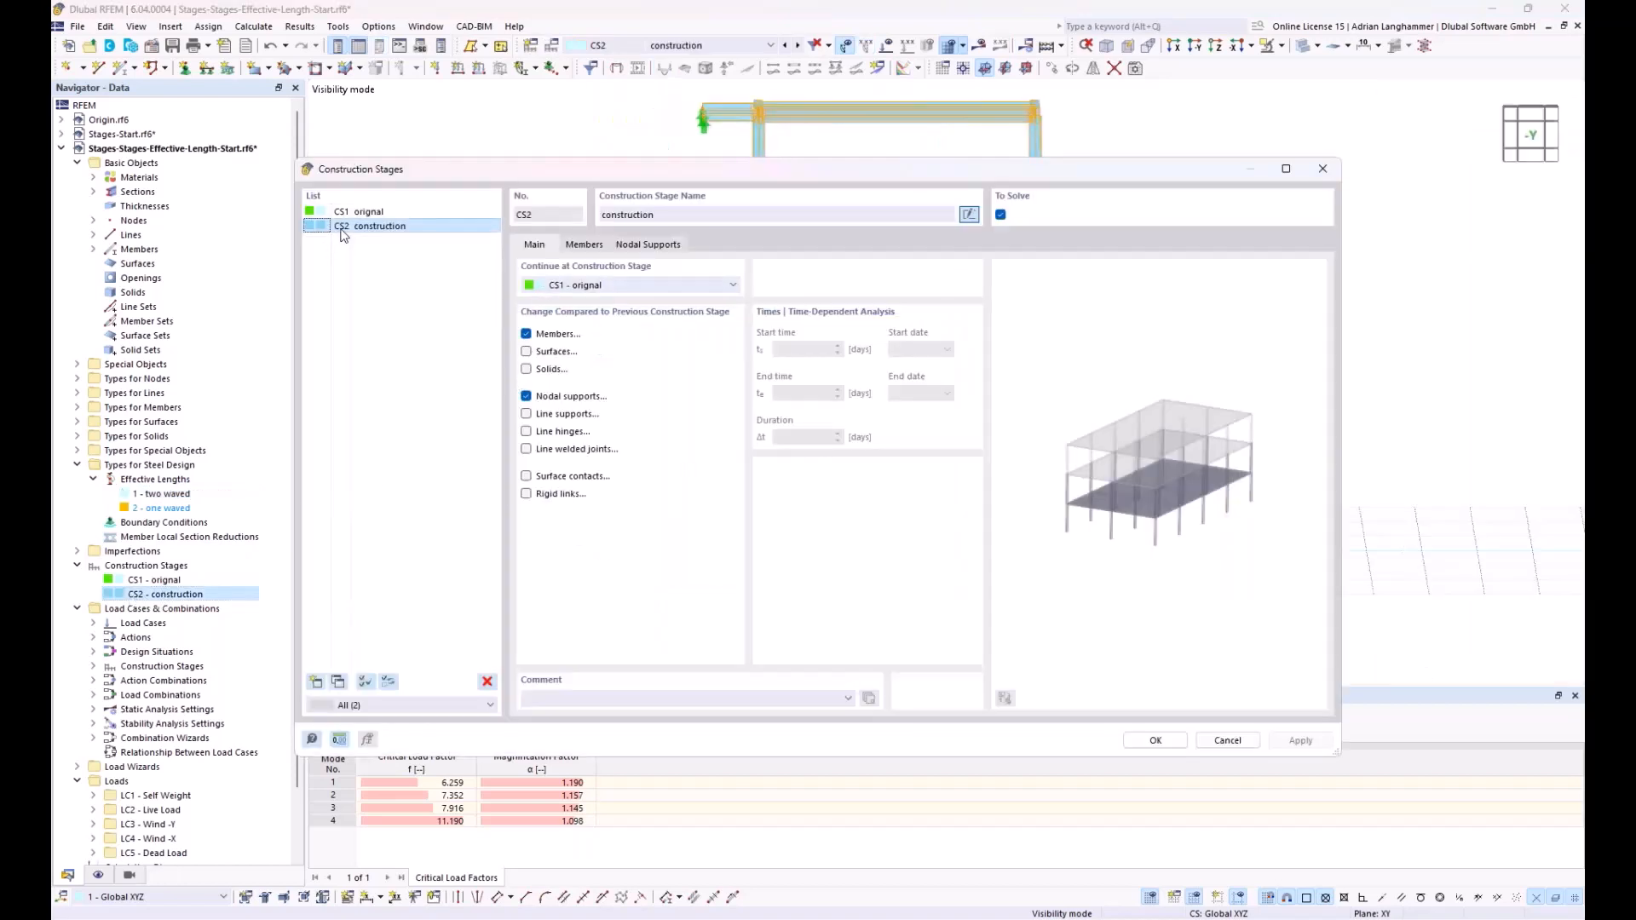
left_click(585, 247)
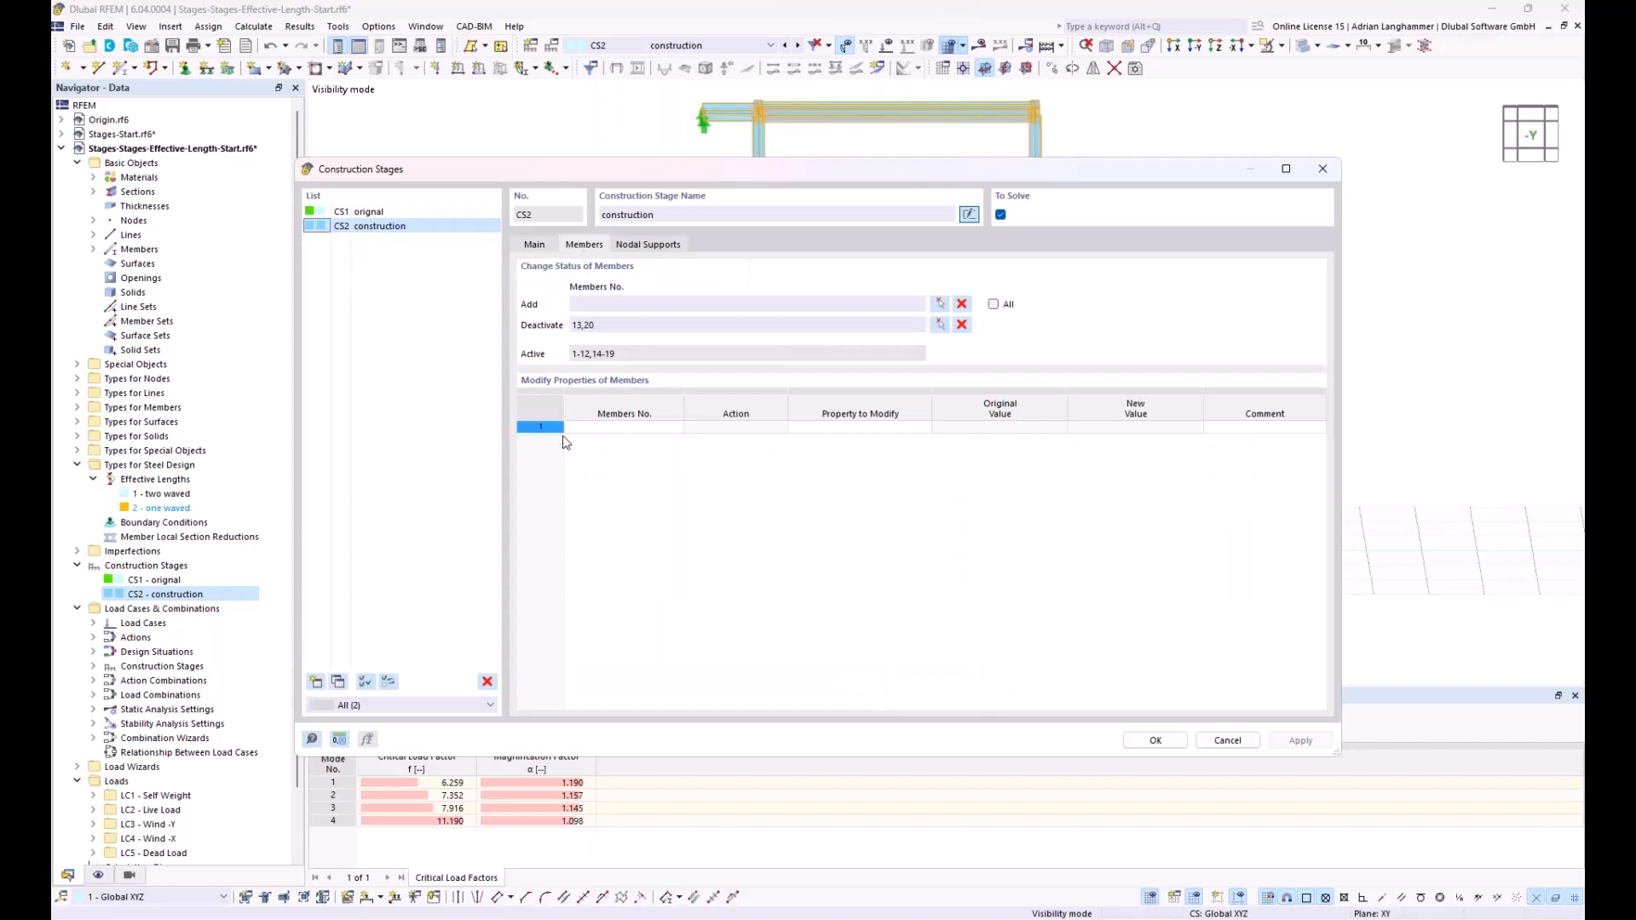
left_click_drag(738, 176, 781, 565)
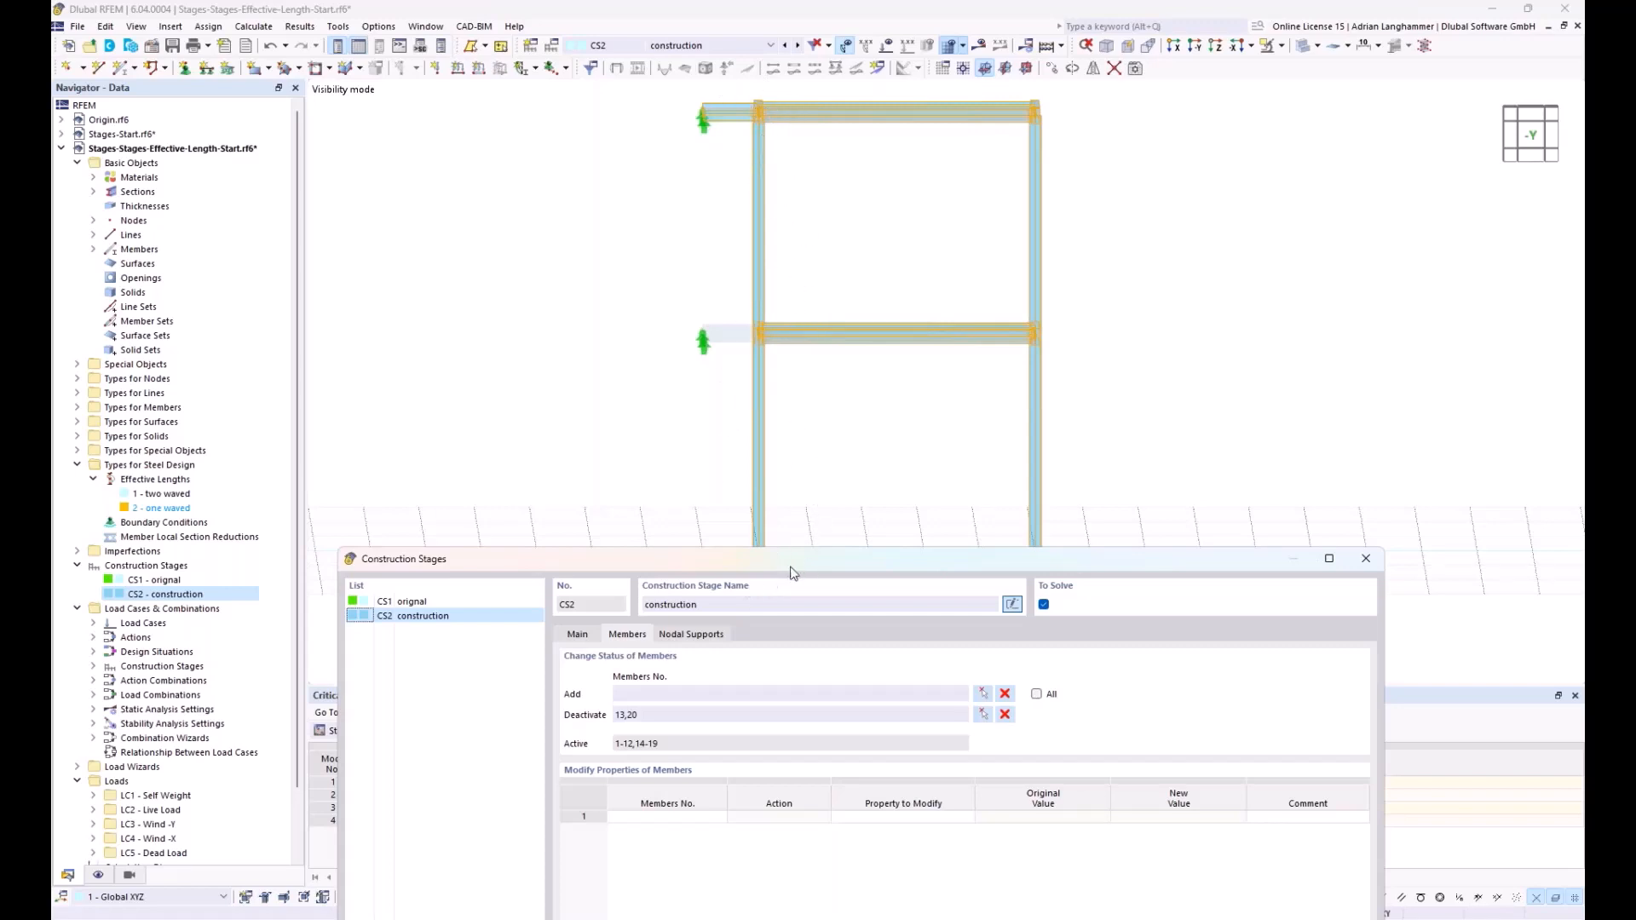
left_click_drag(800, 559, 794, 209)
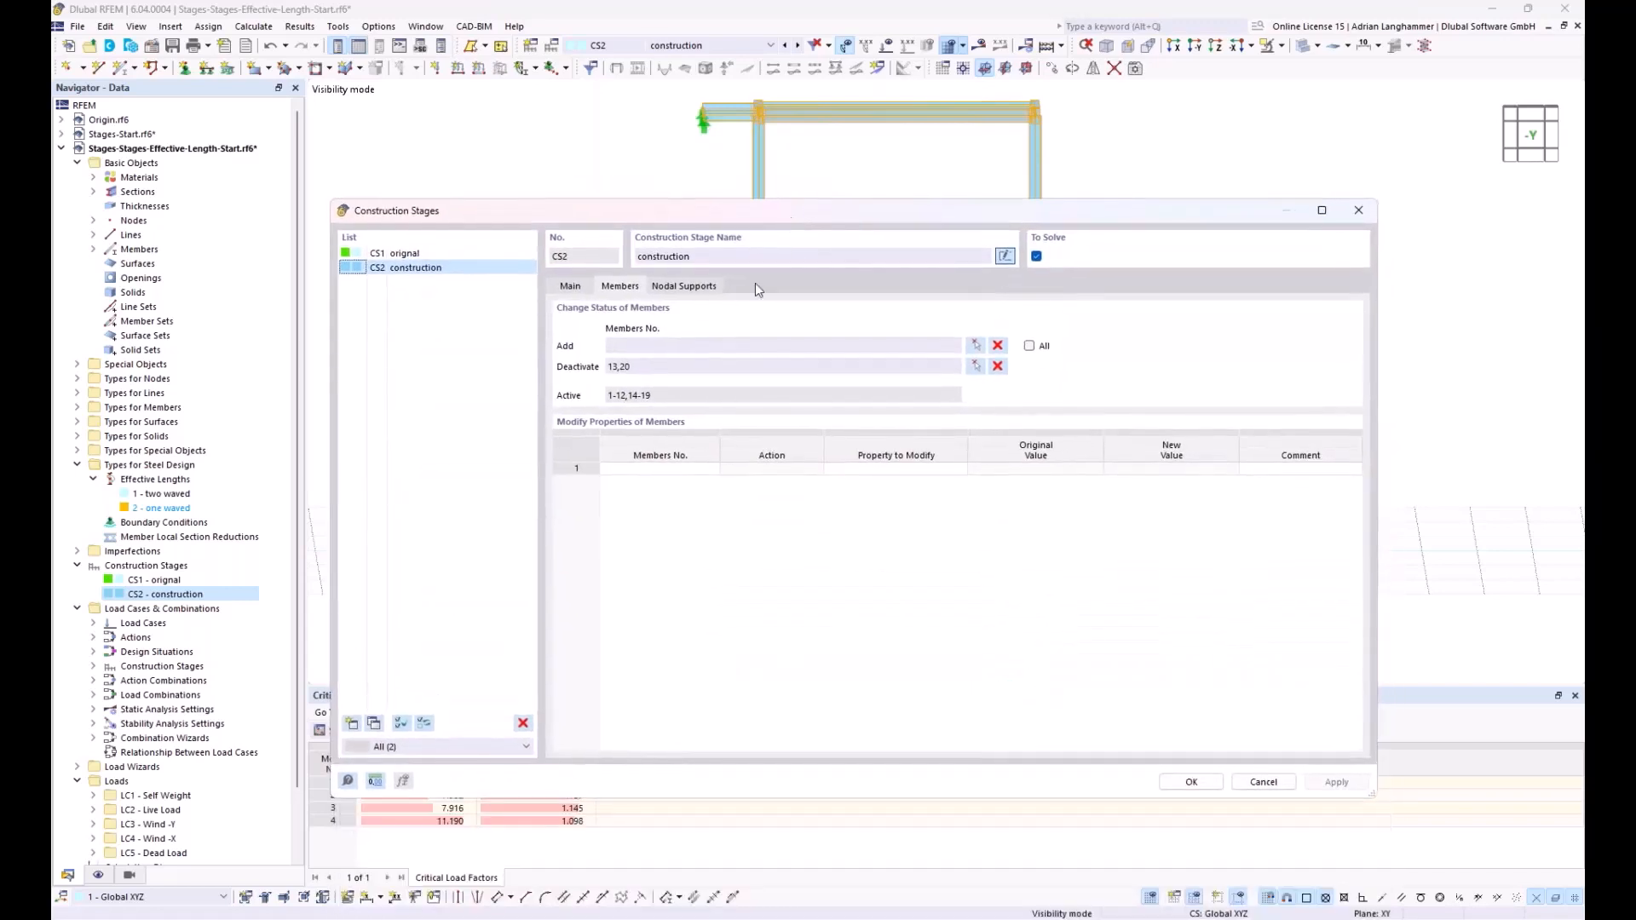
left_click(686, 470)
left_click(713, 468)
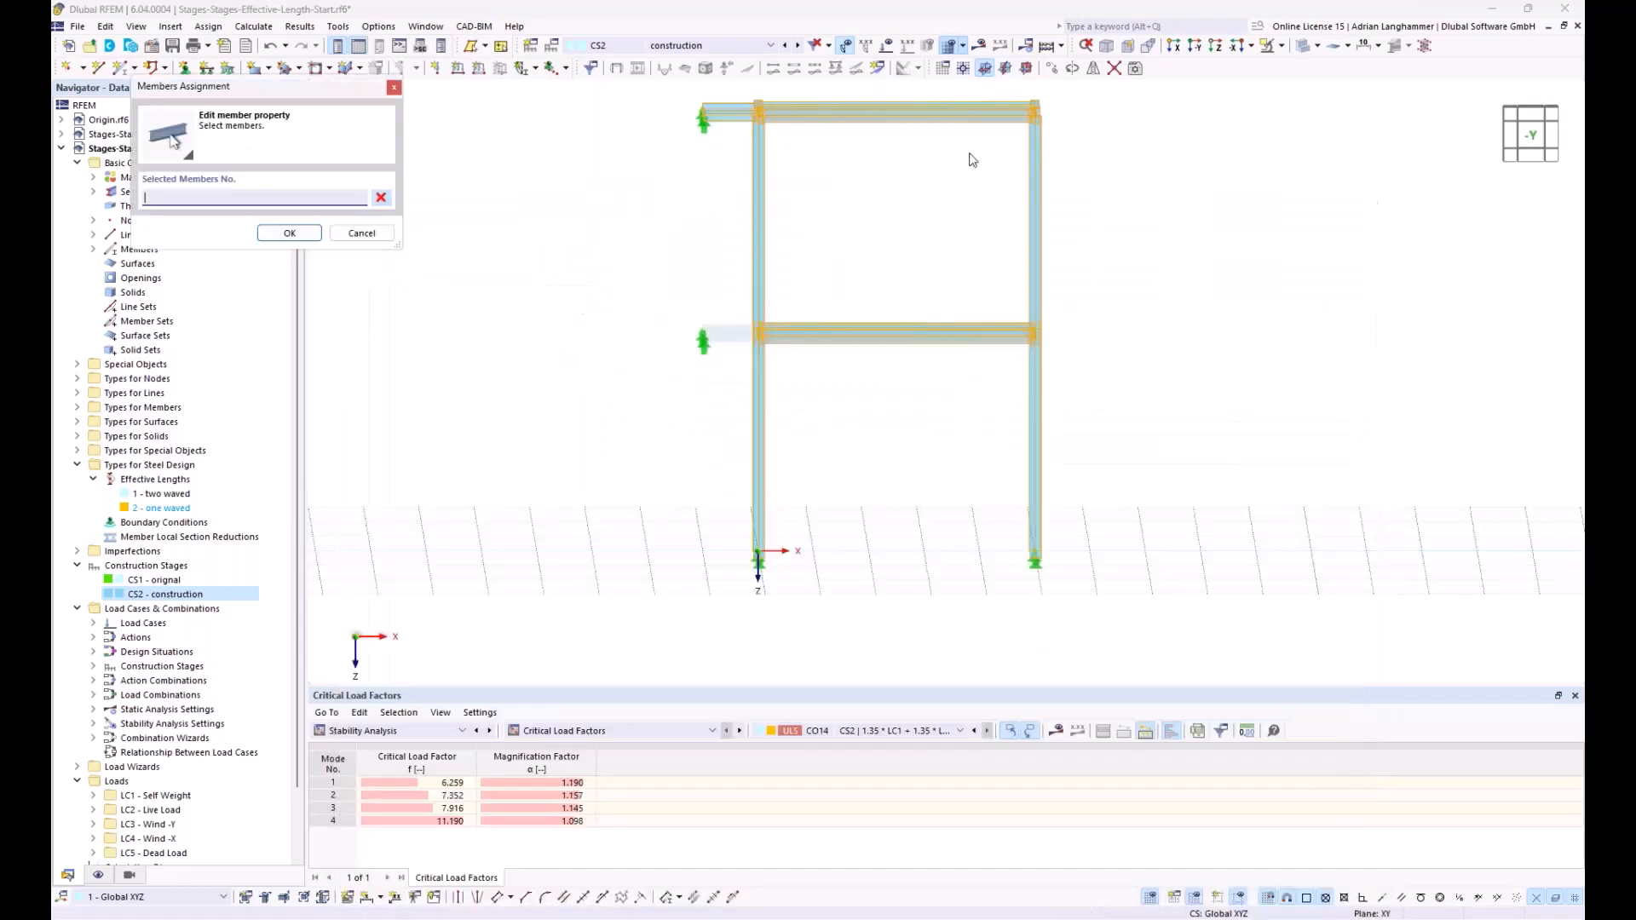
left_click_drag(1131, 250, 708, 179)
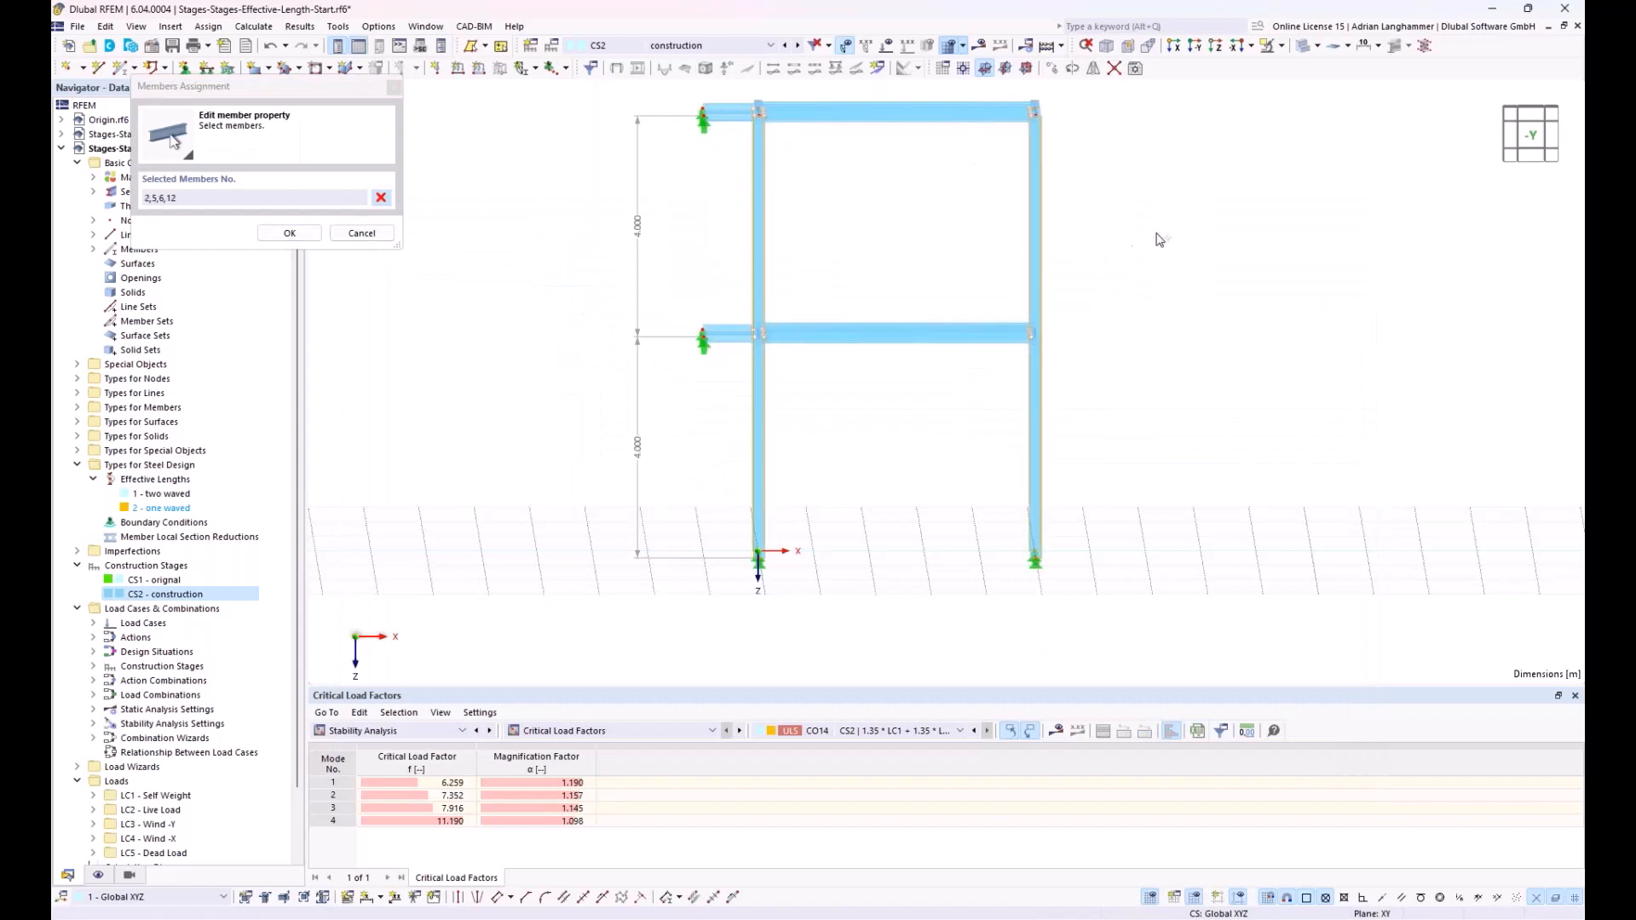
middle_click_drag(1157, 237, 988, 211, "ctrl")
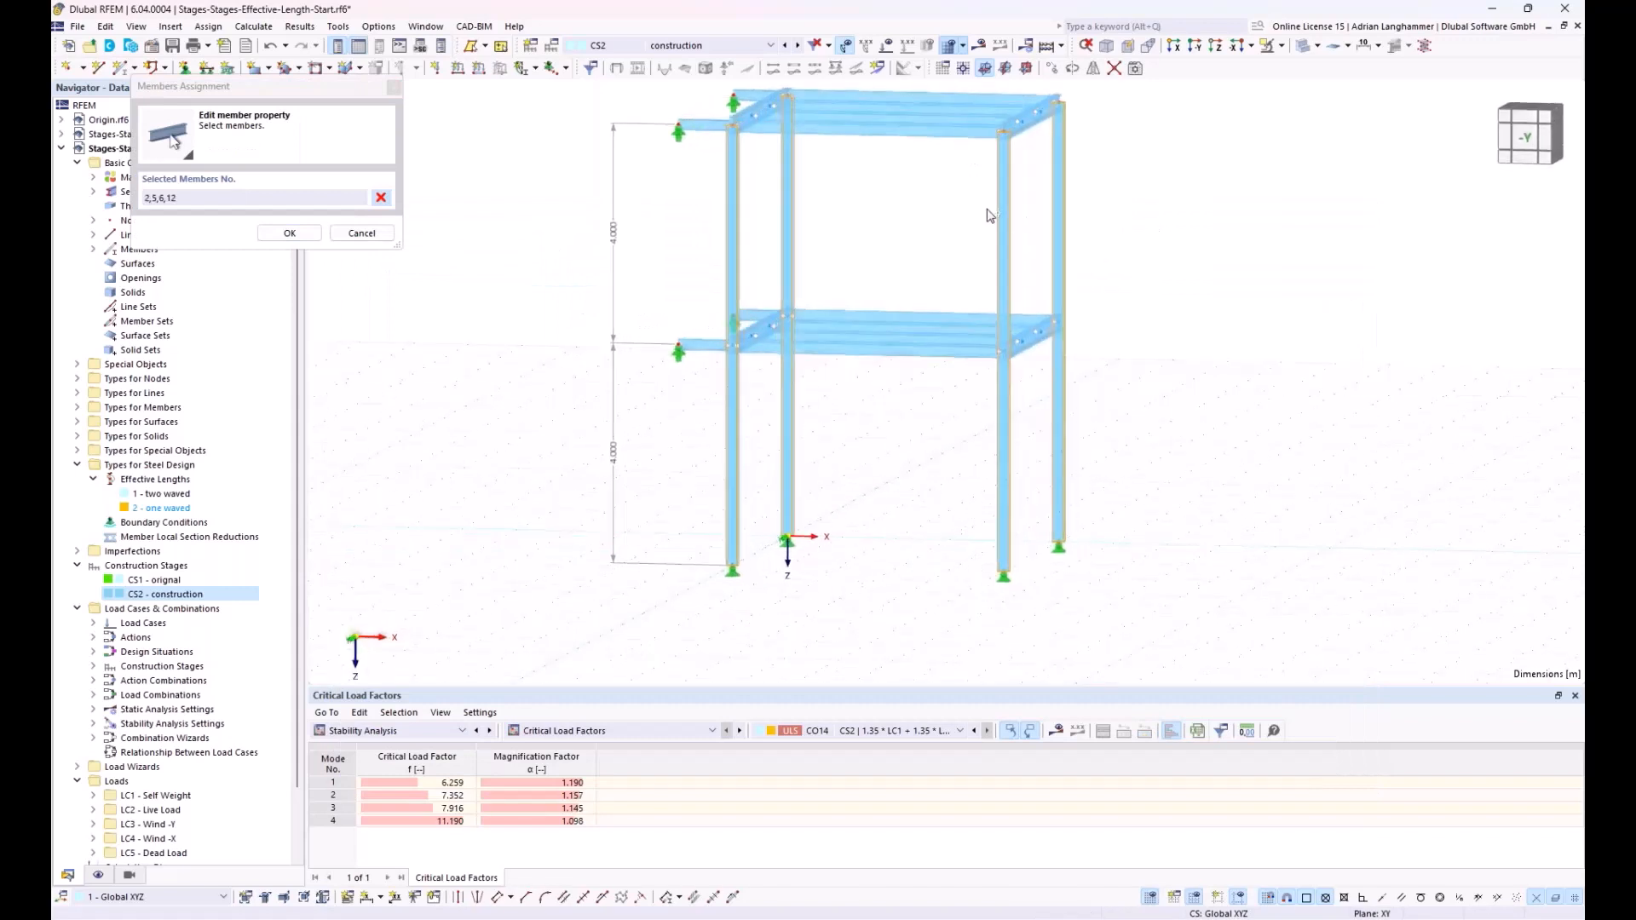
left_click(294, 233)
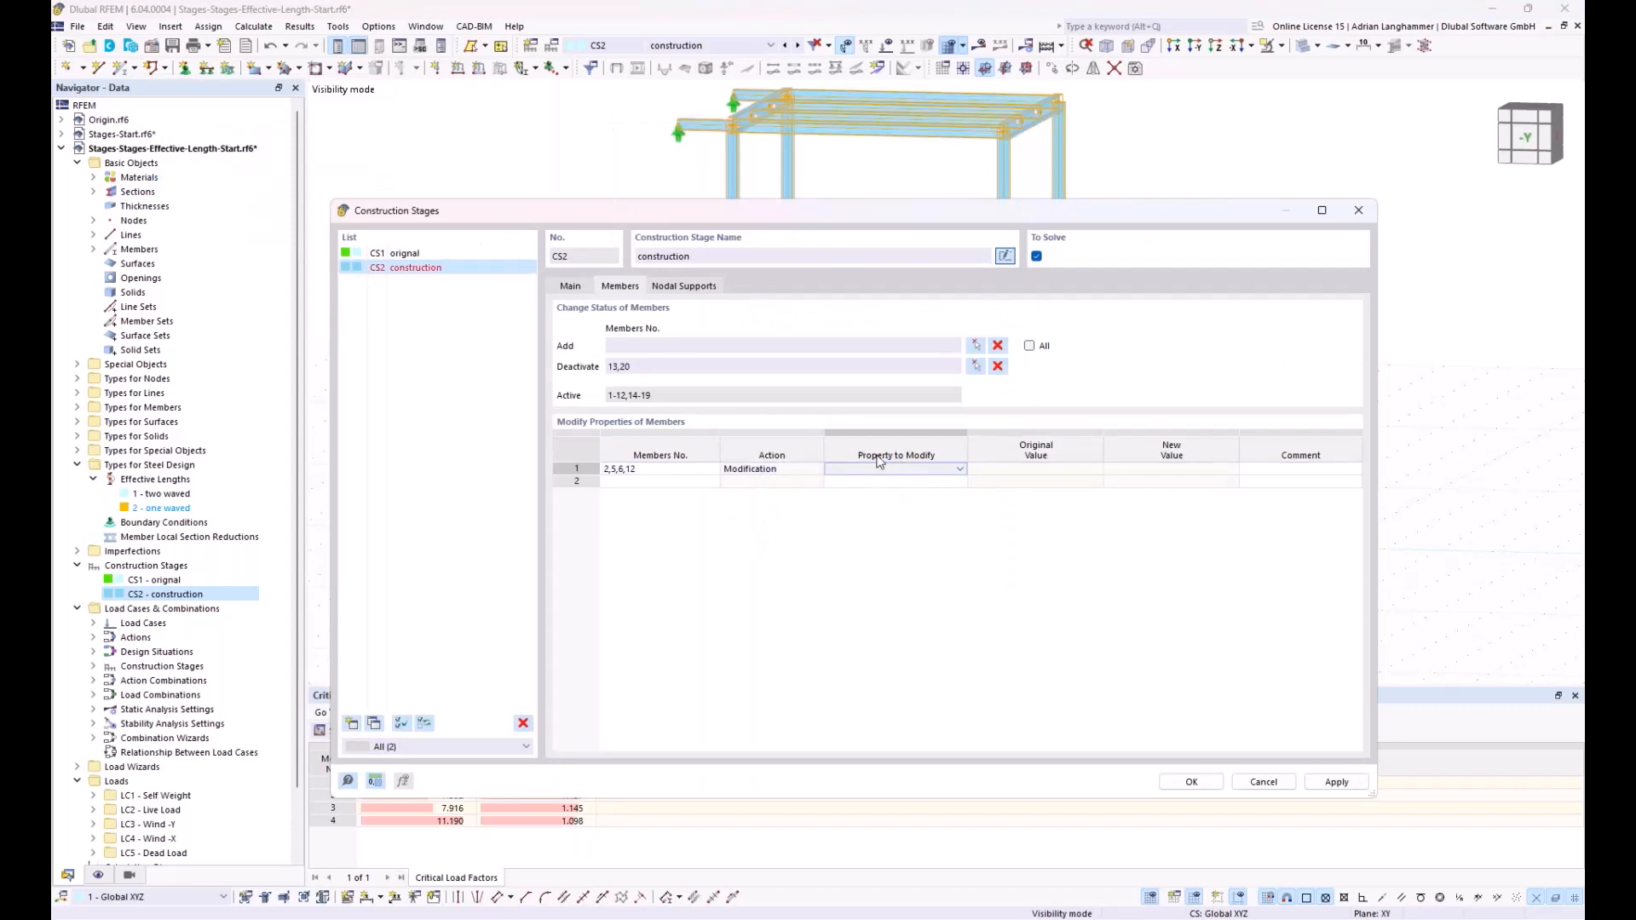
Change the columns' steel design effective length in CS2 to "2 - one waved" and accept the deletion of the affected results
left_click(961, 469)
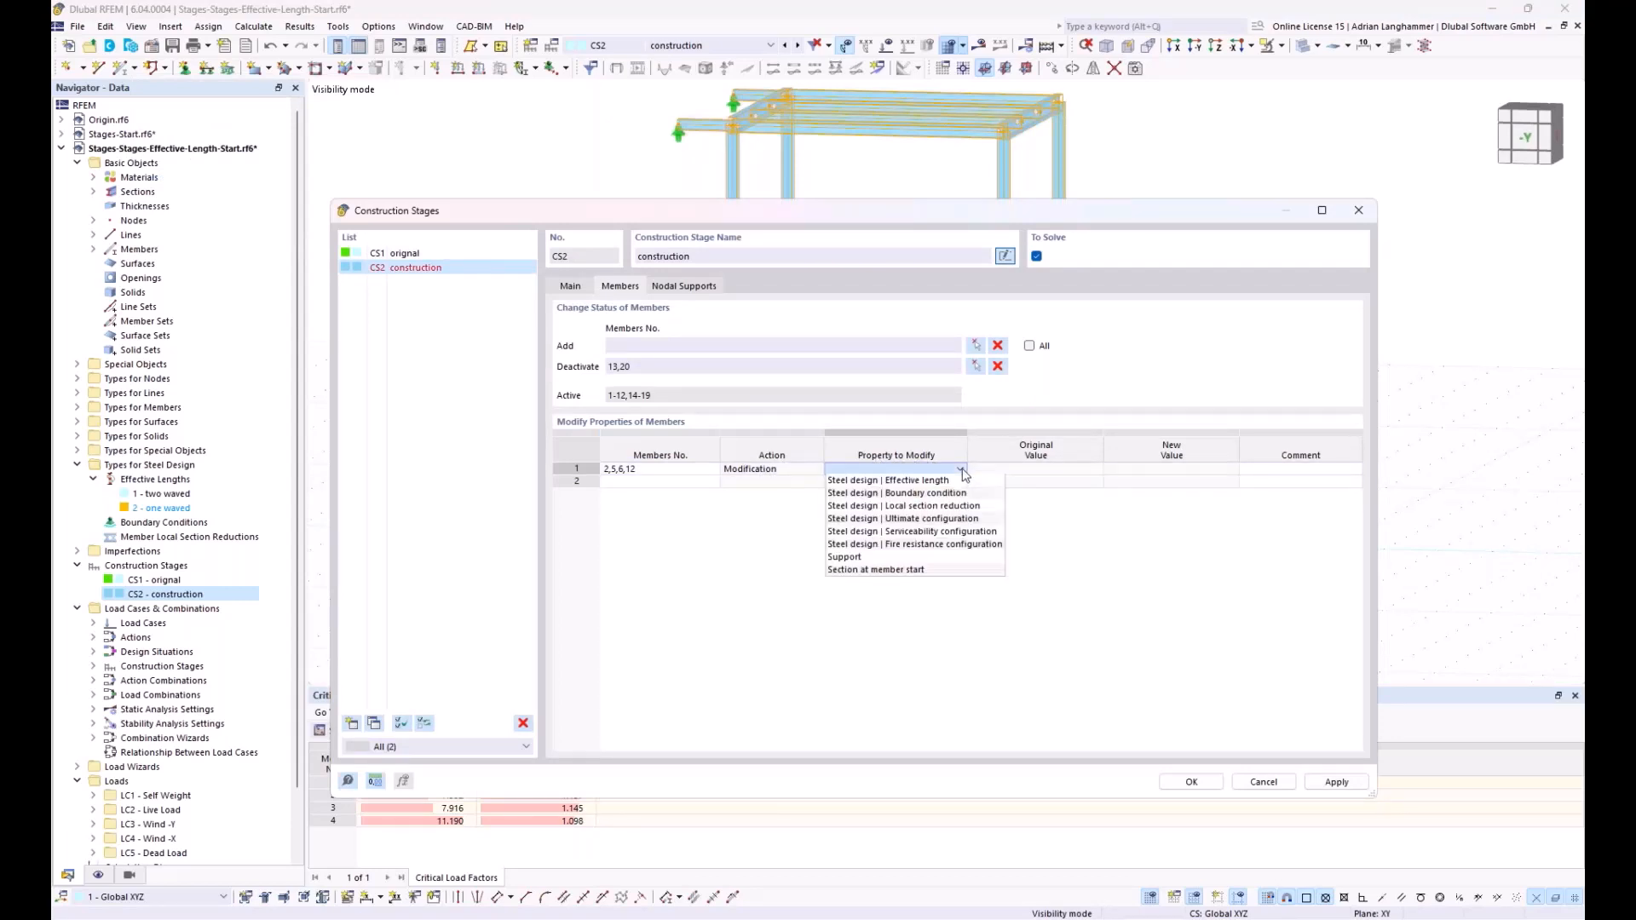
left_click(855, 482)
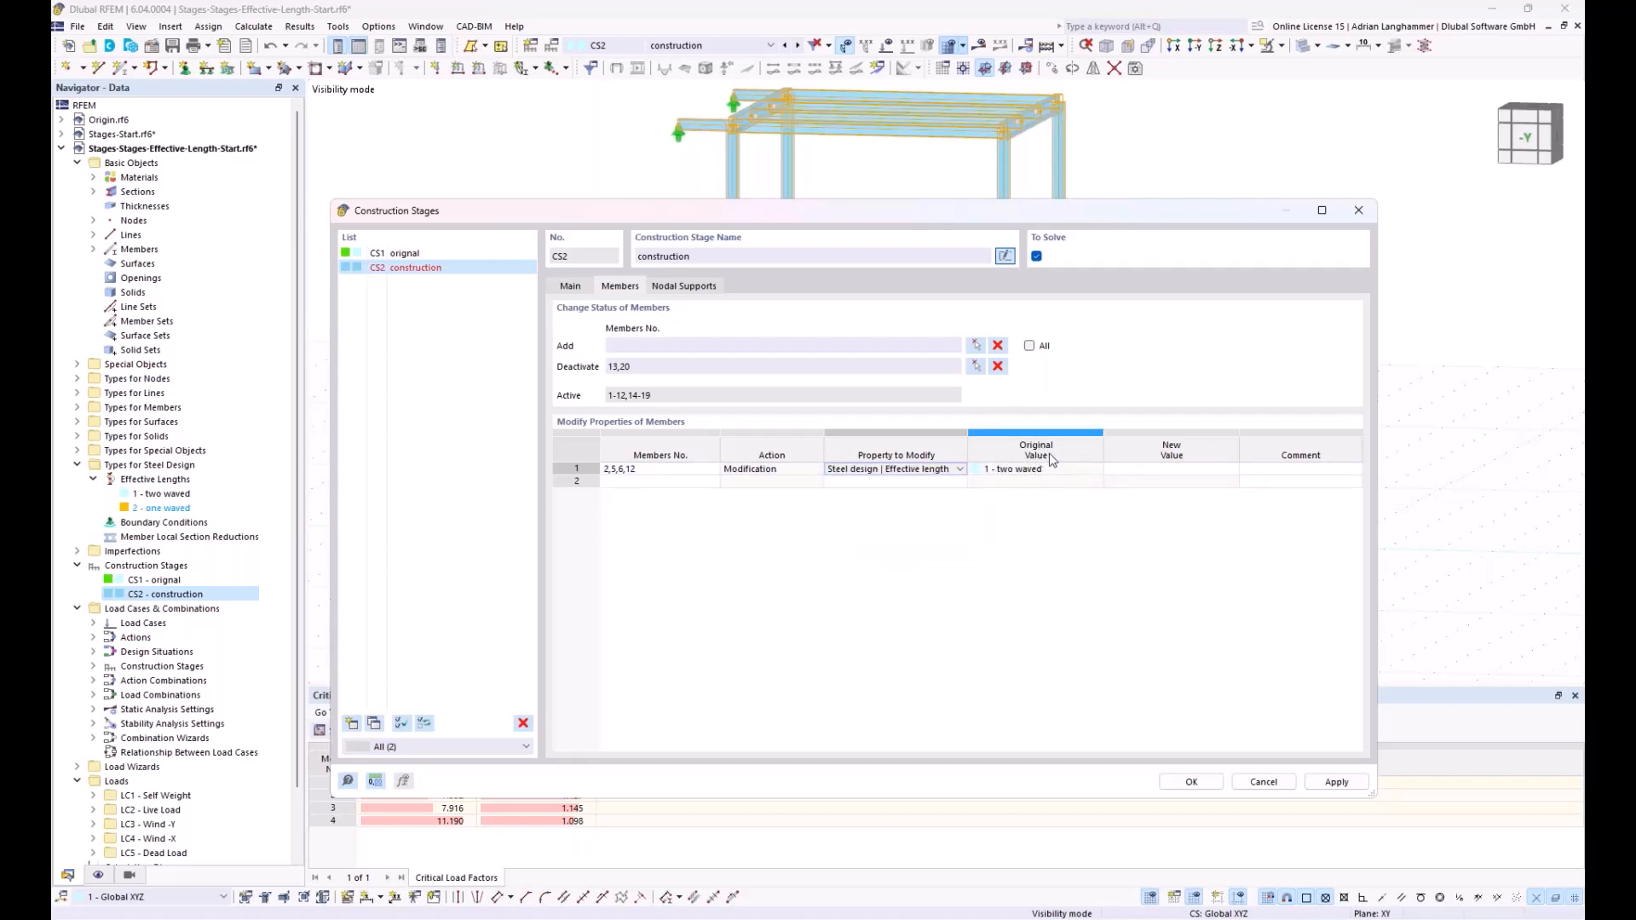
left_click(1222, 472)
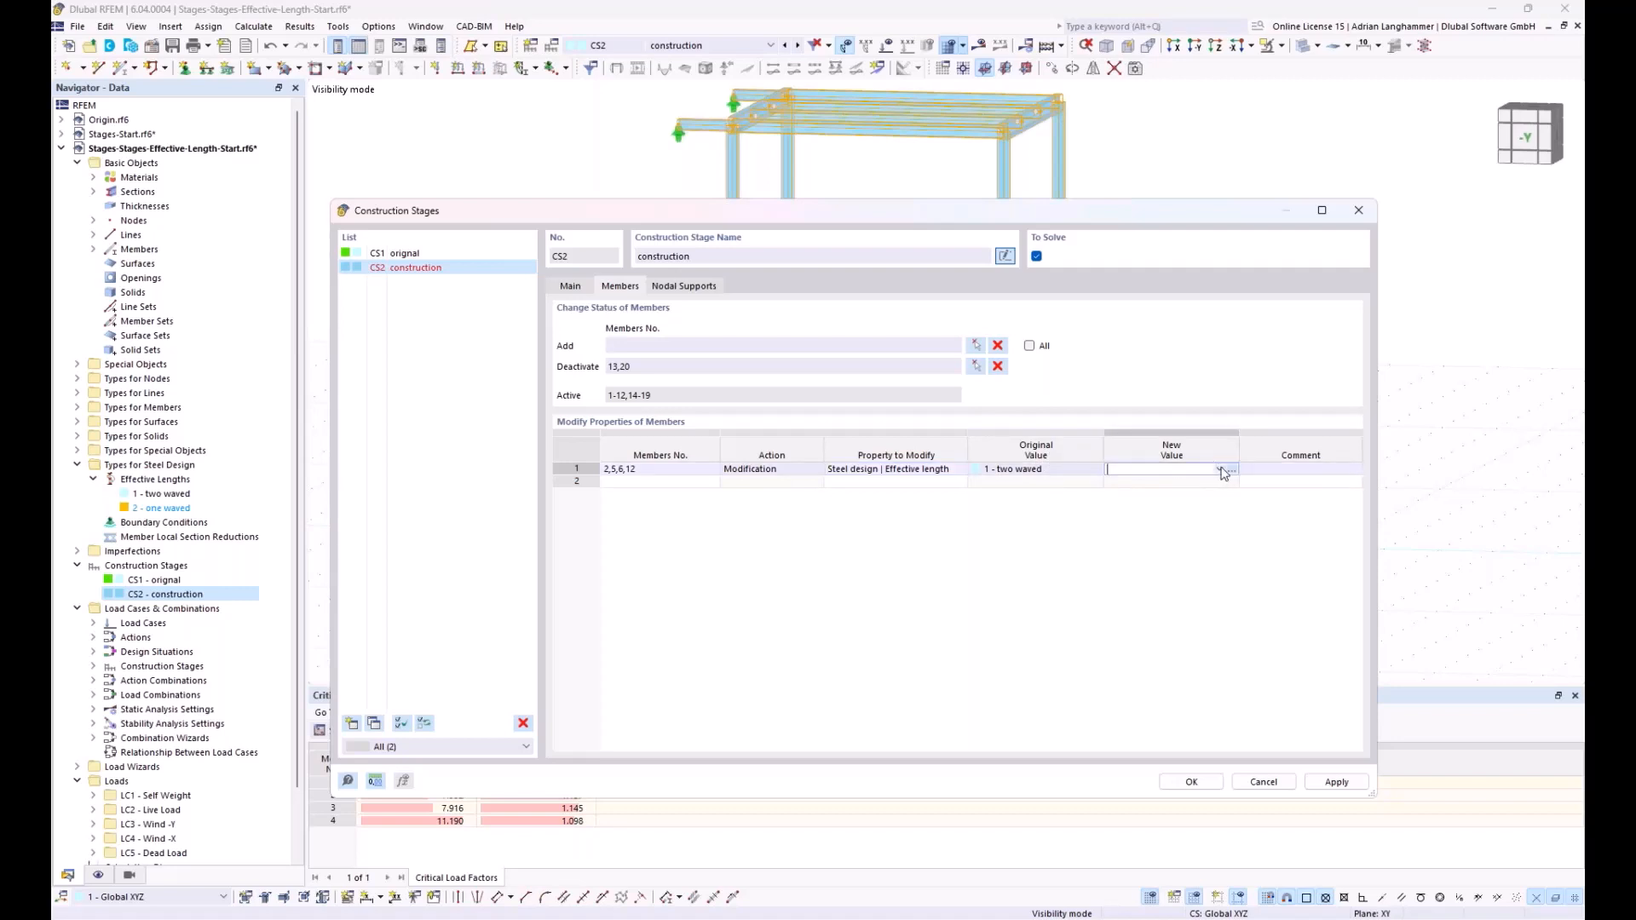
left_click(1222, 471)
left_click(1216, 489)
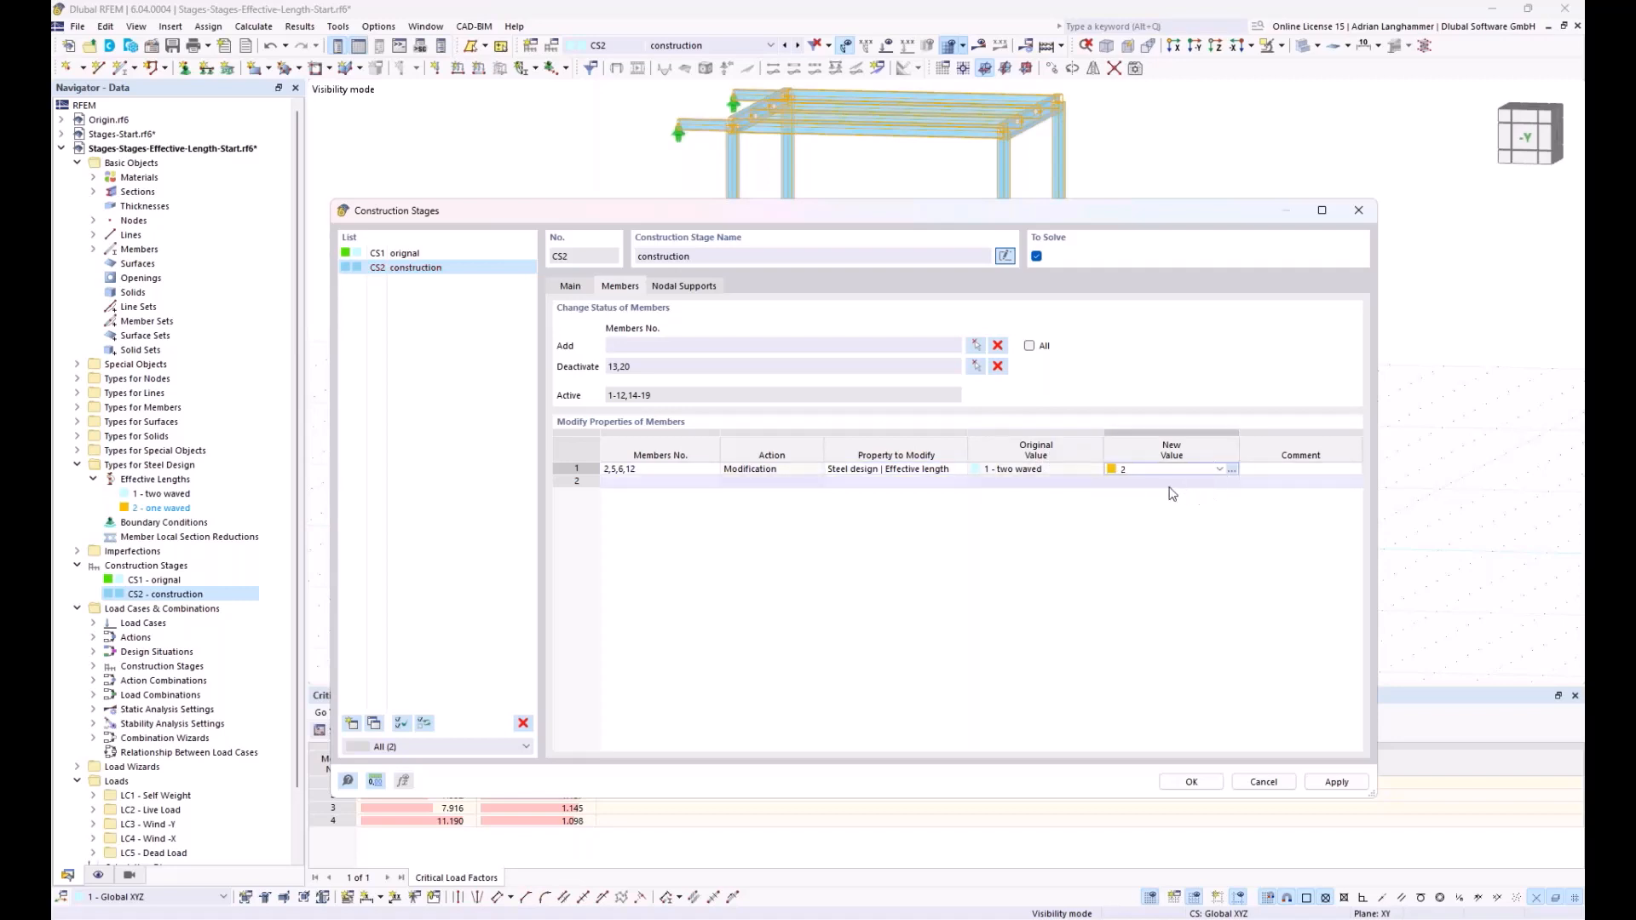
left_click(1070, 471)
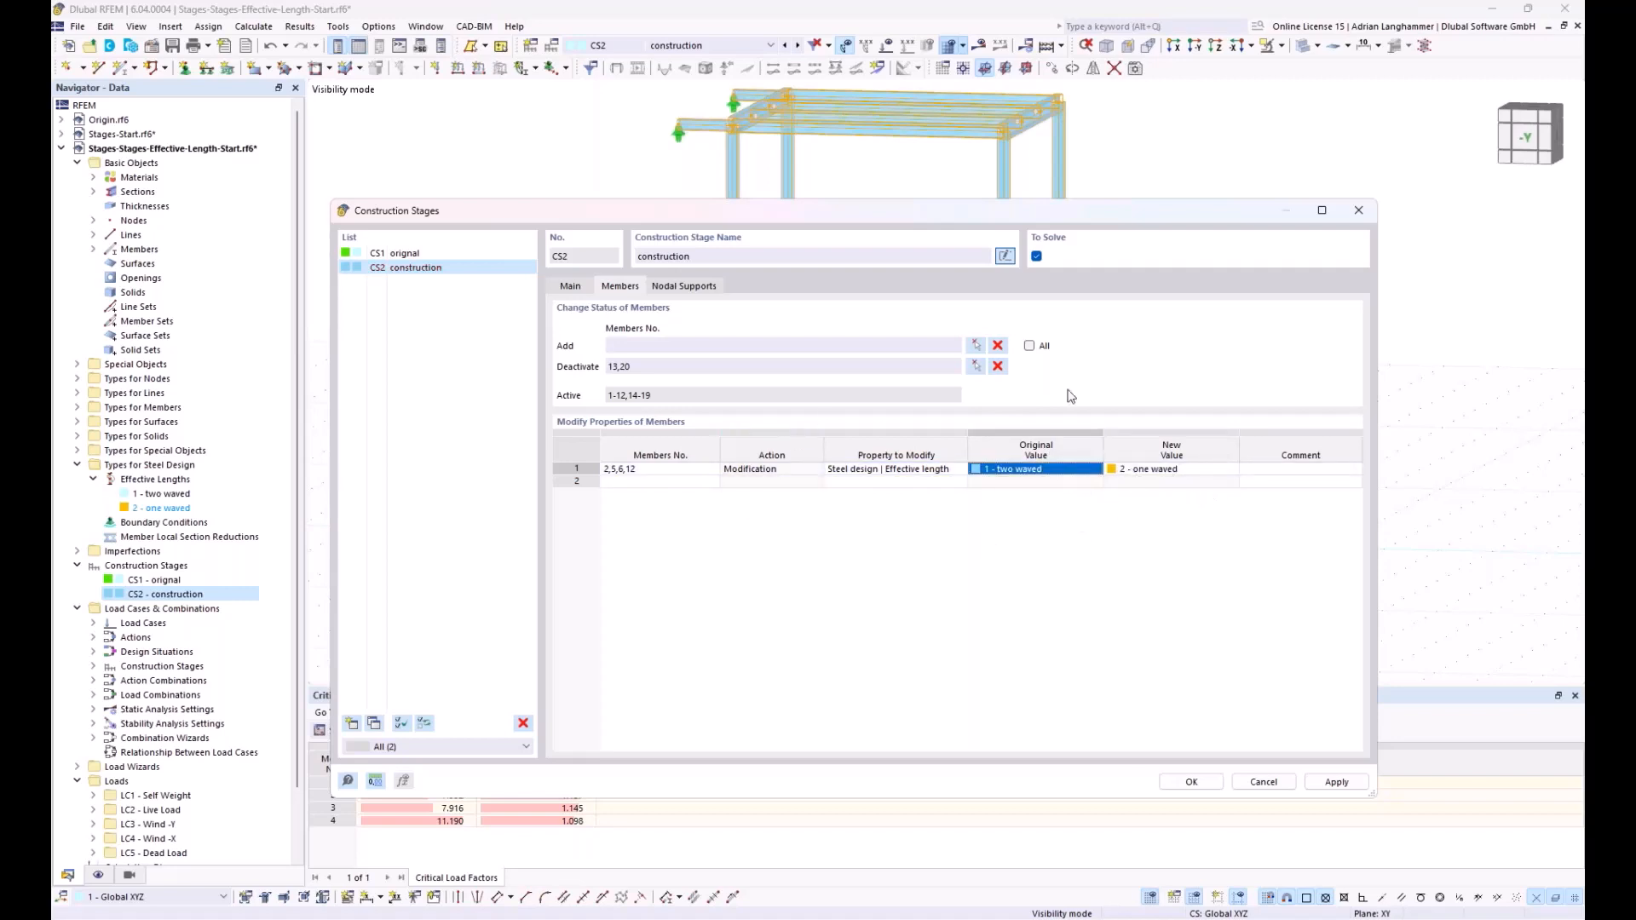
left_click(1191, 782)
left_click(884, 583)
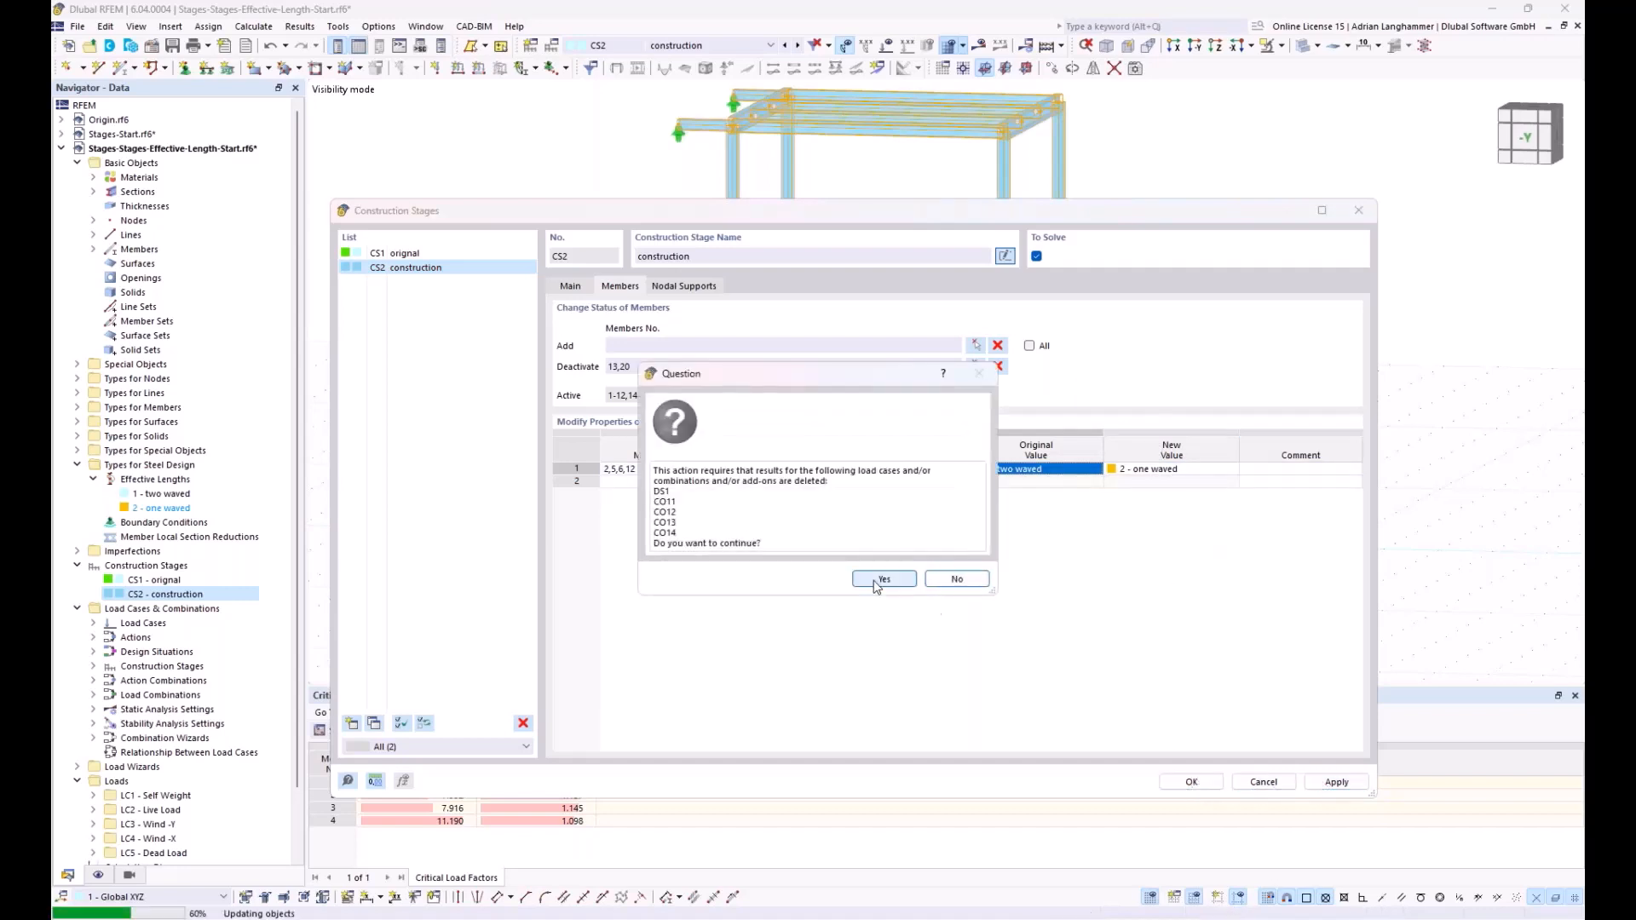
left_click(1191, 782)
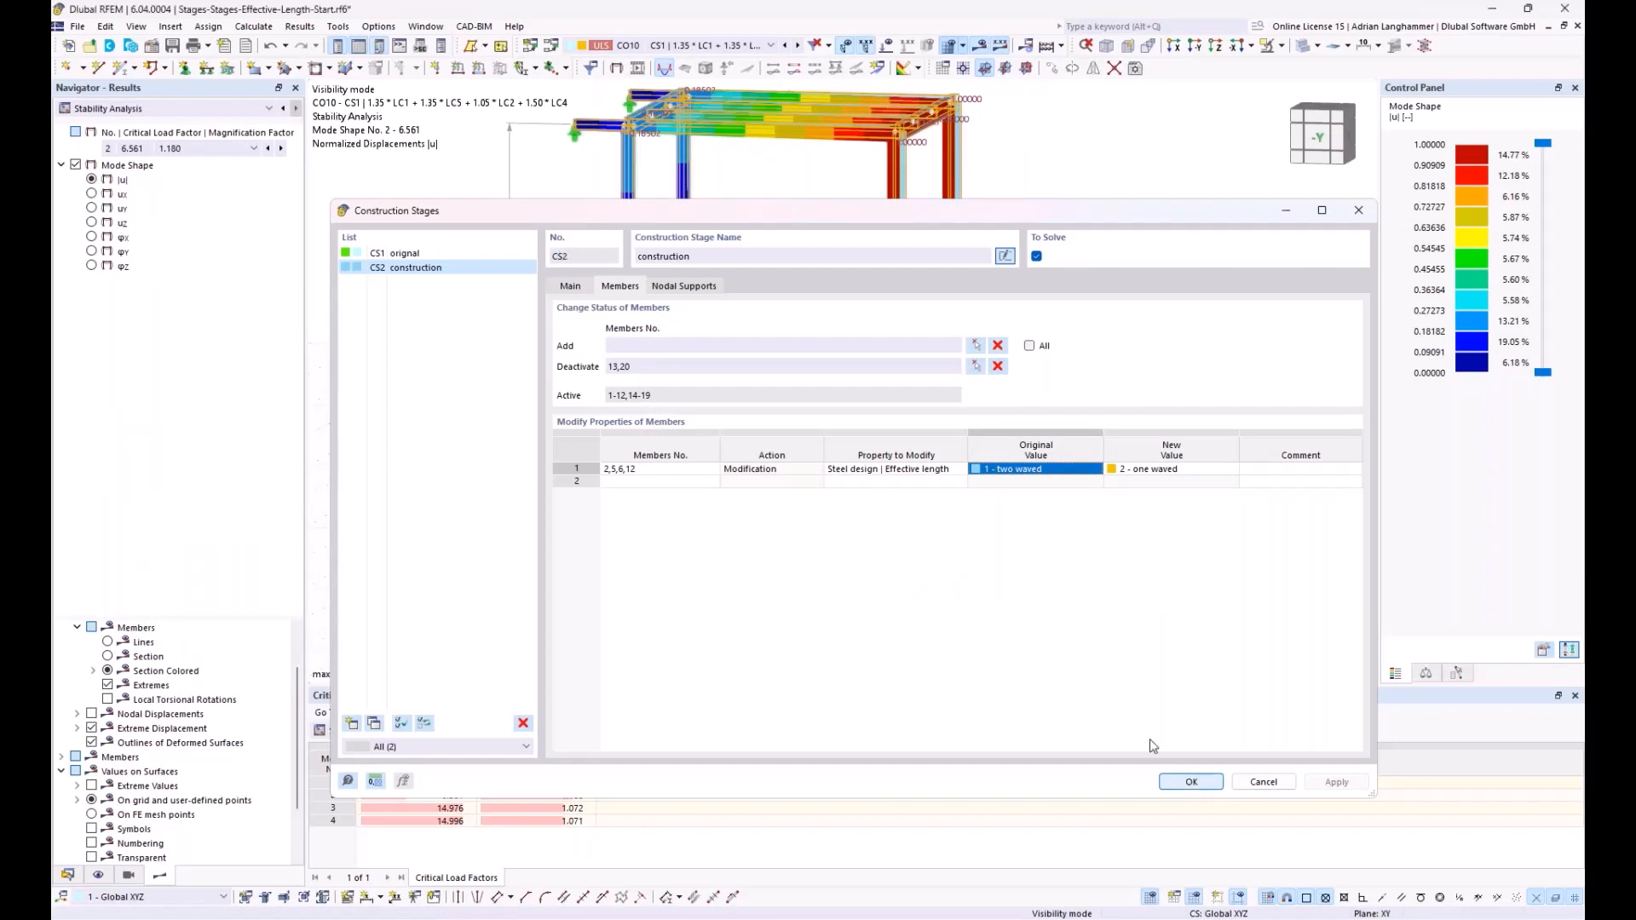
Switch the tables to the Steel Design input data and run the steel design calculation
left_click(447, 732)
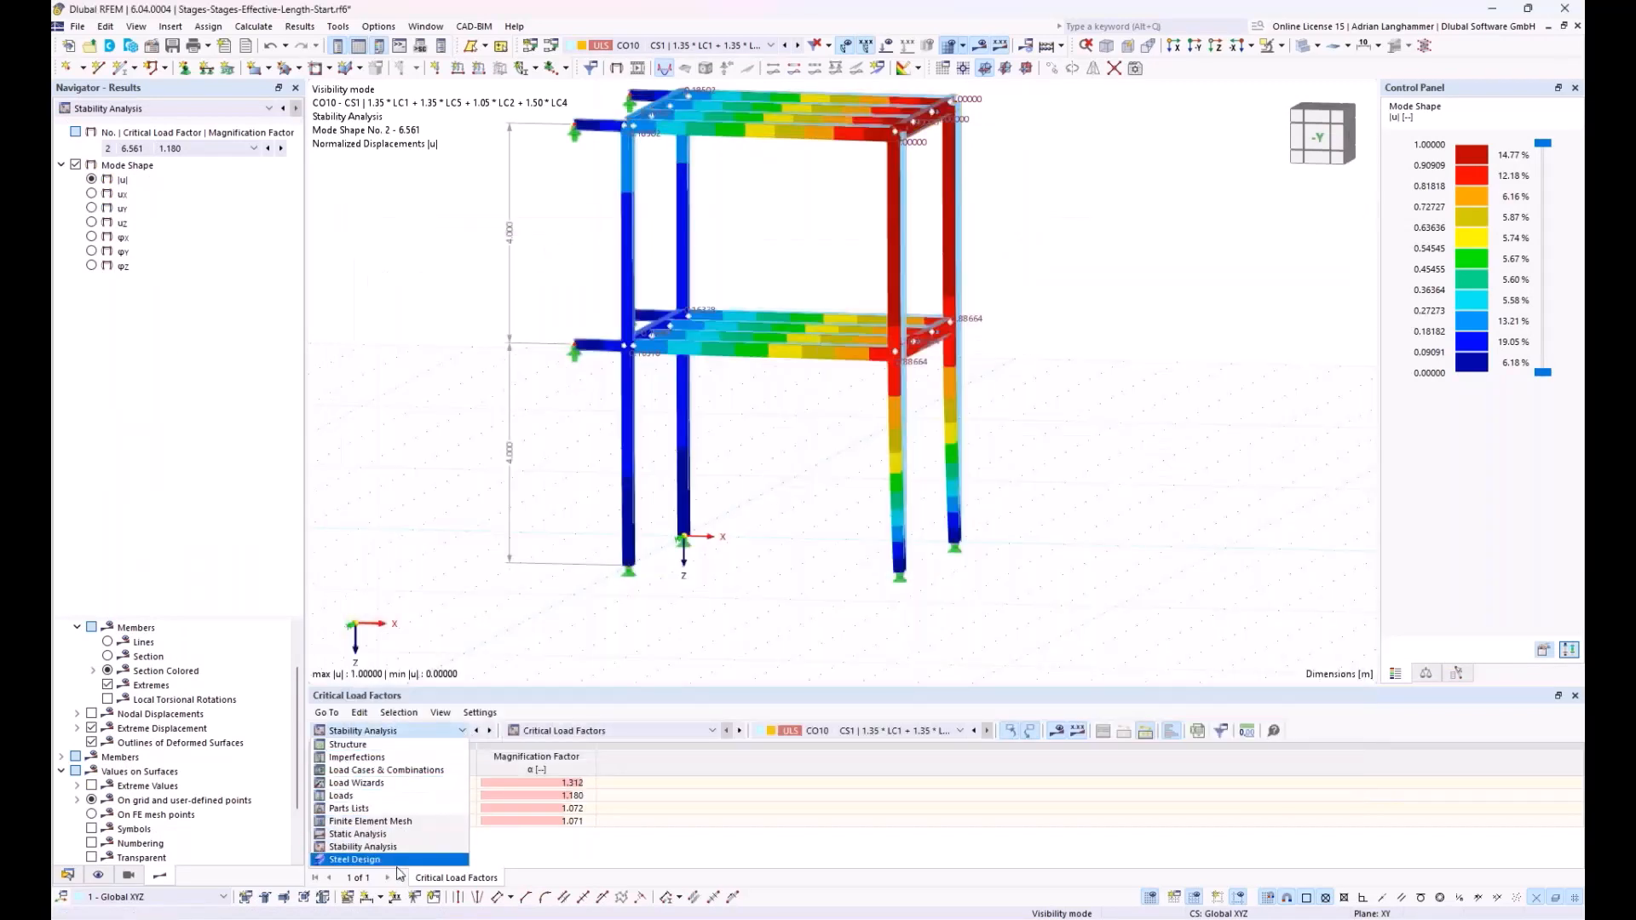
left_click(355, 860)
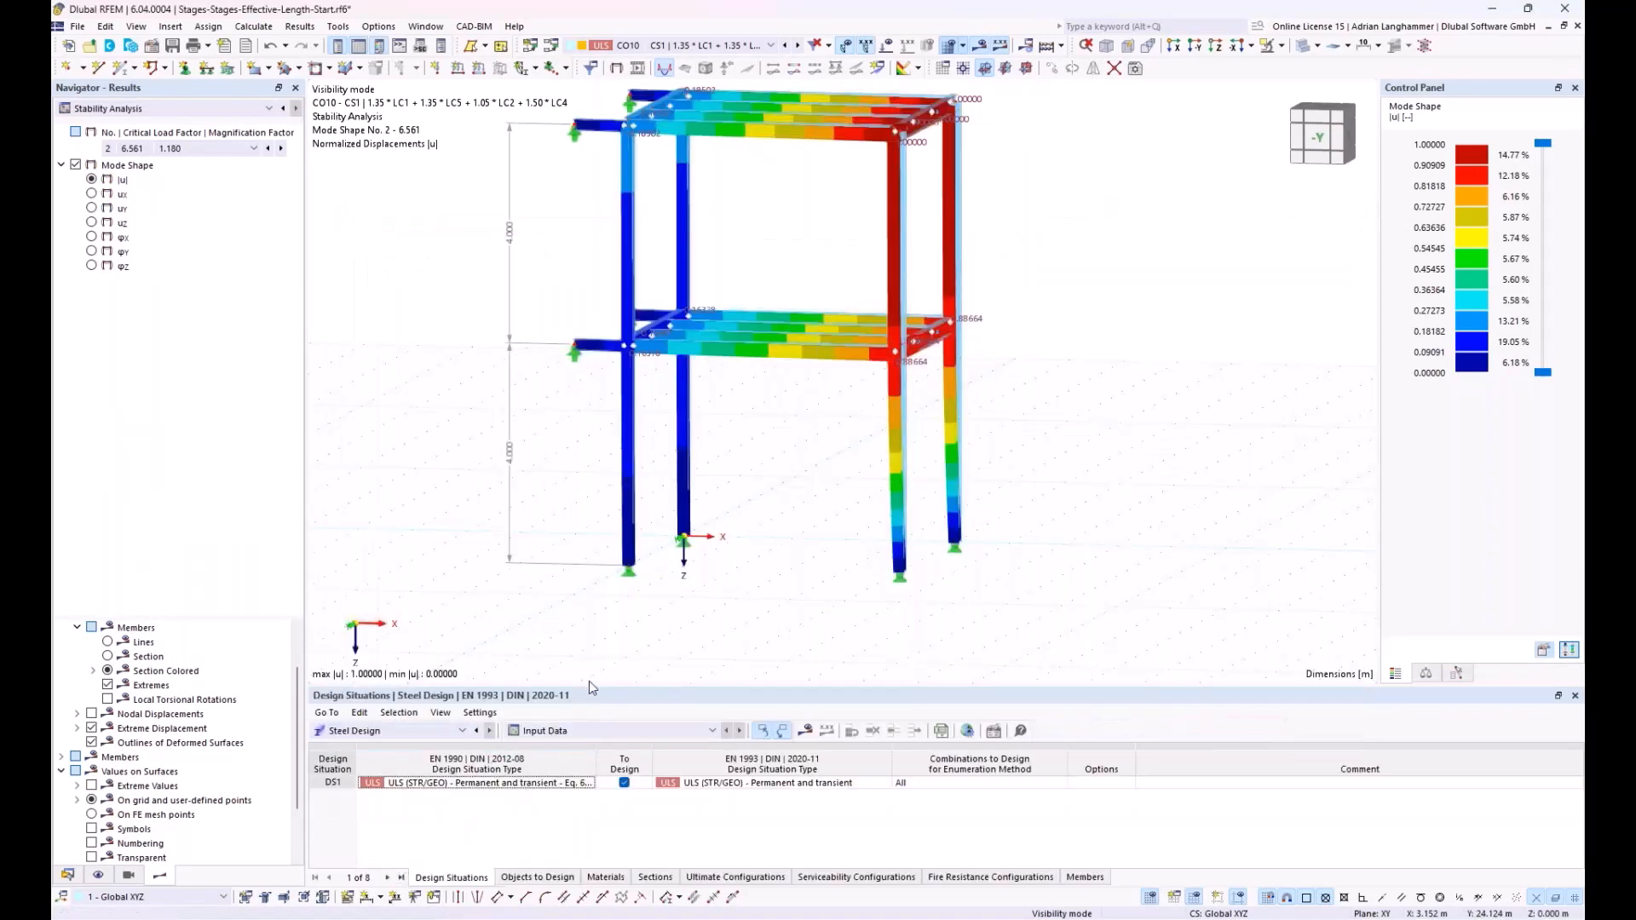
middle_click_drag(644, 676, 723, 632, "ctrl")
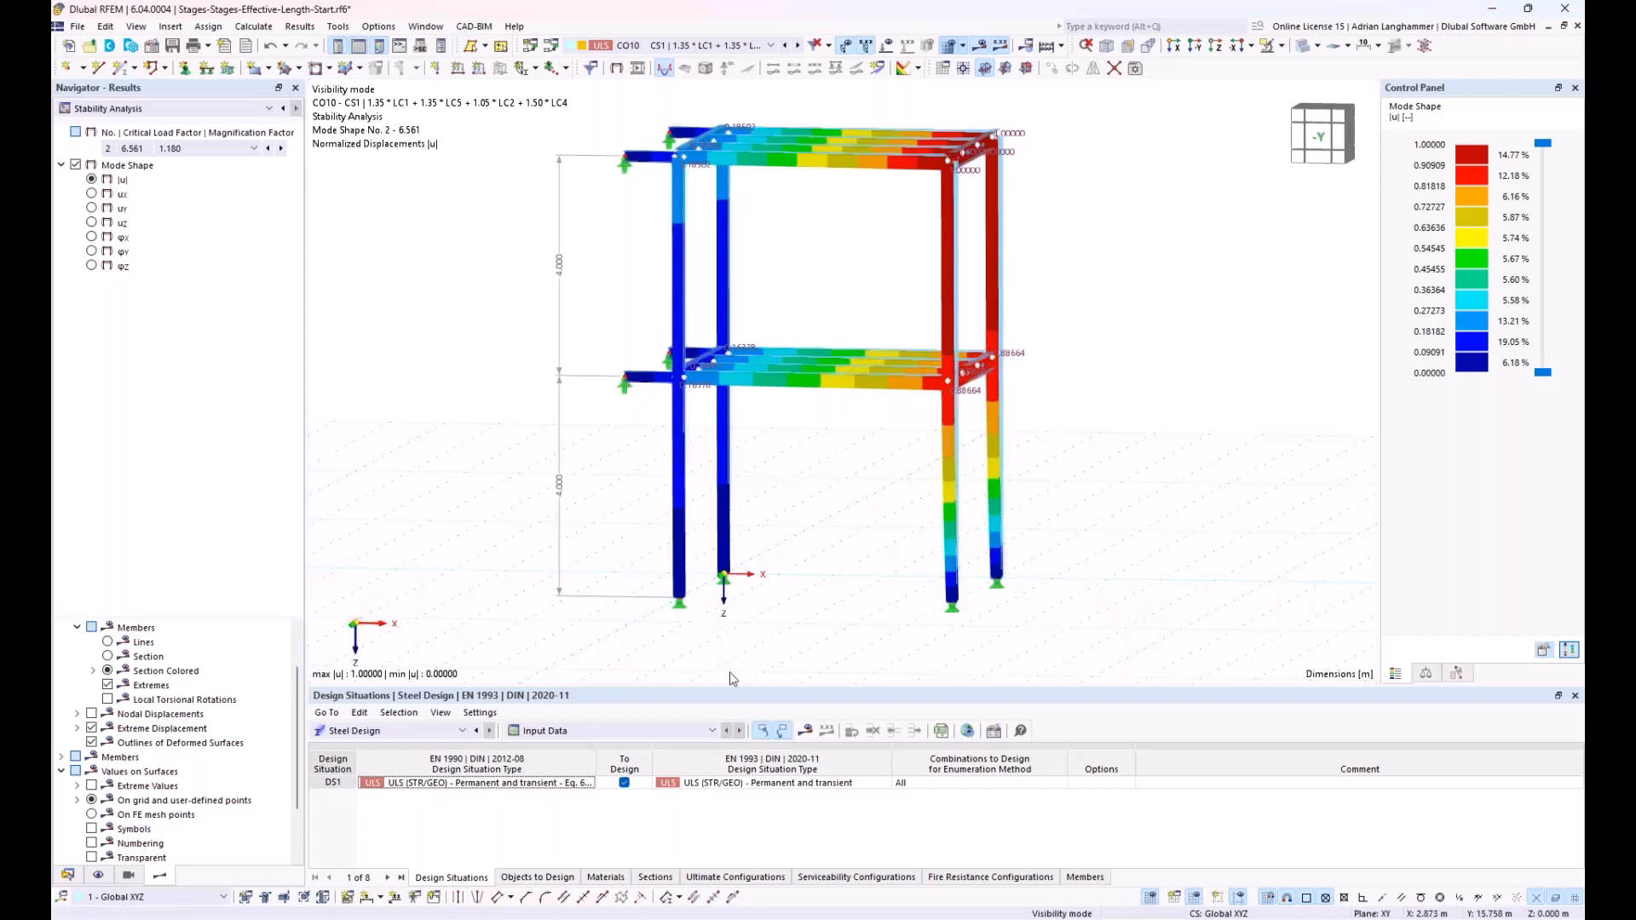
left_click(805, 732)
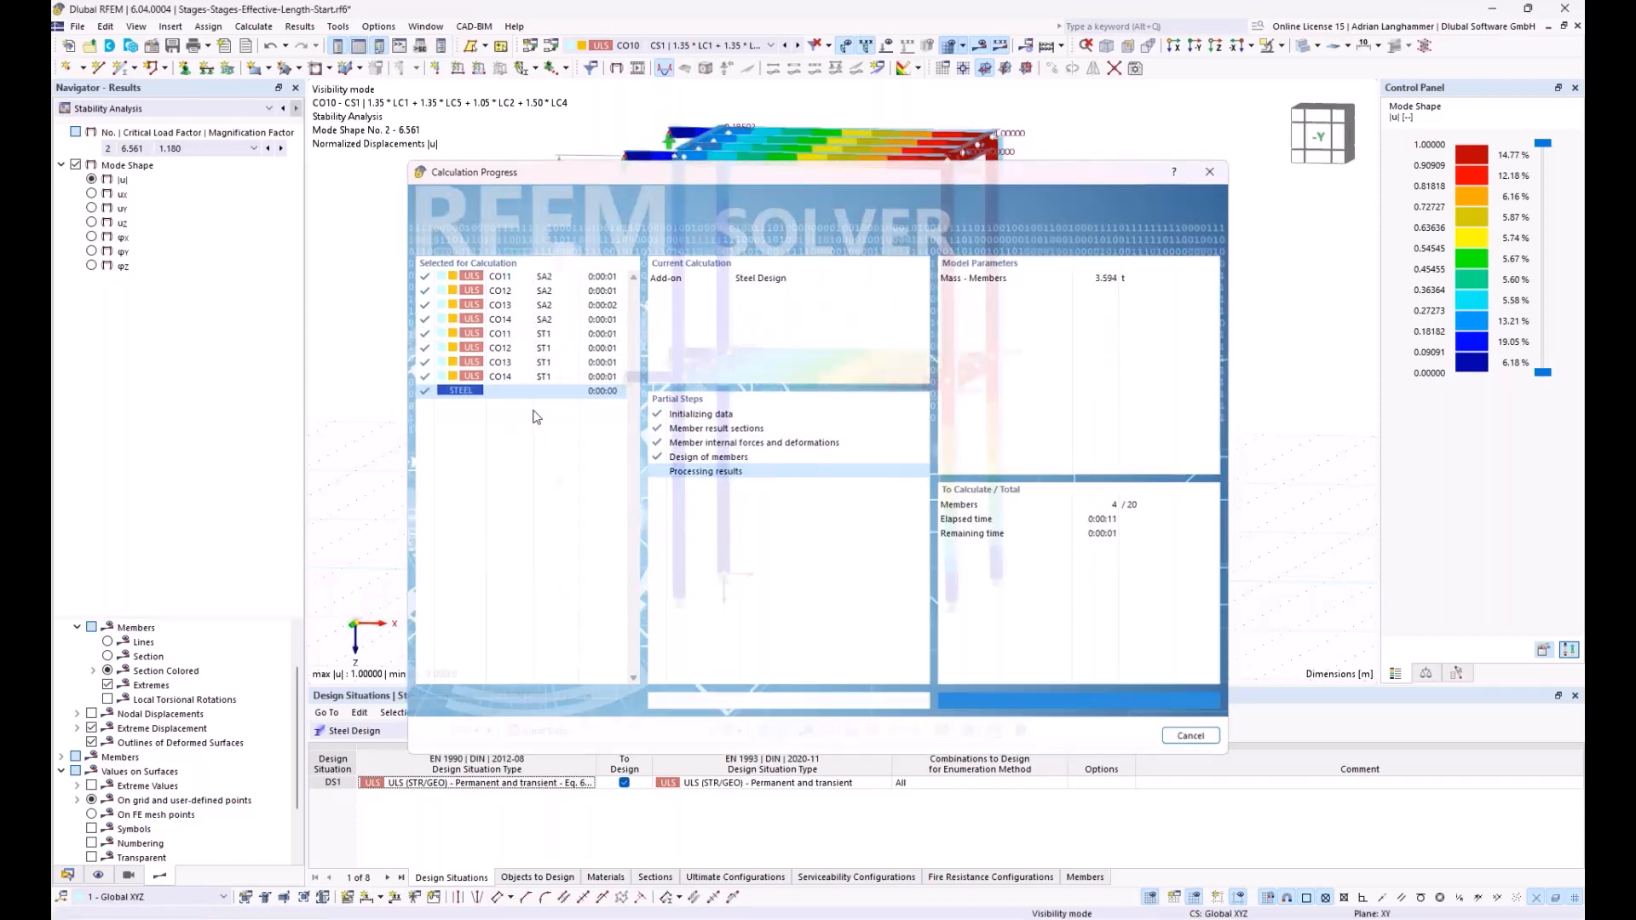
Show the design ratios on members by construction stage and enlarge the table to fit both stages
left_click(562, 731)
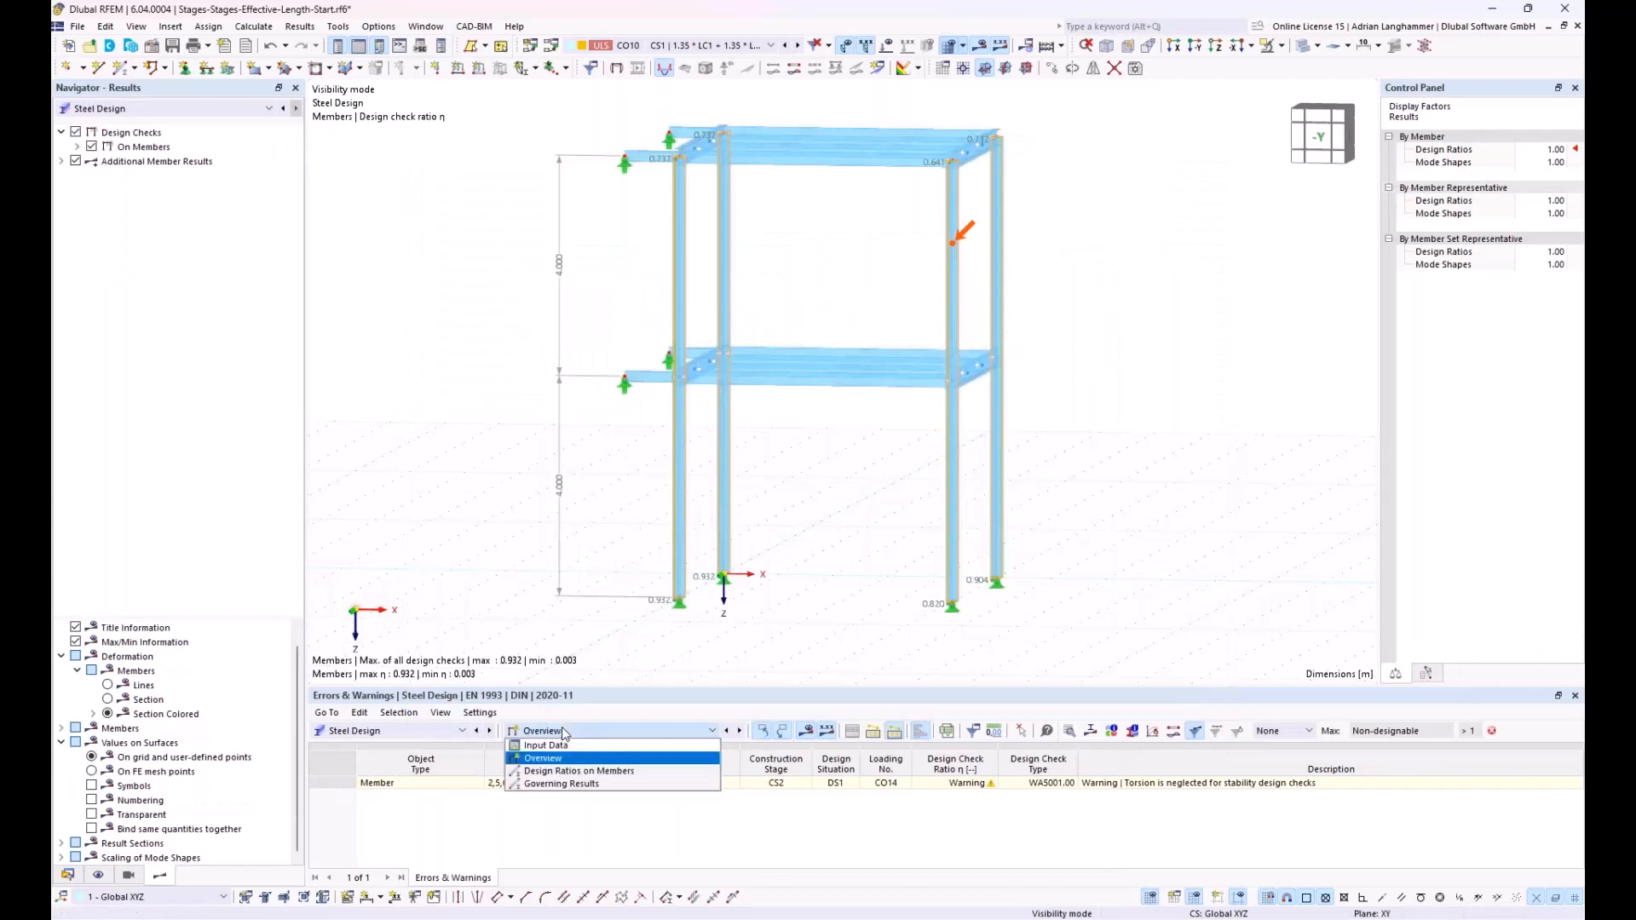
left_click(580, 772)
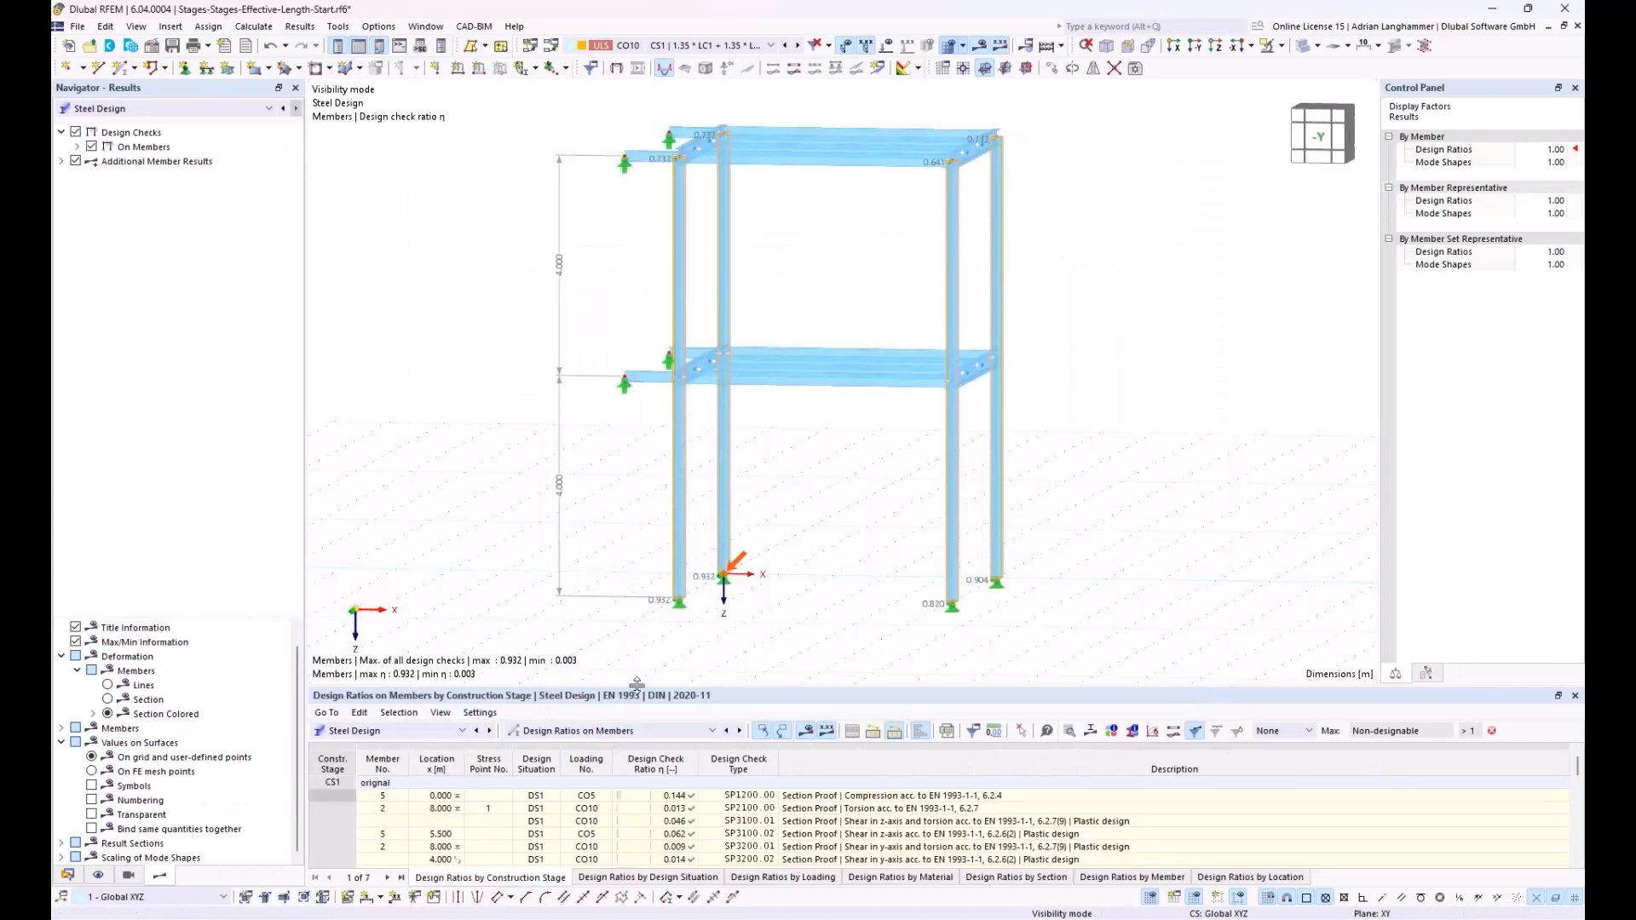
left_click_drag(638, 685, 641, 530)
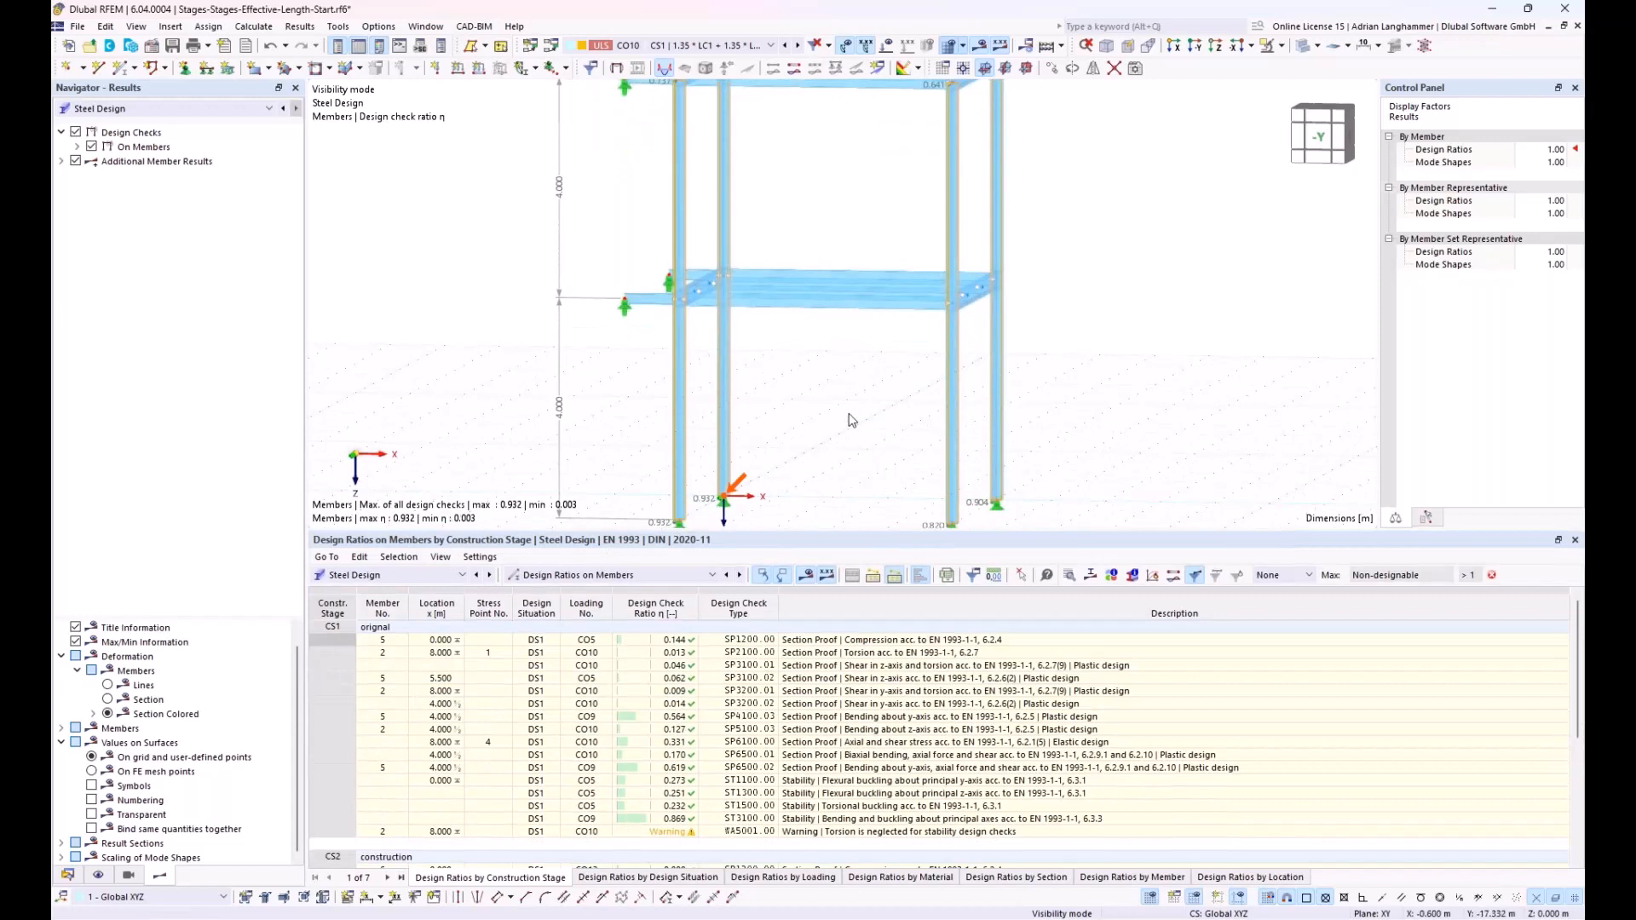
middle_click_drag(849, 412, 855, 530)
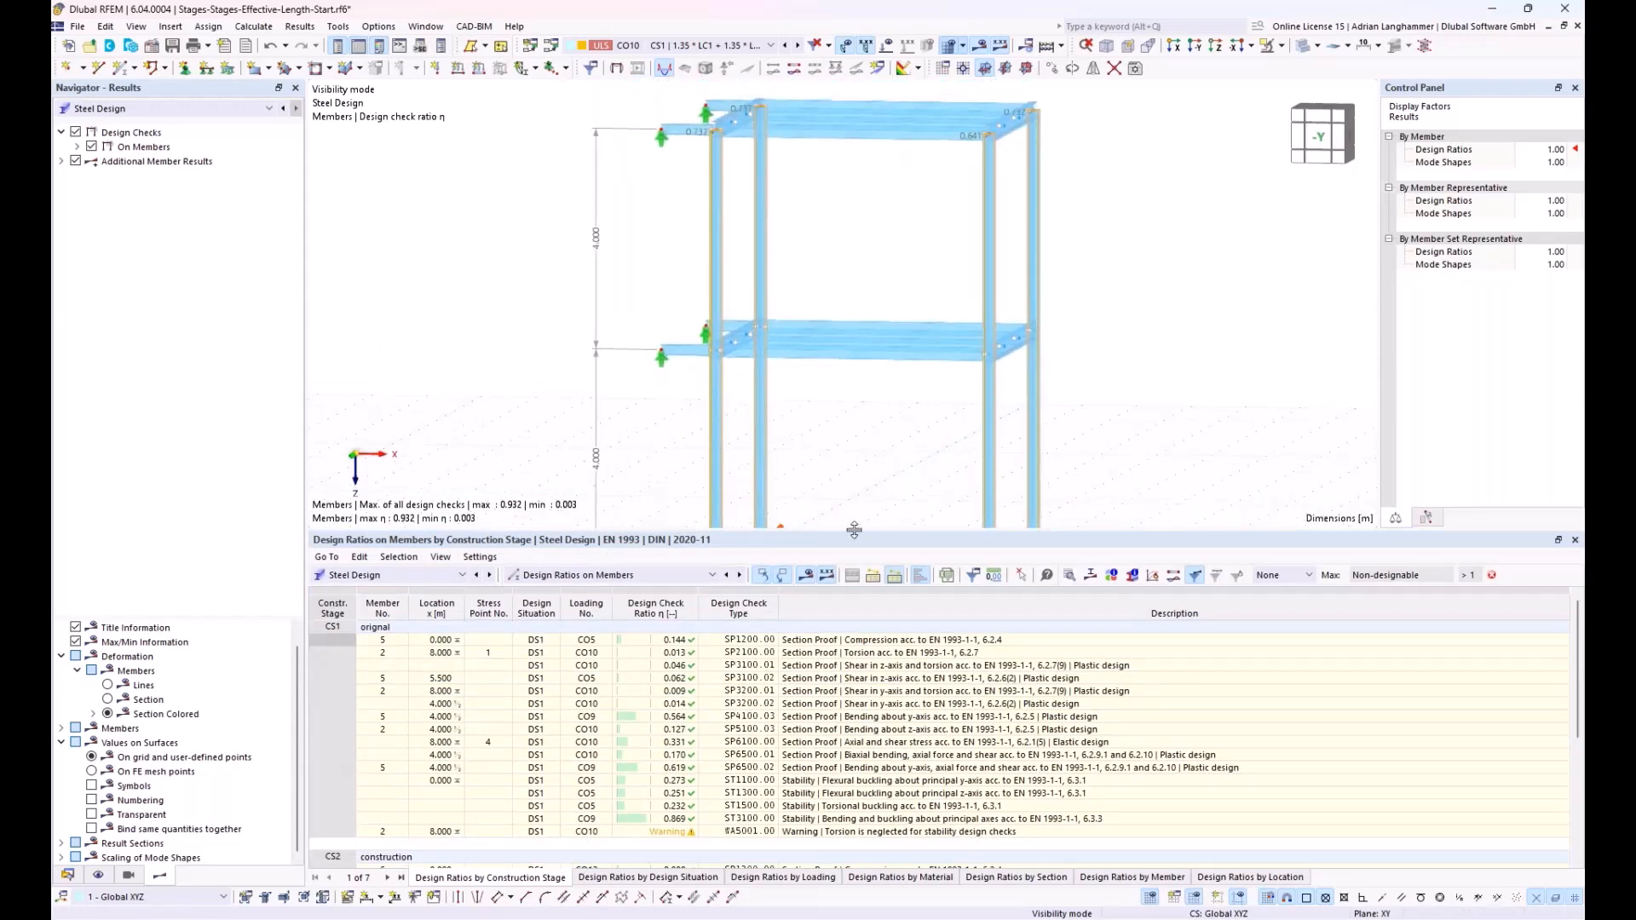
left_click_drag(855, 530, 869, 375)
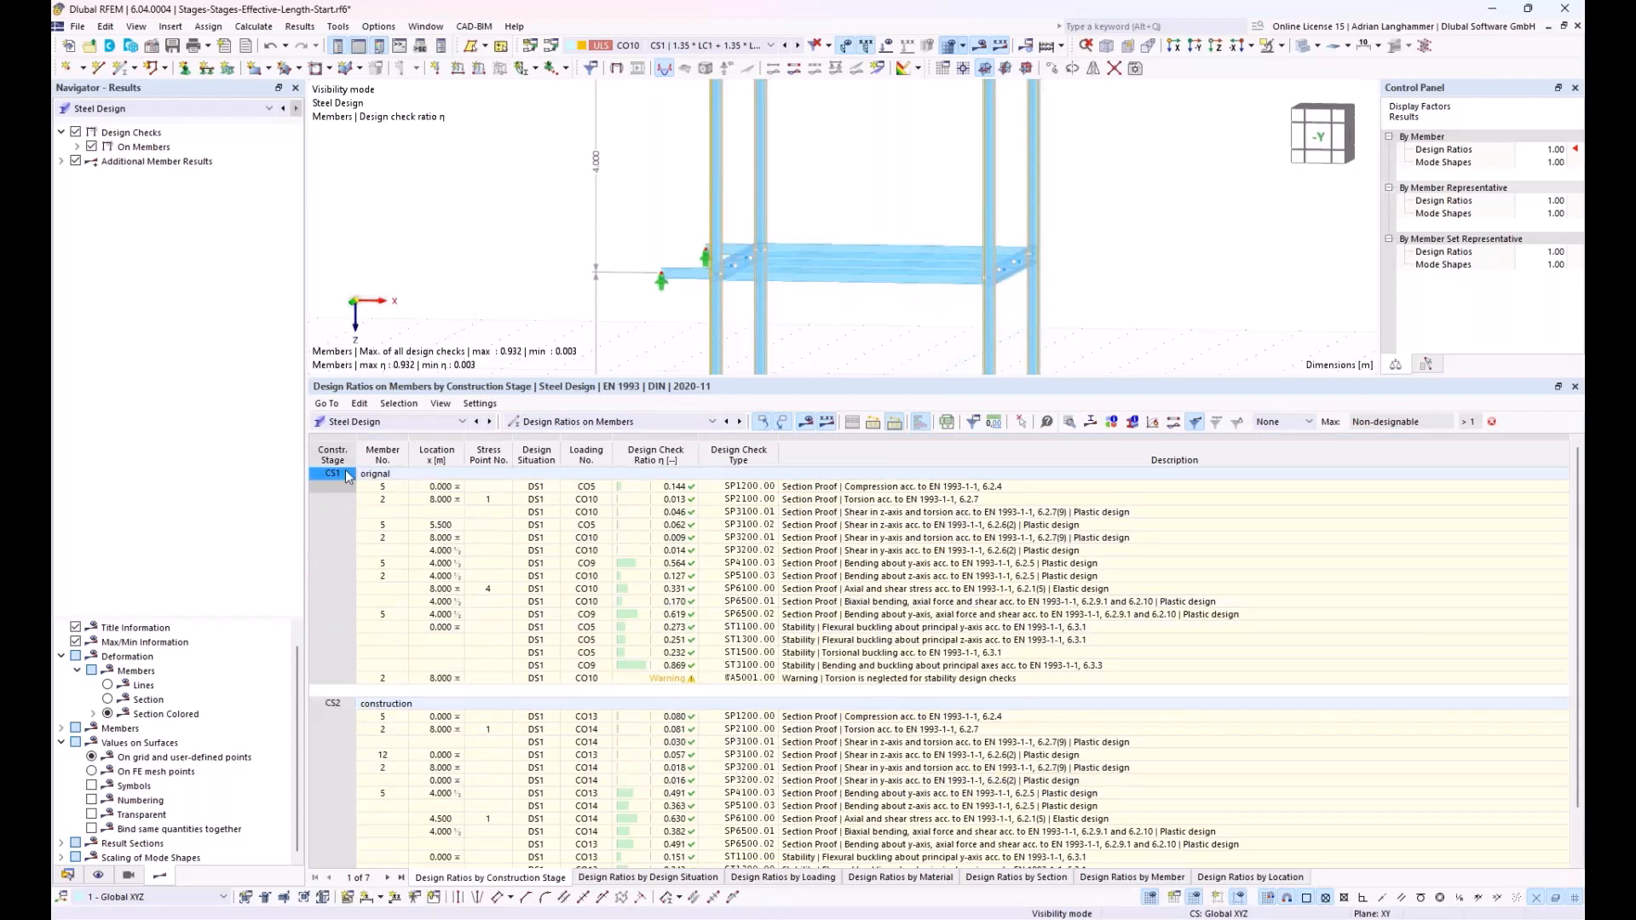
Examine the buckling length about the z-axis in the ST3100 stability check details of stage CS1, and close them
left_click(806, 668)
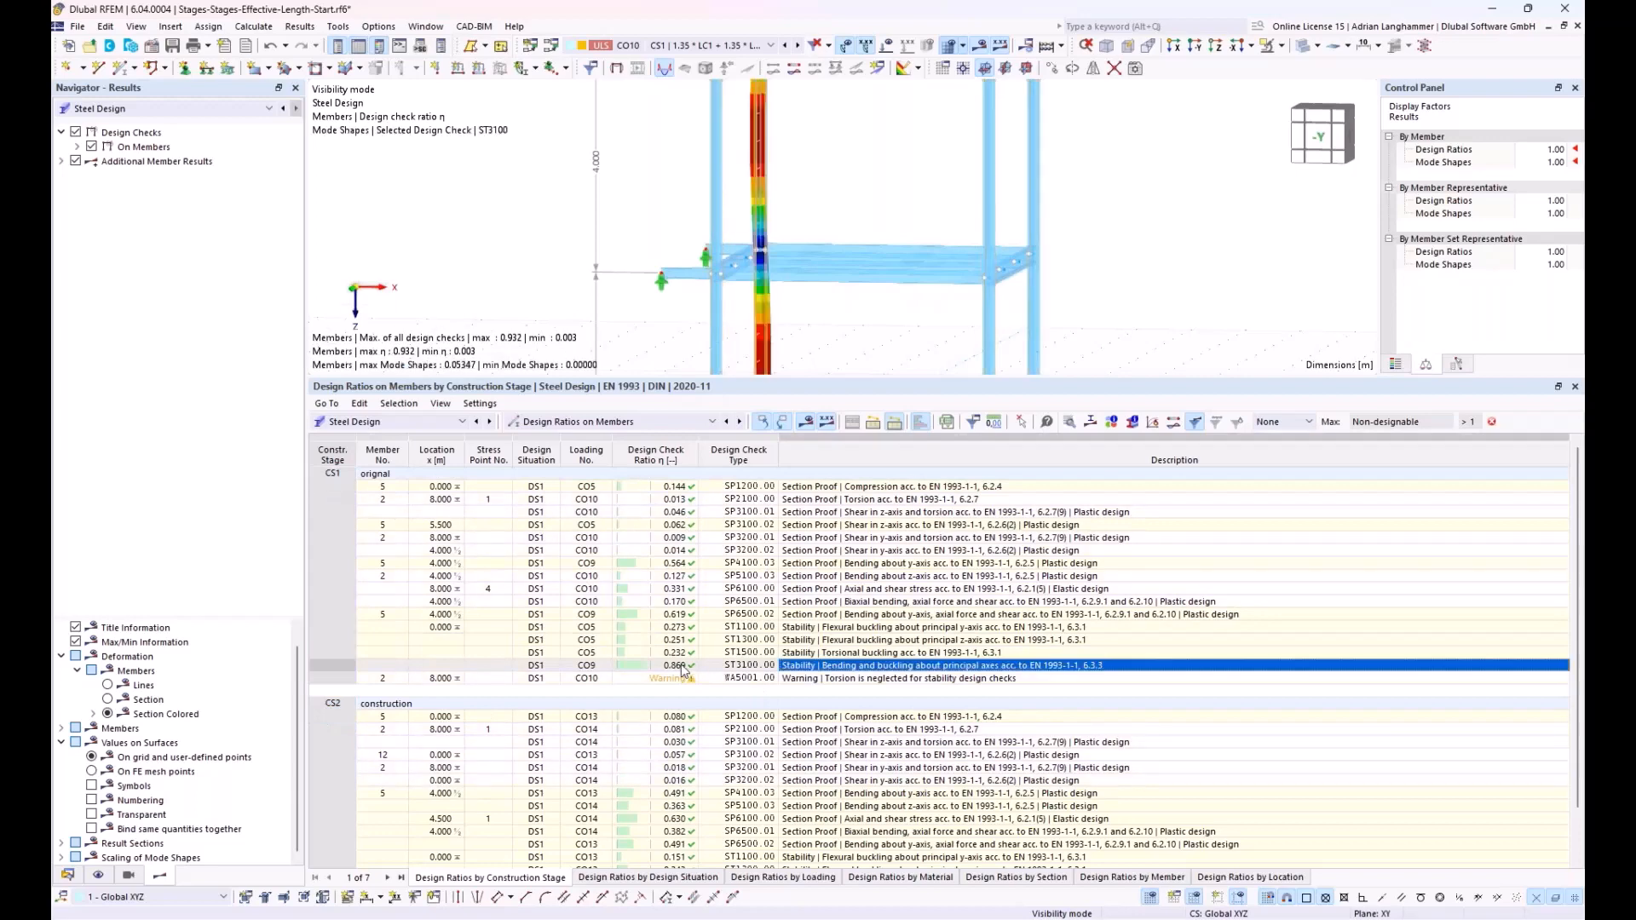
double_click(831, 660)
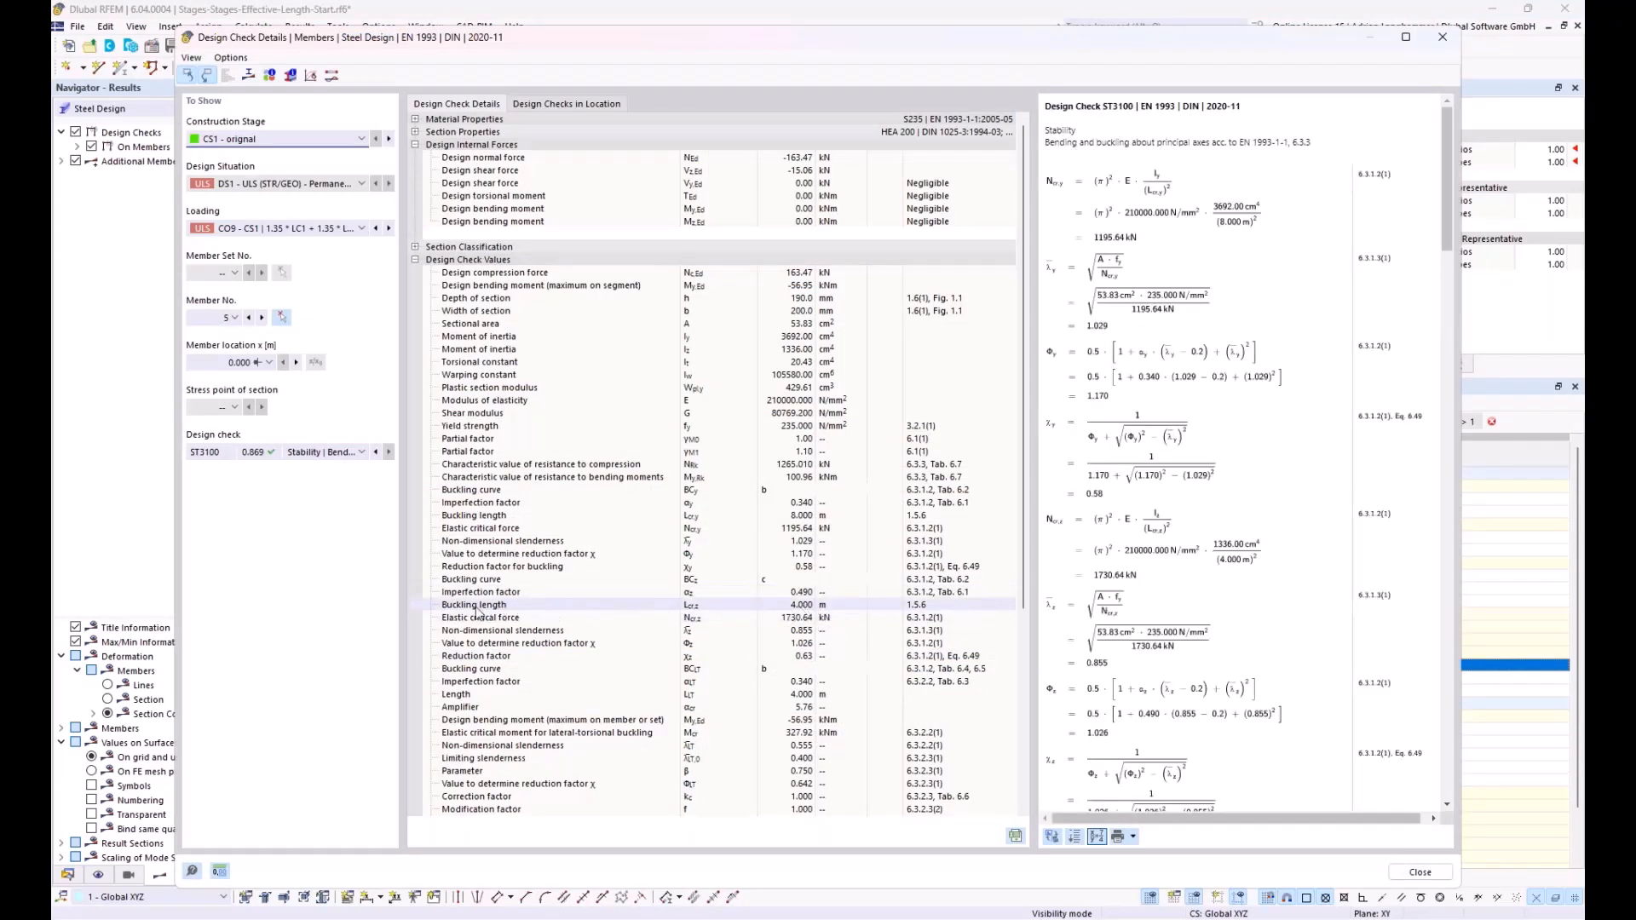
left_click(788, 605)
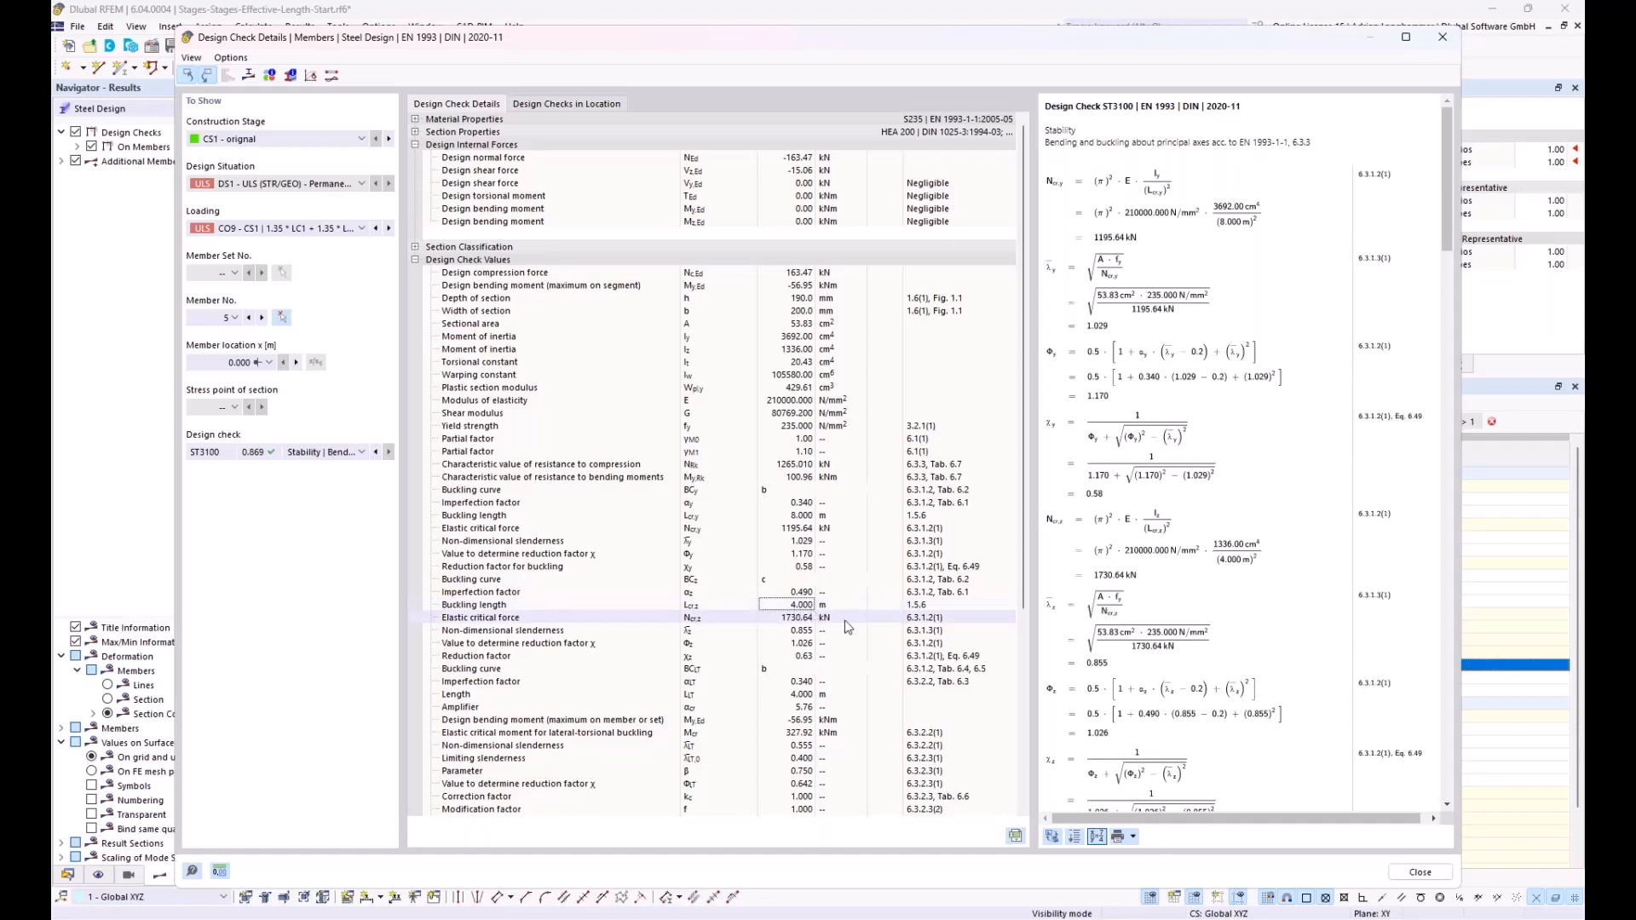
left_click(1398, 878)
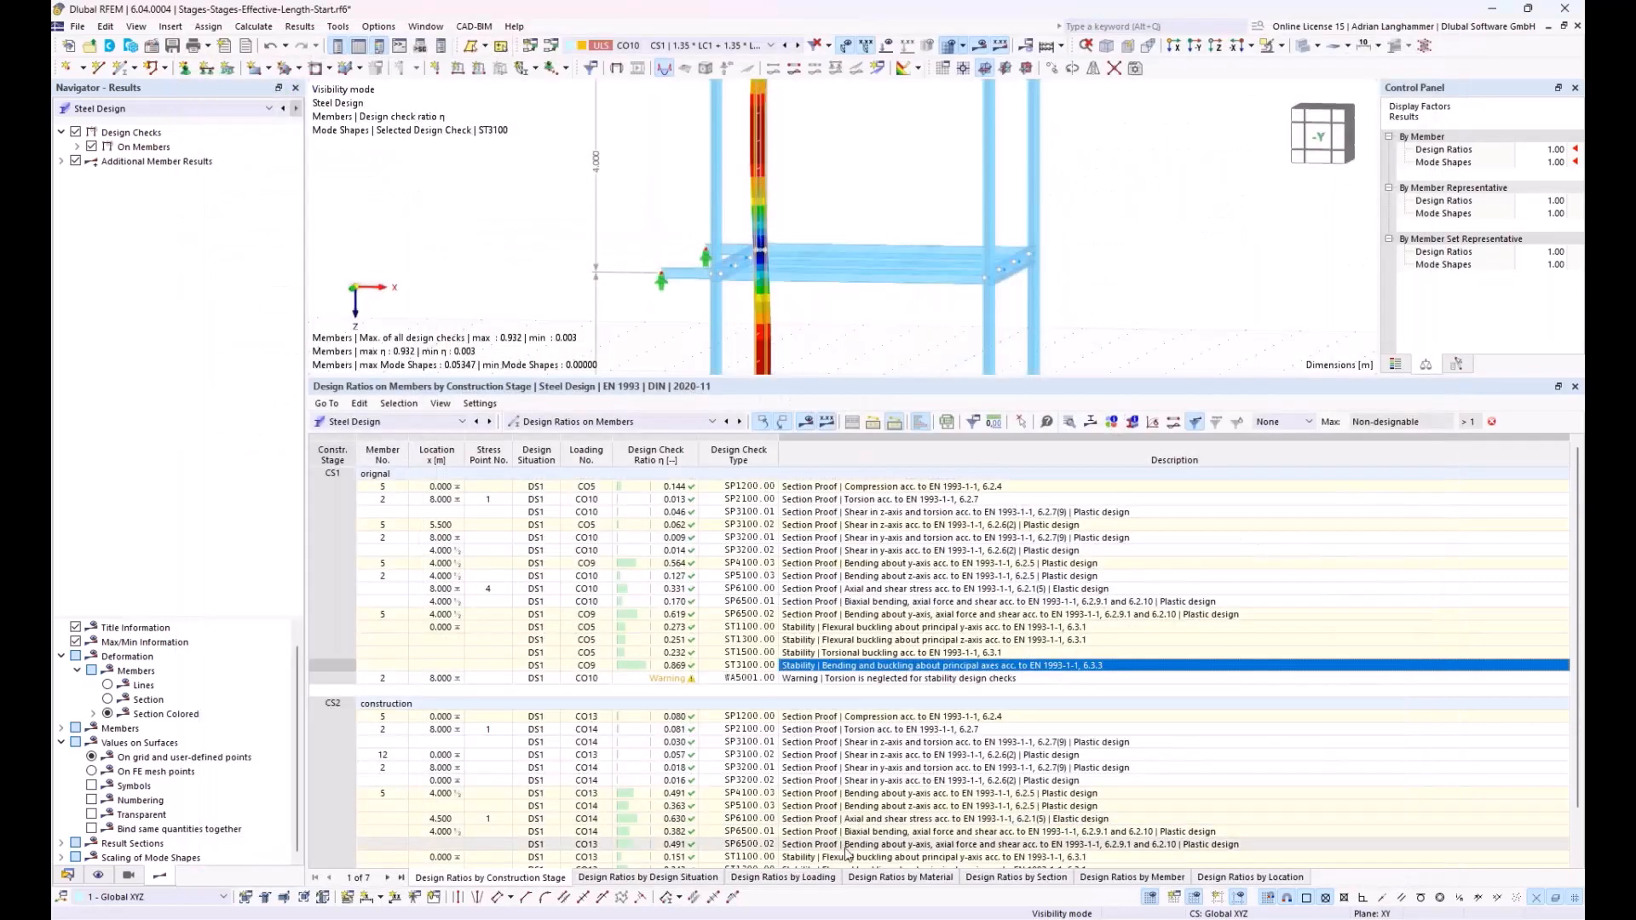
Examine the buckling length about the z-axis in the ST3100 stability check details of stage CS2, and close them
scroll(824, 855, "down", 2)
left_click(824, 849)
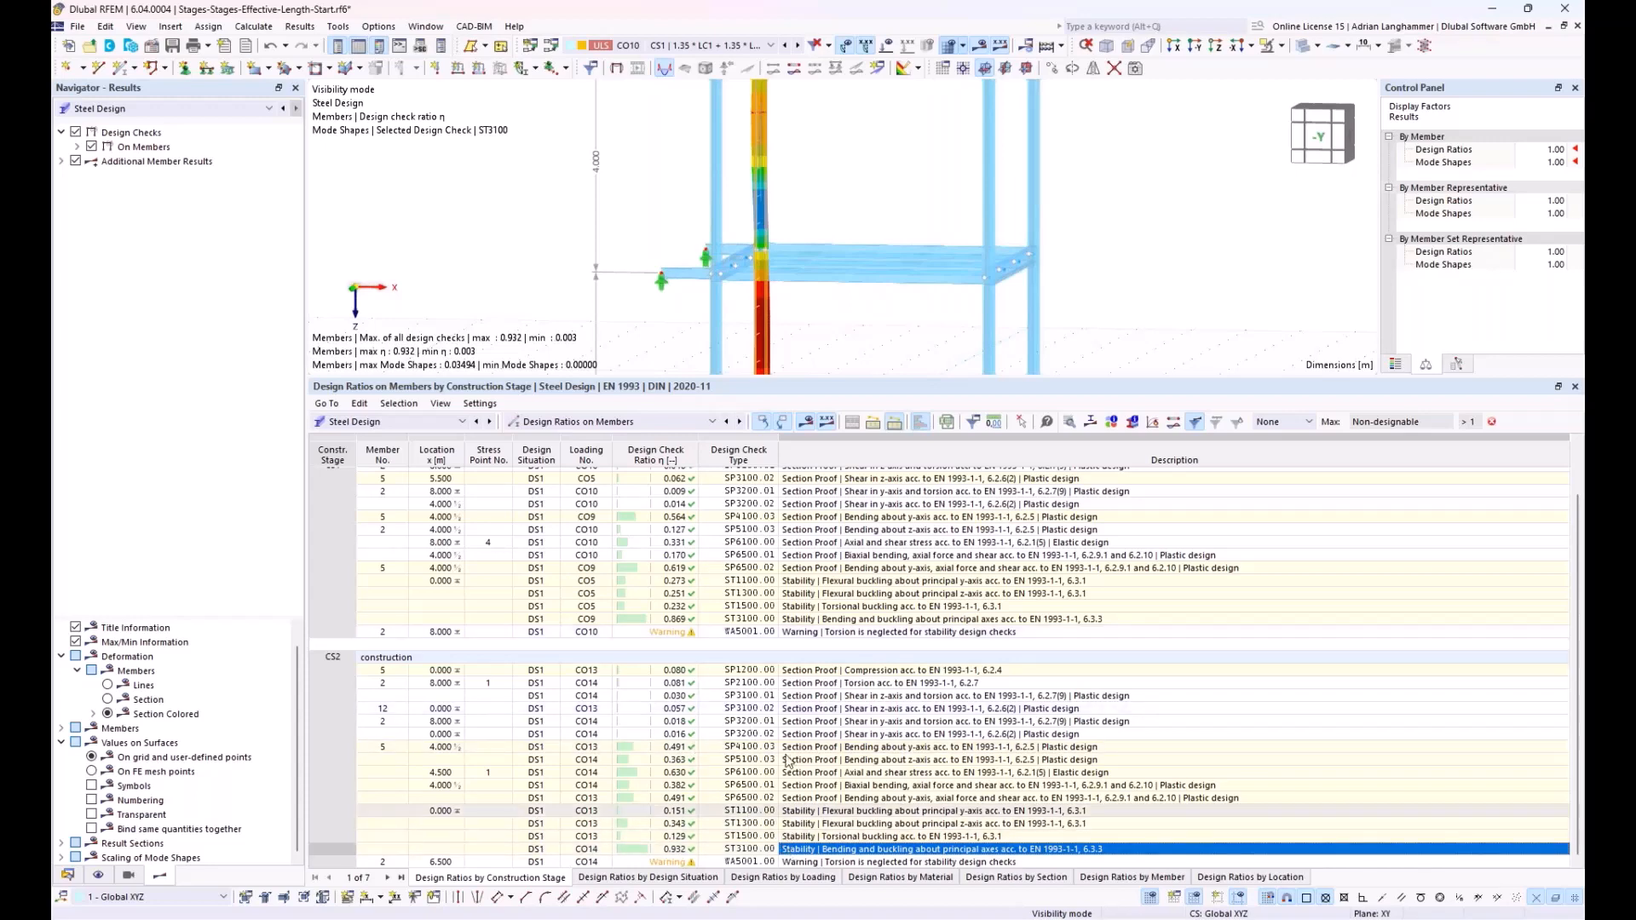
double_click(788, 850)
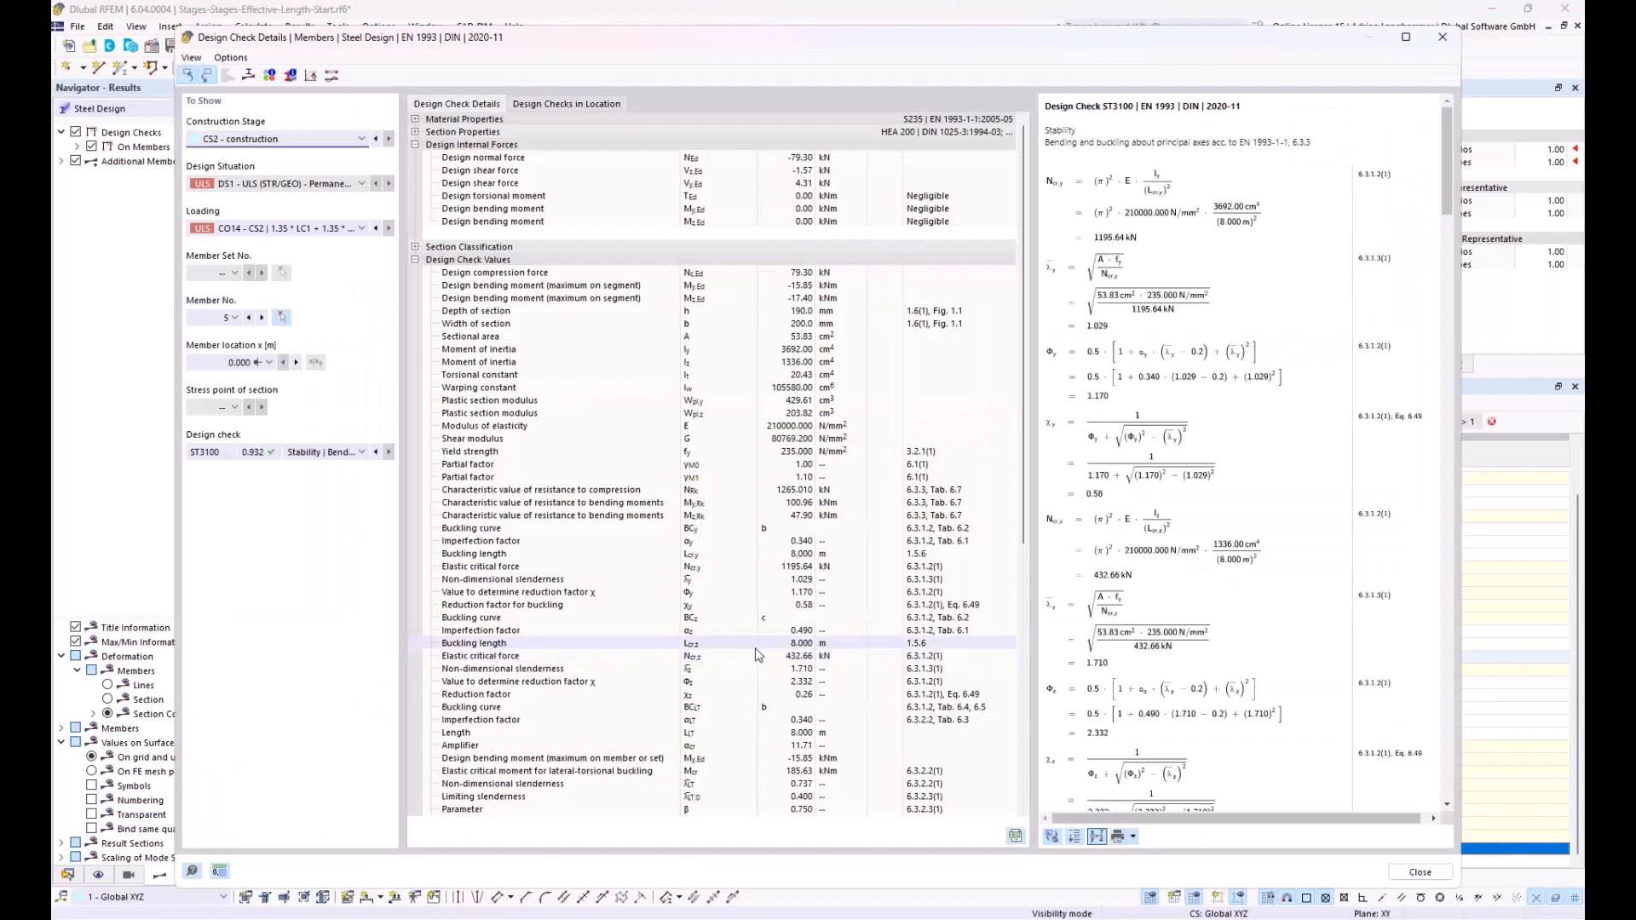
left_click(754, 648)
left_click(788, 646)
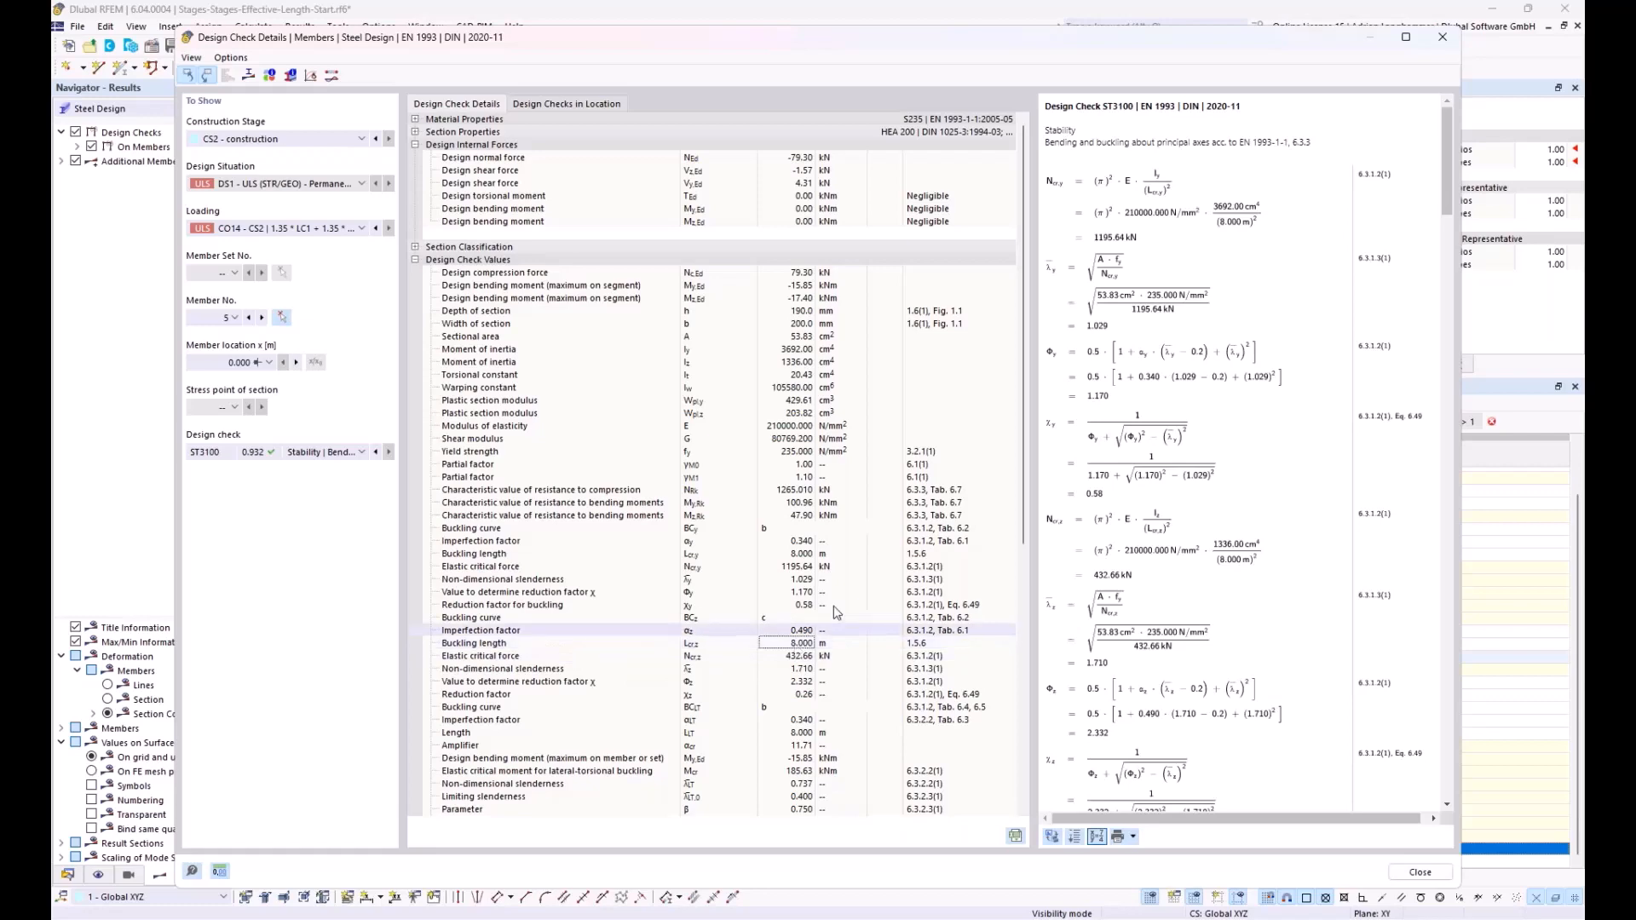
left_click(1442, 37)
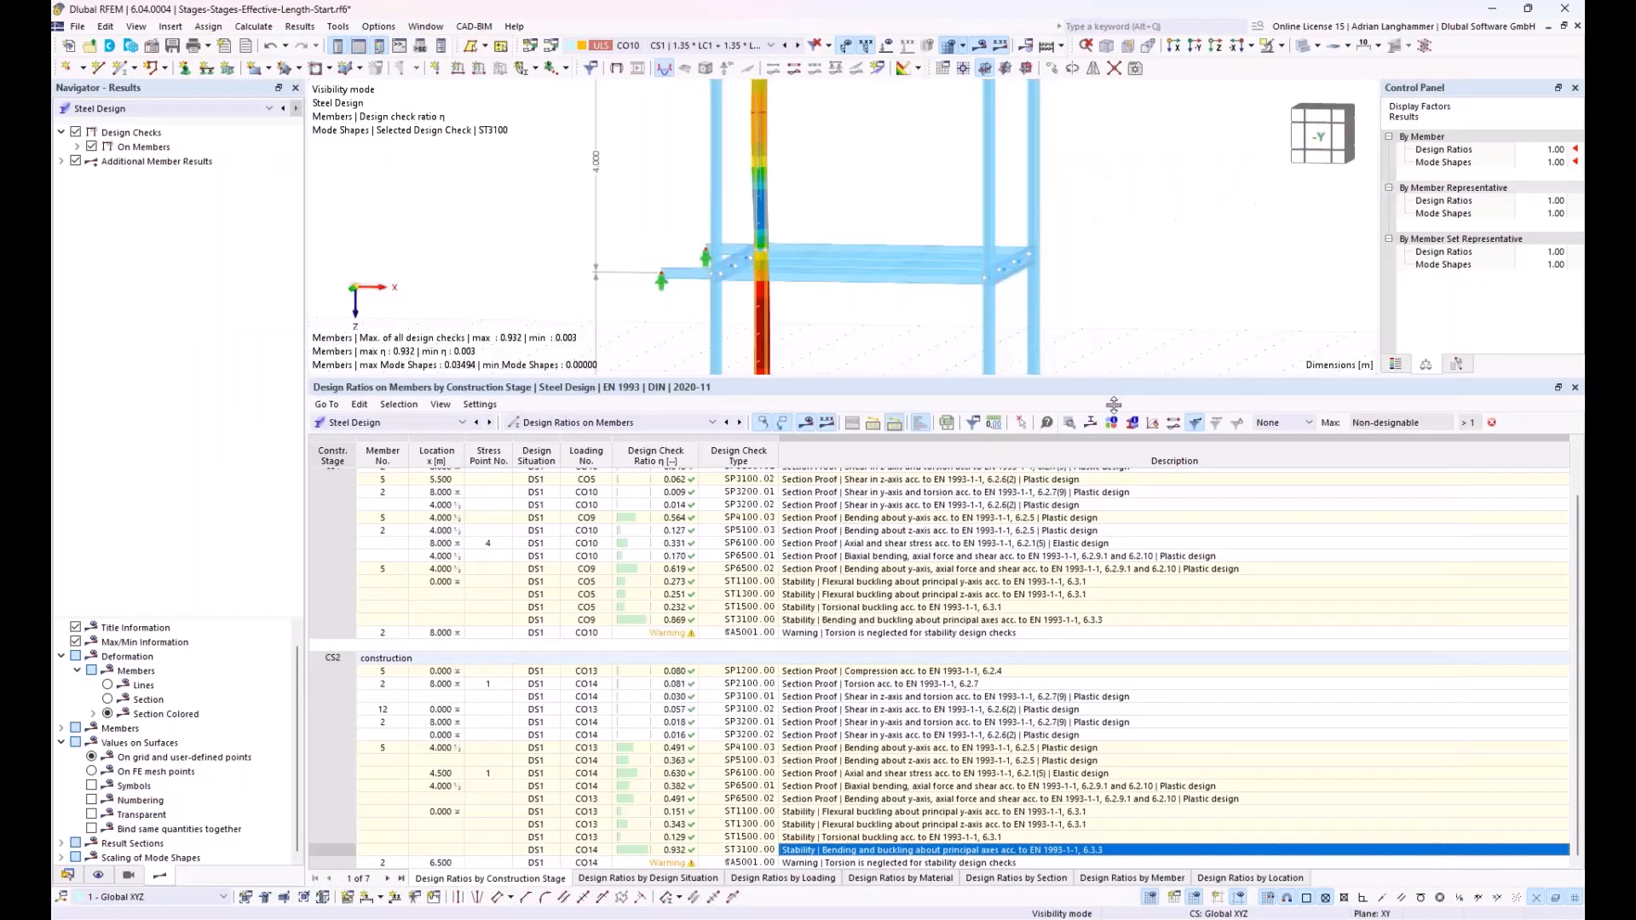
Enlarge the model view to inspect the selected column's mode shape on the whole frame, and return to the model data tree
left_click_drag(1112, 384, 1087, 643)
middle_click_drag(1096, 468, 1057, 452, "ctrl")
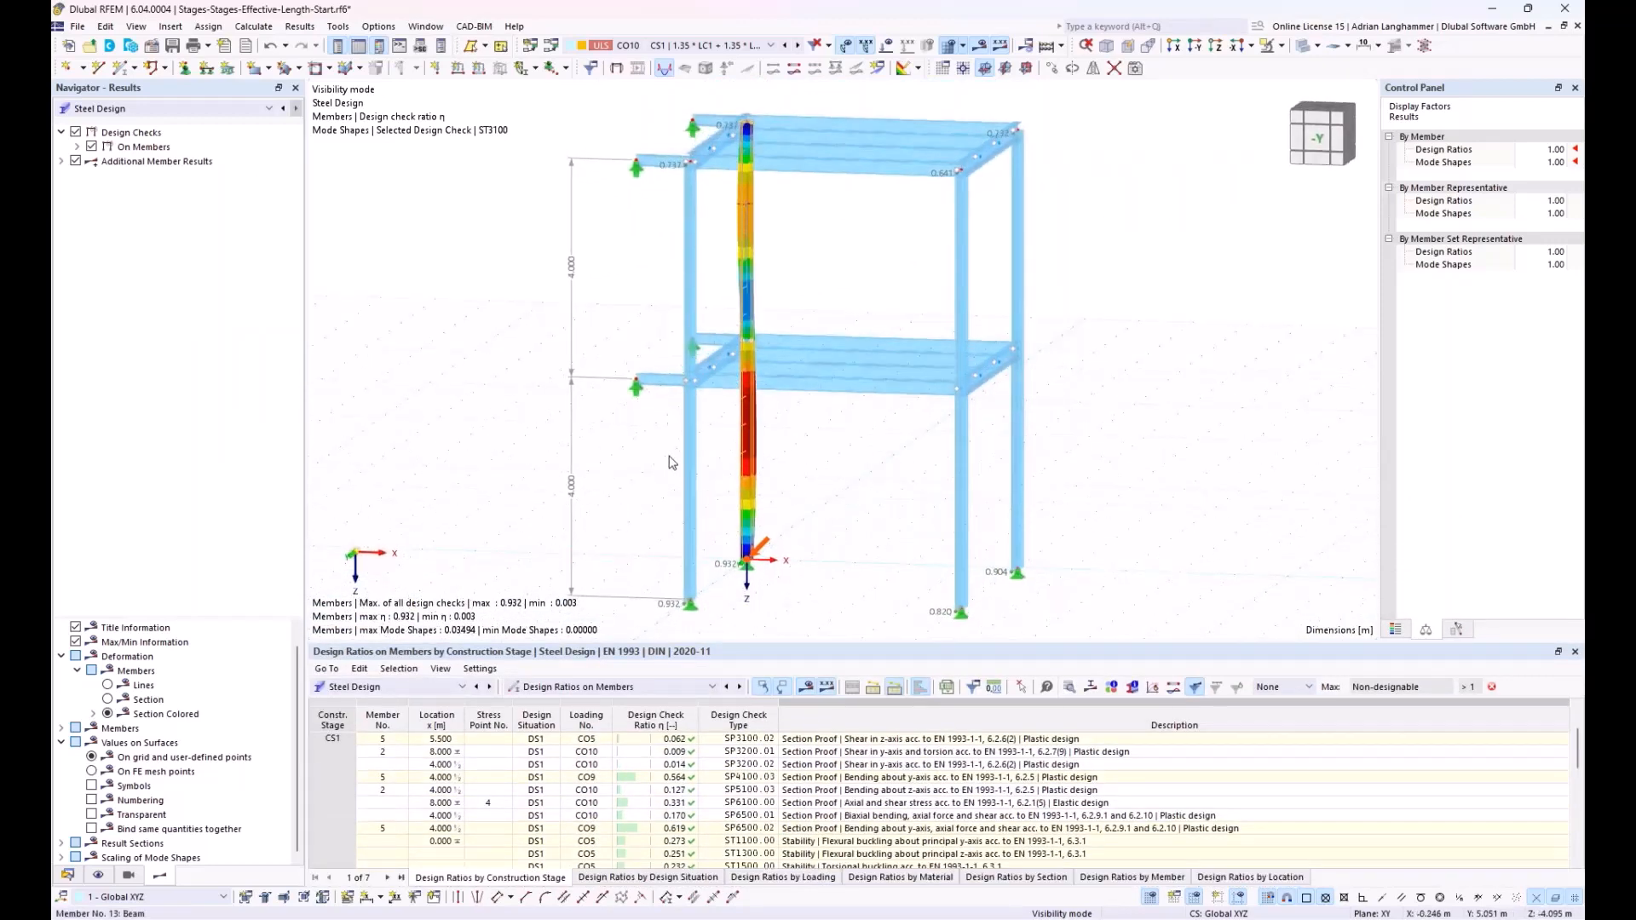
left_click(69, 876)
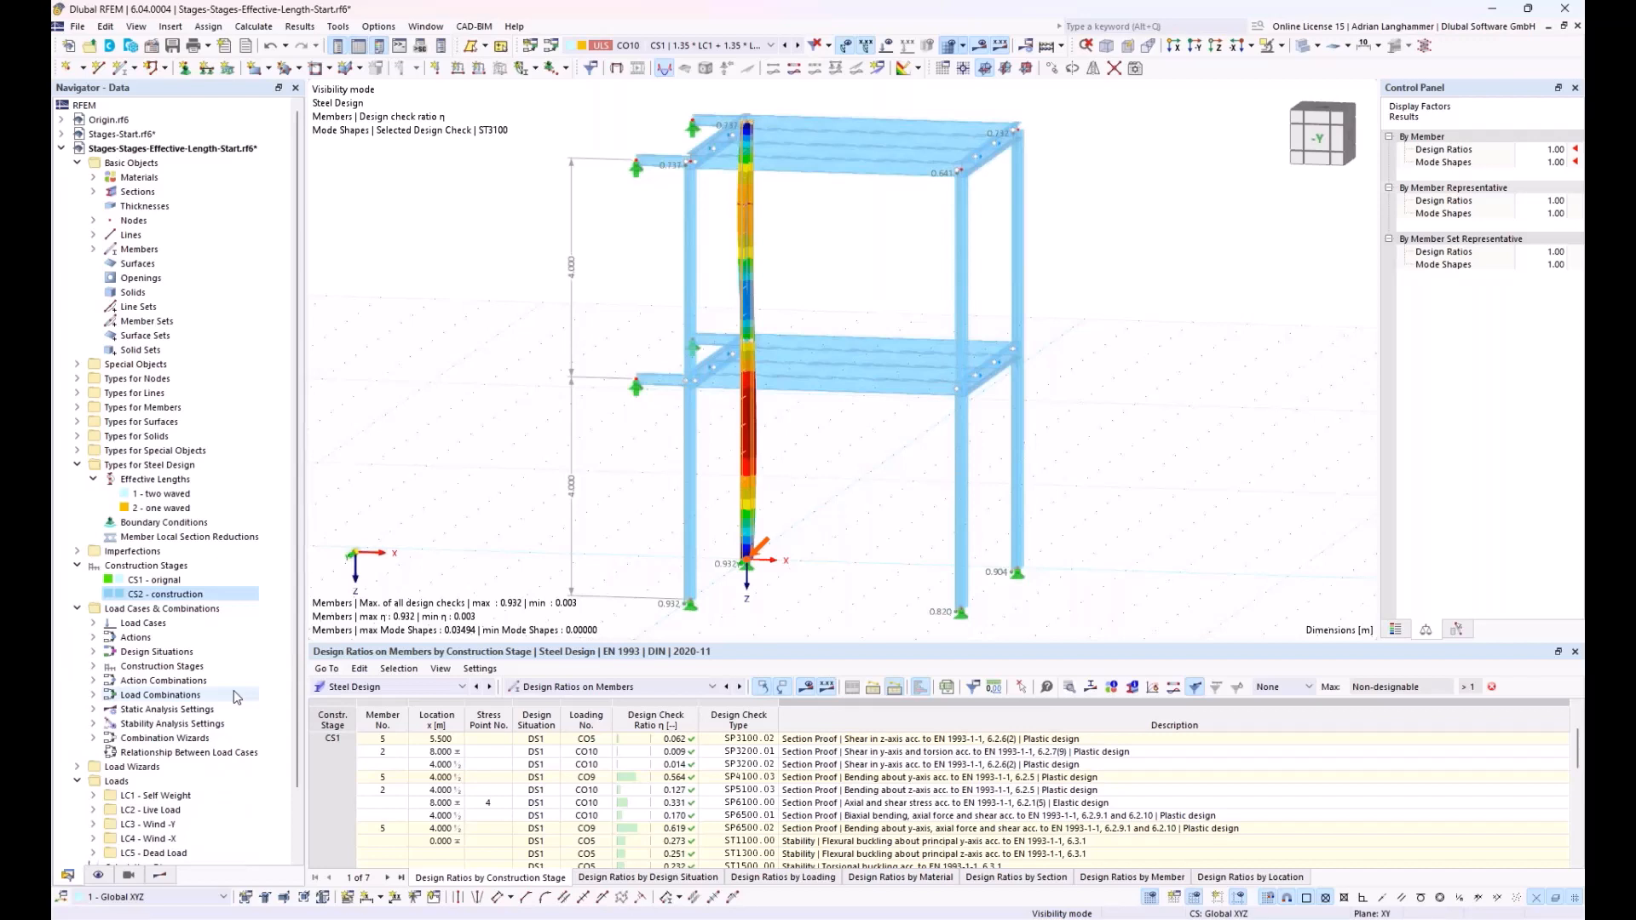
Examine the member property modifications available in construction stage CS2 and close its settings without changes
double_click(146, 595)
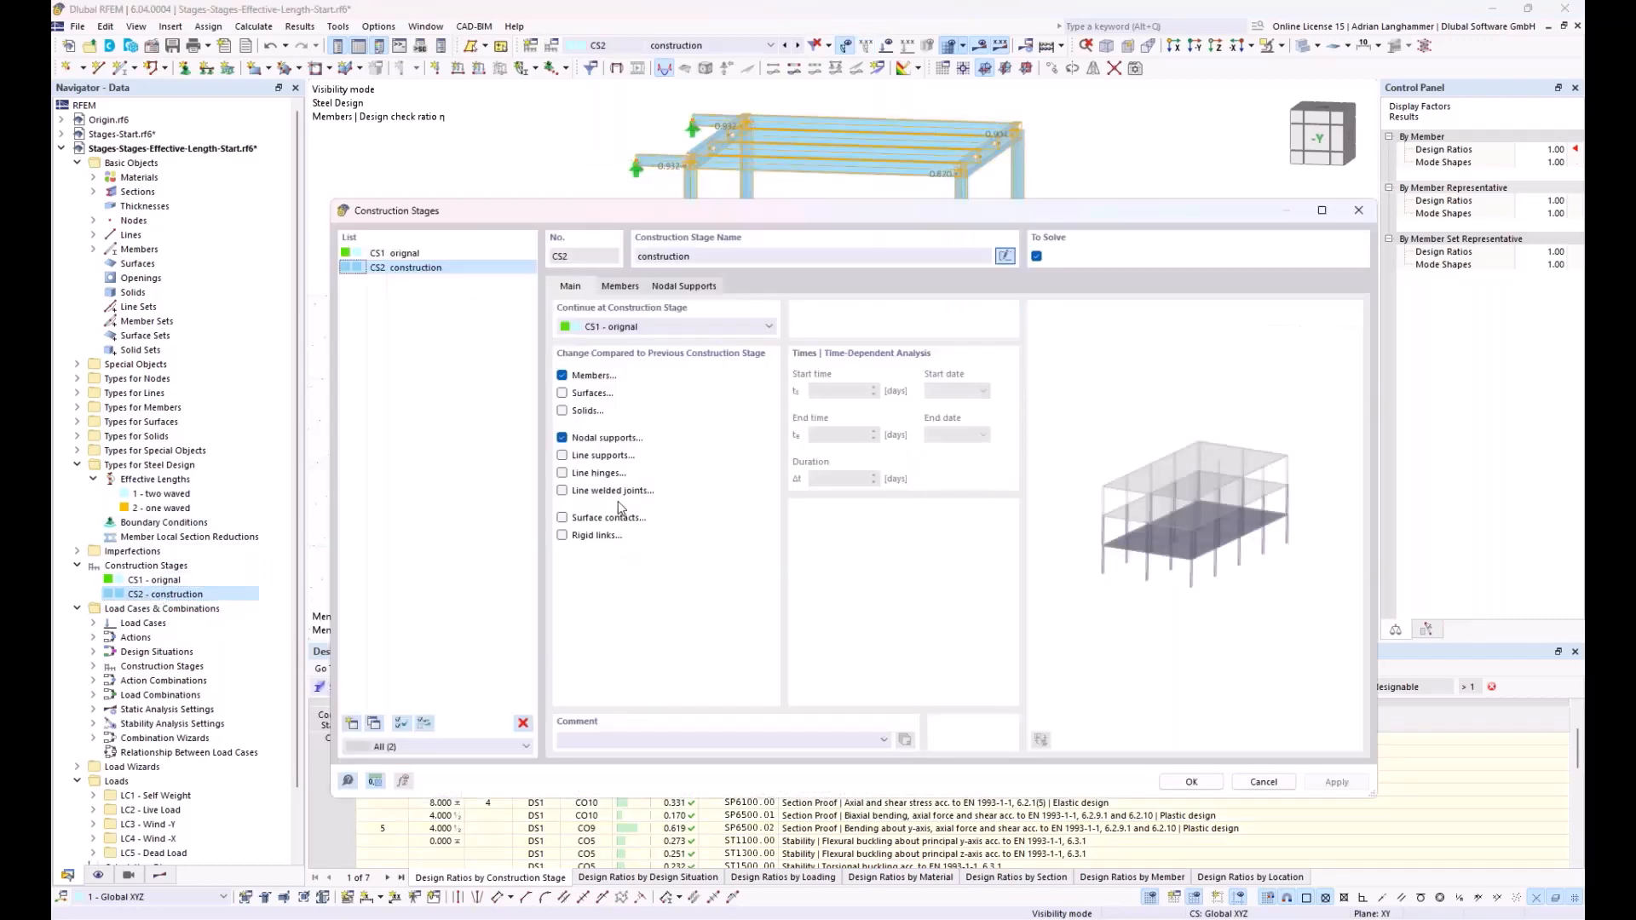
left_click(615, 288)
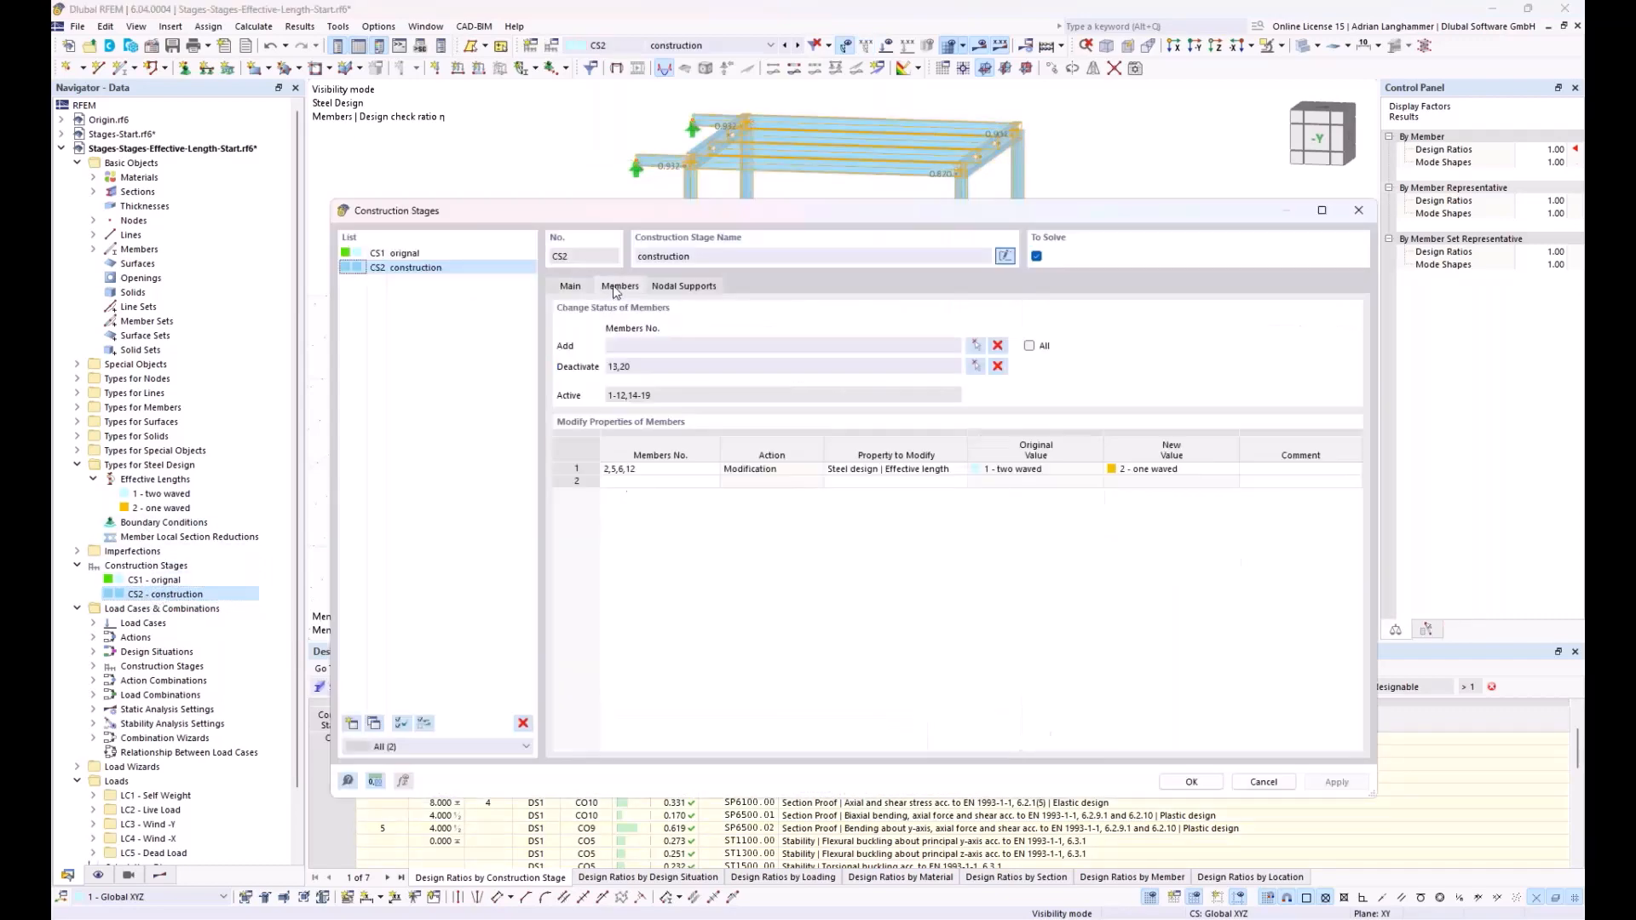
left_click(943, 474)
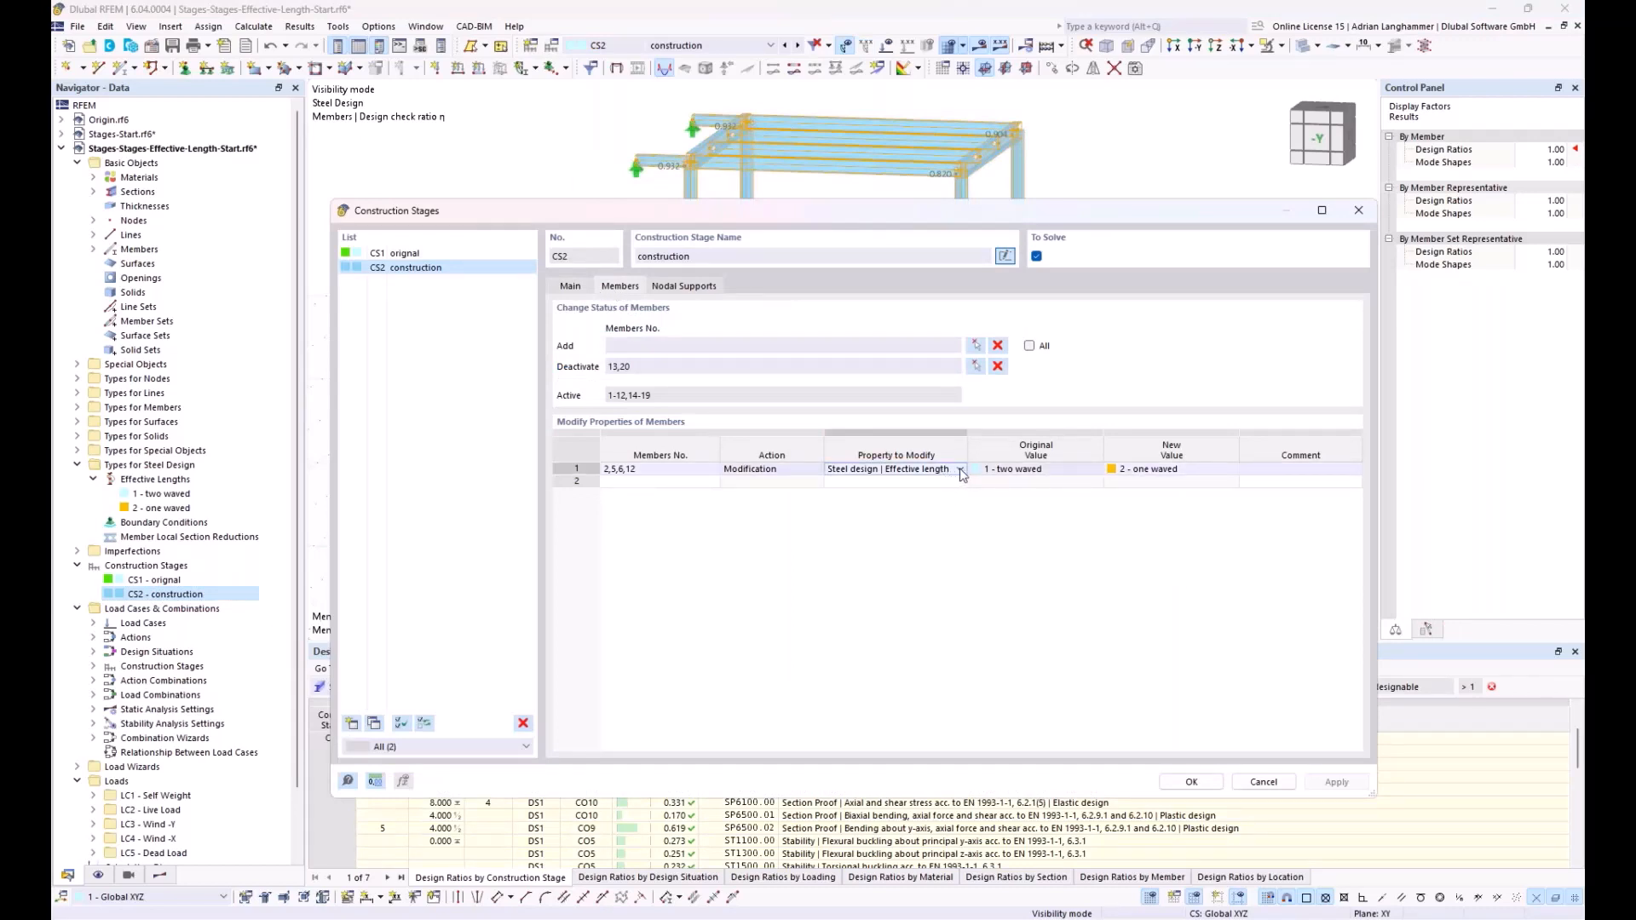
left_click(961, 470)
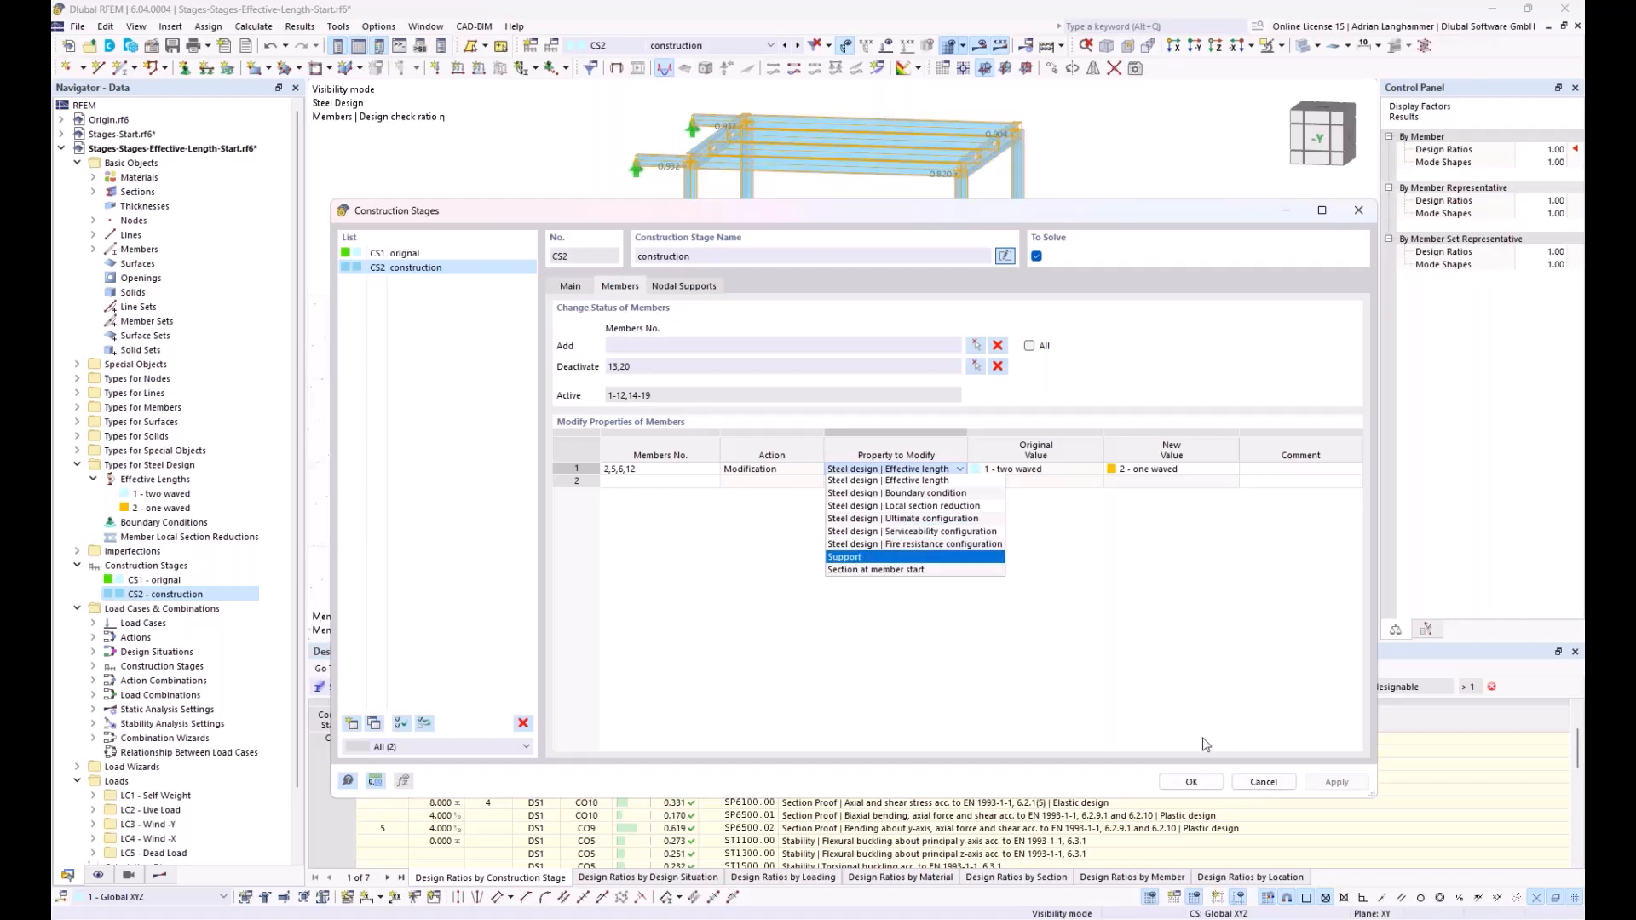
left_click(1263, 782)
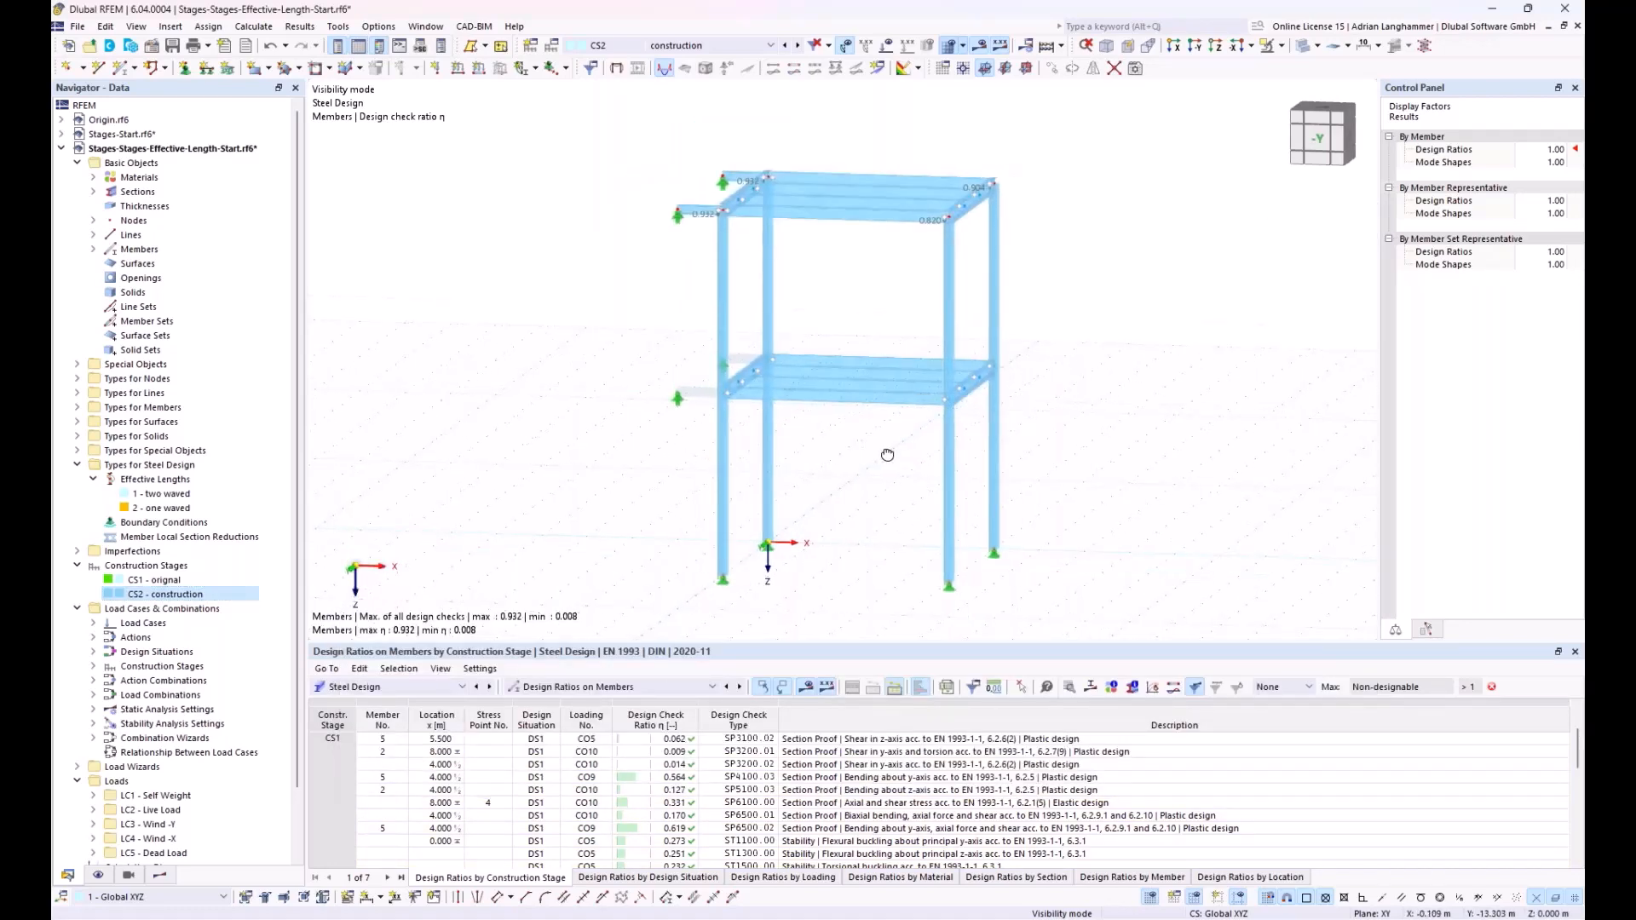
mouse_move(979, 457)
middle_mouse_down()
mouse_move(906, 444)
mouse_move(956, 453)
middle_mouse_up()
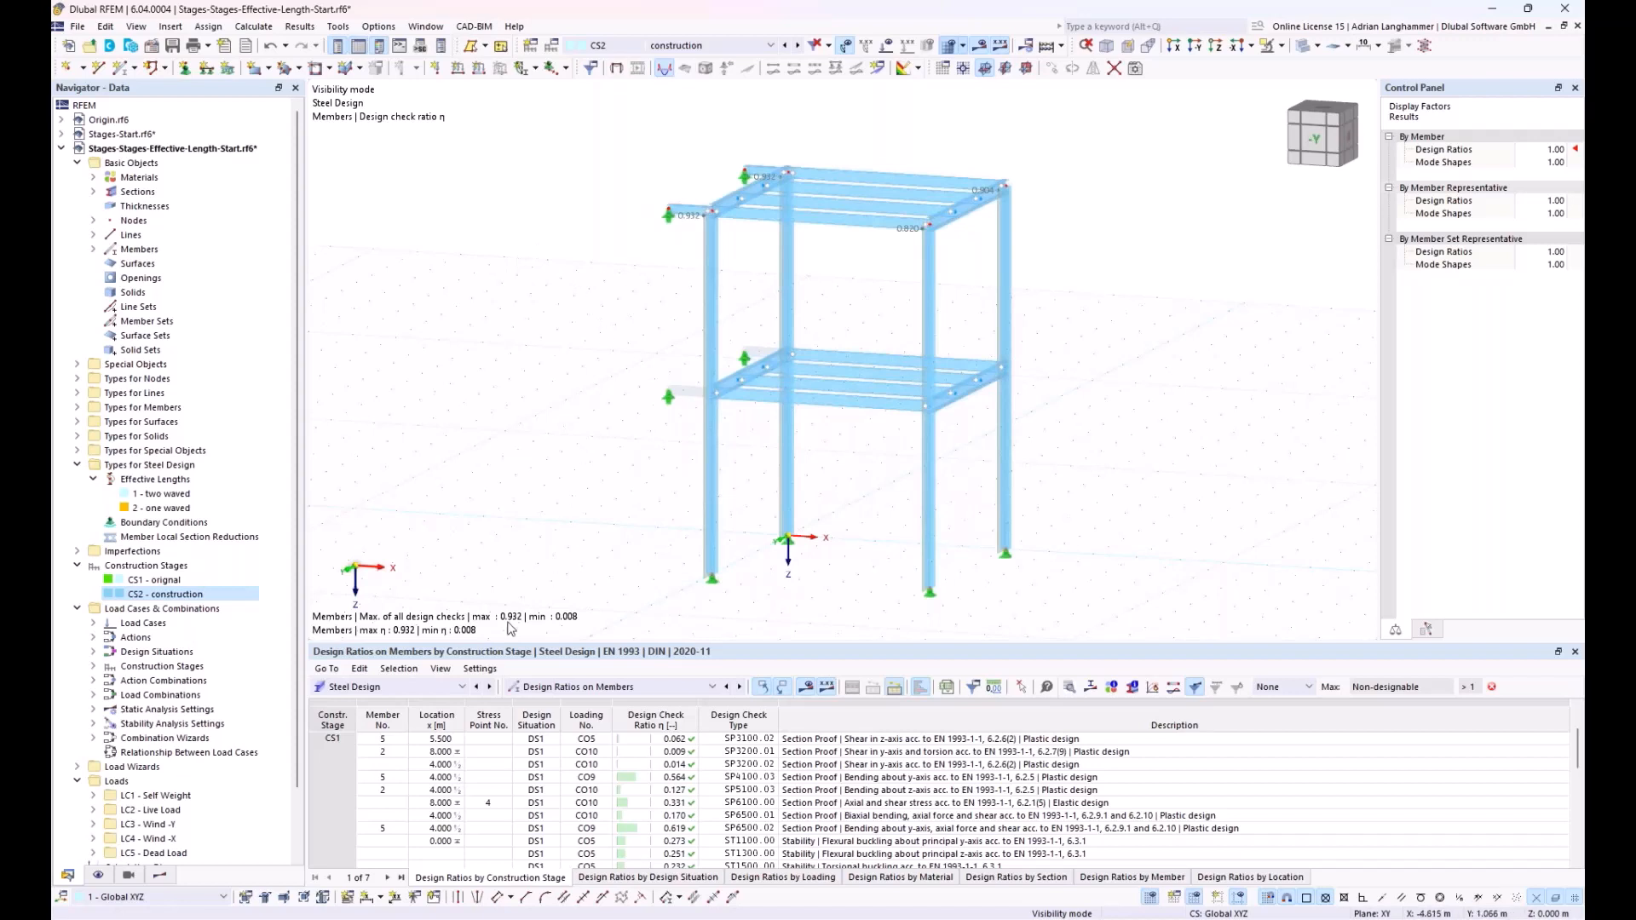
Open the model file Stages-Load_History.rf6 from the EN folder
mouse_move(181, 919)
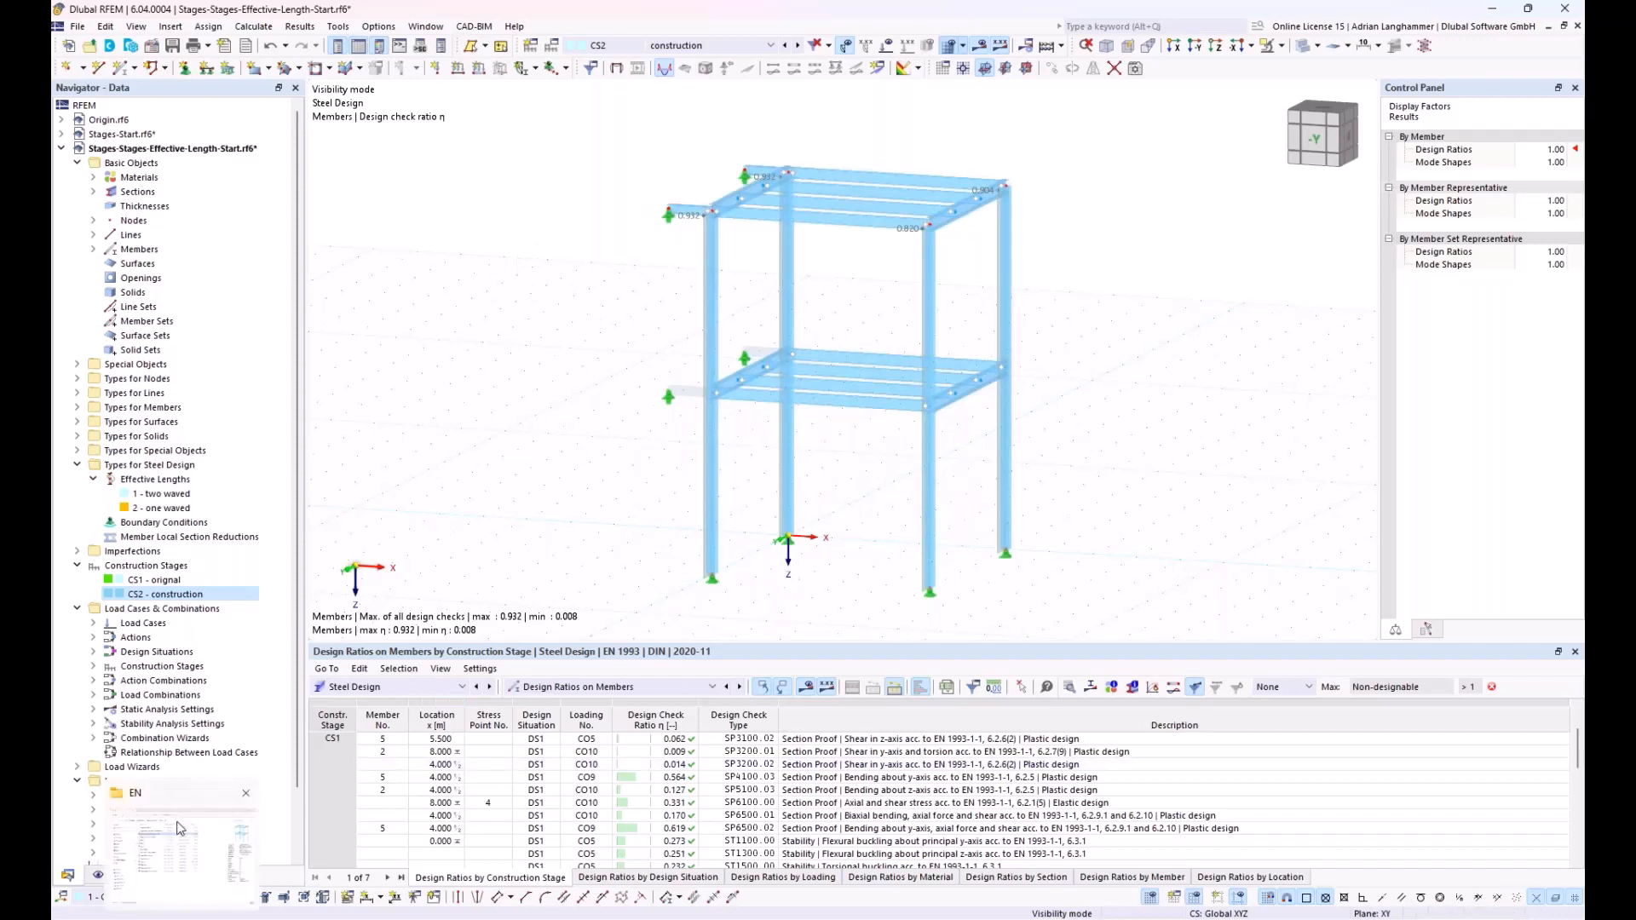
left_click(178, 822)
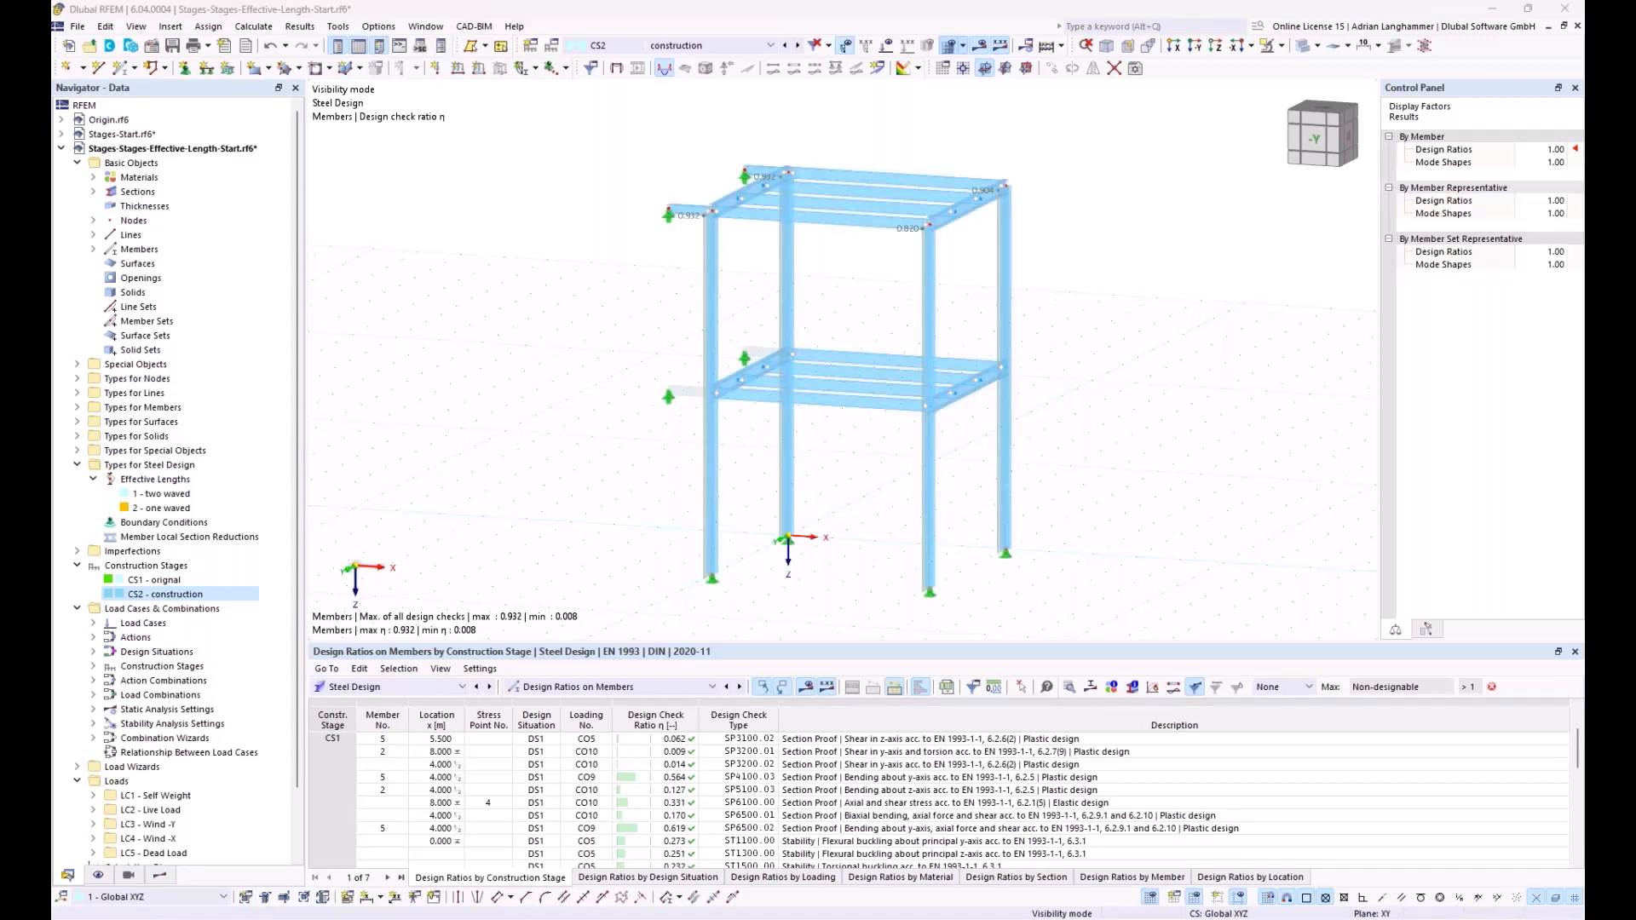
left_click_drag(1235, 549, 1160, 470)
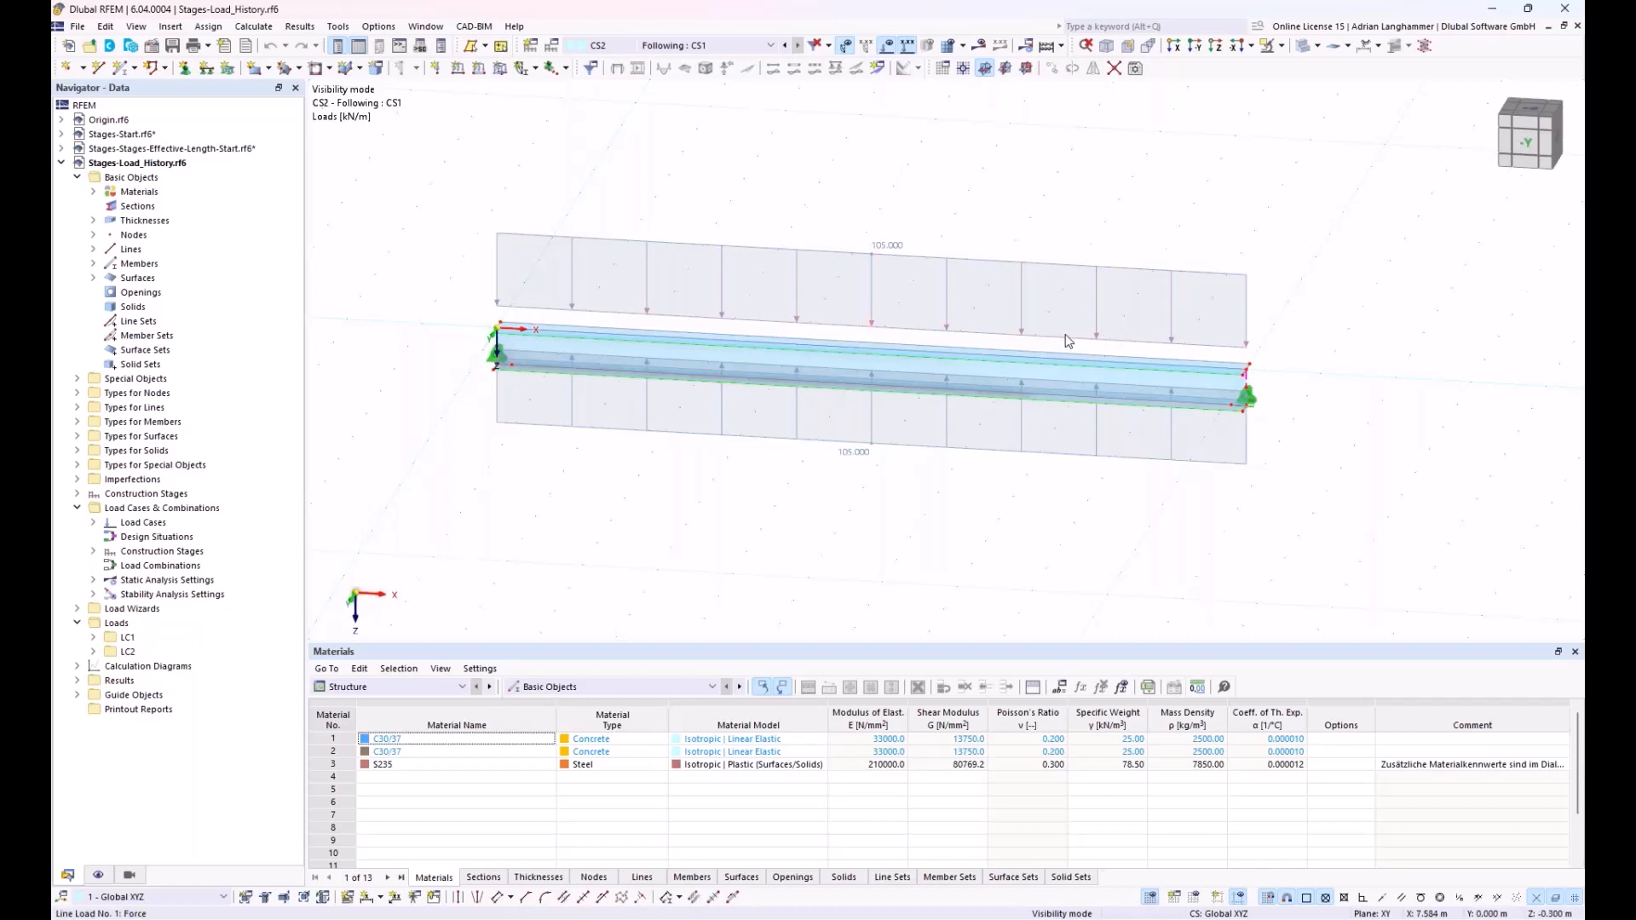
Inspect the web and top flange surfaces of the I-beam model
scroll(1061, 359, "up", 1)
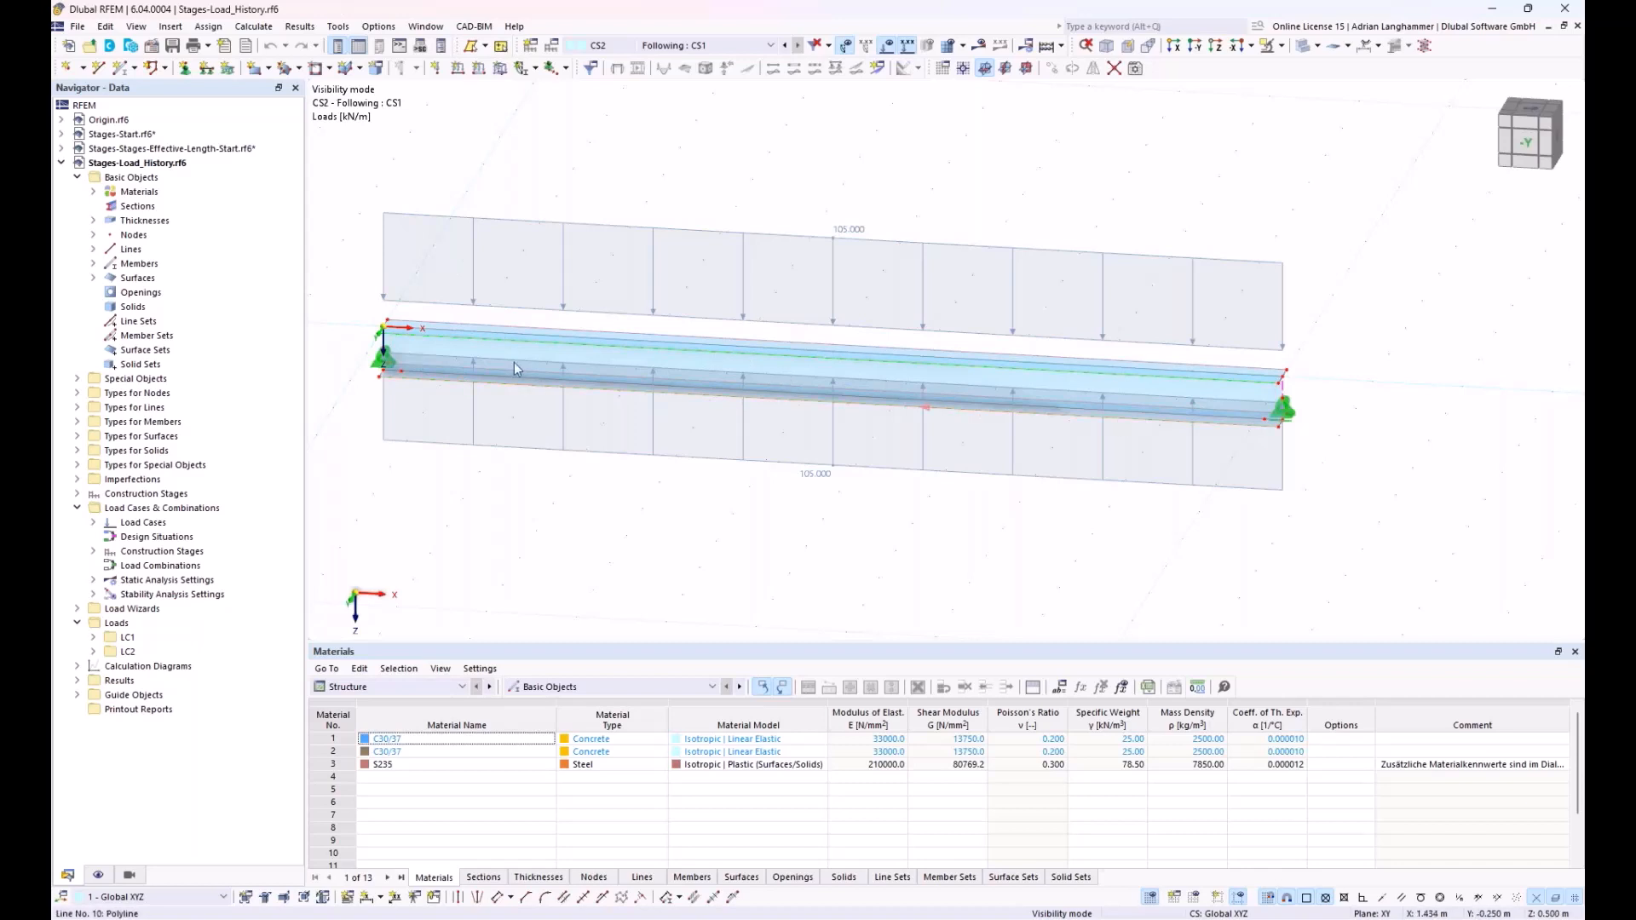
left_click(1143, 388)
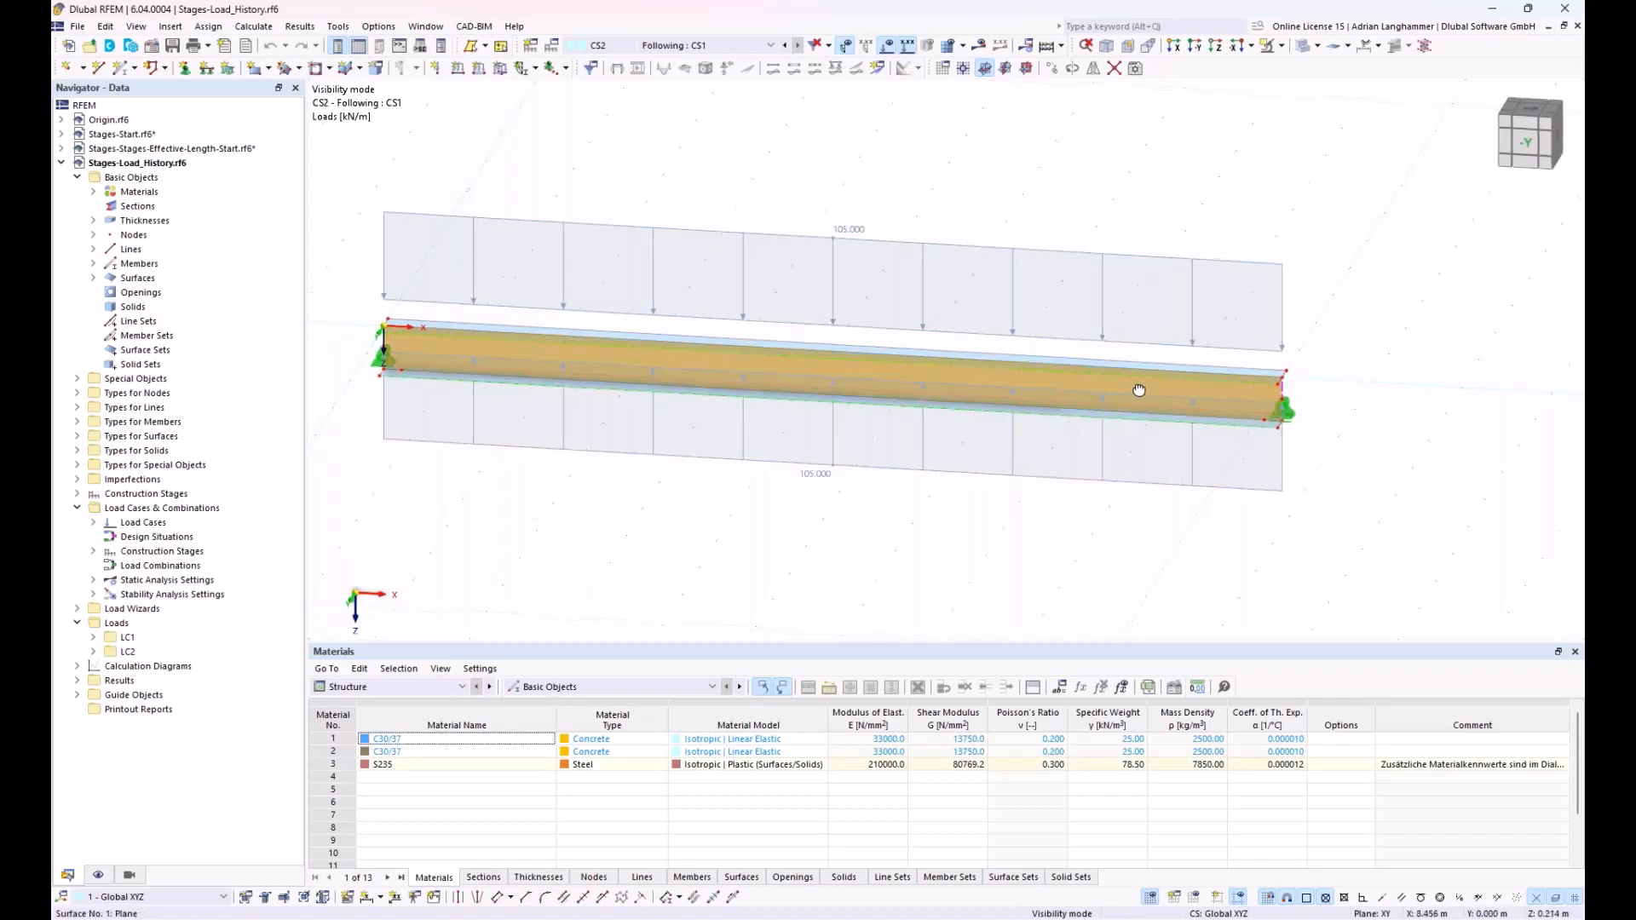
middle_click_drag(1143, 391, 1229, 400, "ctrl")
left_click(1229, 401)
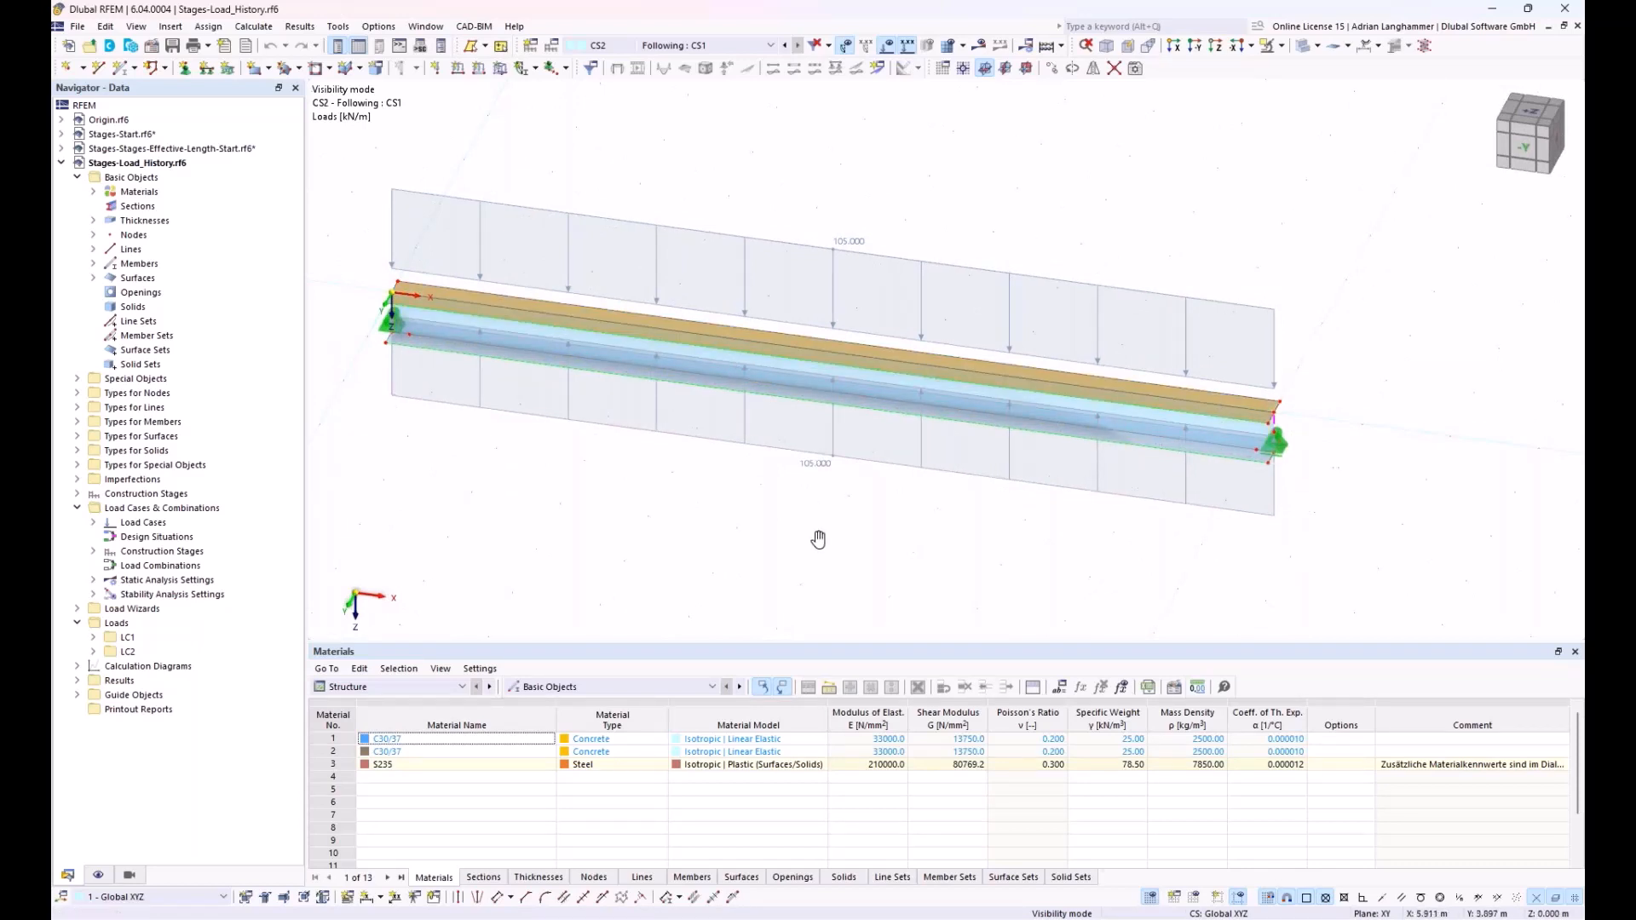
middle_click_drag(818, 540, 846, 512, "ctrl")
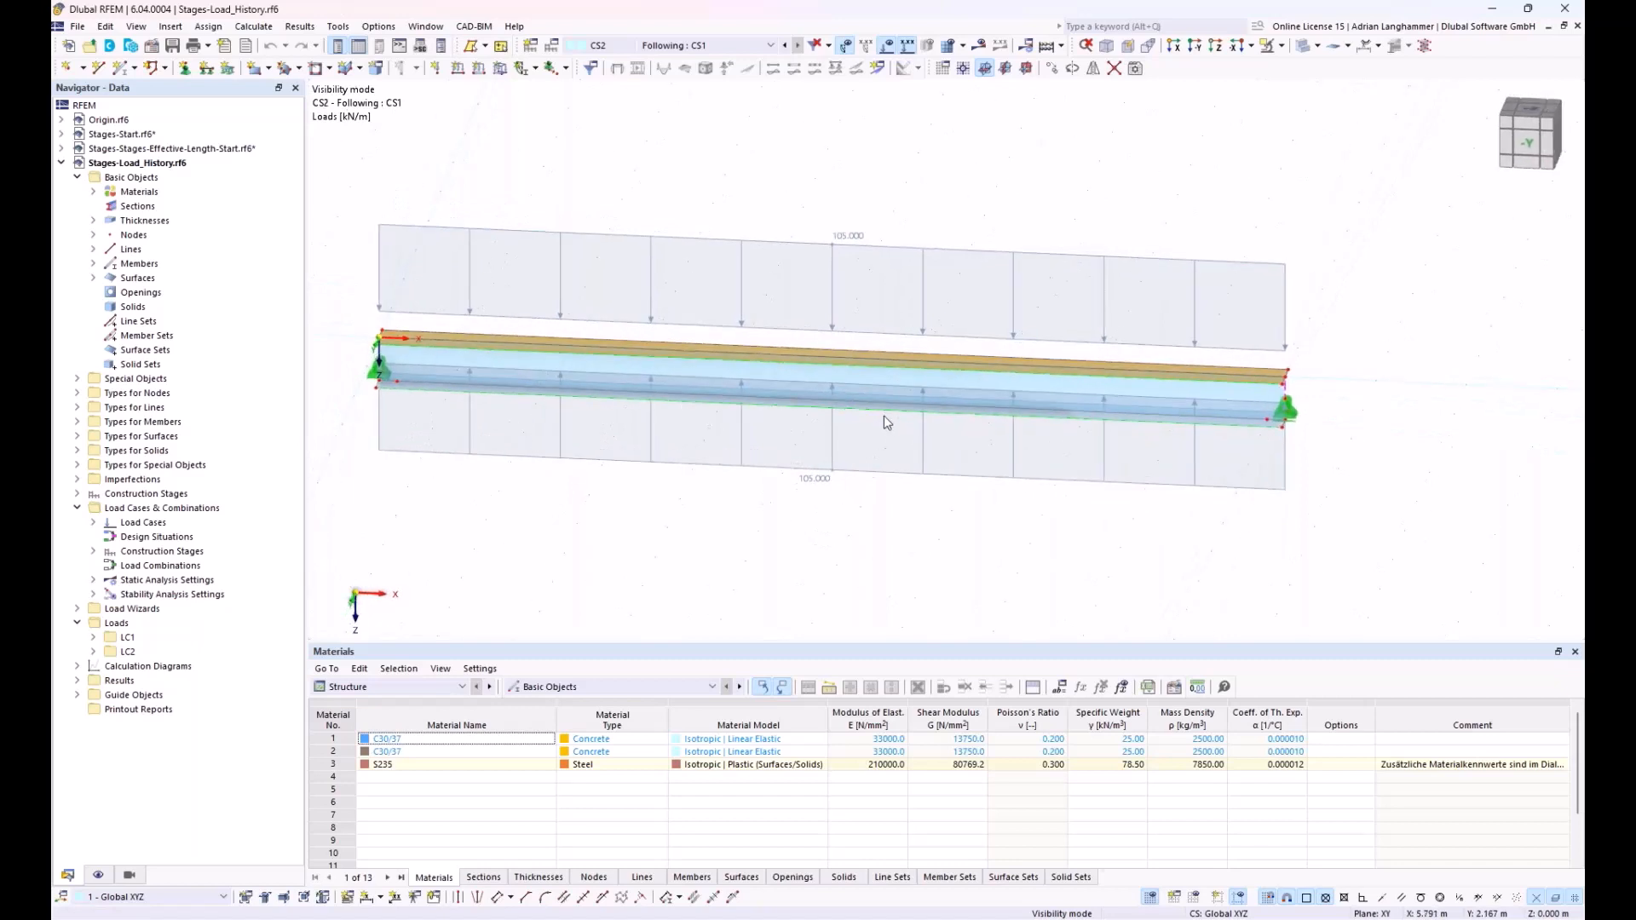
Examine the isotropic plastic parameters of material 3, S235, and close the material settings
double_click(125, 194)
left_click(263, 236)
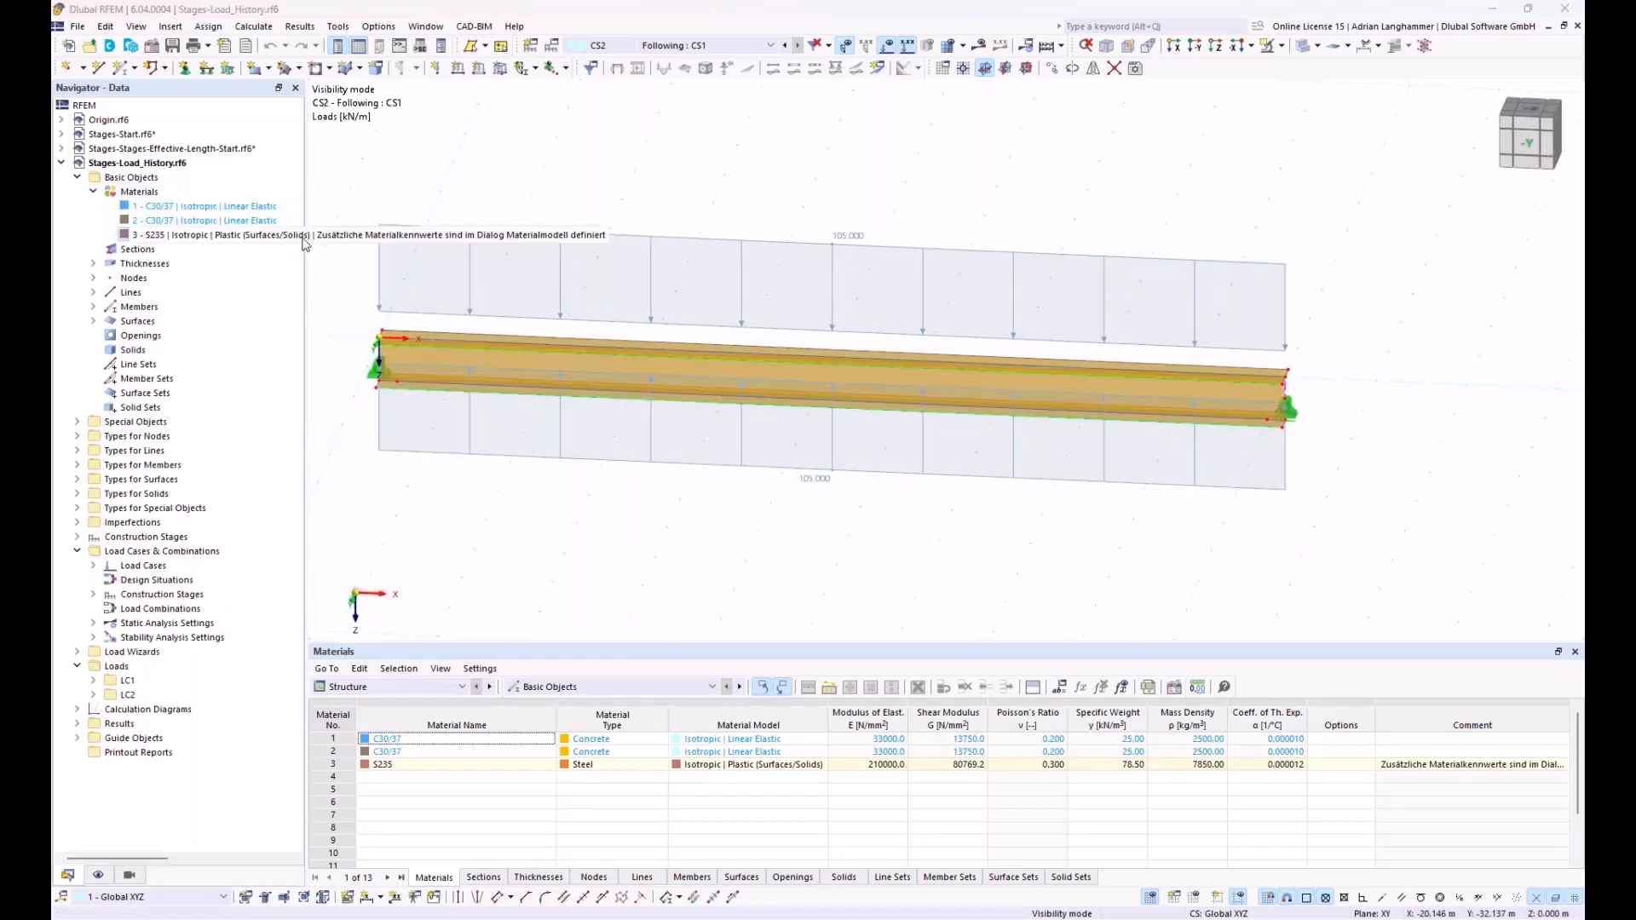
double_click(241, 239)
left_click(629, 206)
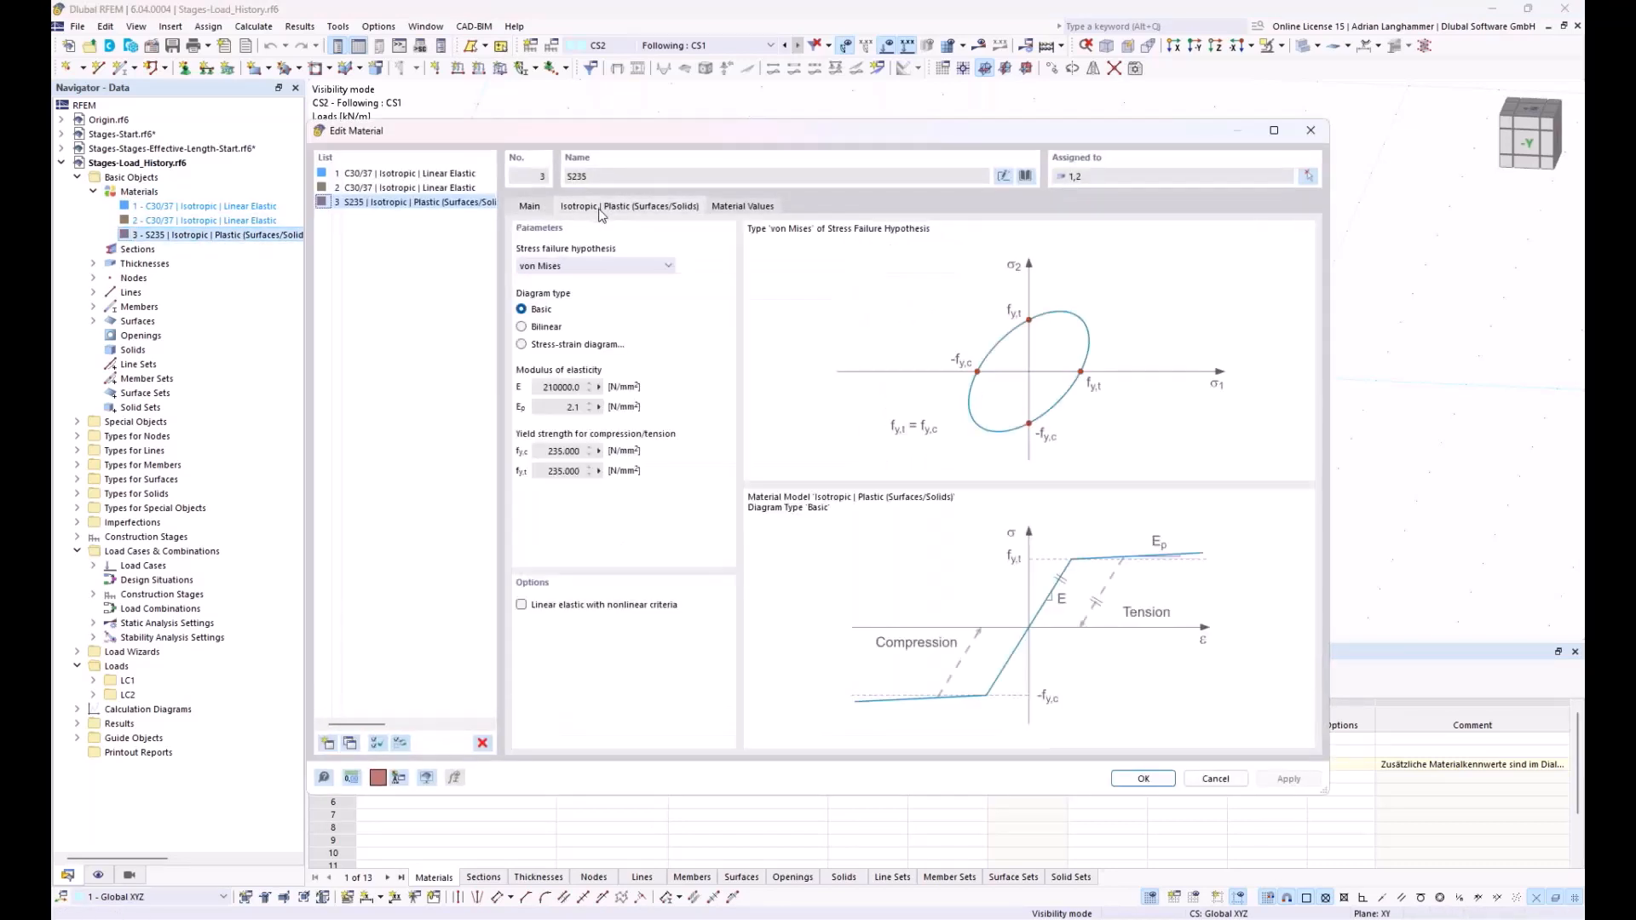
left_click(1310, 130)
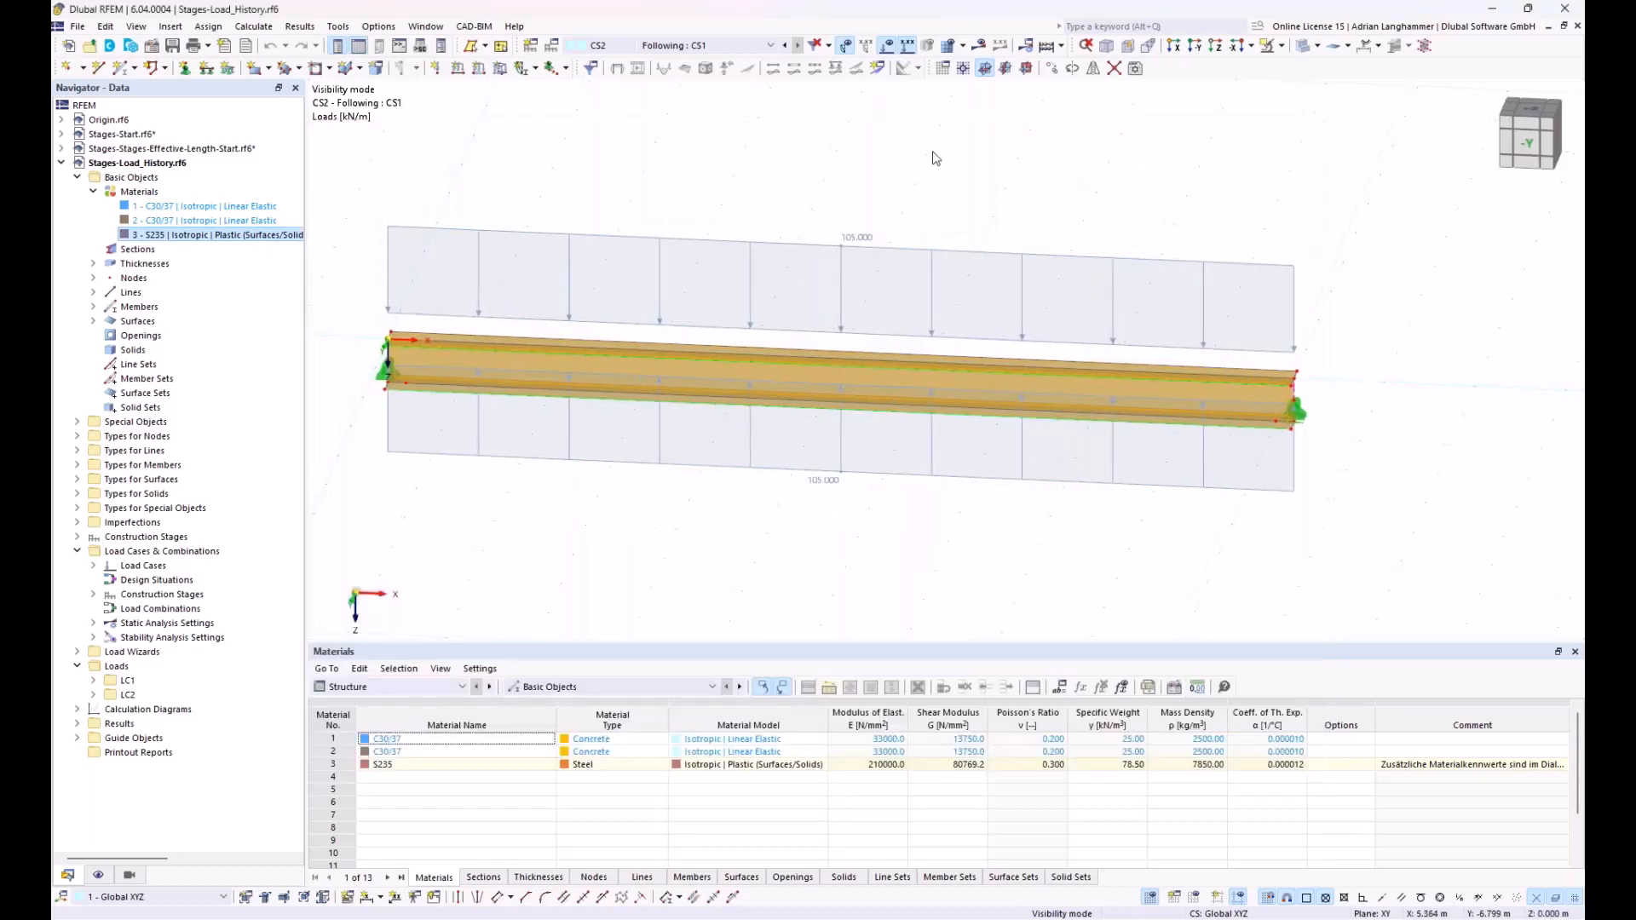
Review the line loads on the beam in load cases LC1 and LC2 and in construction stage CS1
left_click(686, 45)
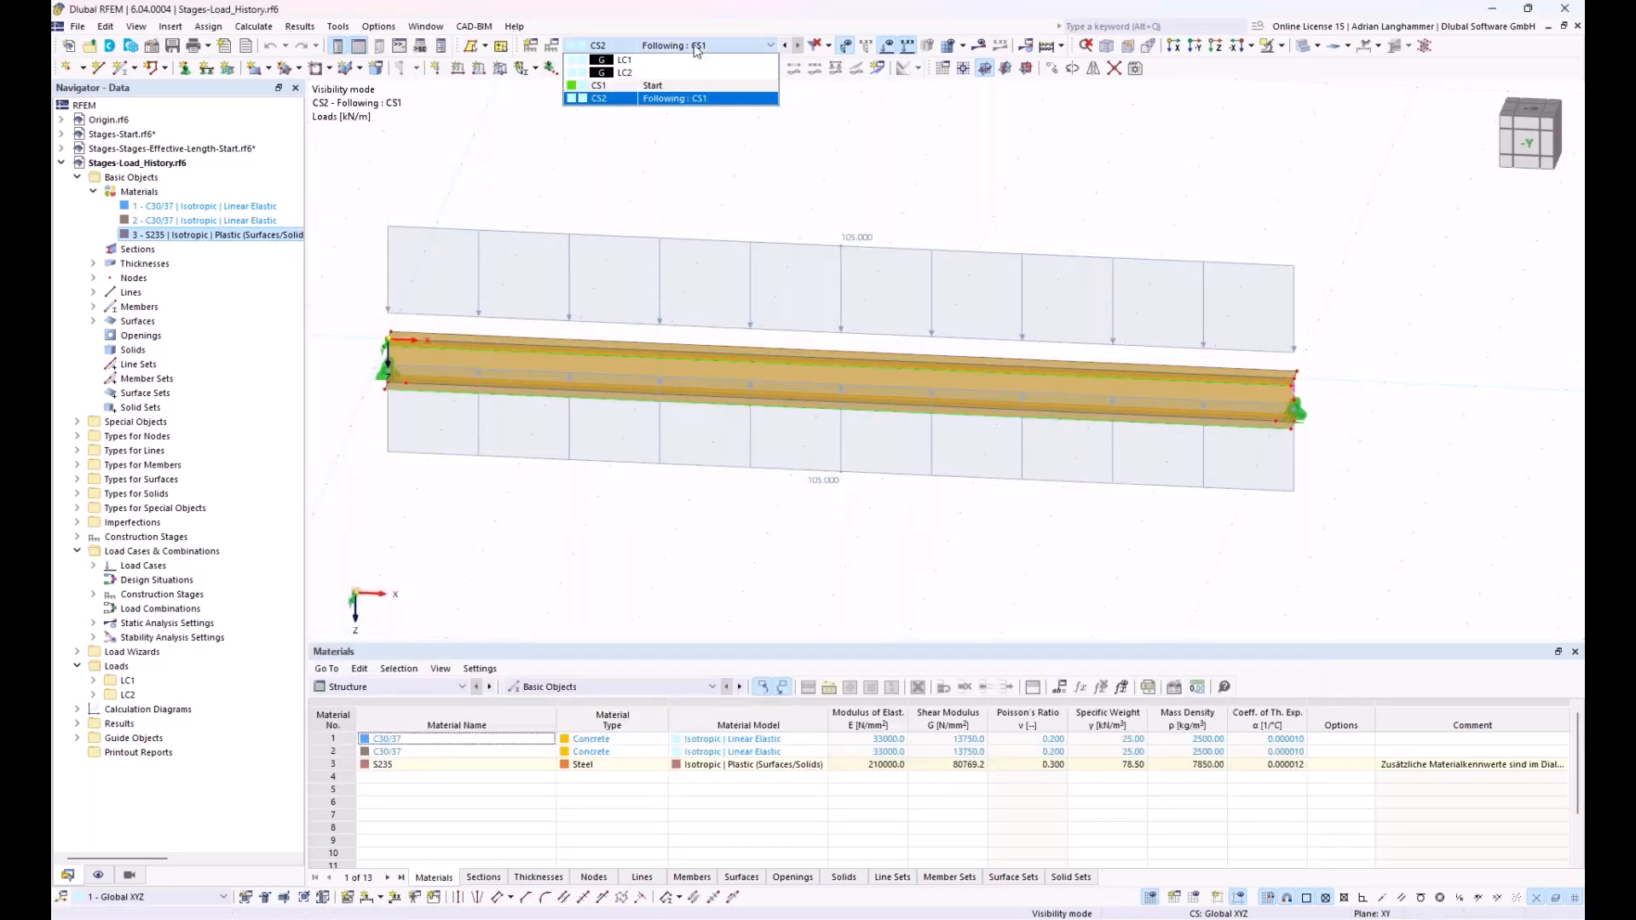
left_click(695, 60)
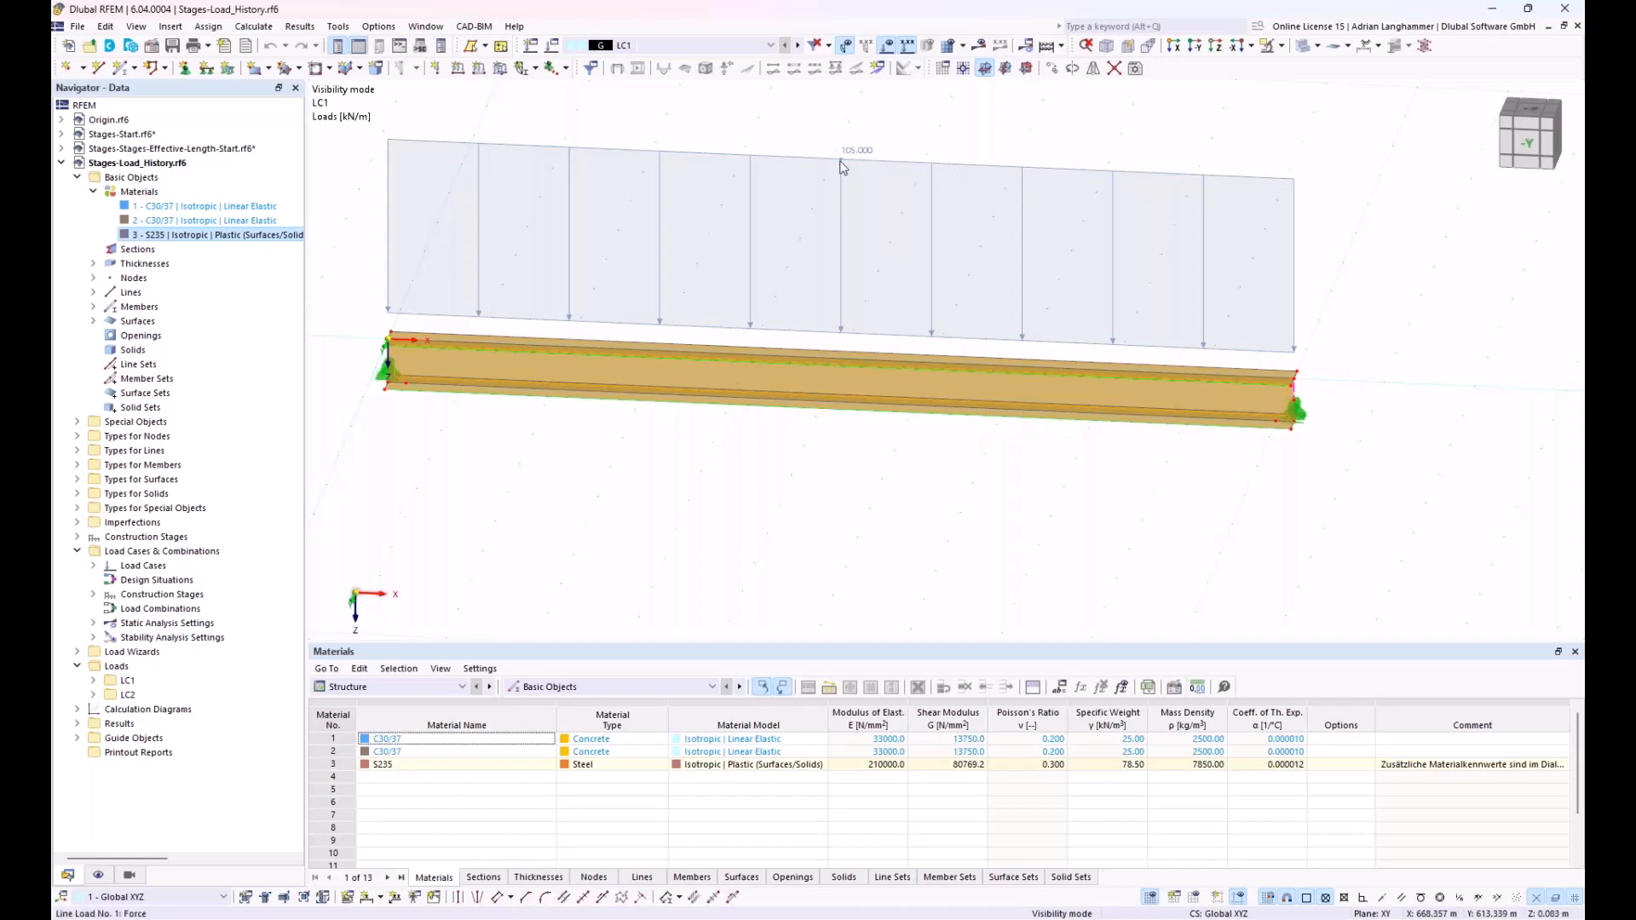
left_click(797, 45)
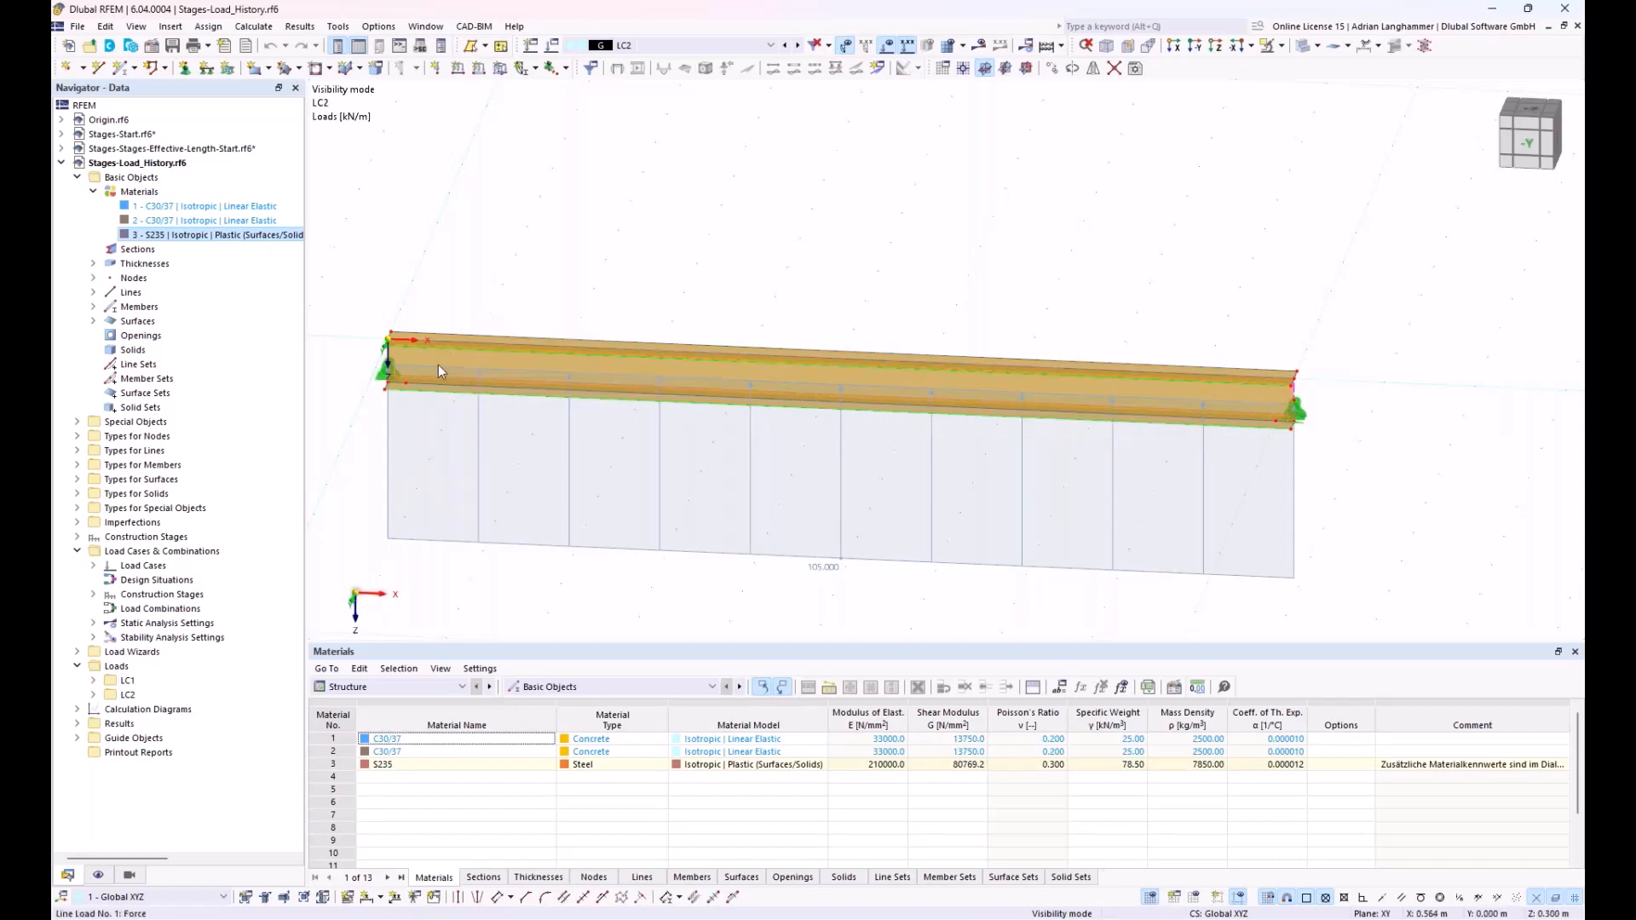
left_click(757, 45)
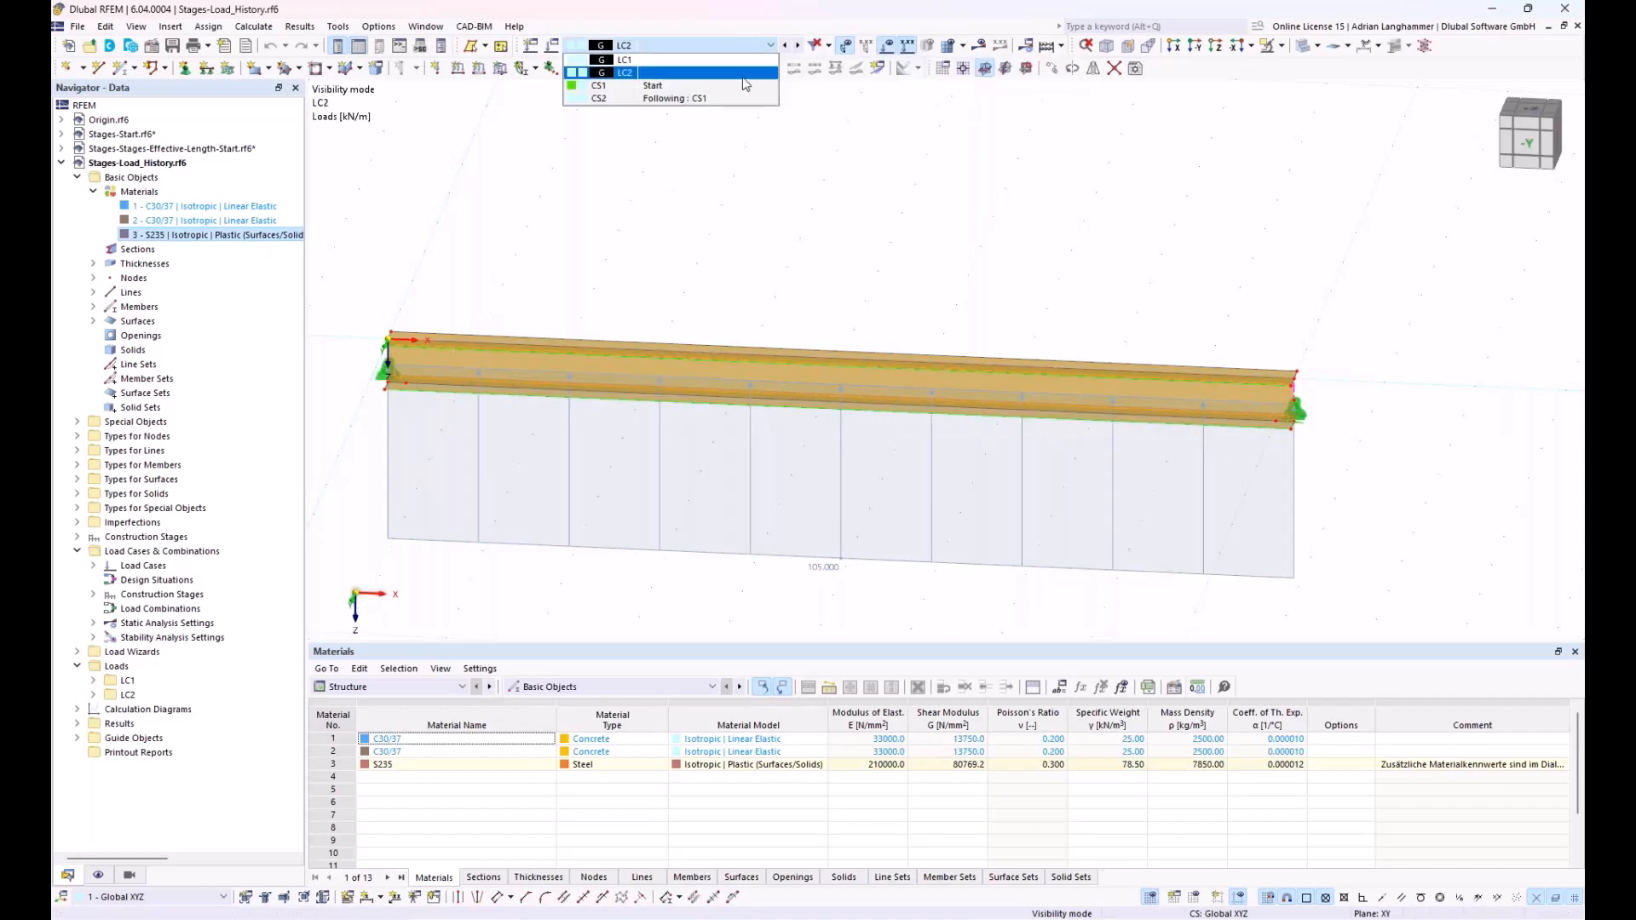
left_click(742, 86)
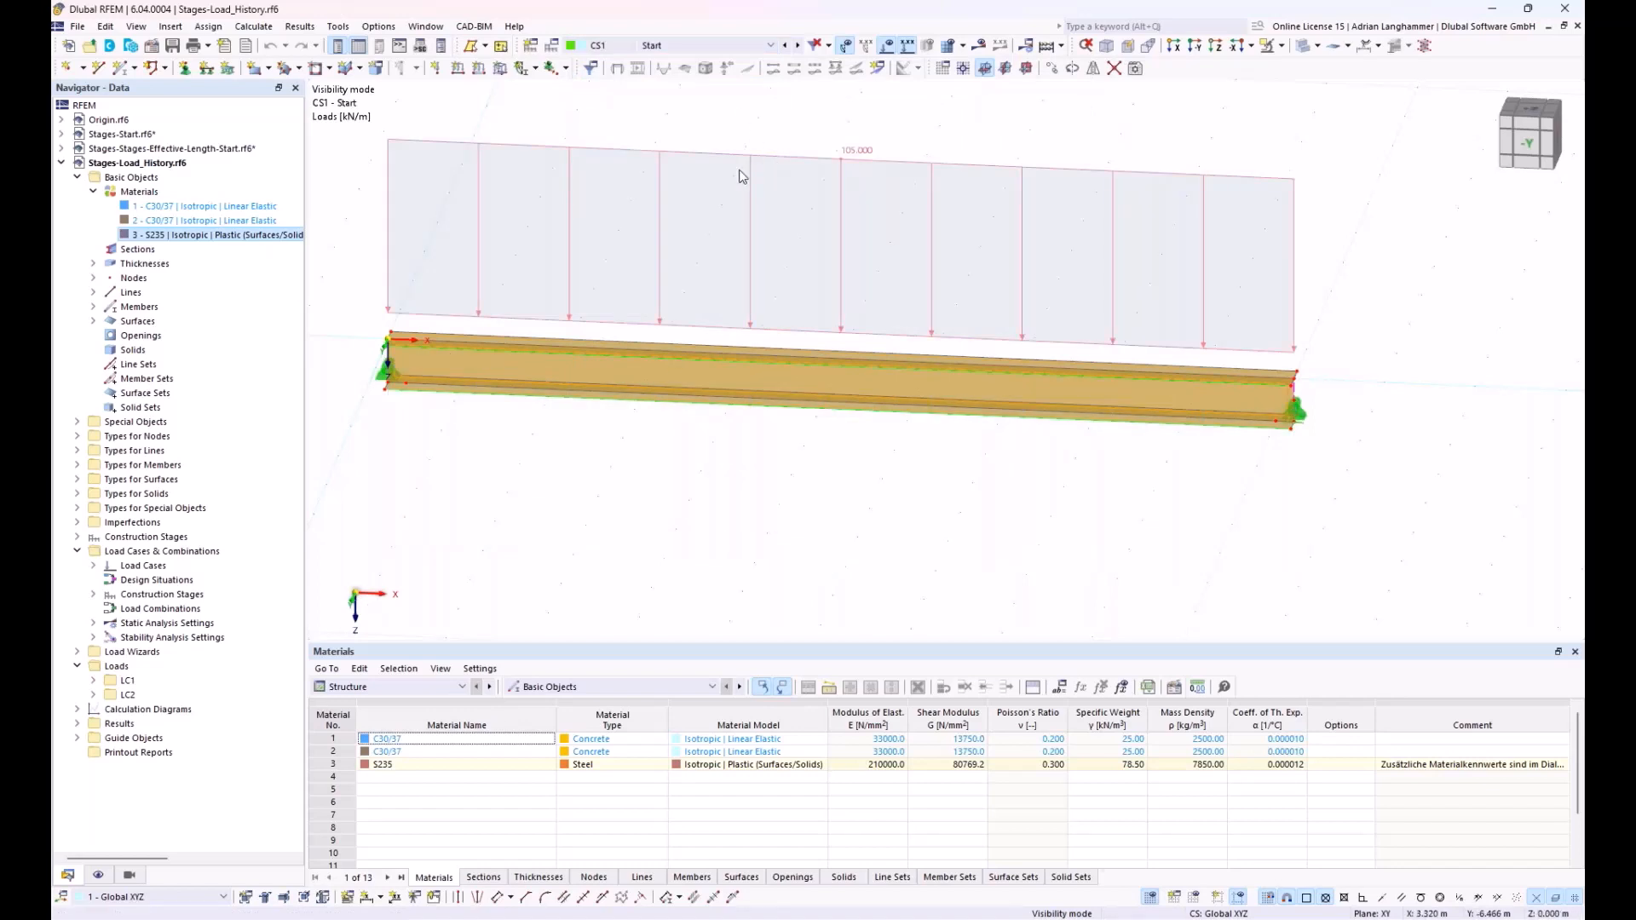
middle_click_drag(739, 182, 770, 229)
left_click(606, 45)
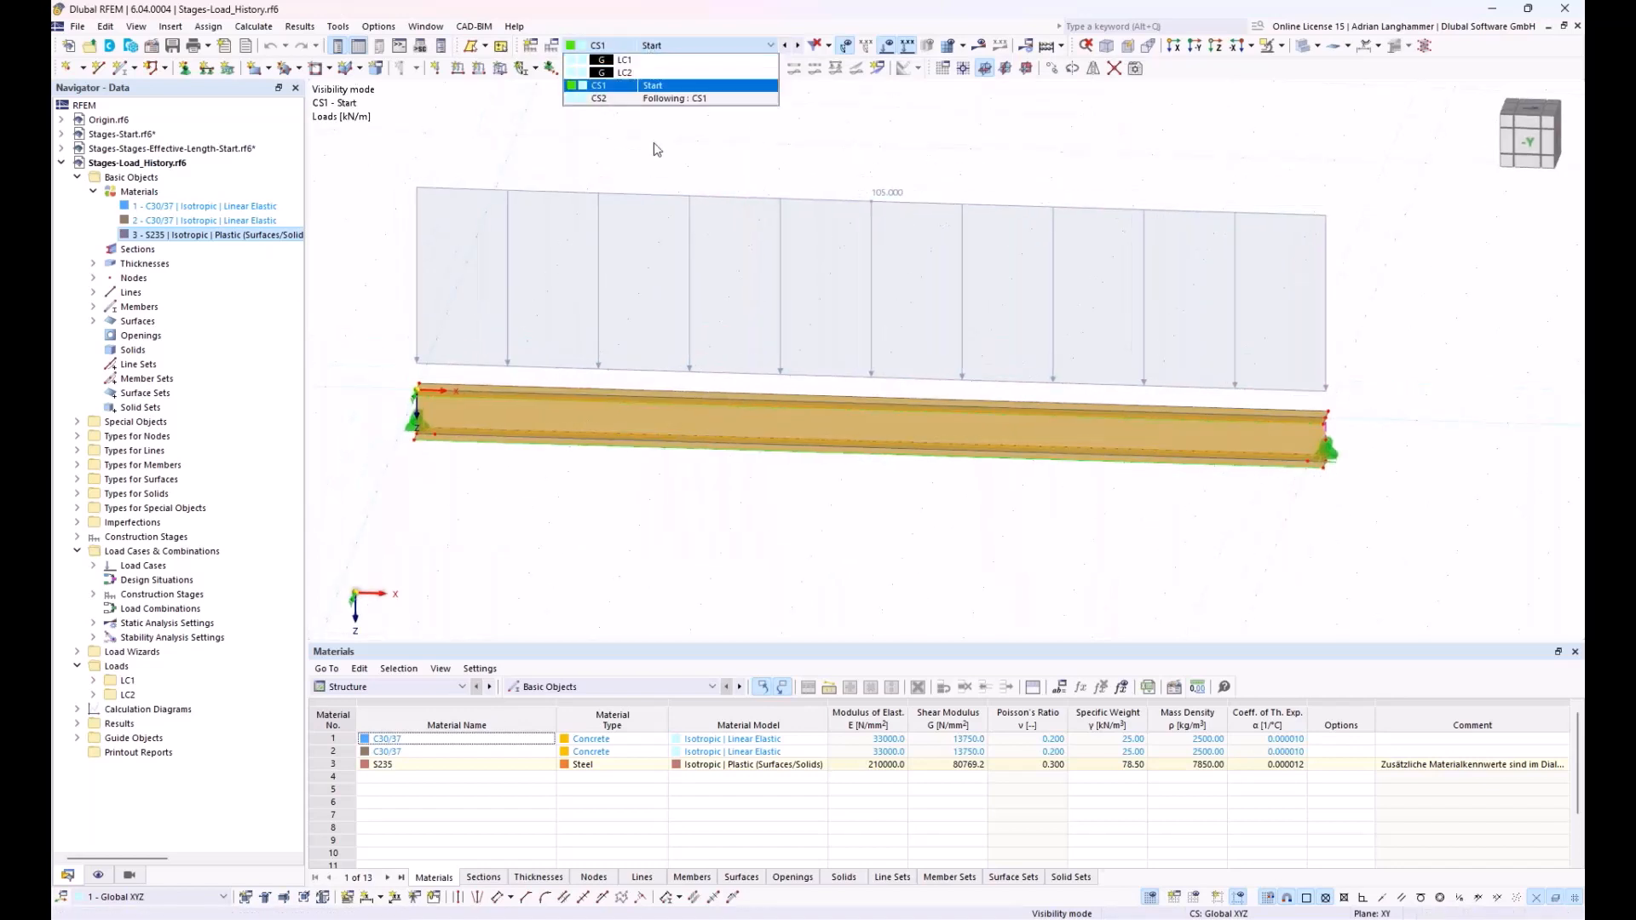
left_click(653, 62)
Calculate construction stage CS1 - Start and display the beam's global deformations
left_click(771, 47)
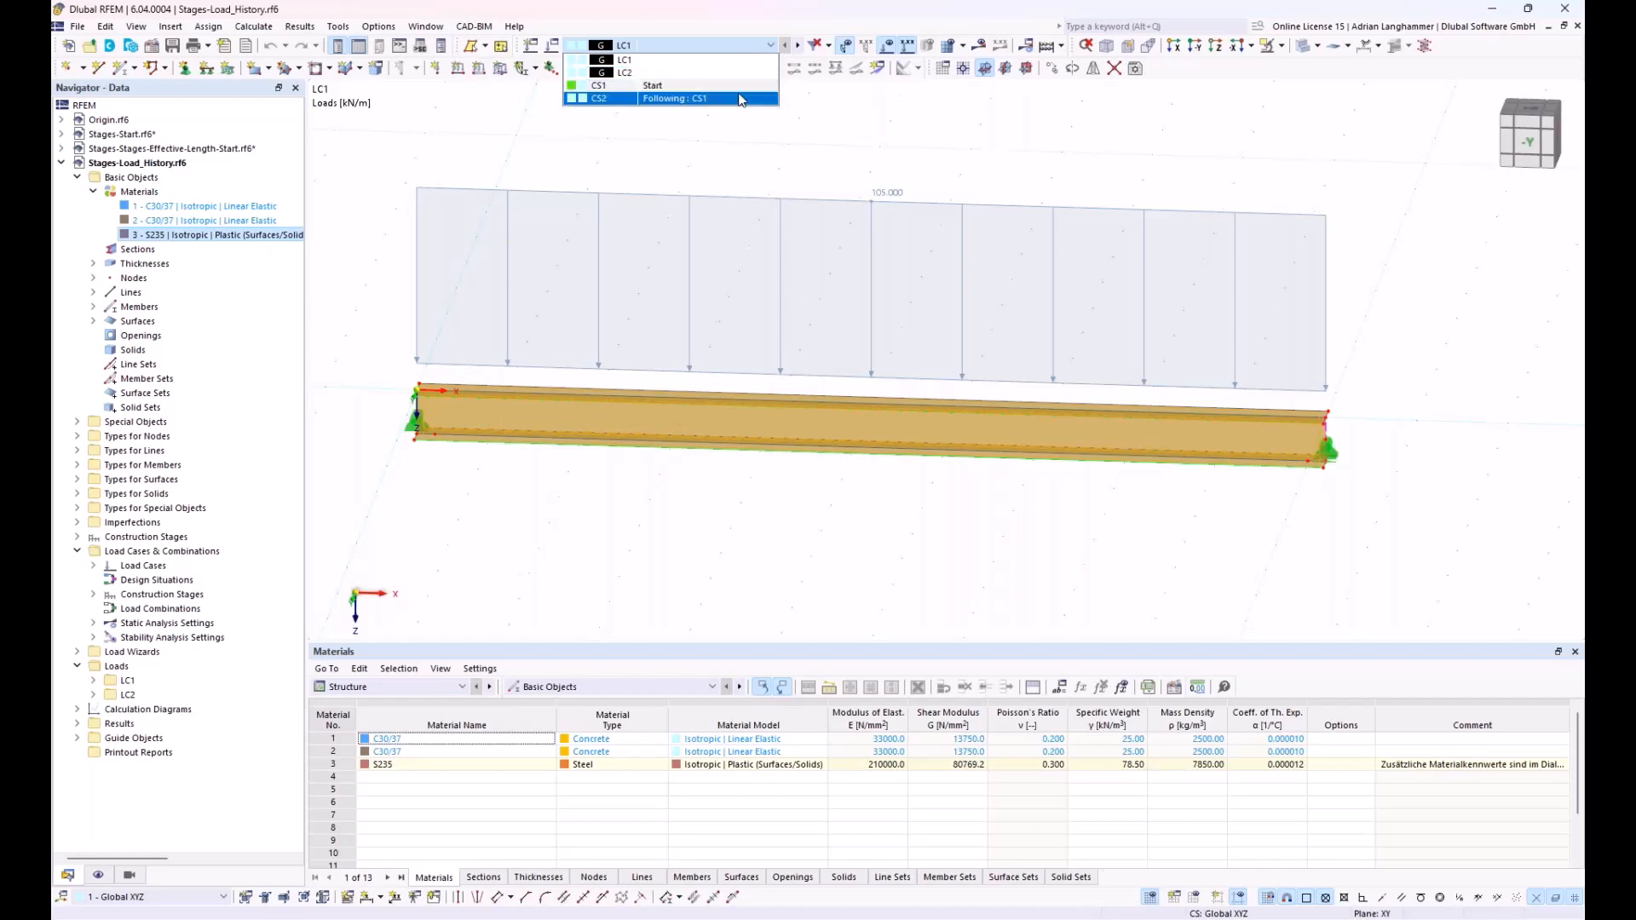
left_click(738, 86)
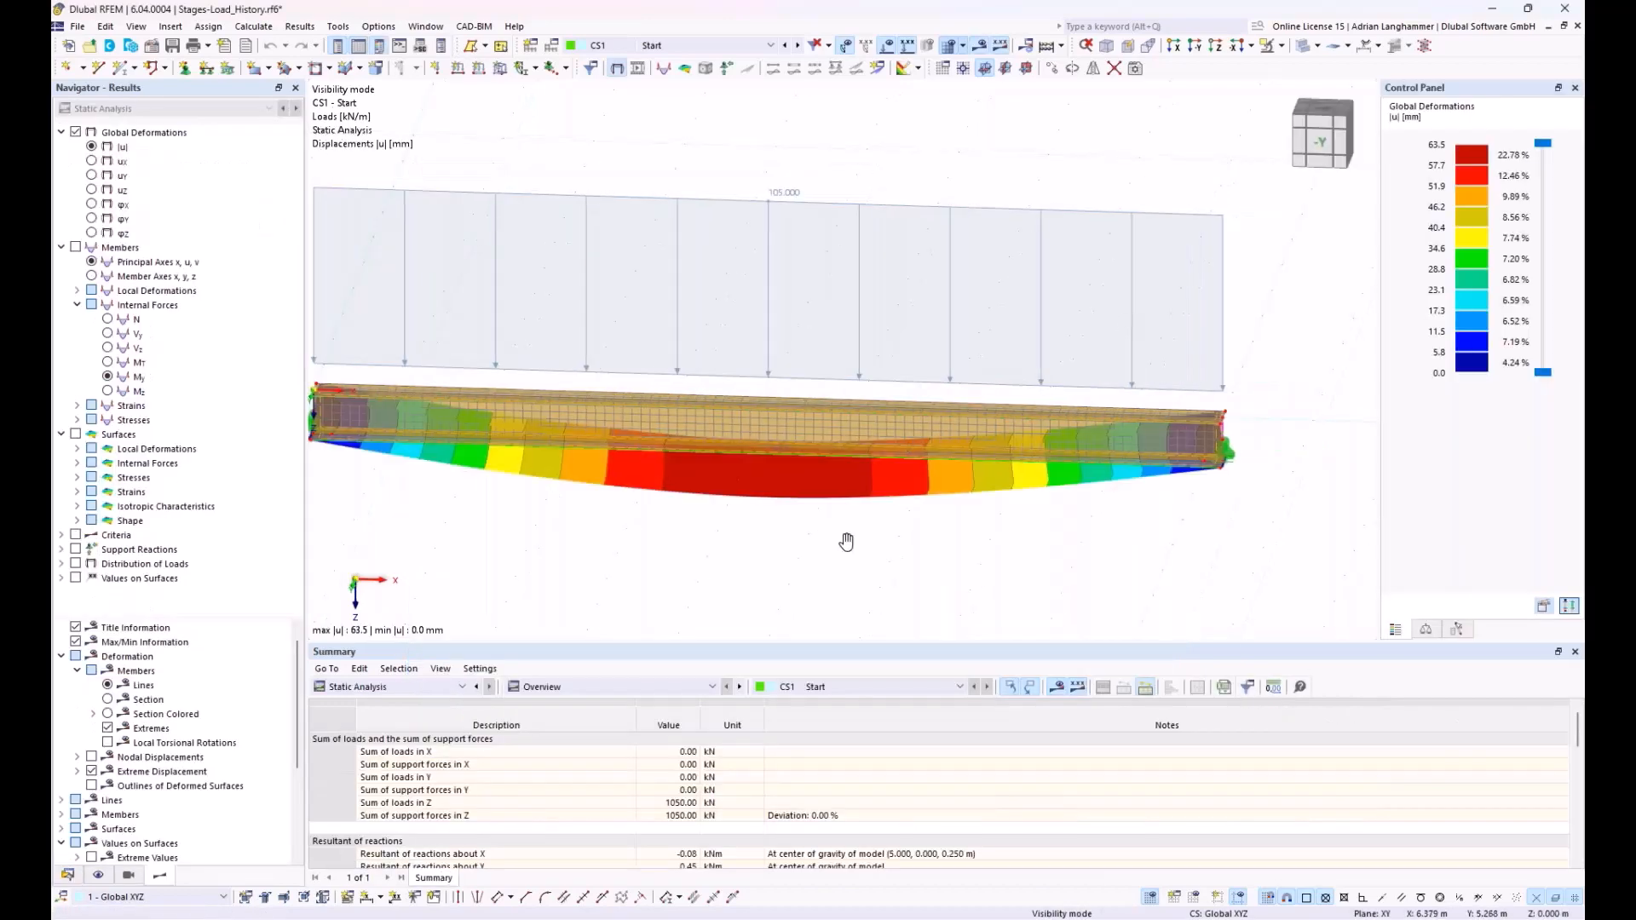
middle_click_drag(846, 542, 871, 490)
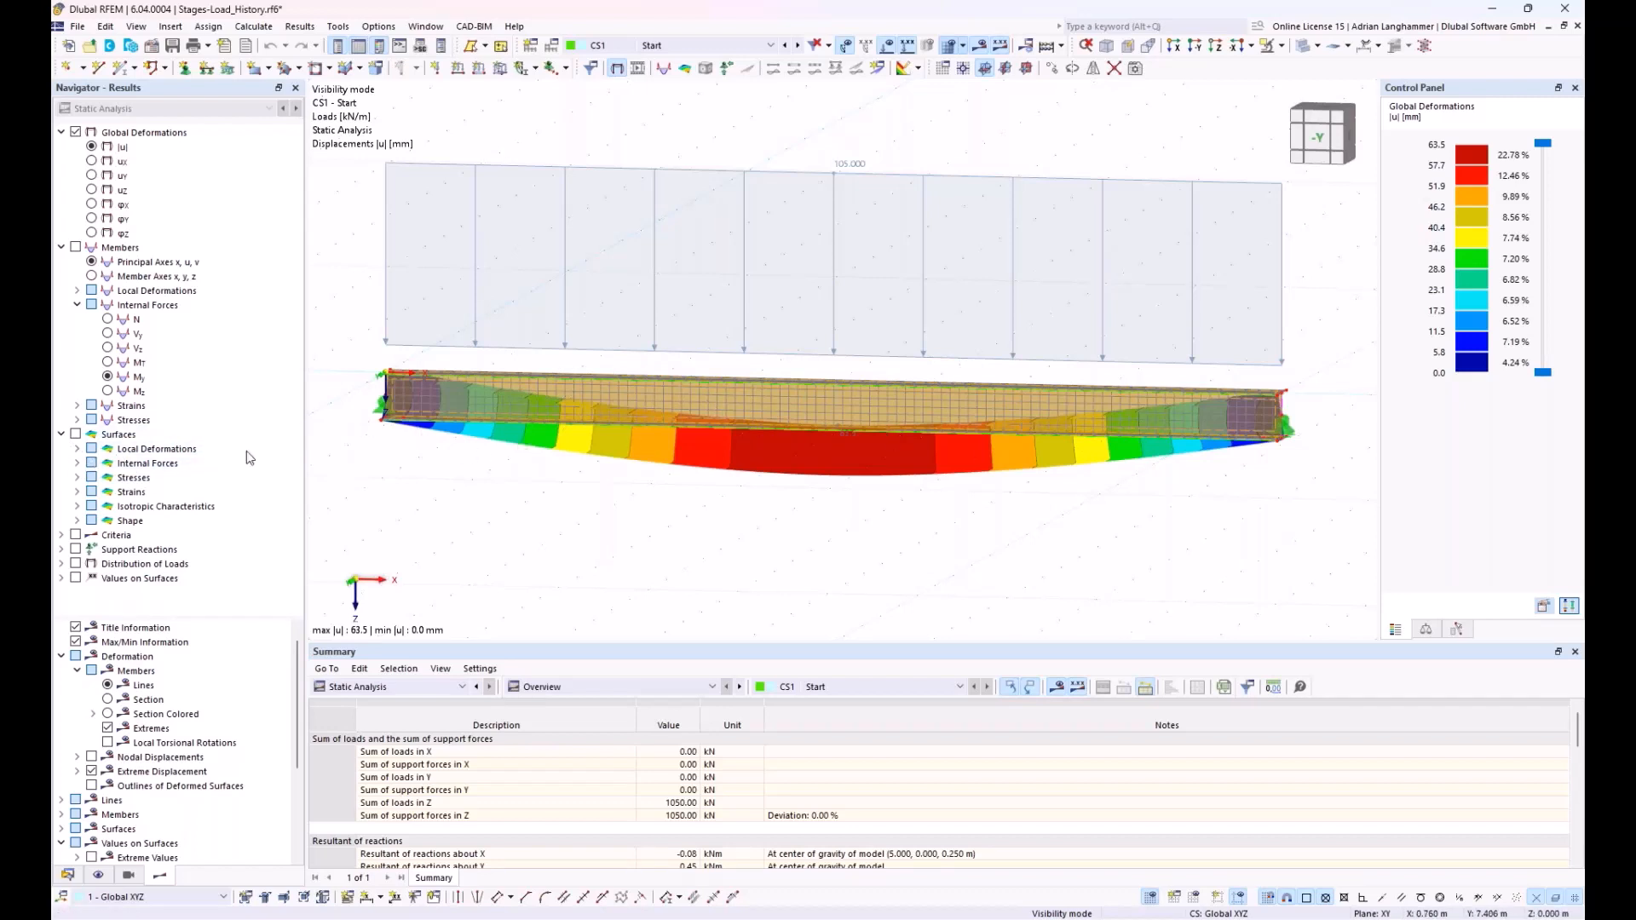
Display the equivalent plastic strains |εpl| for CS1 and inspect them at the beam's midspan
left_click(61, 535)
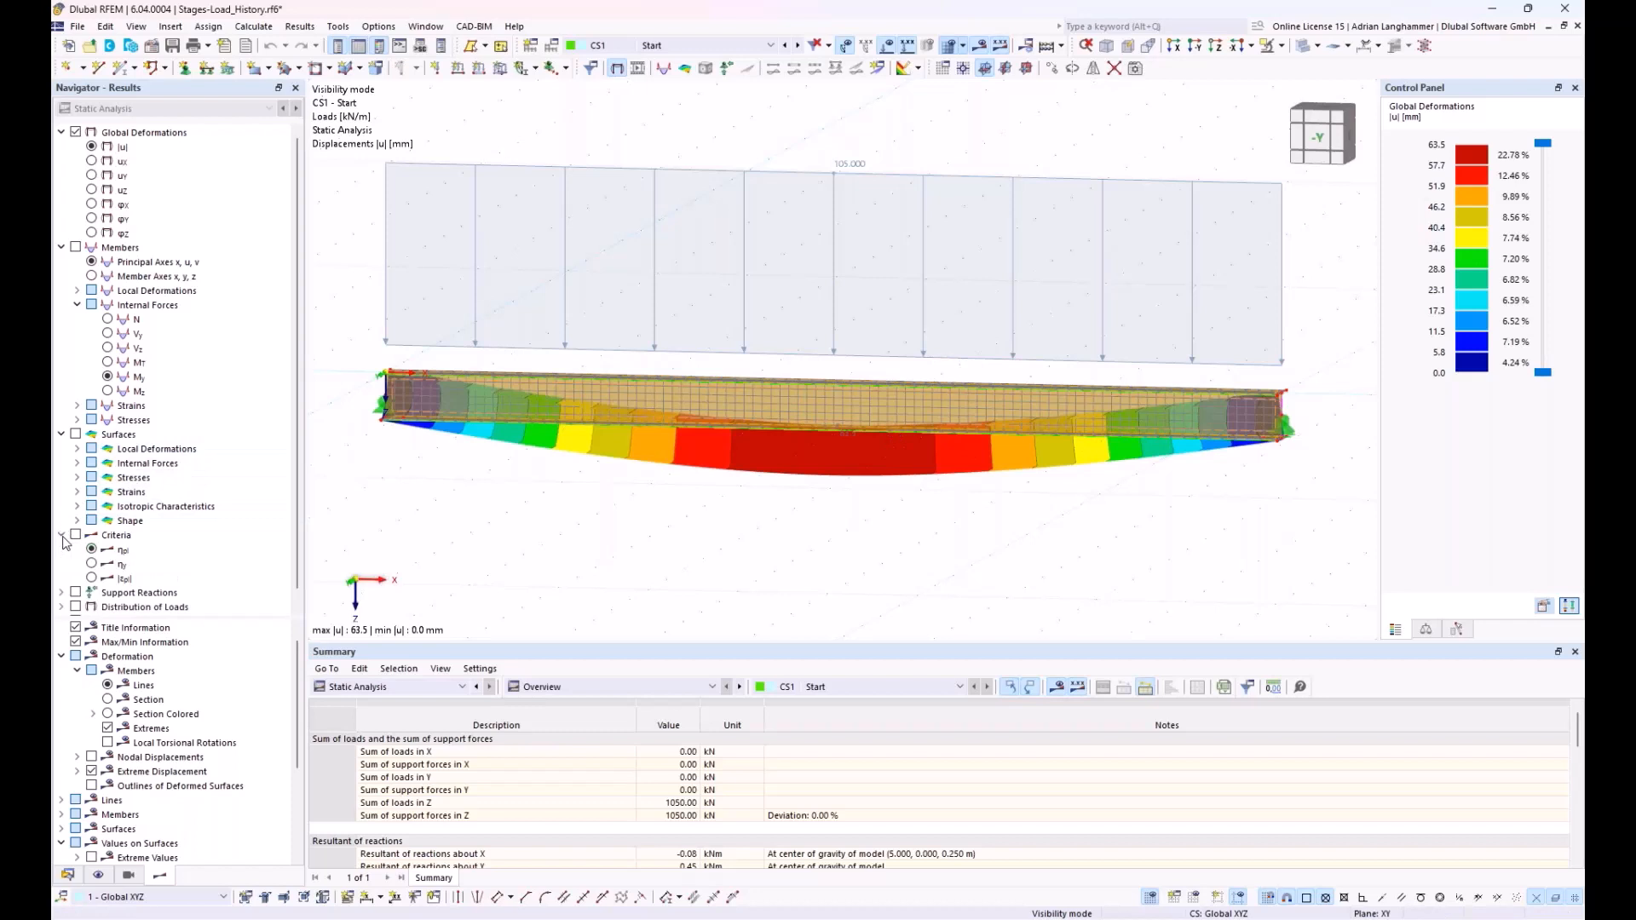
left_click(91, 577)
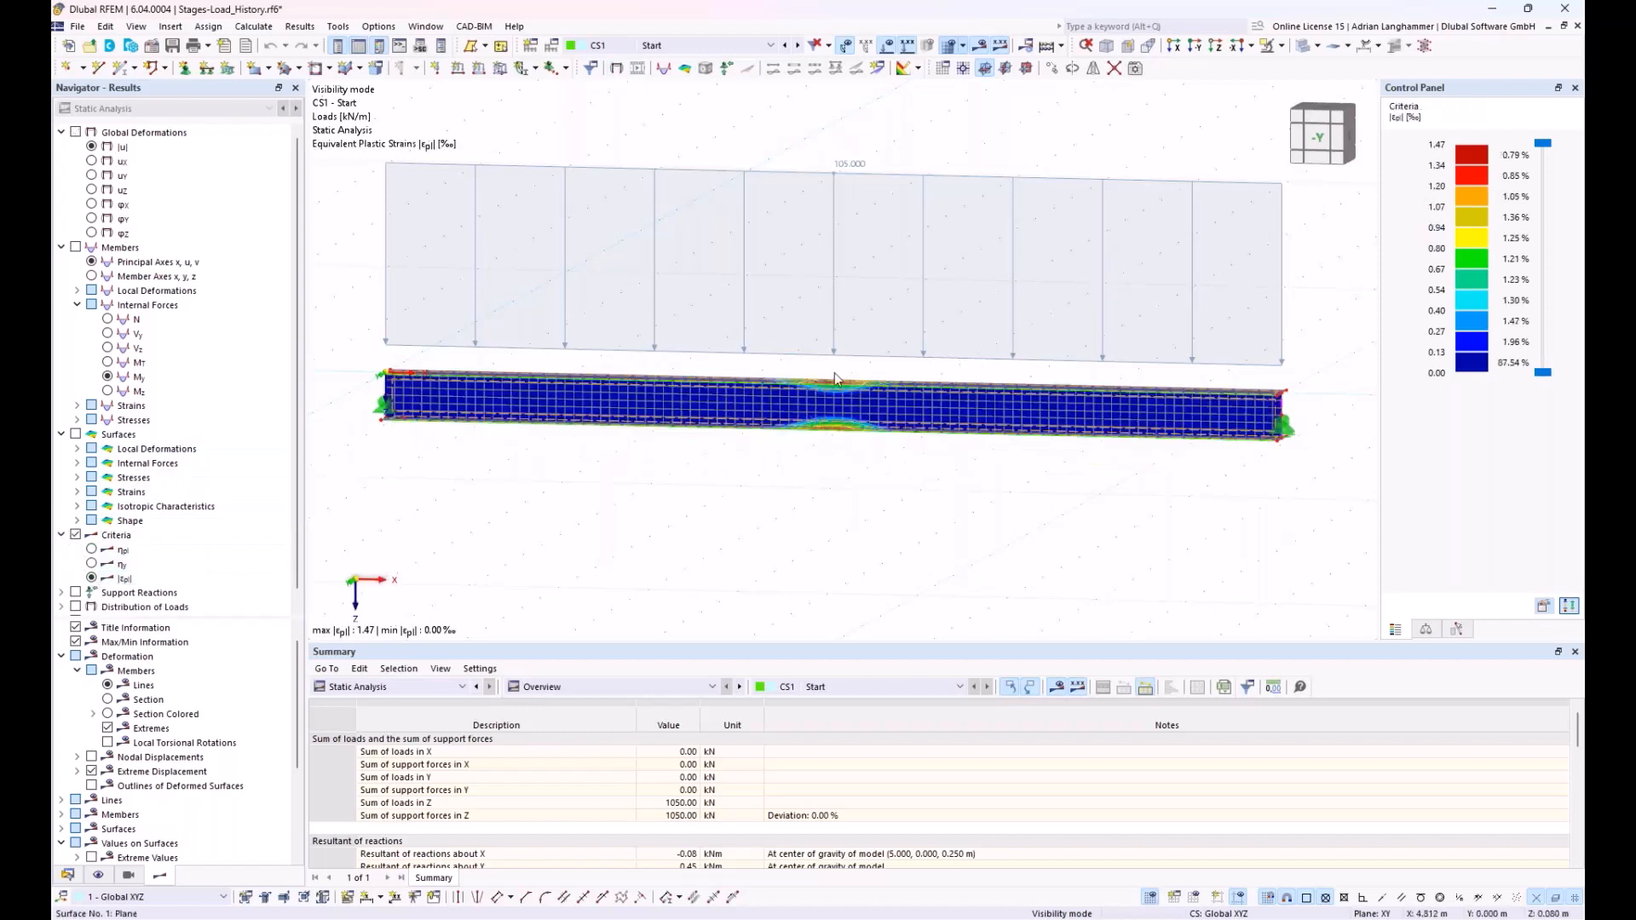
middle_click_drag(822, 468, 832, 513, "ctrl")
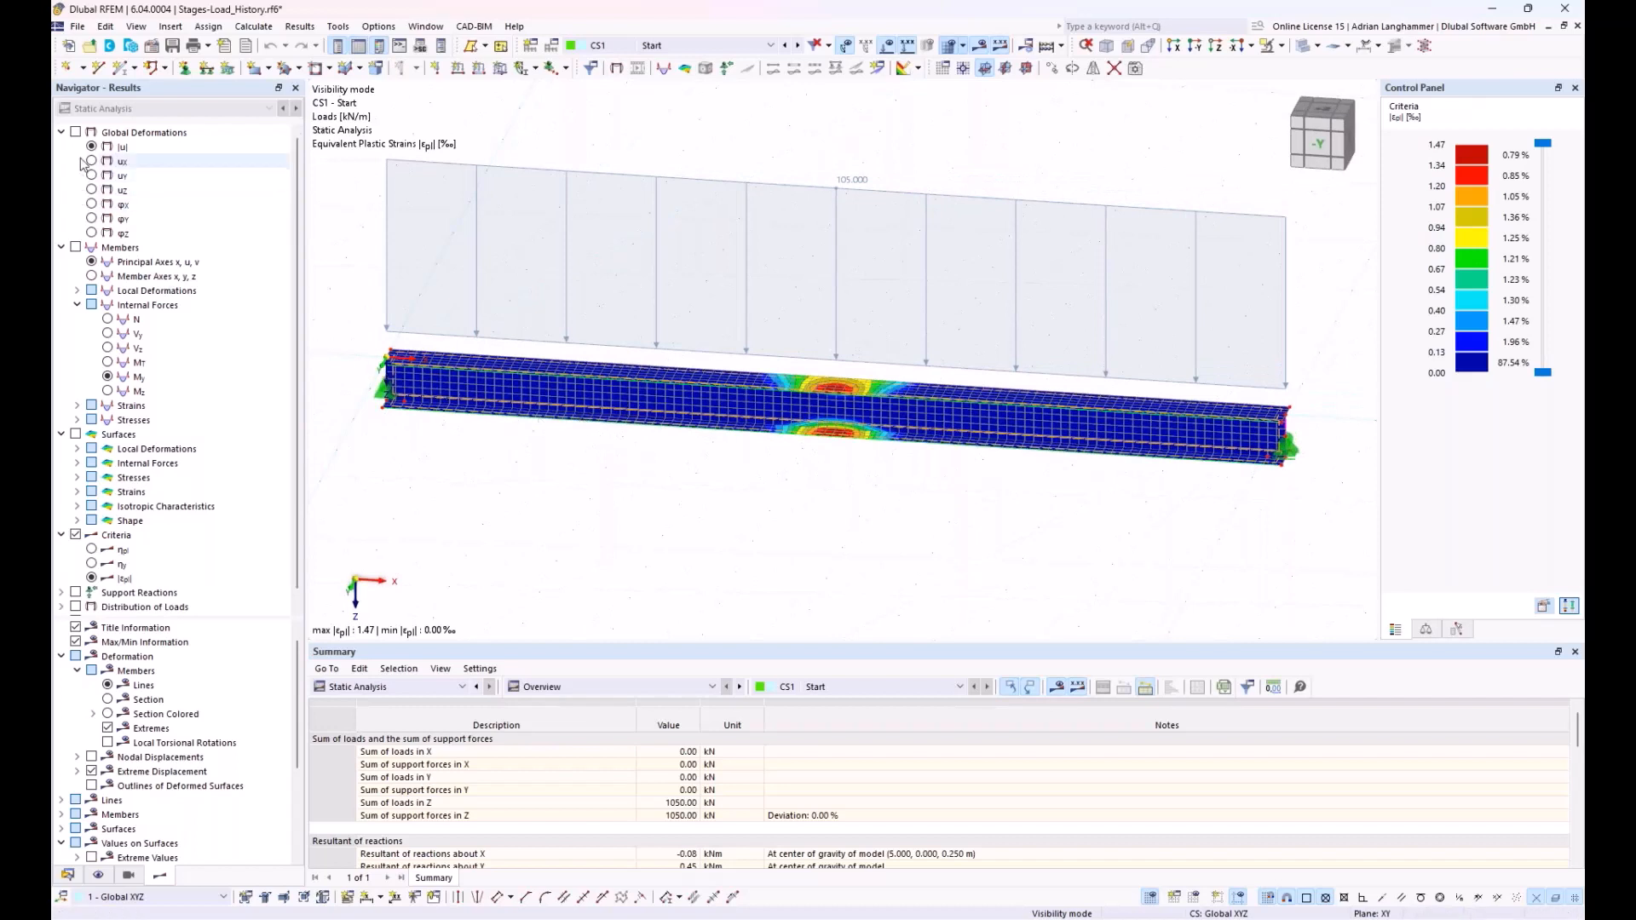
Switch the results back to global deformations and show extreme values on the surfaces
left_click(76, 132)
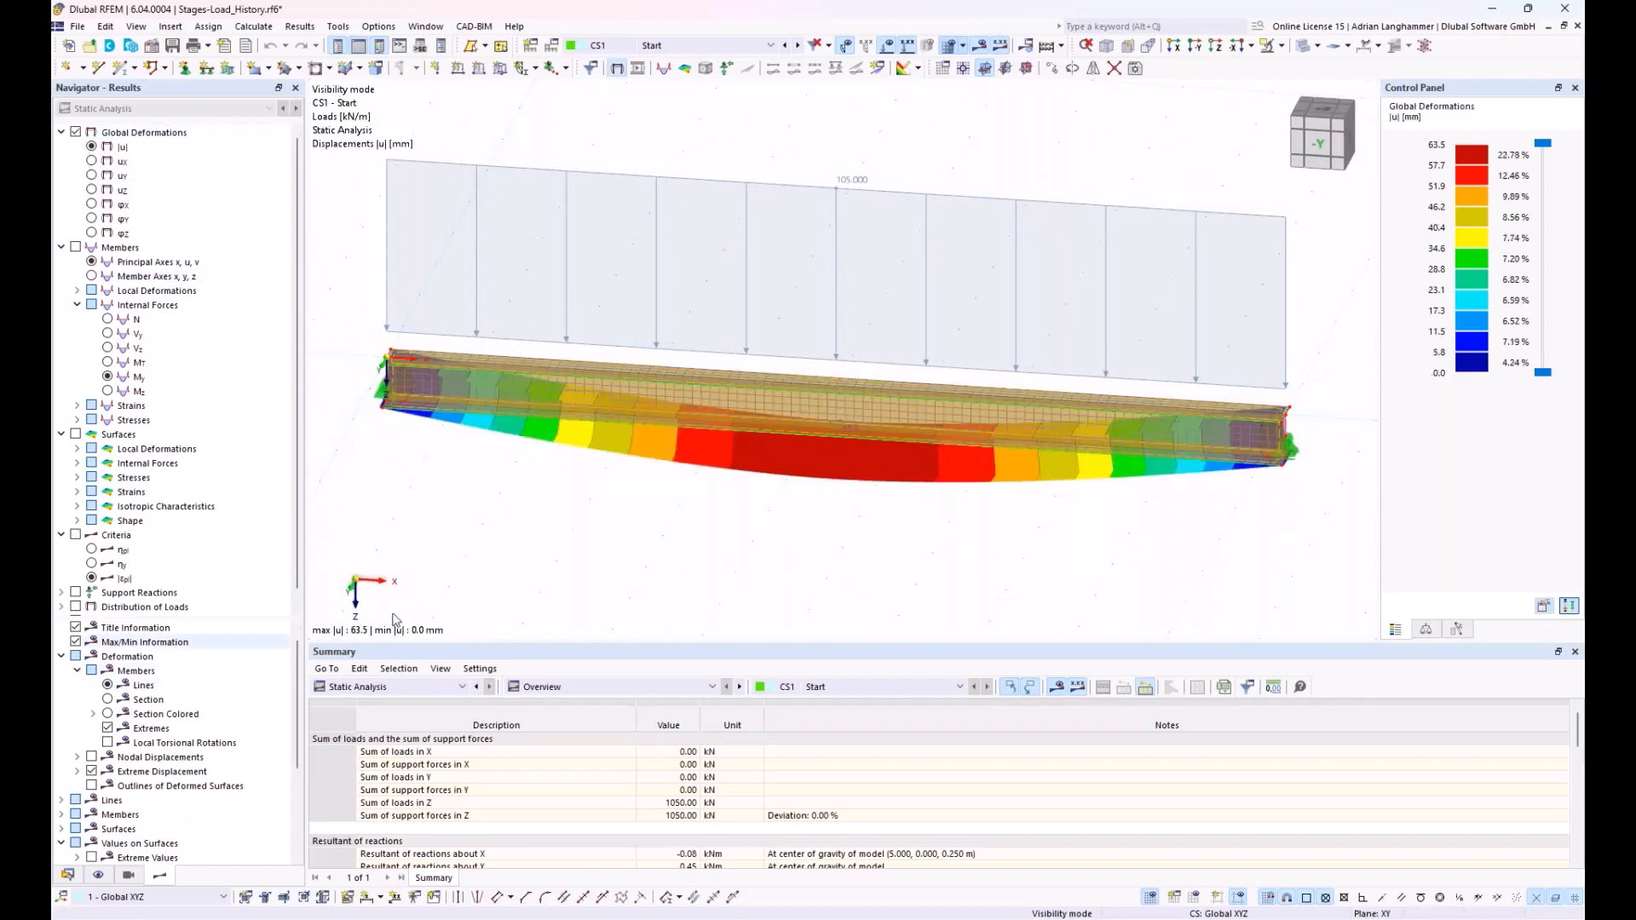
scroll(191, 731, "down", 4)
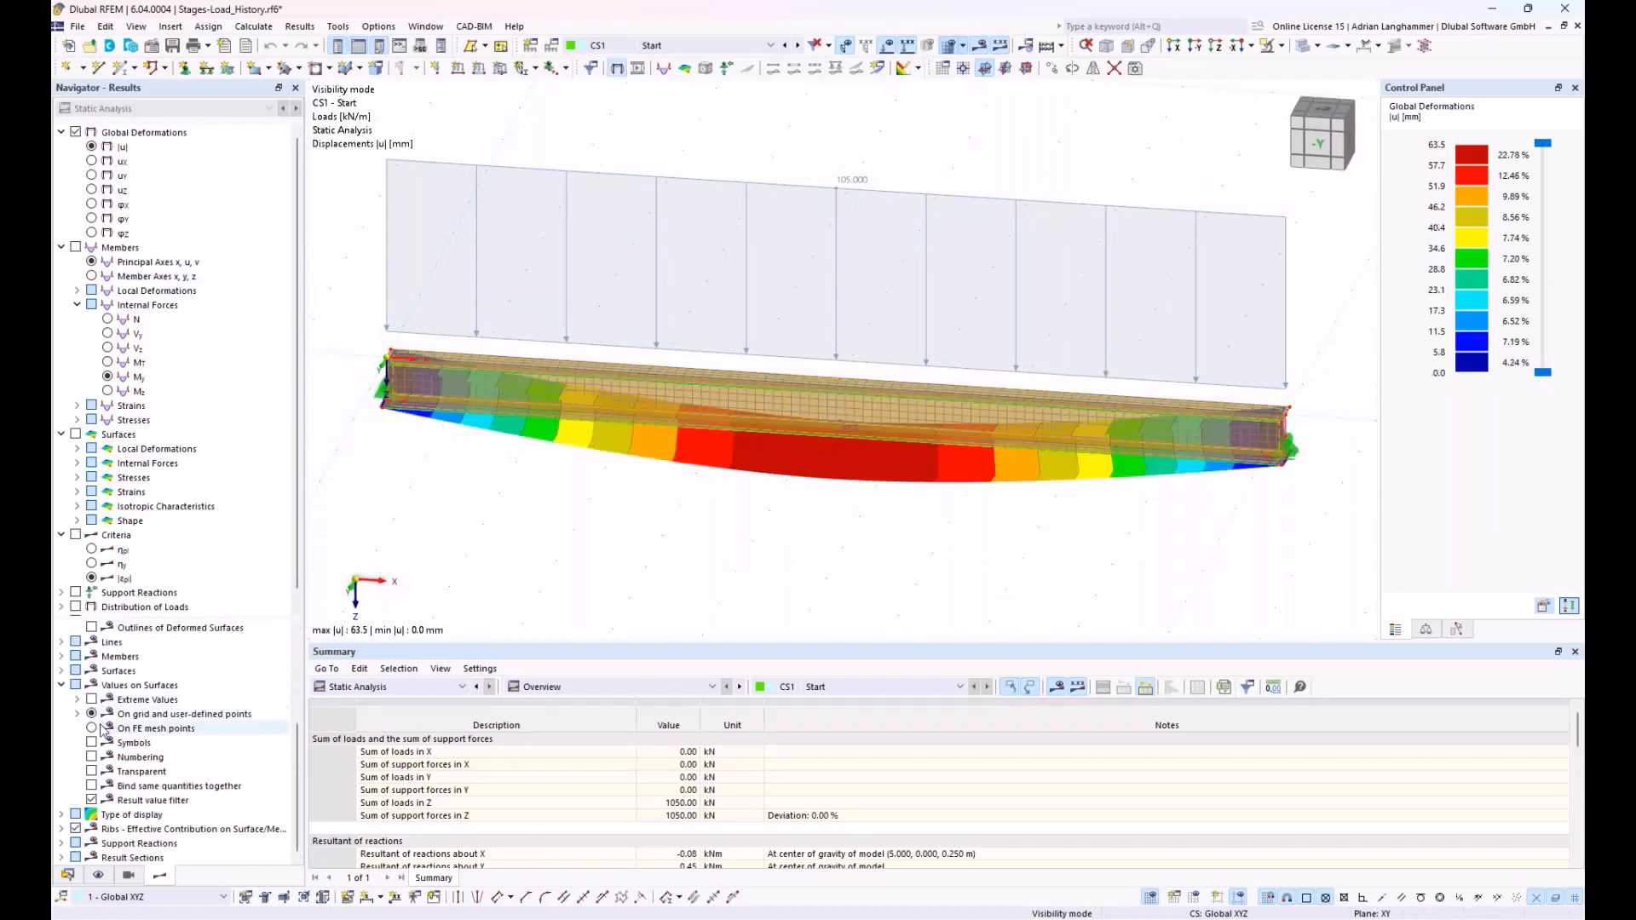
left_click(91, 700)
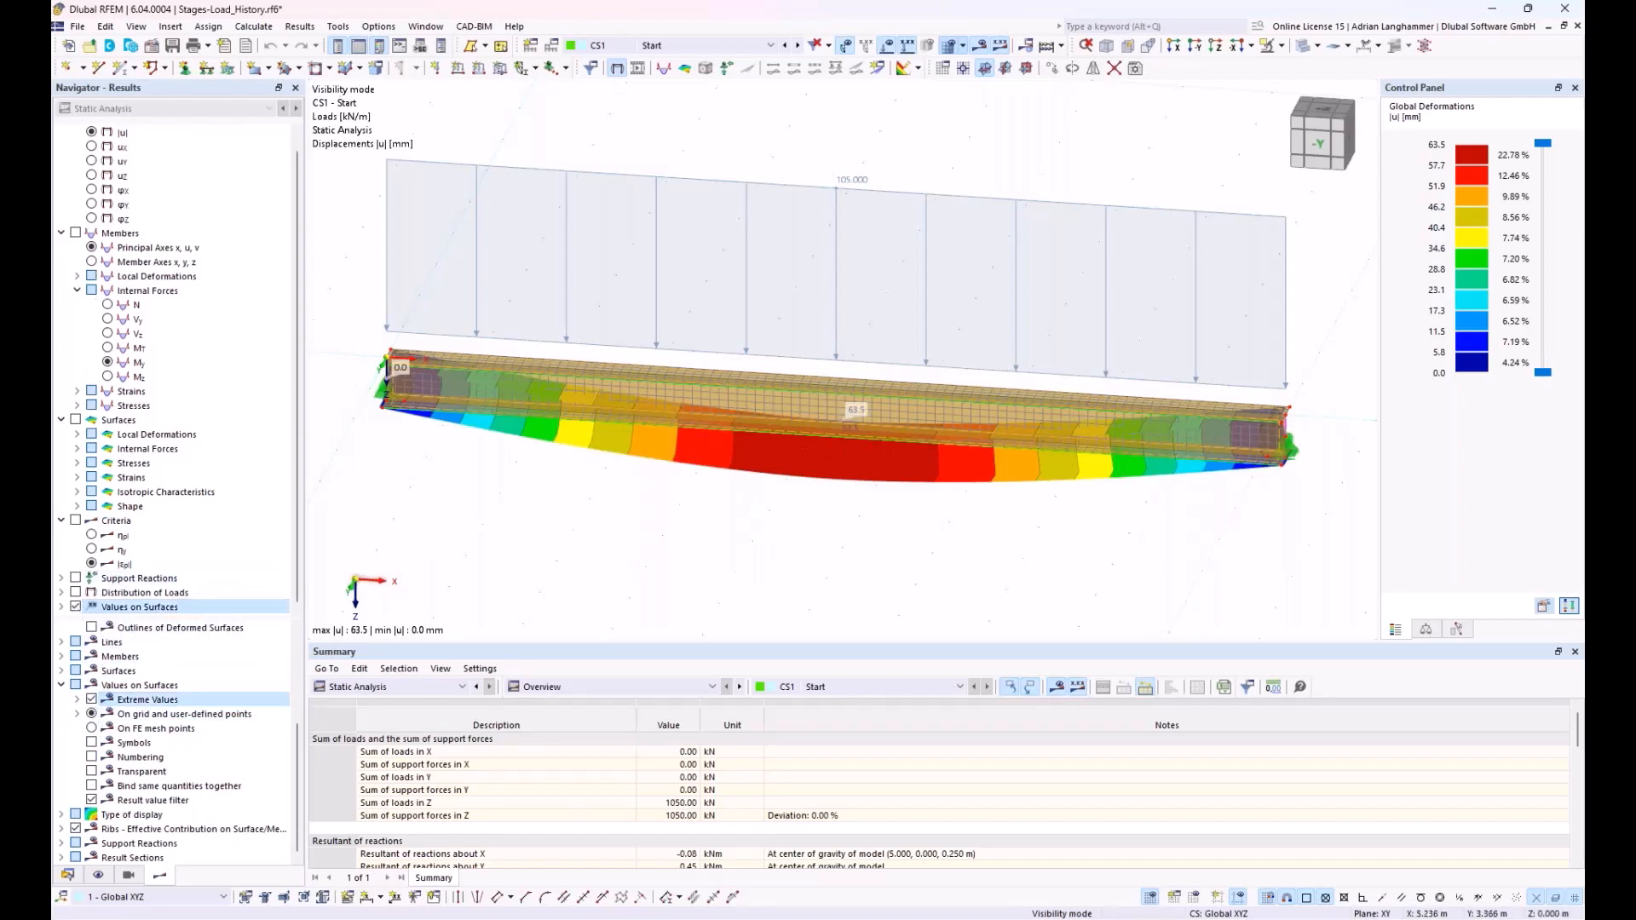
middle_click_drag(832, 462, 829, 442, "ctrl")
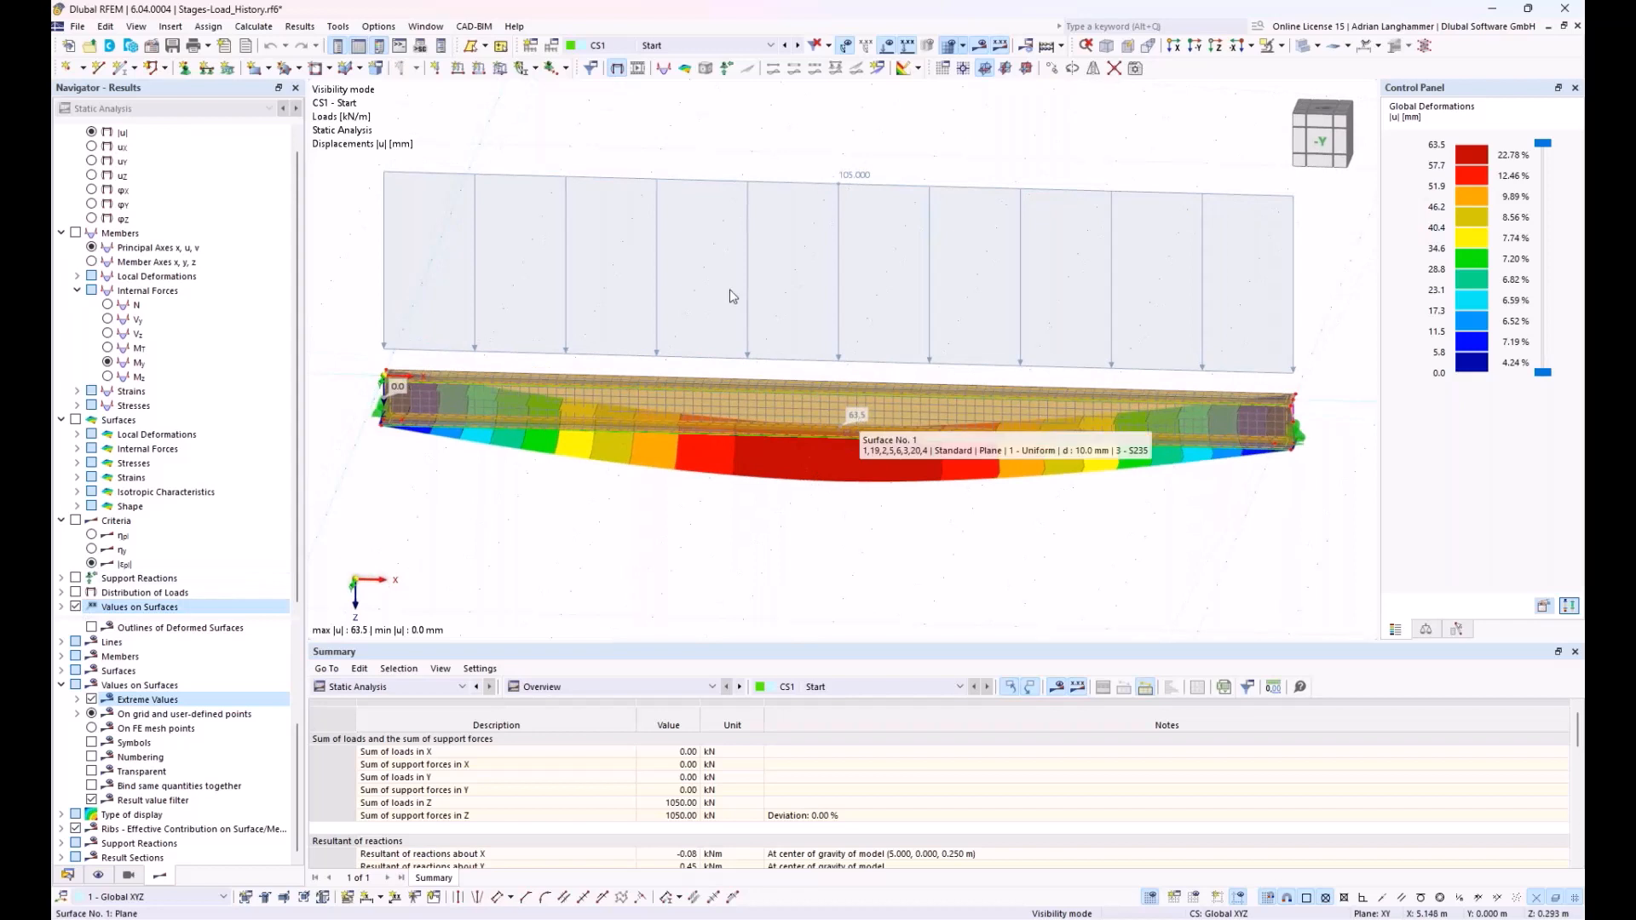
Calculate construction stage CS2 and display the beam's global deformations
left_click(798, 46)
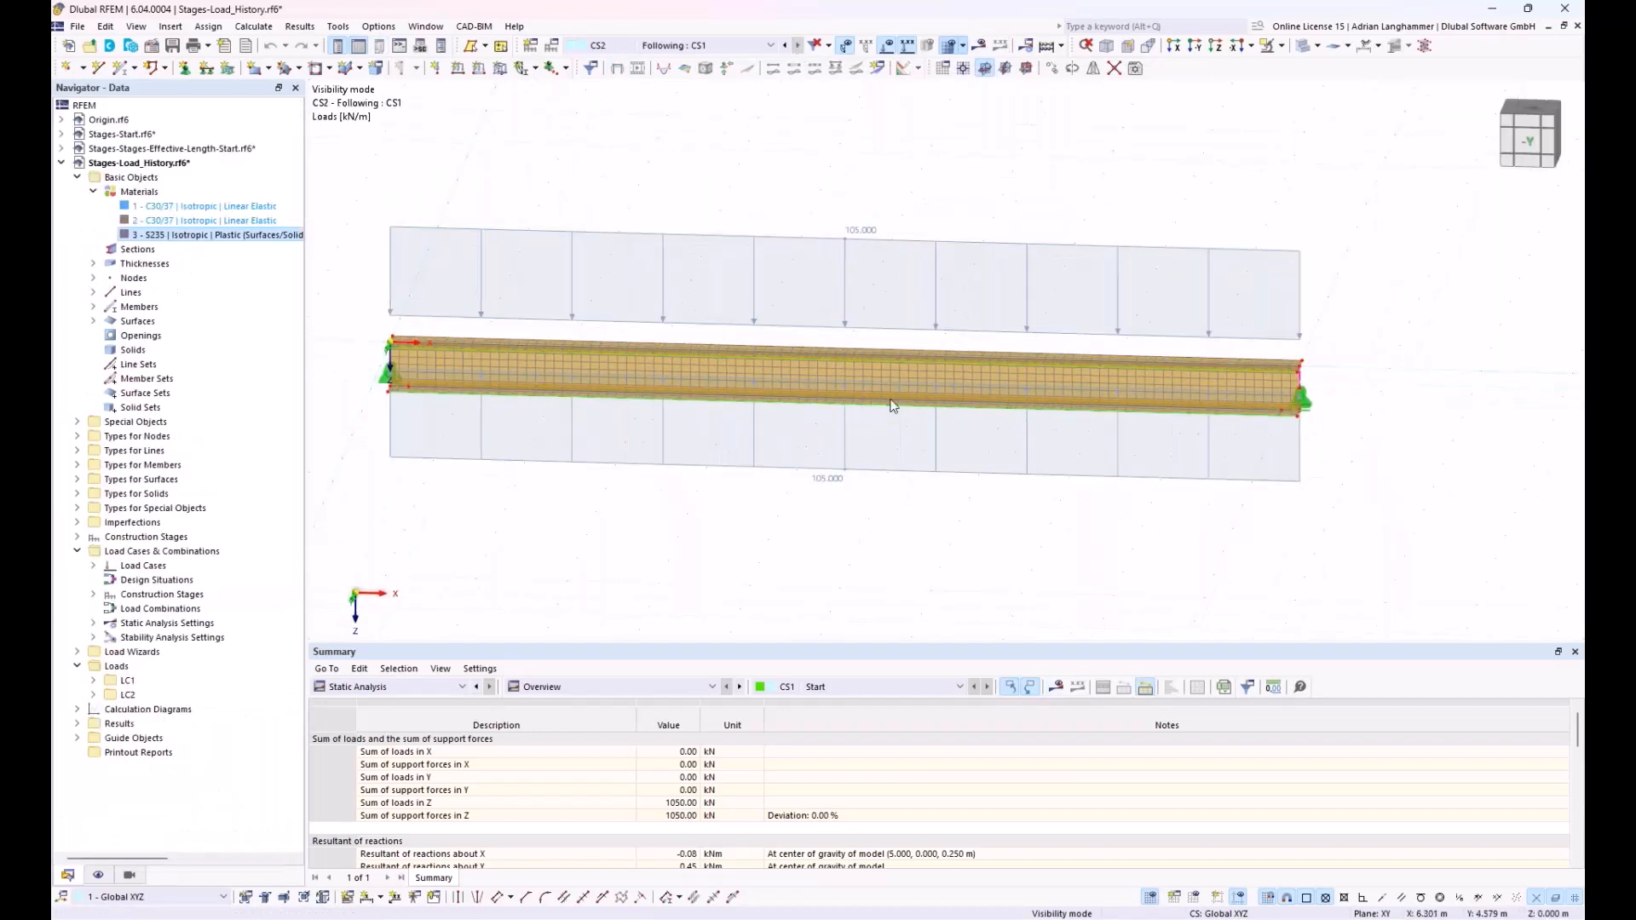
left_click(982, 64)
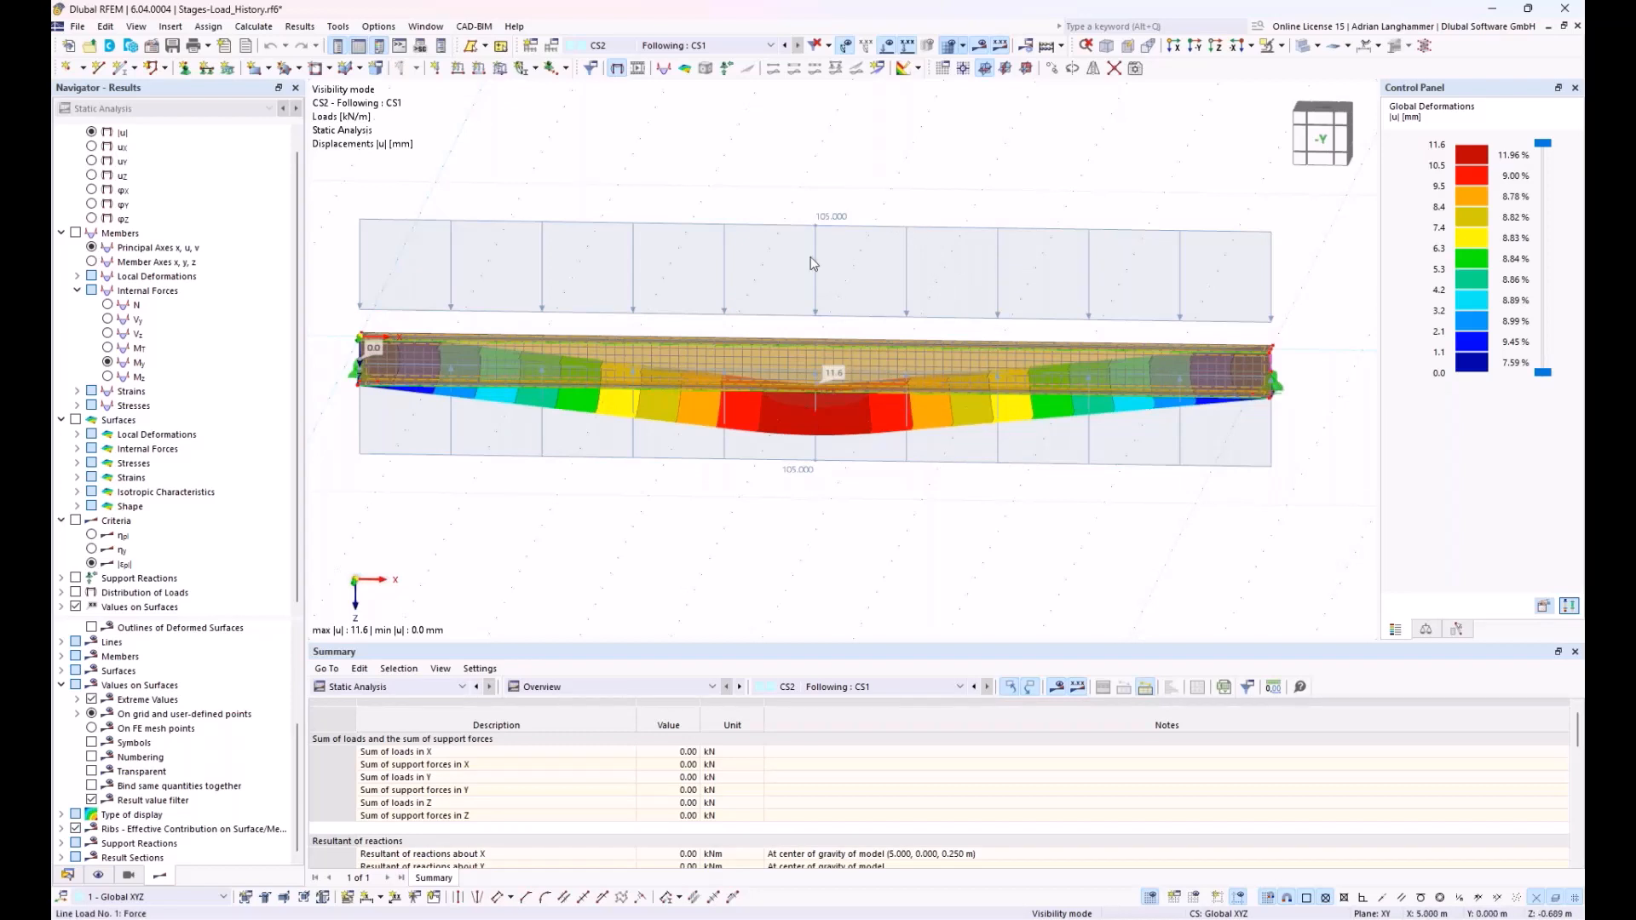
middle_click_drag(869, 506, 866, 510)
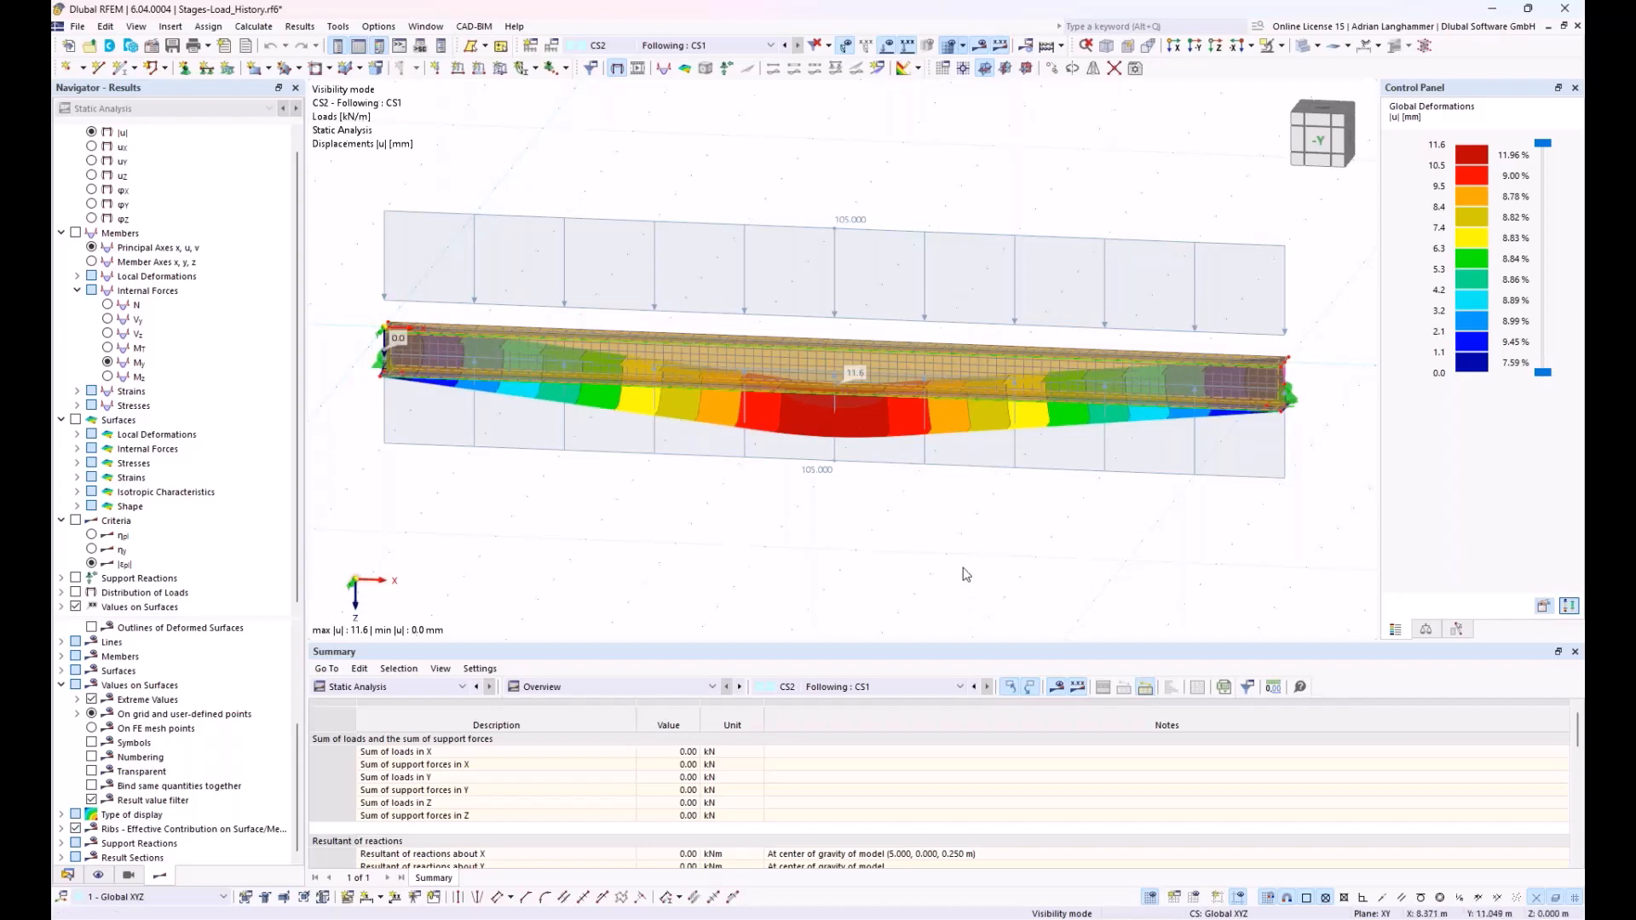
middle_click_drag(956, 559, 976, 550, "ctrl")
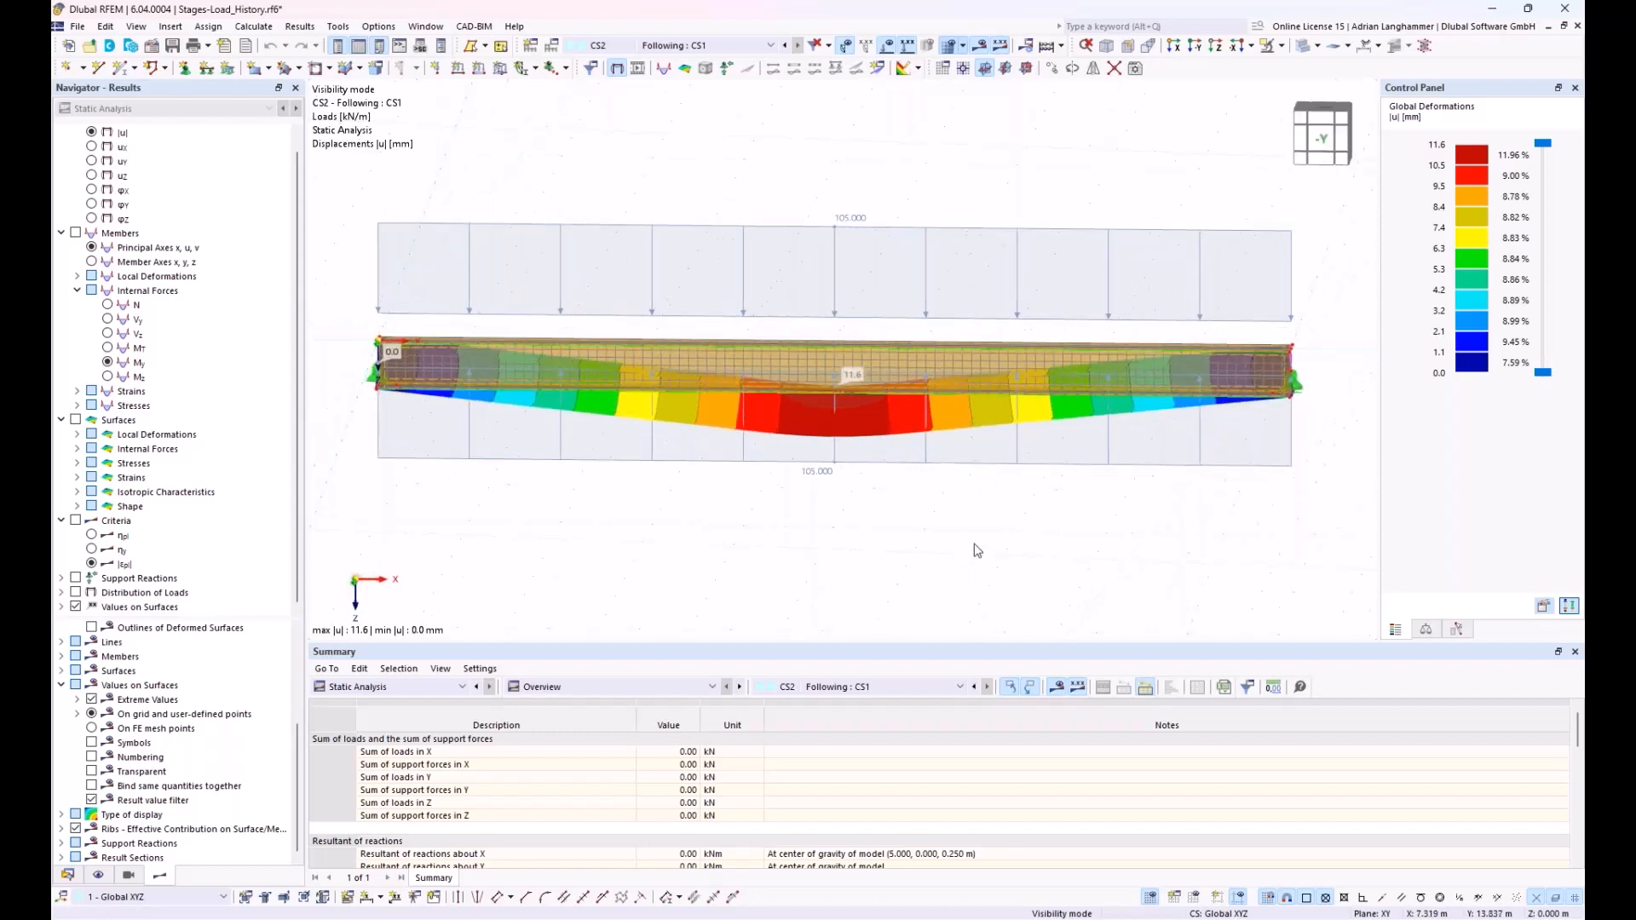
scroll(976, 548, "up", 1)
scroll(978, 549, "down", 2)
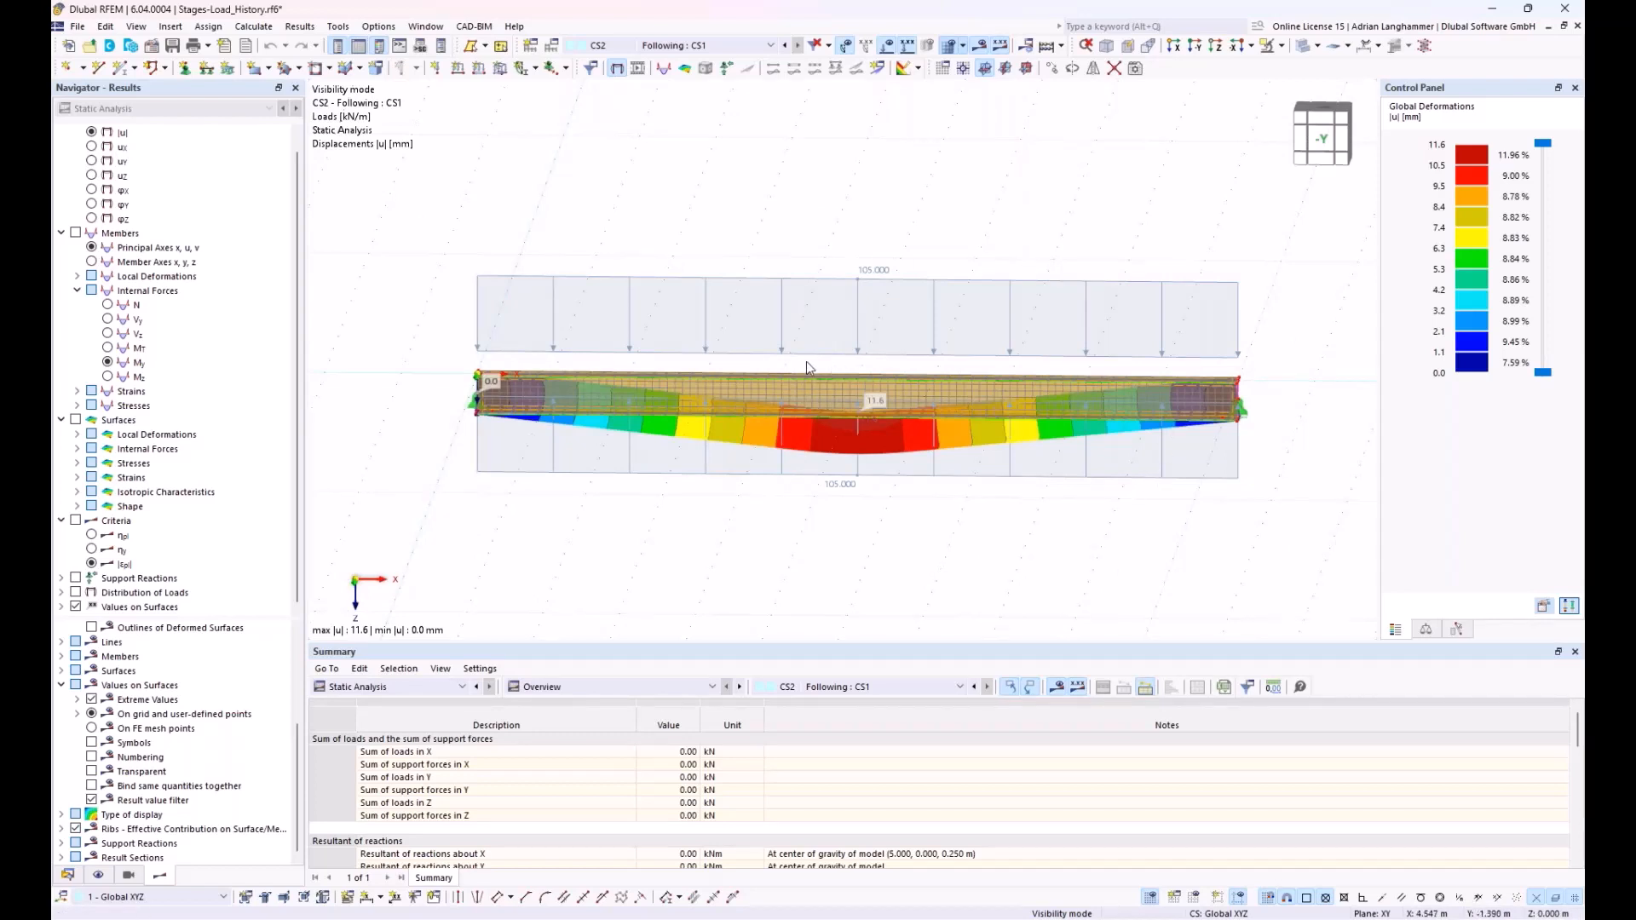
middle_click_drag(724, 509, 660, 488)
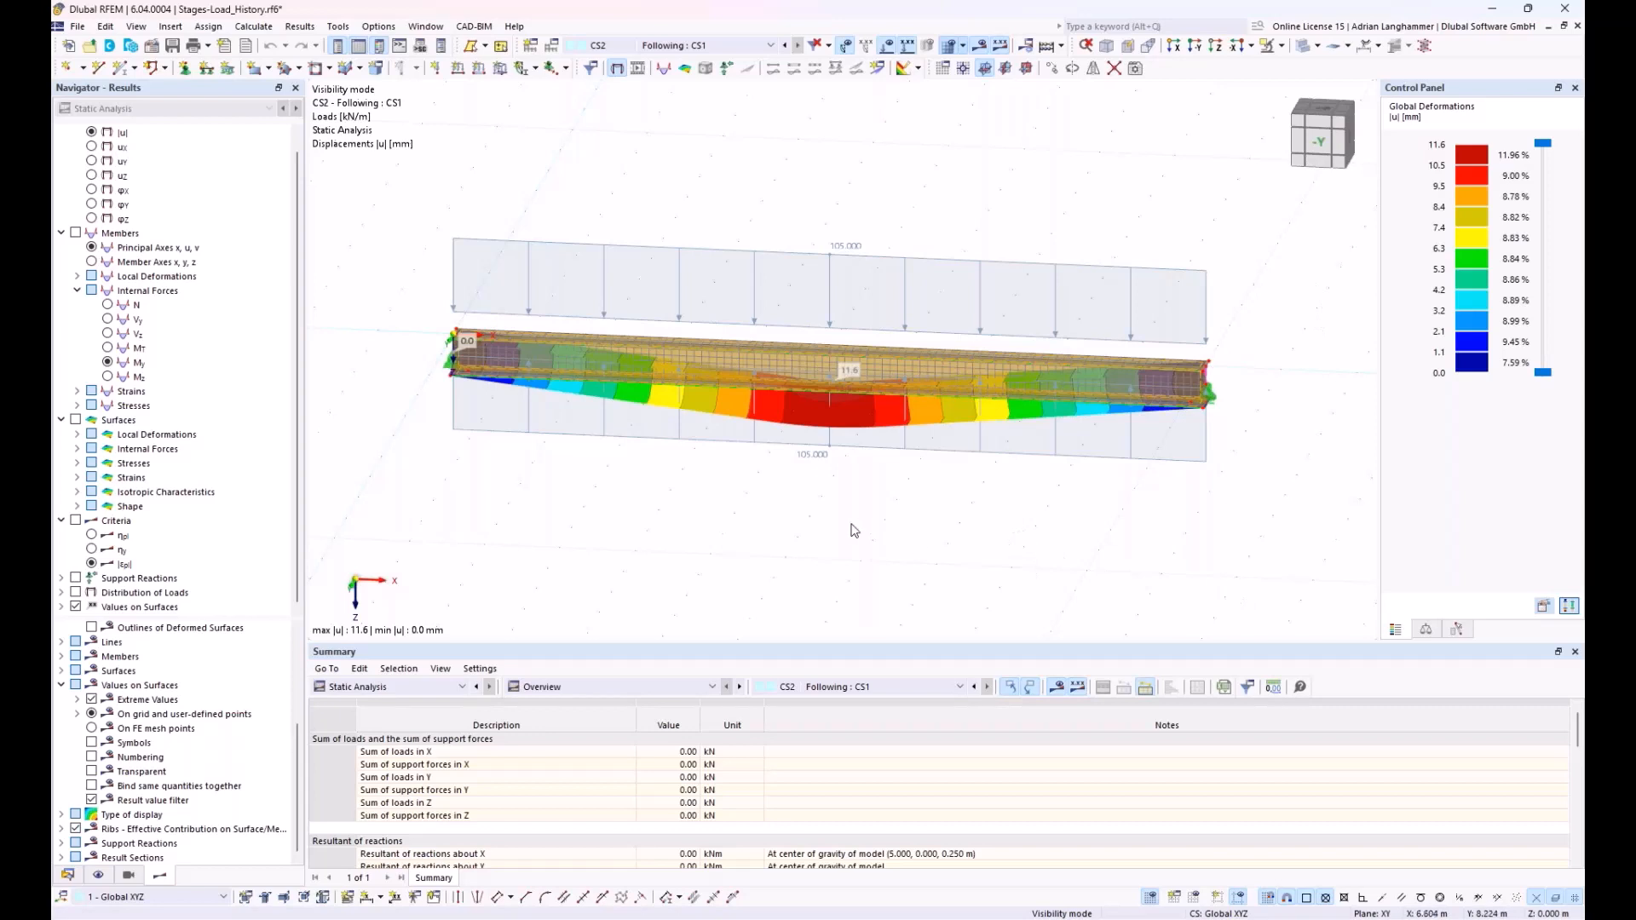
middle_click_drag(851, 524, 855, 513, "ctrl")
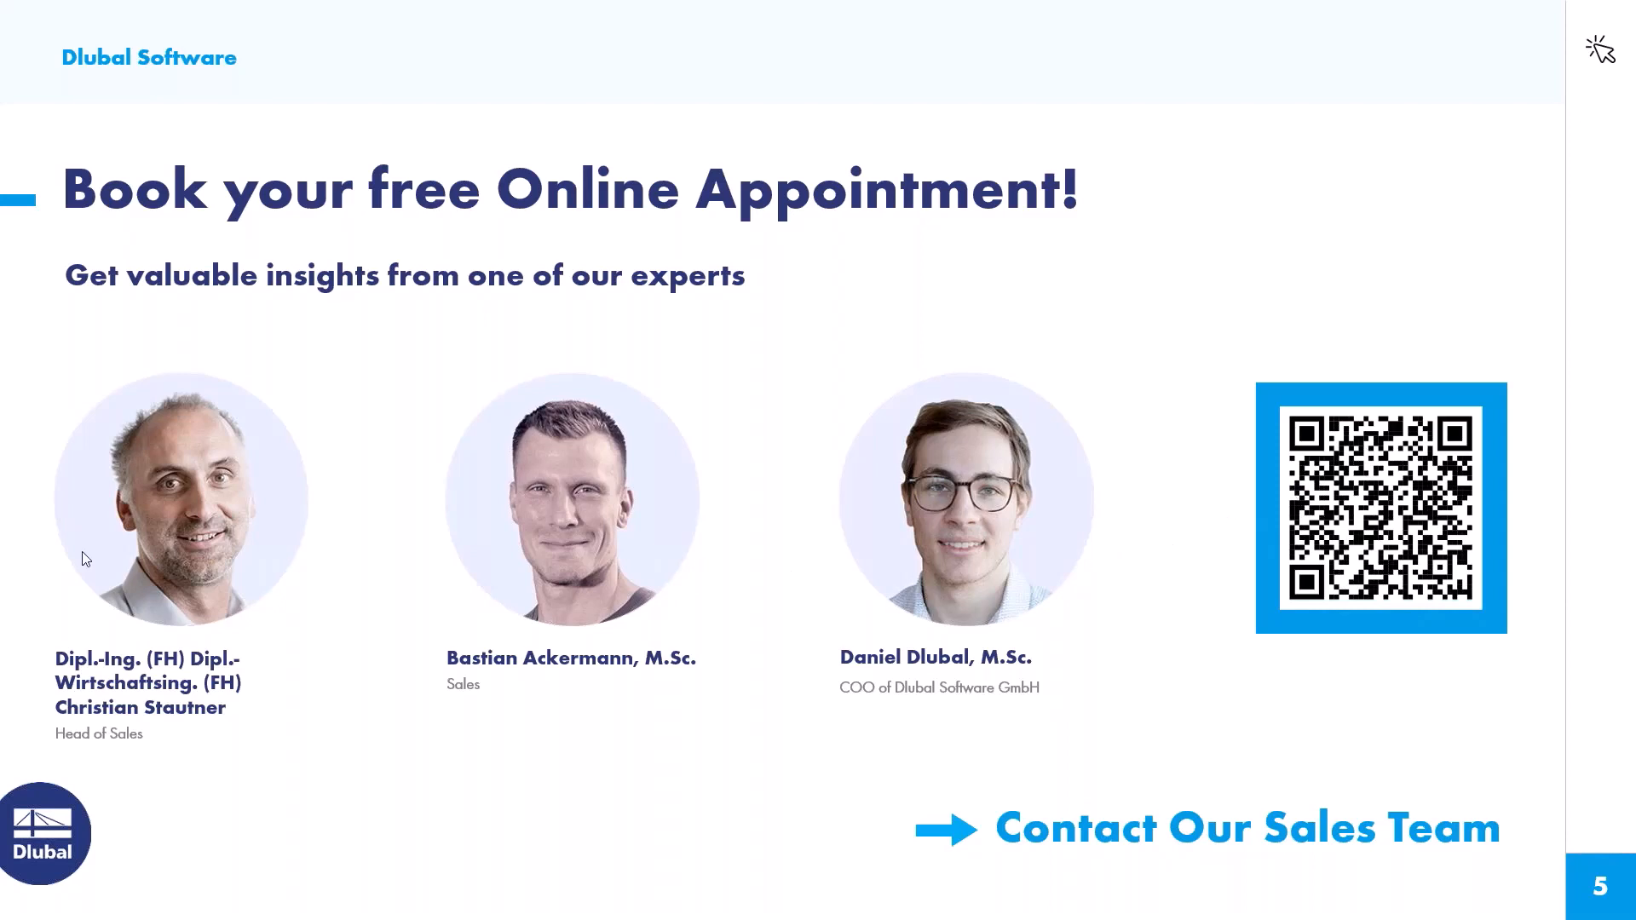
Switch to the browser showing the Dlubal website and open its Webinars page
key("alt+Tab")
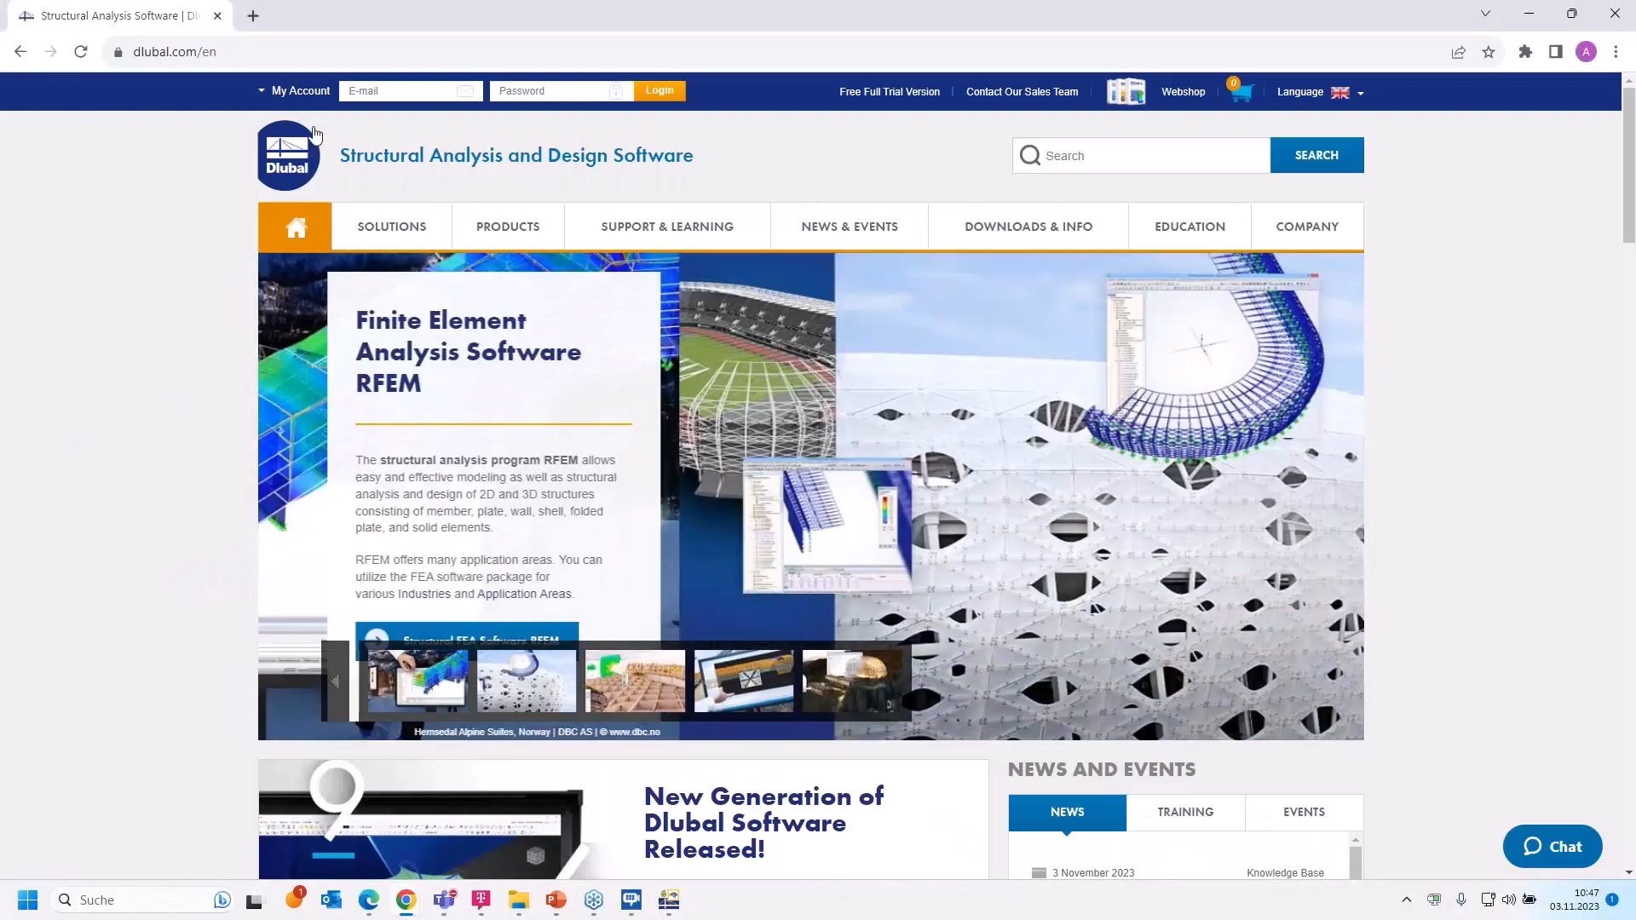
mouse_move(864, 232)
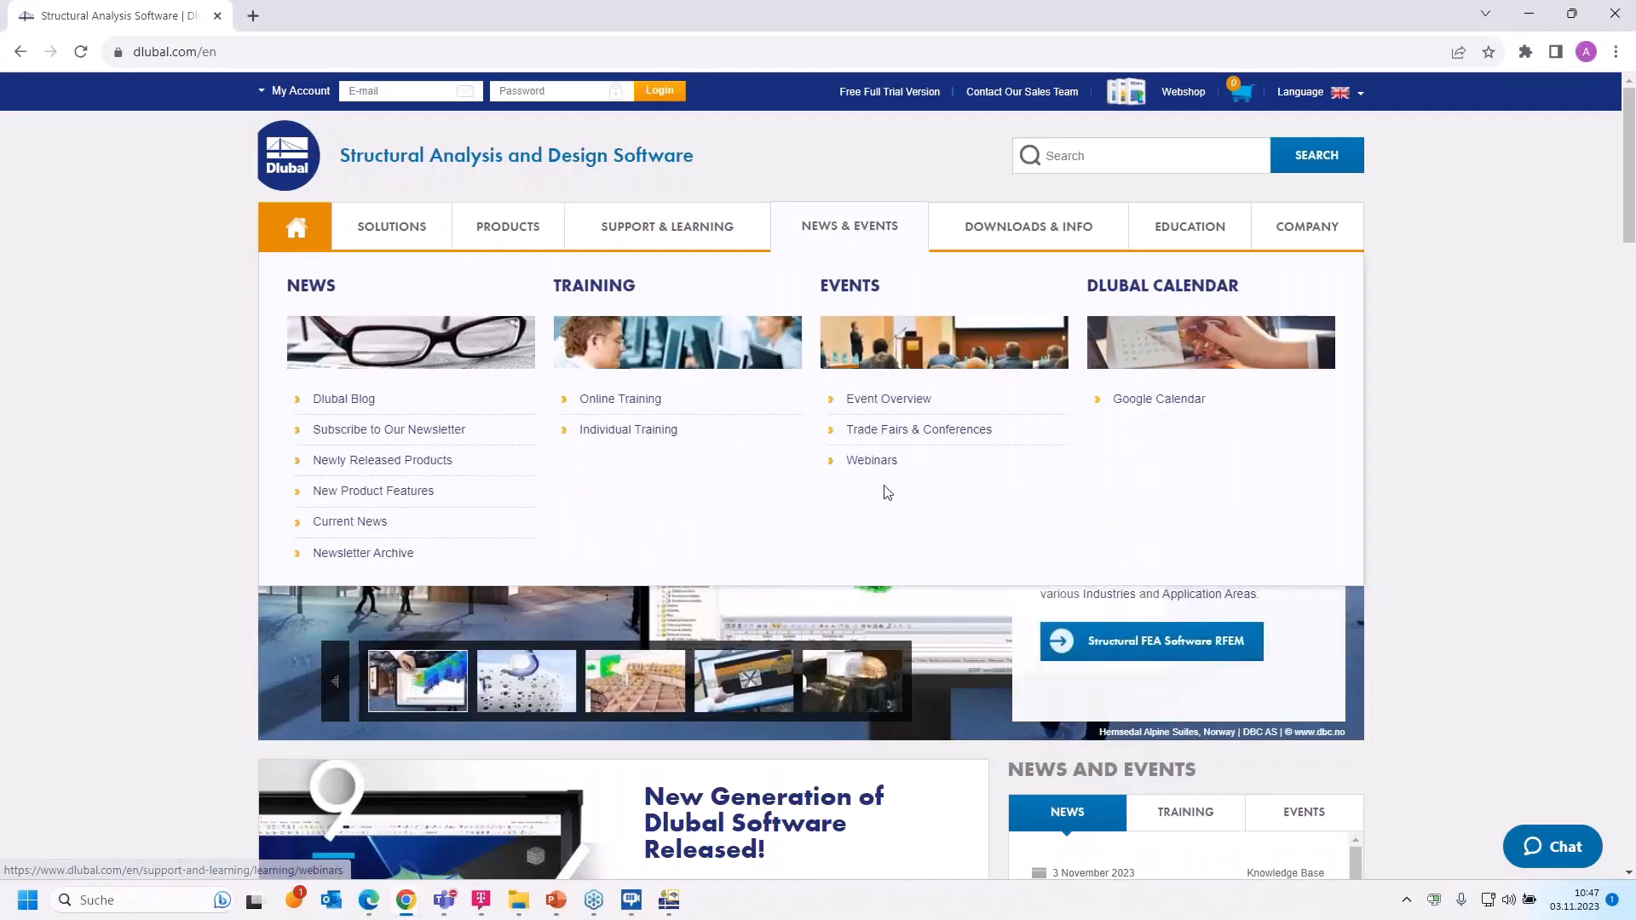
left_click(879, 463)
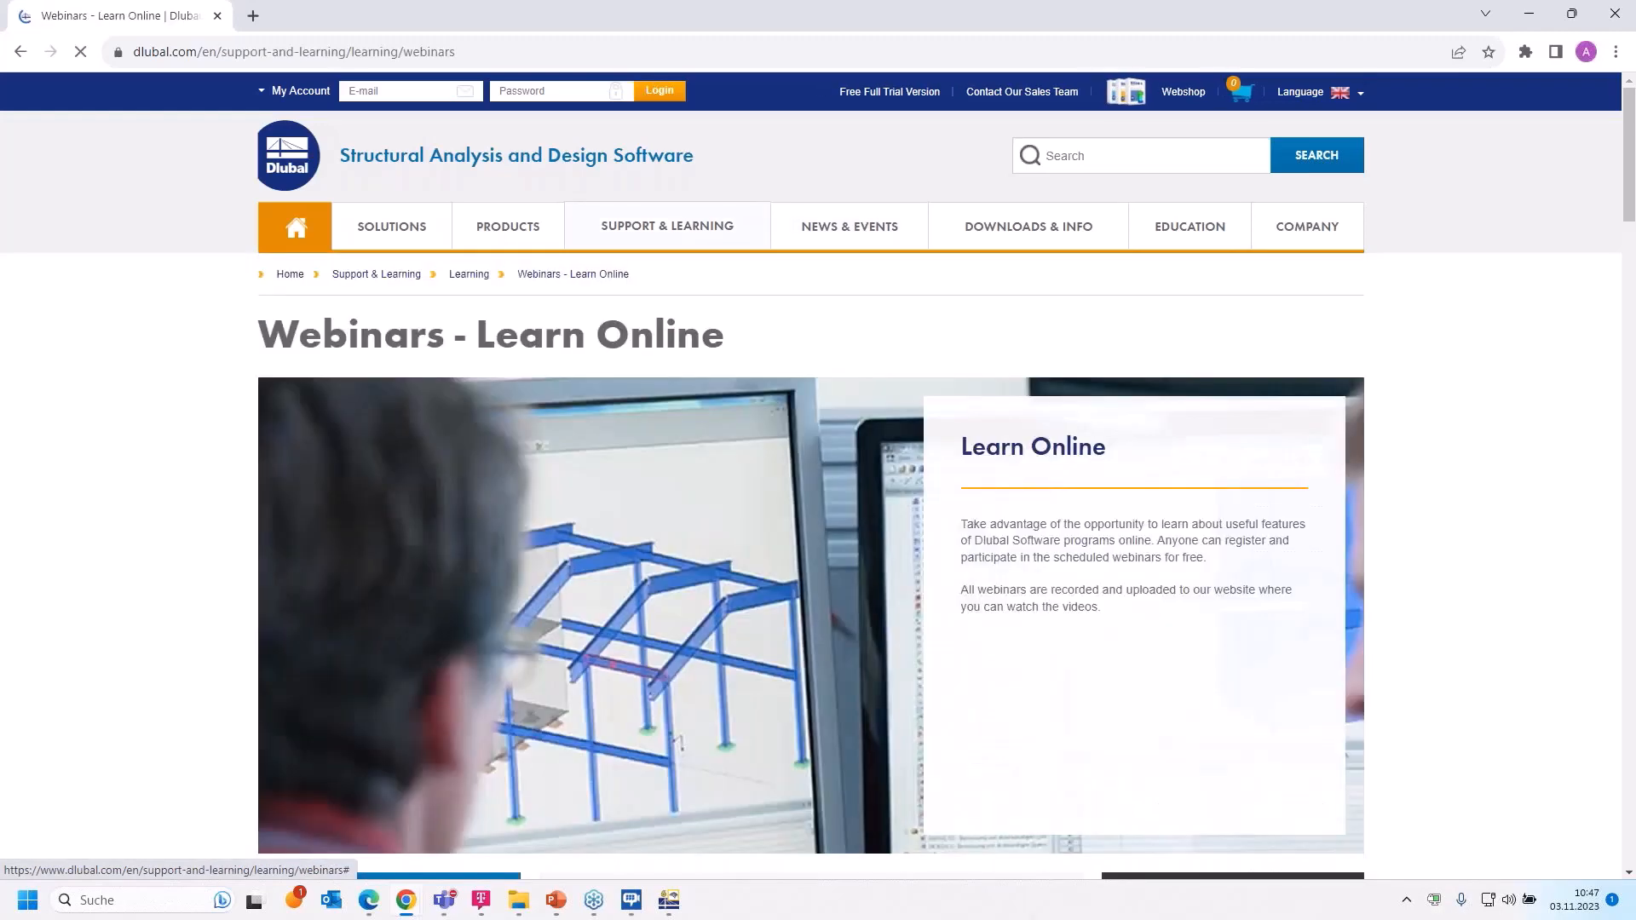
Look through the webinar list for the upcoming events and their dates, and return to the Construction Stage Analysis in RFEM 6 entry
scroll(880, 349, "down", 8)
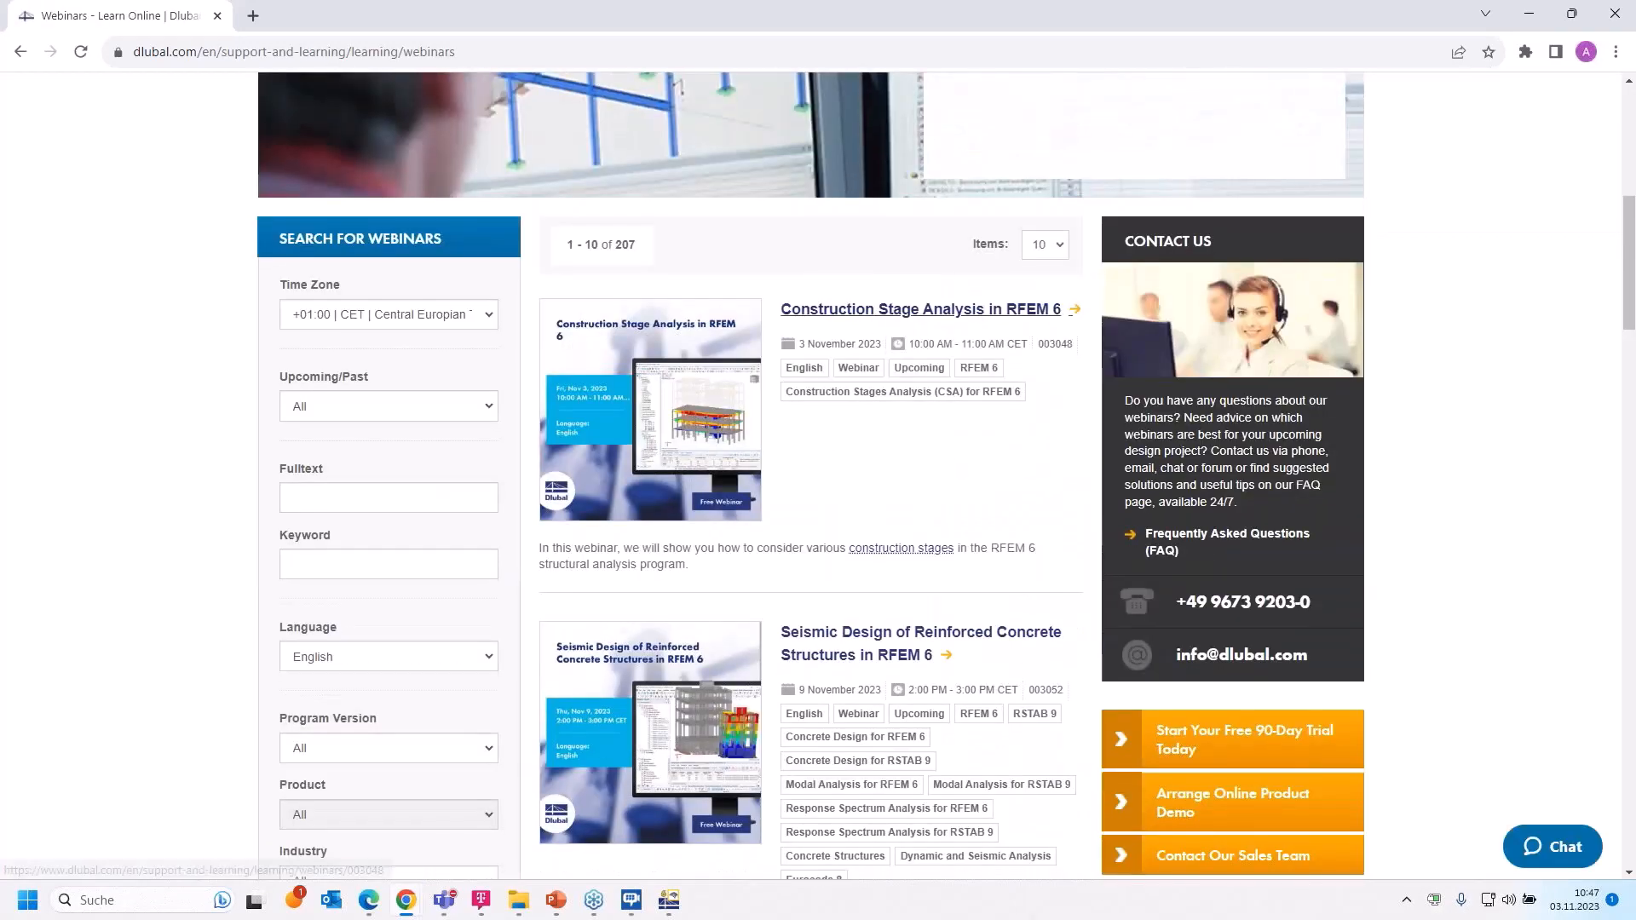
scroll(880, 349, "down", 4)
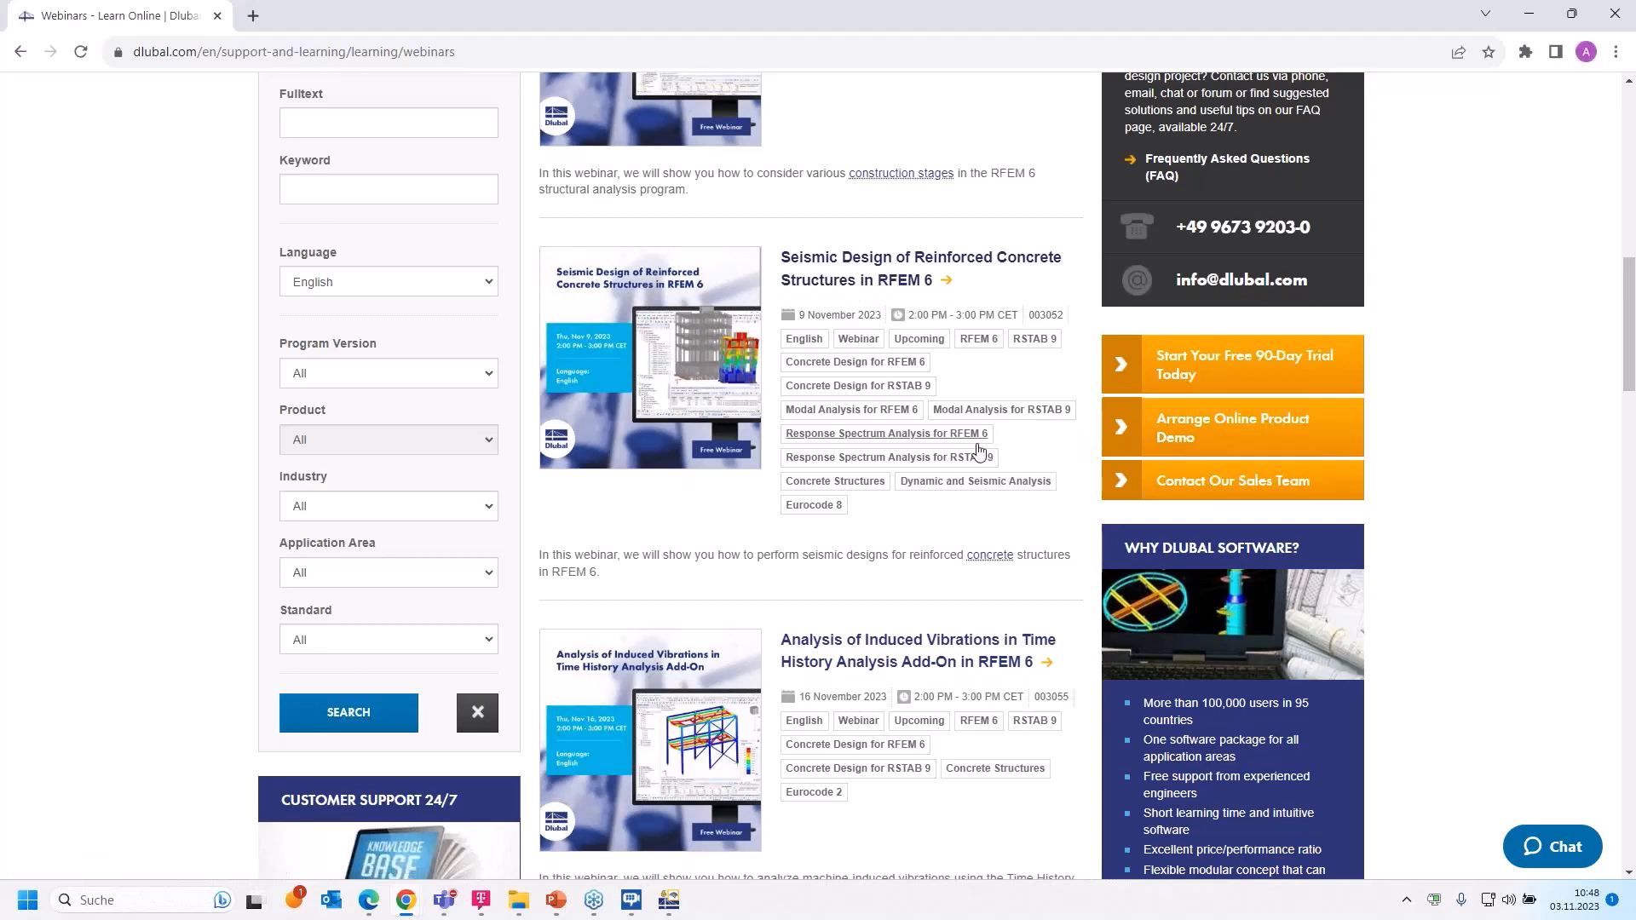
scroll(946, 477, "down", 3)
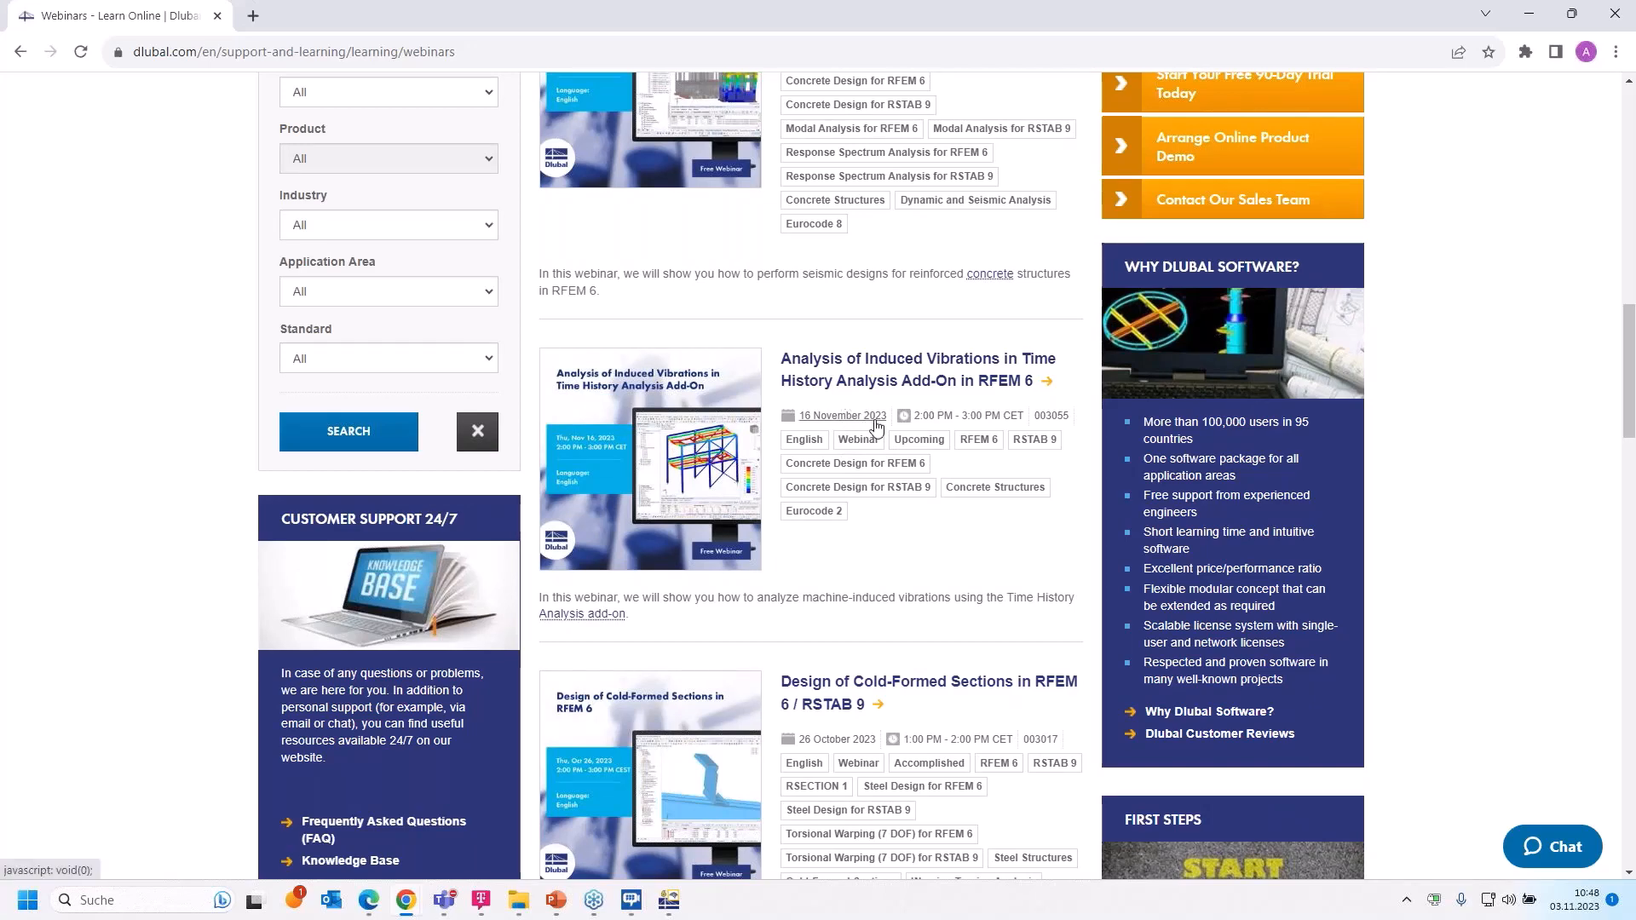
scroll(877, 428, "down", 3)
scroll(877, 427, "down", 2)
scroll(877, 428, "up", 14)
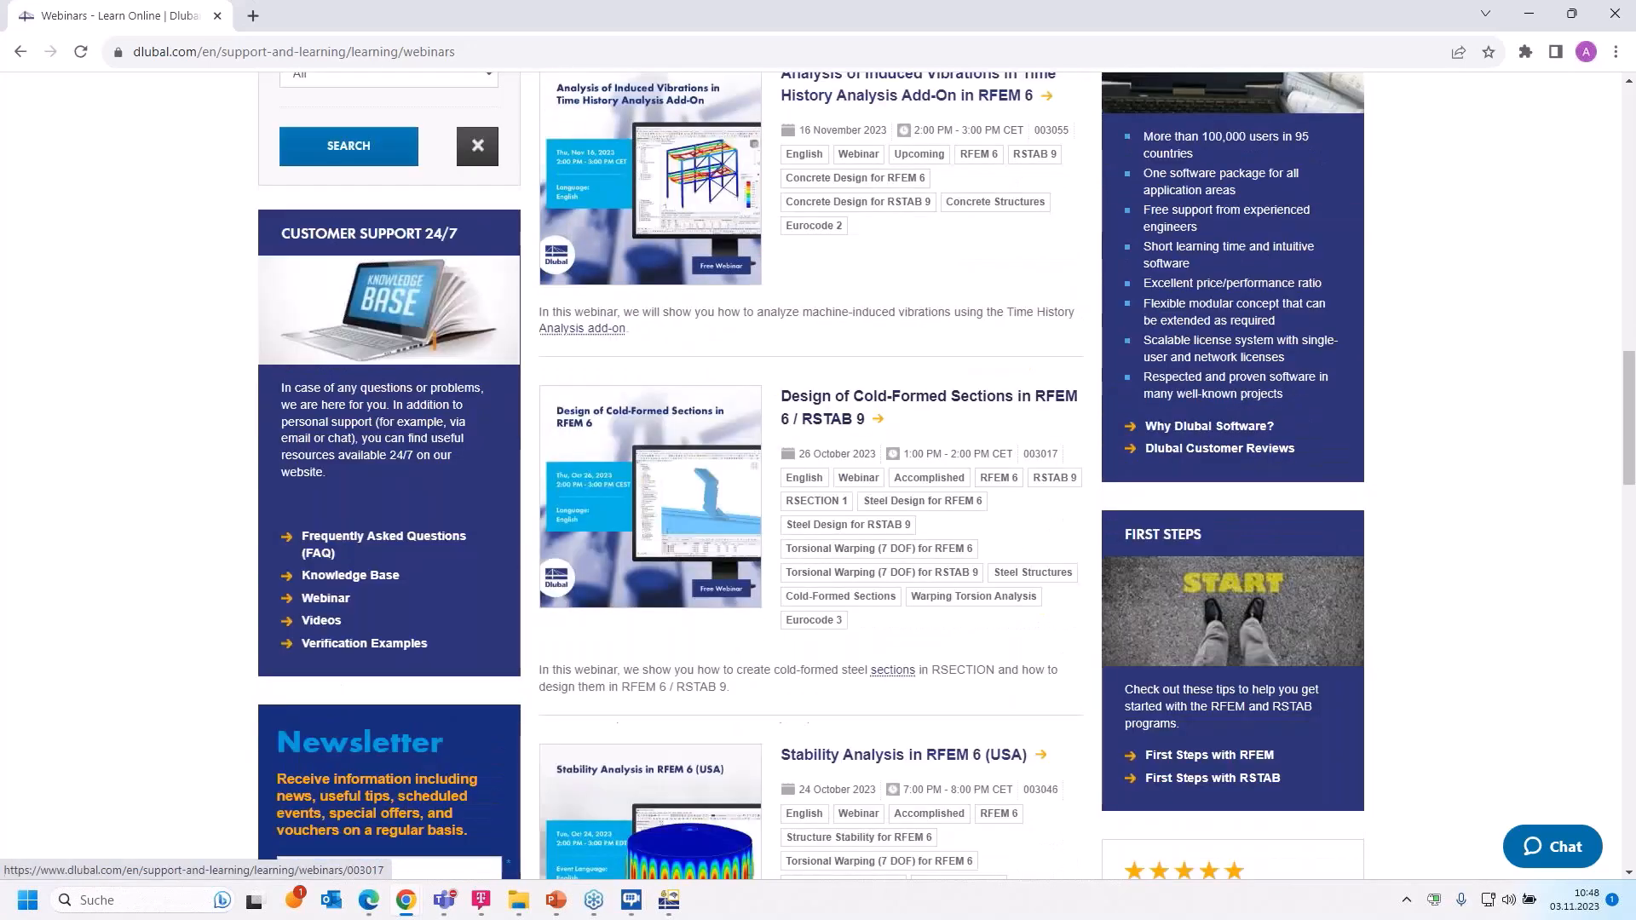
scroll(855, 596, "down", 6)
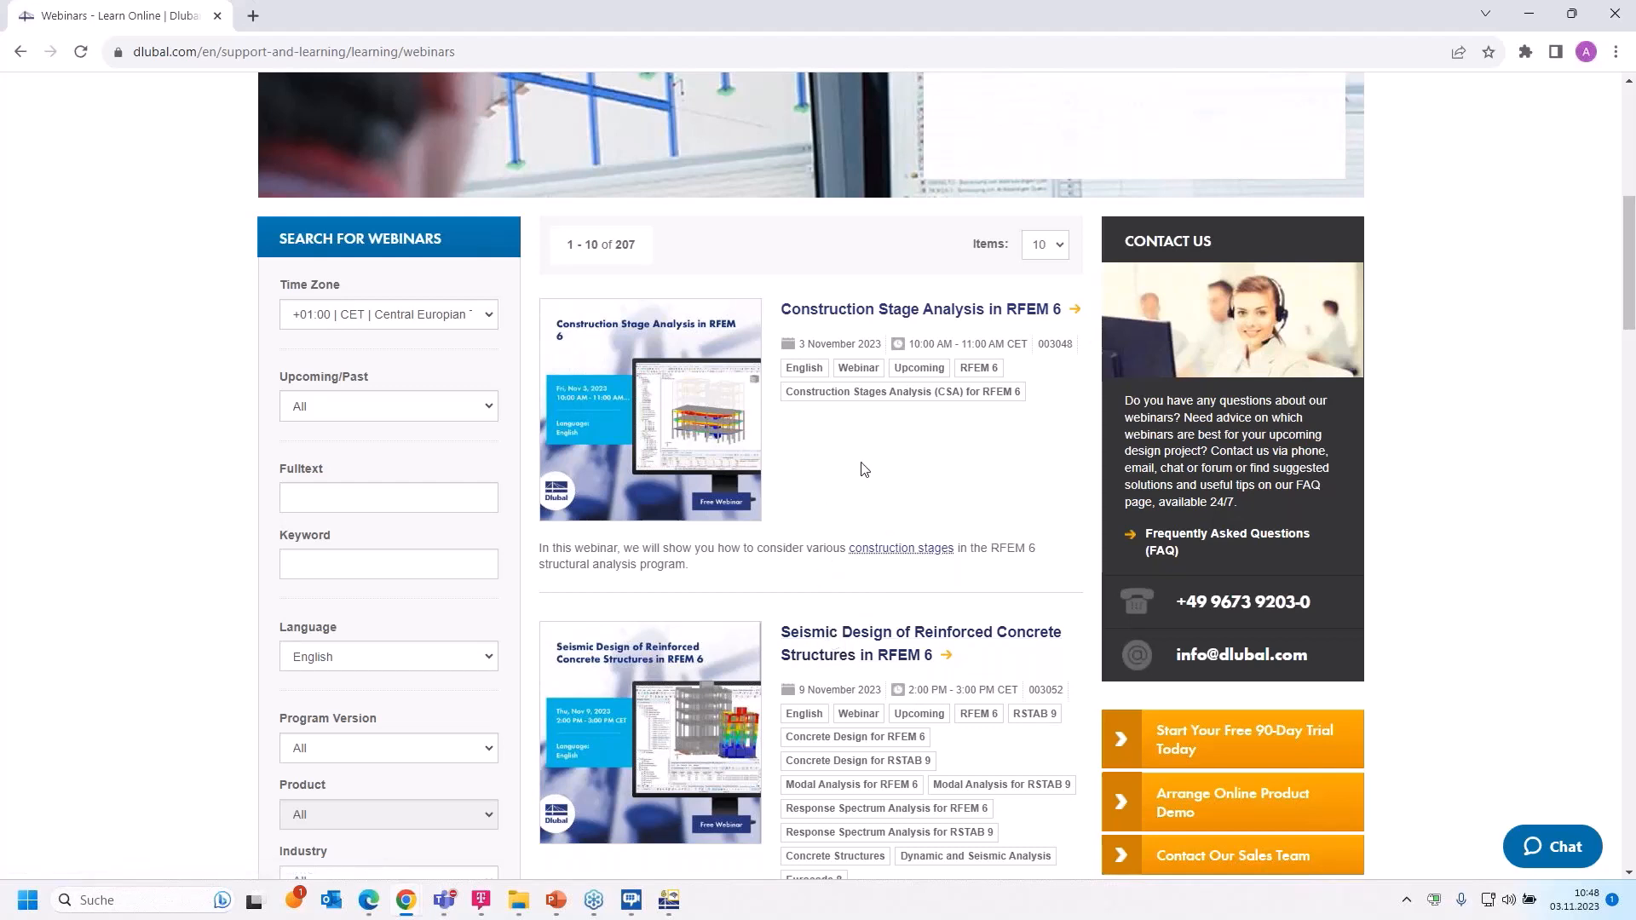
Open the Construction Stage Analysis in RFEM 6 webinar page and look through its slides download, recommended events, videos and Models to Download
left_click(853, 310)
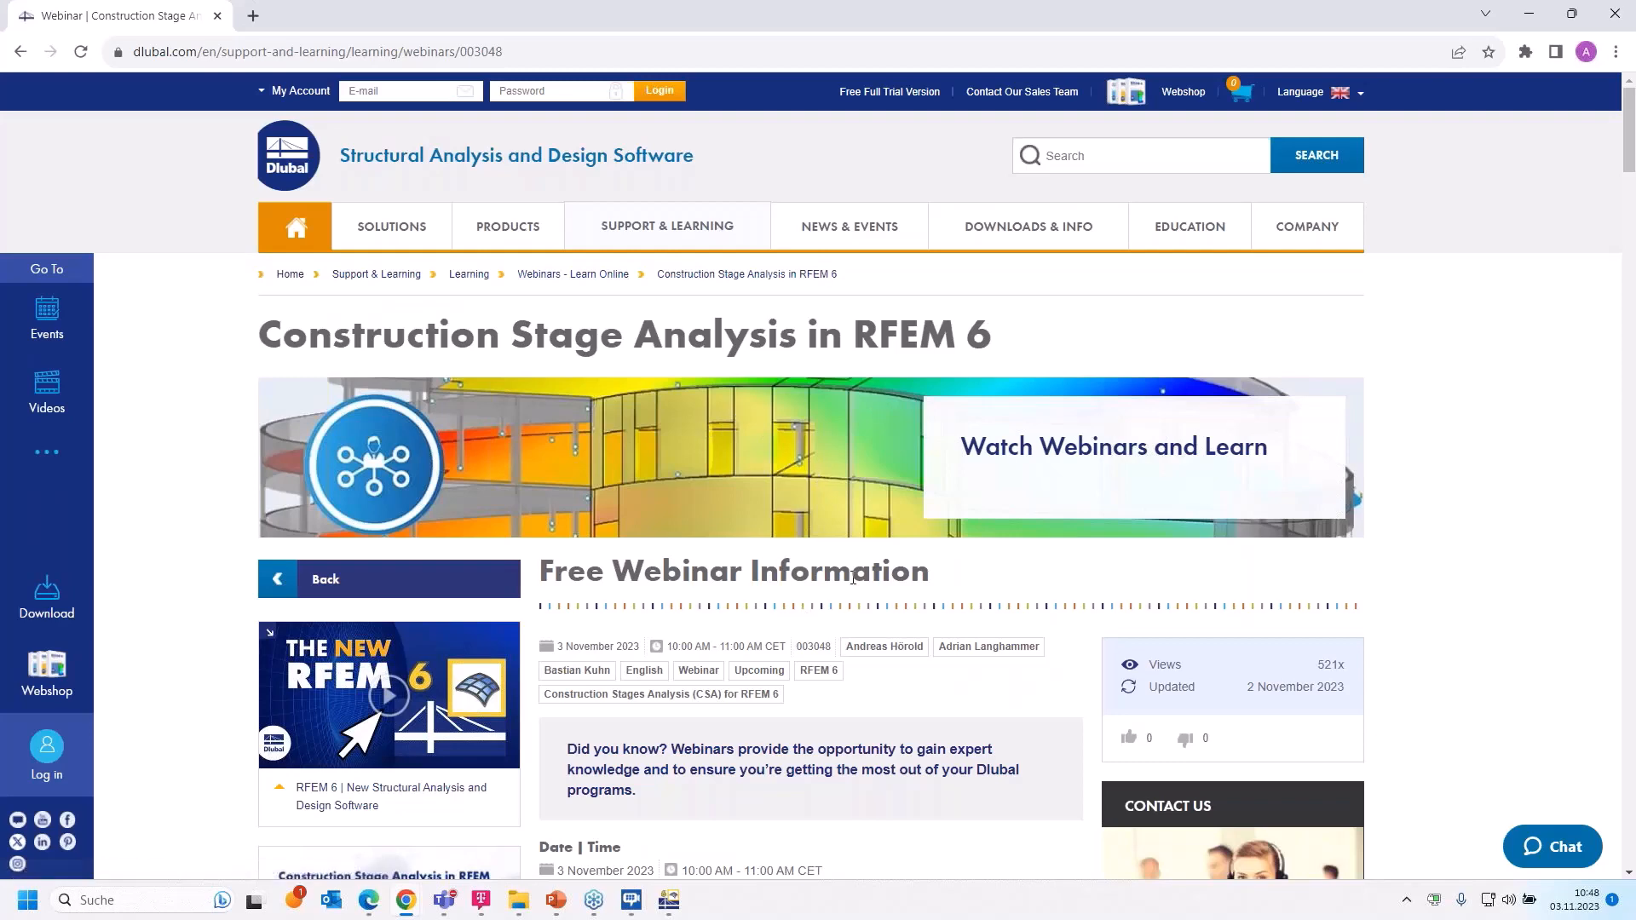
scroll(797, 580, "down", 5)
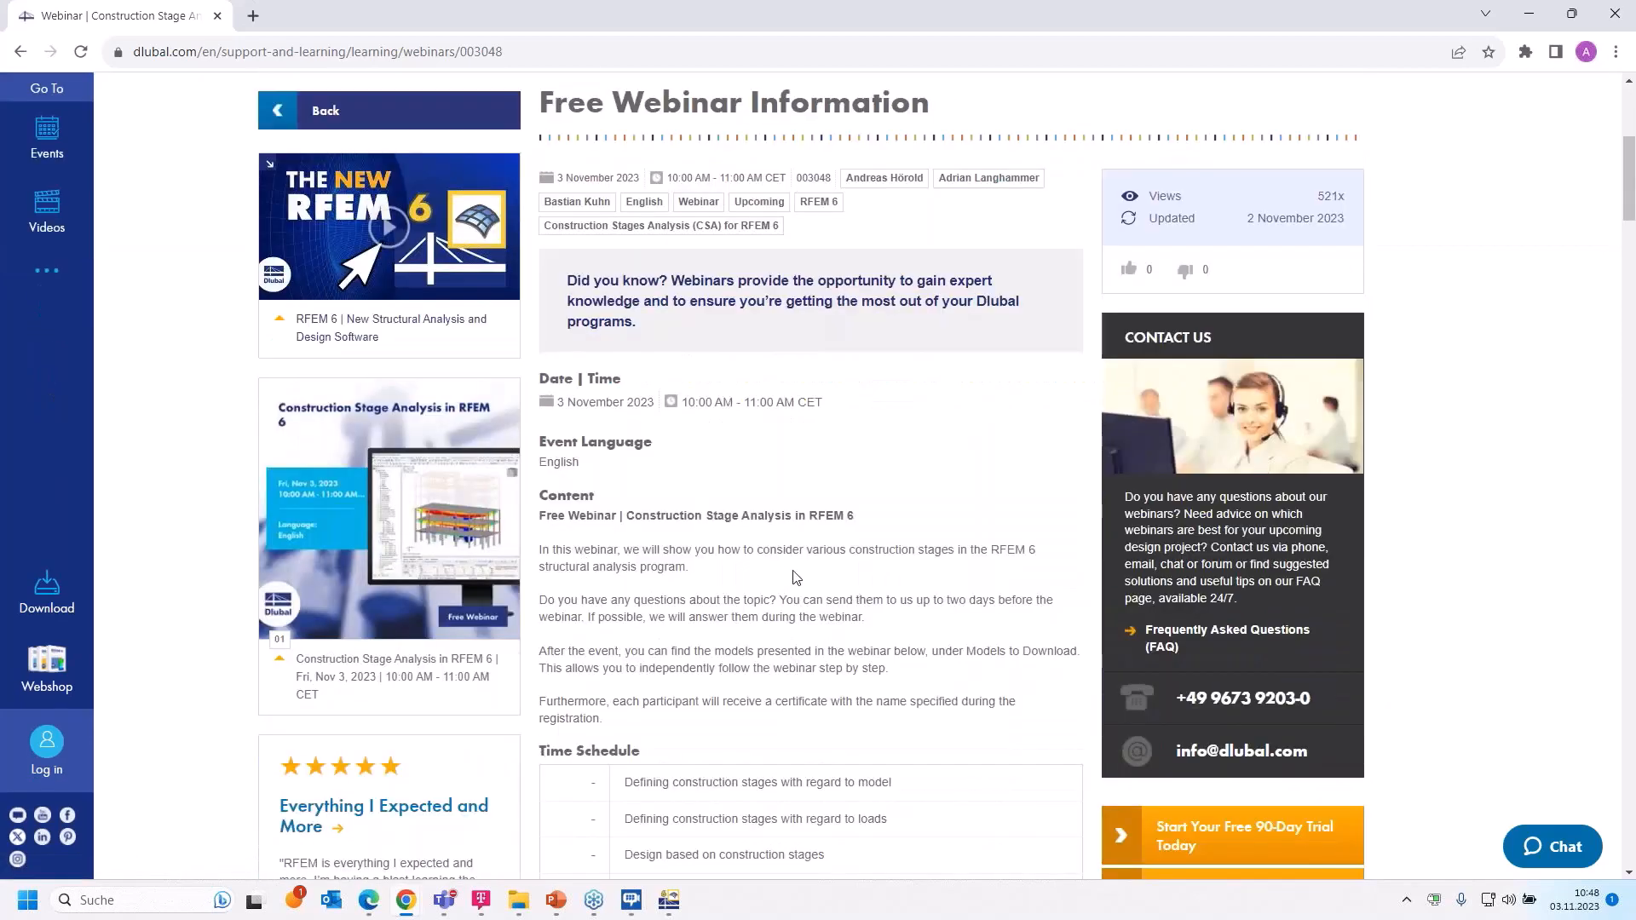
scroll(797, 577, "down", 4)
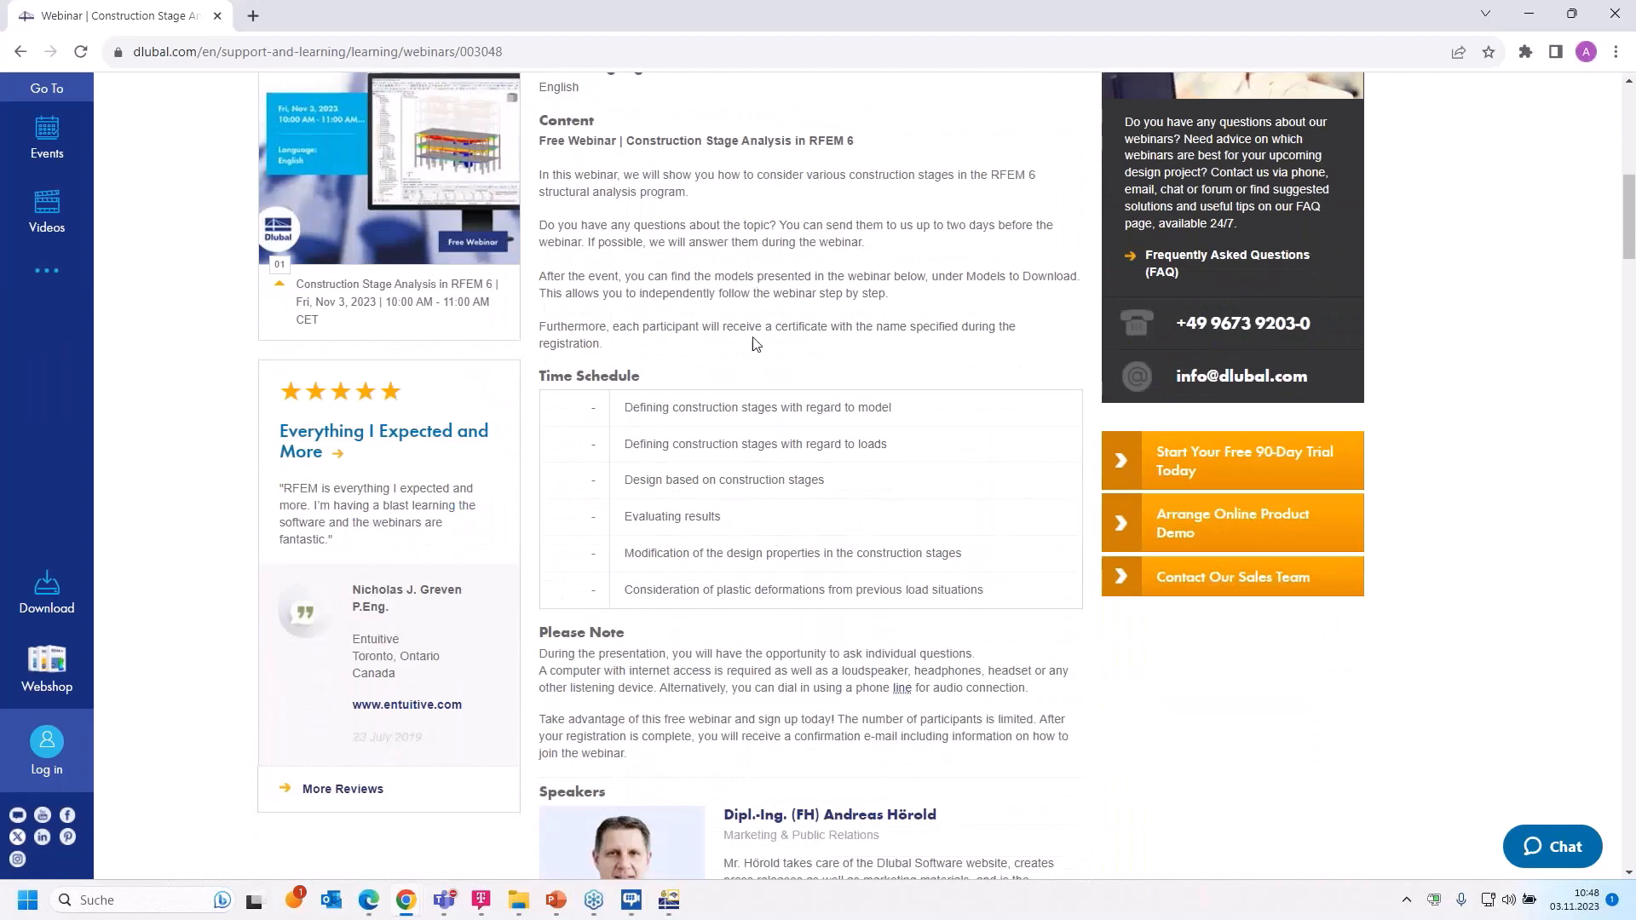
scroll(754, 343, "down", 7)
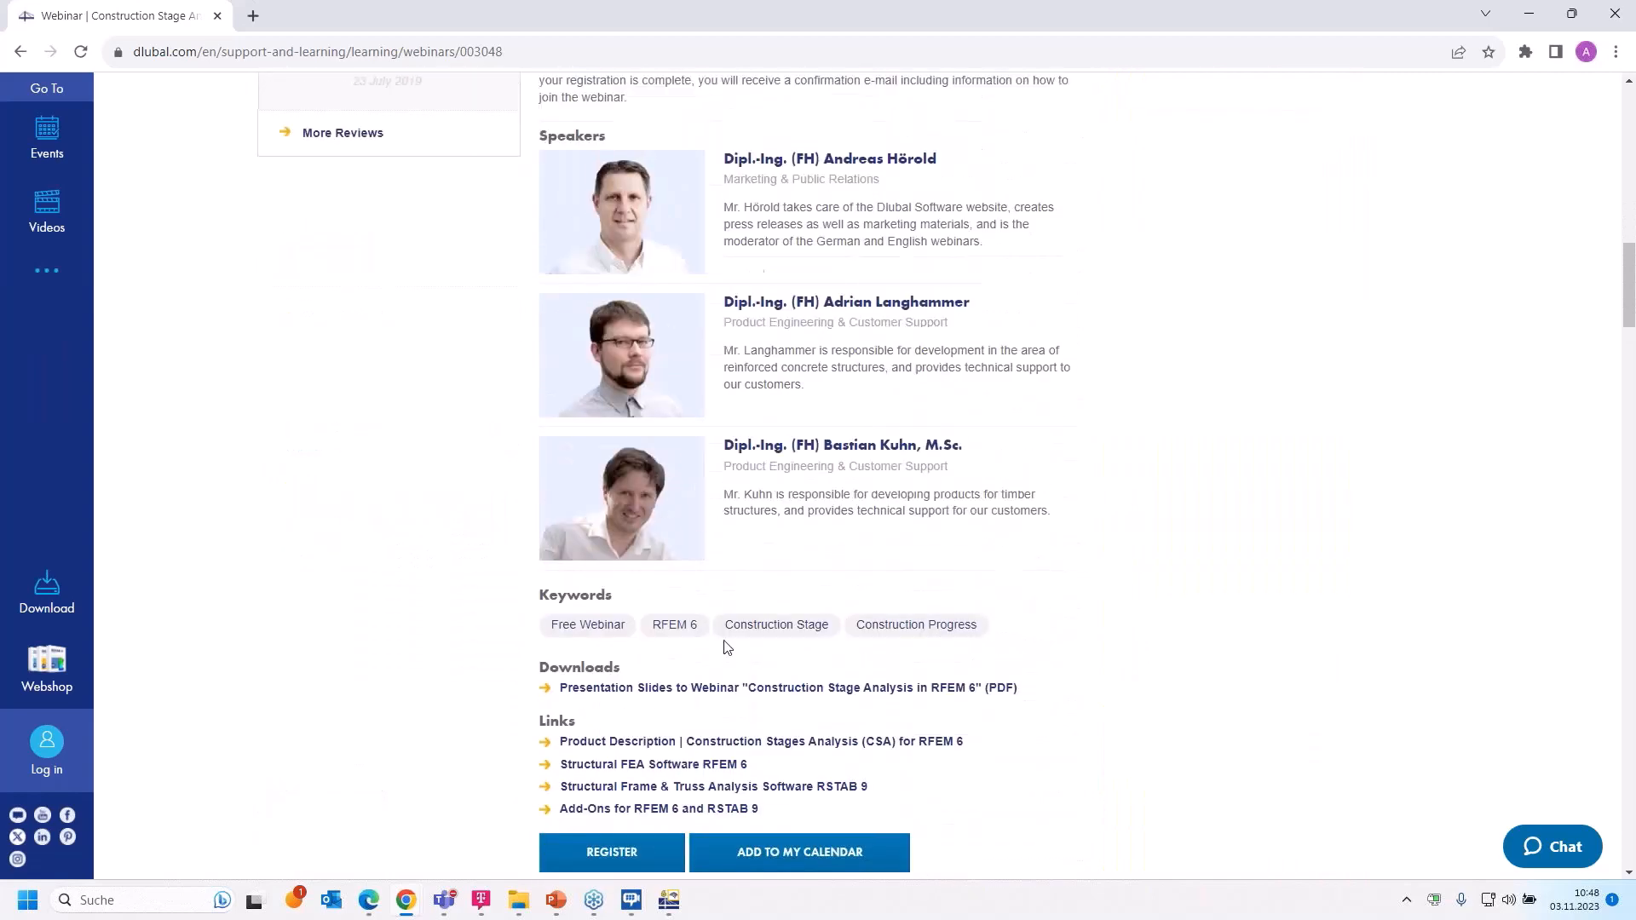
scroll(727, 648, "down", 2)
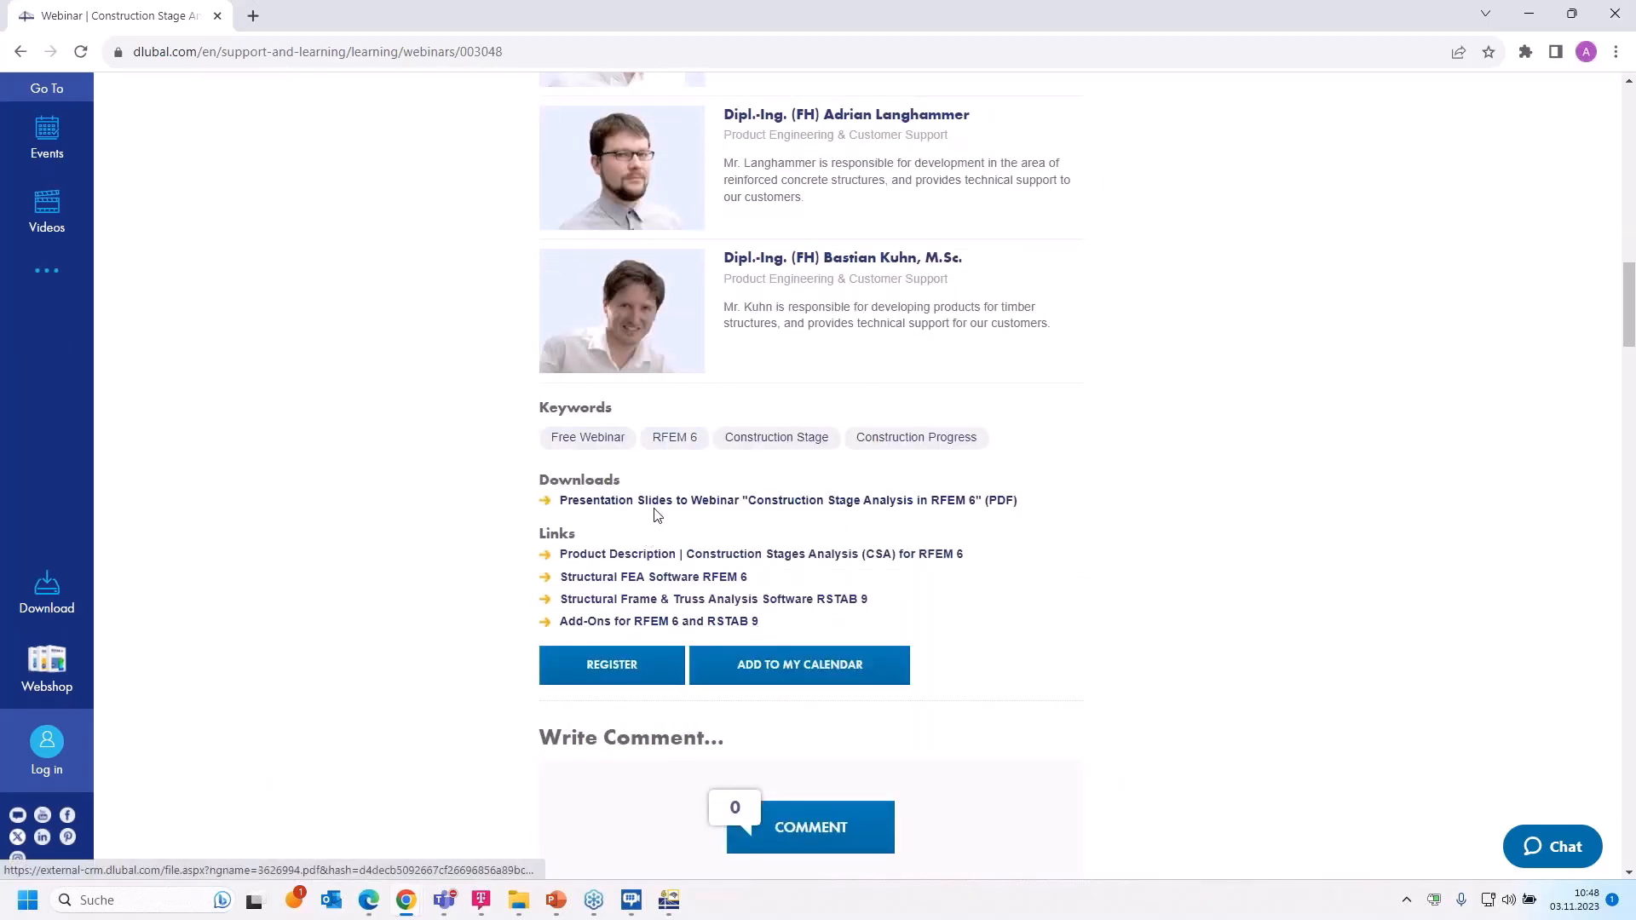
scroll(656, 513, "down", 12)
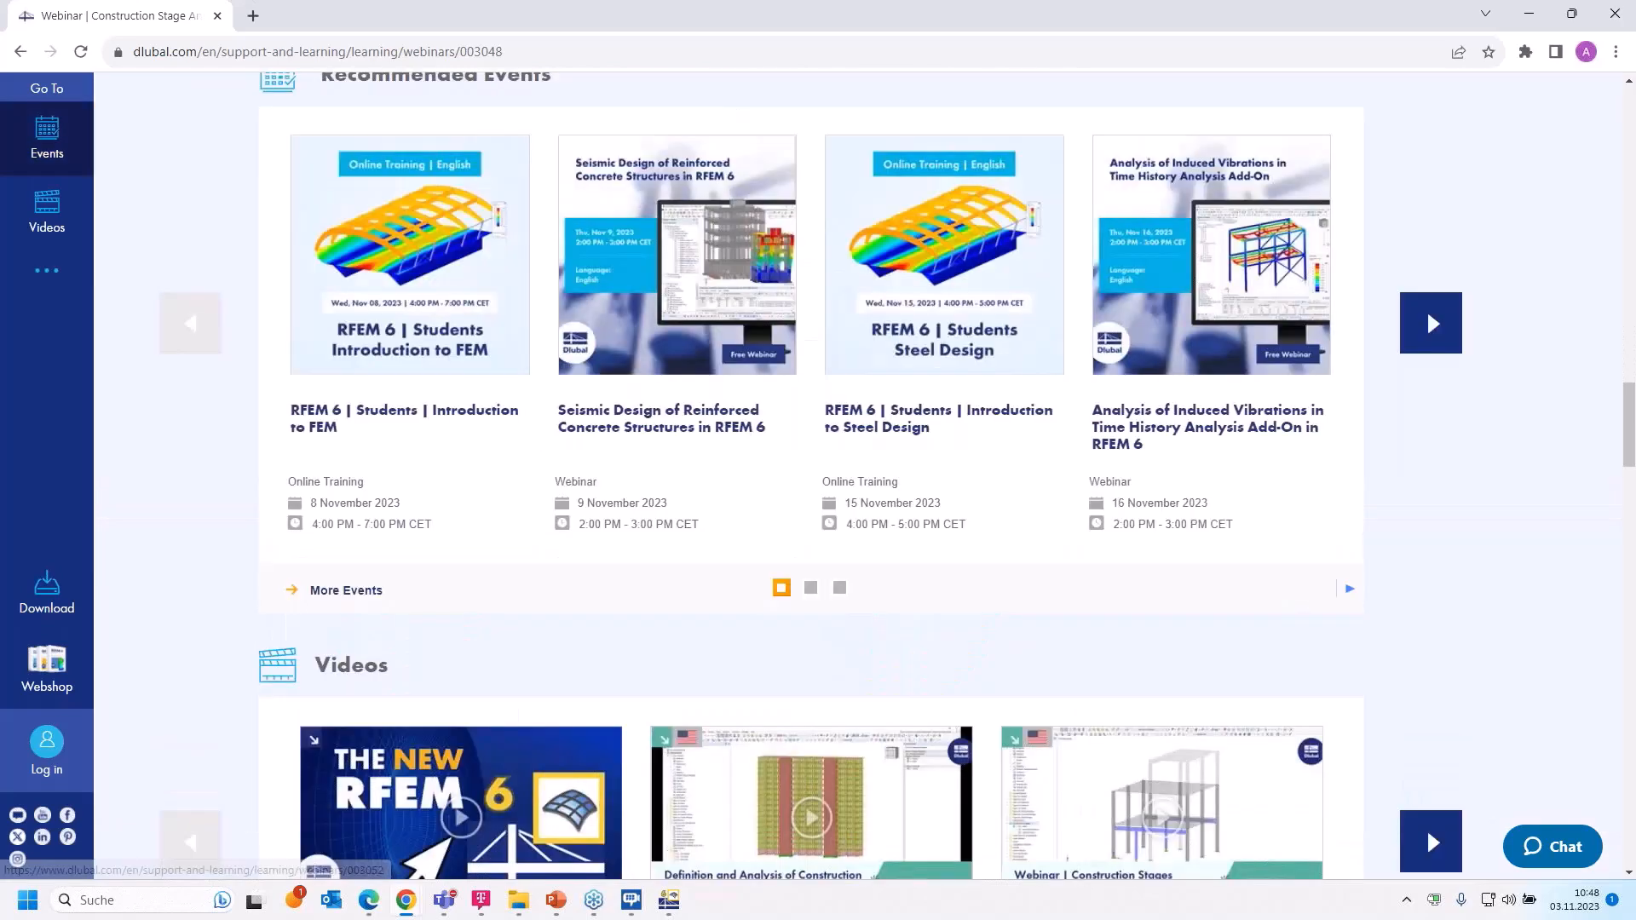
scroll(673, 610, "down", 8)
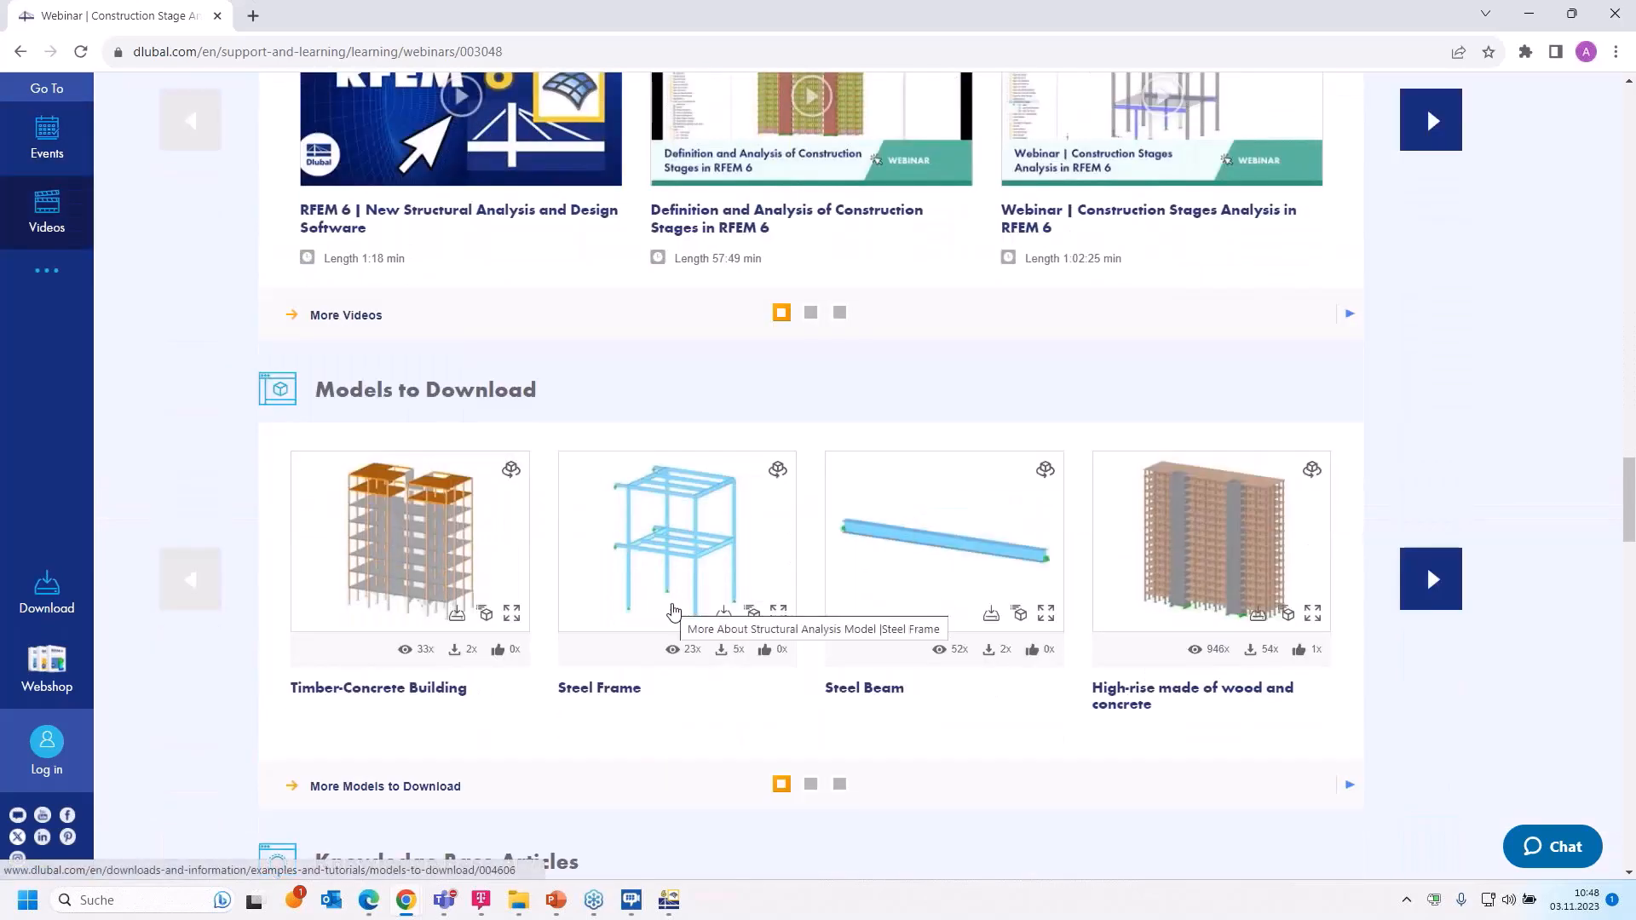